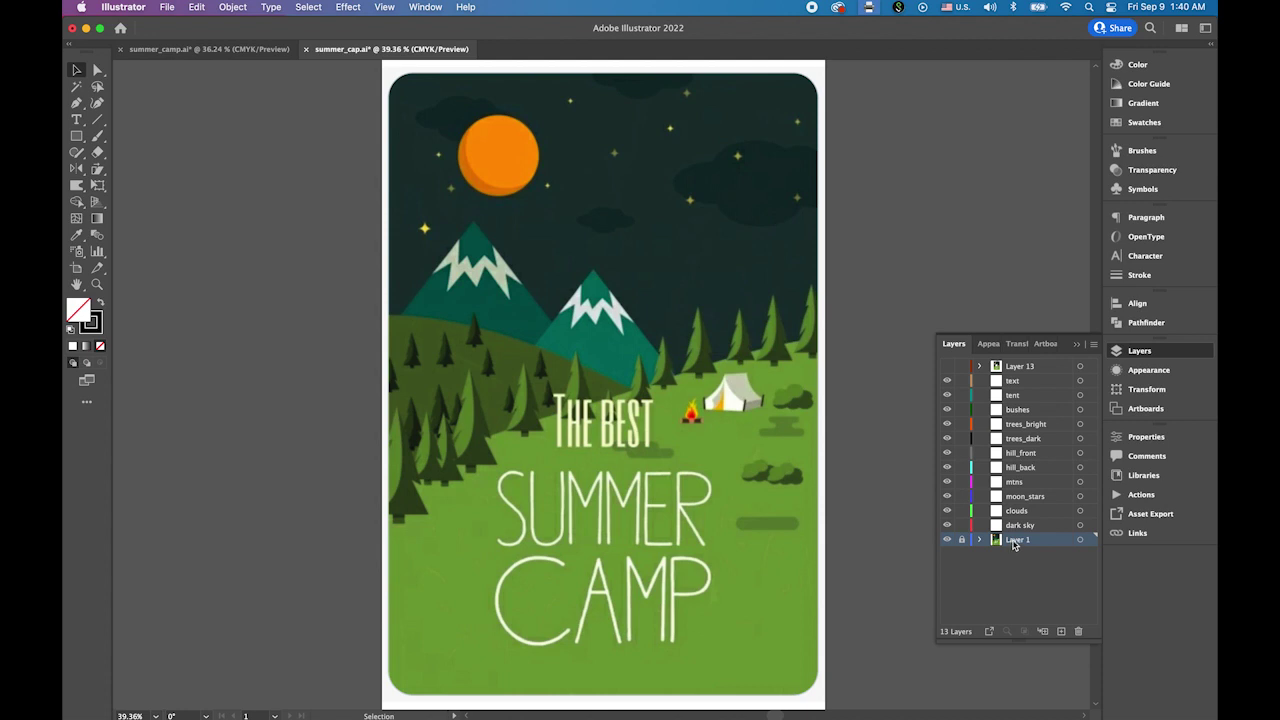
Show Layer 13 in summer_cap.ai, and in summer_camp.ai hide every layer except Layer 1 to examine the original template.
left_click(947, 368)
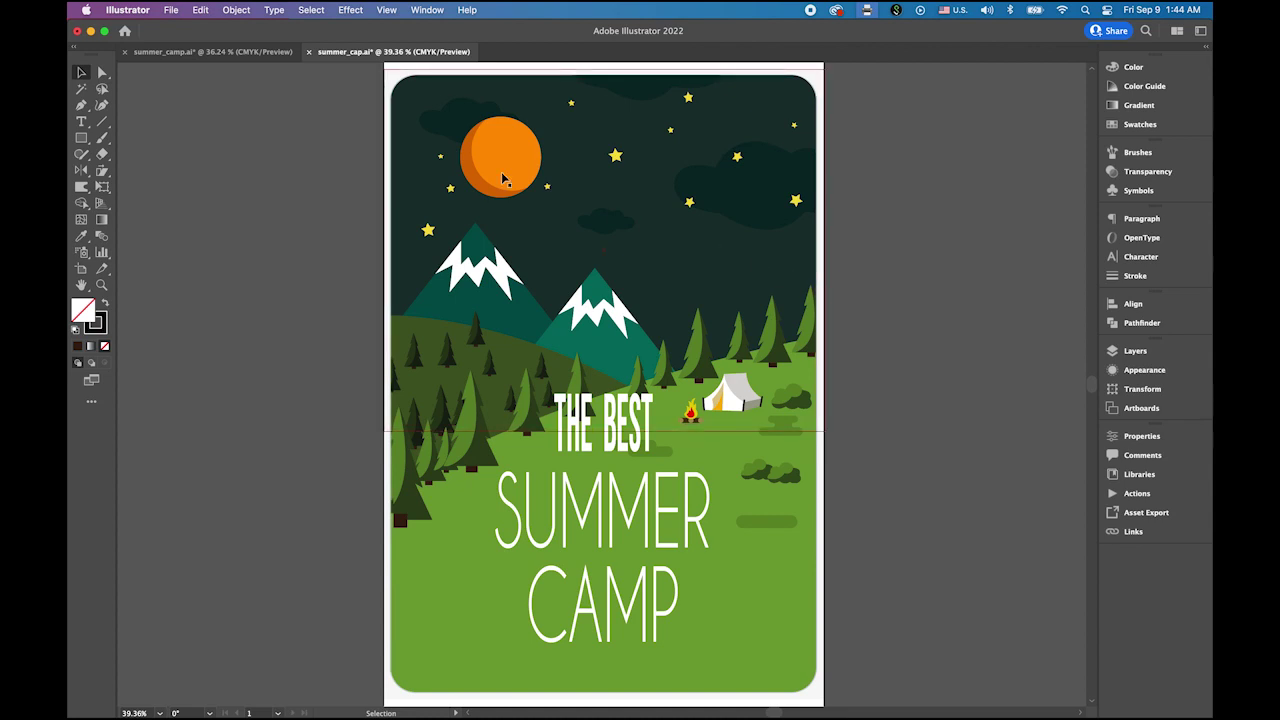
left_click(224, 57)
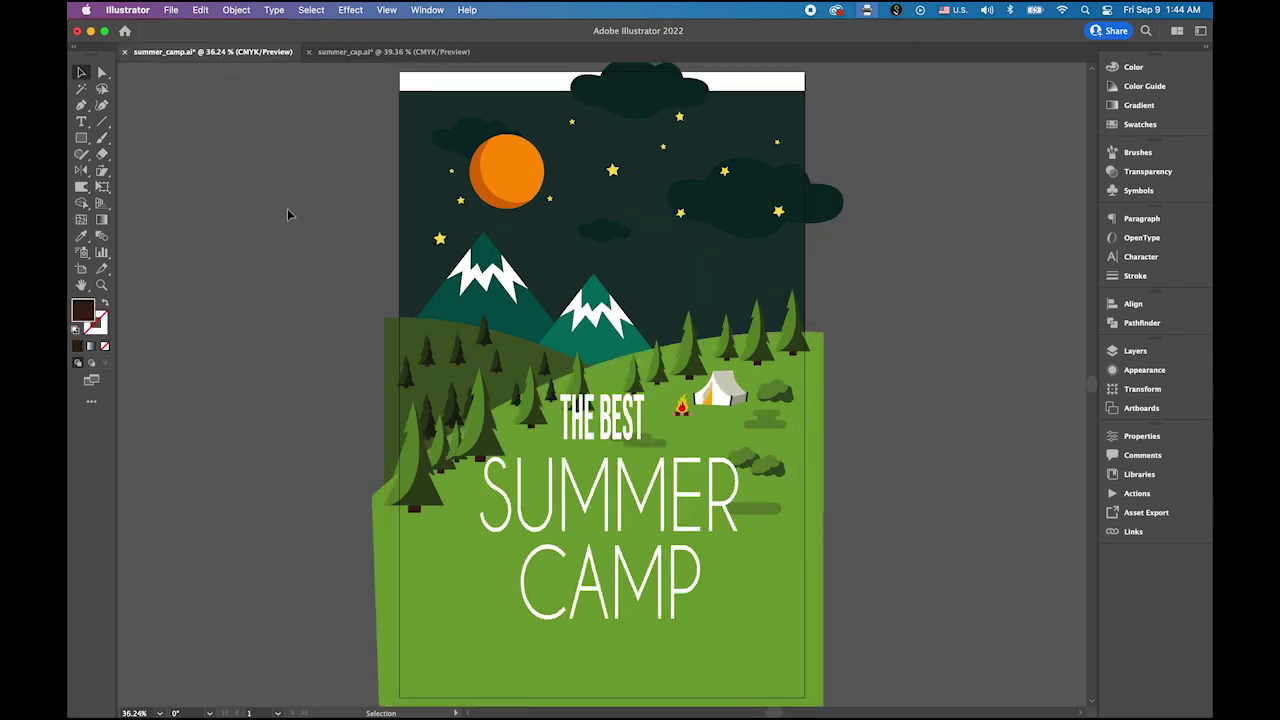
left_click(1130, 351)
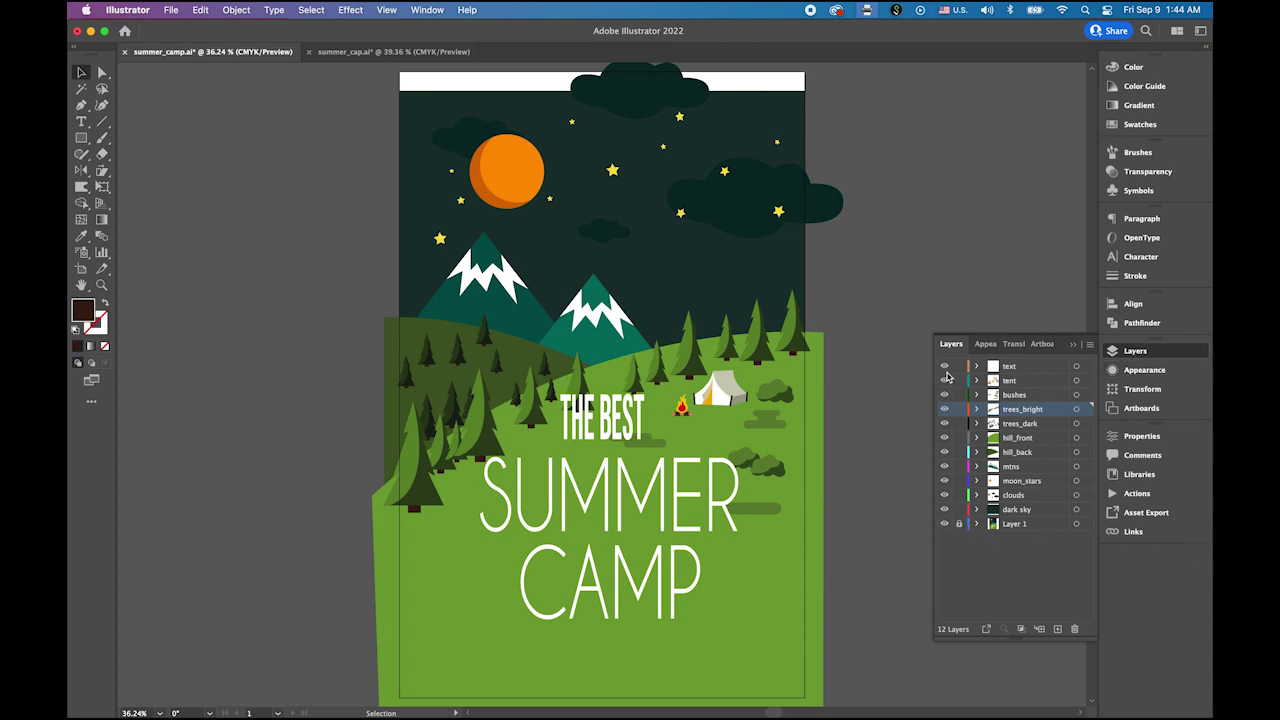
left_click_drag(944, 366, 950, 512)
left_click(1022, 527)
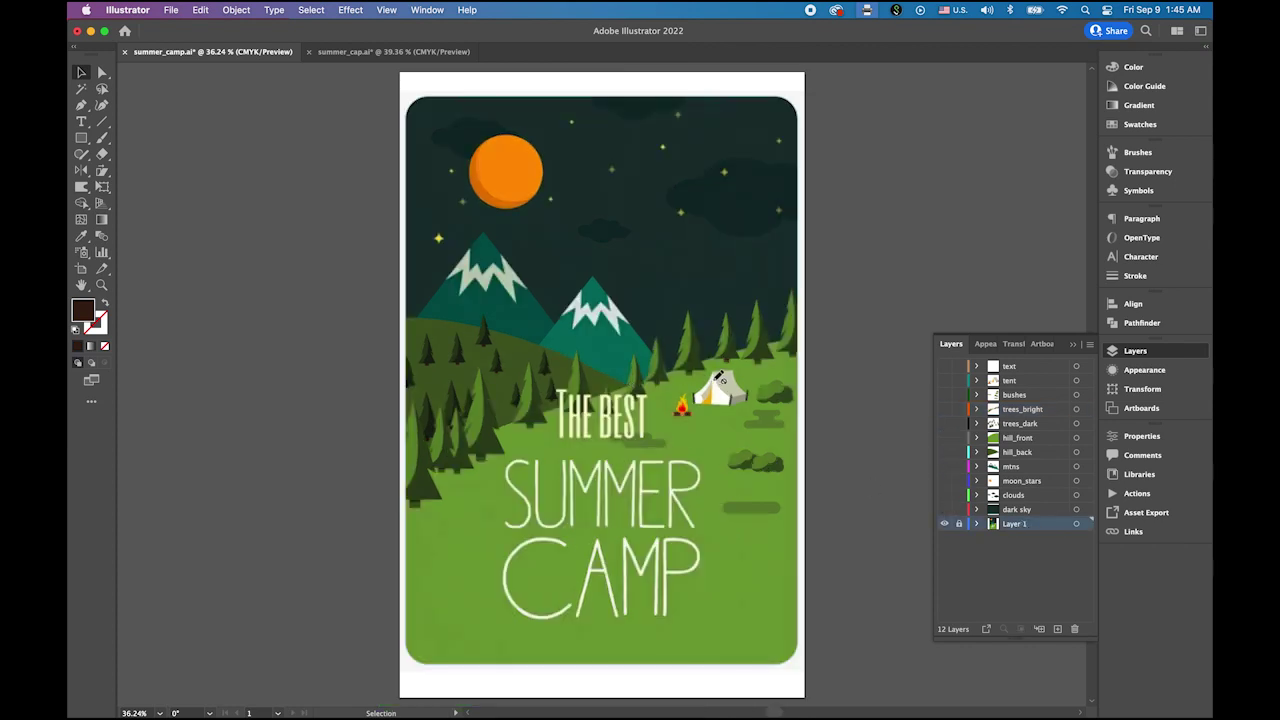
Reveal the dark sky, clouds, moon_stars and mtns layers one by one to review how the sky and mountains are built.
left_click(945, 519)
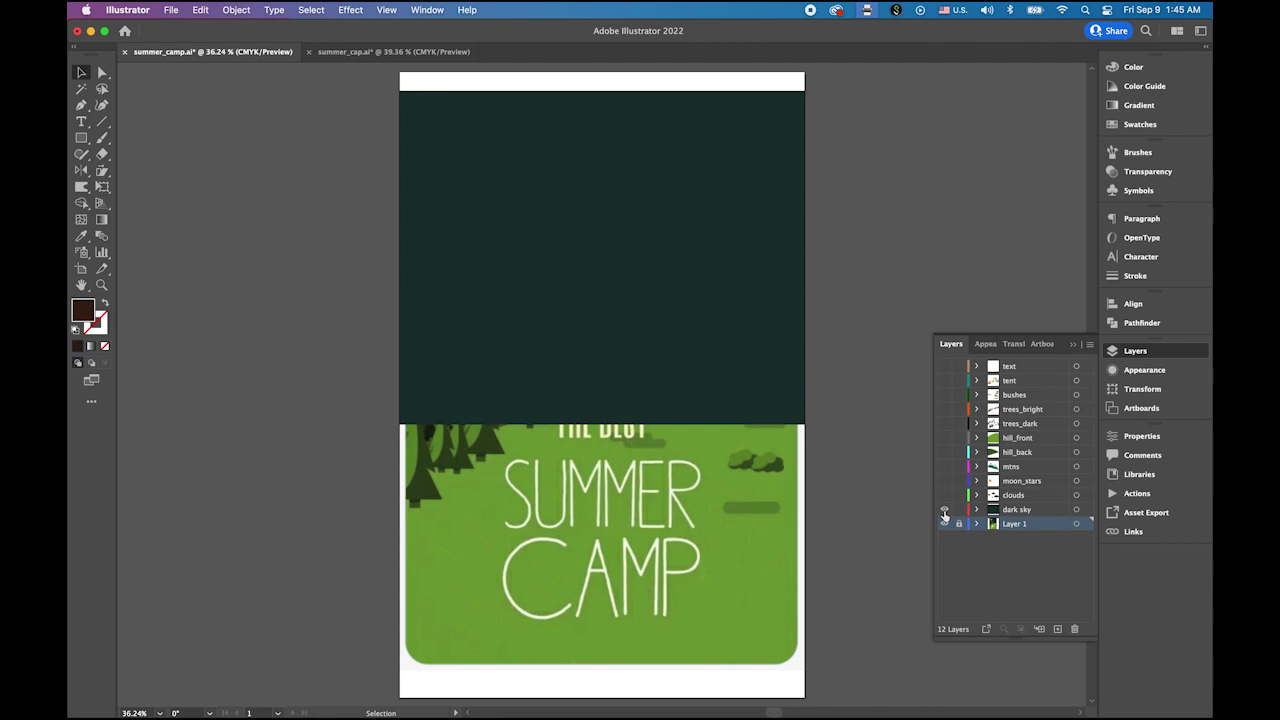
left_click(944, 511)
left_click(944, 519)
left_click(943, 497)
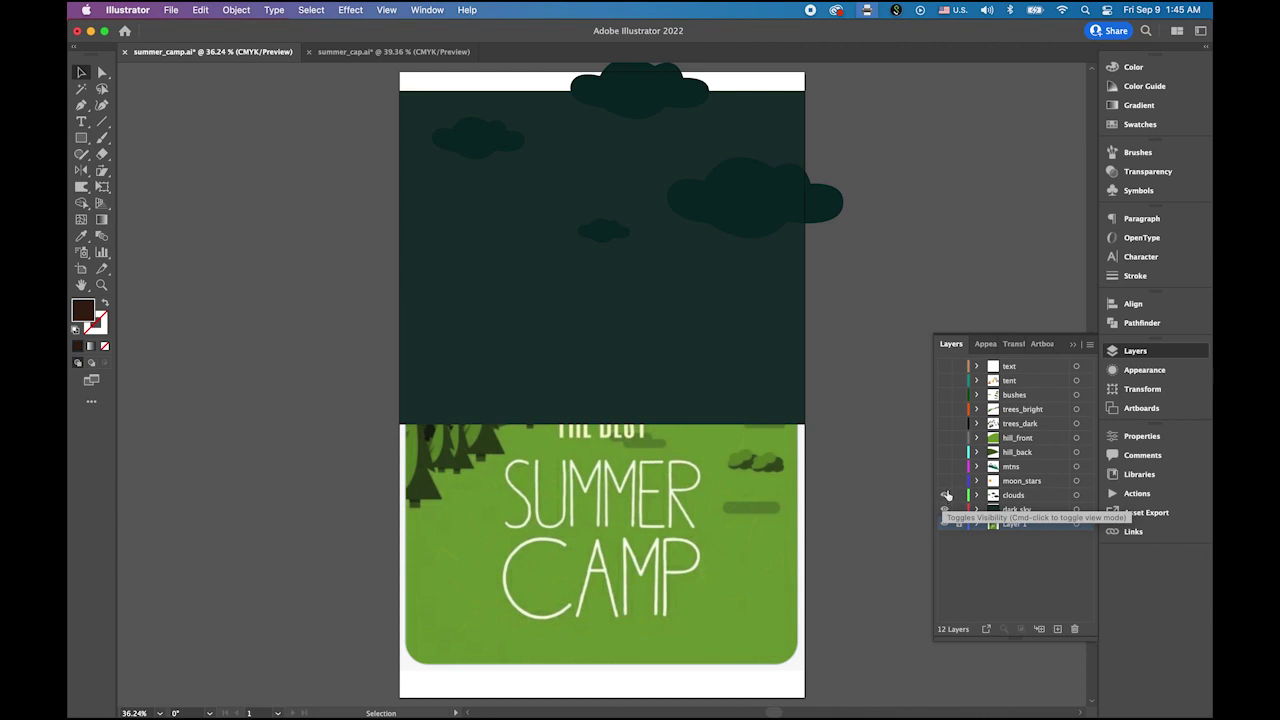
left_click(944, 482)
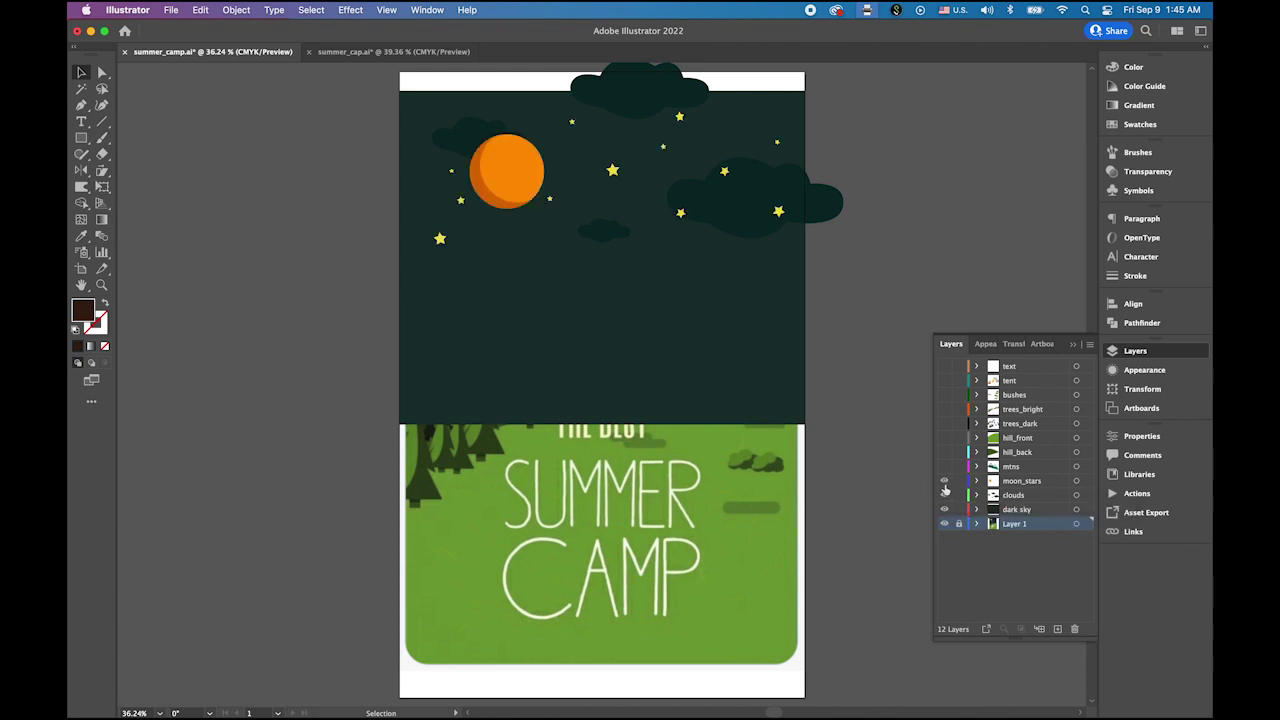
left_click(944, 467)
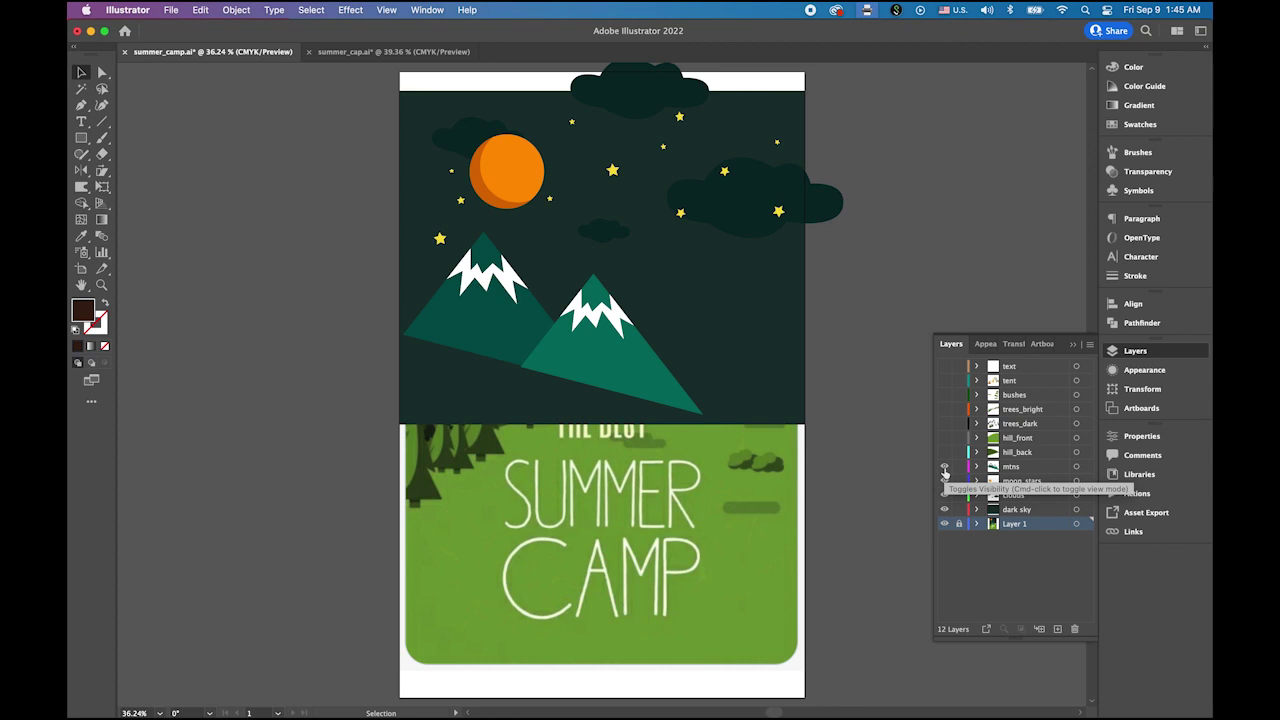
Reveal the hill_back, hill_front, trees_dark, trees_bright, bushes, tent and text layers in order to review the rest of the poster.
left_click(944, 453)
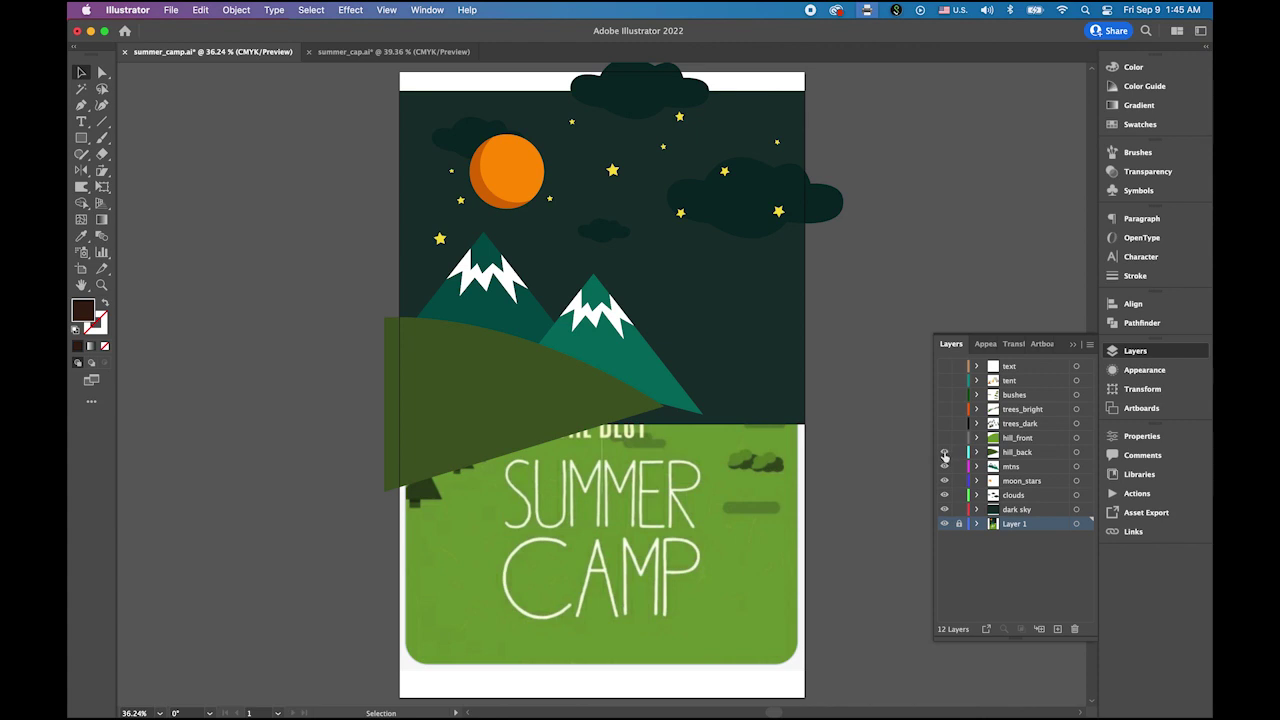
left_click(944, 438)
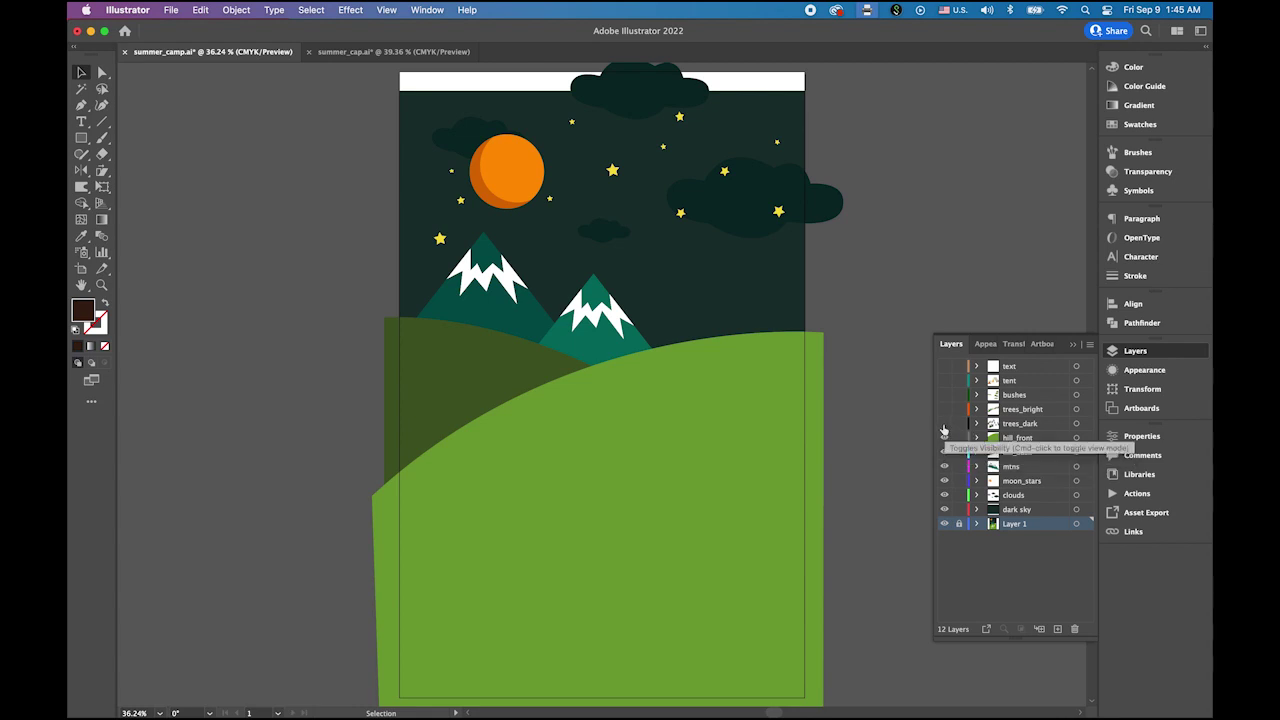
left_click(944, 425)
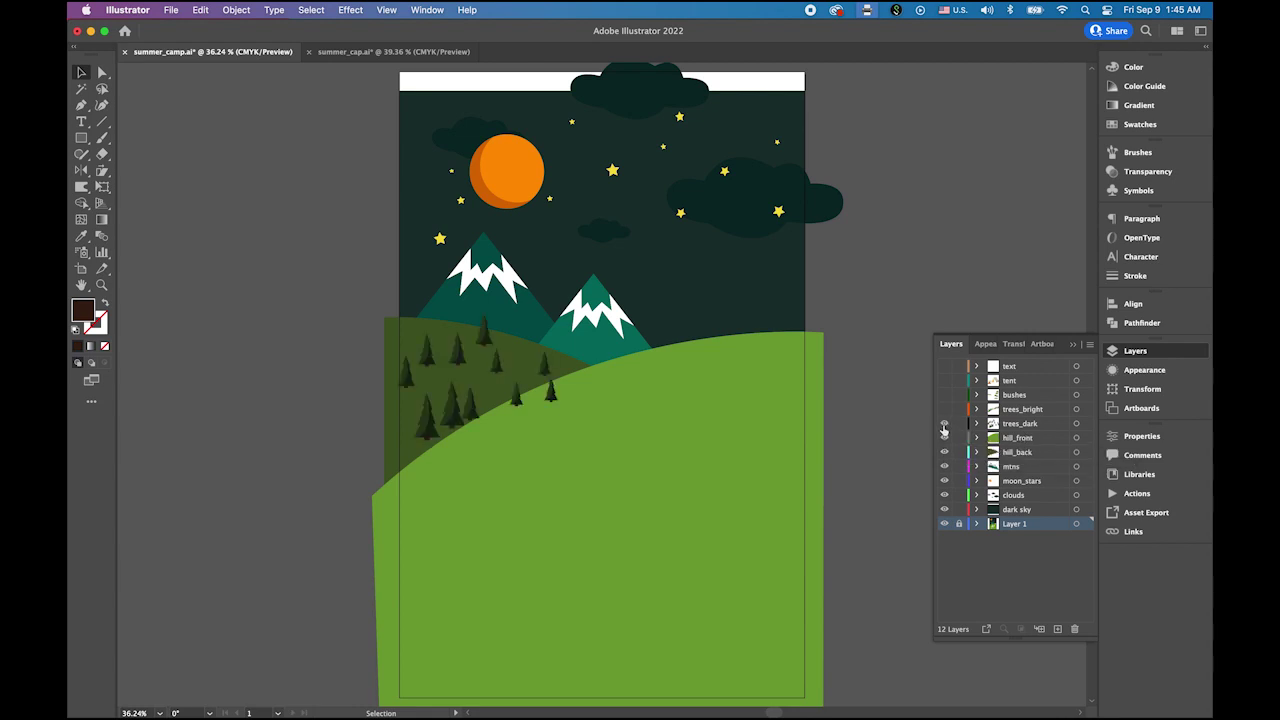
left_click(944, 410)
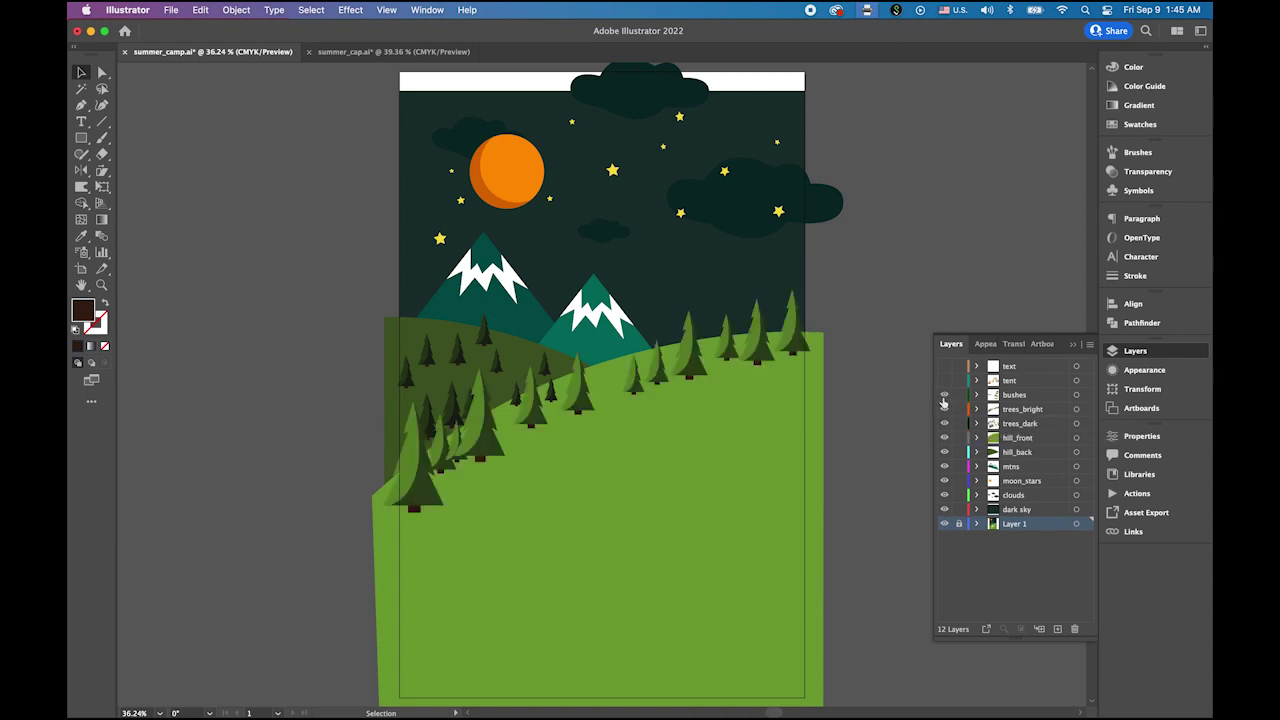
left_click(944, 395)
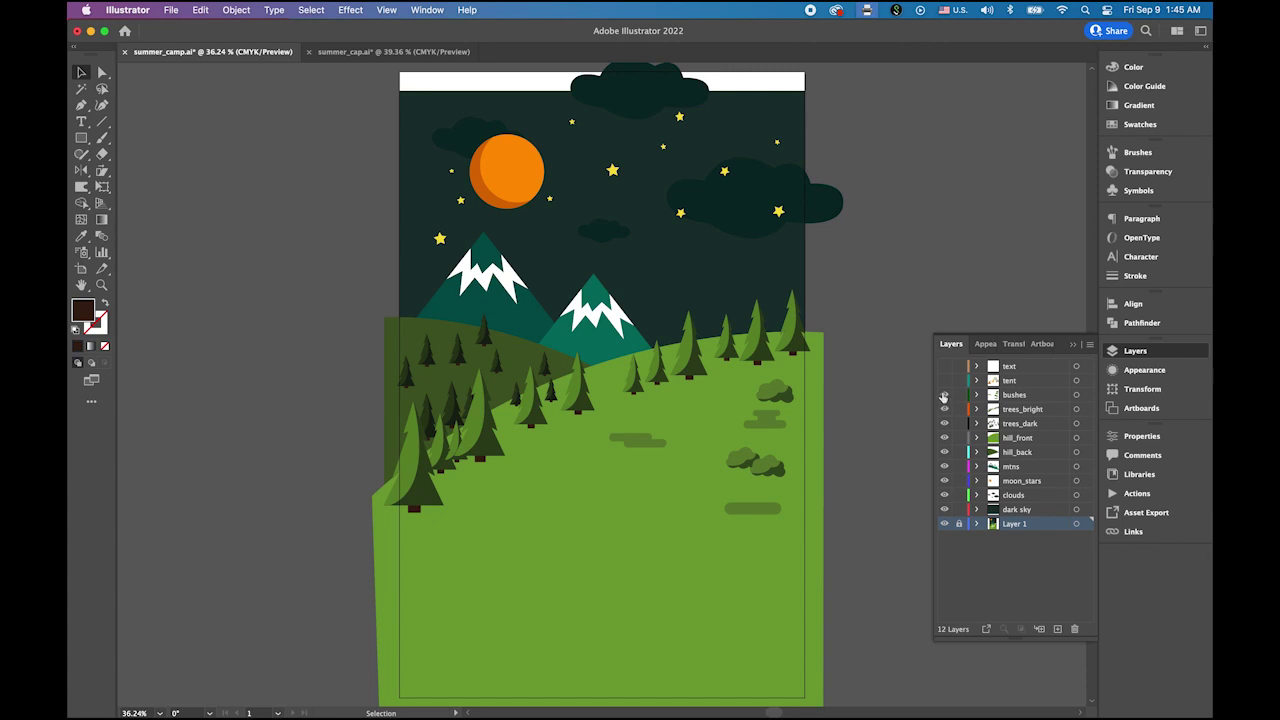
left_click(944, 381)
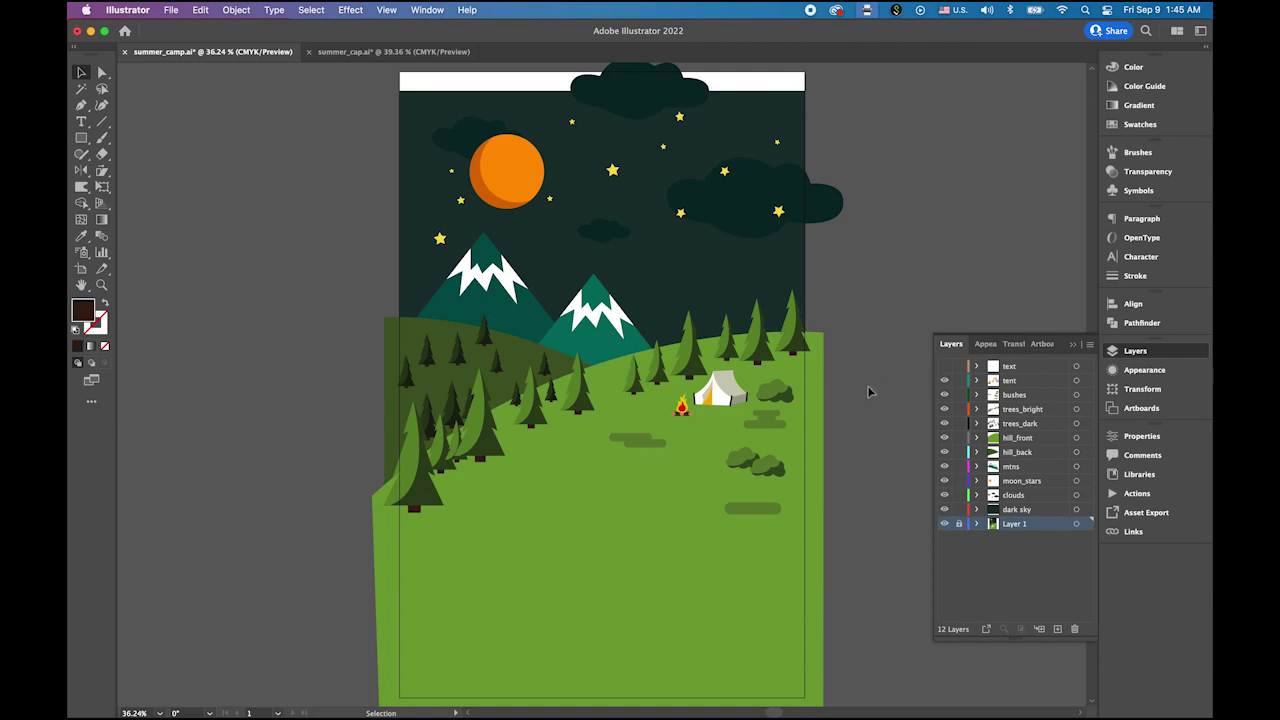
left_click(944, 367)
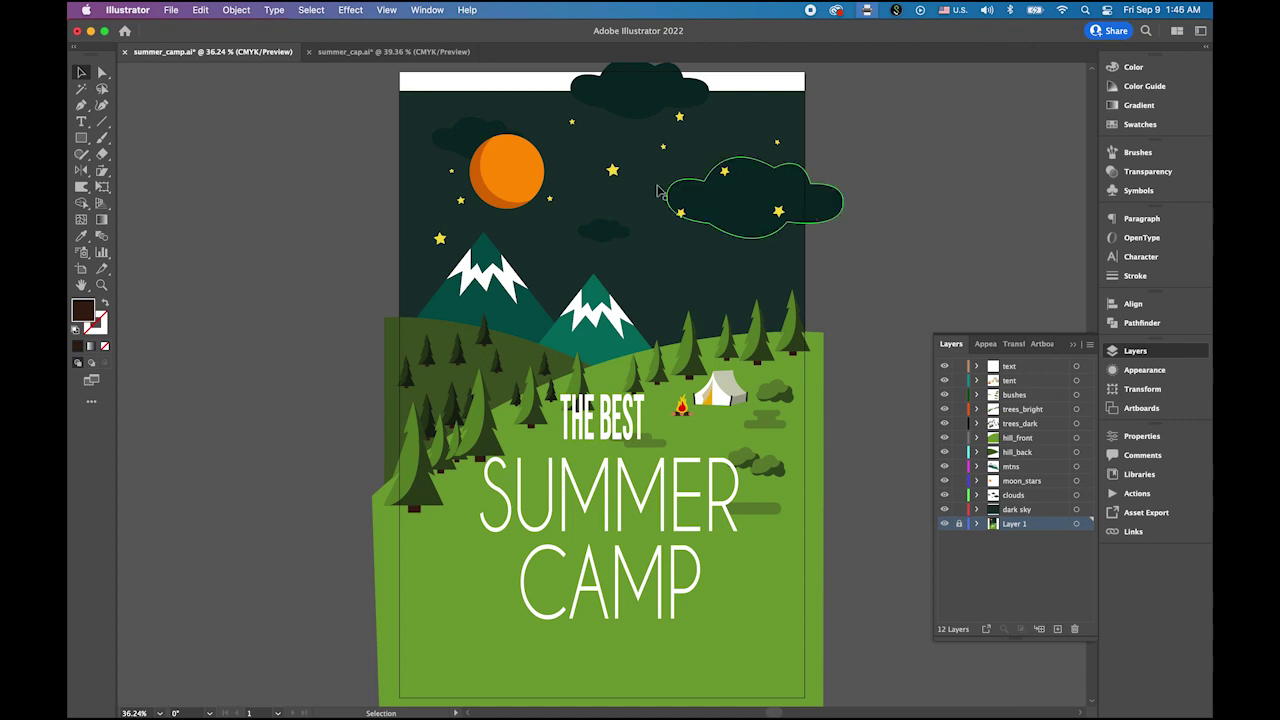
View the summer_cap.ai poster, and create a new portrait document 11 in wide by 17 in high.
left_click(343, 53)
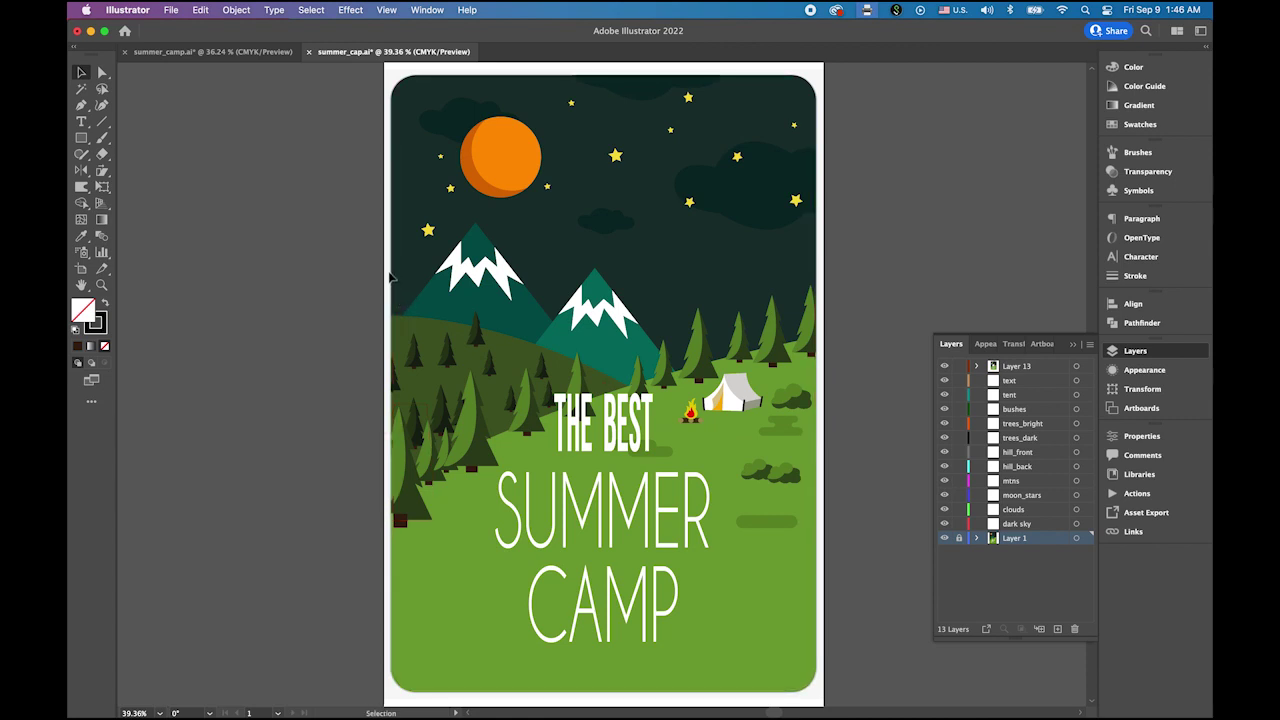
key("cmd+n")
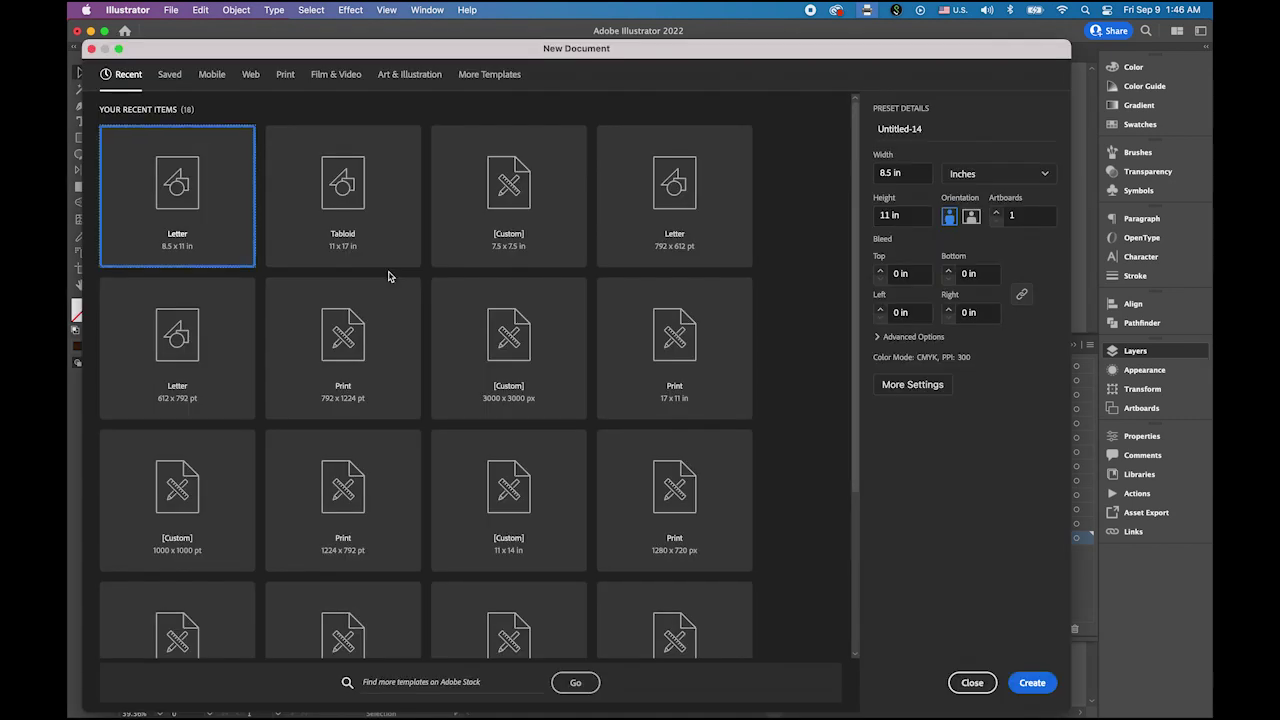
left_click(992, 178)
left_click(962, 266)
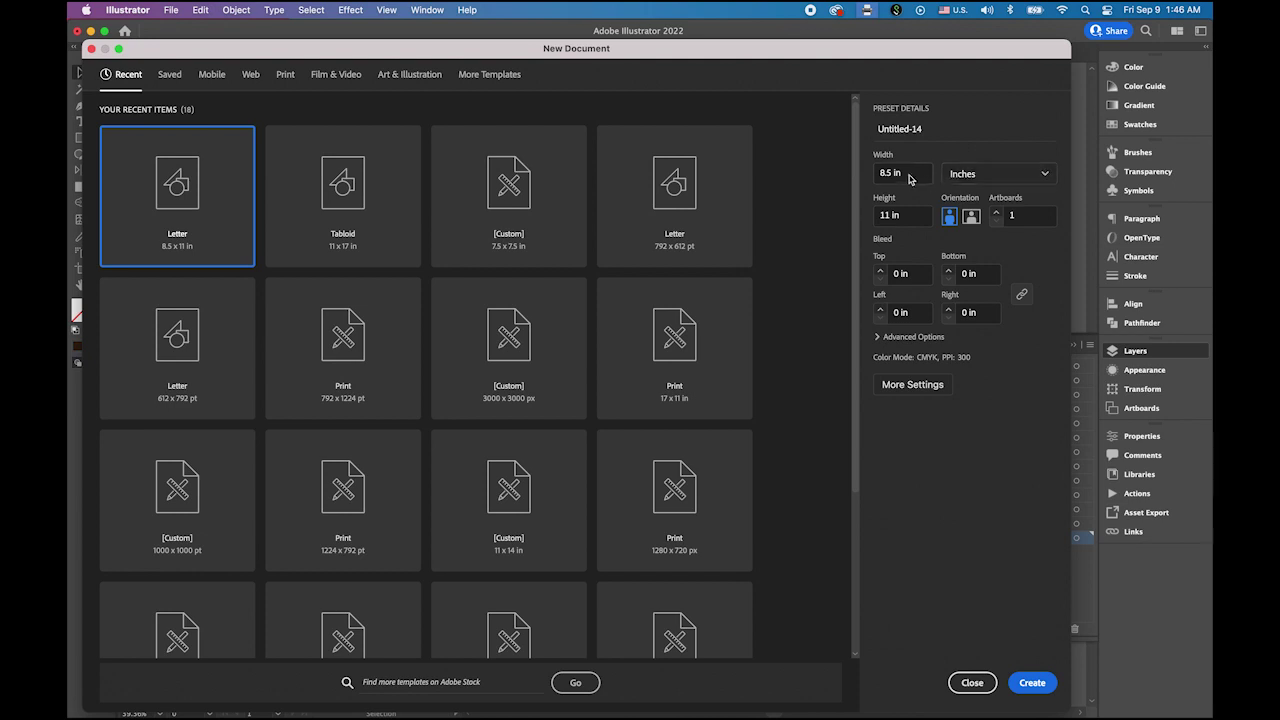
left_click(894, 176)
type("11")
left_click(888, 215)
key("BackSpace")
type("7")
left_click(1034, 686)
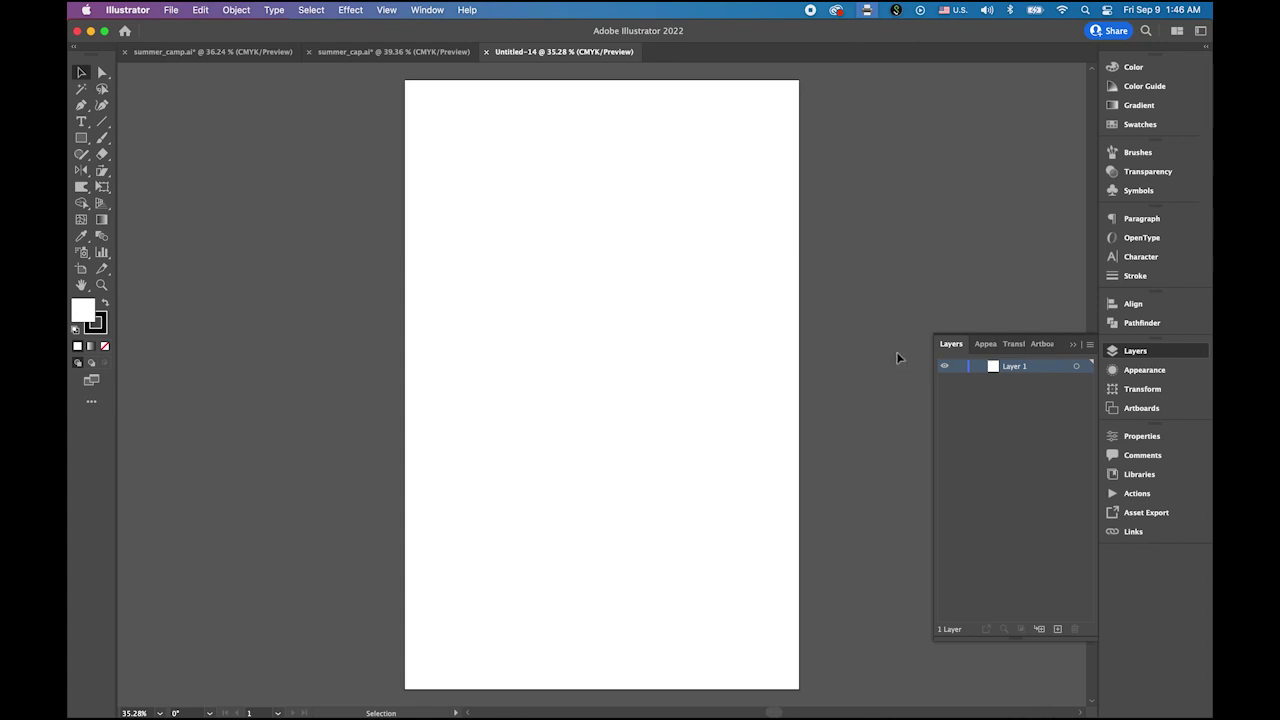
Place poster_template.jpg from the Desktop as a linked image, sized to span the full width of the artboard.
left_click(171, 9)
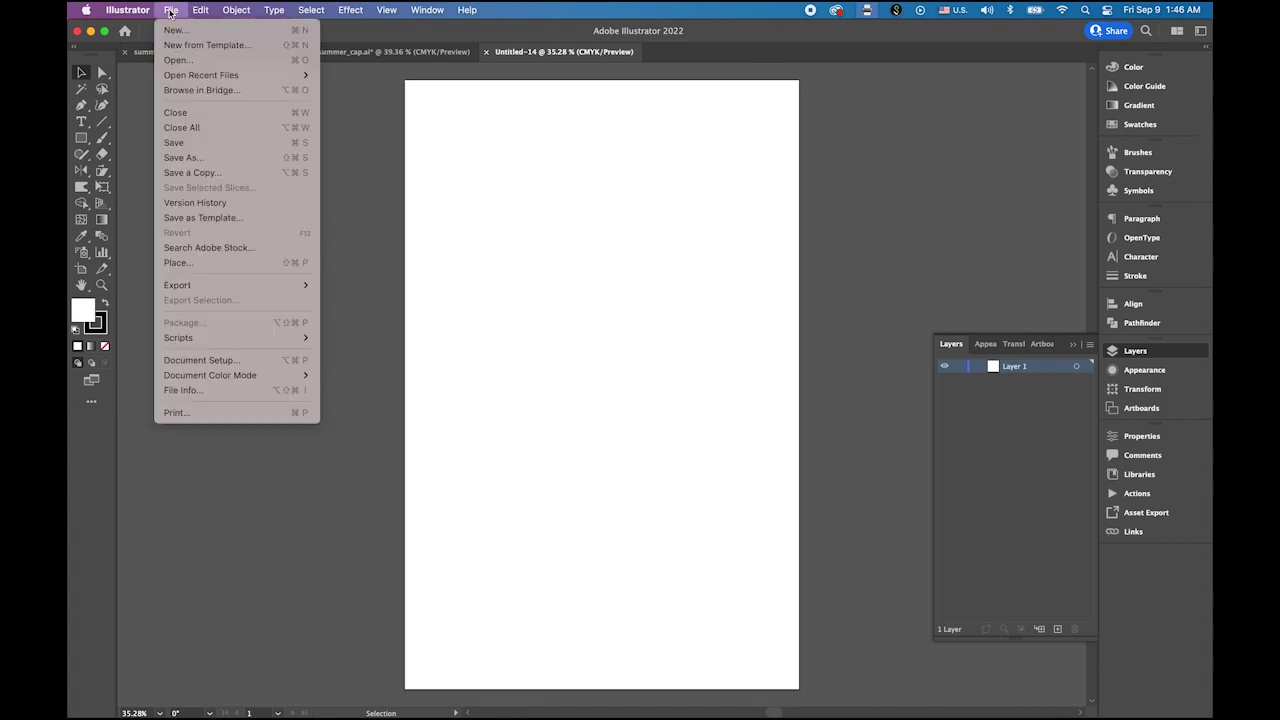
left_click(232, 263)
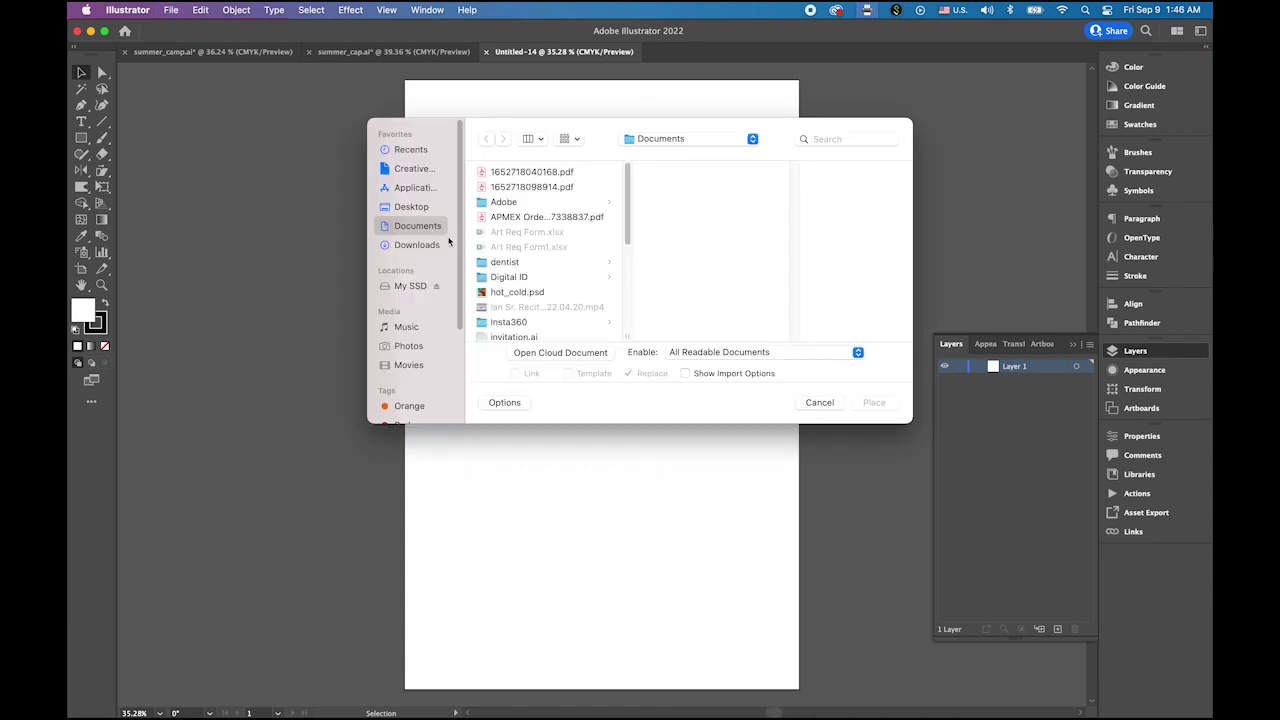
left_click(411, 207)
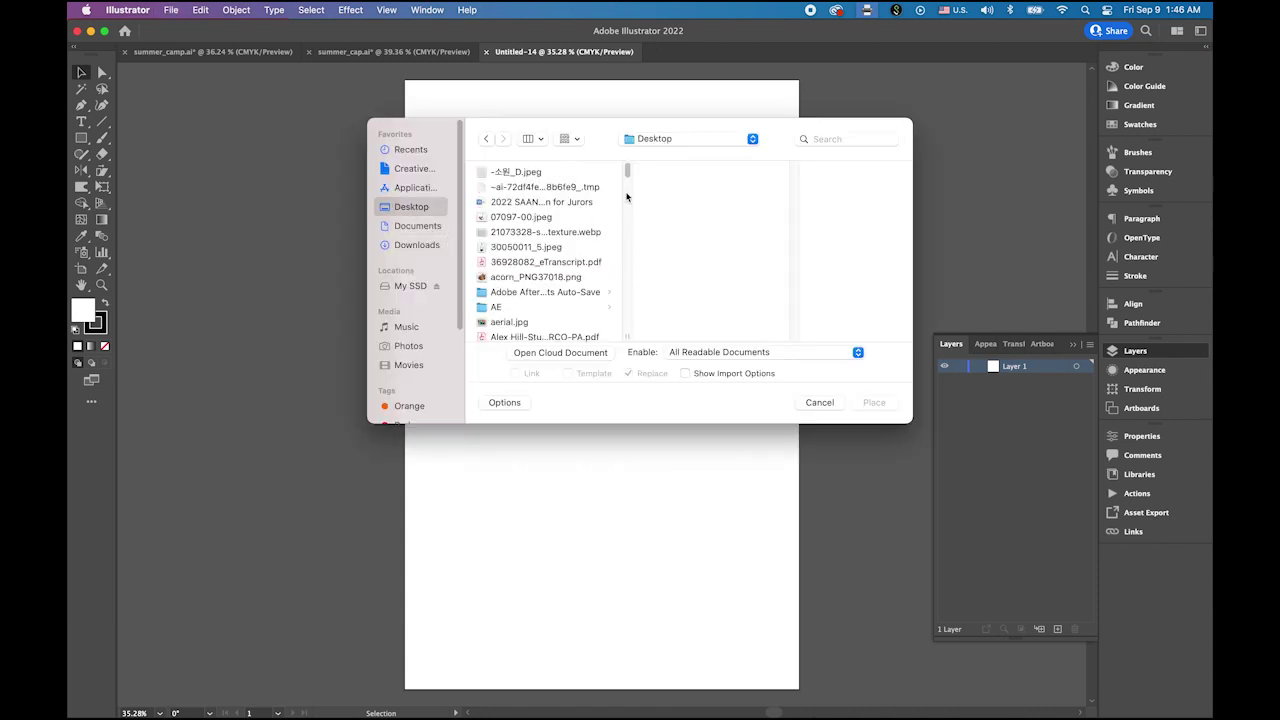
left_click_drag(627, 171, 625, 236)
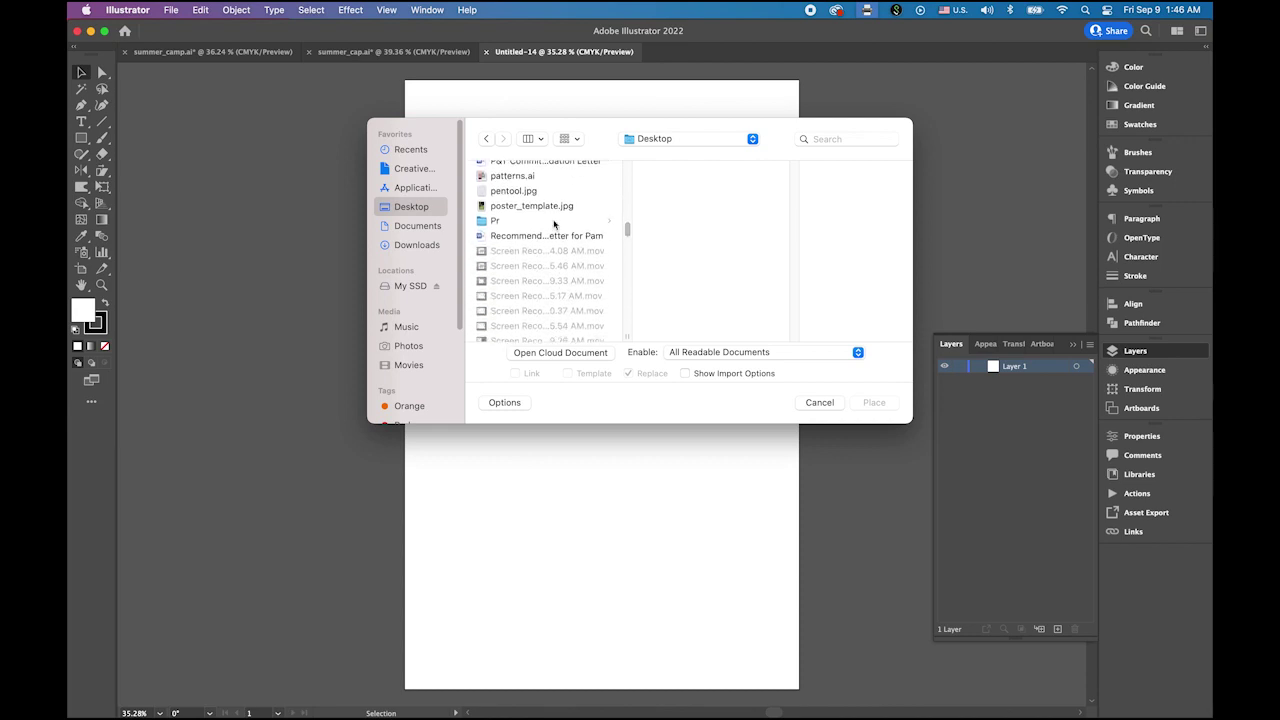
left_click(540, 206)
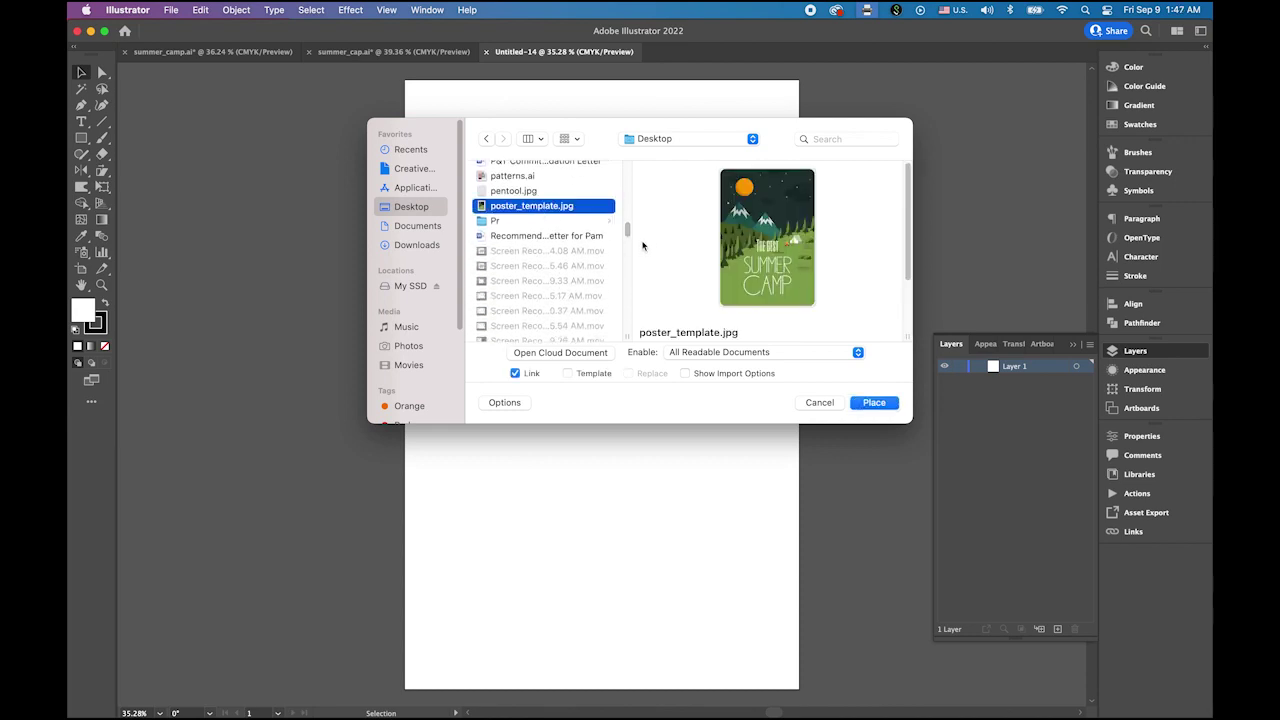
left_click(892, 406)
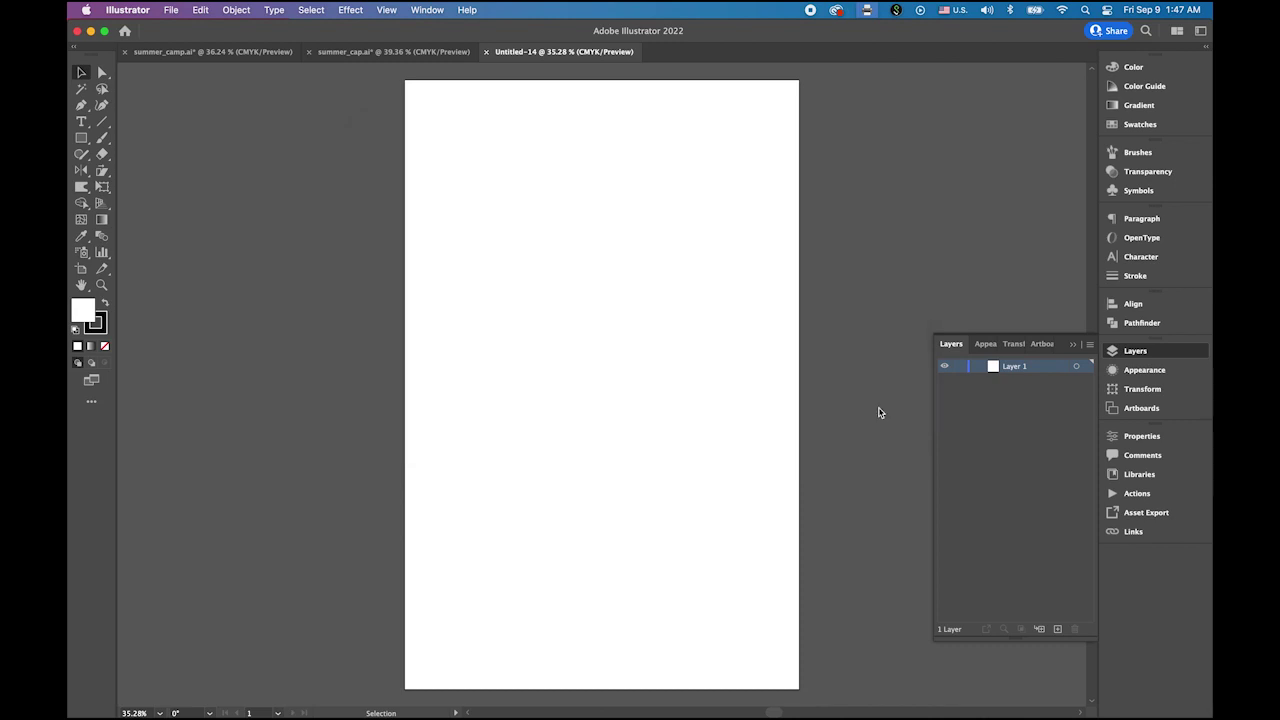
left_click_drag(406, 84, 800, 648)
Move the placed template straight down about 0.5 in to roughly center it vertically on the artboard, and deselect it.
left_click(82, 74)
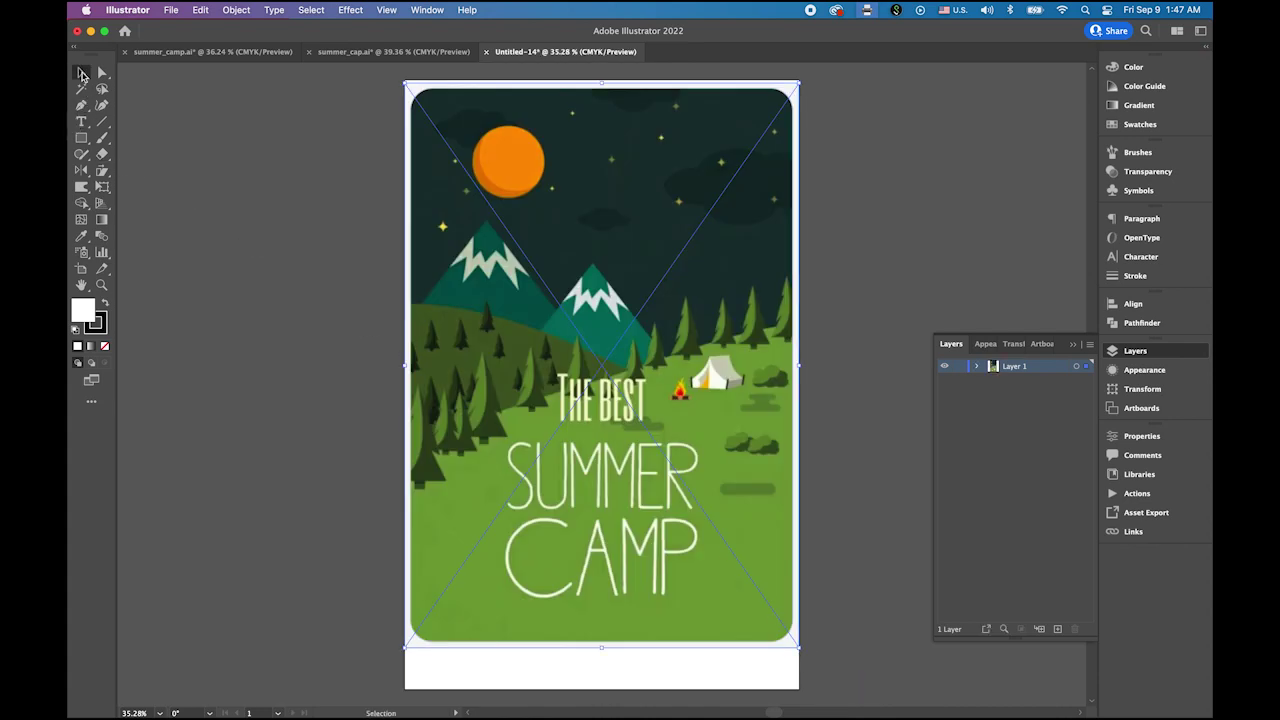
left_click_drag(548, 303, 548, 319)
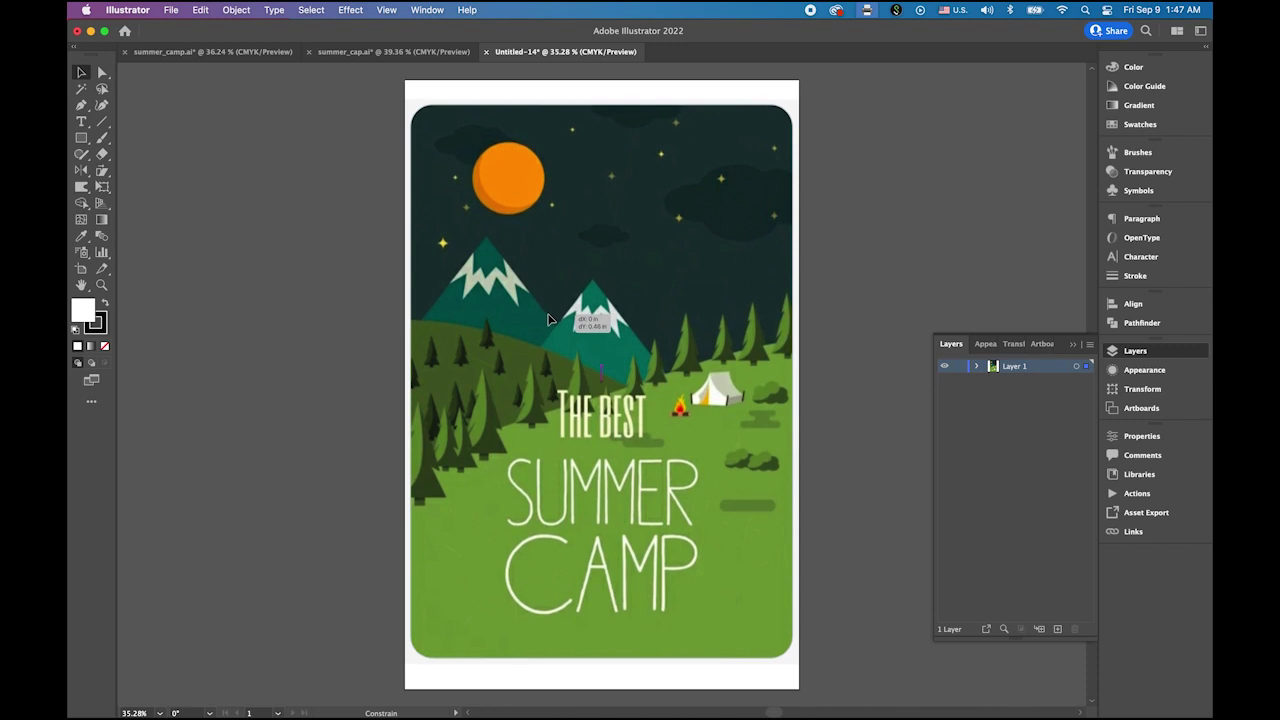
left_click(888, 271)
Lock Layer 1 holding the template and add a new layer above it named dark_sky.
left_click(959, 367)
left_click(1058, 629)
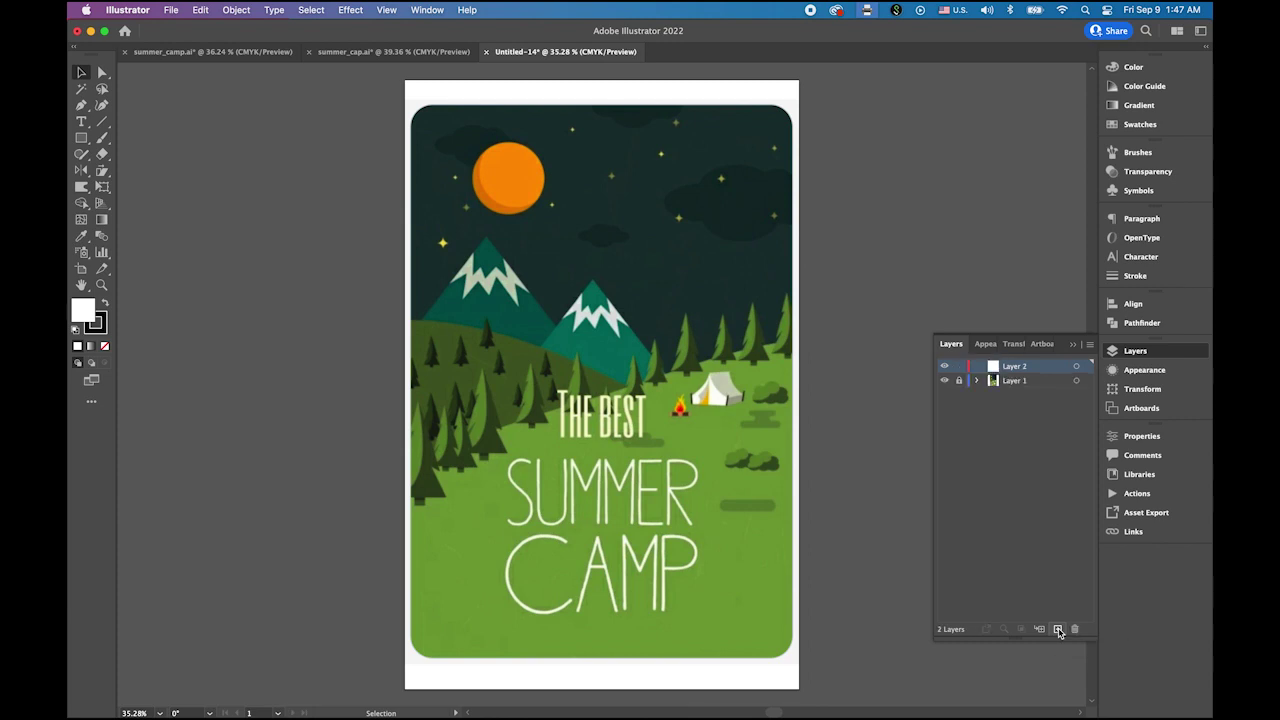
double_click(1014, 366)
type("d")
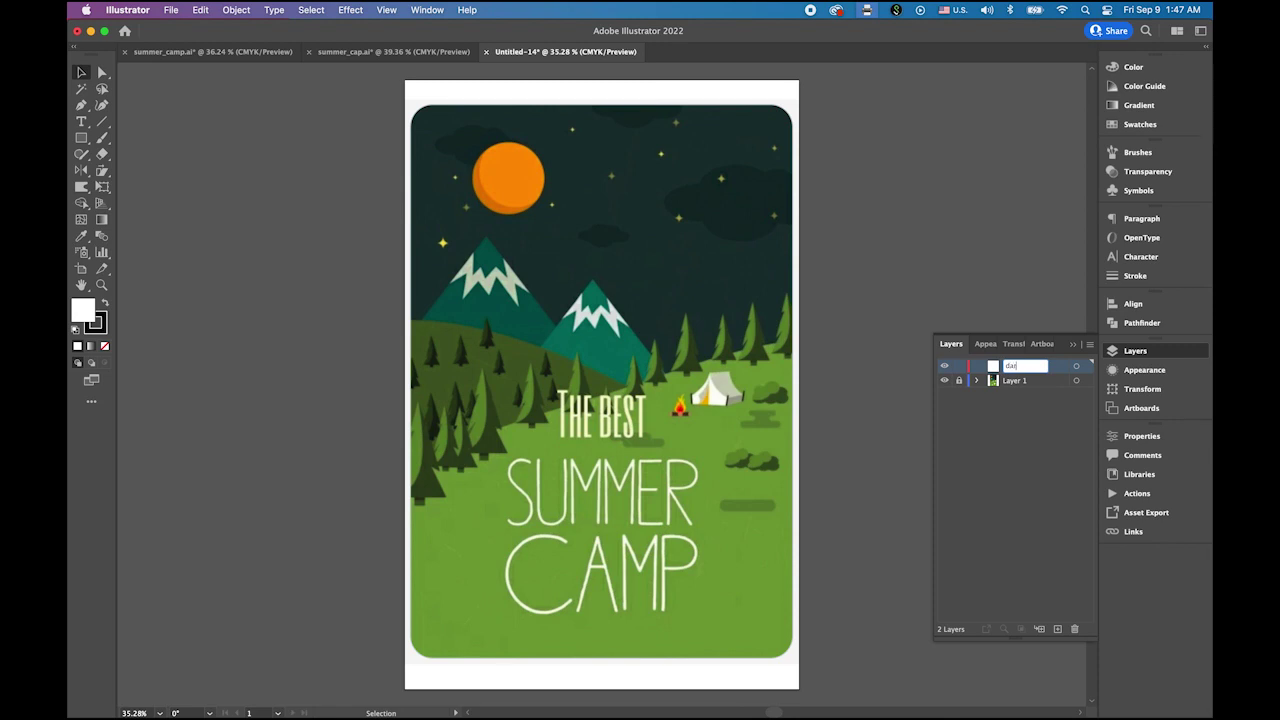
type("ark_sky")
key("Return")
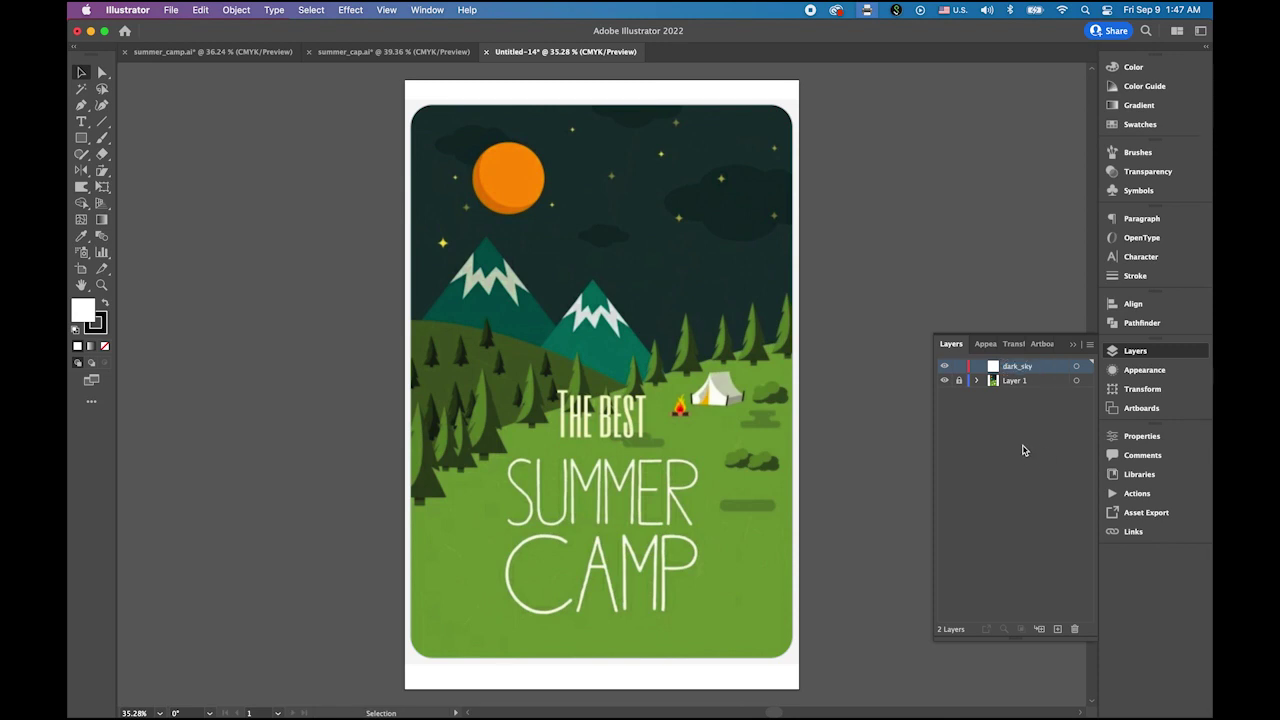
Draw a rectangle with no fill and a black stroke over the template's sky area, extending slightly past the artboard's sides.
left_click(84, 141)
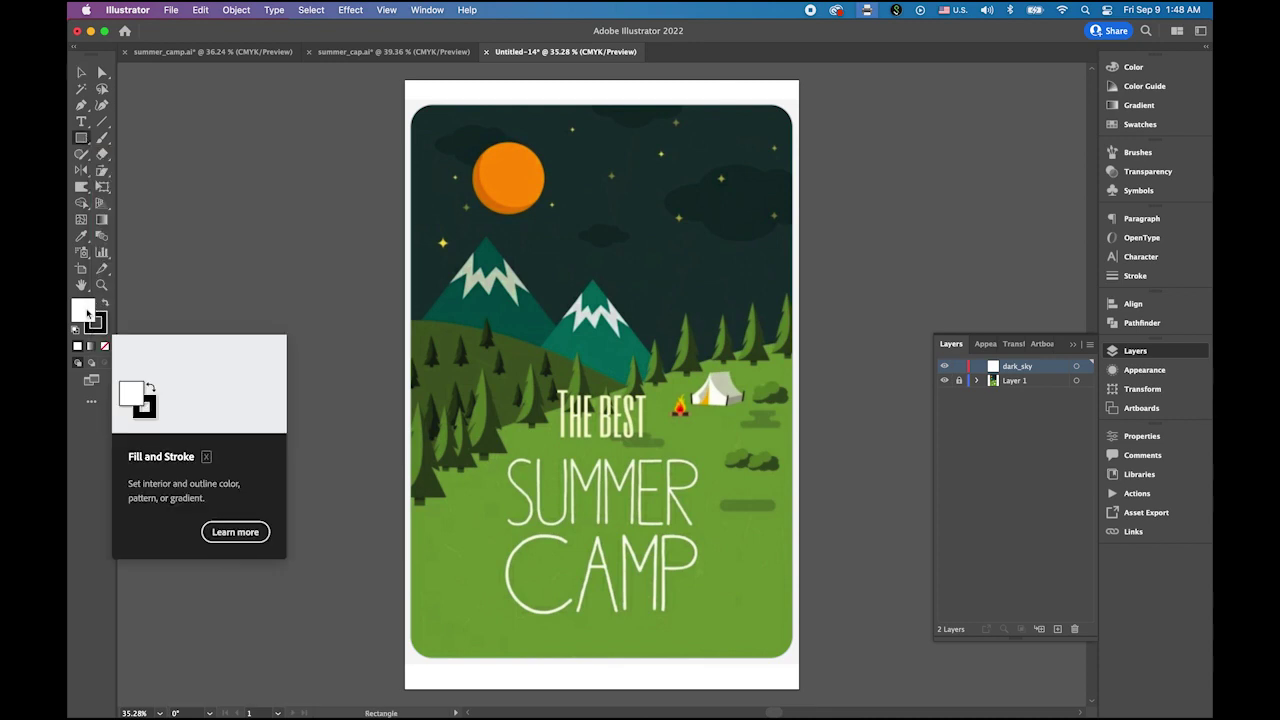
left_click(105, 347)
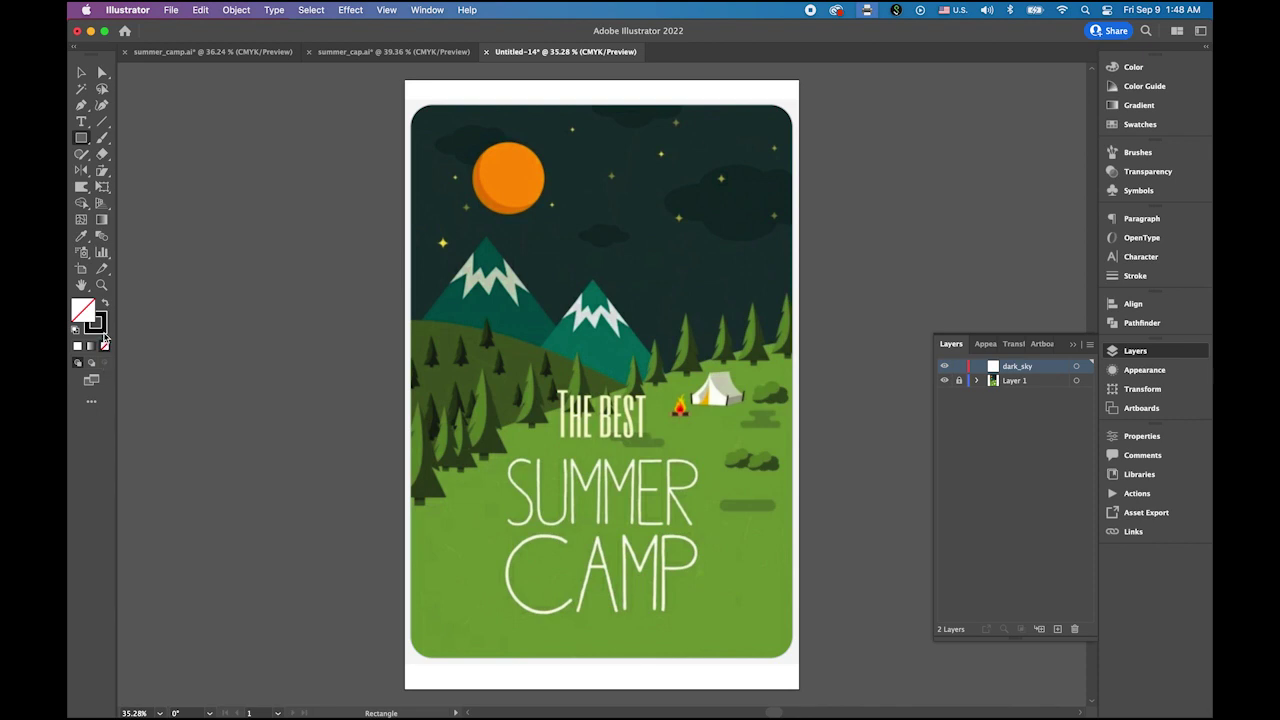
left_click(100, 327)
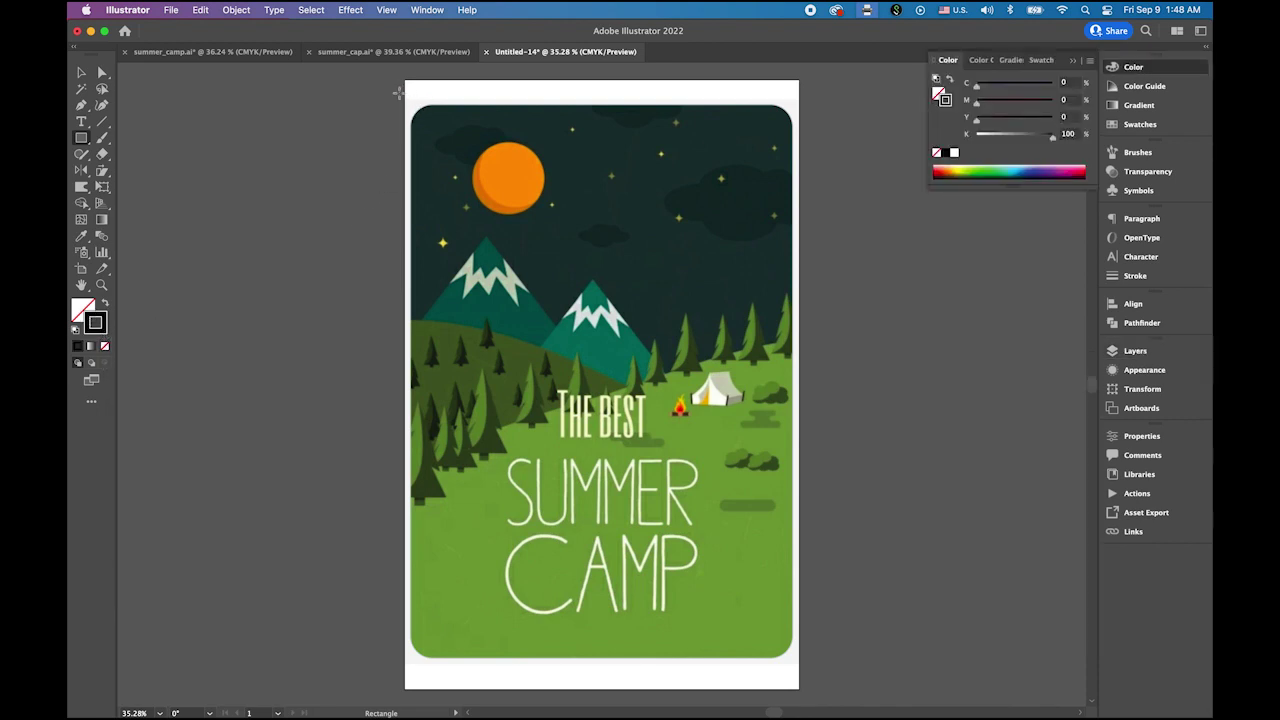
mouse_move(405, 94)
left_mouse_down()
mouse_move(716, 278)
mouse_move(795, 345)
mouse_move(810, 399)
left_mouse_up()
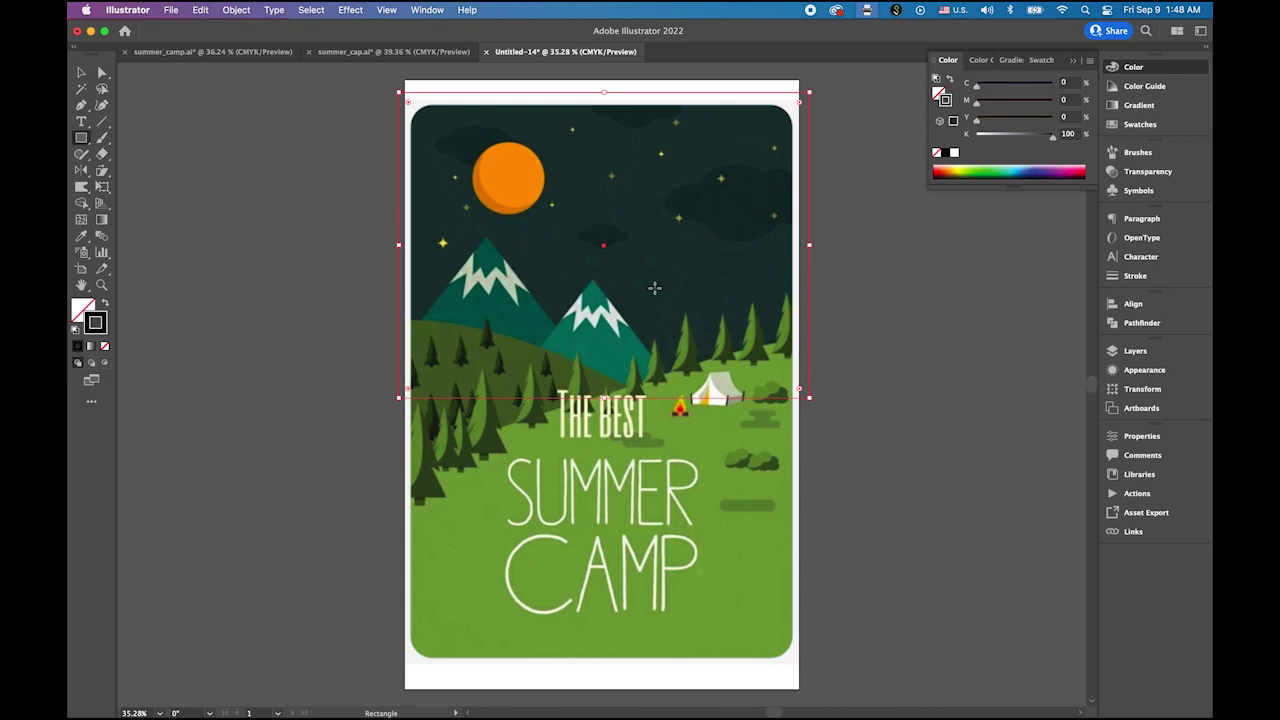
Fill the sky rectangle with the dark green-black sampled from the template's sky using the Eyedropper, and deselect it.
left_click(81, 237)
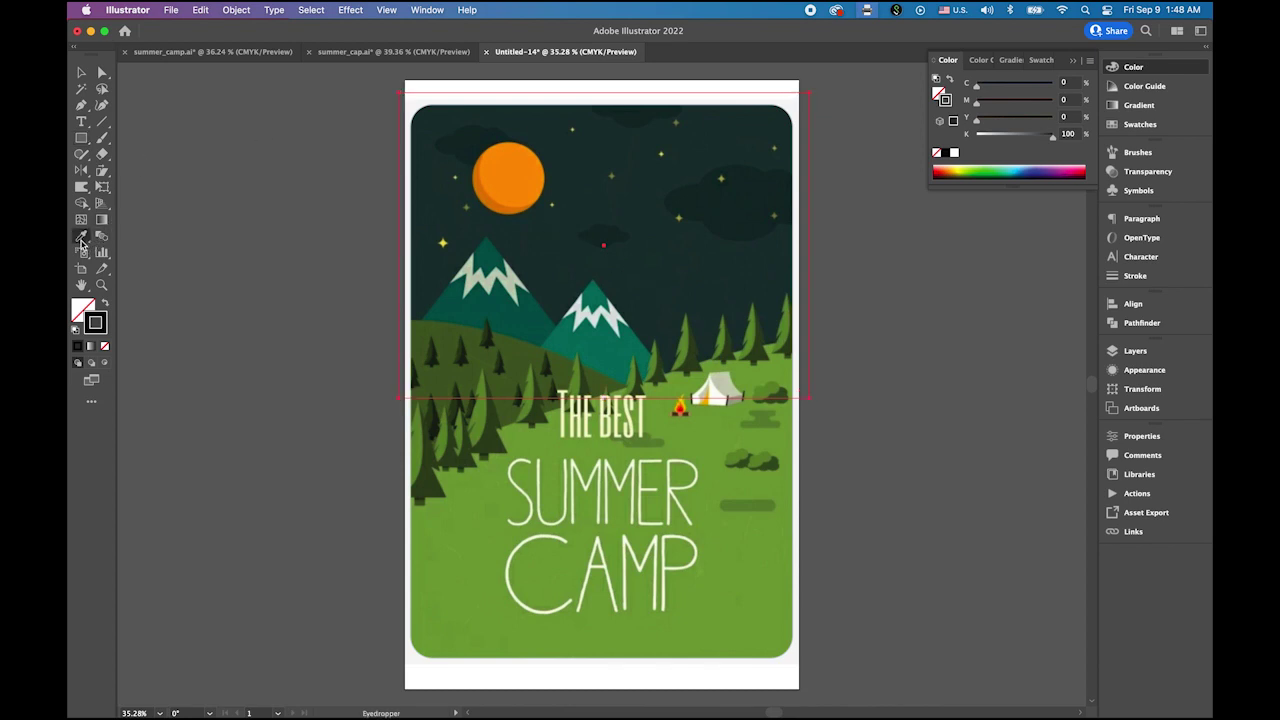
left_click(649, 188)
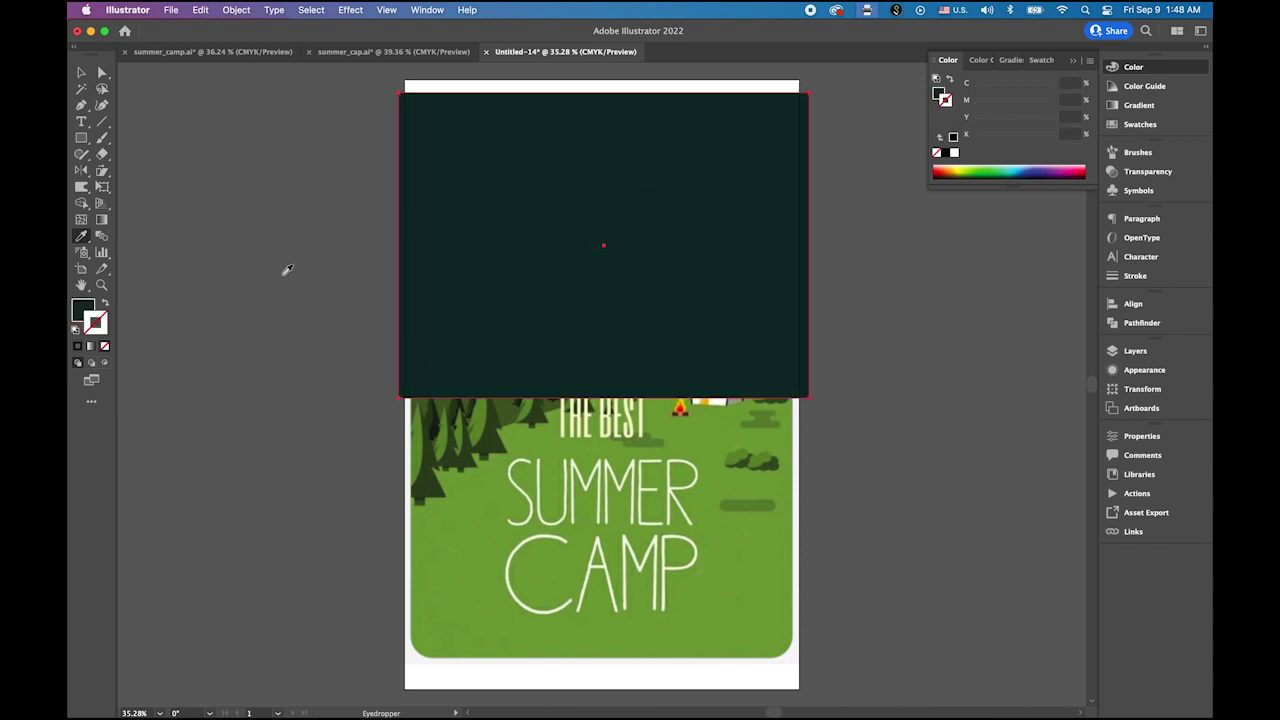
left_click(81, 72)
left_click(845, 463)
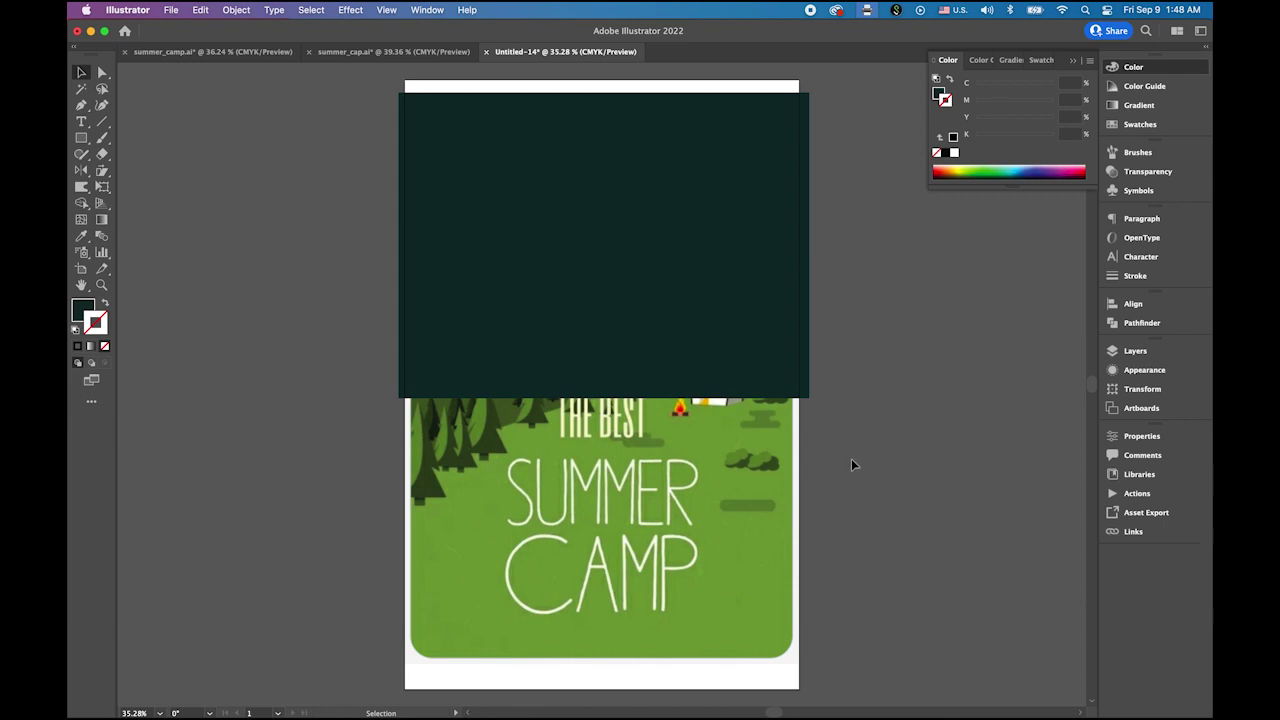
Hide the dark_sky layer and add a new layer above it named clouds.
left_click(1135, 351)
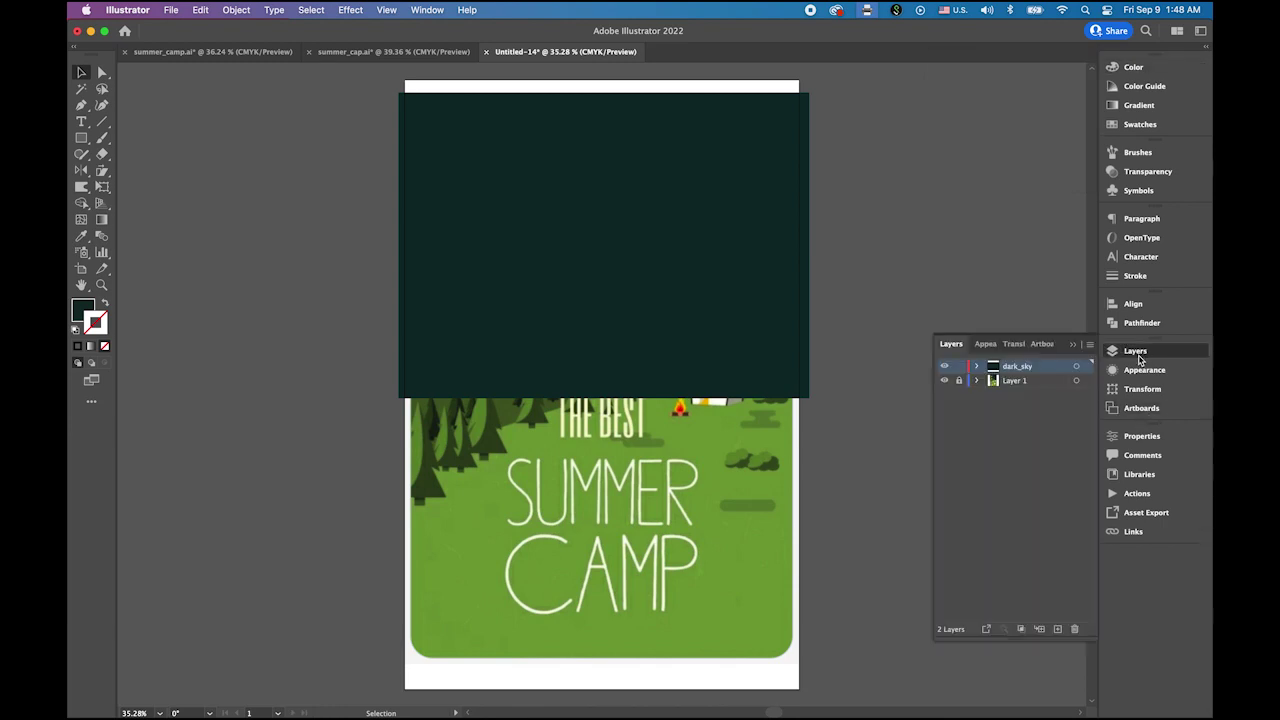
left_click(944, 367)
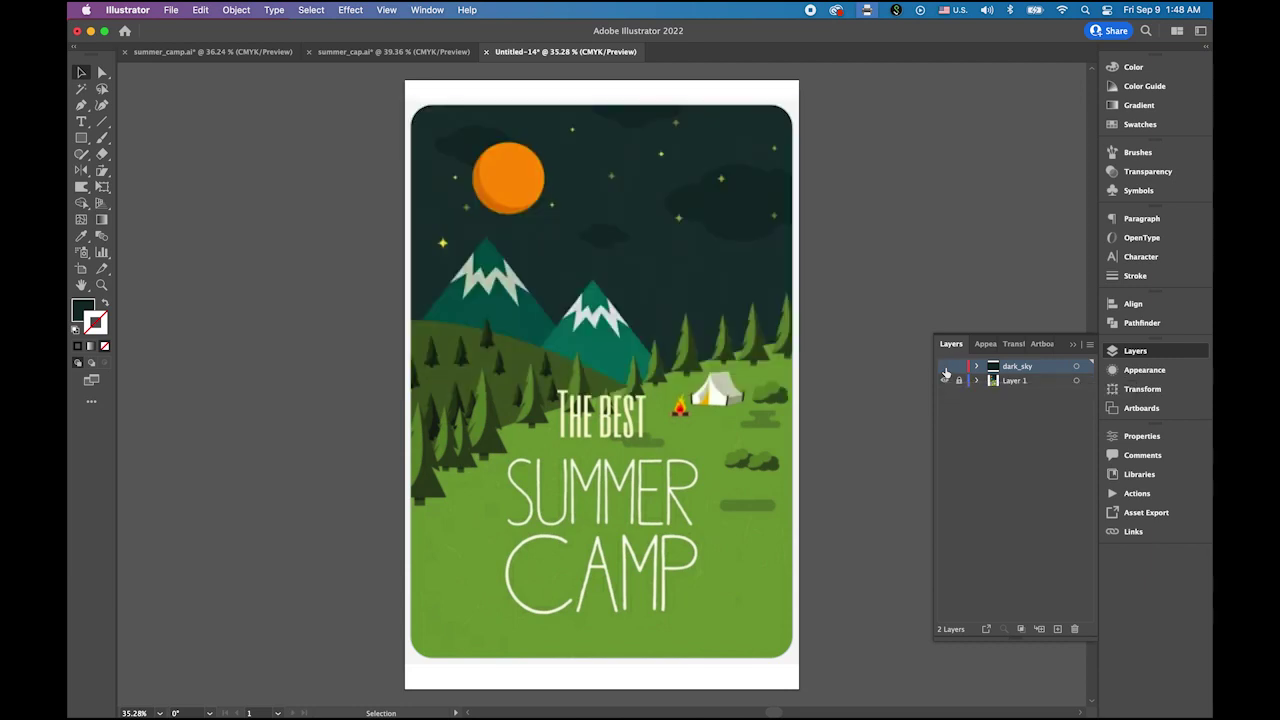
left_click(1057, 630)
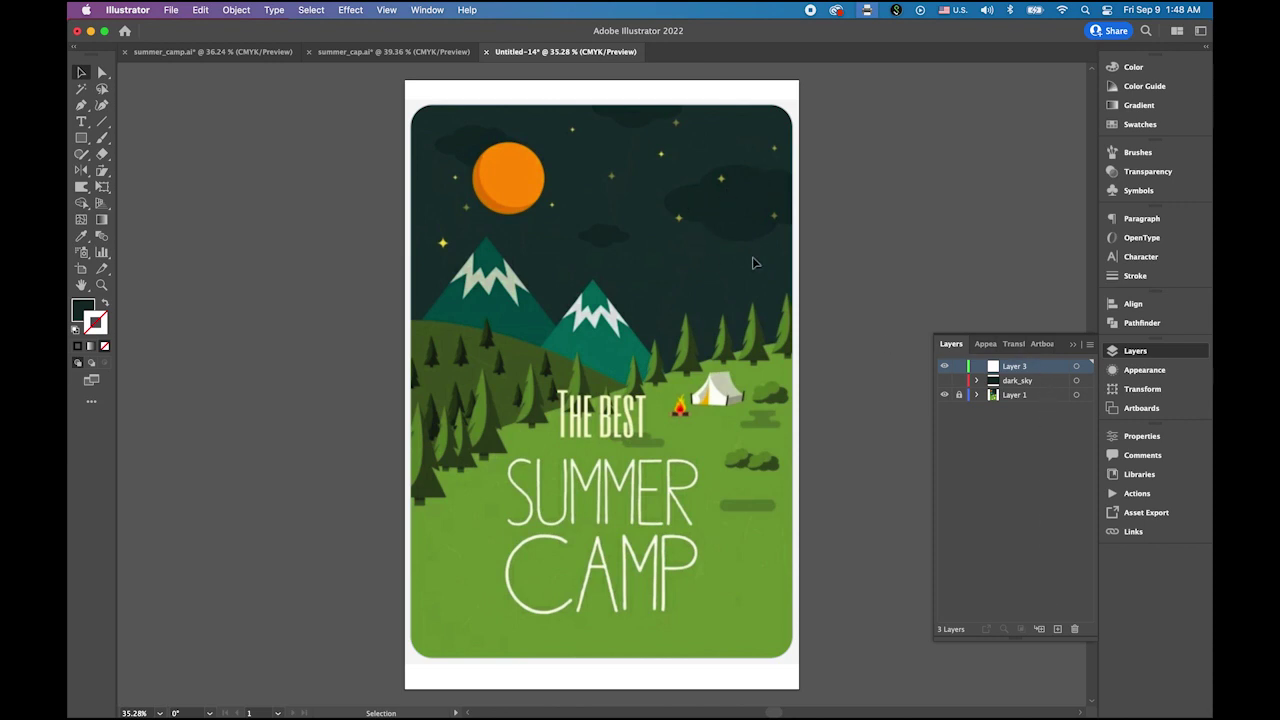
double_click(1013, 367)
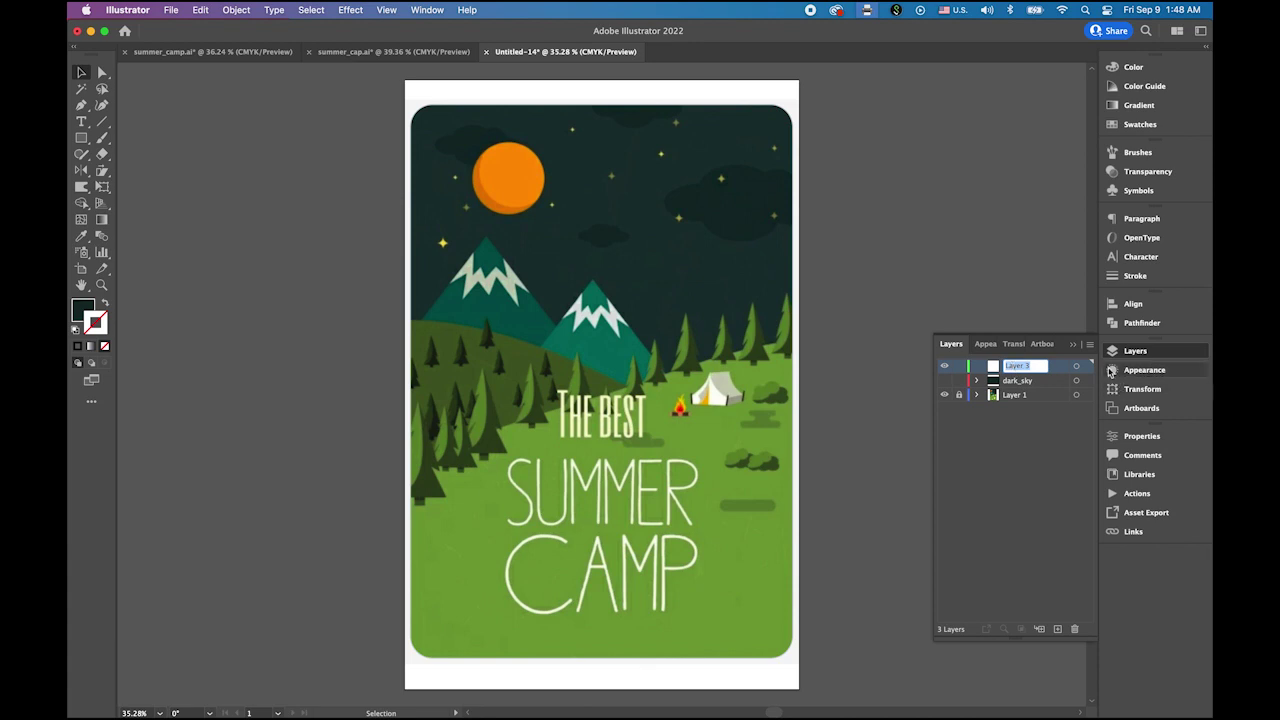
type("ds")
key("Return")
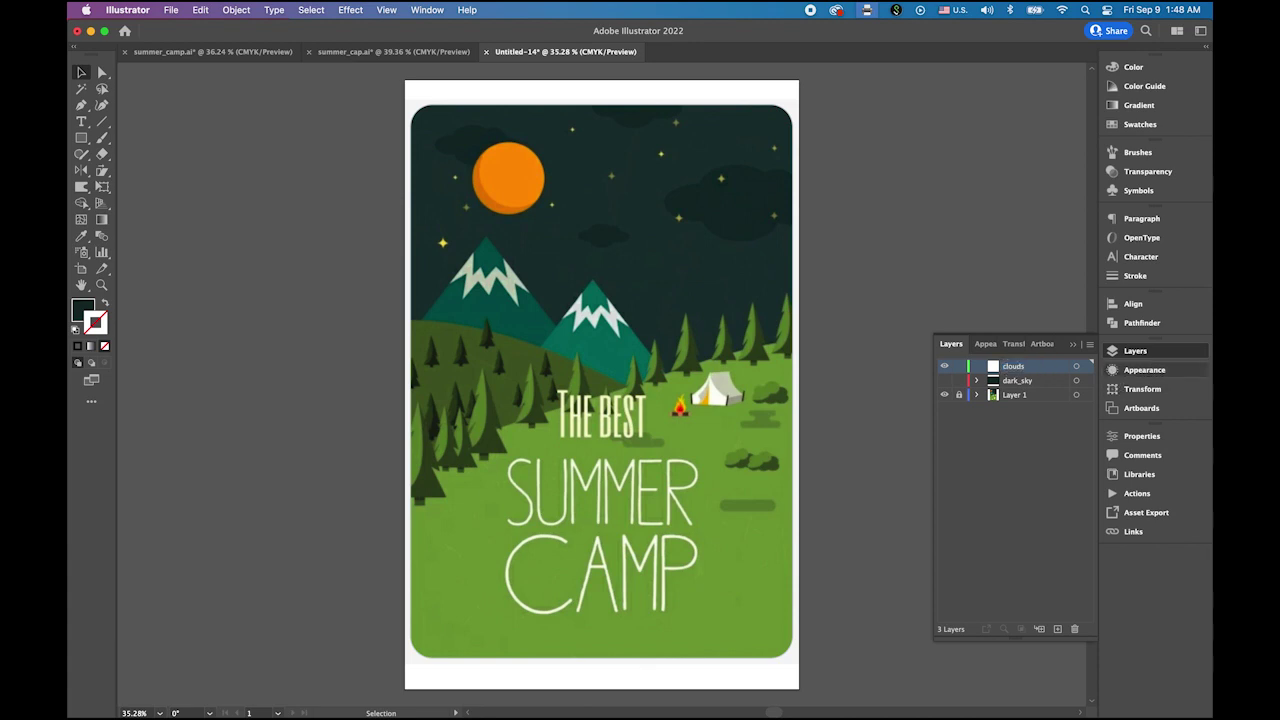
With the Pen tool, no fill and a black stroke, trace the upper bumps of the small cloud above the mountains, with corner points between curves.
left_click(80, 108)
left_click(74, 332)
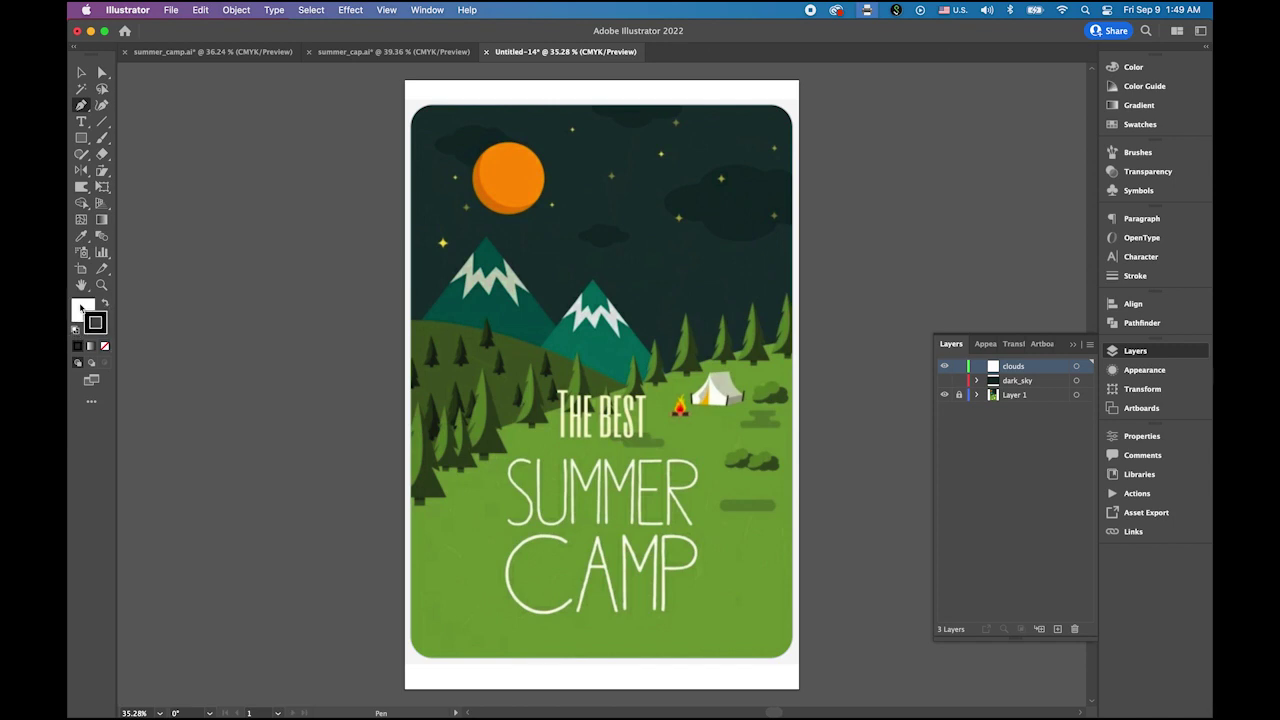
left_click(78, 346)
left_click(105, 347)
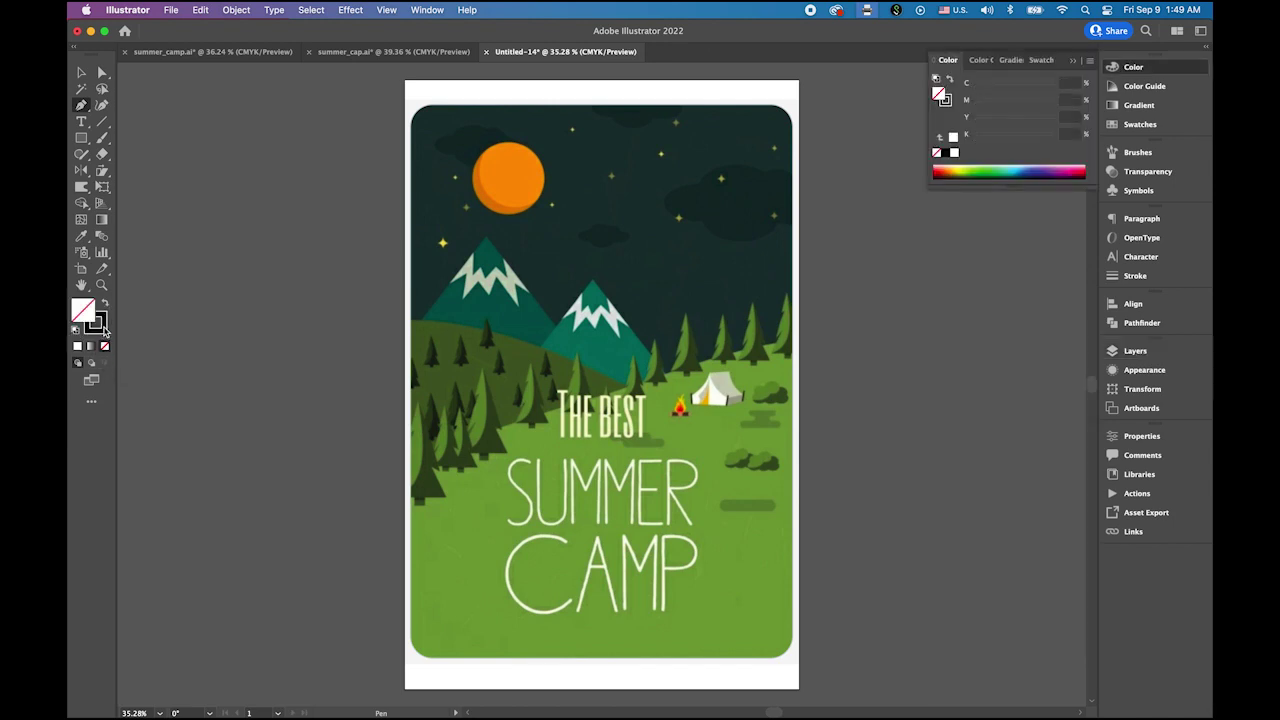
left_click(103, 328)
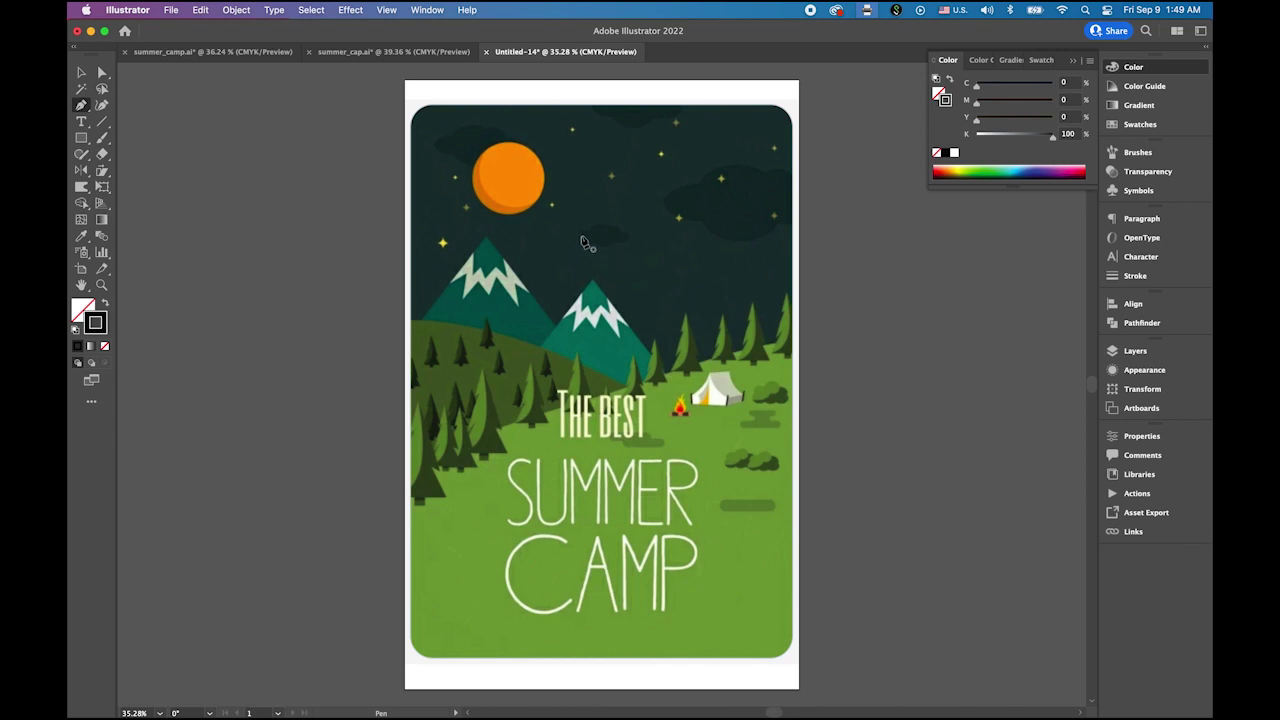
key("super+space")
left_click_drag(570, 214, 643, 374)
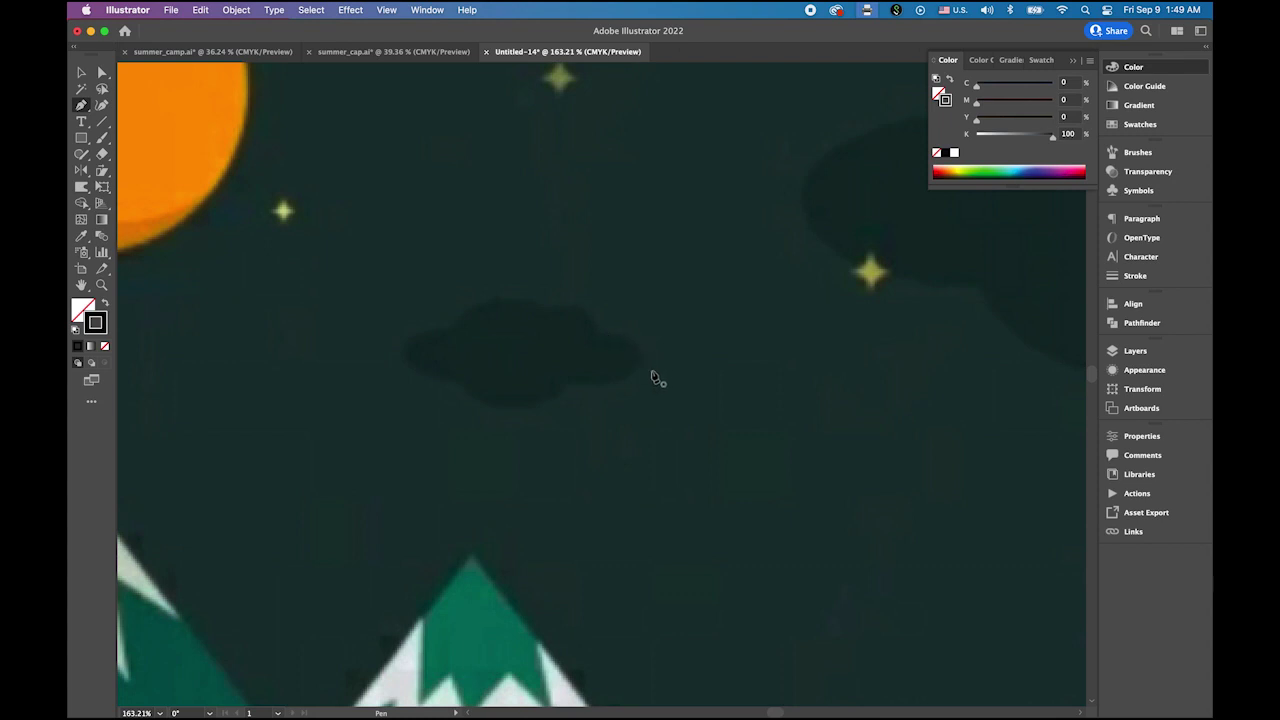
left_click(453, 328)
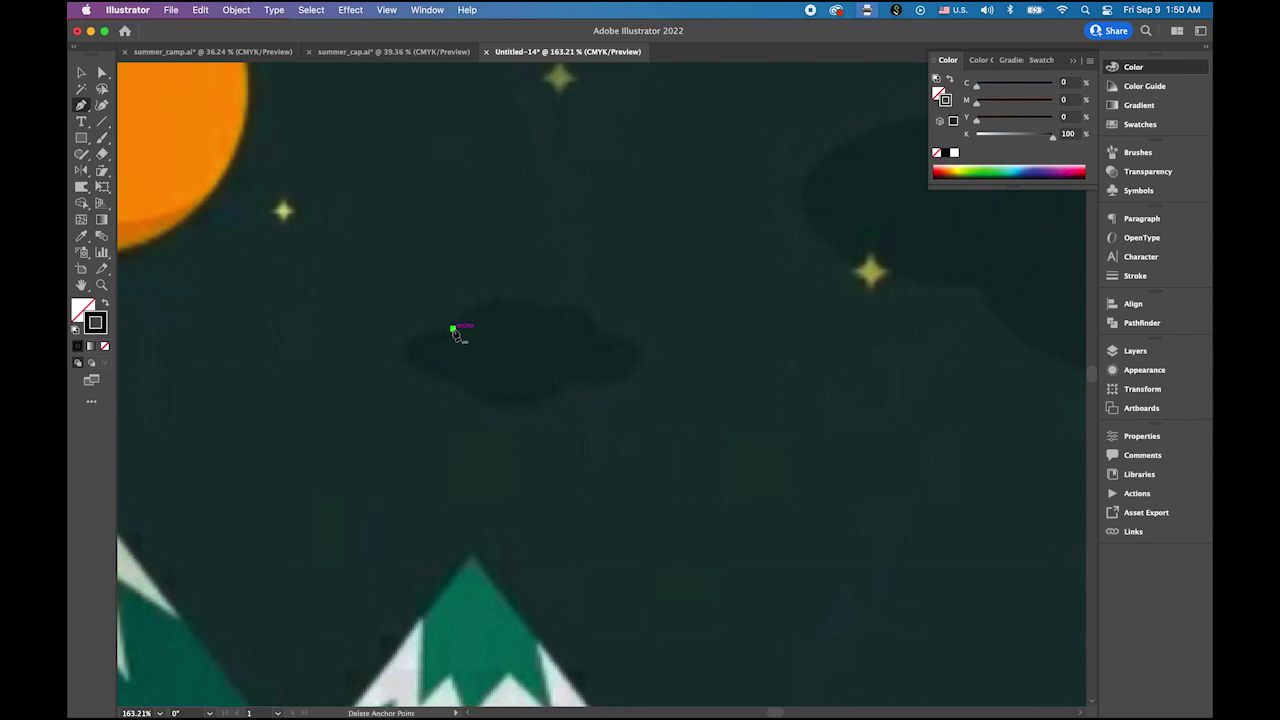
left_click(550, 316)
left_click_drag(550, 316, 615, 348)
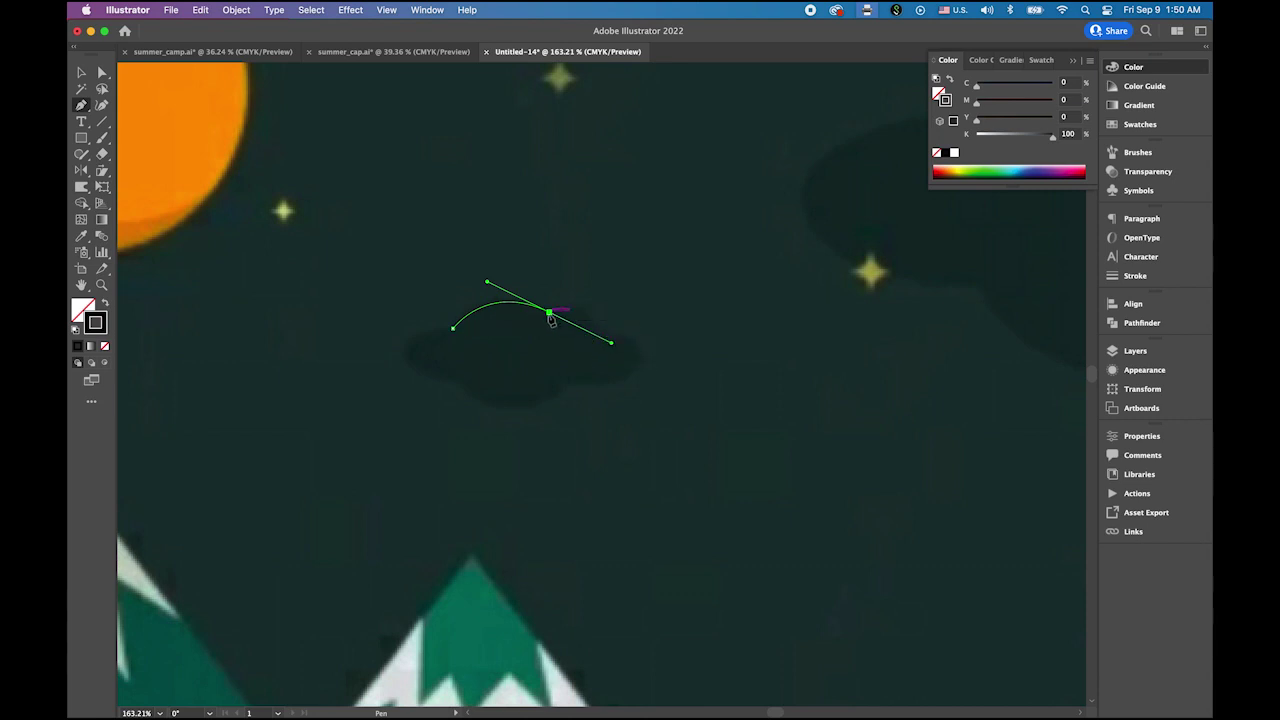
left_click_drag(549, 313, 598, 342)
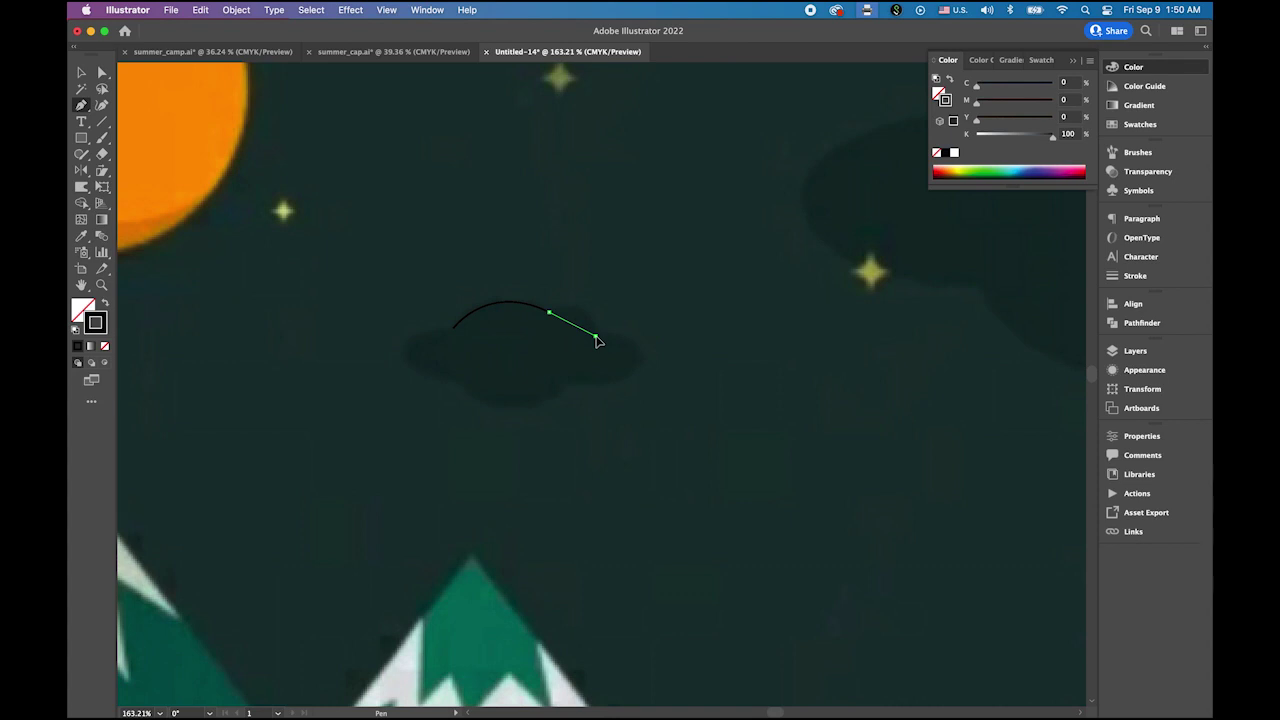
left_click_drag(596, 338, 603, 379)
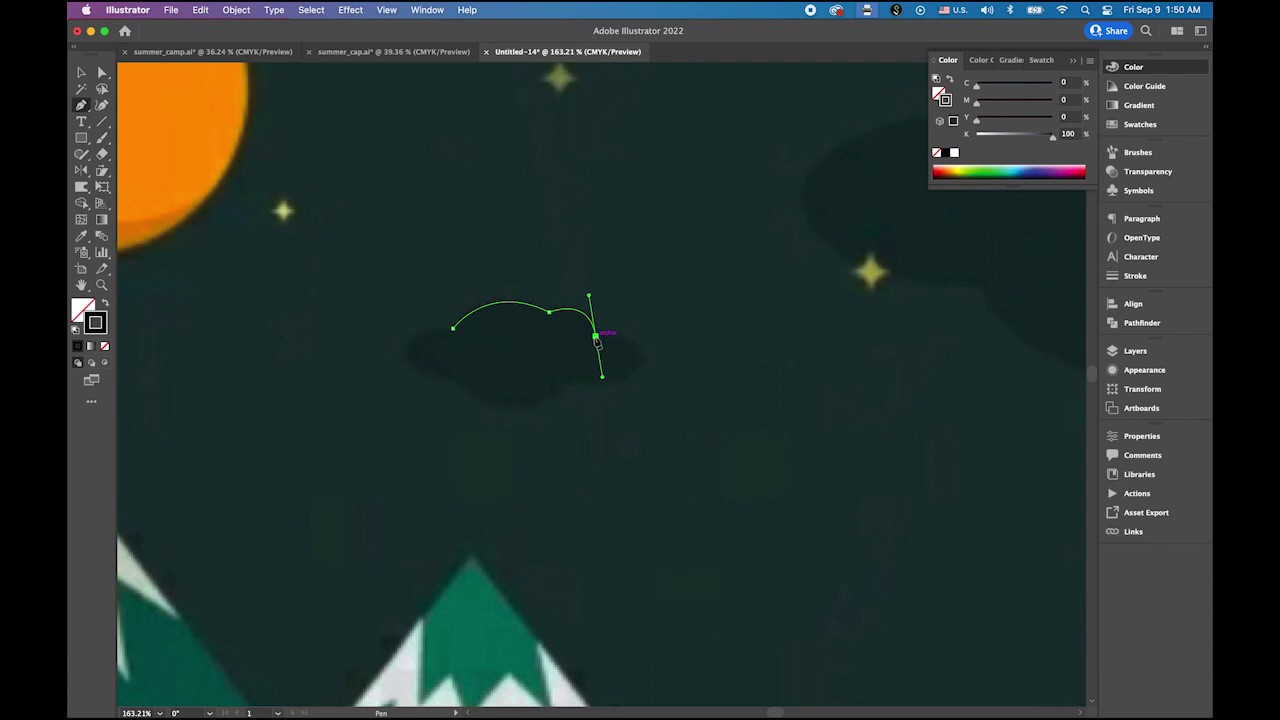
left_click(596, 340)
Trace the small cloud's right lobe, underside and left lobe, and close the path at its starting point.
left_click_drag(633, 368, 619, 408)
left_click(633, 369)
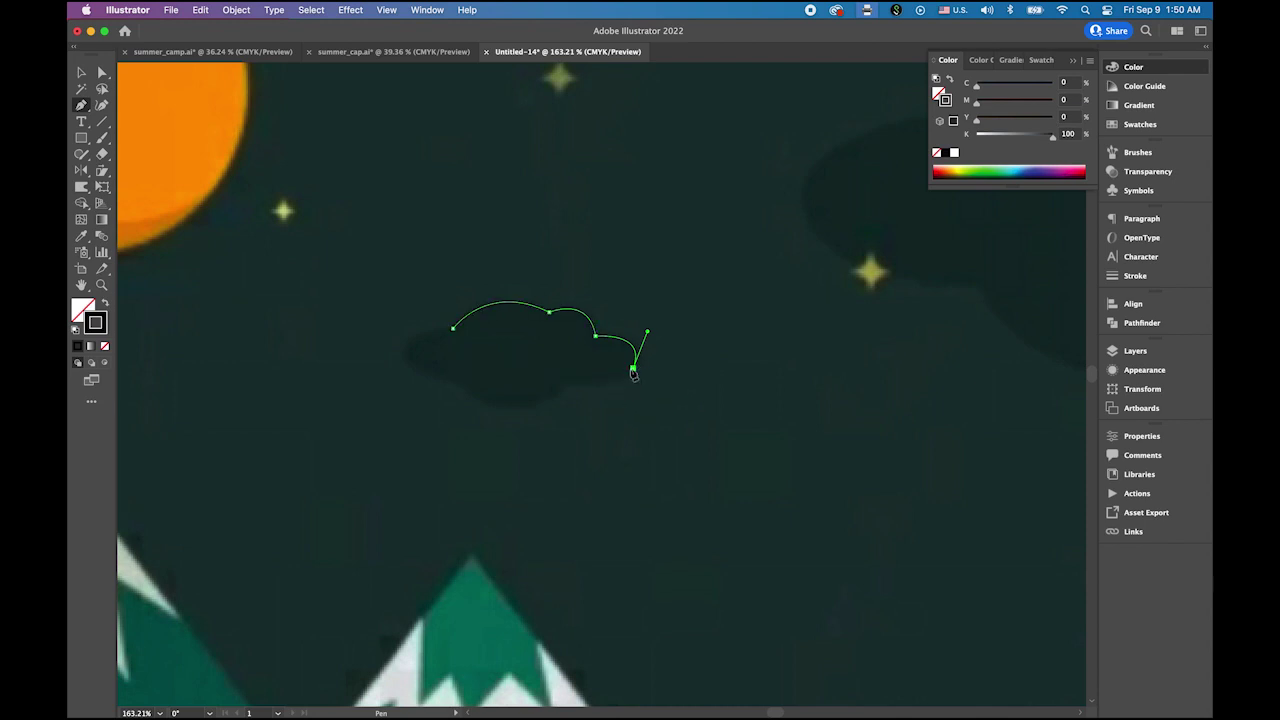
mouse_move(562, 381)
left_mouse_down()
mouse_move(497, 374)
mouse_move(600, 394)
mouse_move(562, 383)
left_mouse_up()
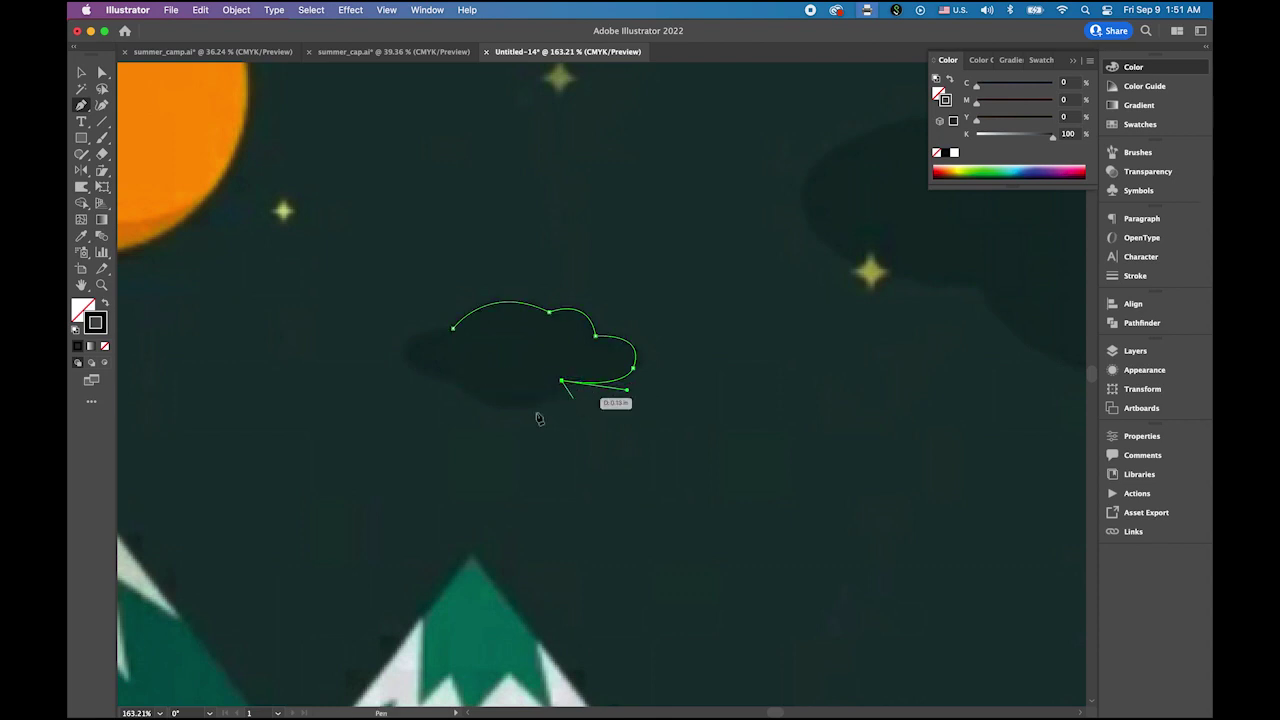
left_click_drag(463, 382, 404, 333)
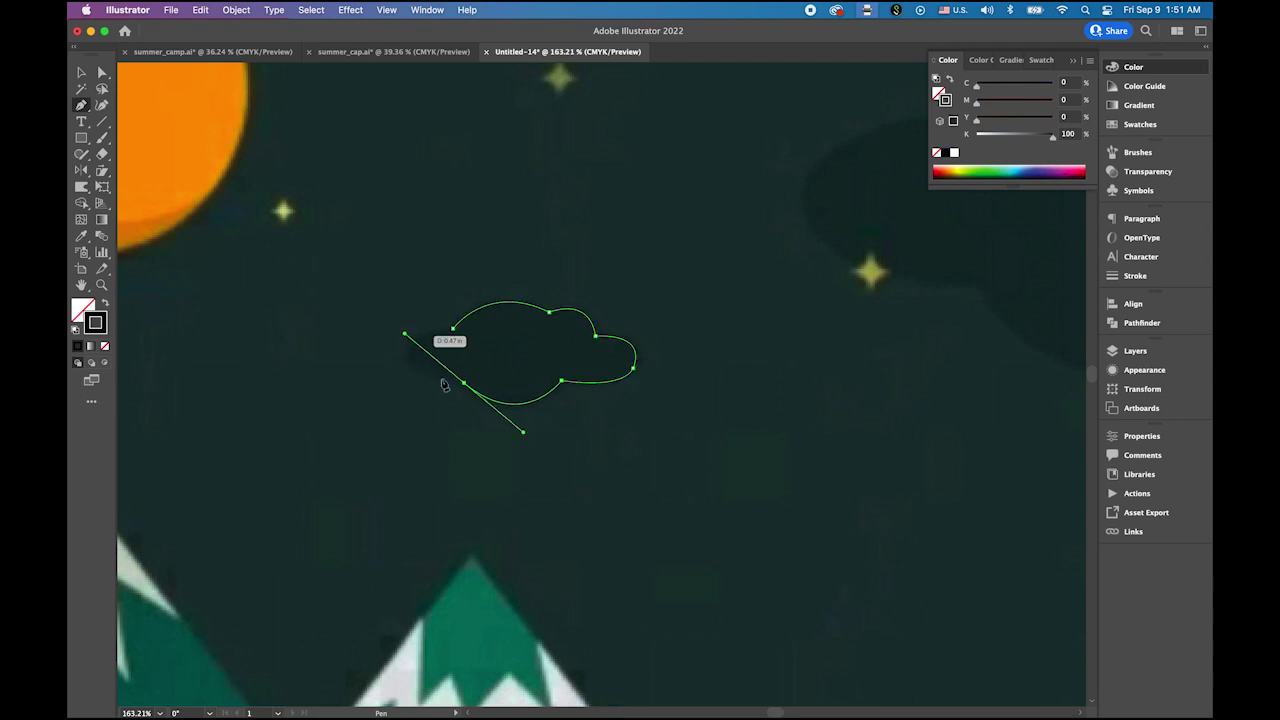
left_click(464, 381)
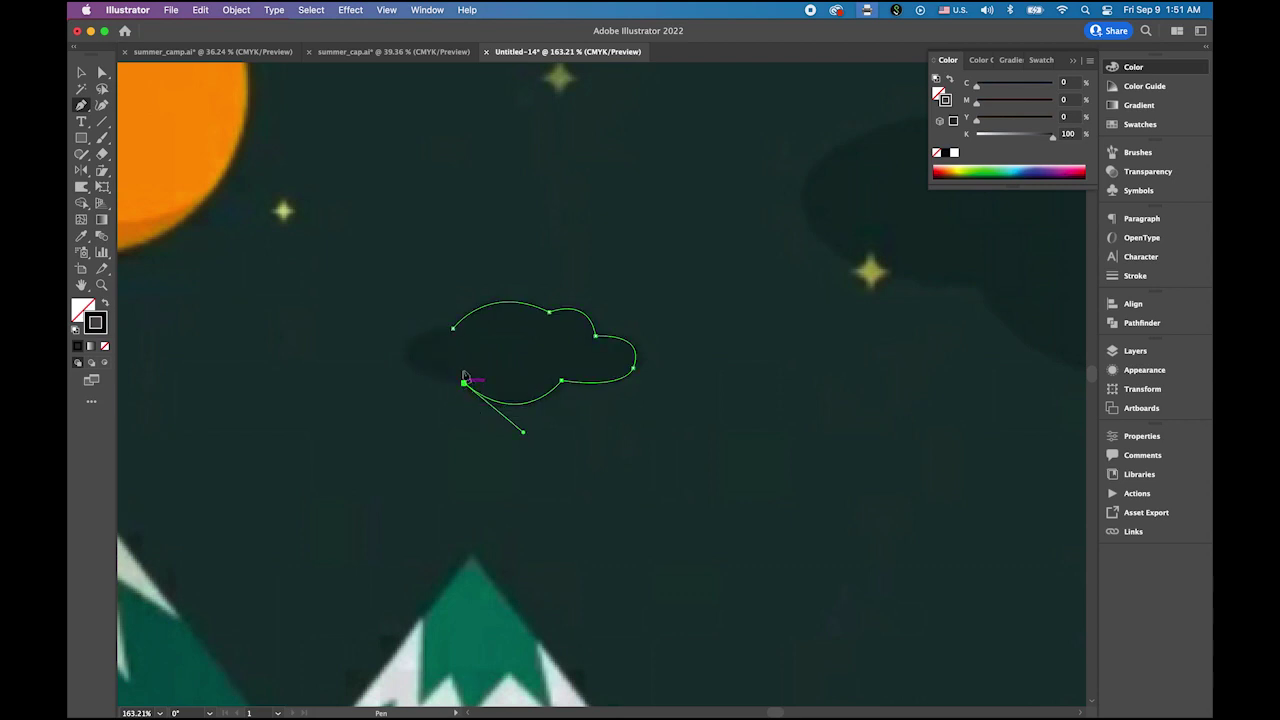
left_click_drag(405, 354, 451, 336)
left_click(406, 354)
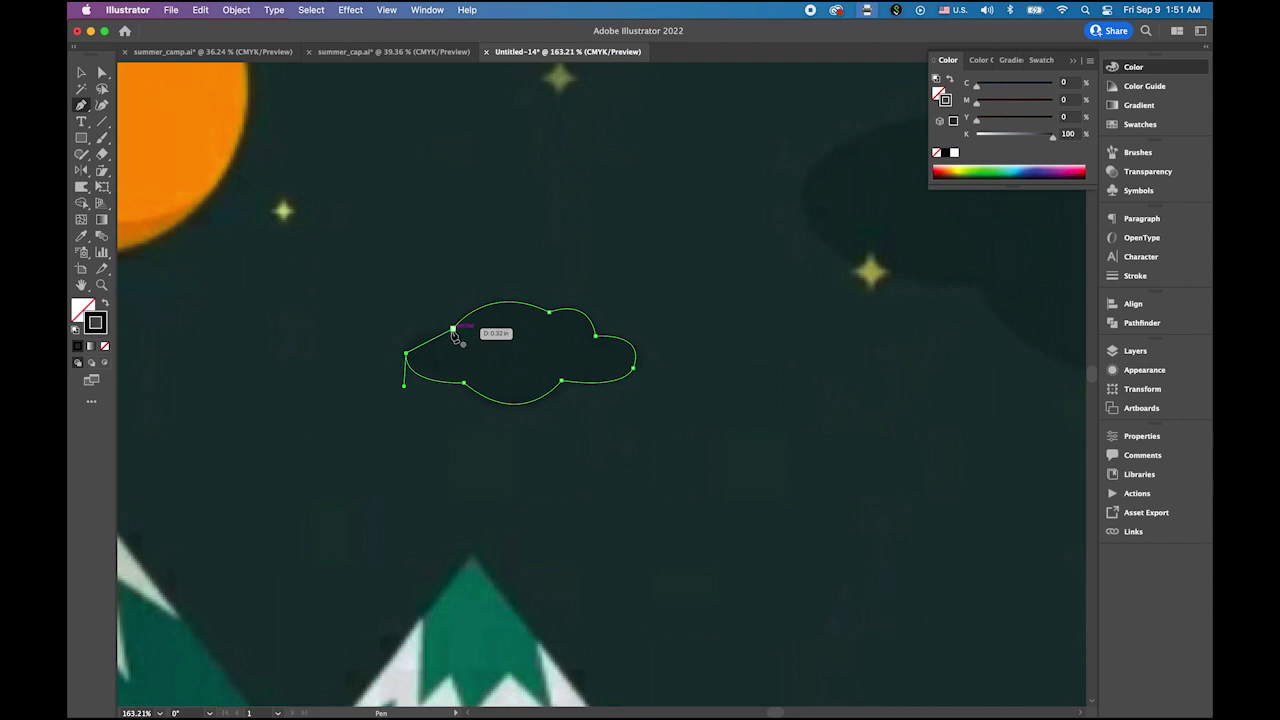
left_click(453, 330, "super")
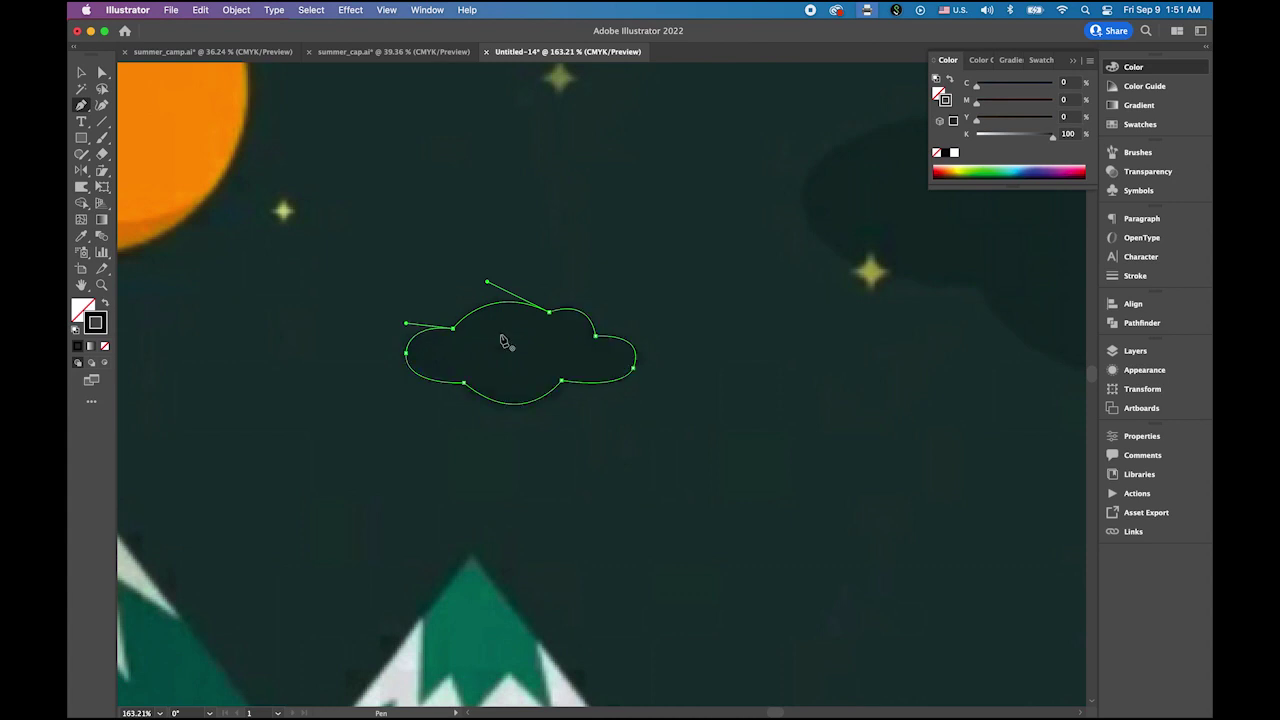
left_click(500, 340, "super")
Fill the traced cloud with the darker cloud color sampled from the template, and deselect it.
key("v")
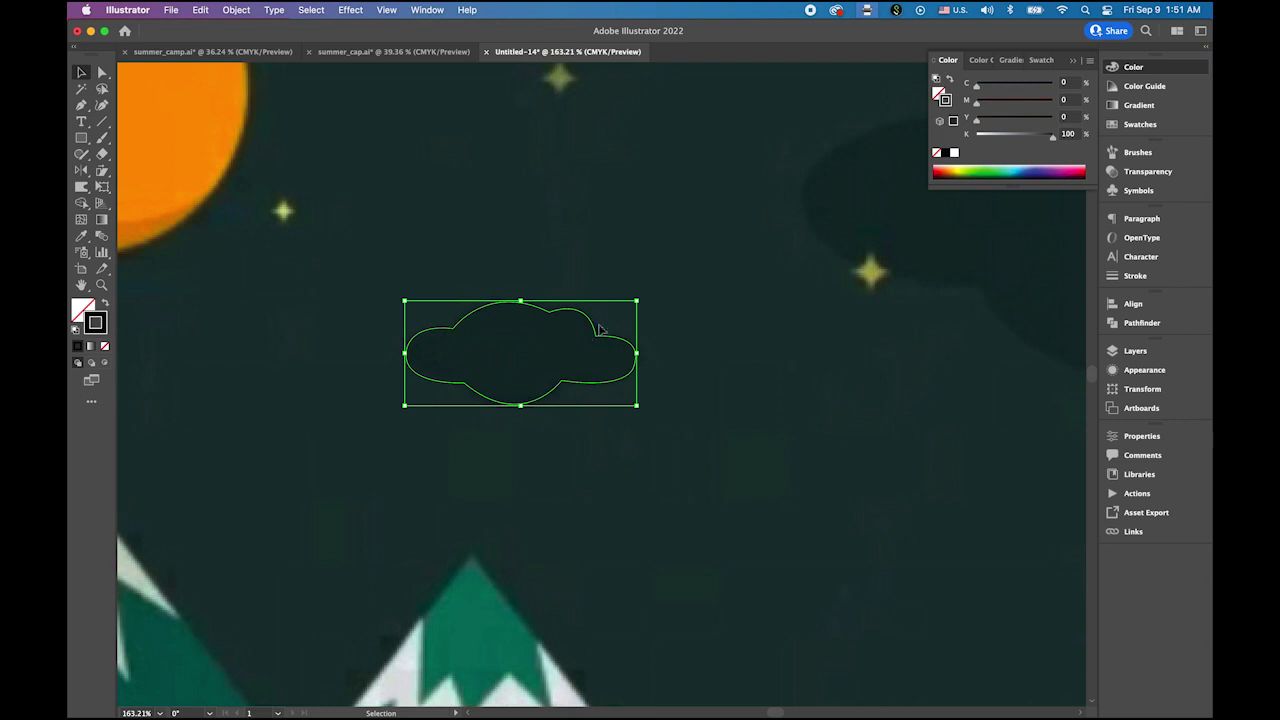
mouse_move(595, 332)
left_mouse_down()
mouse_move(620, 283)
mouse_move(680, 245)
mouse_move(574, 314)
mouse_move(645, 247)
mouse_move(588, 338)
mouse_move(595, 330)
left_mouse_up()
left_click(81, 236)
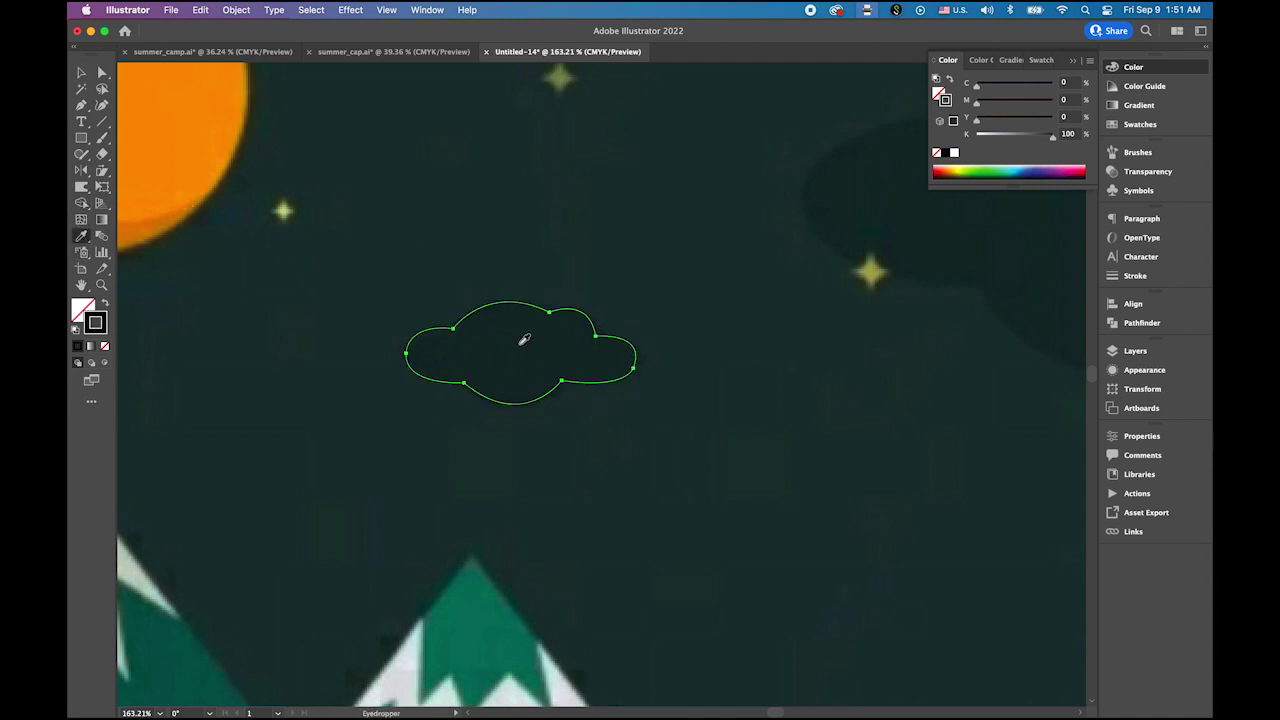
left_click(539, 331)
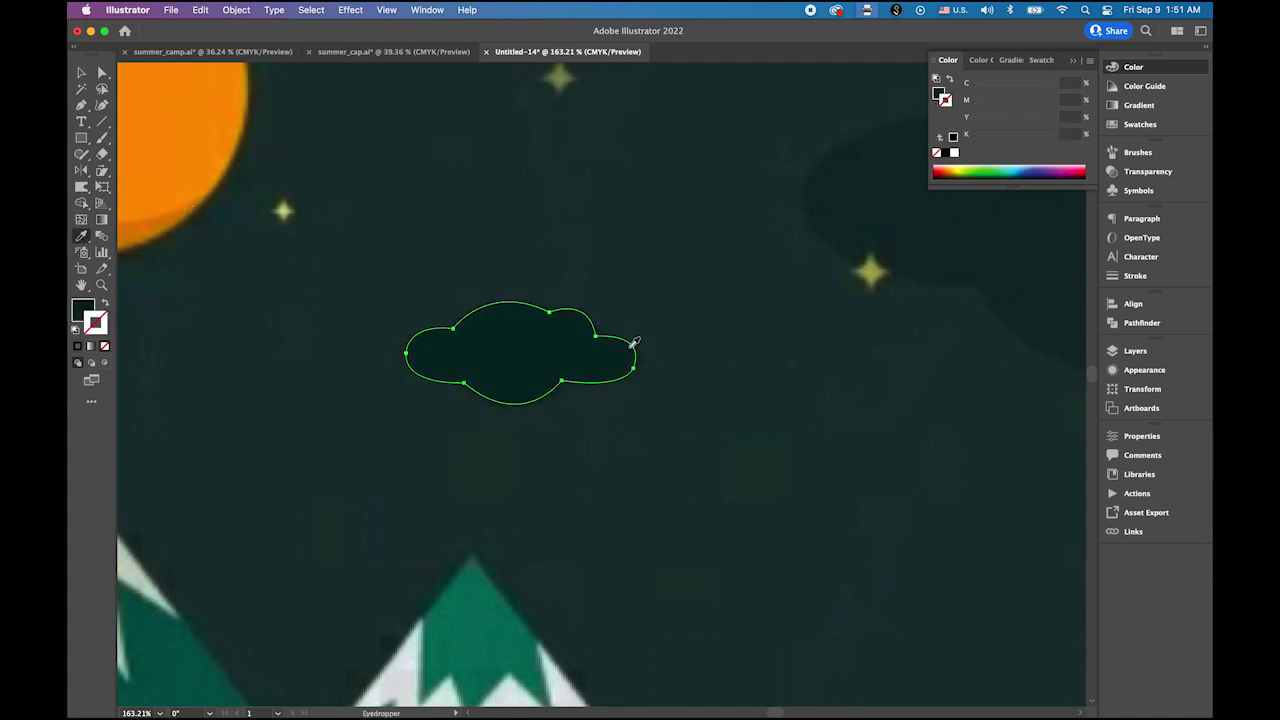
left_click(81, 72)
left_click(473, 216)
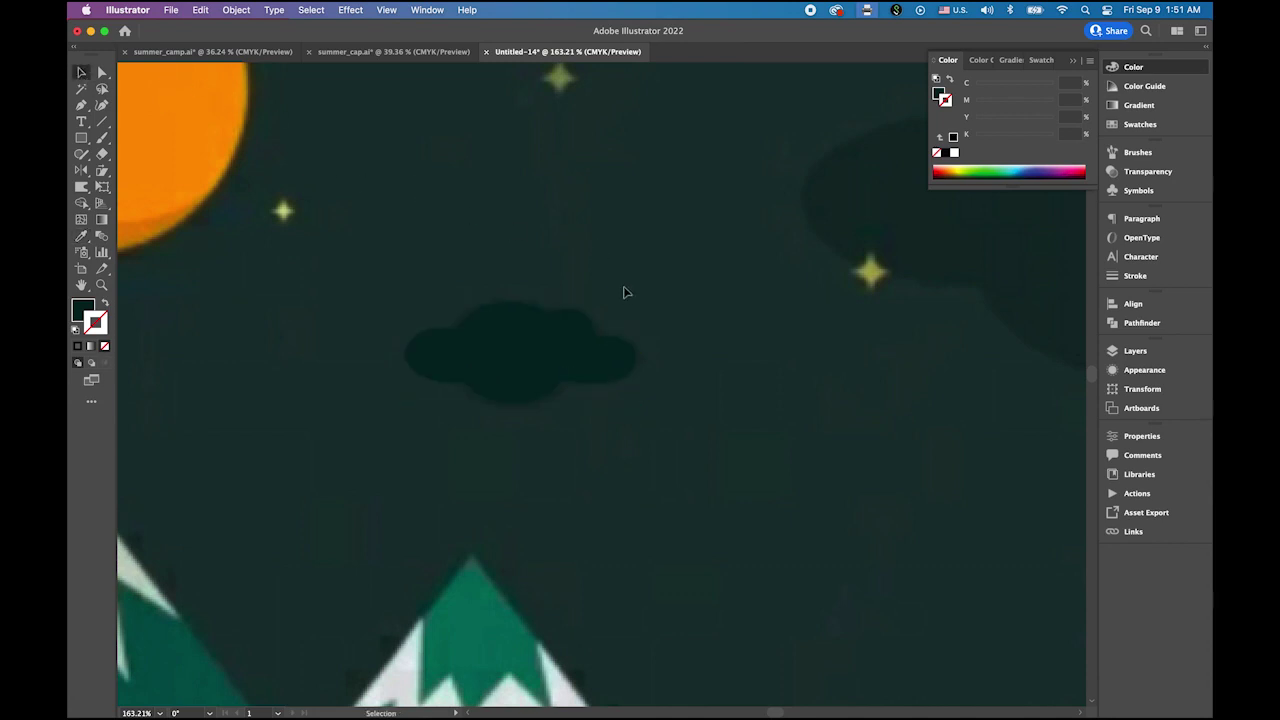
Duplicate the small cloud onto the template's cloud beside the orange moon, and enlarge the copy proportionally from its center to match.
key("space")
left_click_drag(621, 376, 449, 243)
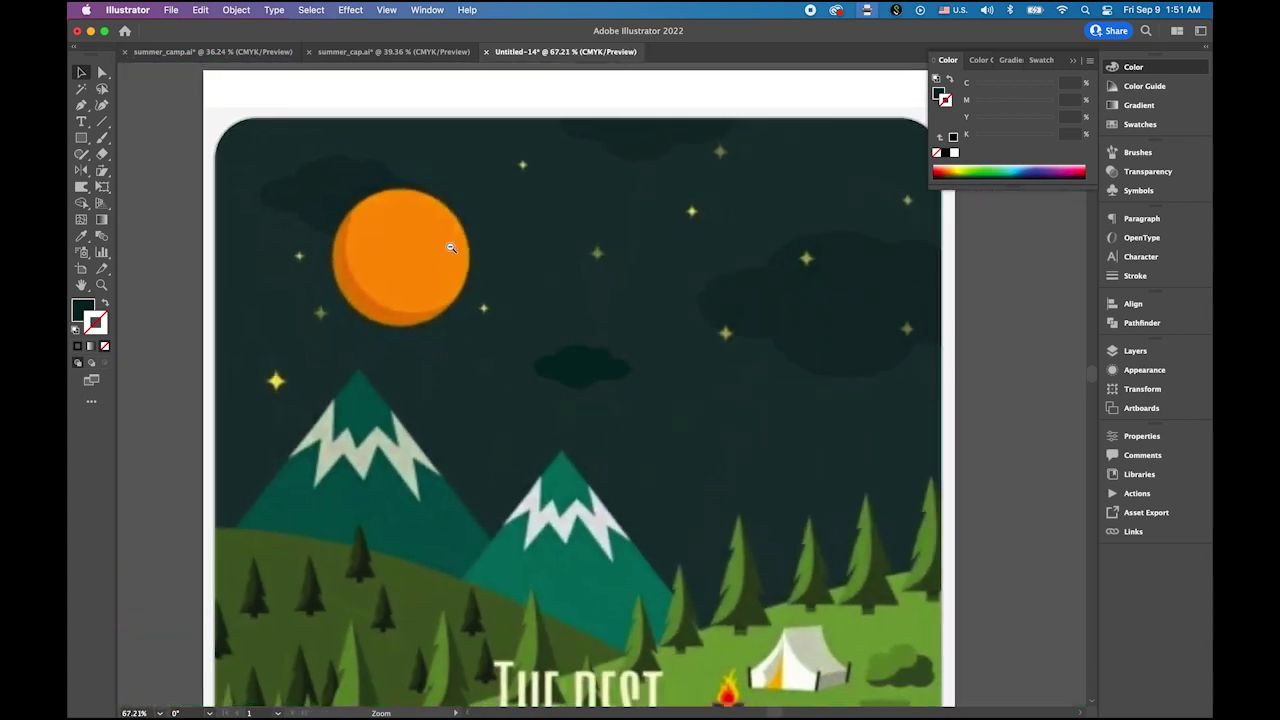
left_click(585, 367)
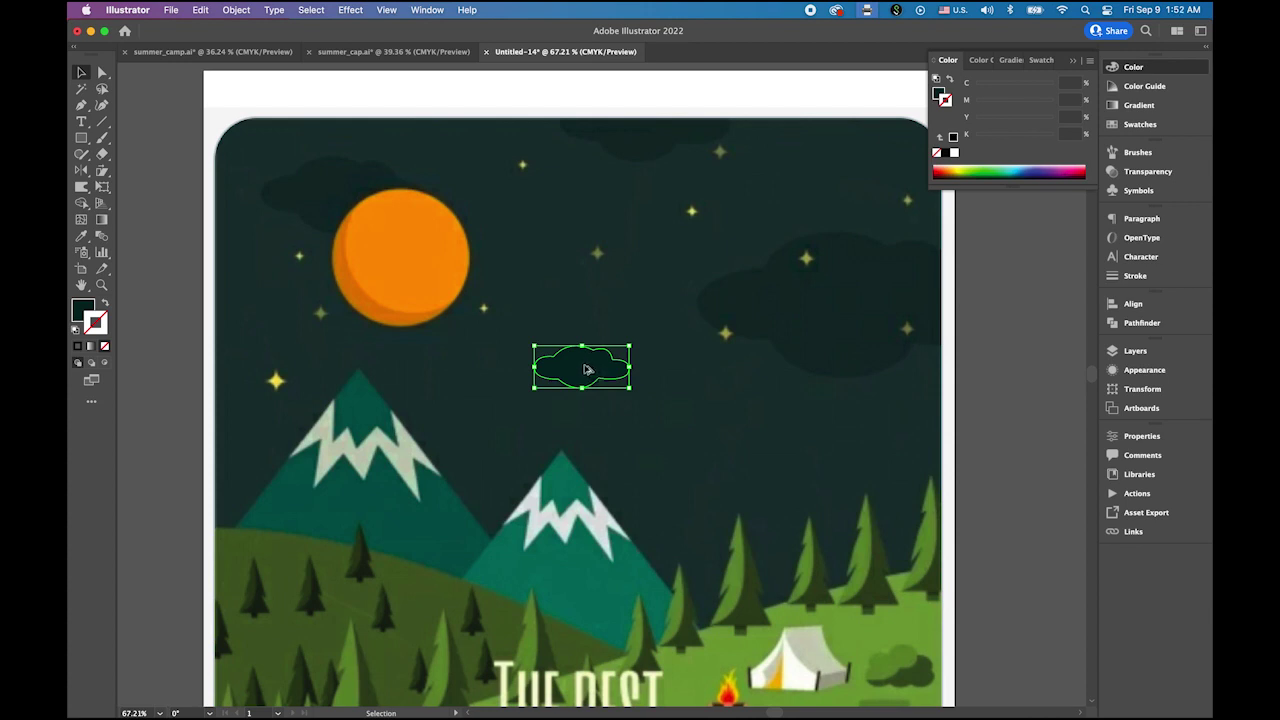
left_click_drag(585, 370, 342, 197)
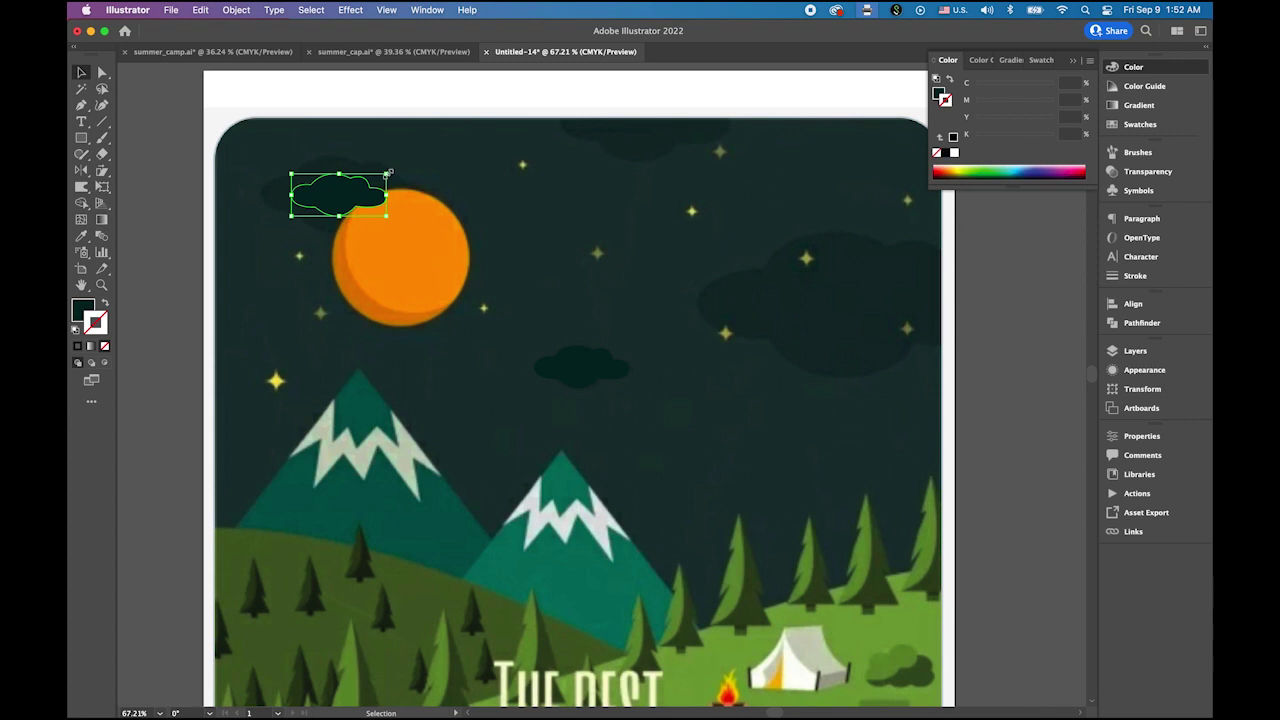
left_click_drag(388, 173, 431, 165)
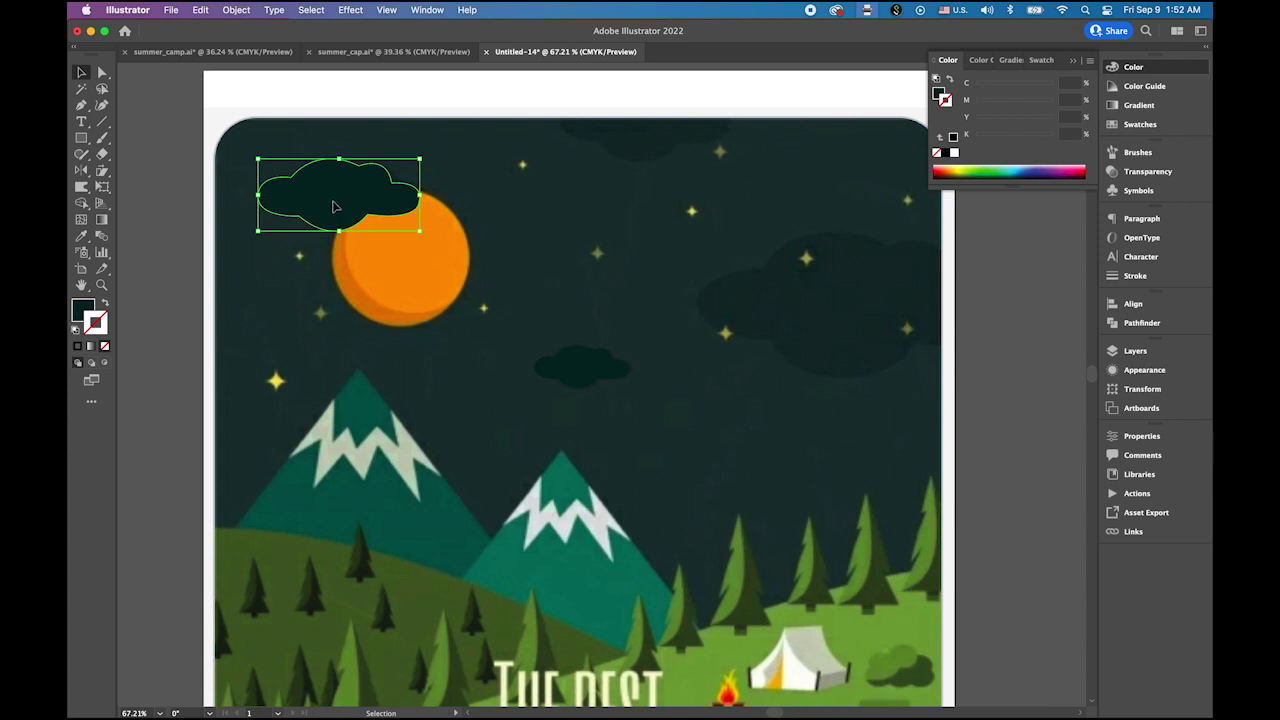
Place a slightly larger cloud copy at the sky's top edge and a much larger one over the big cloud at the right edge.
left_click_drag(337, 206, 638, 128)
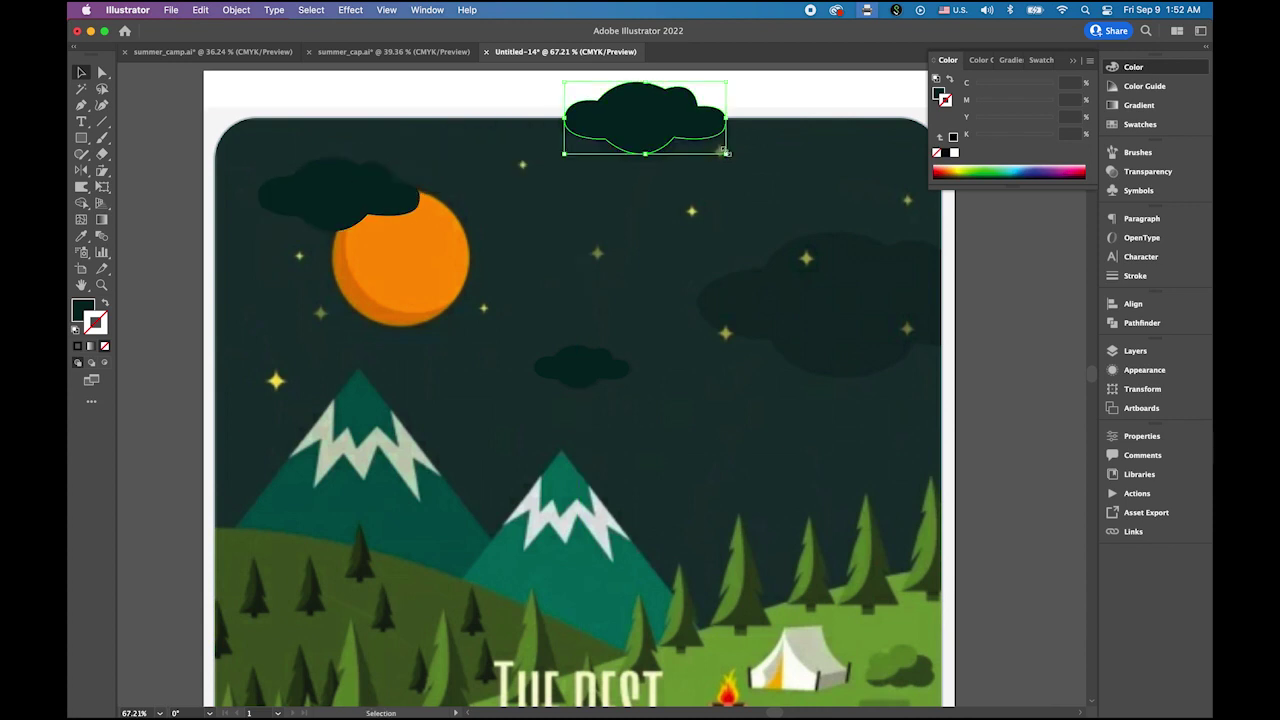
left_click_drag(727, 155, 738, 163)
left_click_drag(630, 130, 831, 314)
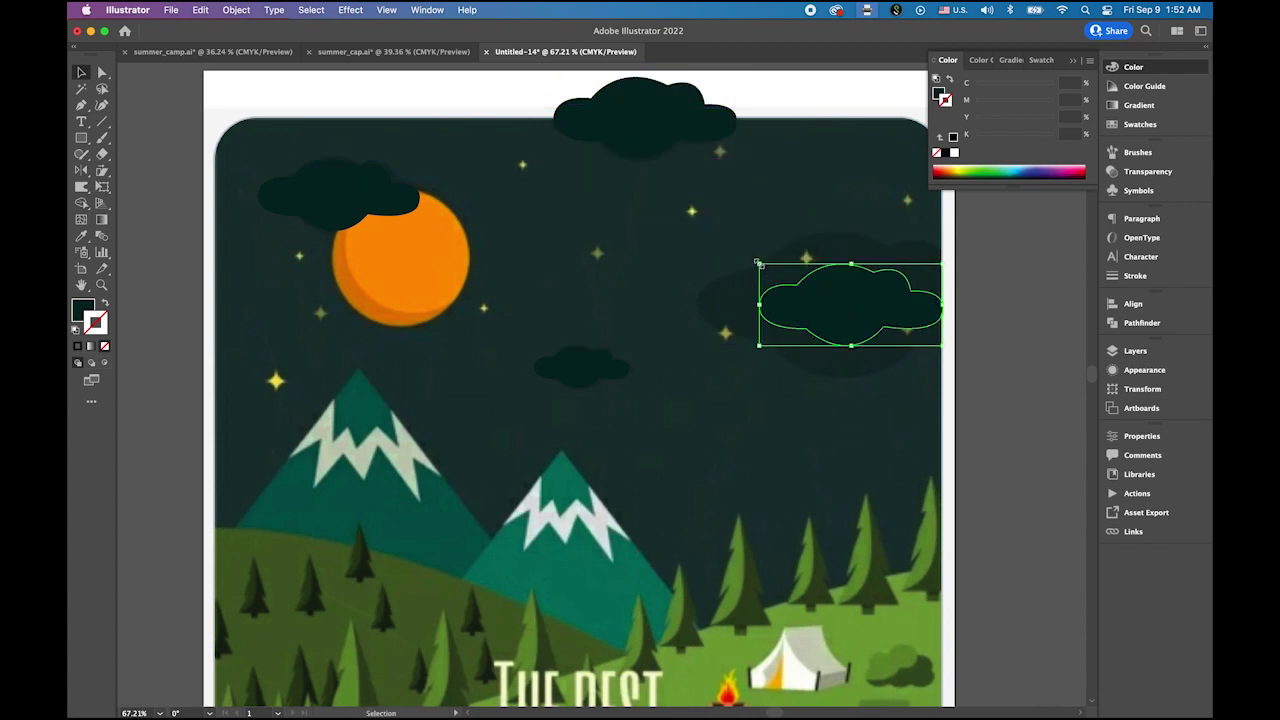
left_click_drag(757, 263, 694, 224)
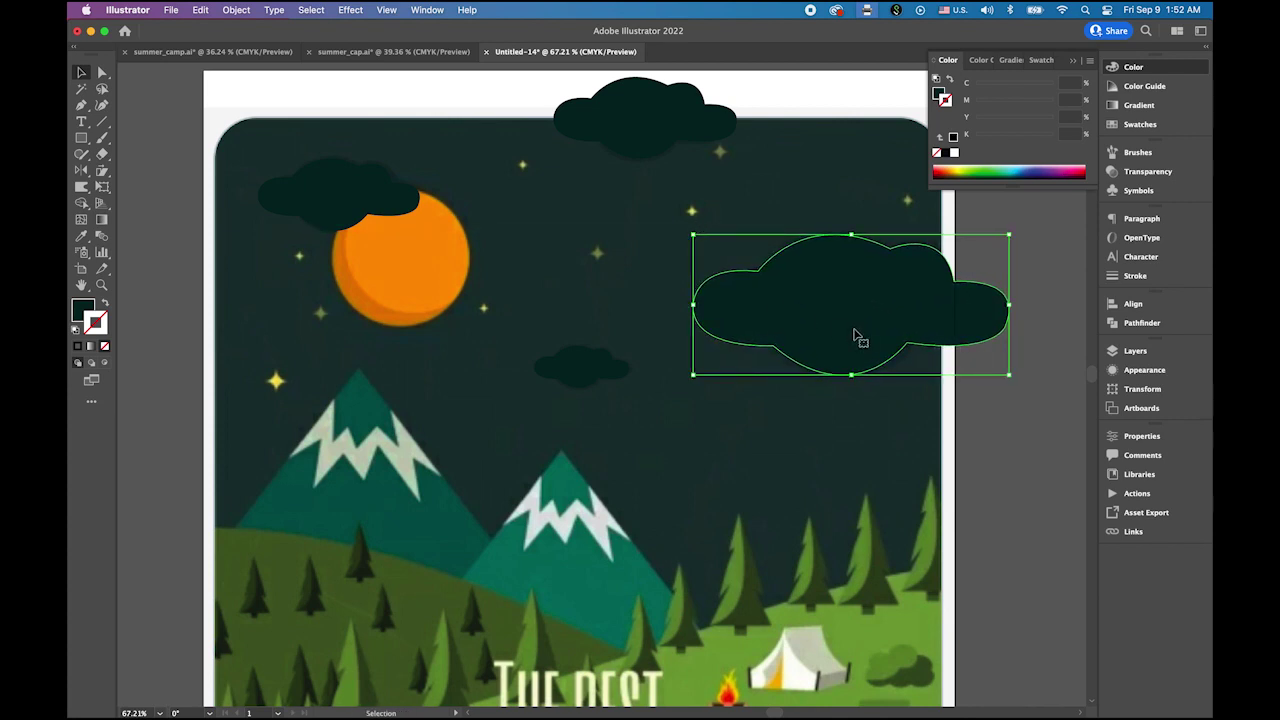
left_click(999, 469)
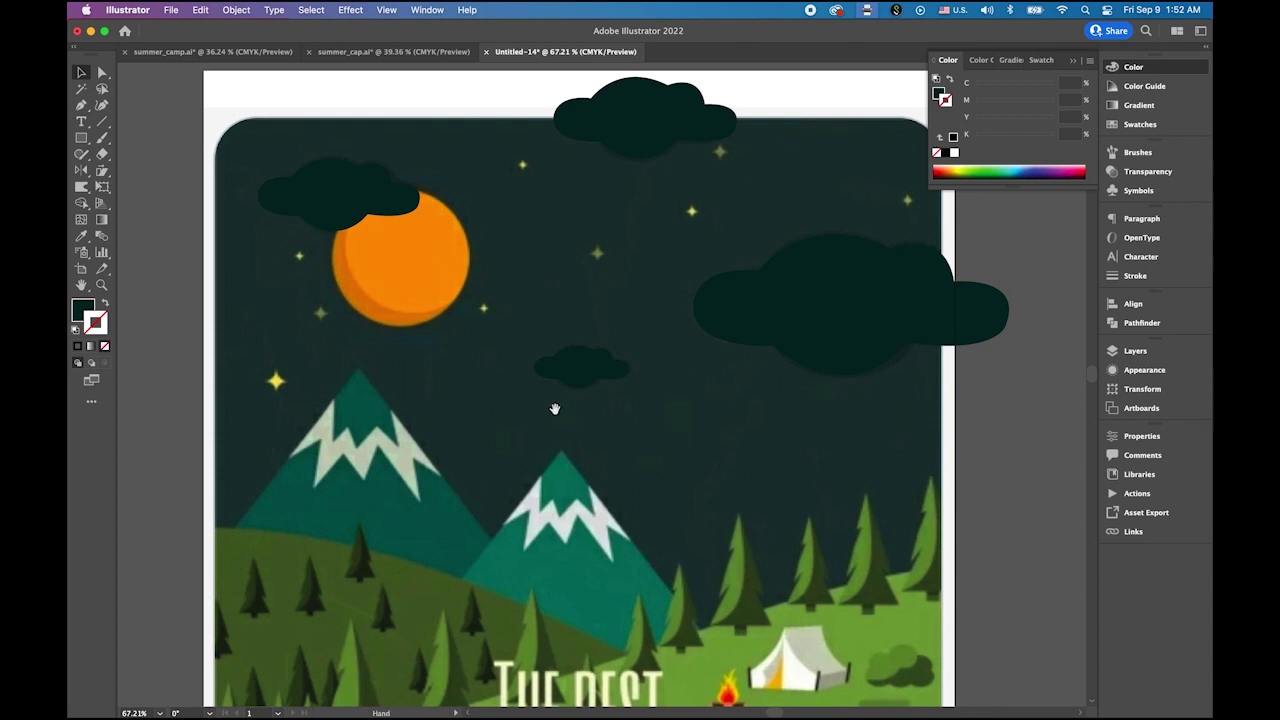
left_click_drag(608, 403, 530, 372)
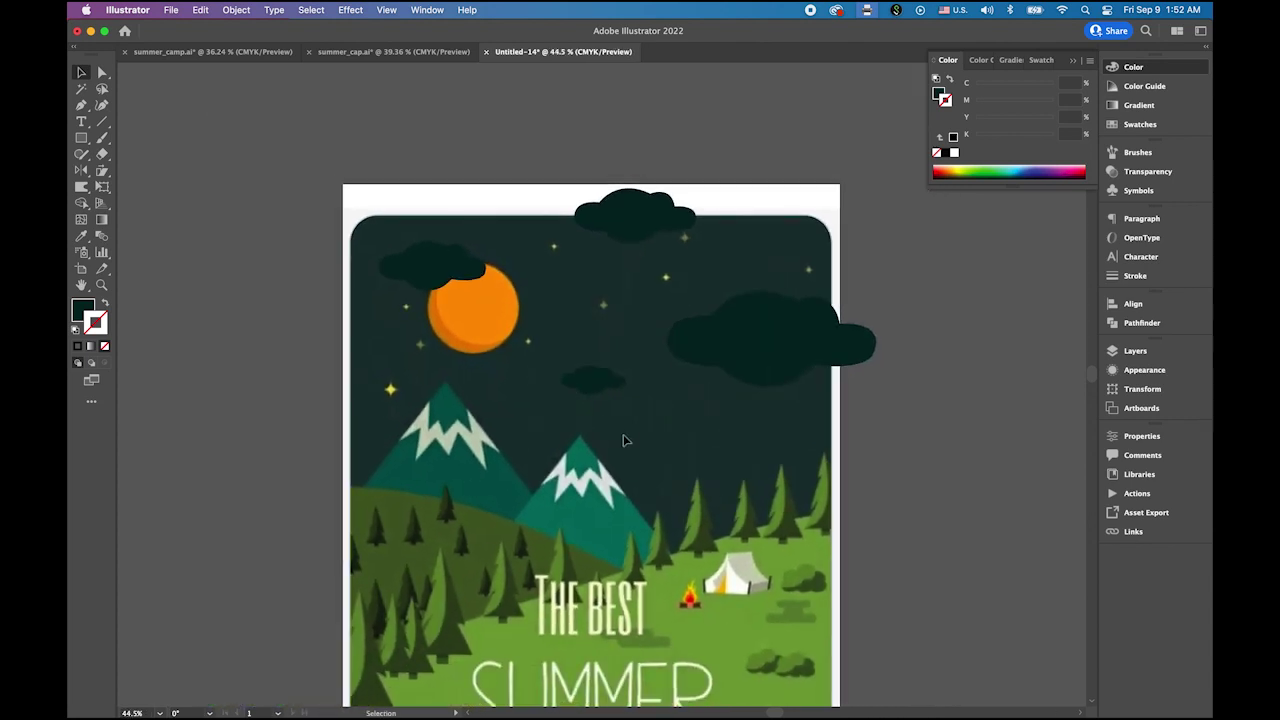
Preview the dark_sky layer behind the copied clouds, and hide both the dark_sky and clouds layers.
left_click_drag(651, 443, 635, 291)
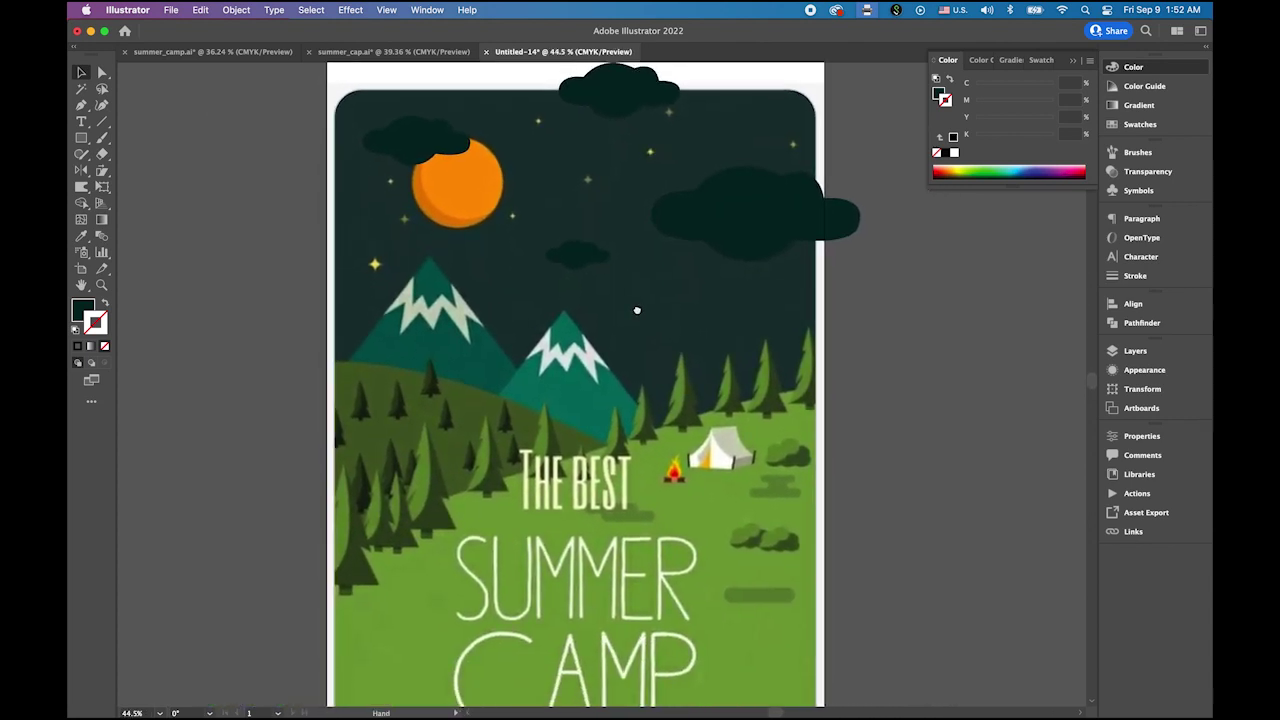
left_click(1133, 351)
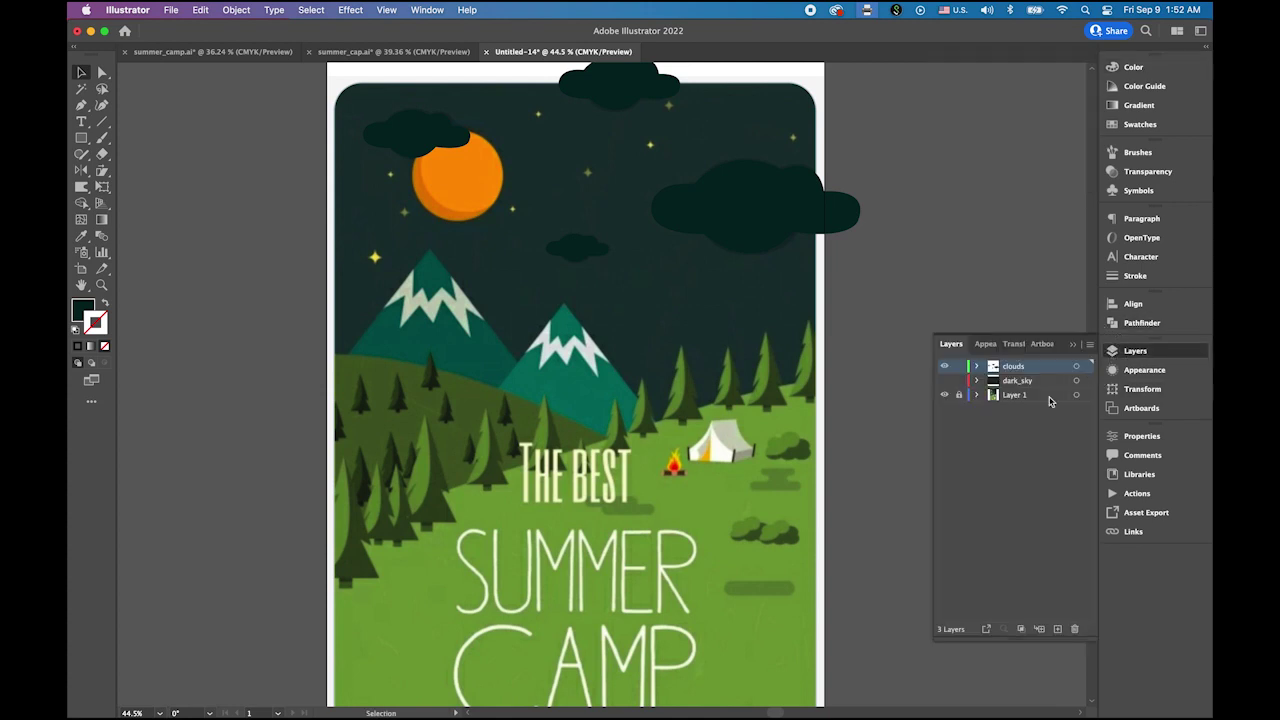
left_click(944, 380)
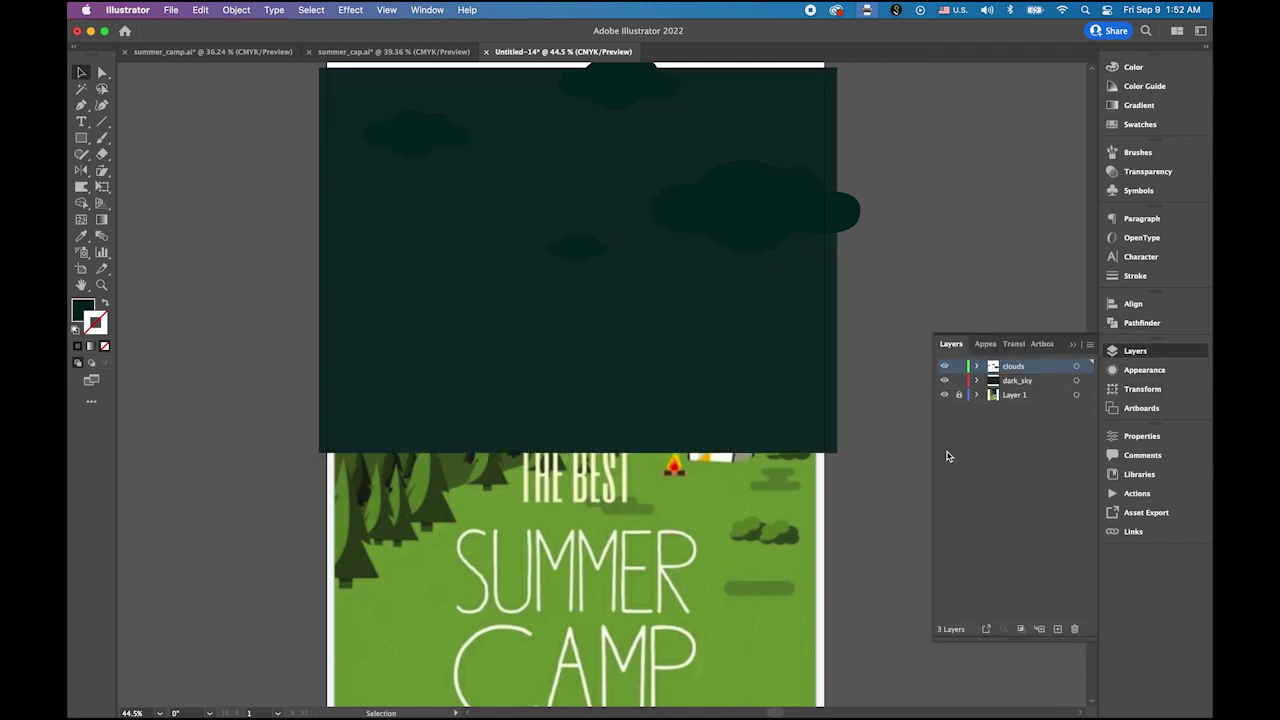
left_click(947, 381)
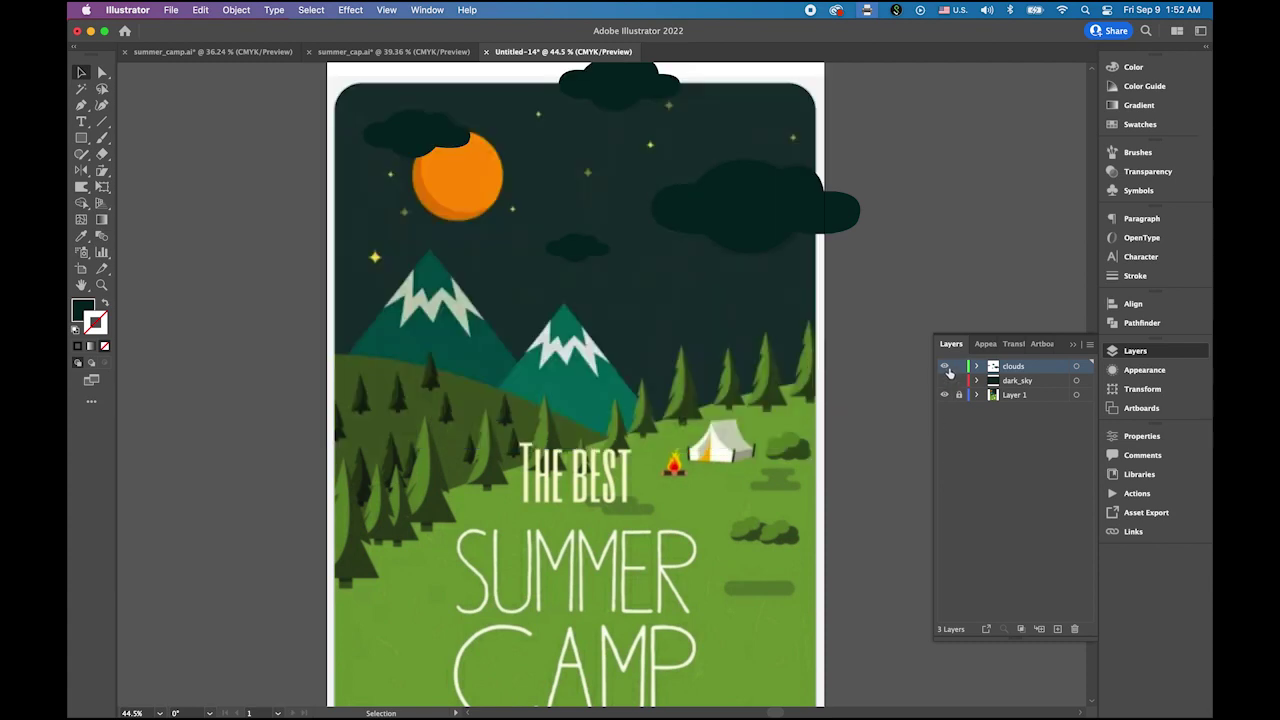
left_click(946, 367)
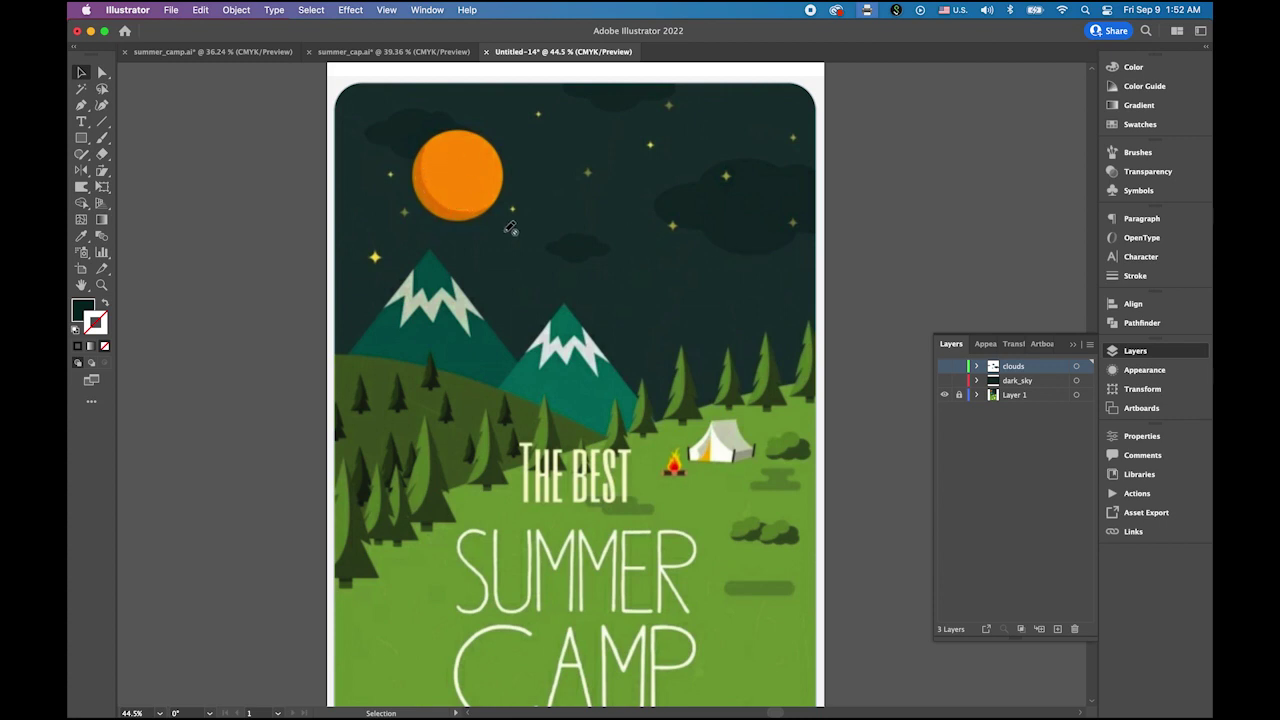
Add a new layer above the clouds layer and name it moon_stars.
left_click(1058, 629)
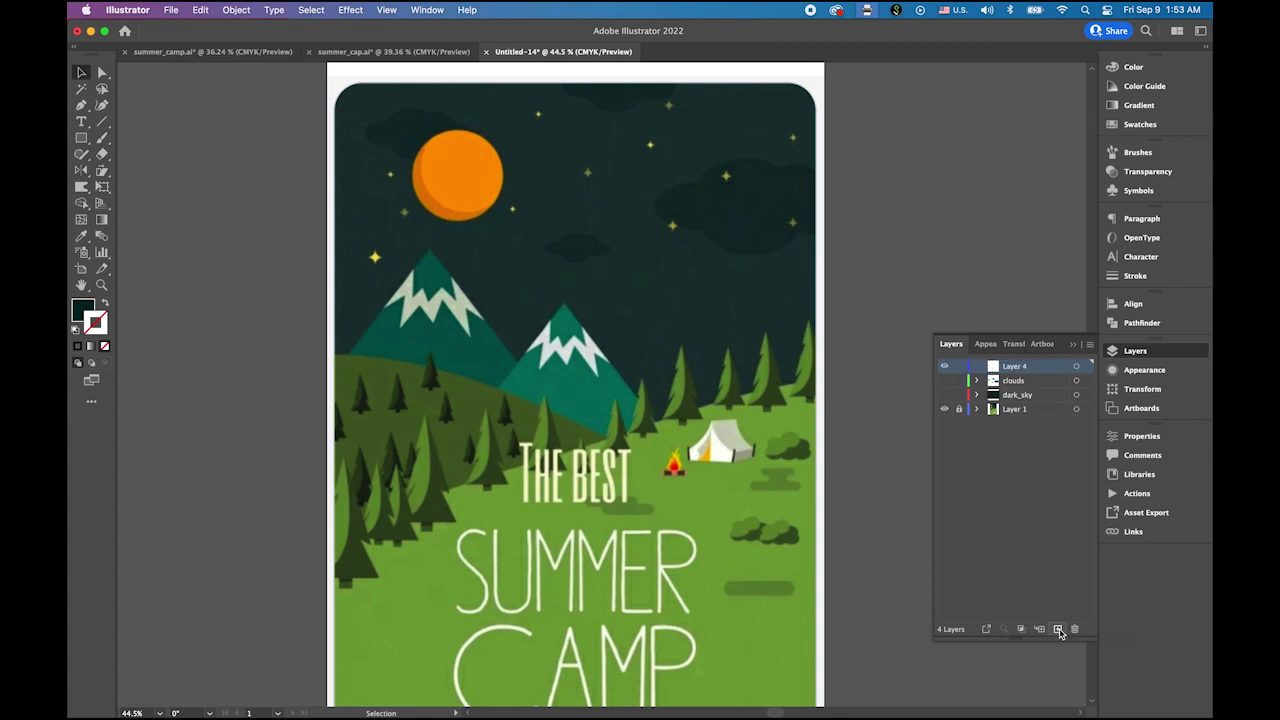
double_click(1016, 367)
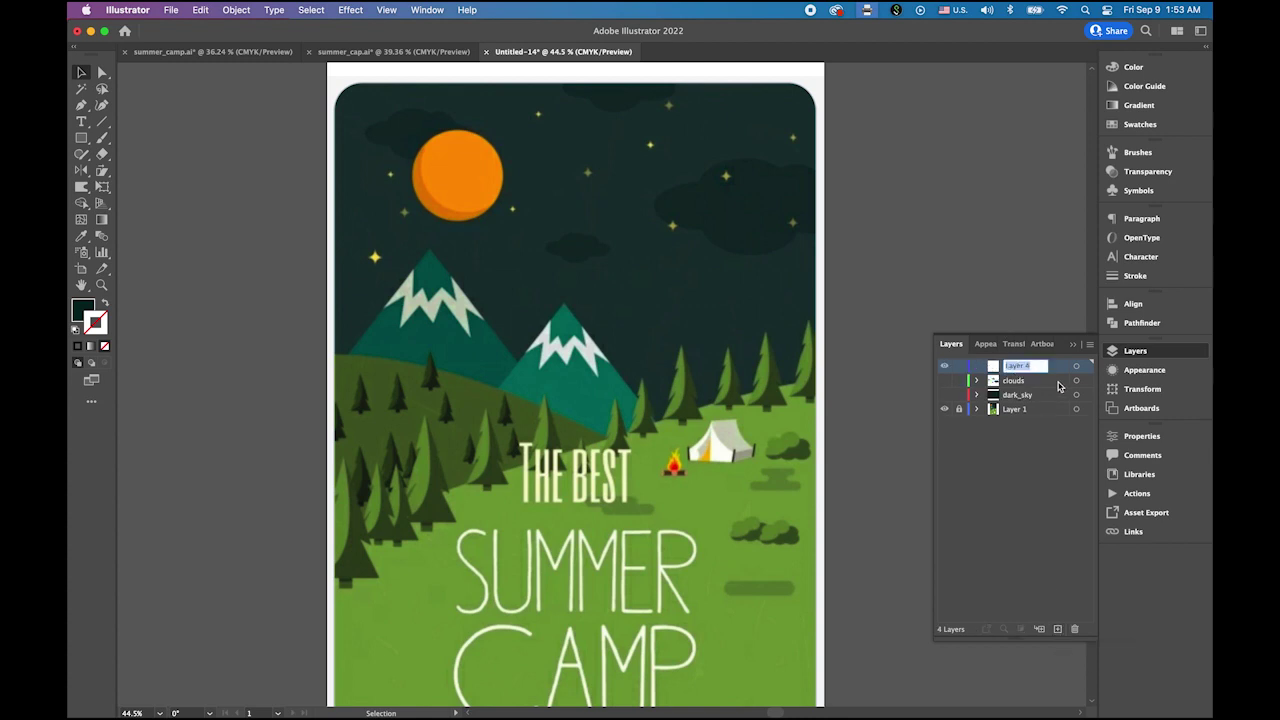
type("moon_stars")
key("Return")
Reset the drawing colors to defaults and remove the fill, keeping only the black stroke, for tracing the moon.
key("super+space")
left_click_drag(446, 162, 520, 251)
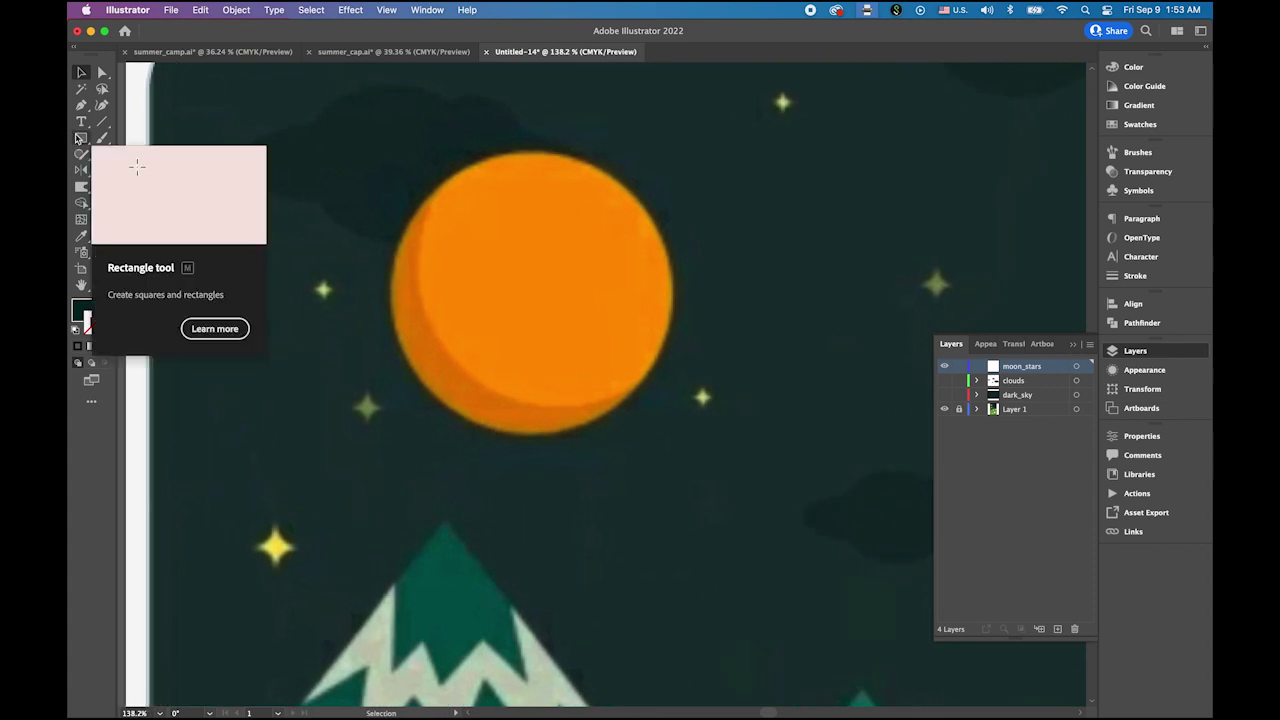
left_click(75, 332)
left_click(84, 312)
left_click(103, 346)
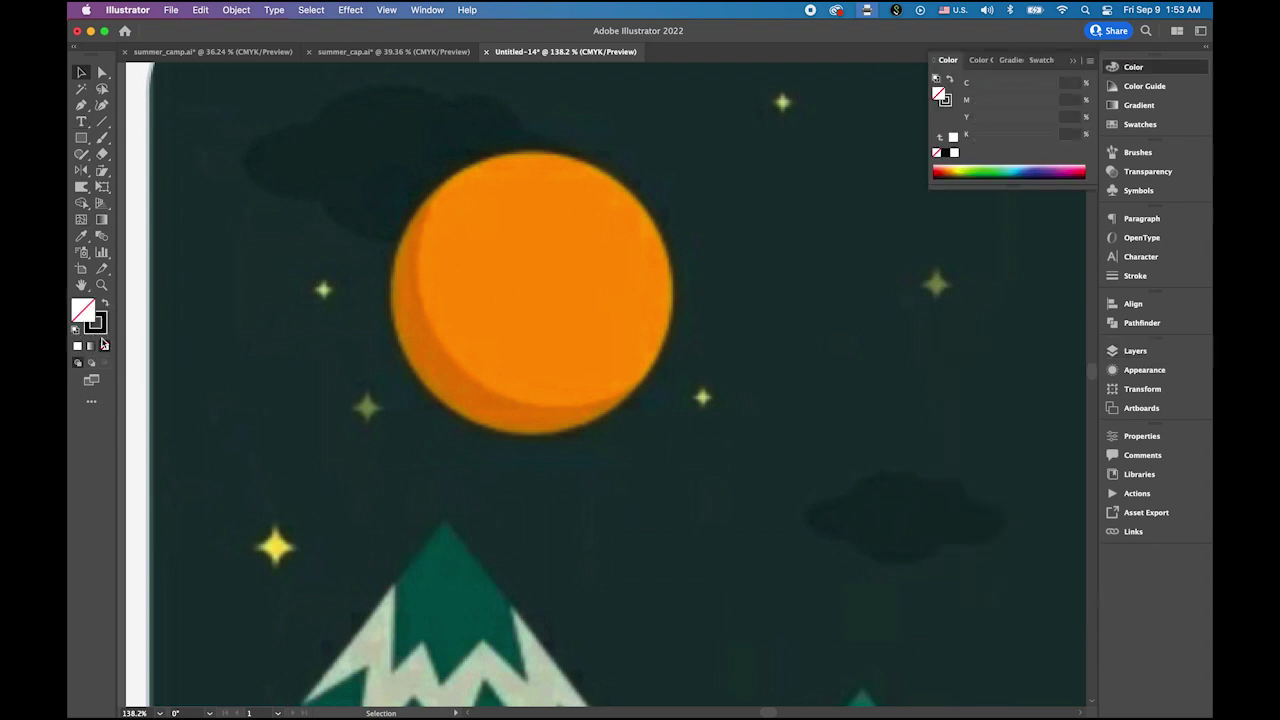
left_click(102, 330)
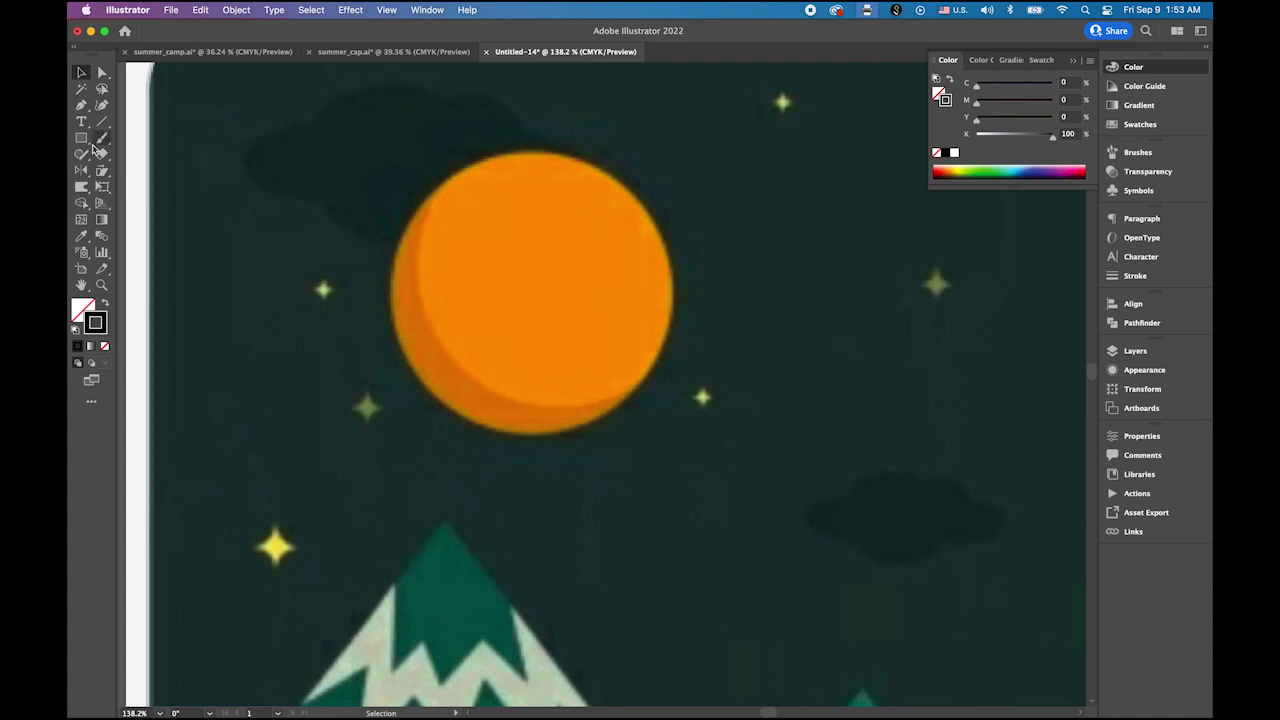
Draw a circle from the center of the template's moon out to its edge with the Ellipse tool, and nudge it into alignment.
left_click(84, 141)
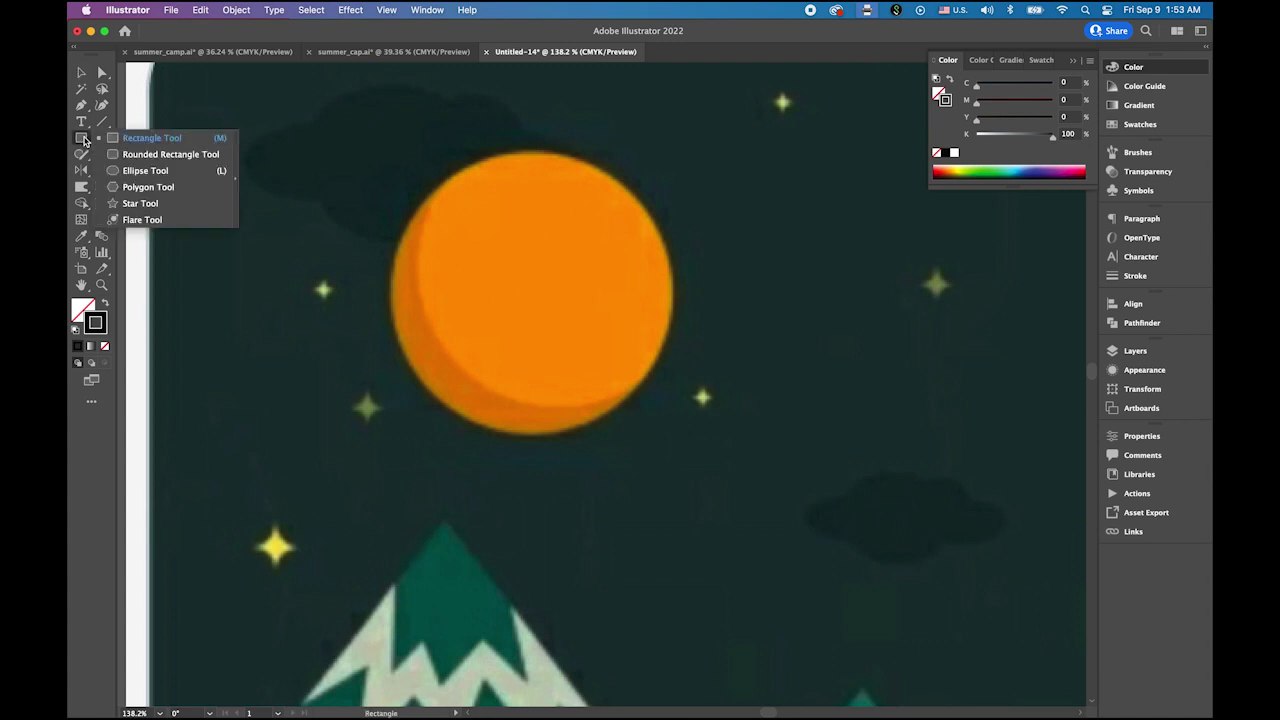
left_click(145, 170)
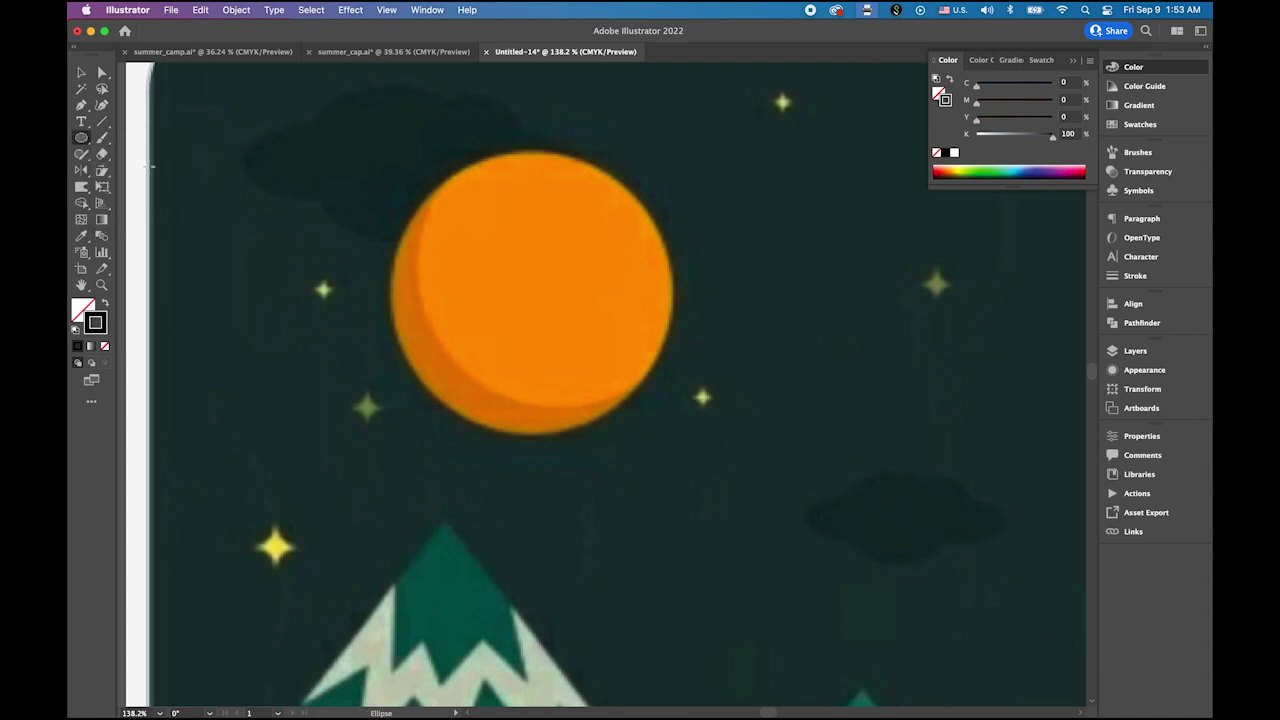
left_click(532, 290)
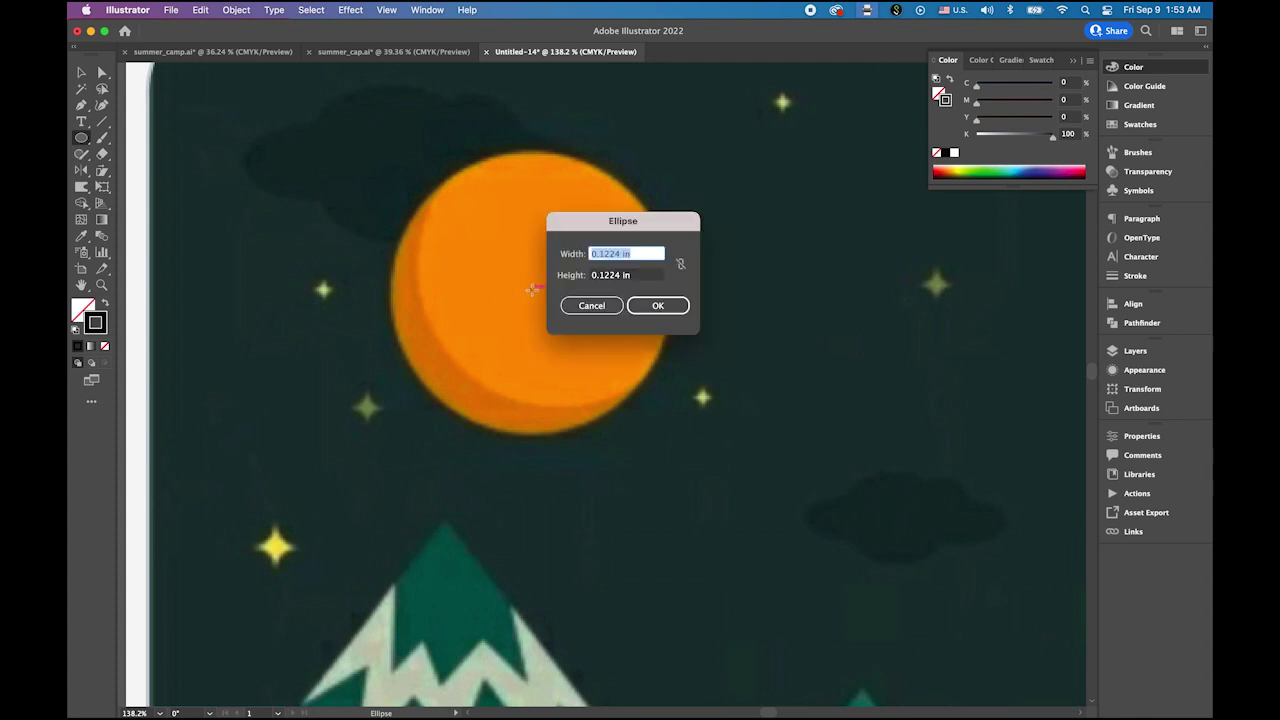
left_click(589, 304)
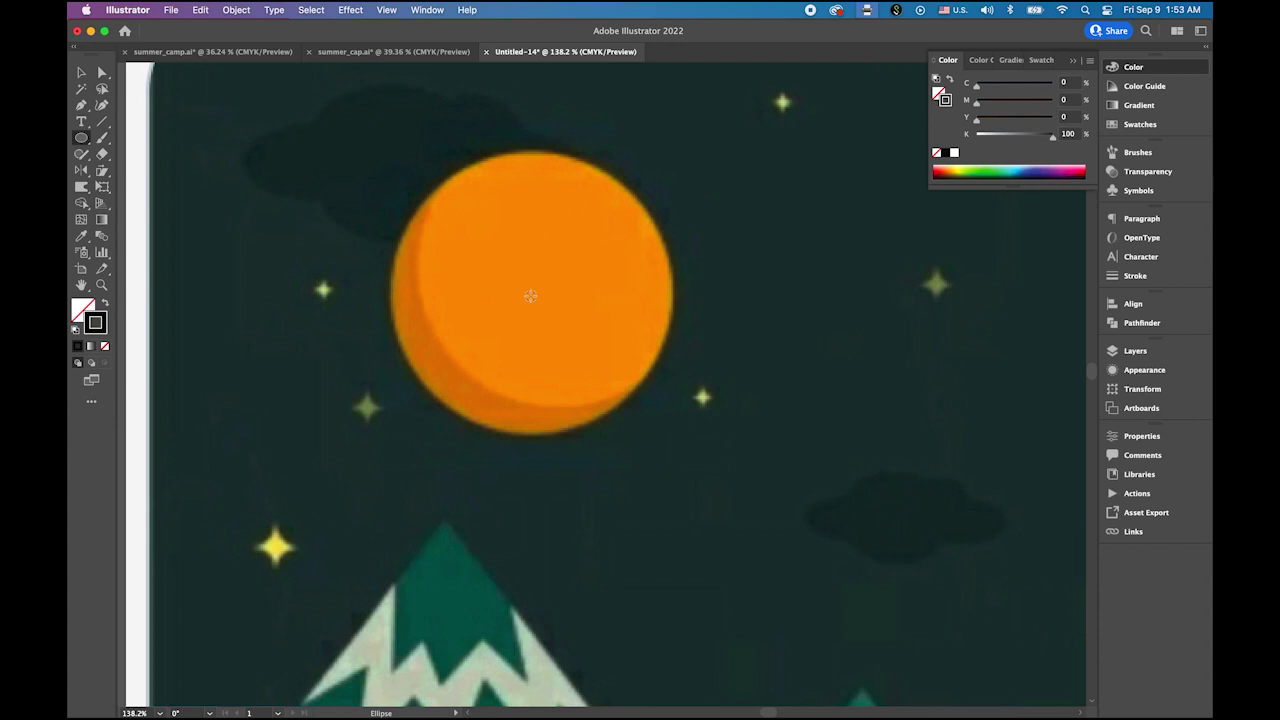
left_click_drag(534, 298, 672, 402)
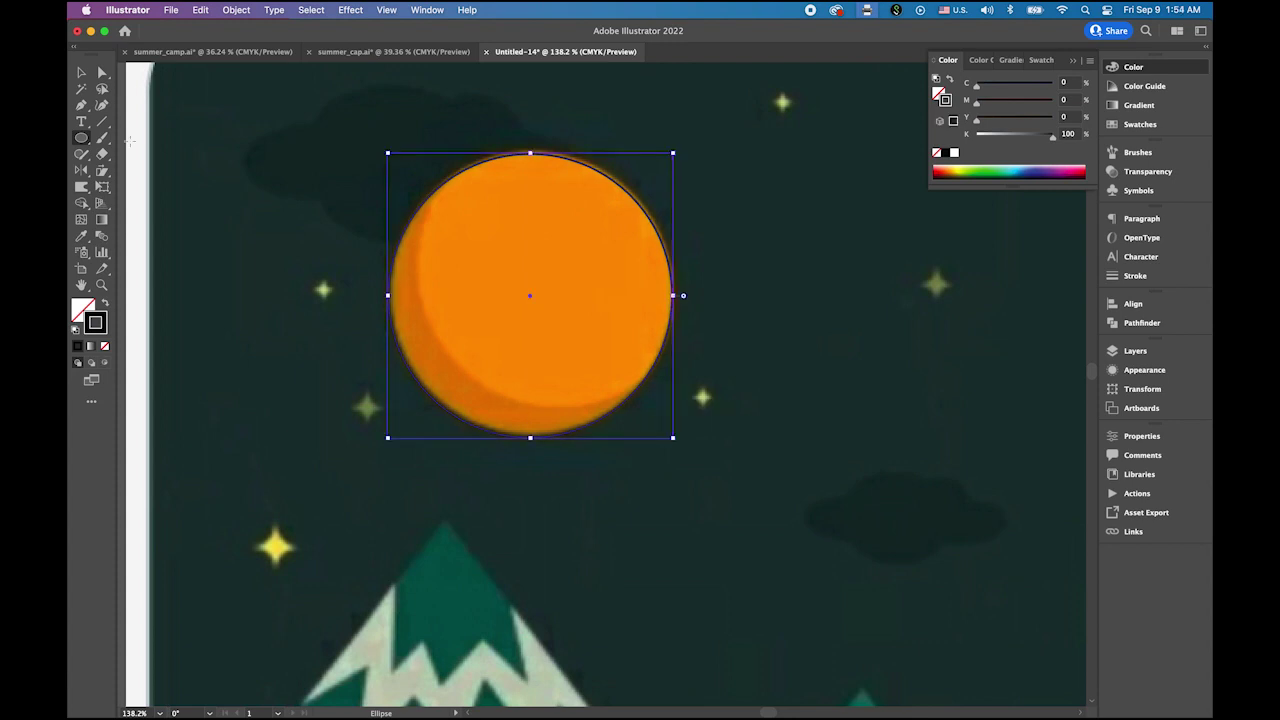
left_click(81, 72)
key("Up")
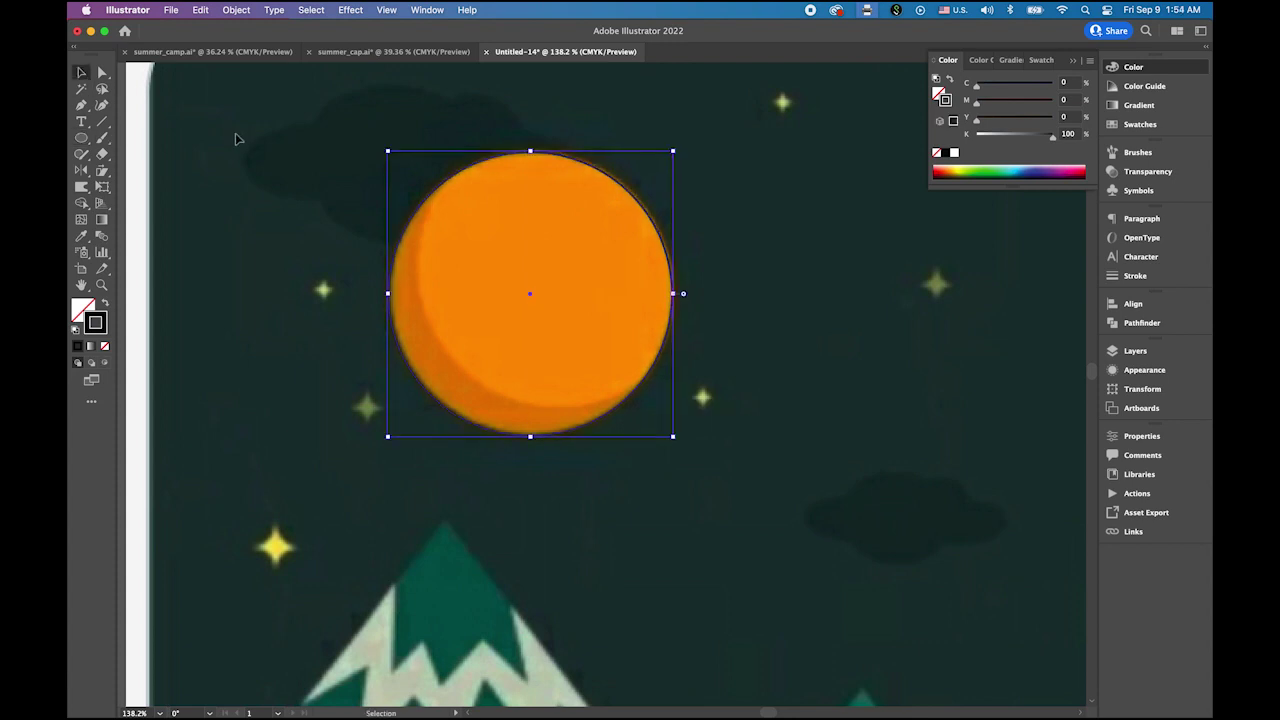
key("Right")
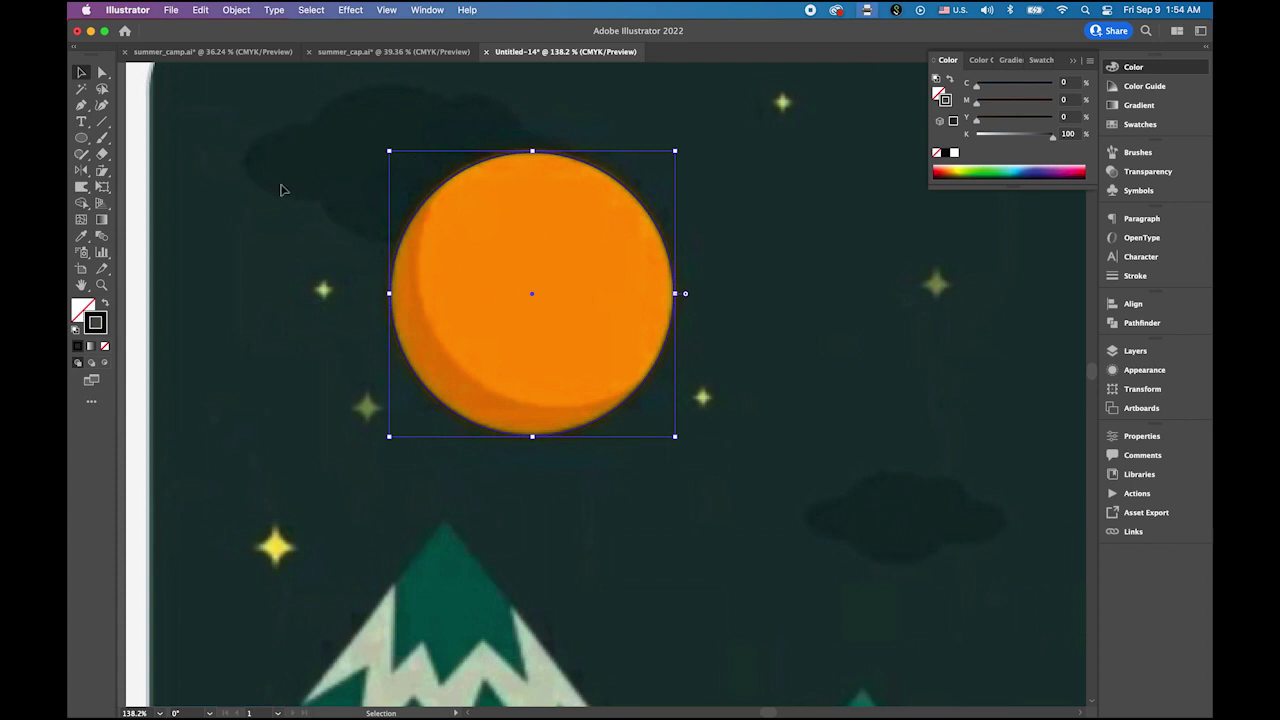
Fill the moon circle with orange sampled from the template, and place a copy offset slightly up and to the right.
left_click(84, 240)
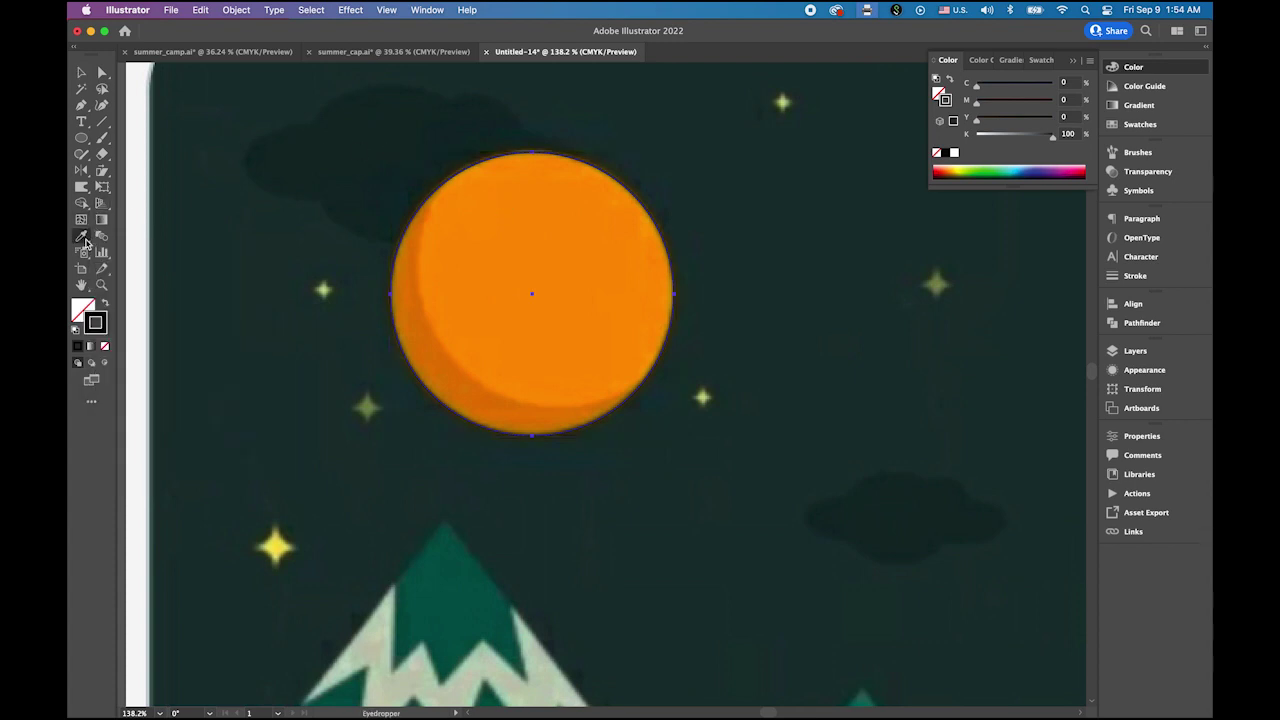
left_click(511, 234)
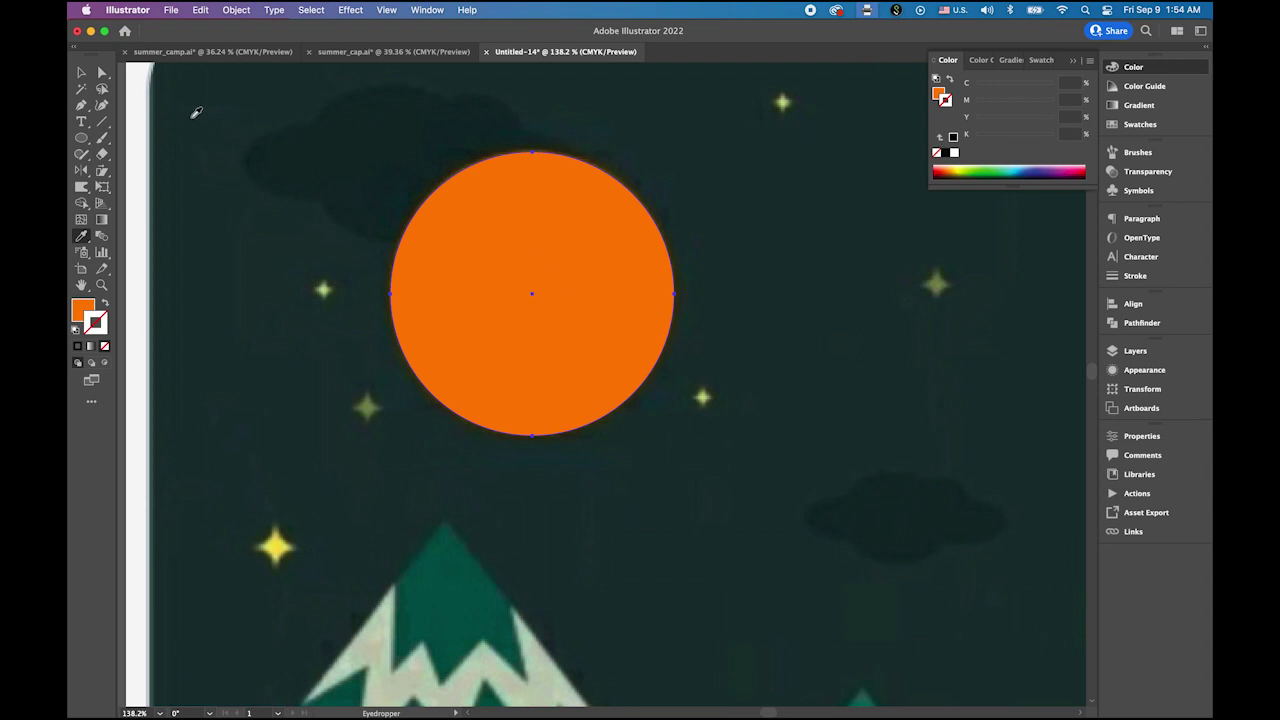
left_click(81, 73)
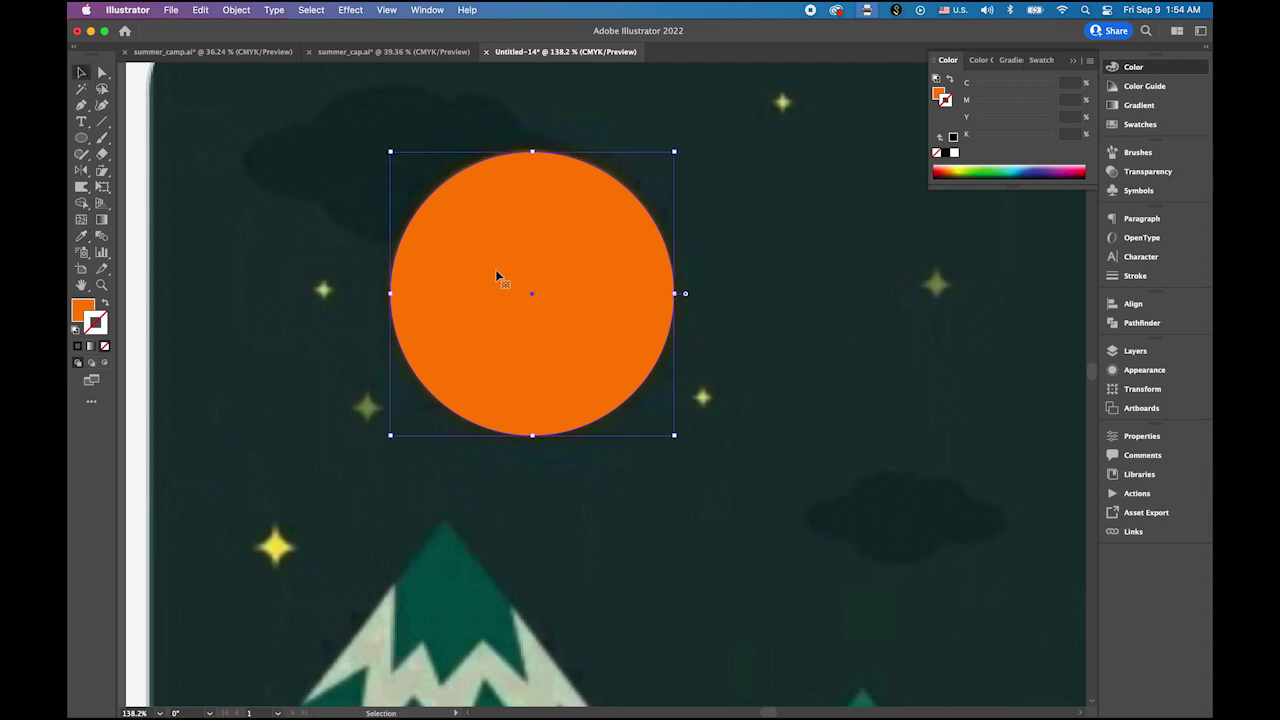
mouse_move(496, 271)
left_mouse_down()
mouse_move(650, 290)
mouse_move(478, 281)
left_mouse_up()
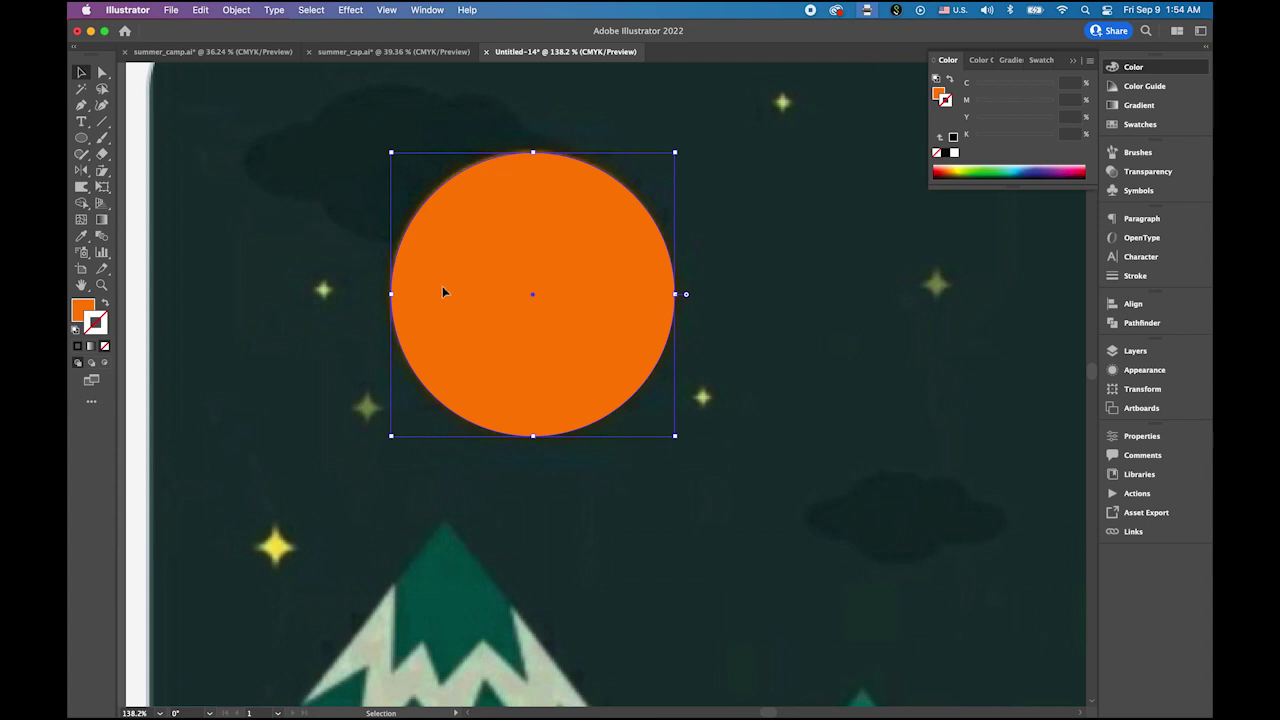
left_click_drag(443, 290, 474, 271)
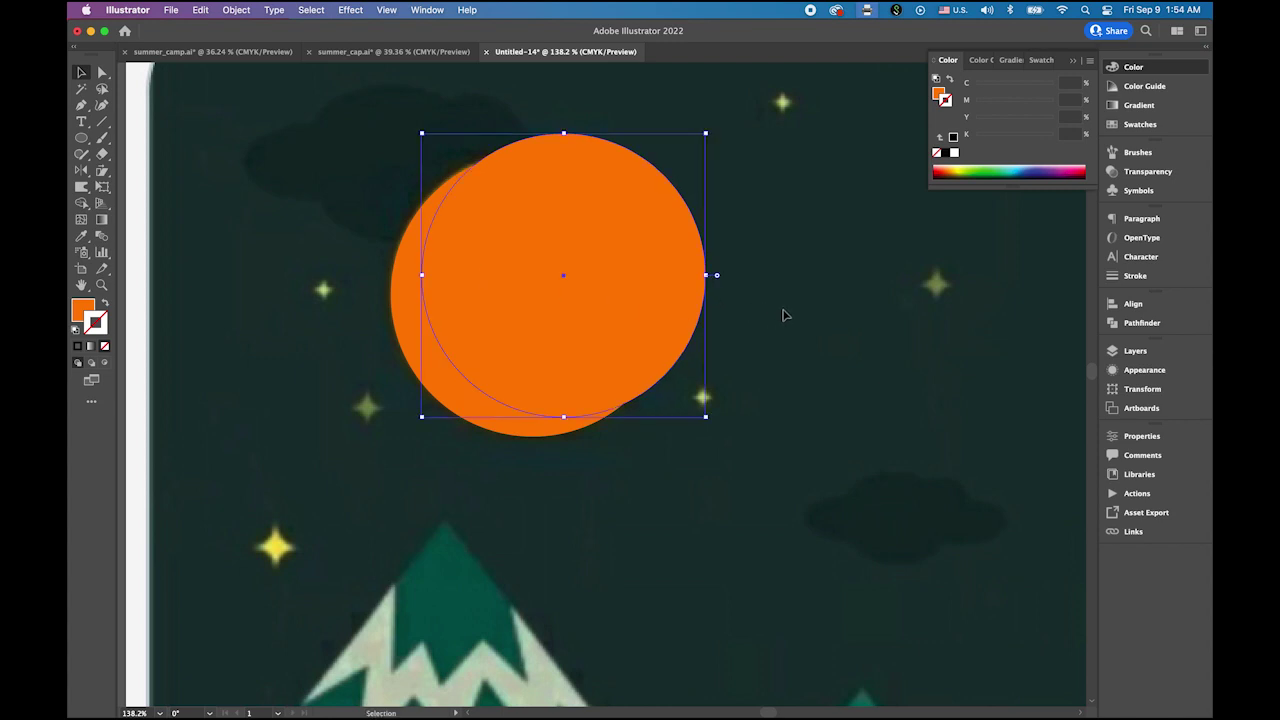
left_click_drag(330, 204, 581, 394)
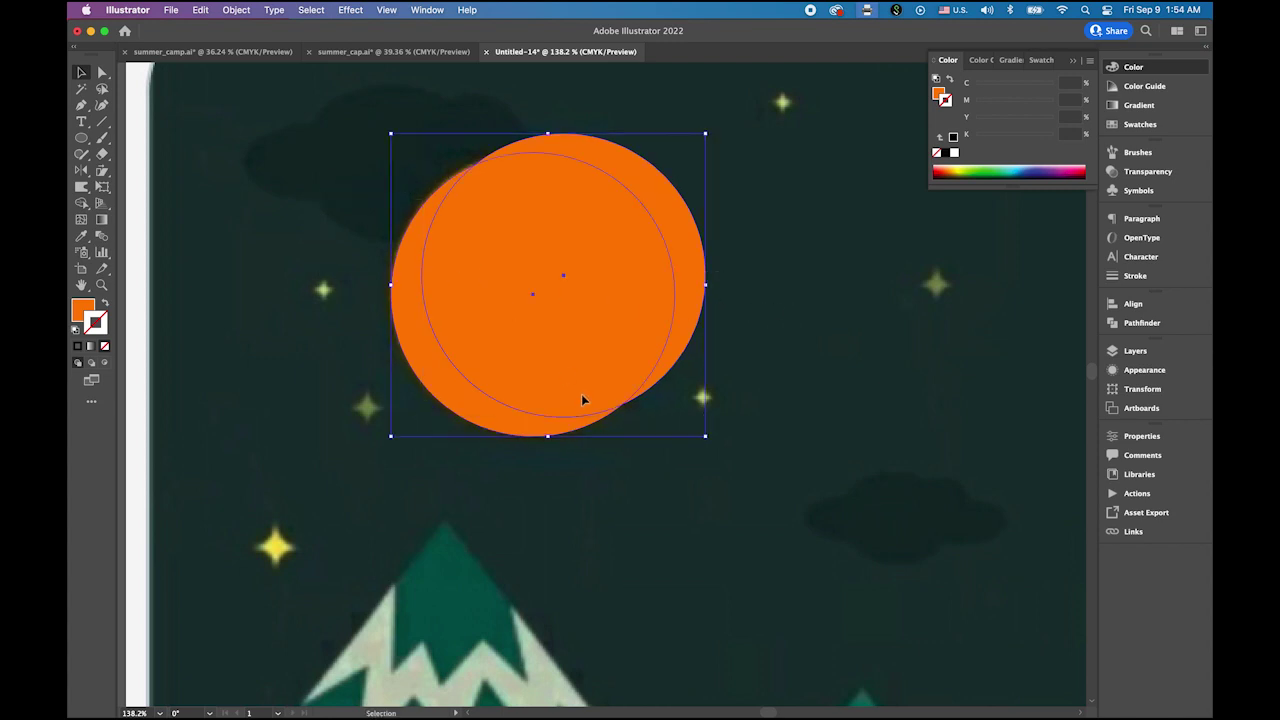
left_click(760, 310)
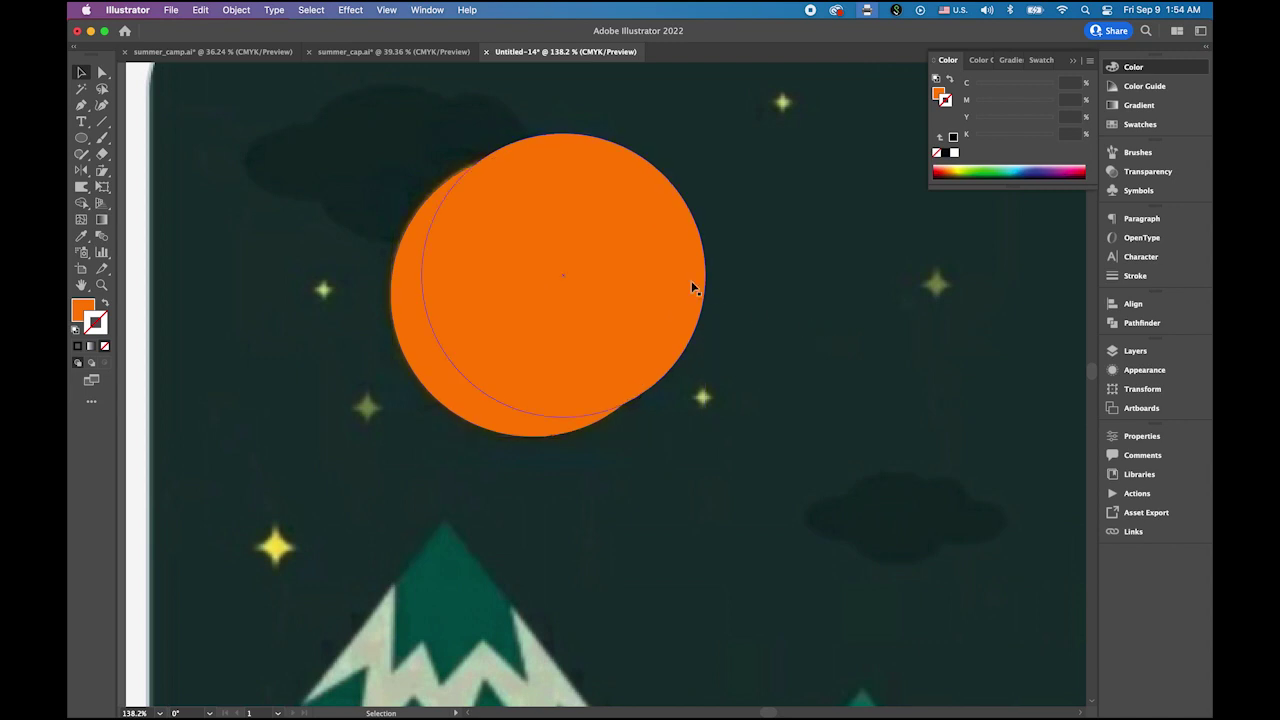
left_click(606, 357)
left_click(417, 303)
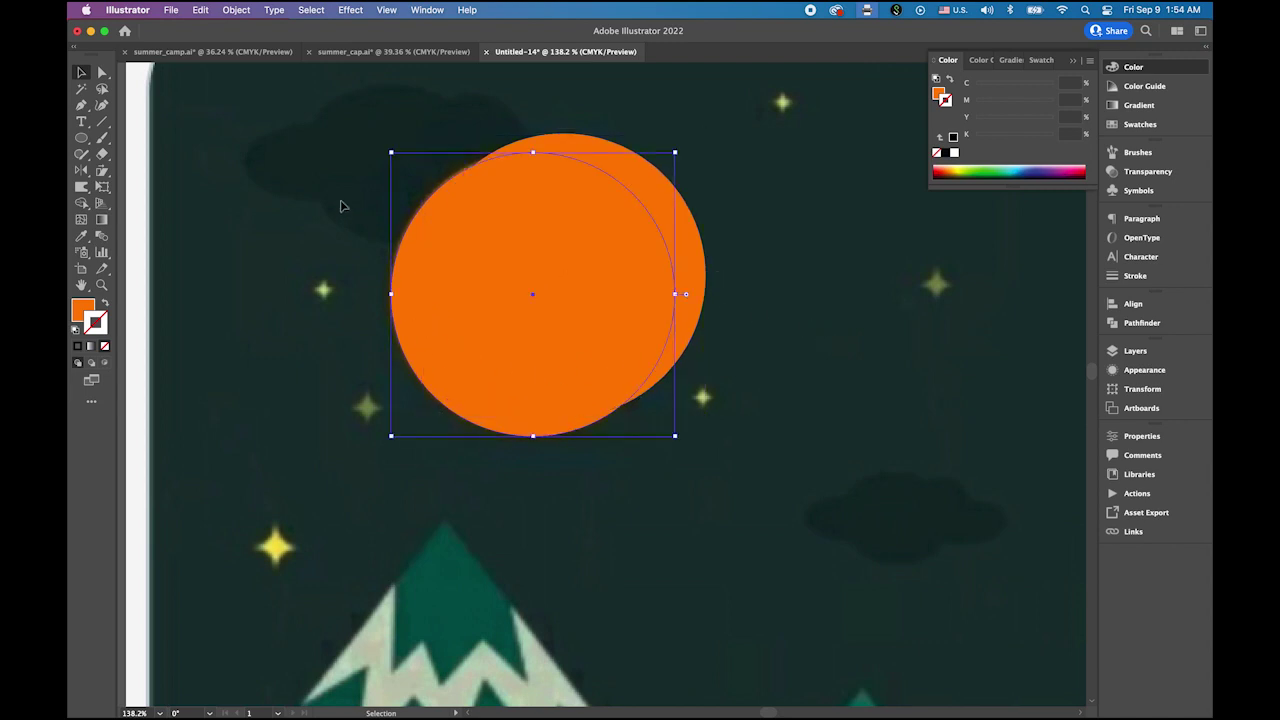
left_click_drag(333, 118, 766, 400)
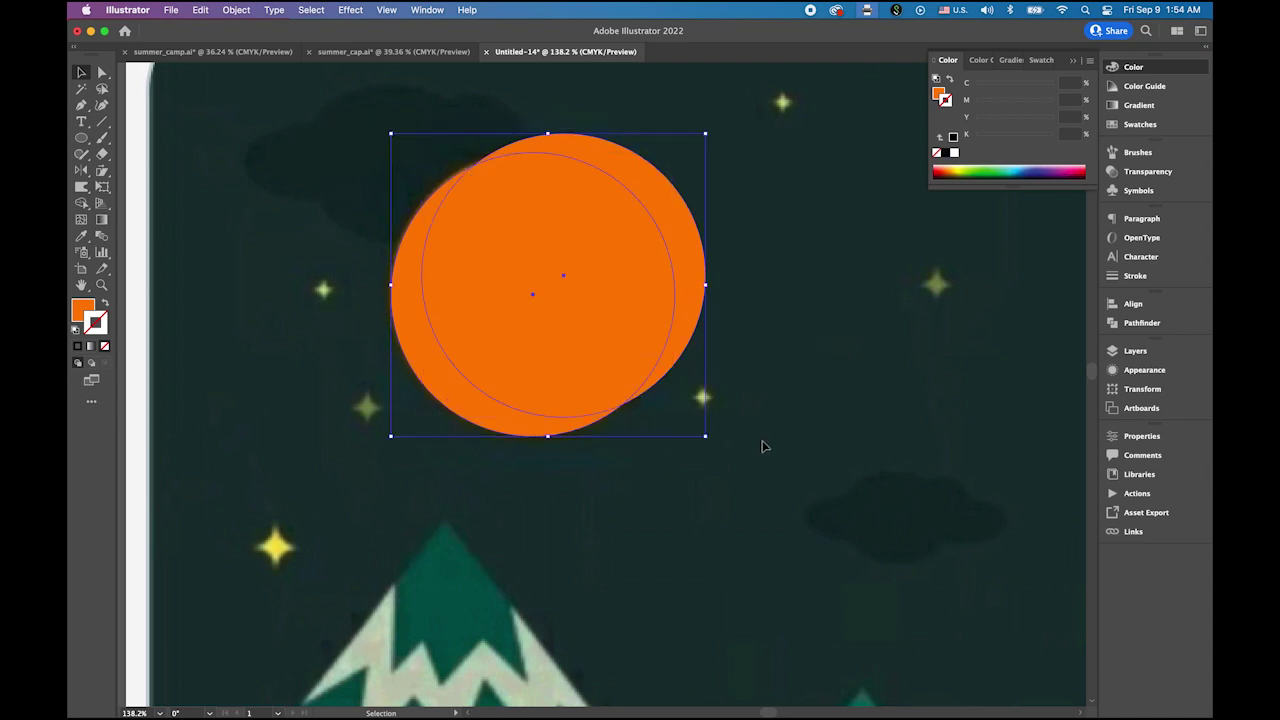
left_click(812, 395)
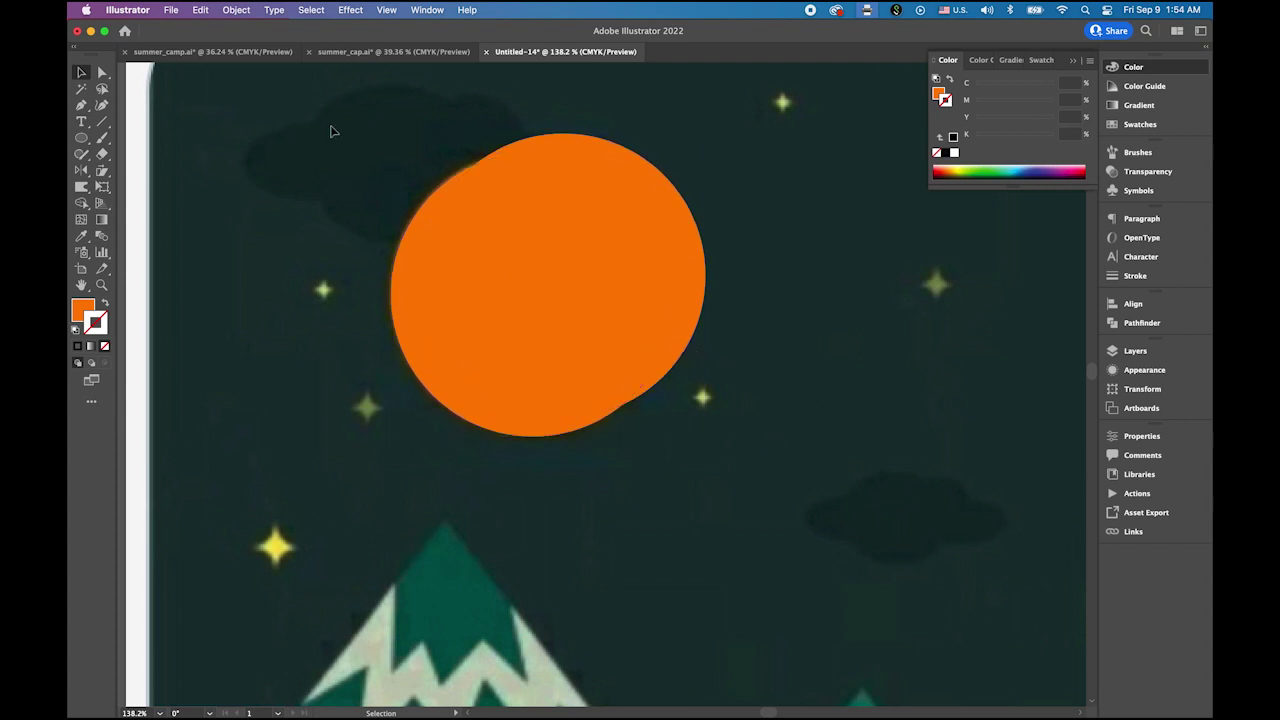
left_click_drag(331, 127, 764, 420)
left_click(823, 389)
left_click(433, 345)
Divide the two overlapping orange circles with Pathfinder, and delete the crescent protruding beyond the moon's upper-right edge.
left_click(502, 312)
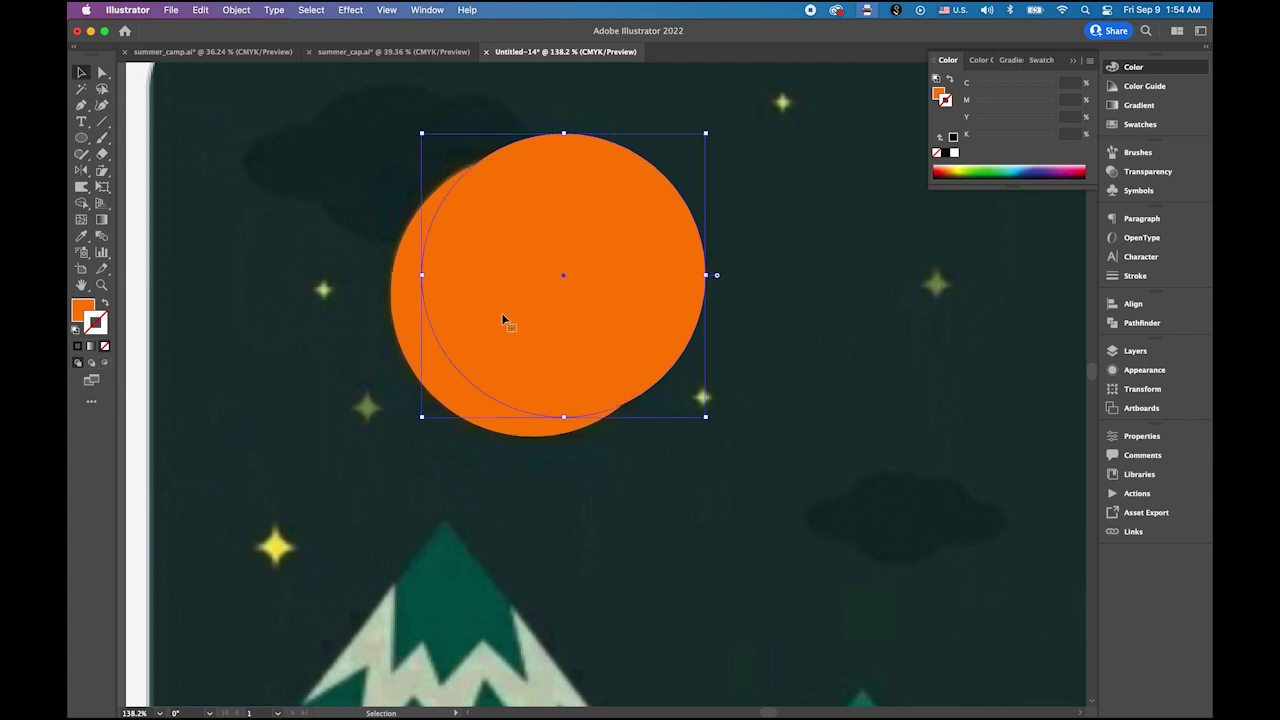
left_click(406, 316, "shift")
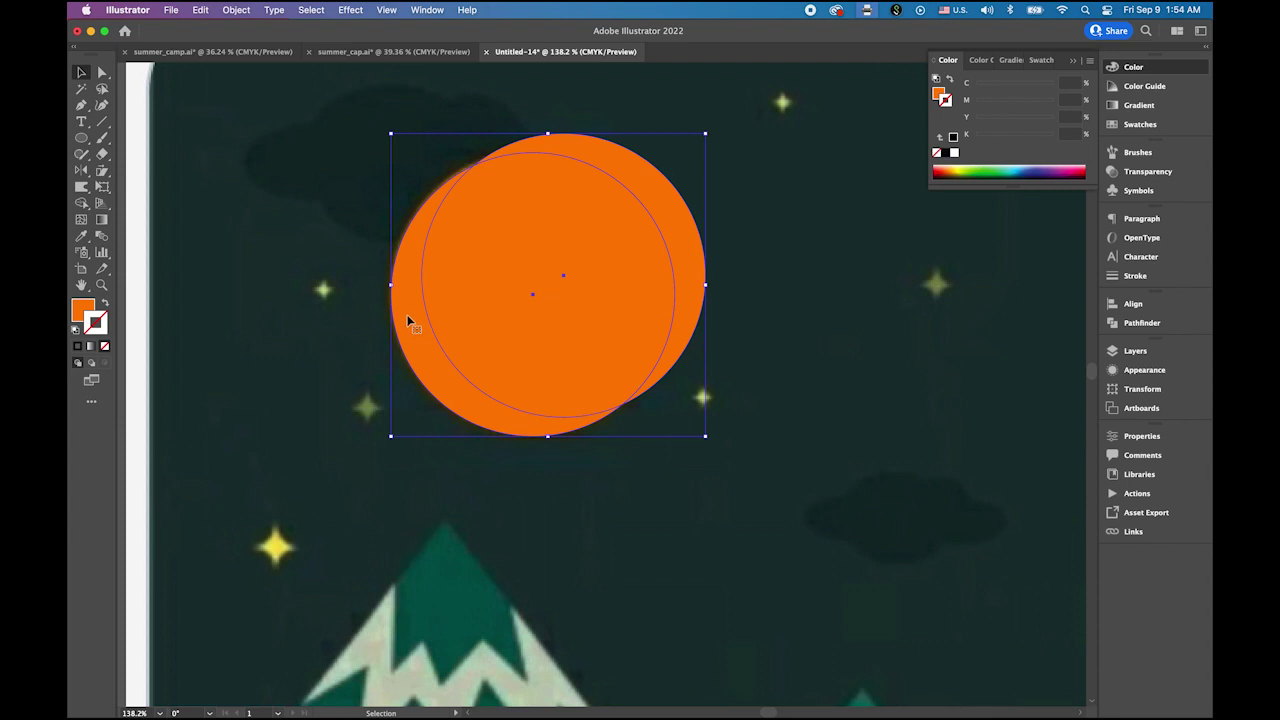
left_click(427, 10)
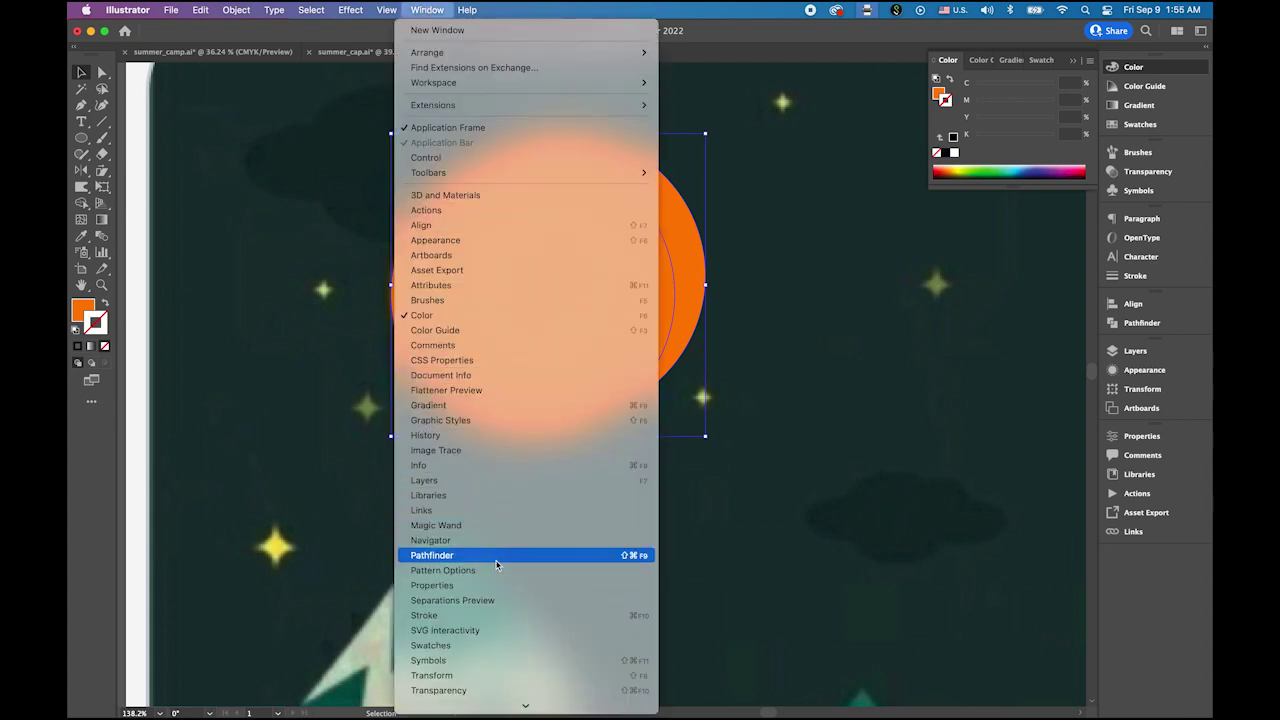
left_click(527, 558)
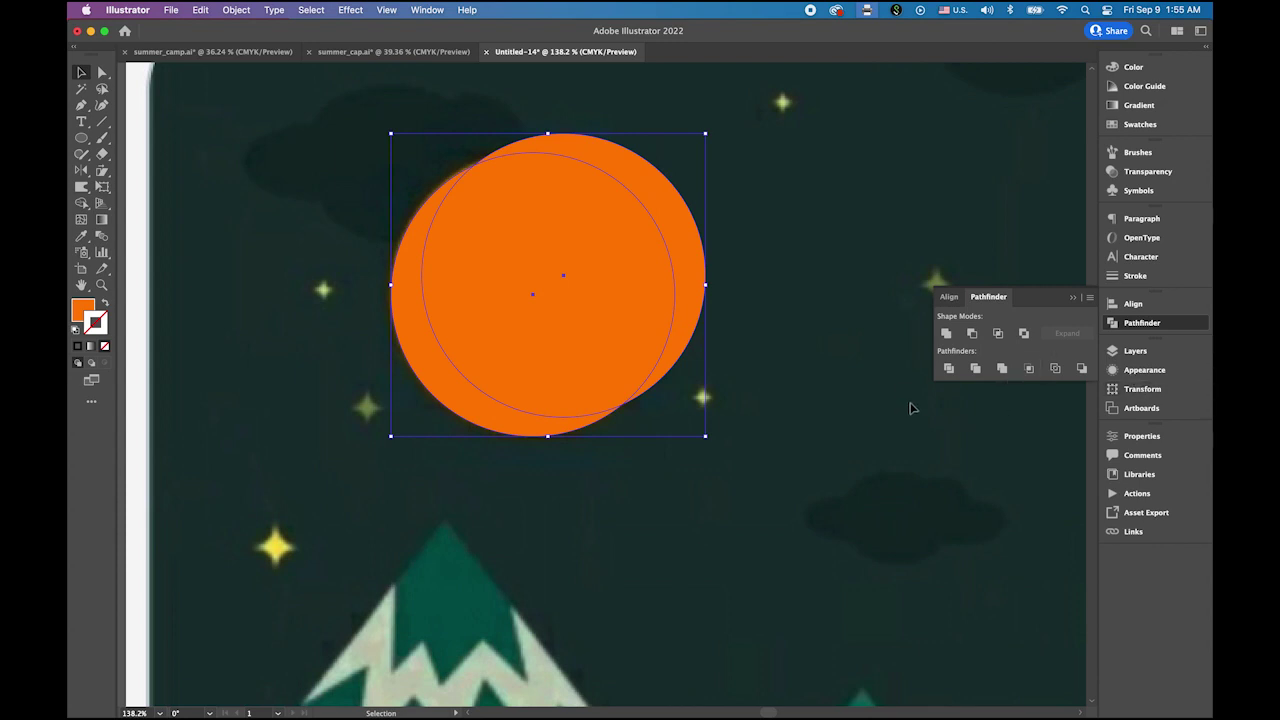
left_click(950, 370)
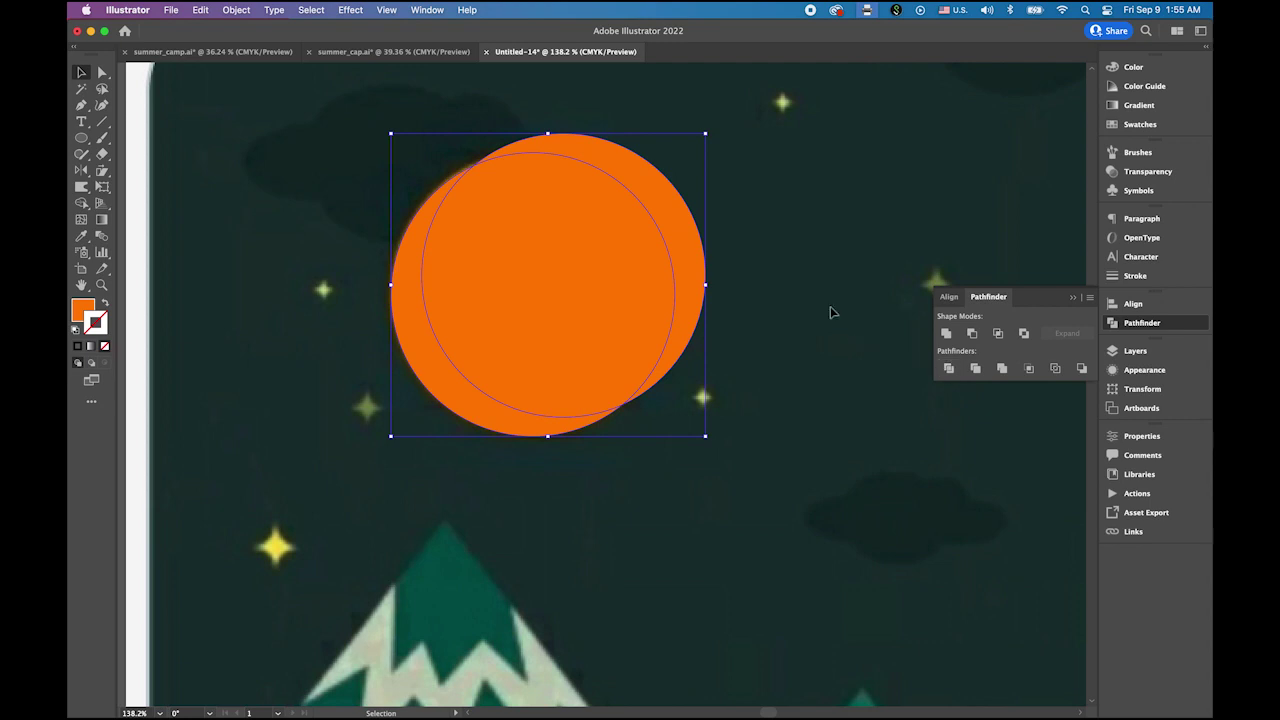
left_click(800, 235)
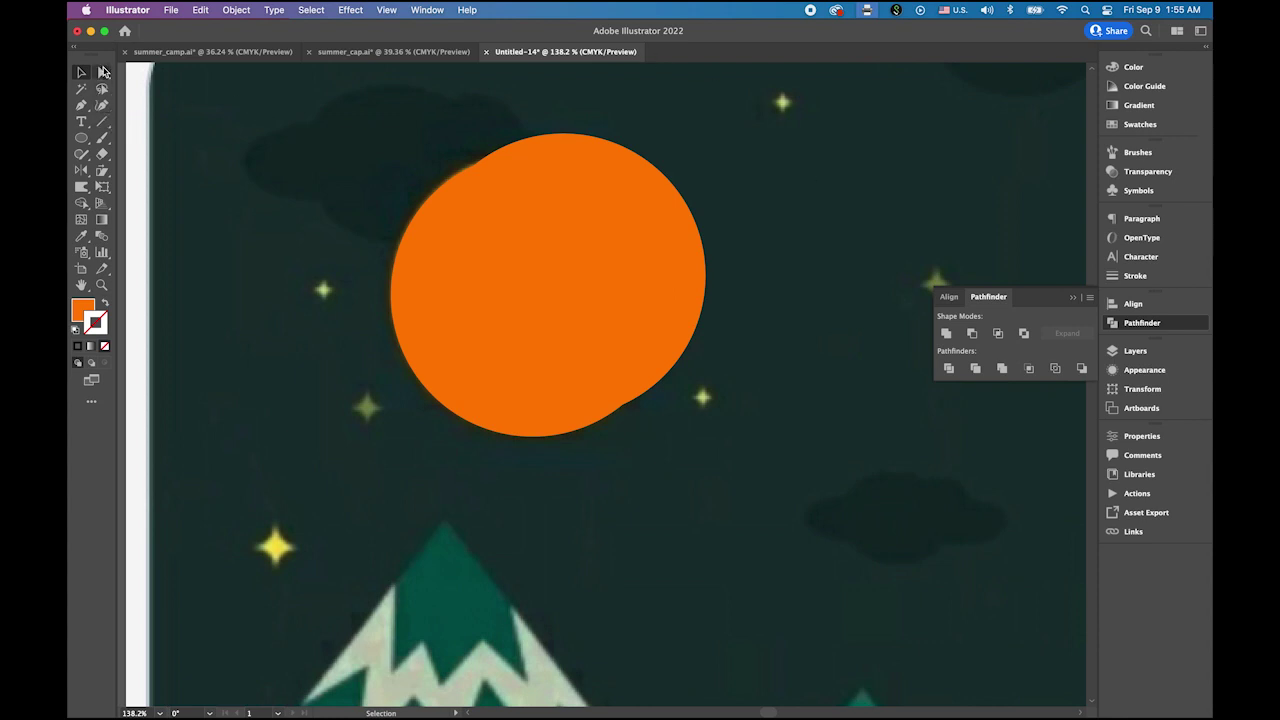
left_click(102, 74)
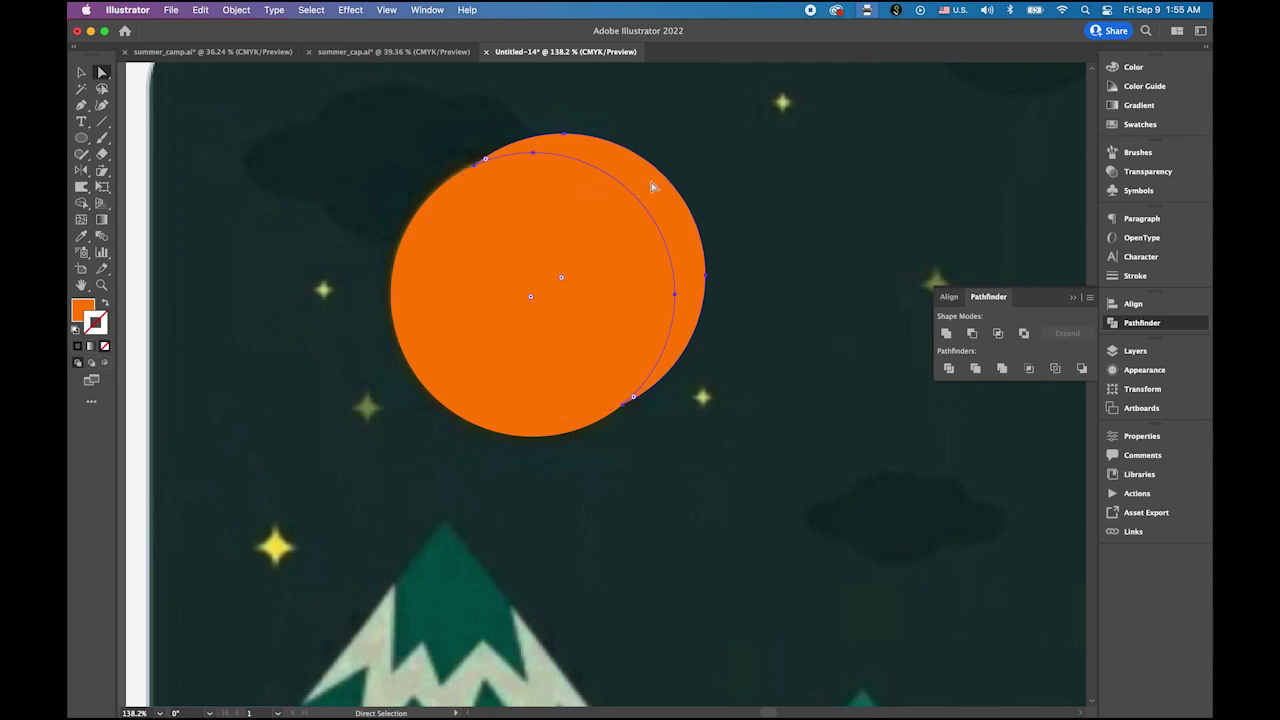
key("Delete")
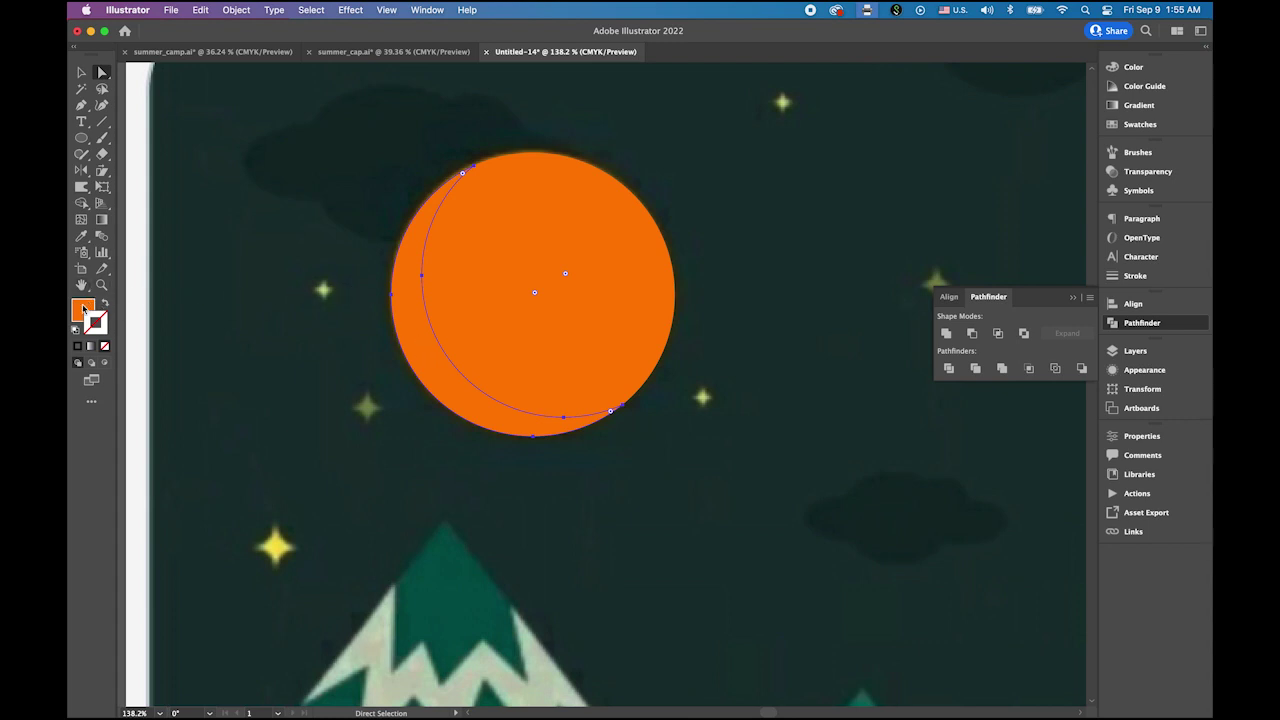
Recolor the crescent along the moon's lower-left edge a darker orange, about C 16, M 62, Y 100, K 3.
left_click(84, 310)
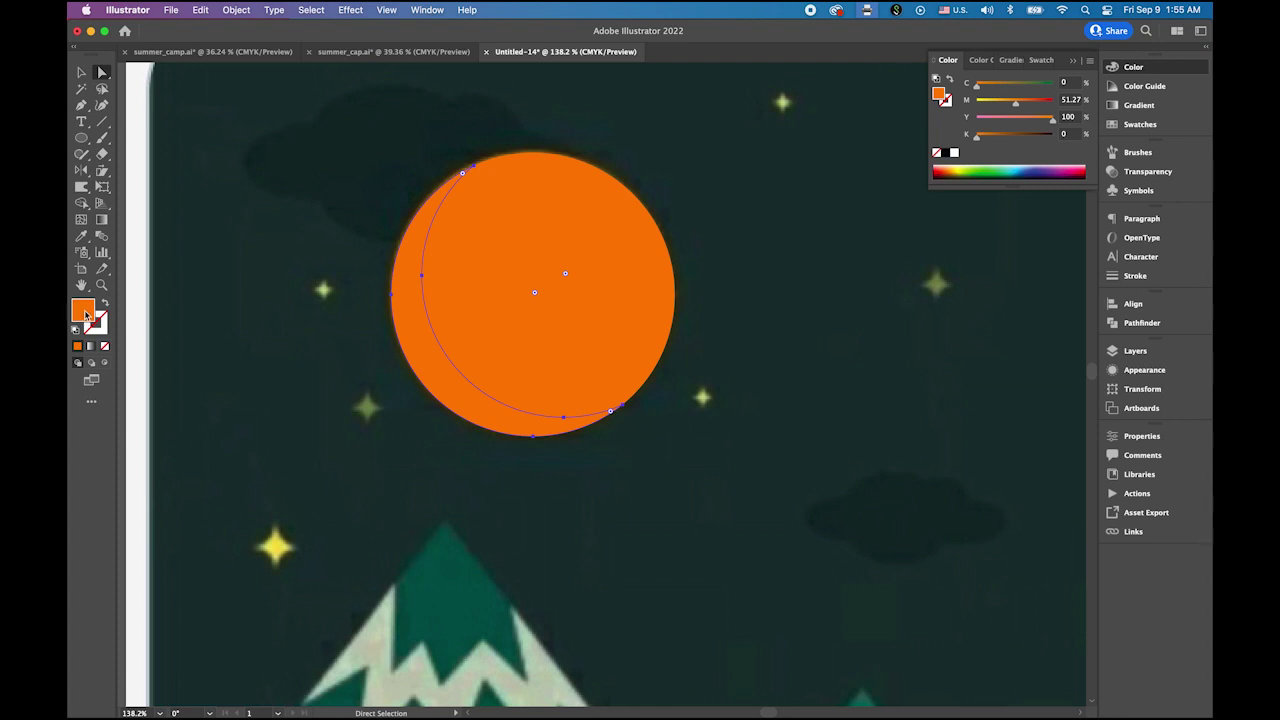
double_click(84, 313)
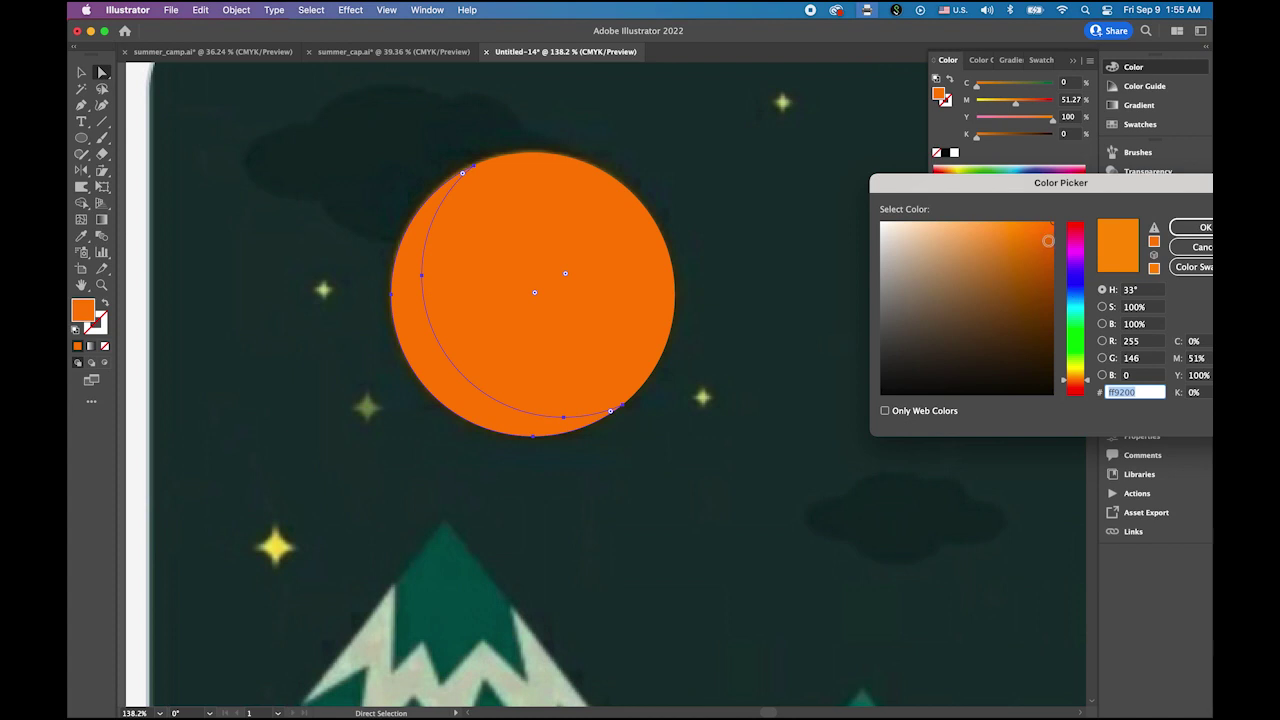
left_click_drag(1049, 264, 1046, 255)
left_click(1190, 228)
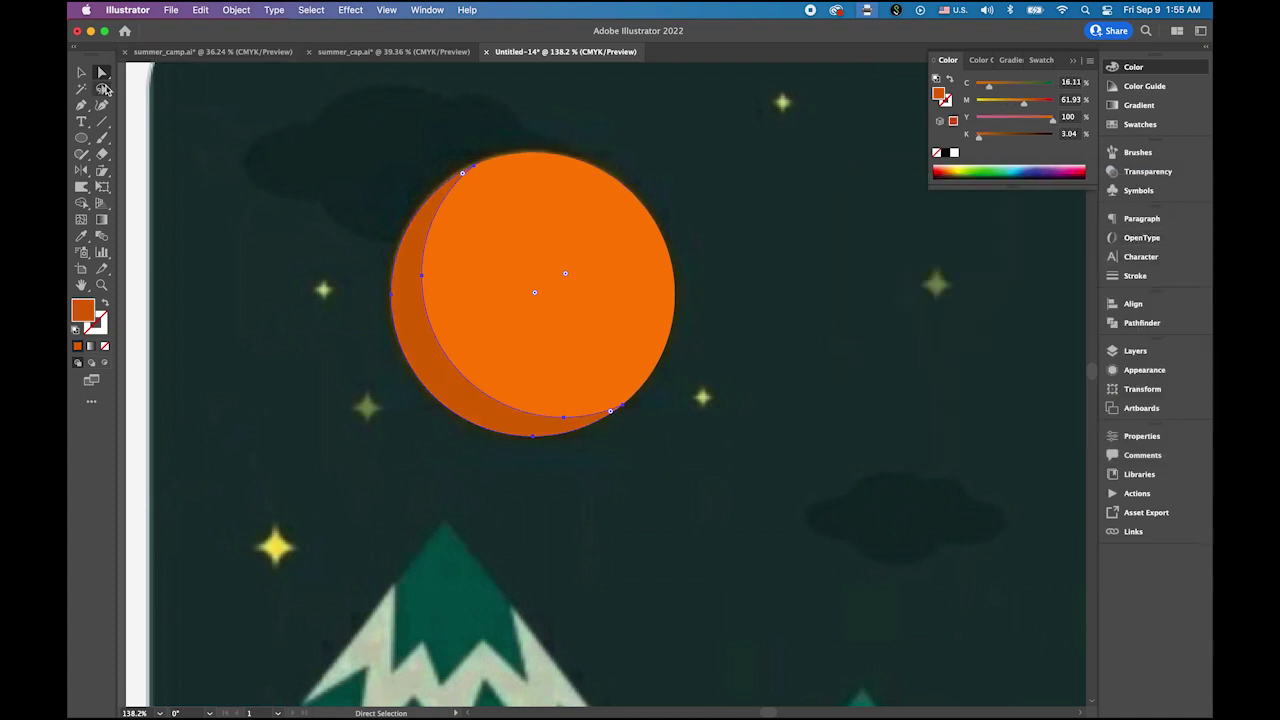
left_click(82, 73)
left_click(244, 232)
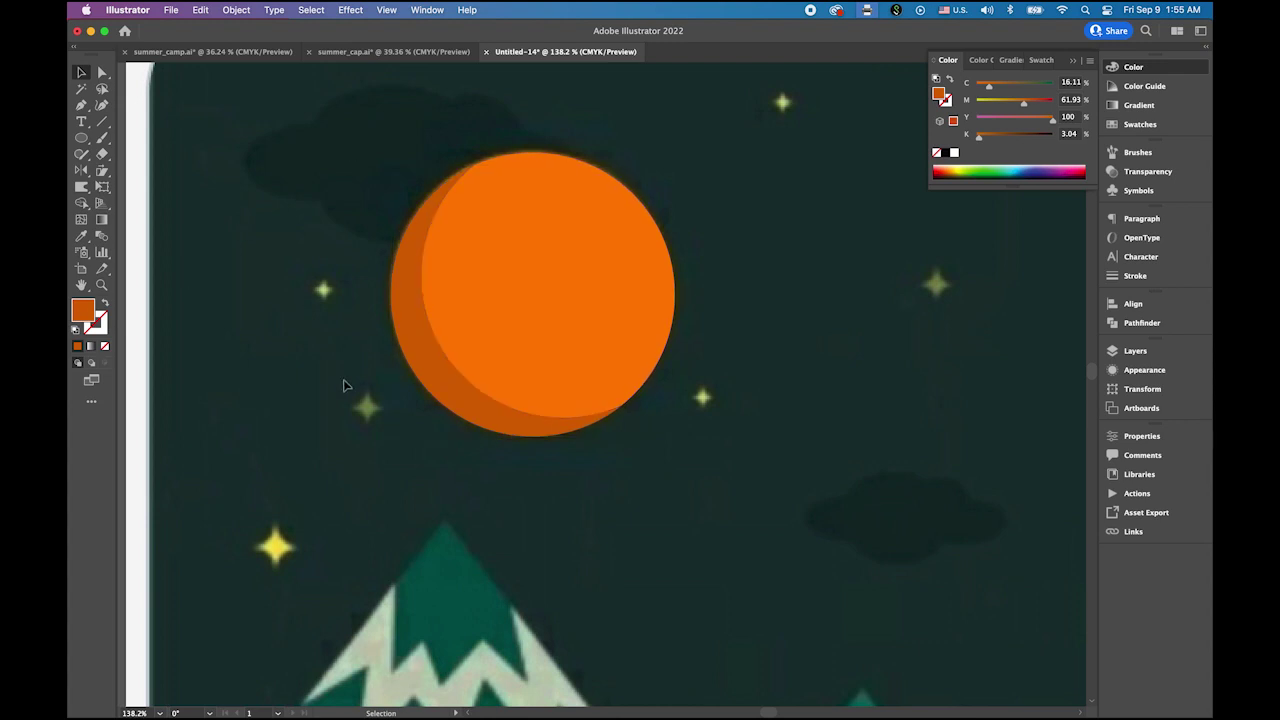
Create a 5-point star left of the moon with the Star tool, using radii of 0.1791 in and 0.0896 in.
left_click(82, 141)
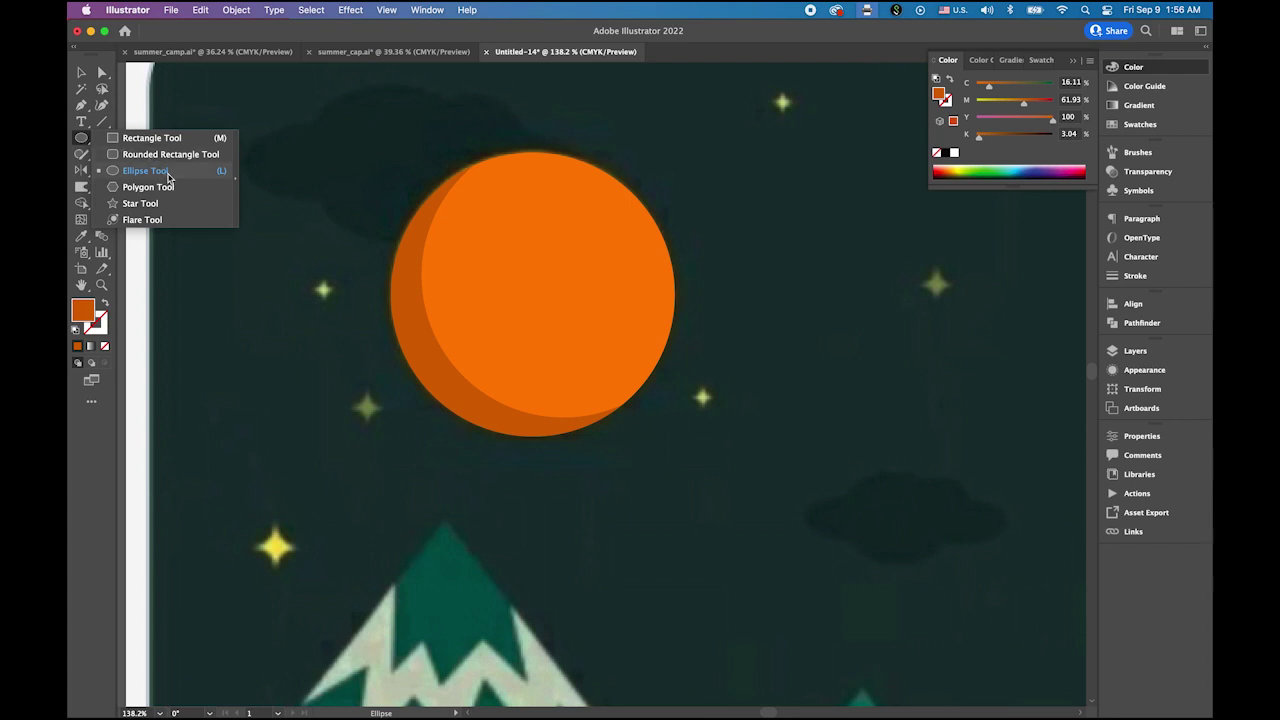
left_click(175, 203)
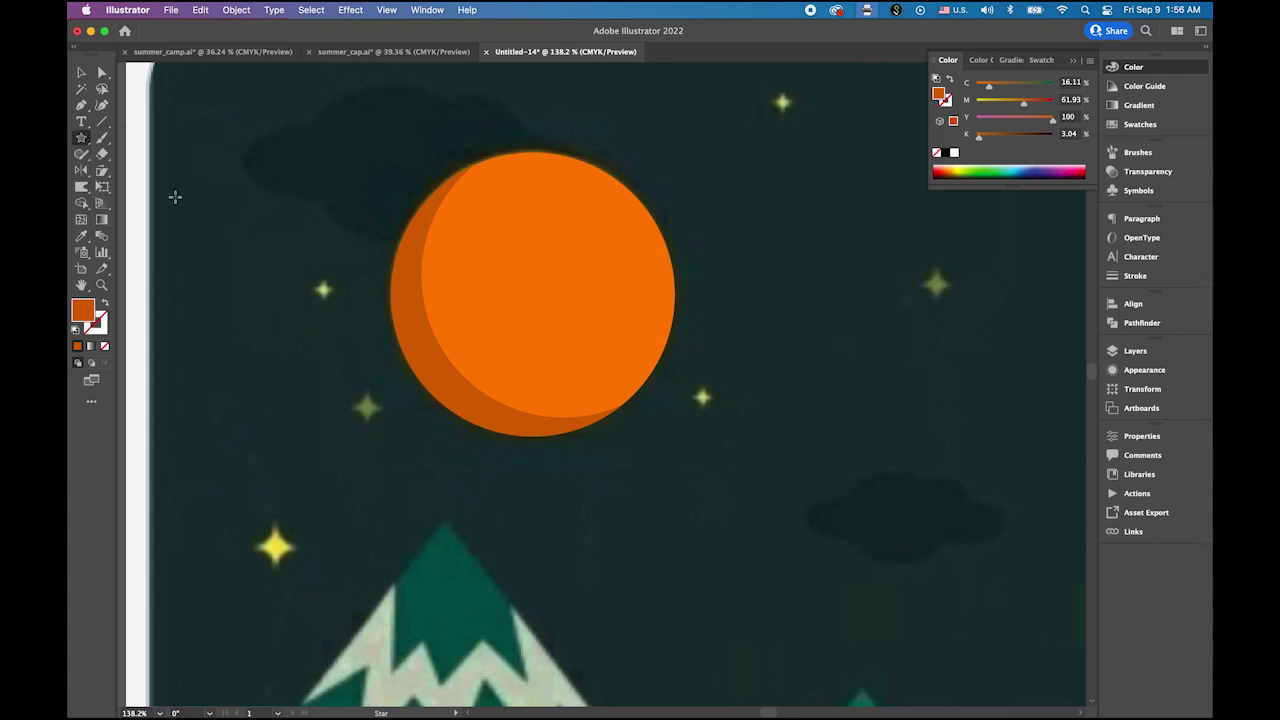
left_click(234, 224)
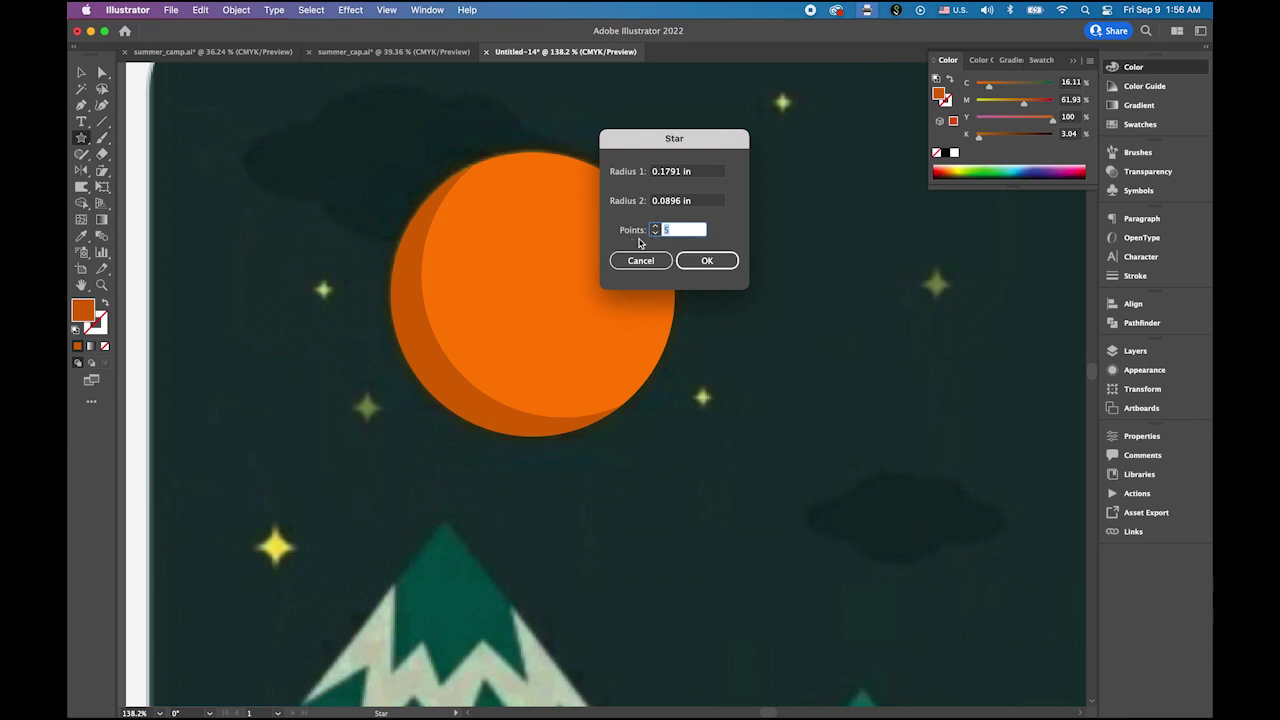
left_click(720, 267)
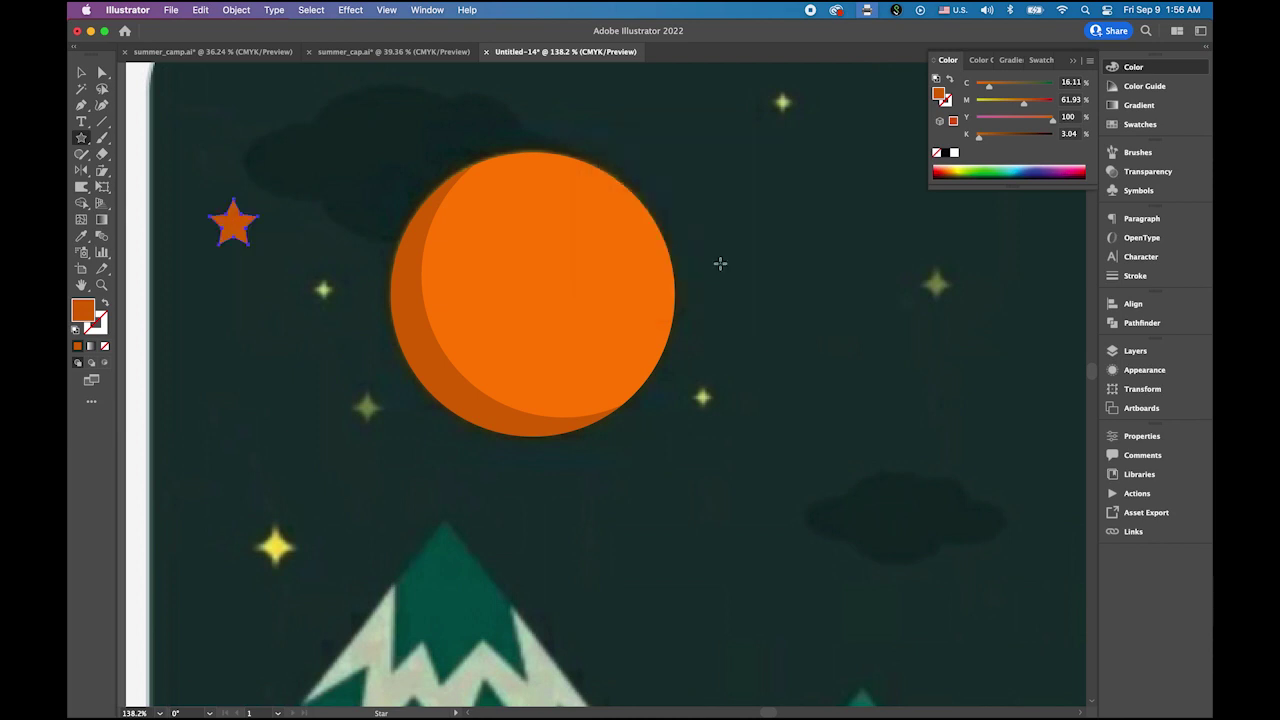
Fill the star with yellow sampled from the template's large star, and move it over that star left of the mountain peak.
left_click(81, 73)
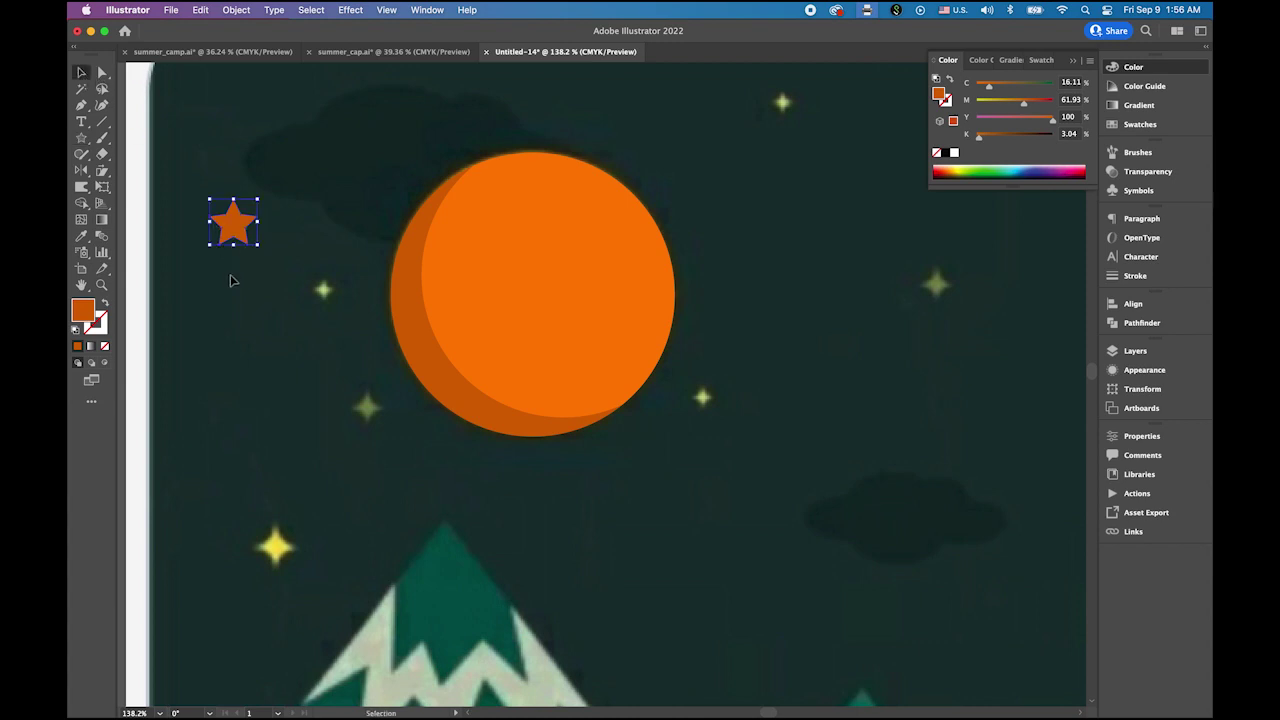
left_click(81, 236)
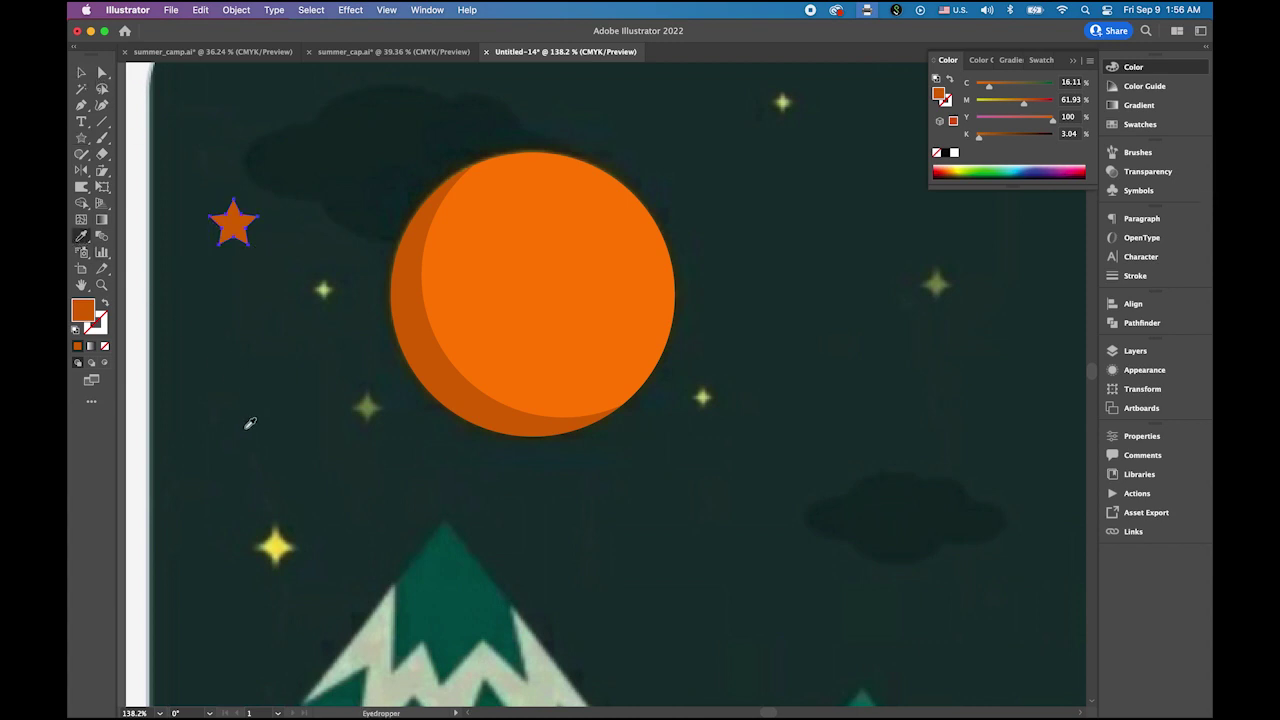
left_click(279, 547)
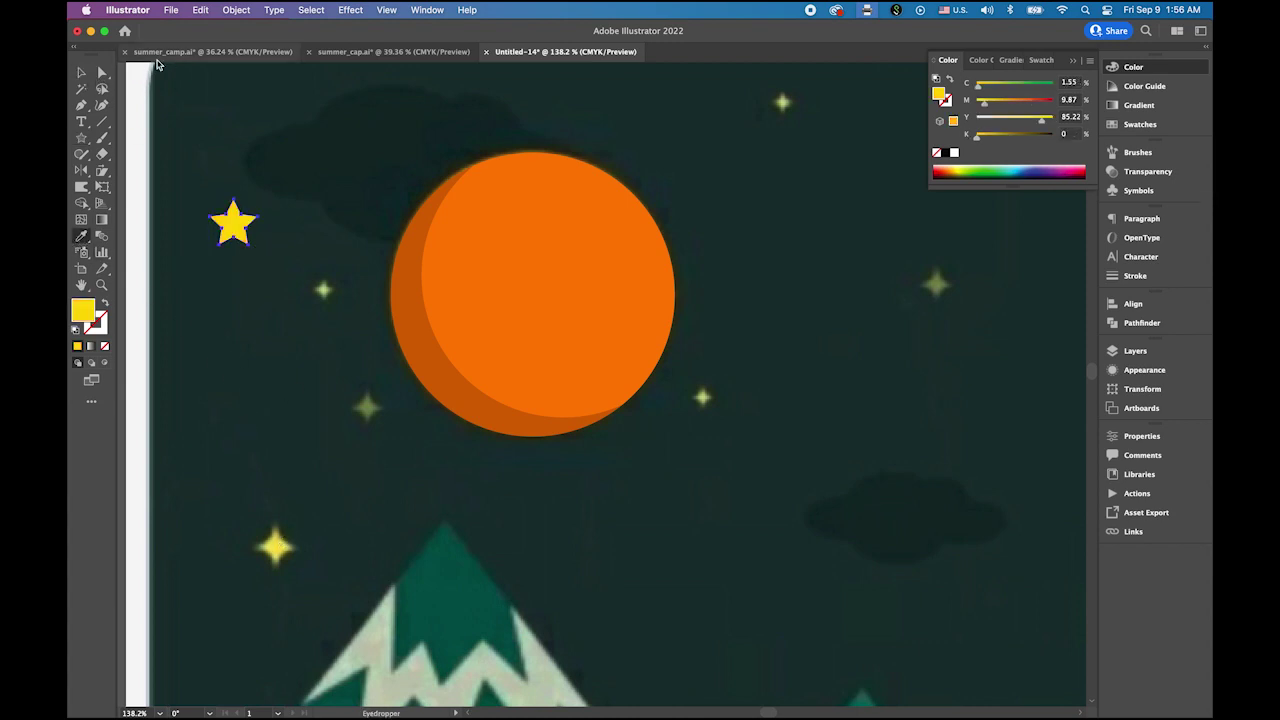
left_click(81, 73)
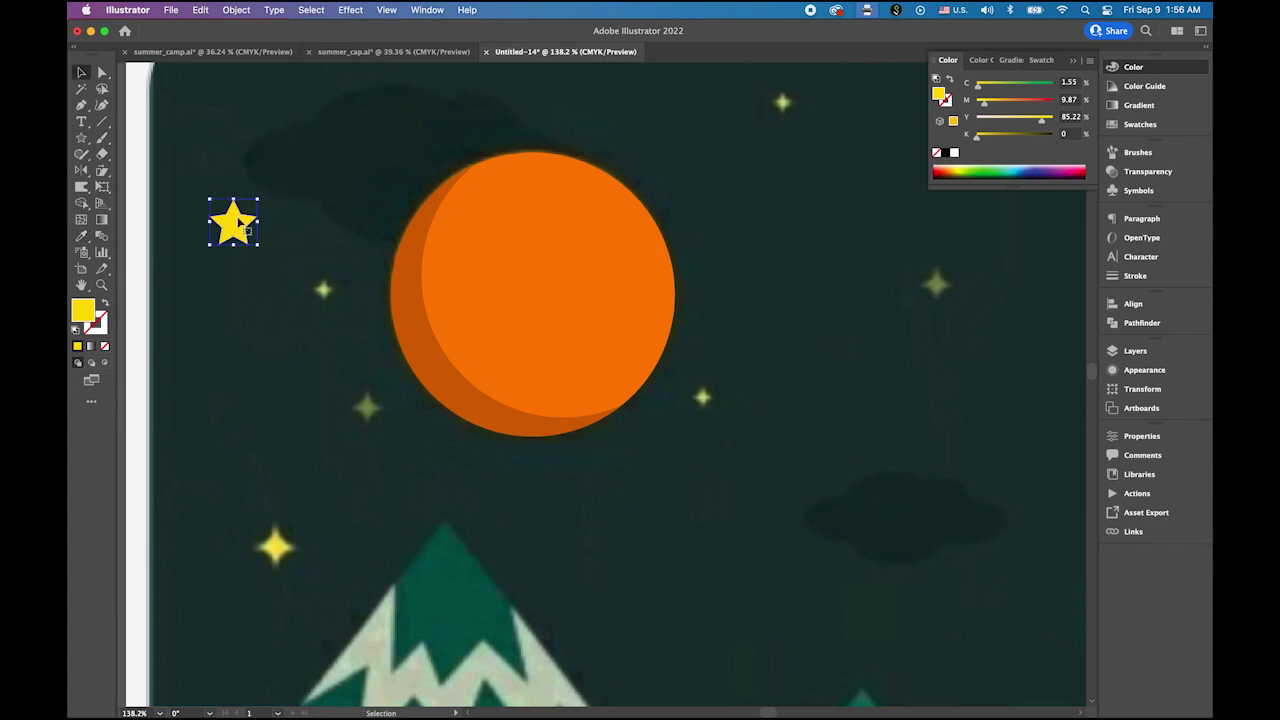
left_click_drag(239, 220, 281, 545)
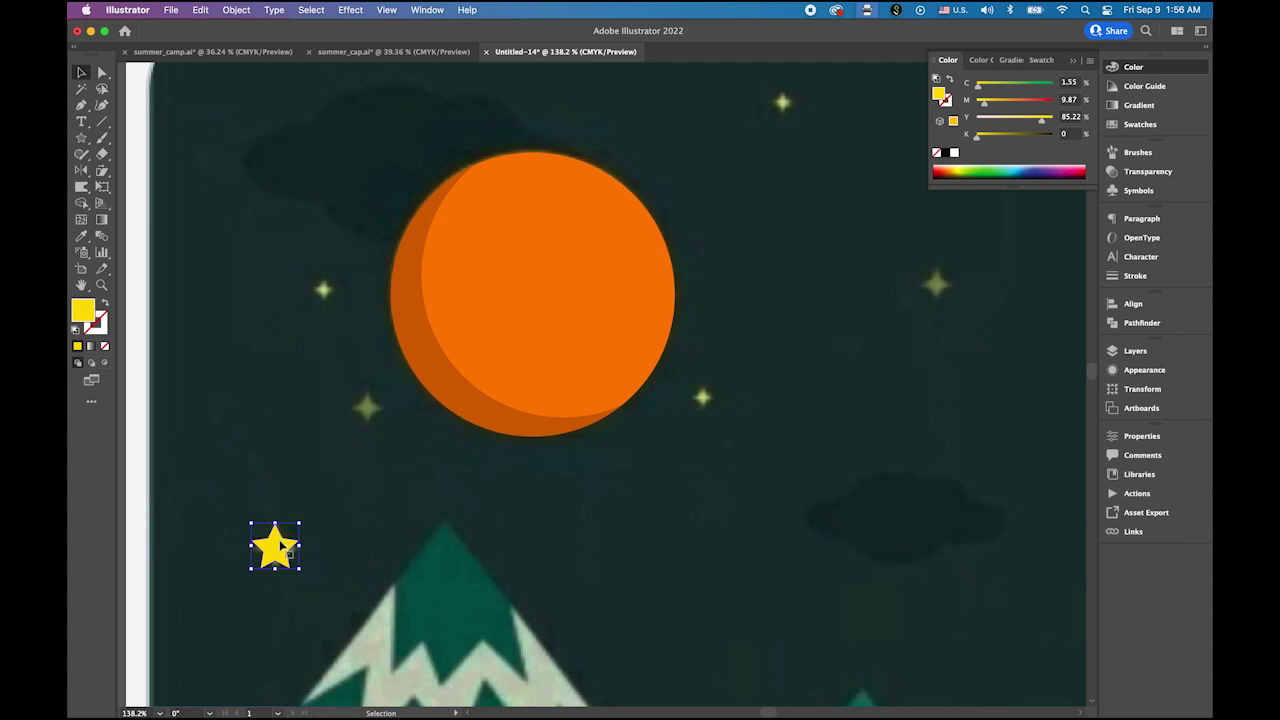
Place copies of the yellow star over the template stars around the moon, scaling each to match.
left_click_drag(286, 541, 318, 278)
left_click(275, 548)
left_click_drag(275, 548, 795, 116, "alt")
left_click_drag(837, 177, 457, 260)
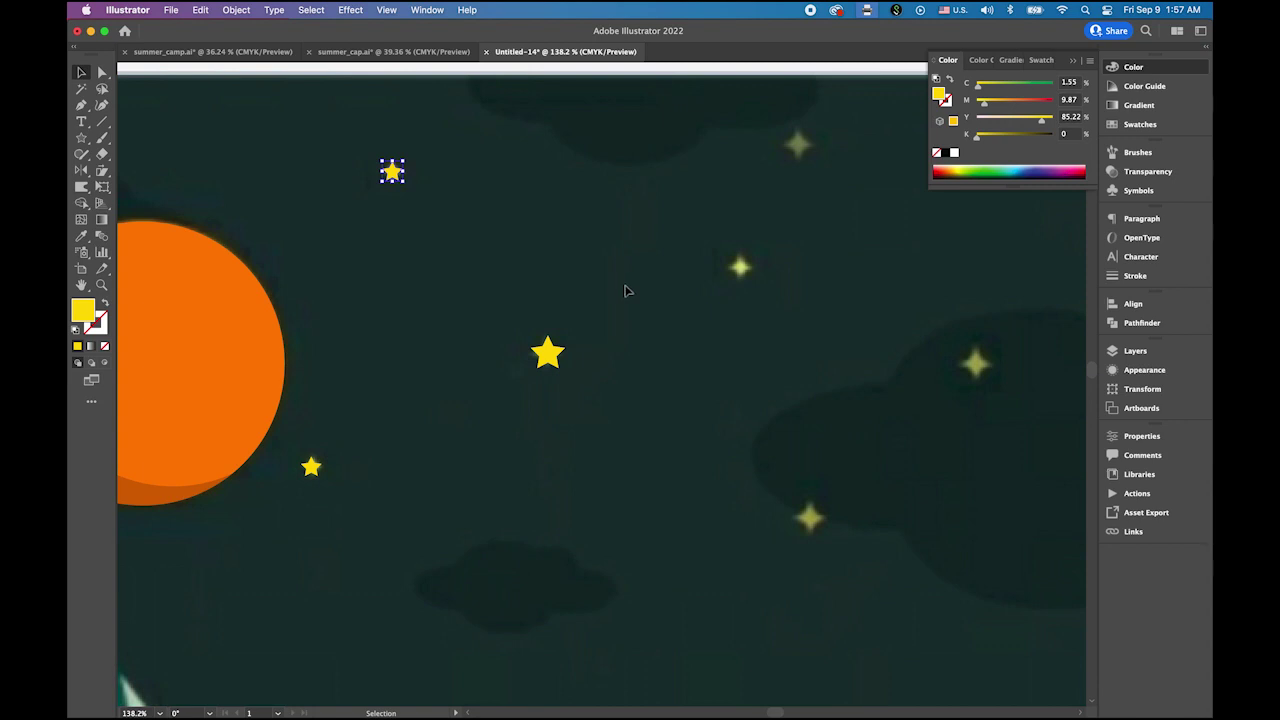
Copy the yellow star onto the four template stars around the large cloud, sizing each copy to its template star.
key("super+shift+b")
key("space")
left_click_drag(625, 286, 649, 297)
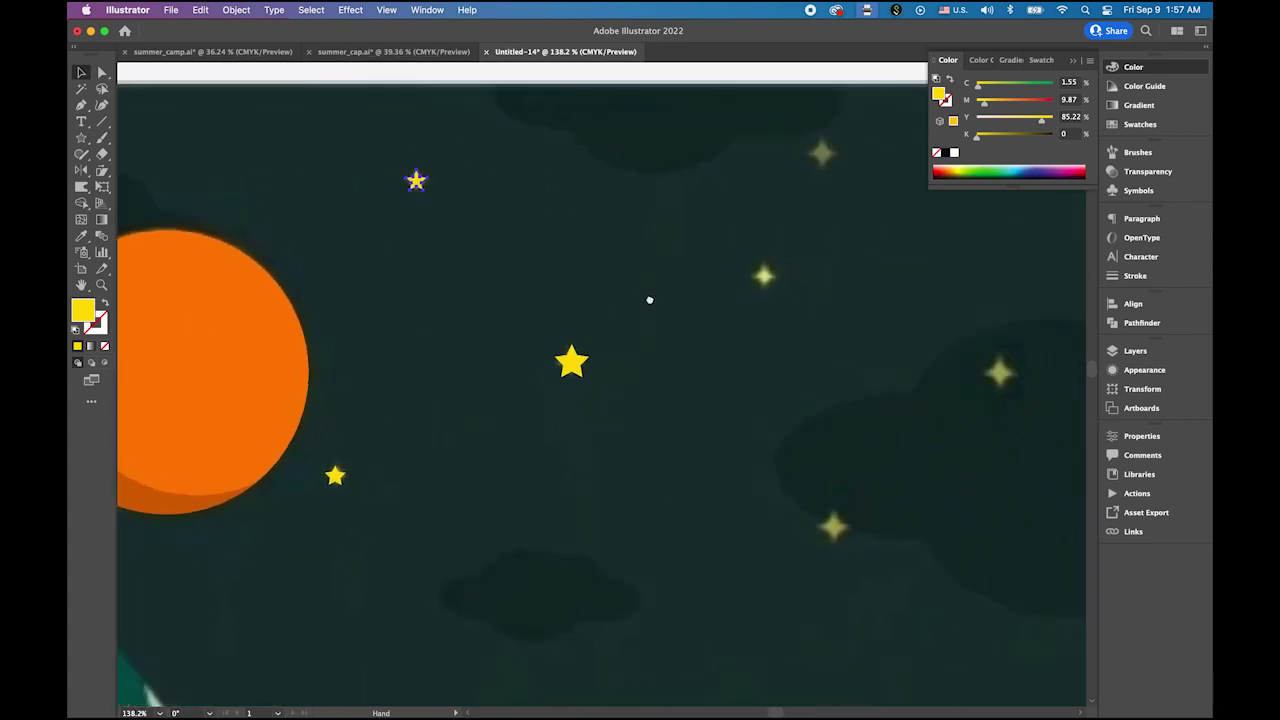
left_click(416, 181)
left_click_drag(418, 182, 853, 546)
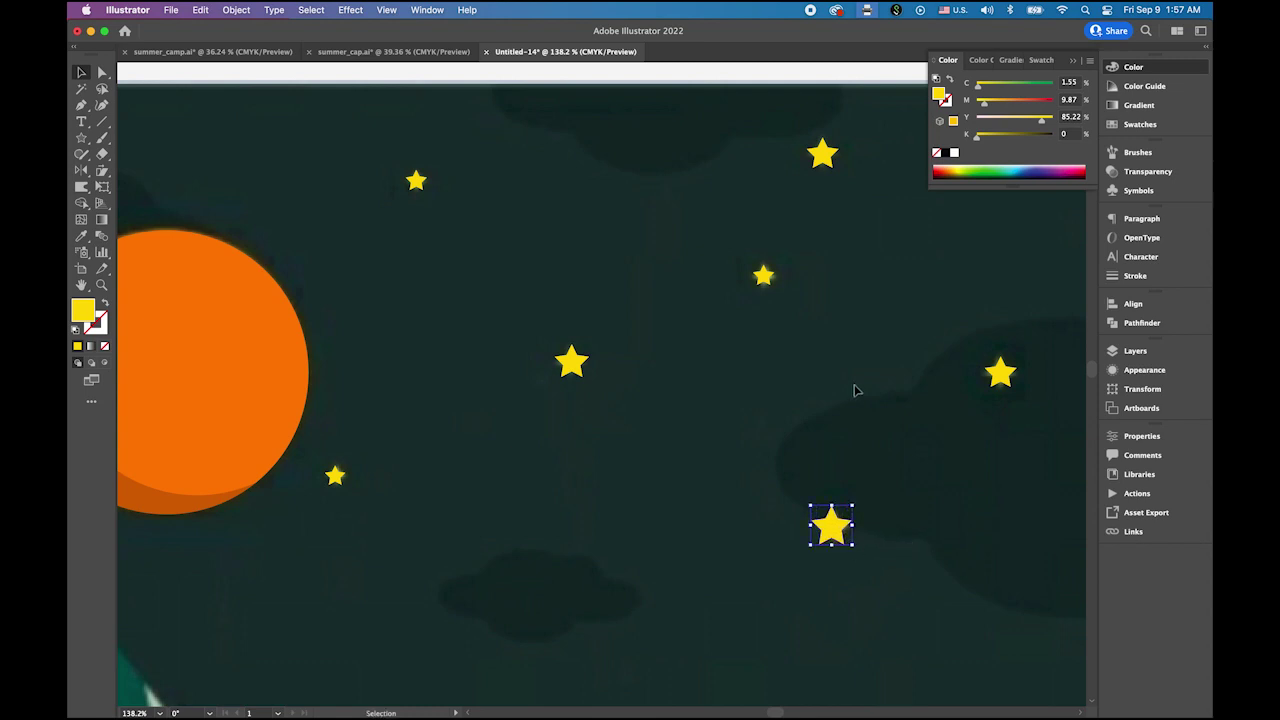
left_click(855, 390)
Copy the small yellow star onto the two template stars near the poster's right edge, and shrink the upper copy to fit.
left_click_drag(866, 397, 730, 351)
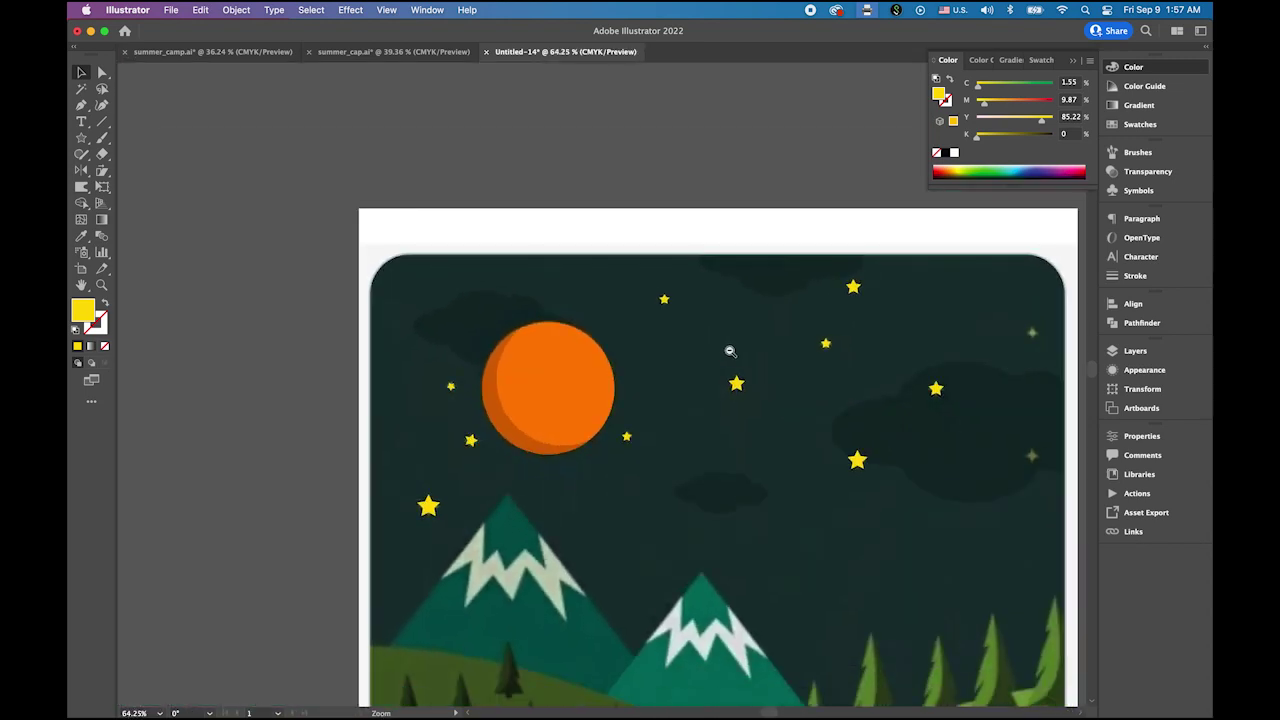
scroll(730, 351, "right", 5)
left_click(757, 386)
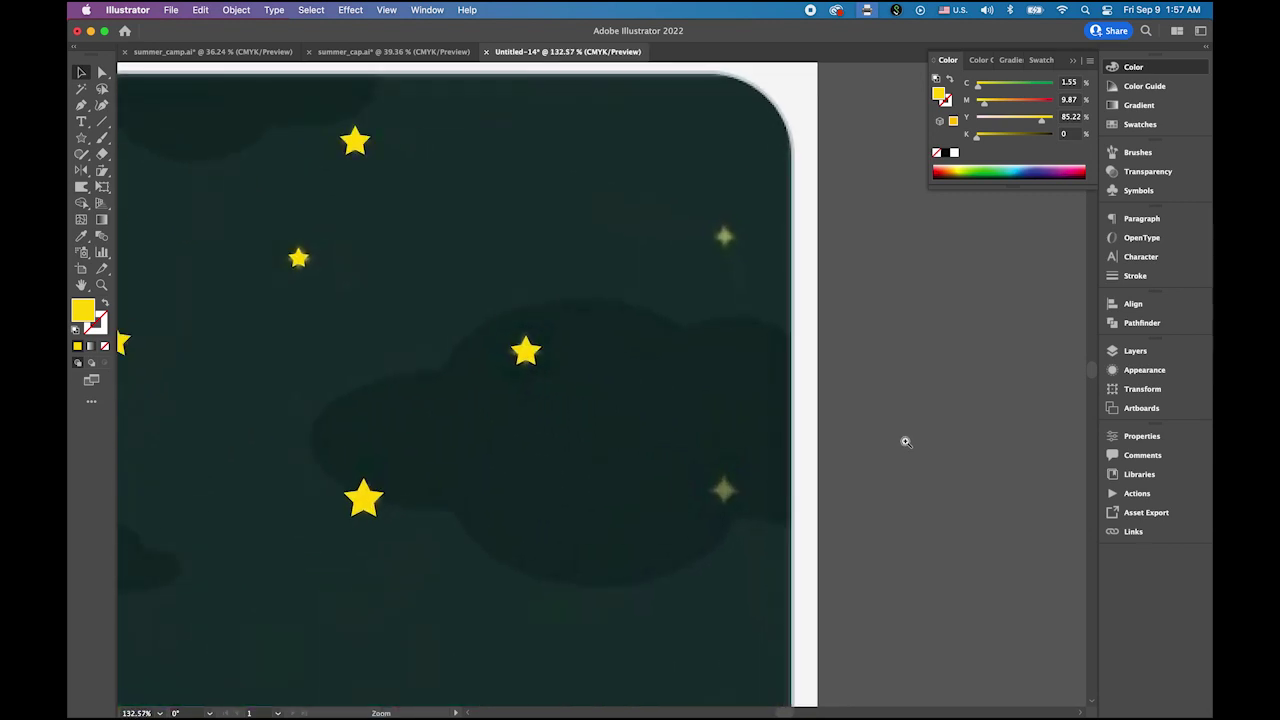
key("v")
left_click(287, 256)
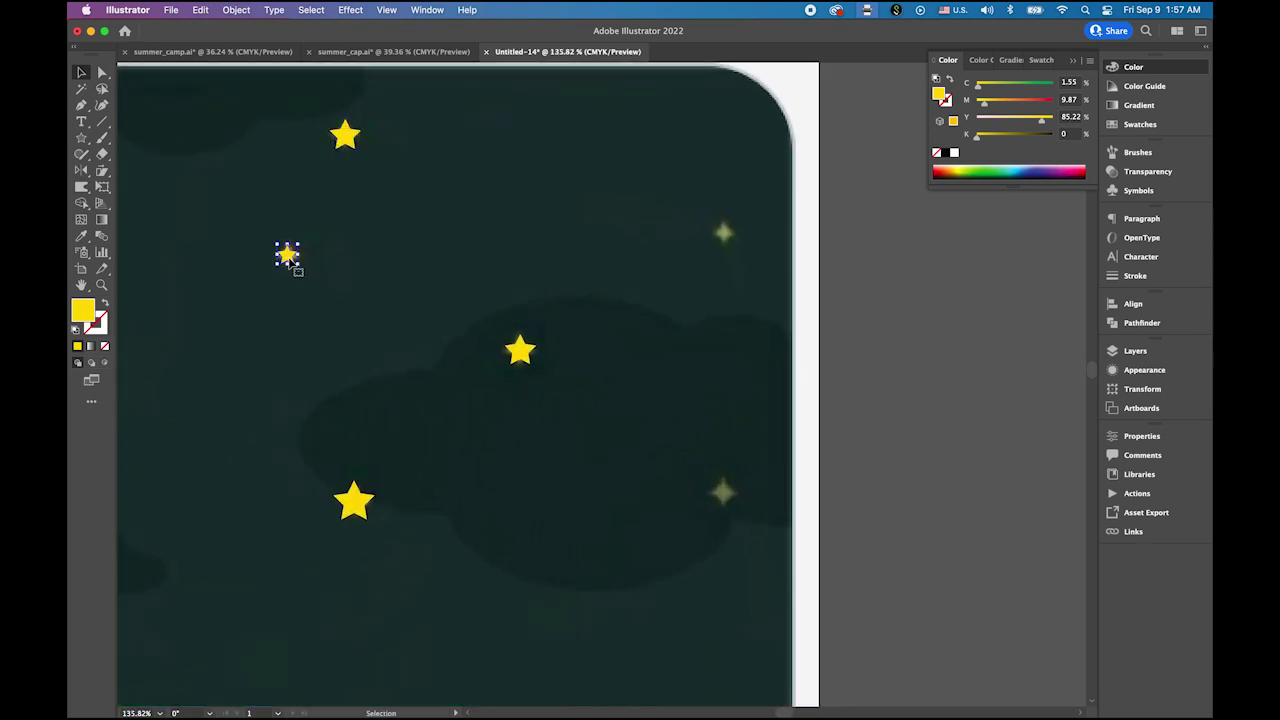
left_click_drag(290, 258, 723, 490)
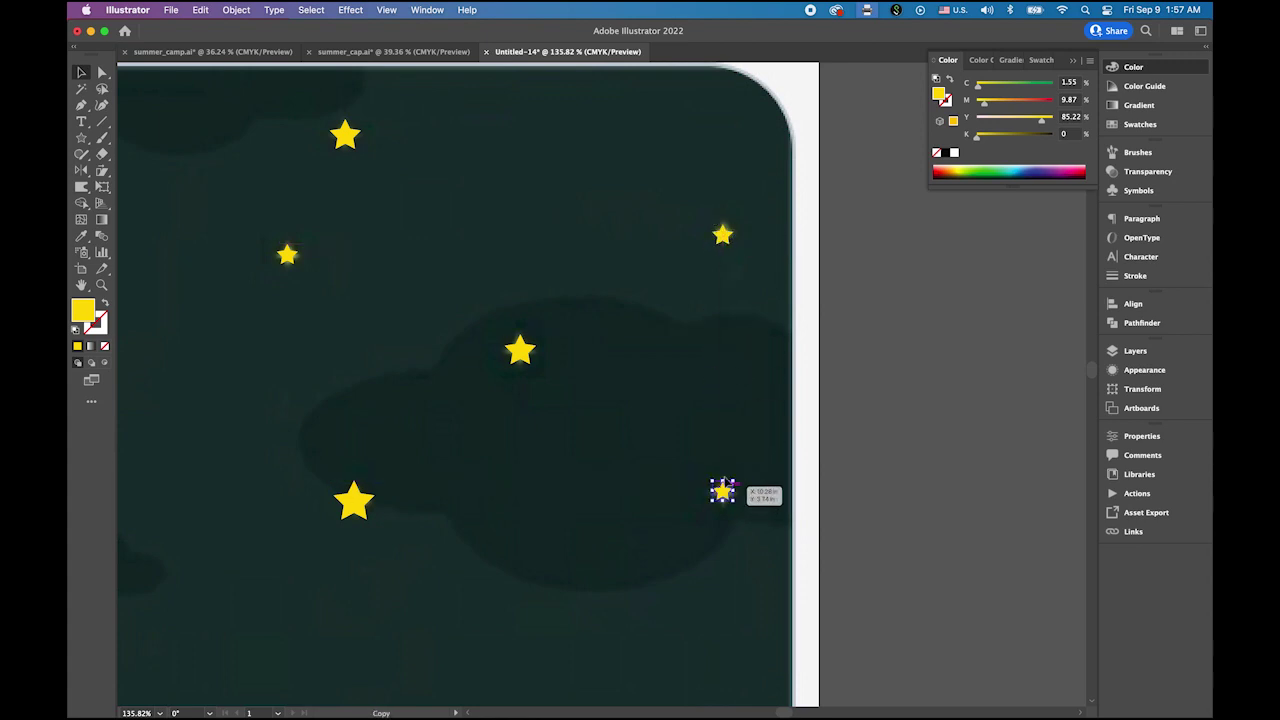
left_click(728, 240)
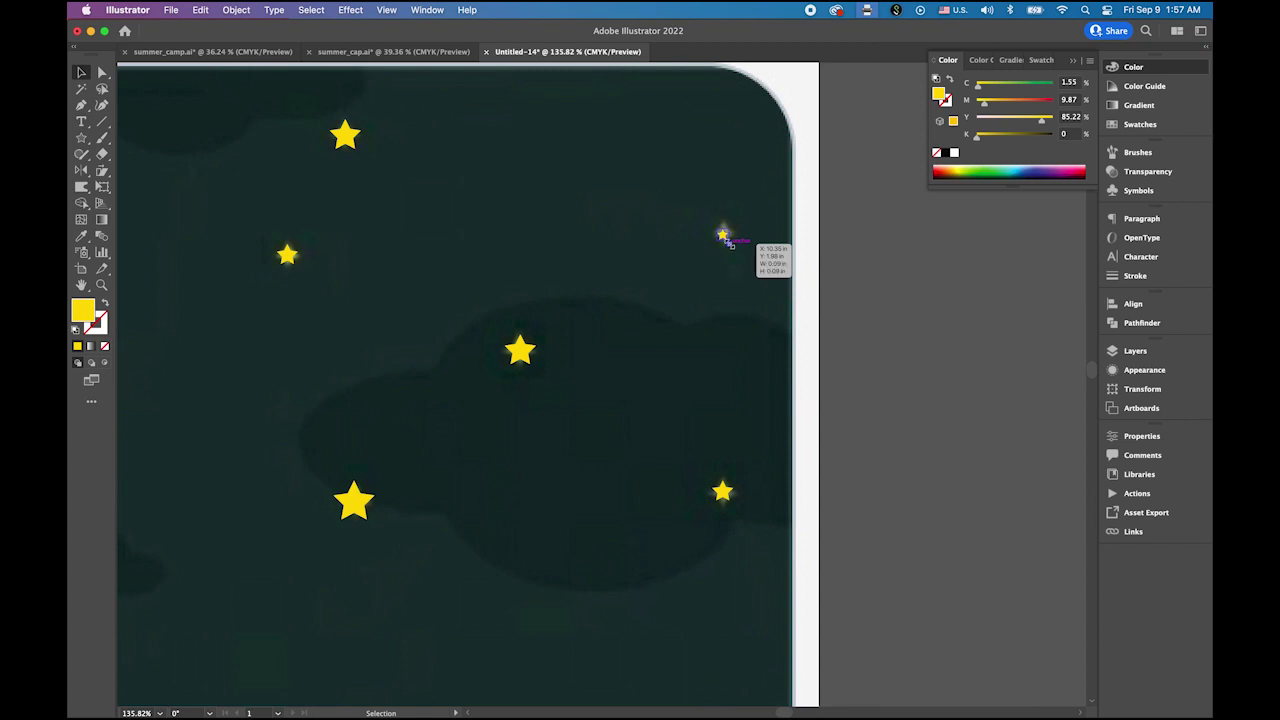
left_click(767, 299)
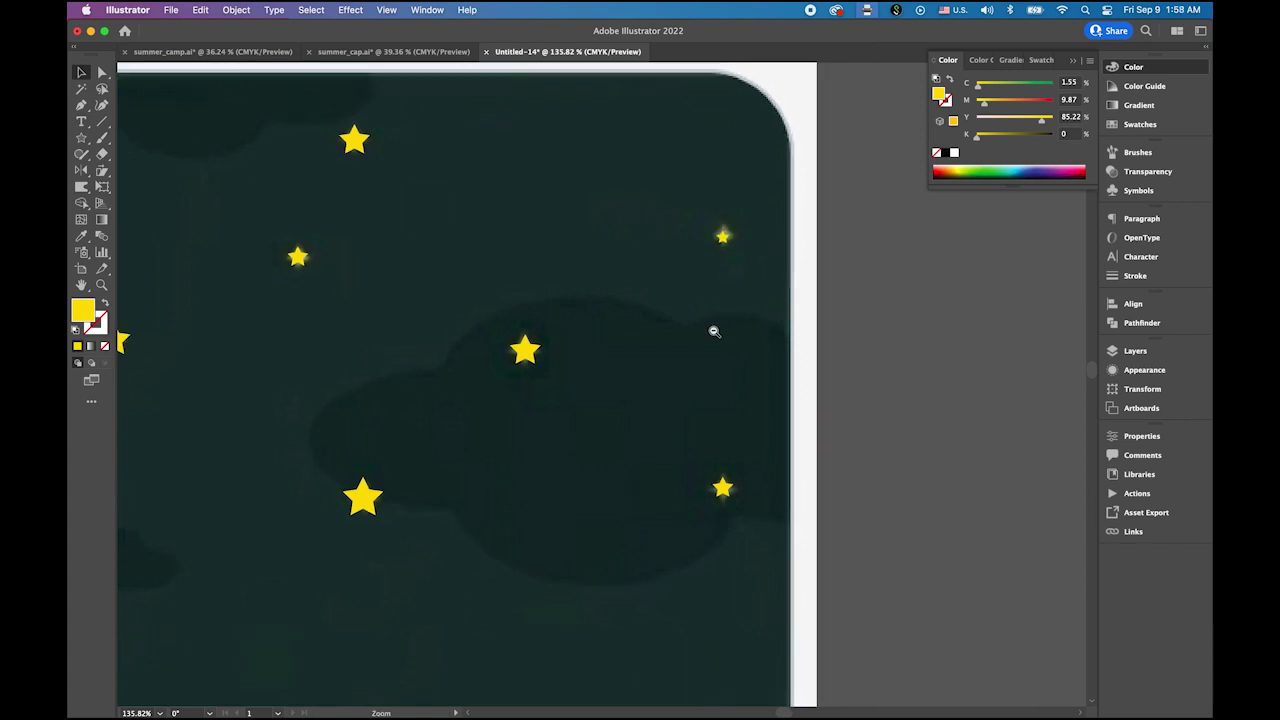
Show the clouds and dark_sky layers to check the moon and stars against the traced night sky.
scroll(714, 329, "down", 5)
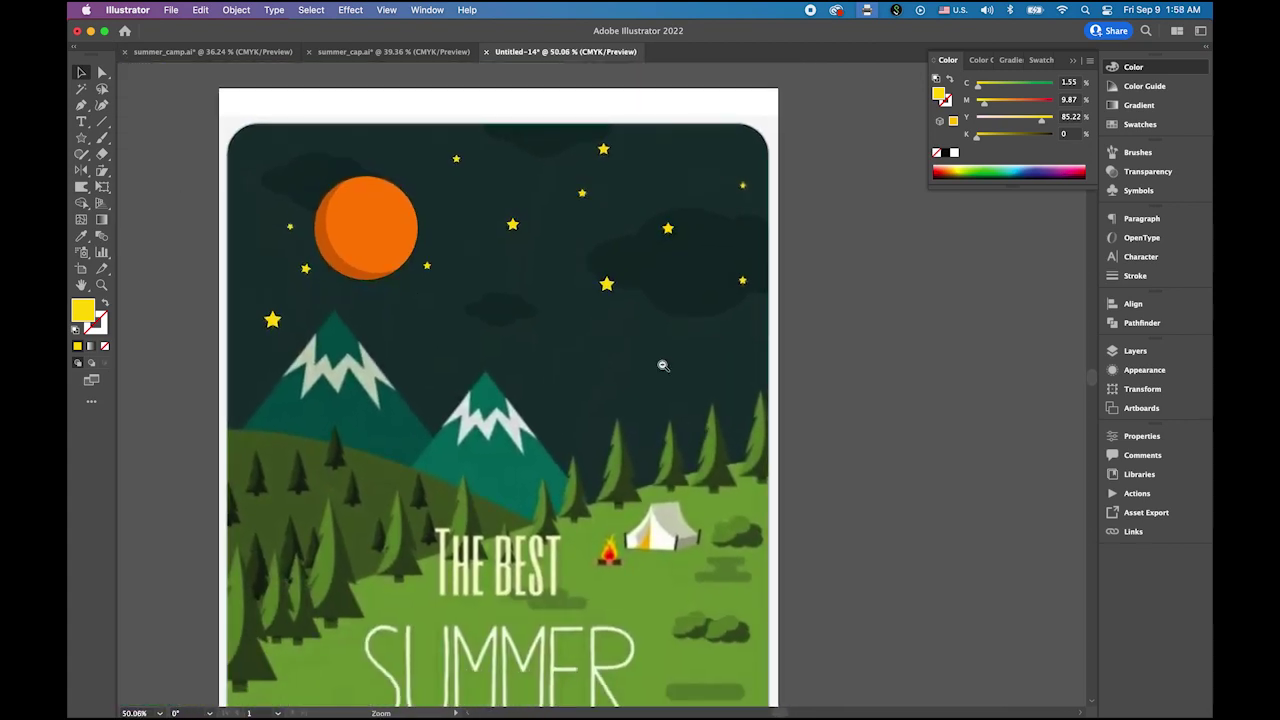
scroll(664, 363, "down", 1)
left_click_drag(636, 366, 686, 302)
left_click(1135, 352)
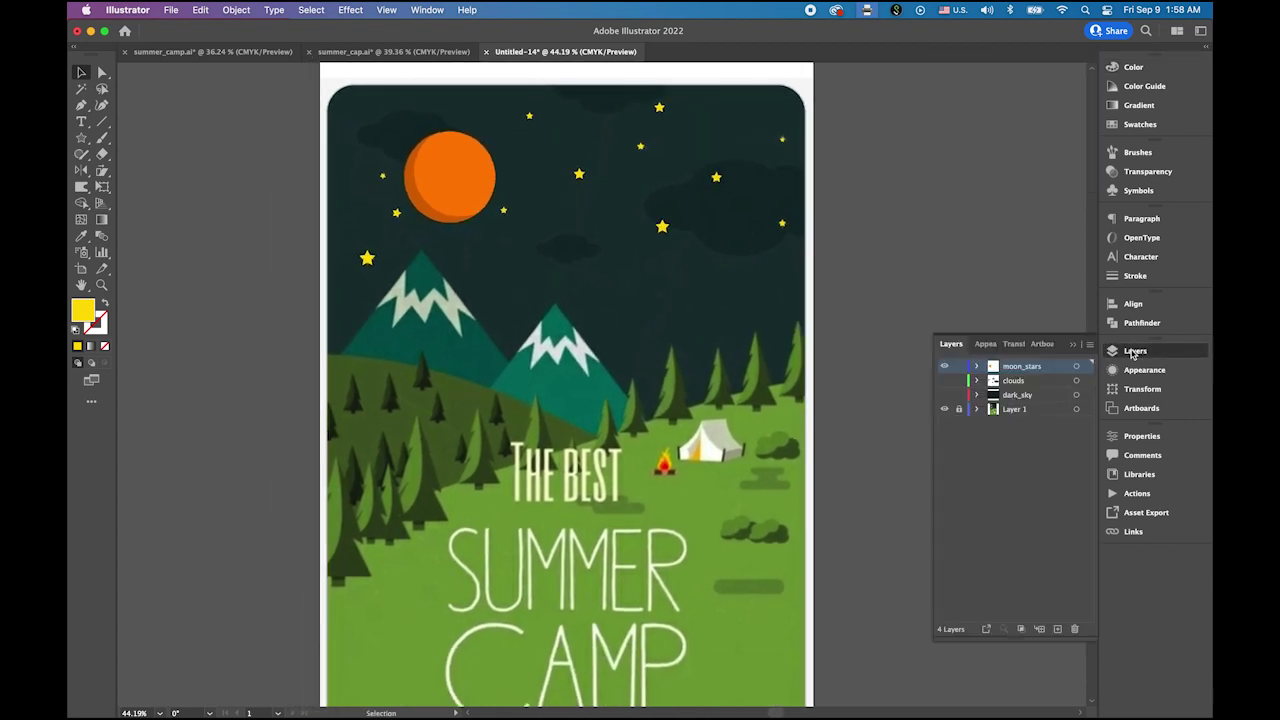
left_click(944, 381)
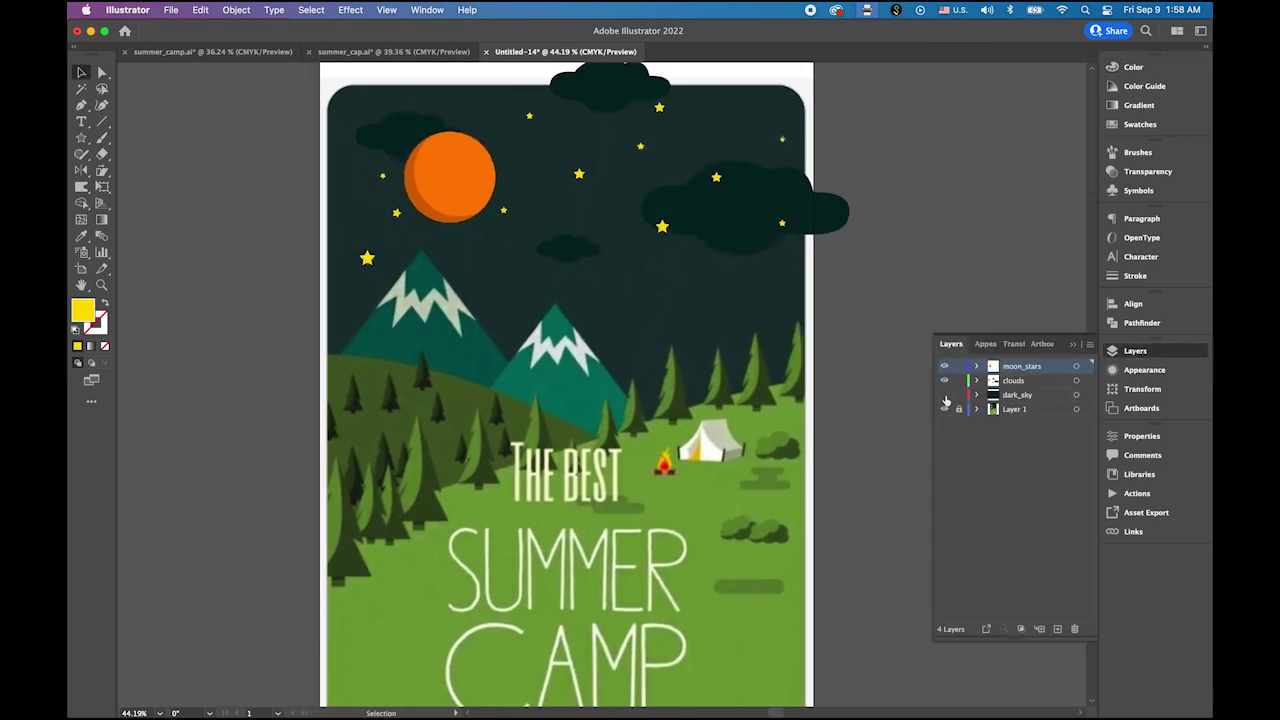
left_click(944, 395)
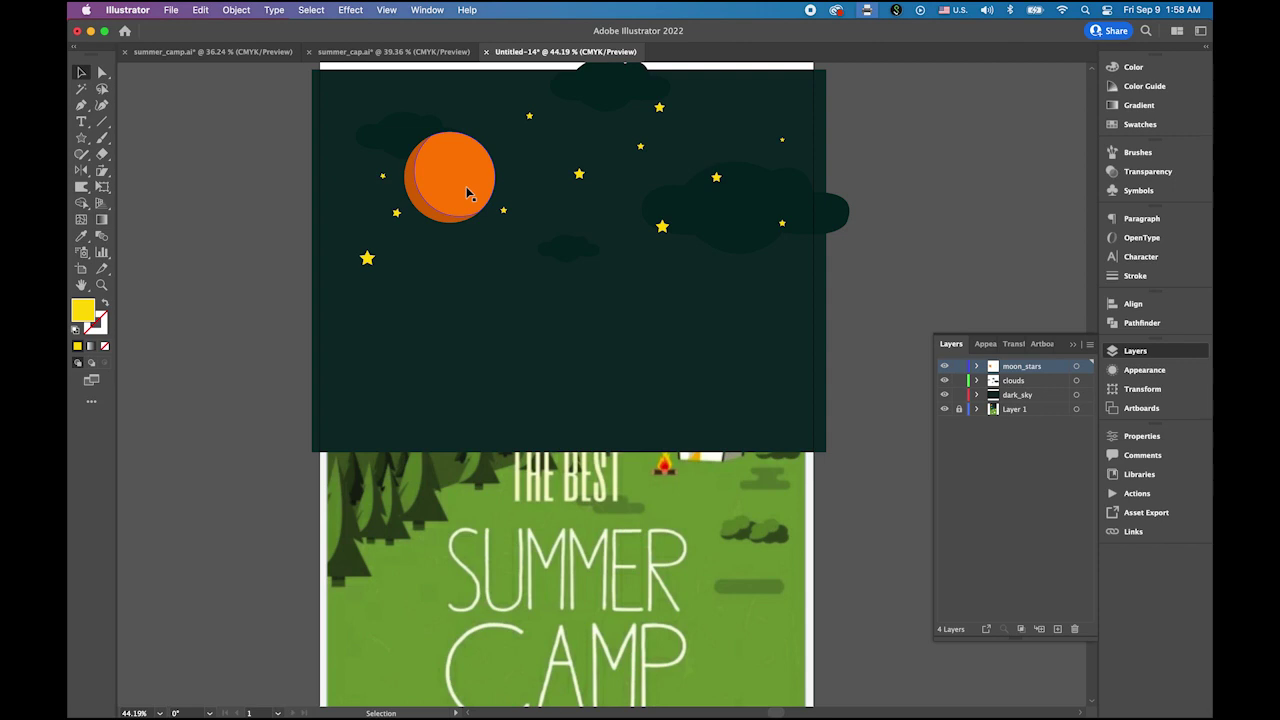
Hide the moon_stars, clouds and dark_sky layers, and add a new top layer named mtns.
left_click(944, 366)
left_click(944, 380)
left_click(944, 396)
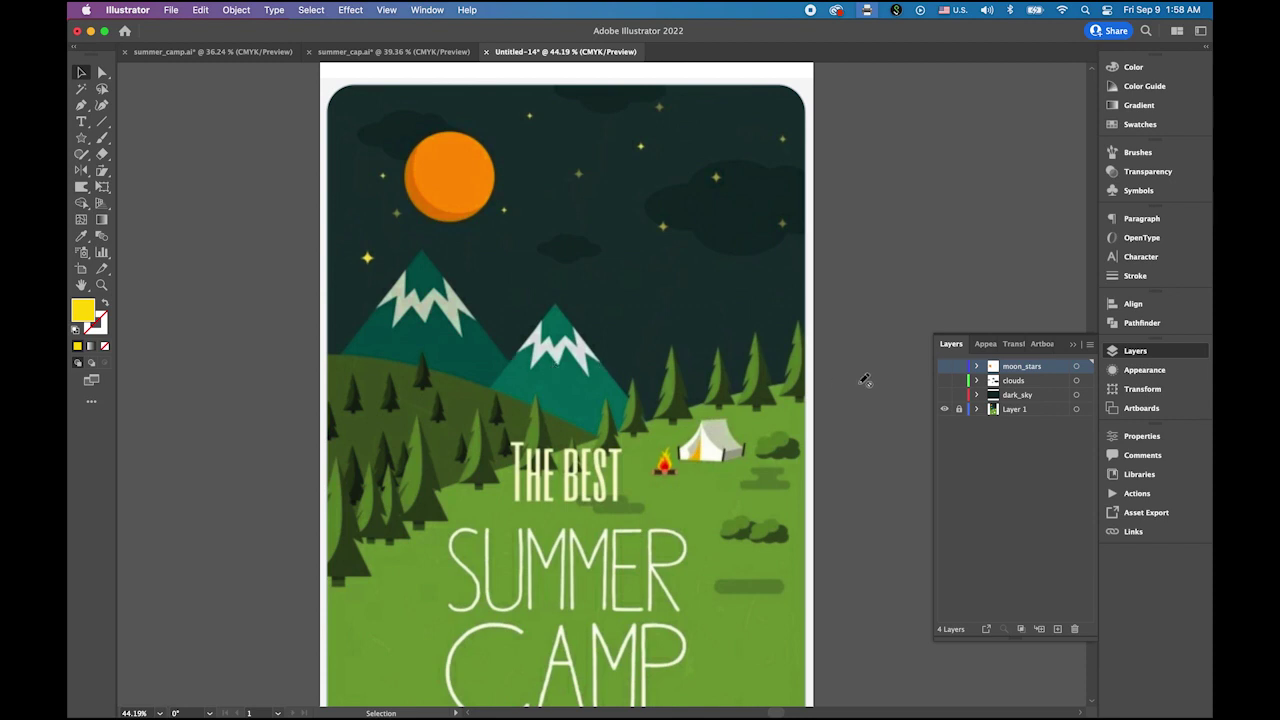
left_click(1057, 629)
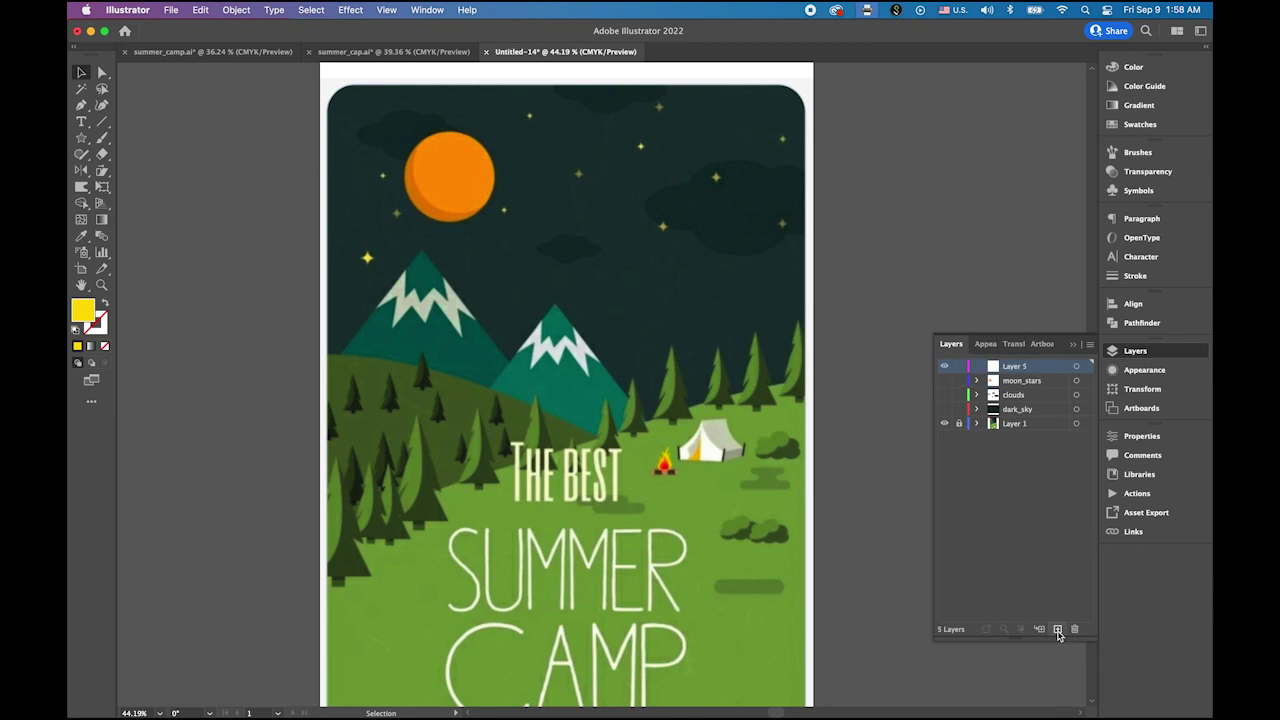
double_click(1015, 367)
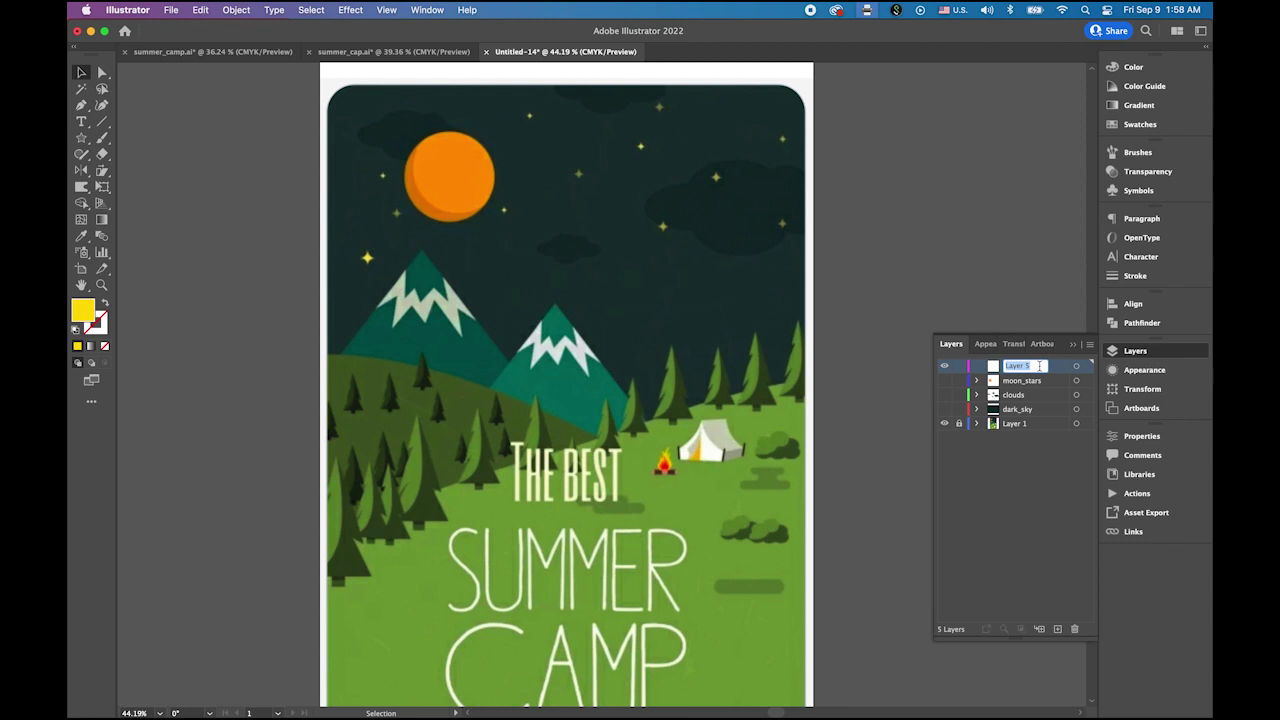
type("mtns")
key("Return")
Reset the drawing colors to defaults and remove the fill, keeping only the black stroke, for tracing the mountains.
key("space")
left_click_drag(382, 283, 498, 321)
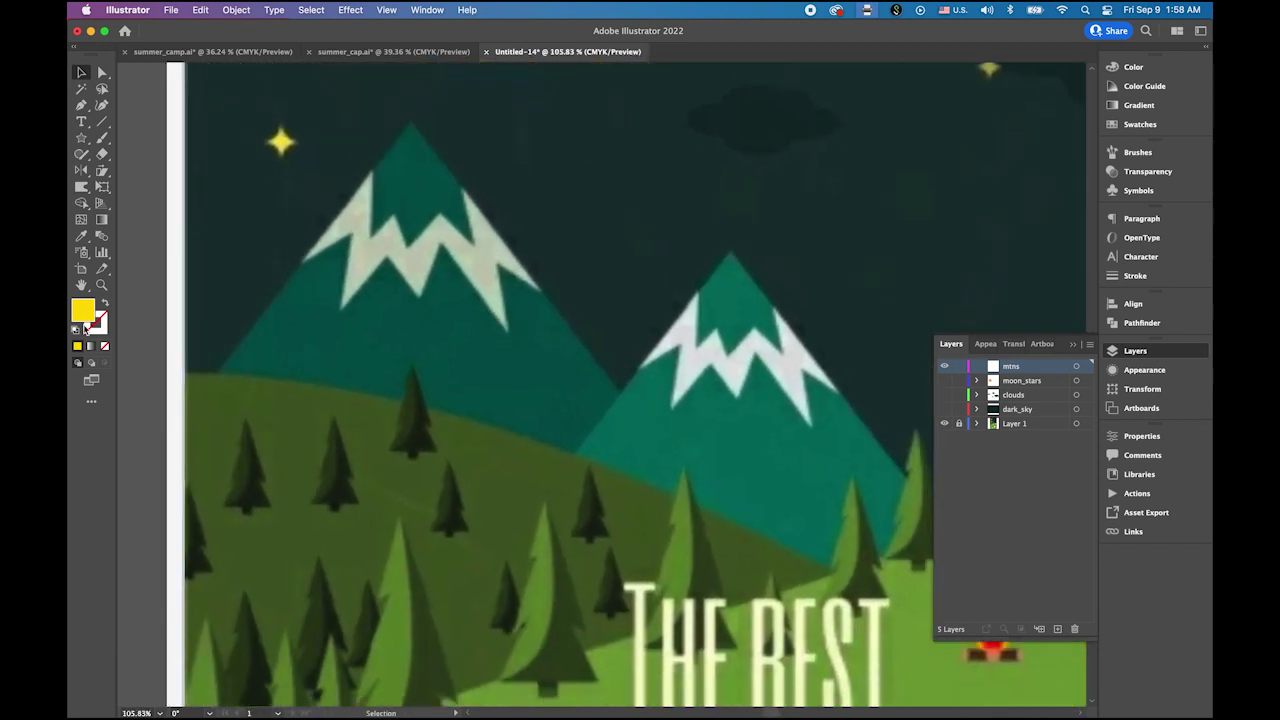
left_click(76, 329)
left_click(105, 347)
left_click(102, 331)
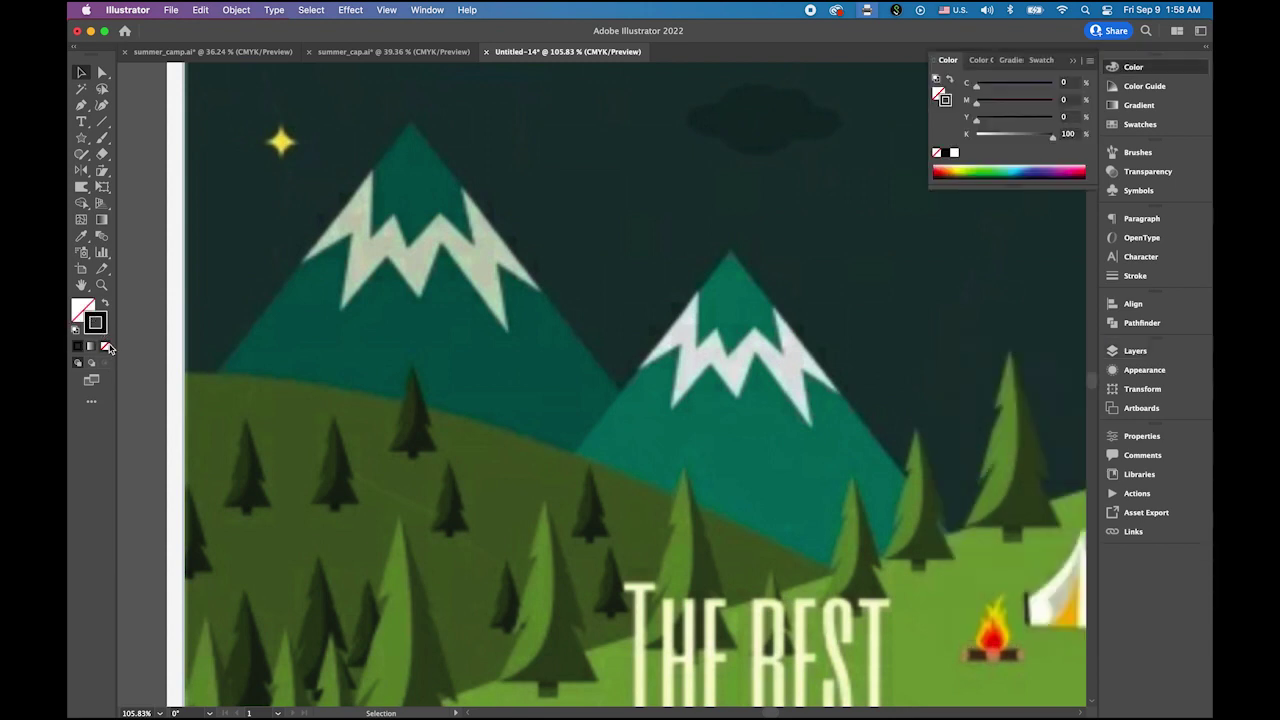
Trace the left mountain with the Pen tool as a closed triangle from its peak, extending the base corners below the hill line.
left_click(83, 107)
key("super+space")
left_click_drag(625, 350, 586, 323)
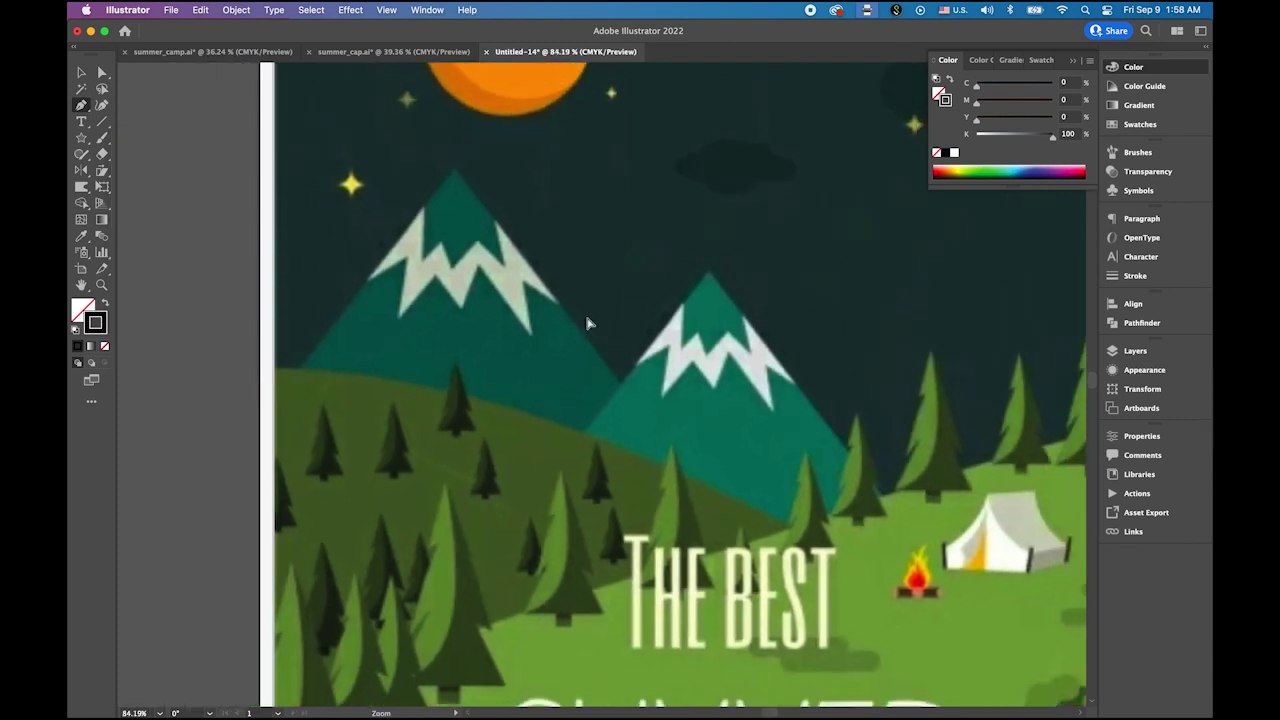
left_click(455, 172)
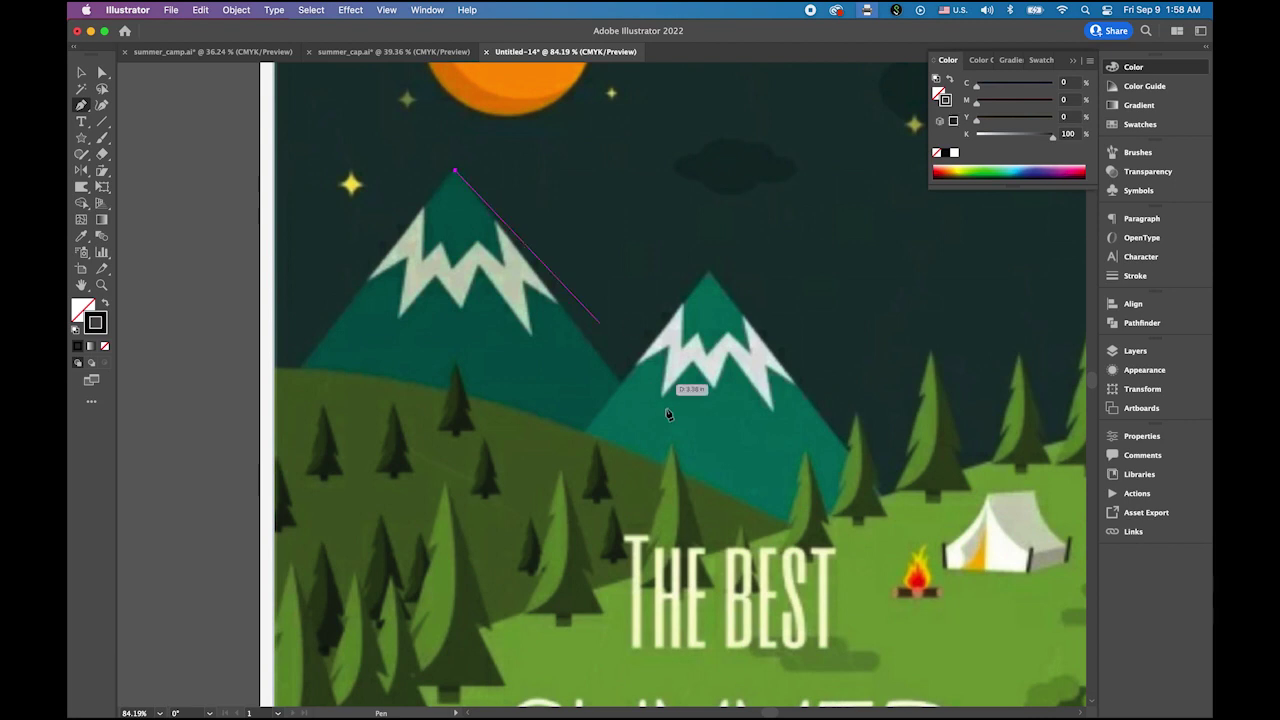
left_click(751, 552)
left_click(249, 441)
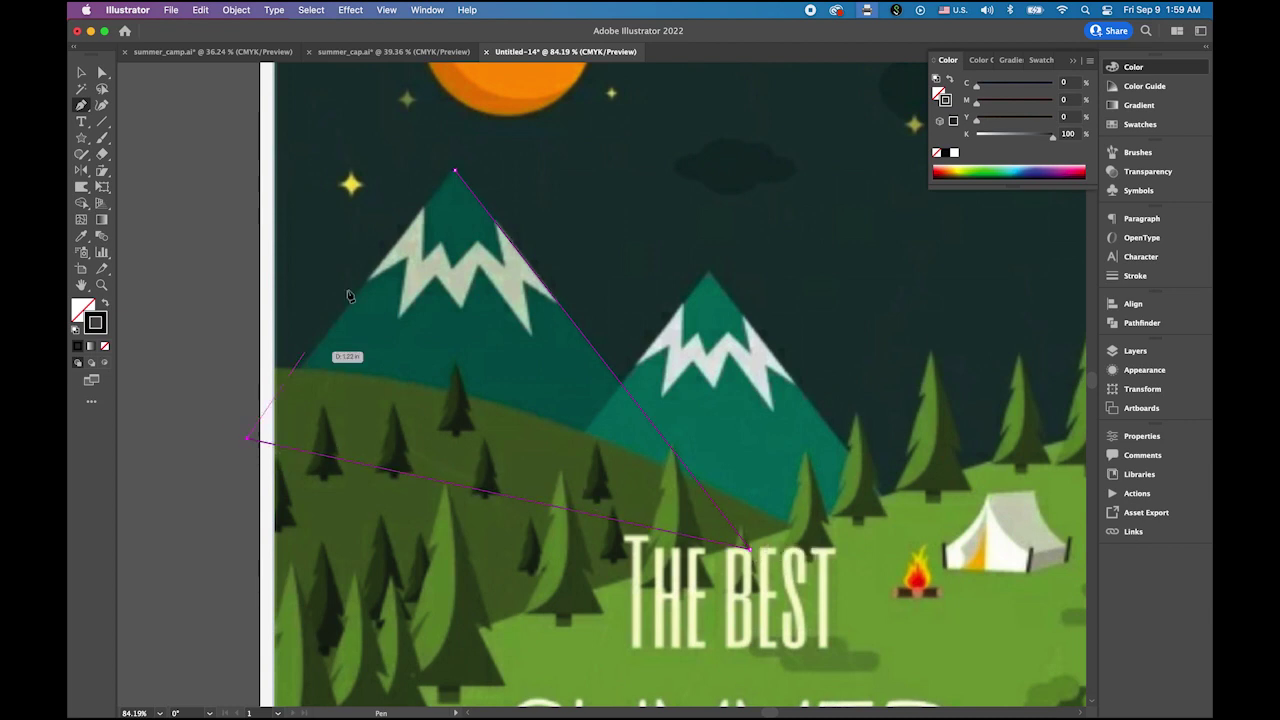
left_click(454, 175)
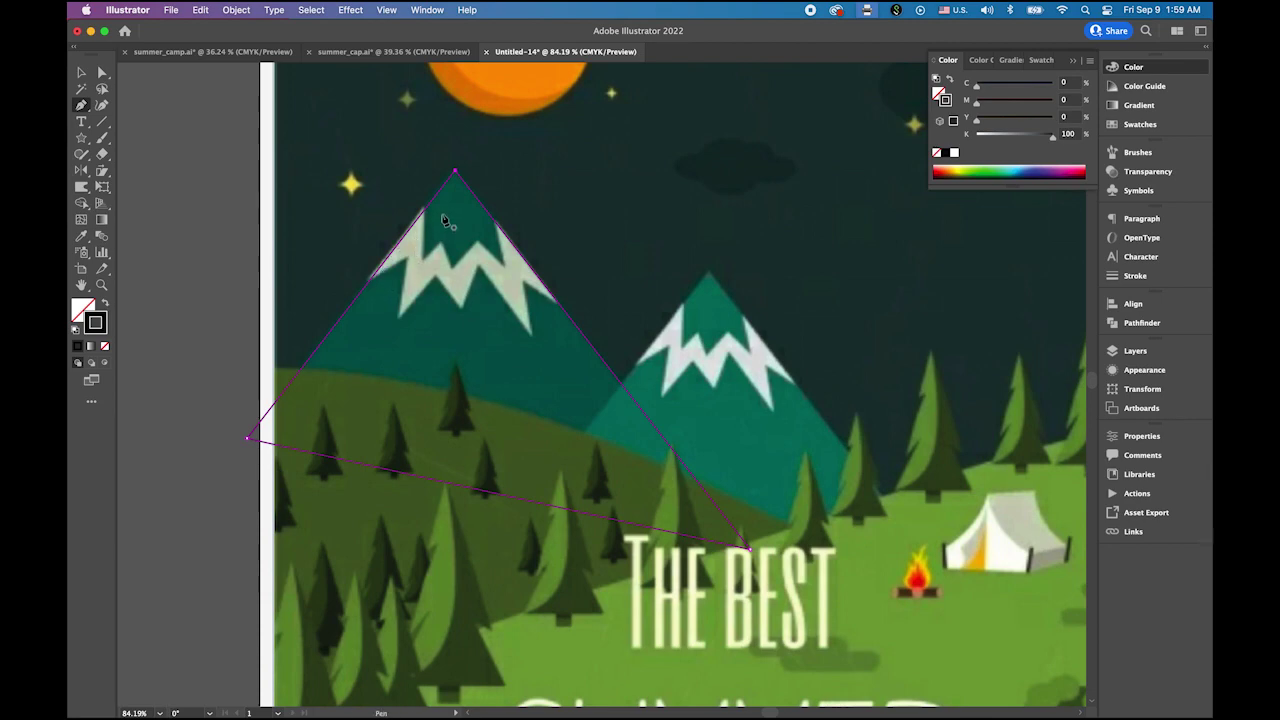
Trace the left mountain's zigzag snowcap with the Pen tool as a closed path running along both slopes.
key("super+space")
left_click_drag(423, 206, 623, 334)
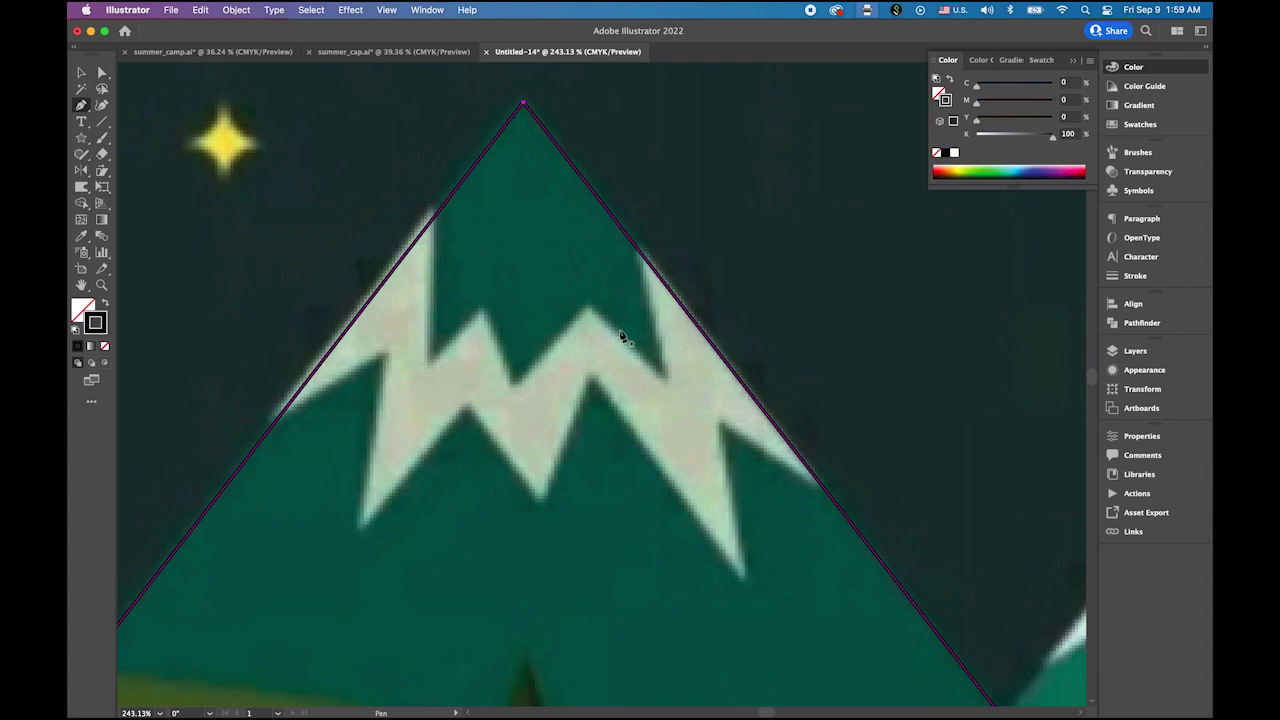
left_click(435, 216)
left_click(431, 362)
left_click(435, 218)
left_click(434, 219)
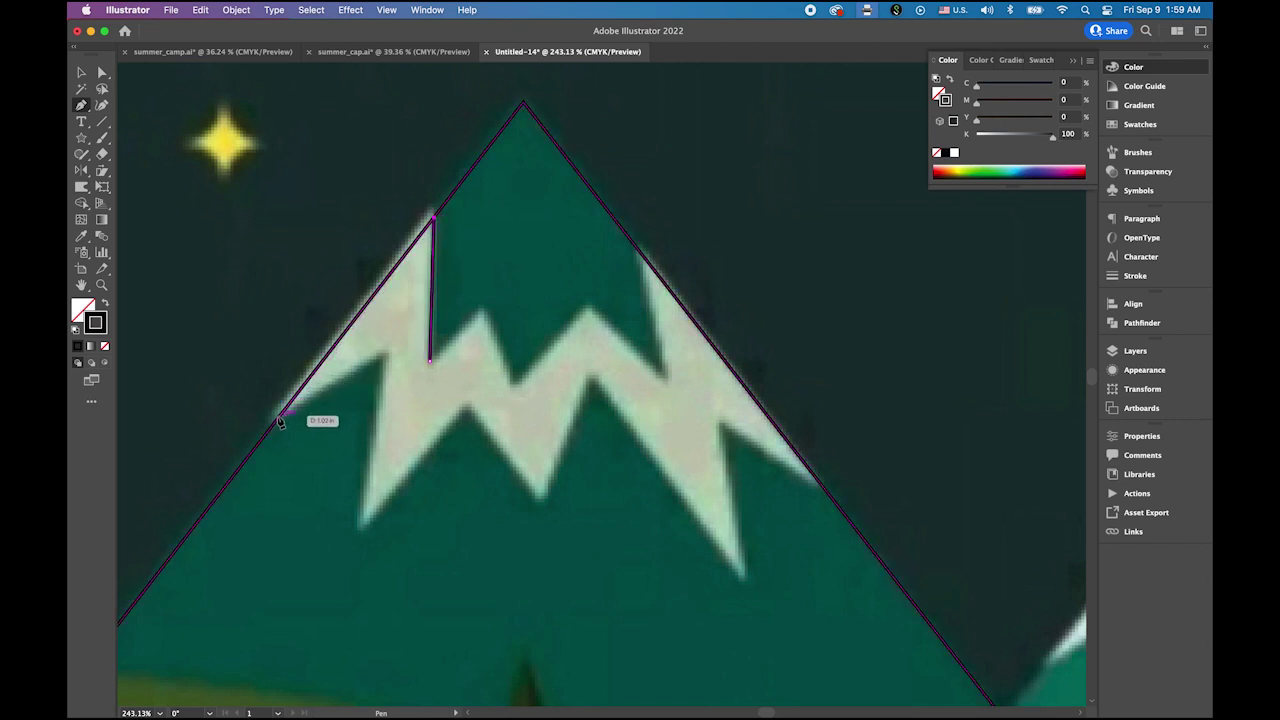
left_click(278, 417)
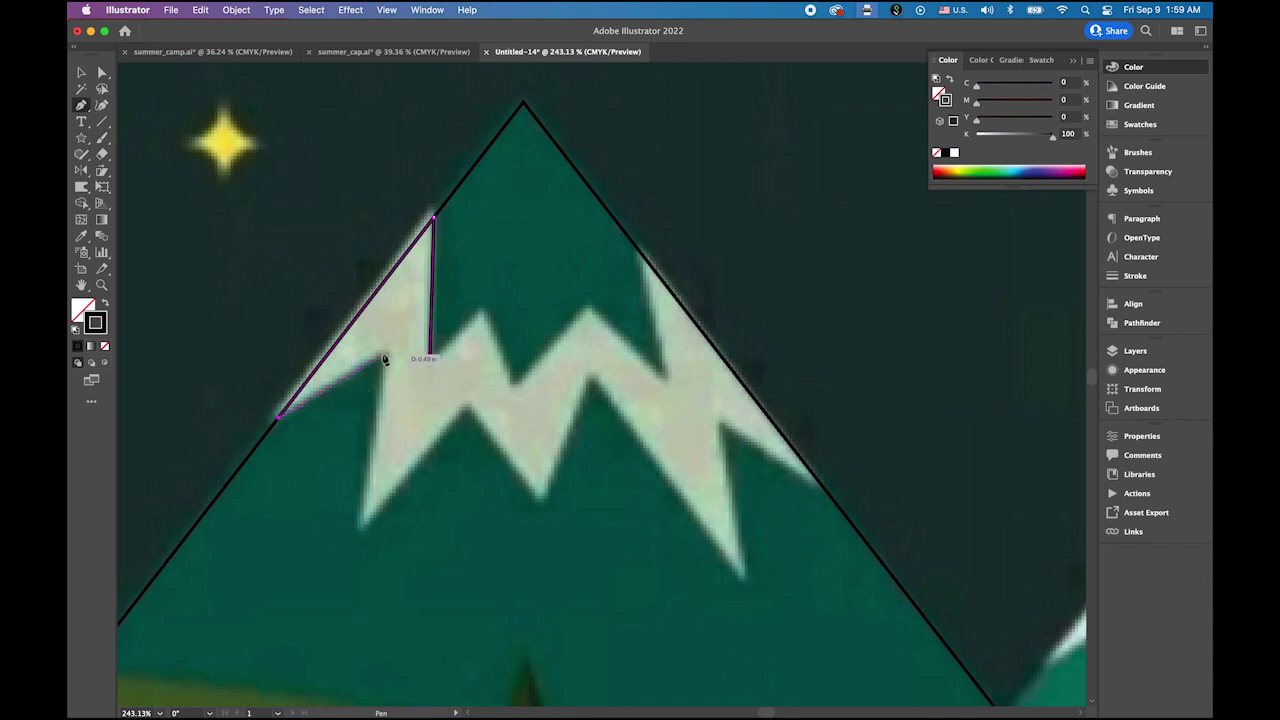
left_click(385, 357)
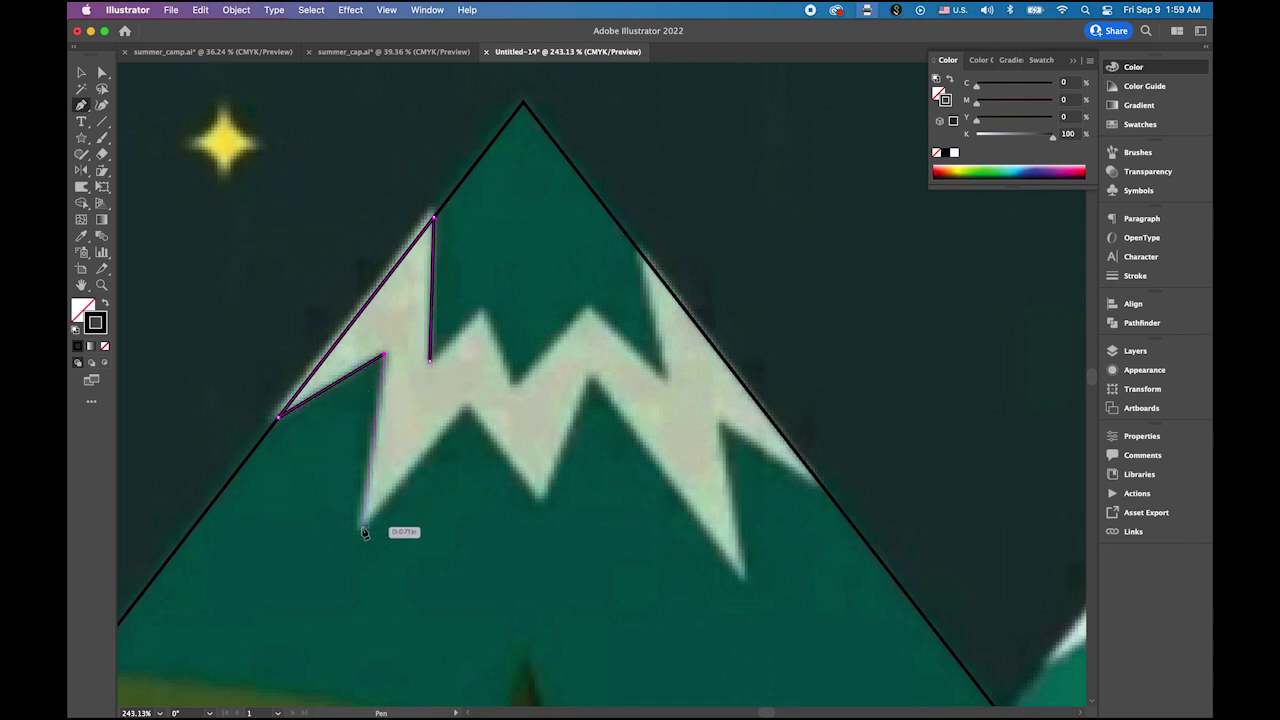
left_click(362, 525)
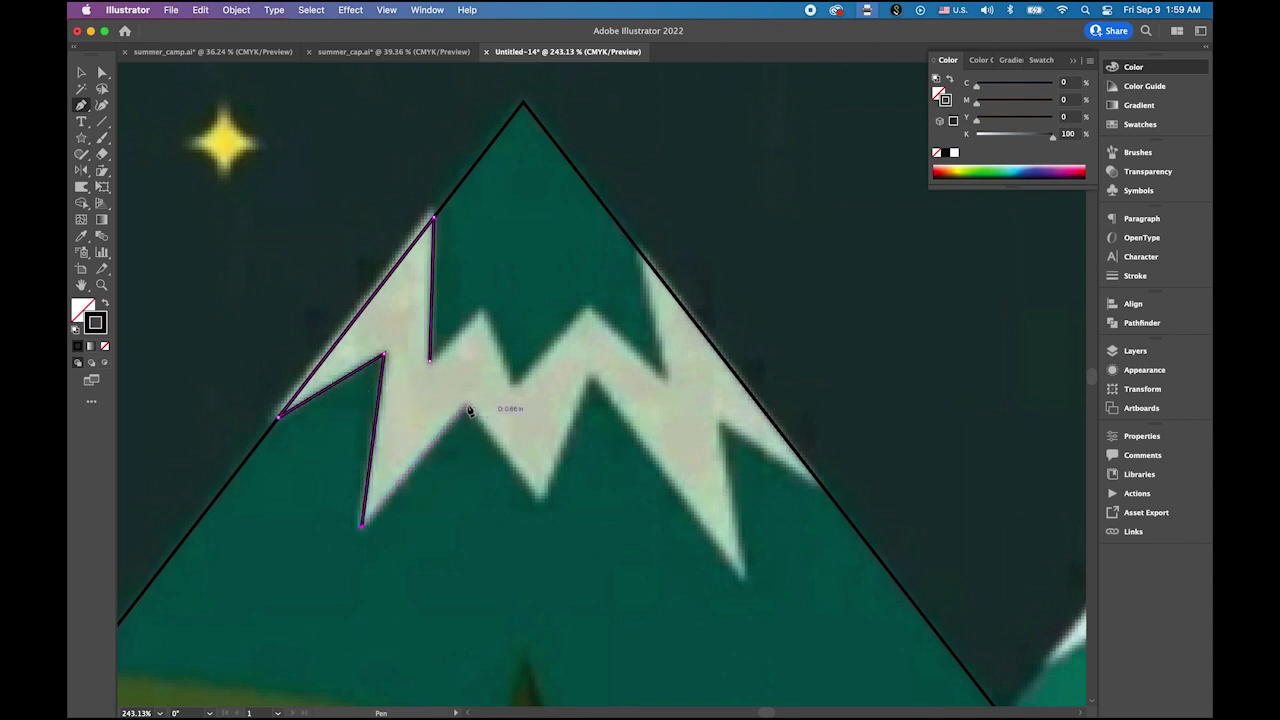
left_click(466, 405)
left_click(540, 498)
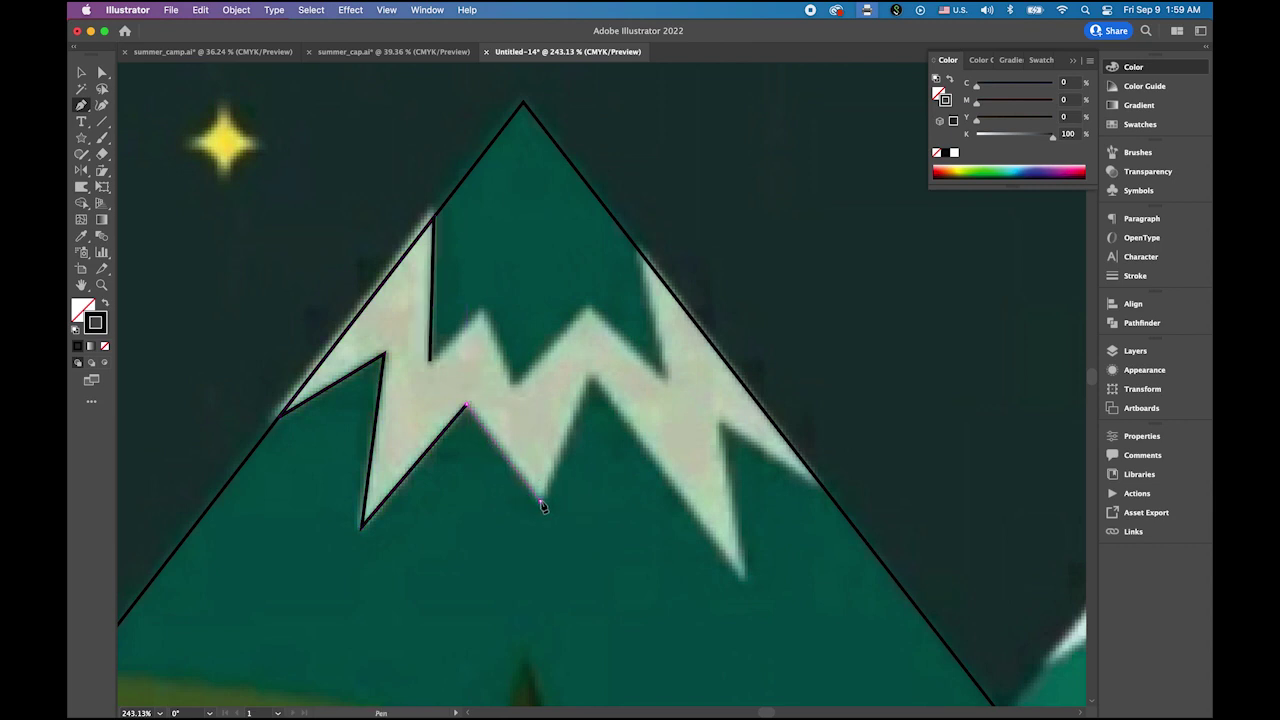
left_click(588, 378)
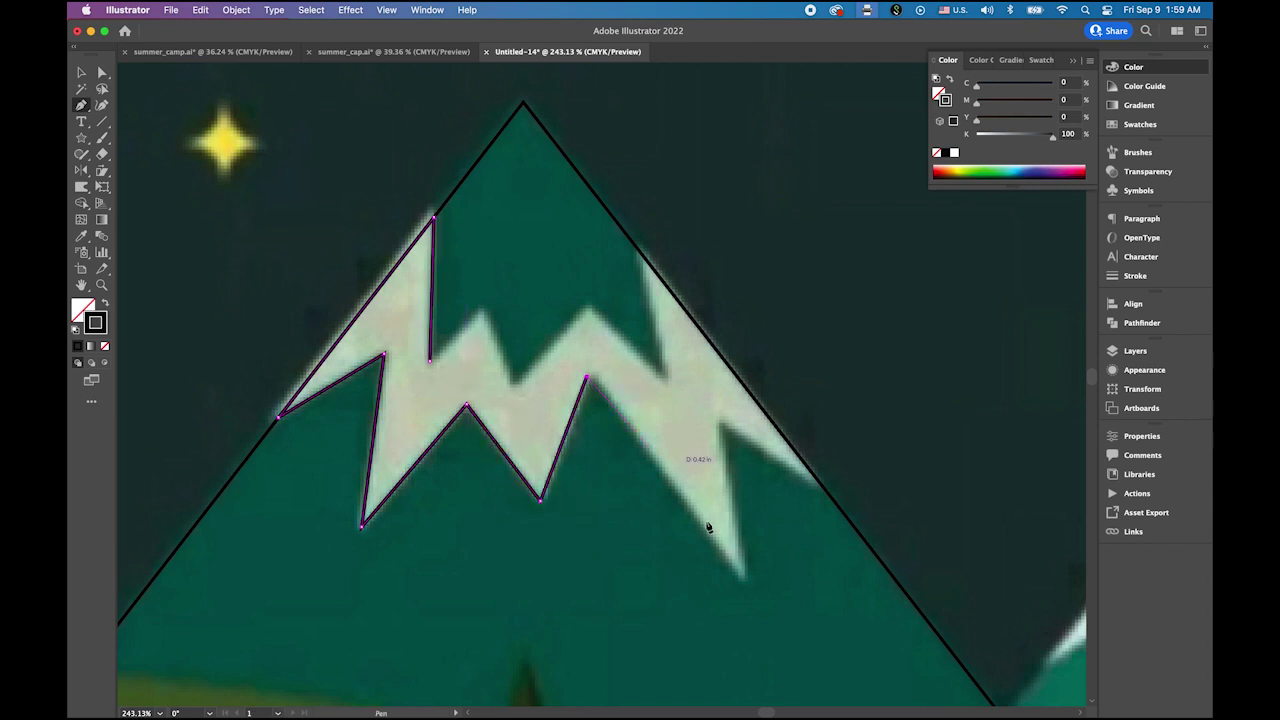
left_click(741, 576)
left_click(718, 424)
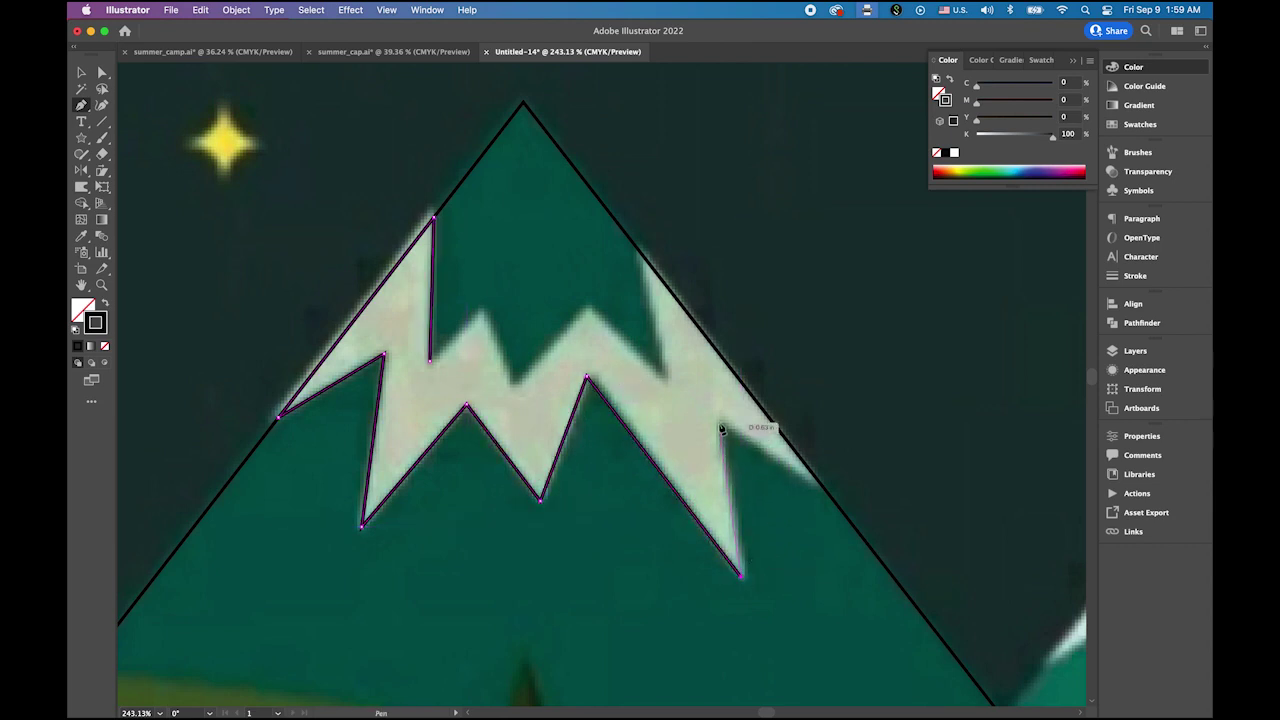
left_click(824, 488)
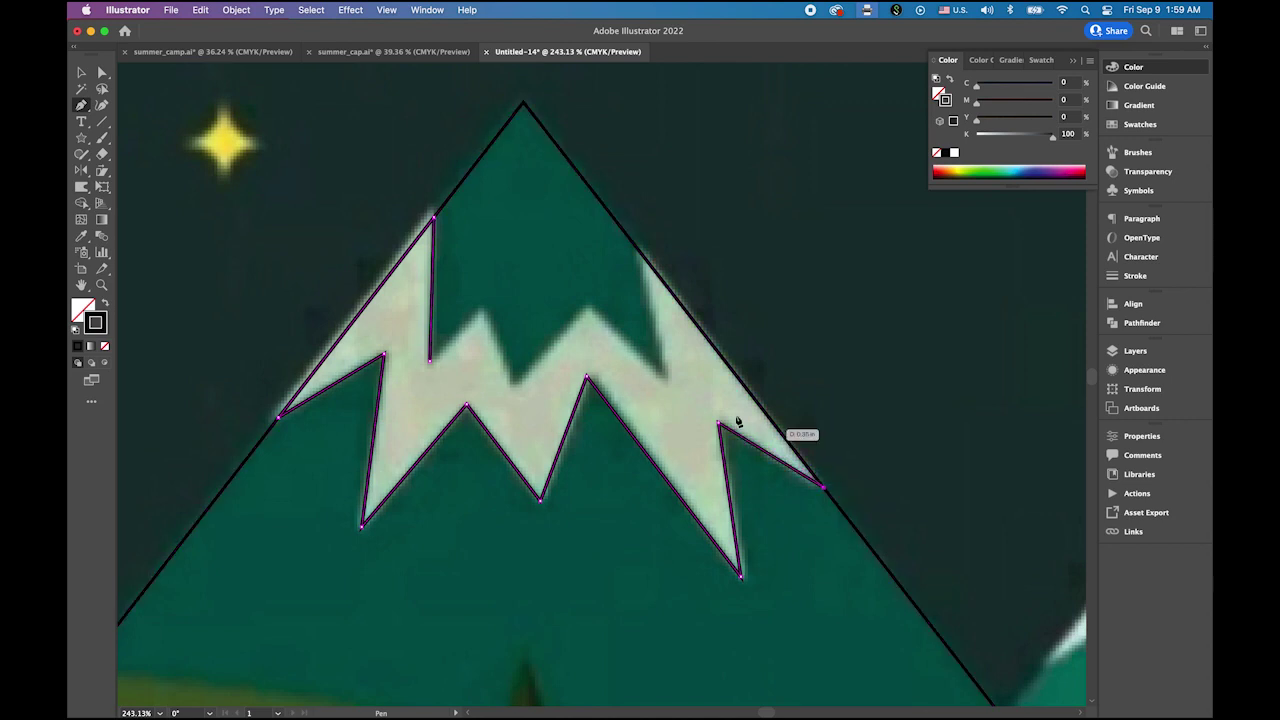
left_click(638, 250)
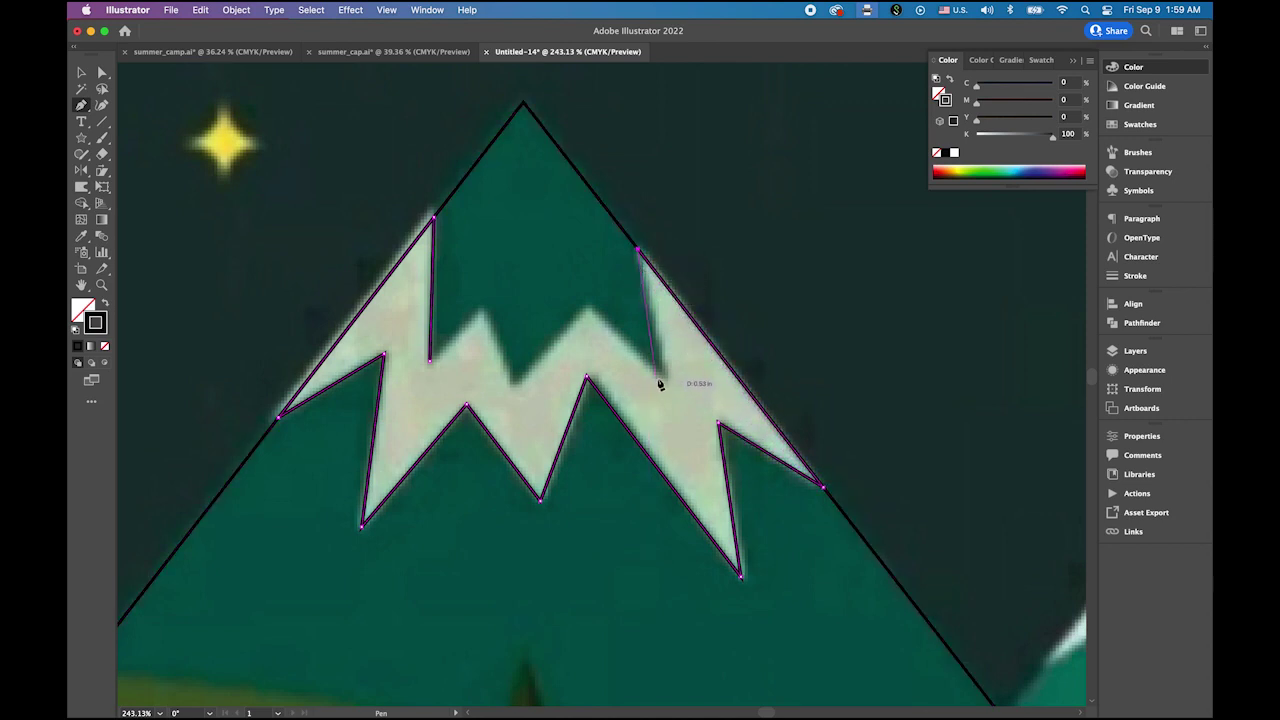
left_click(662, 378)
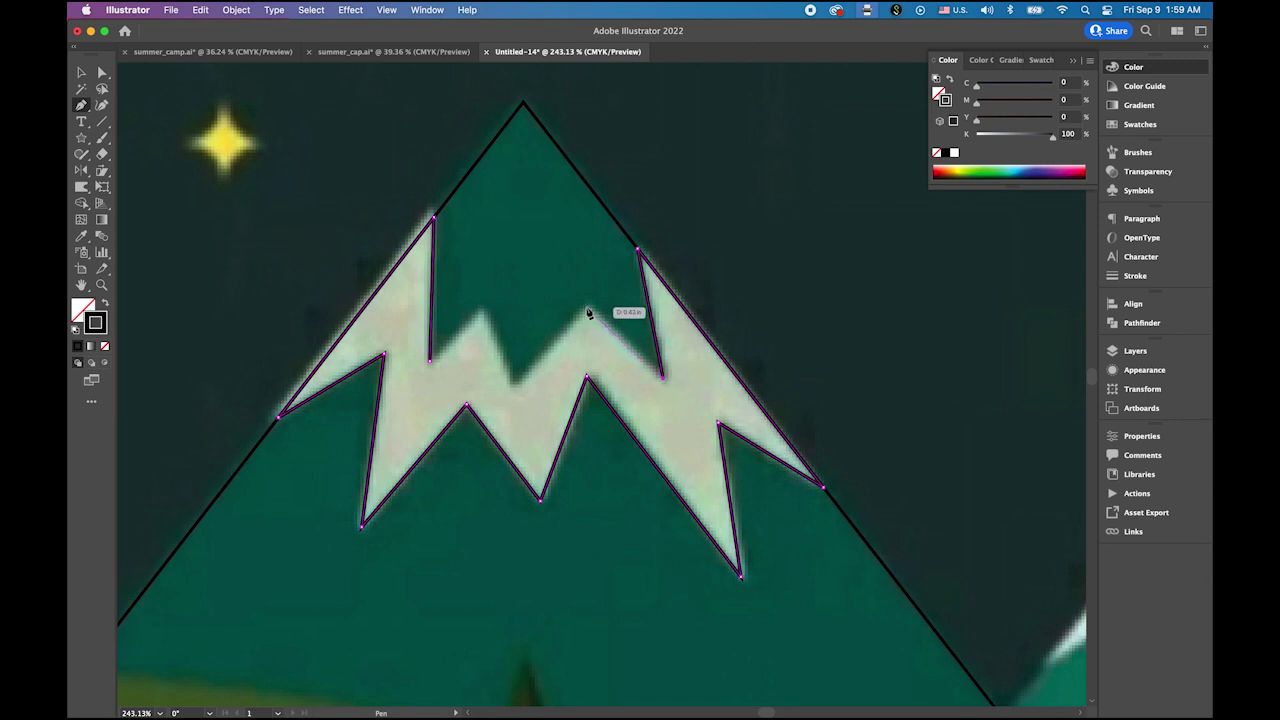
left_click(586, 308)
left_click(514, 383)
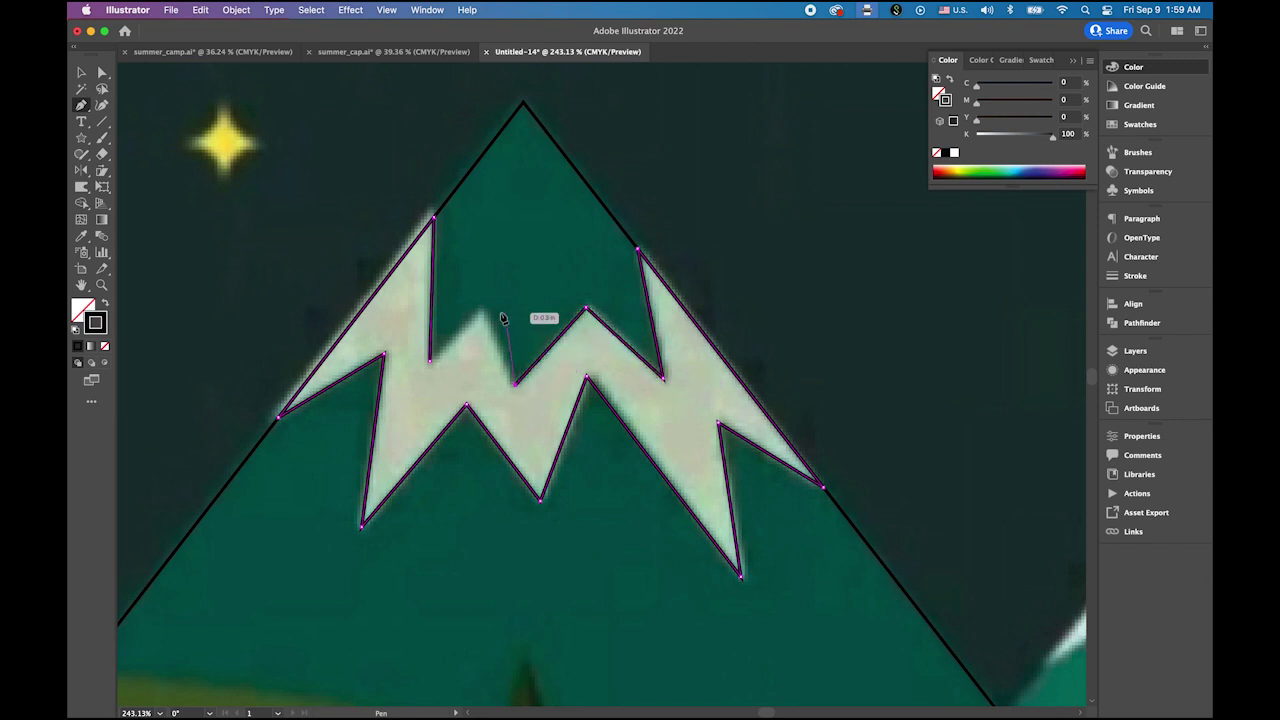
left_click(482, 312)
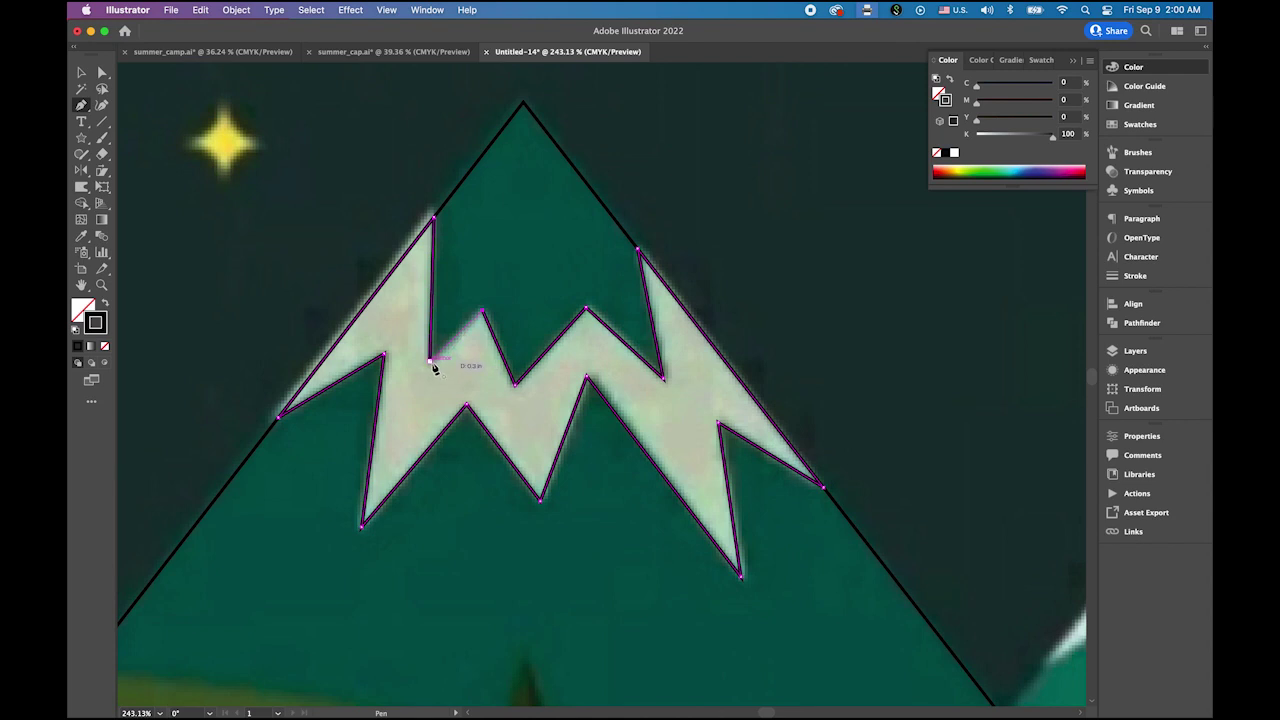
left_click(431, 362)
left_click(81, 72)
left_click(413, 133)
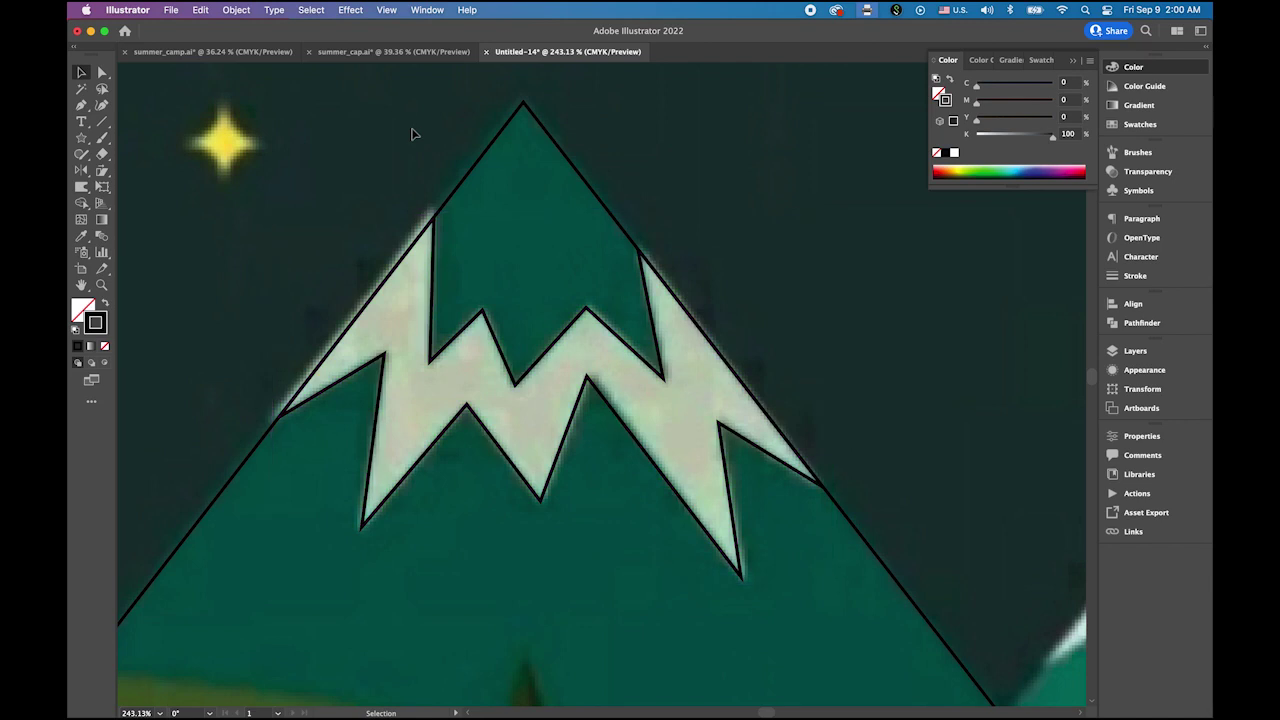
Give the left mountain's snowcap the default white fill and remove its stroke.
left_click(431, 314)
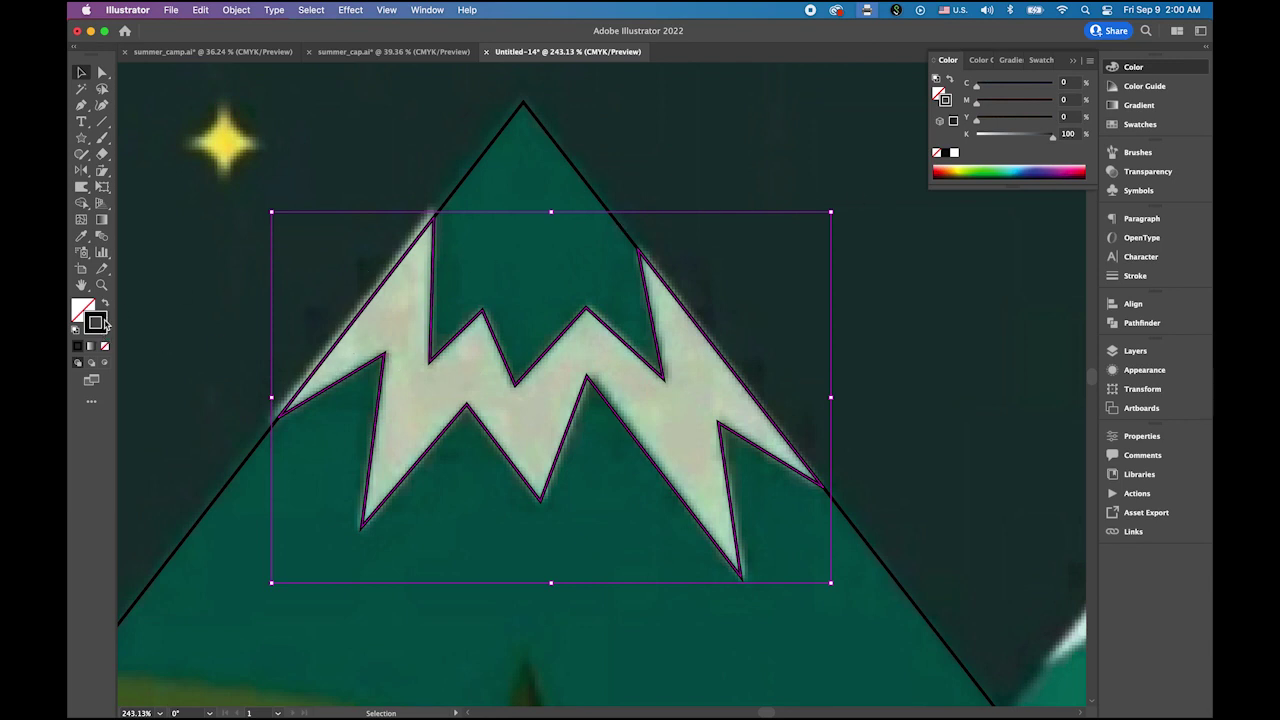
left_click(76, 330)
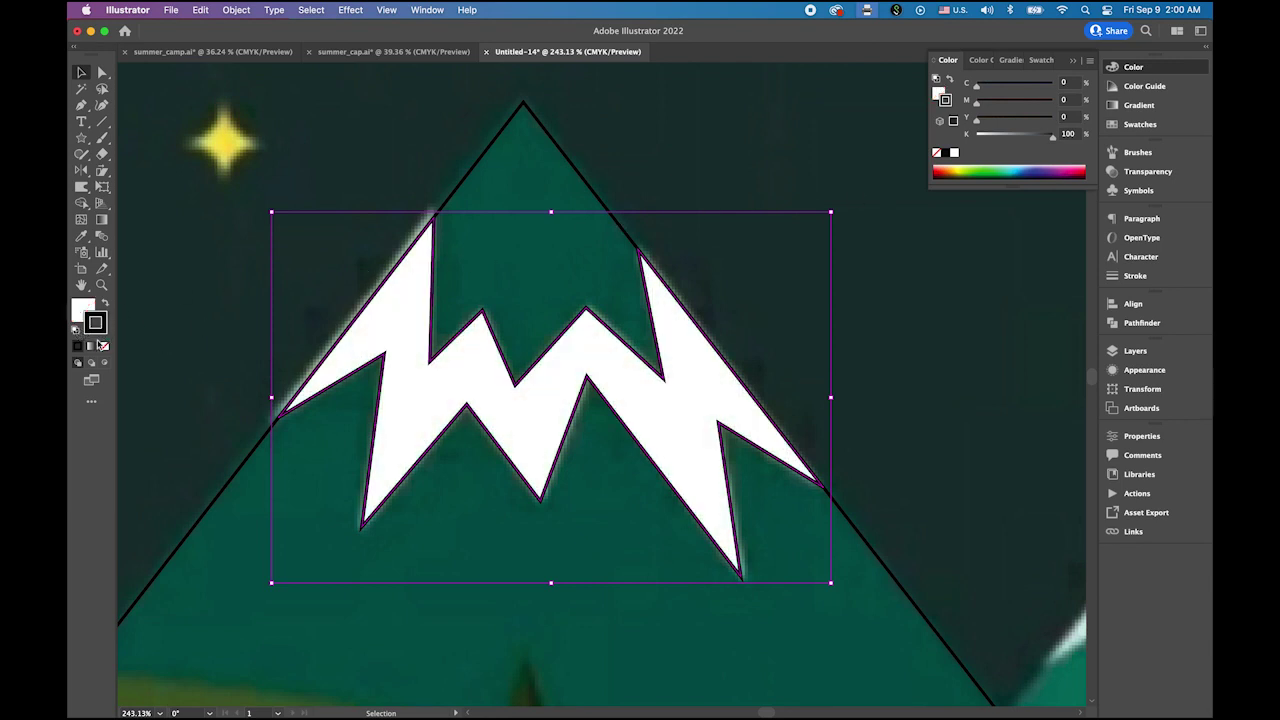
left_click(104, 346)
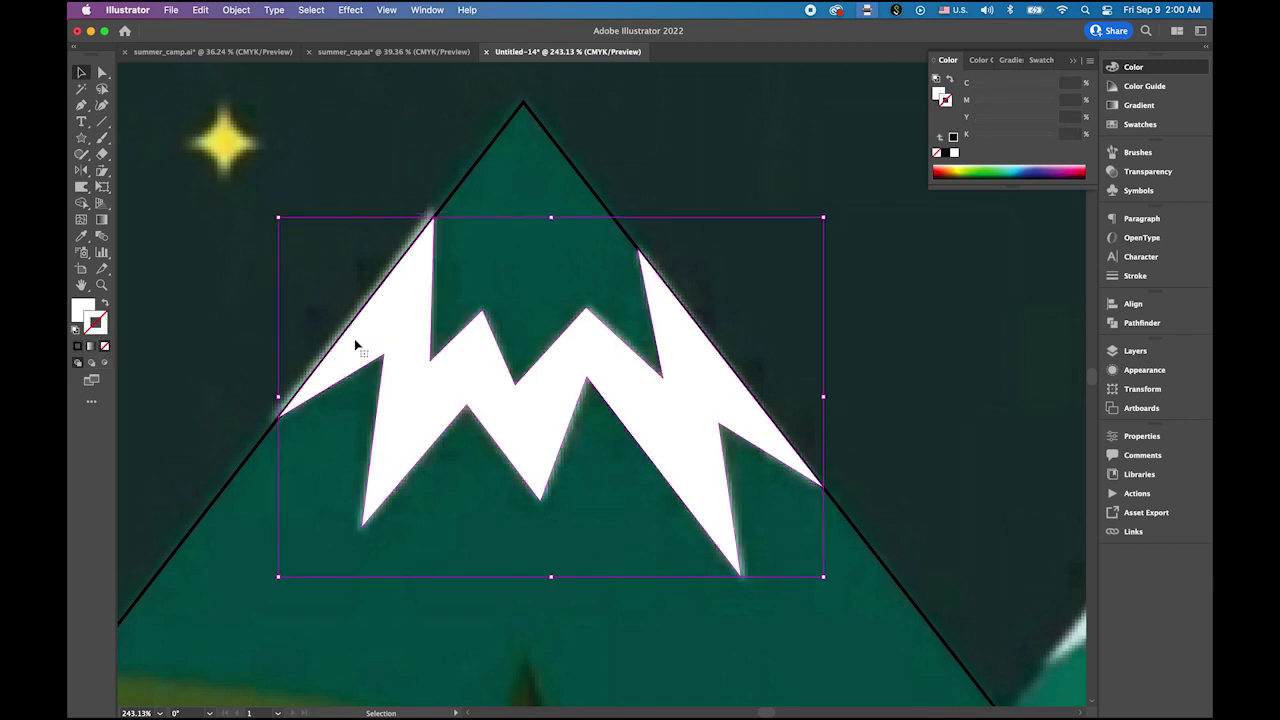
Fill the left mountain triangle with the dark green sampled from the template's mountain, without a stroke.
left_click(510, 131)
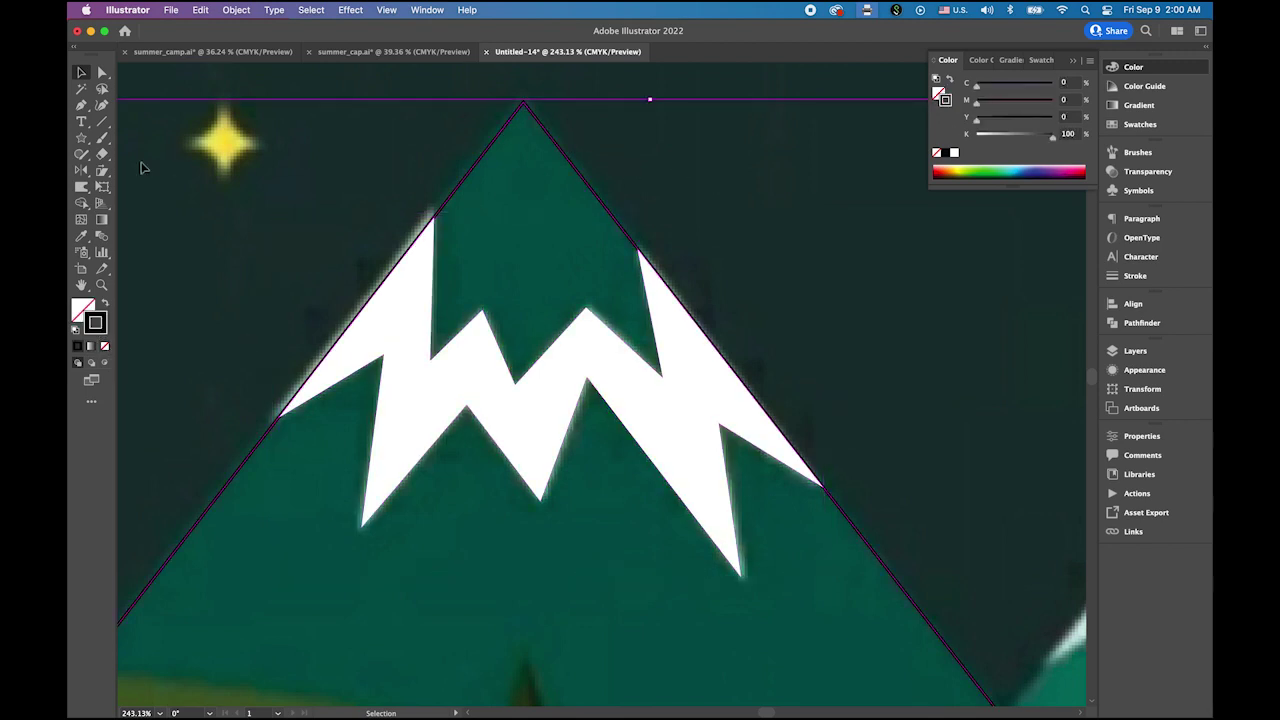
left_click(81, 235)
left_click(541, 214)
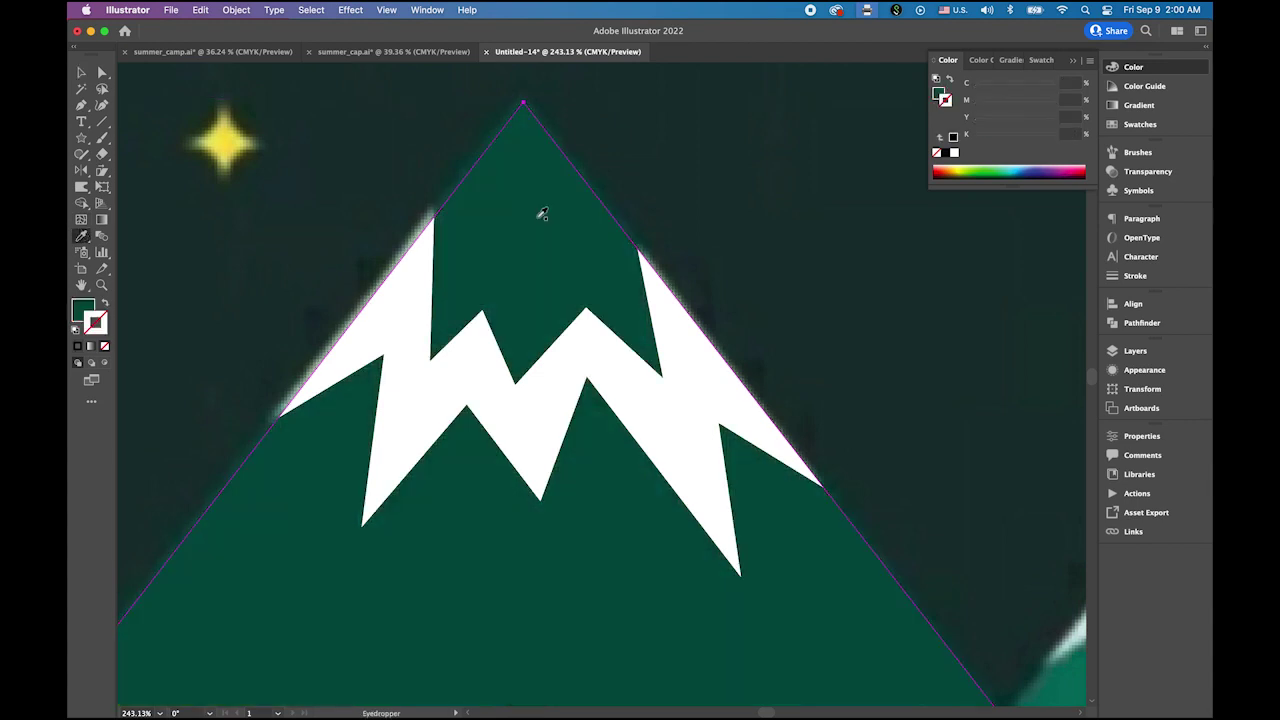
left_click(82, 73)
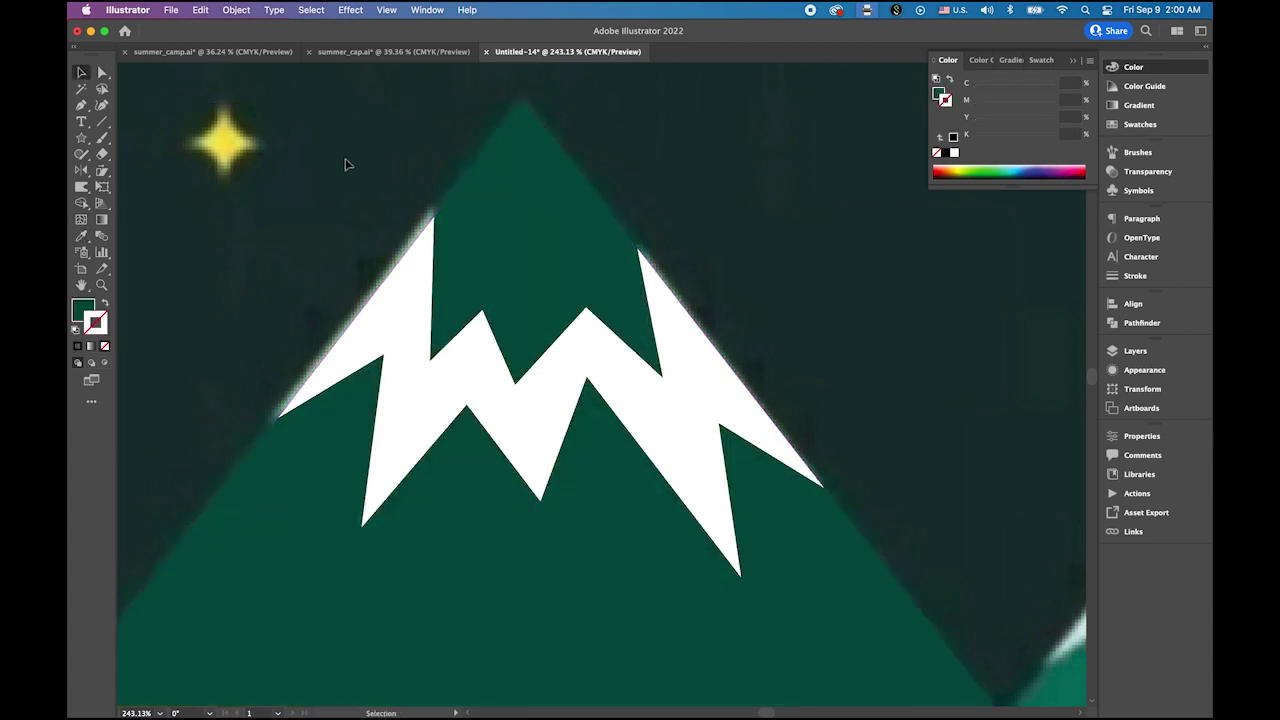
Duplicate the left mountain together with its snowcap and place the copy just right of the template's smaller mountain, leaving that mountain's green exposed.
scroll(603, 238, "down", 1)
scroll(537, 274, "down", 5)
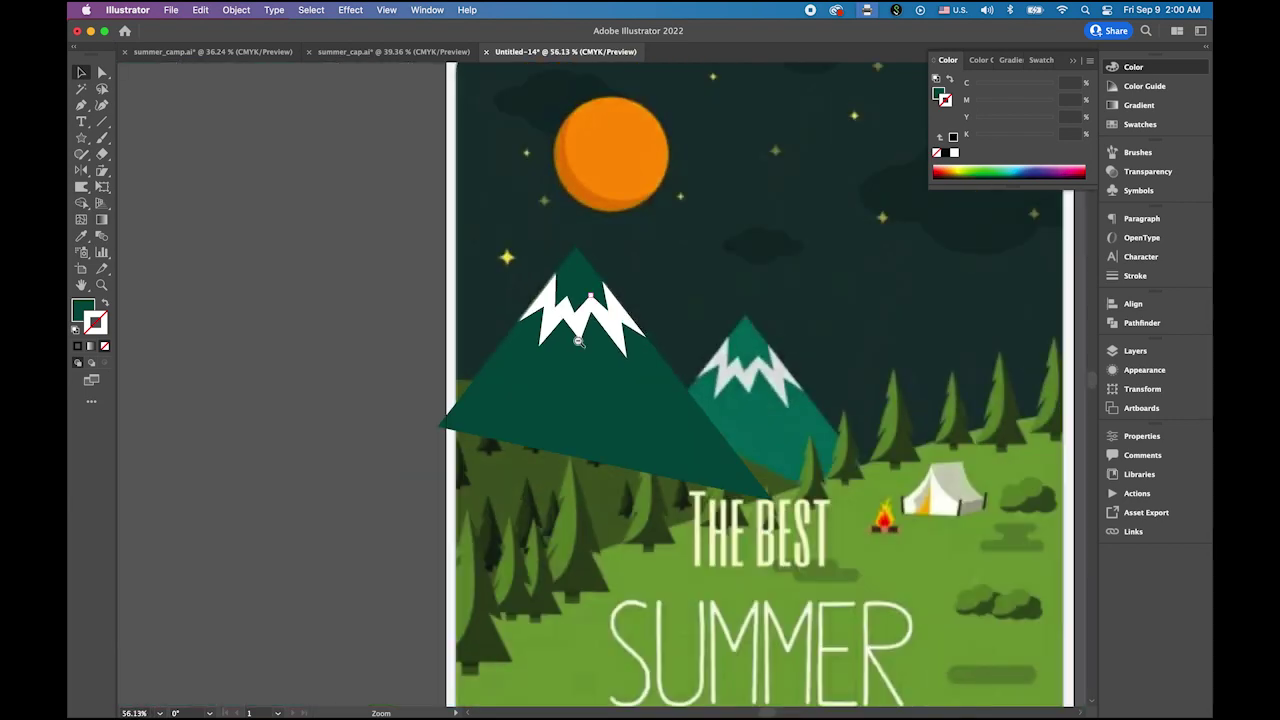
left_click_drag(634, 344, 443, 349)
left_click_drag(540, 367, 509, 354)
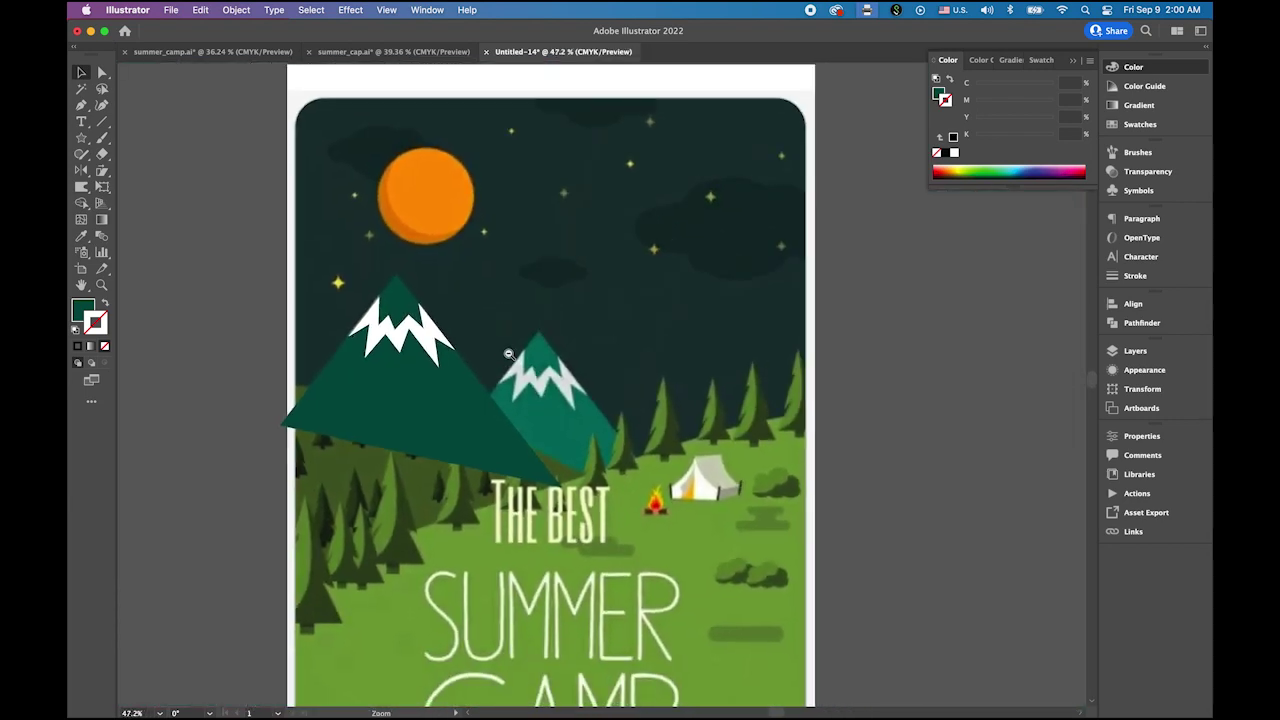
left_click(402, 290)
key("x")
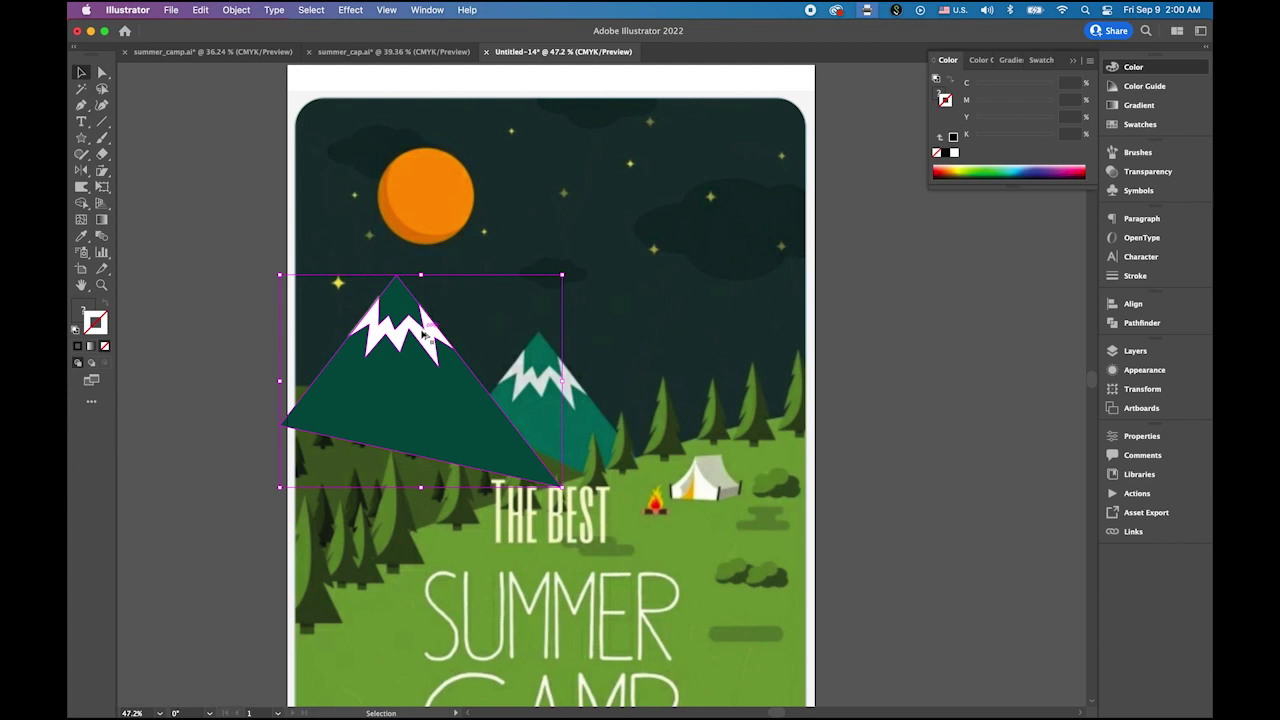
left_click_drag(420, 336, 566, 390)
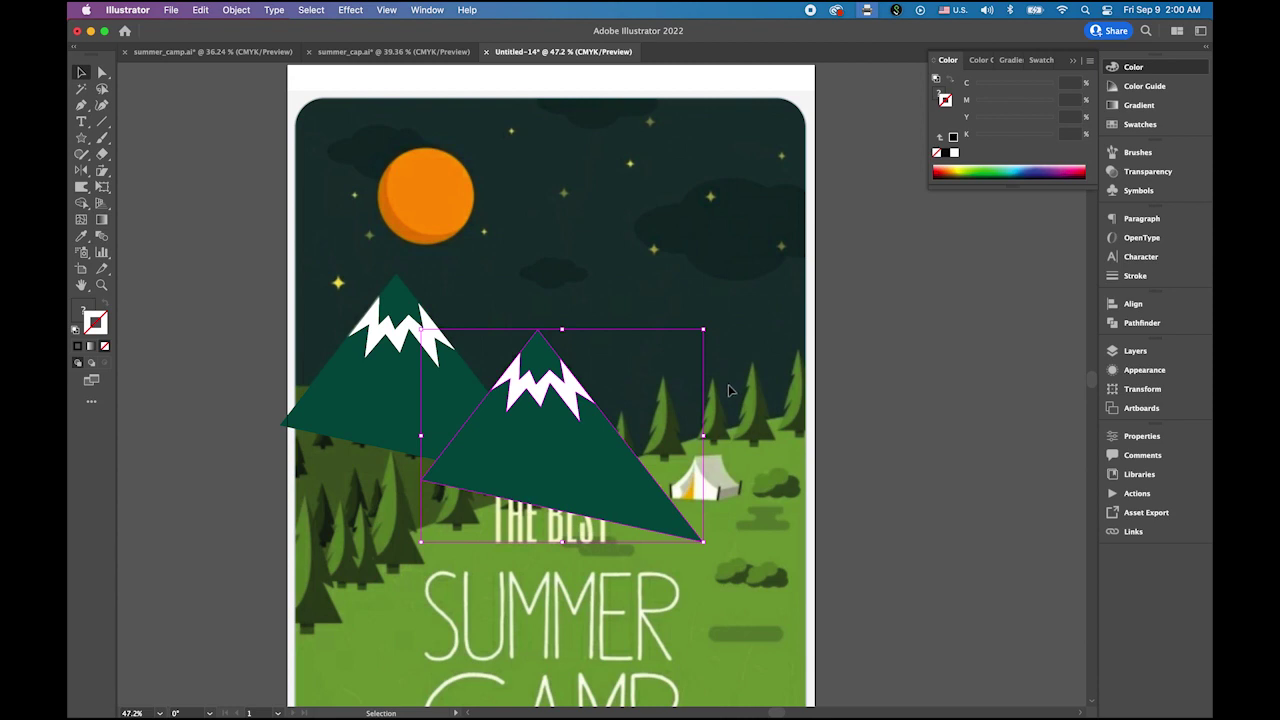
left_click_drag(543, 449, 652, 422)
left_click_drag(663, 420, 641, 428)
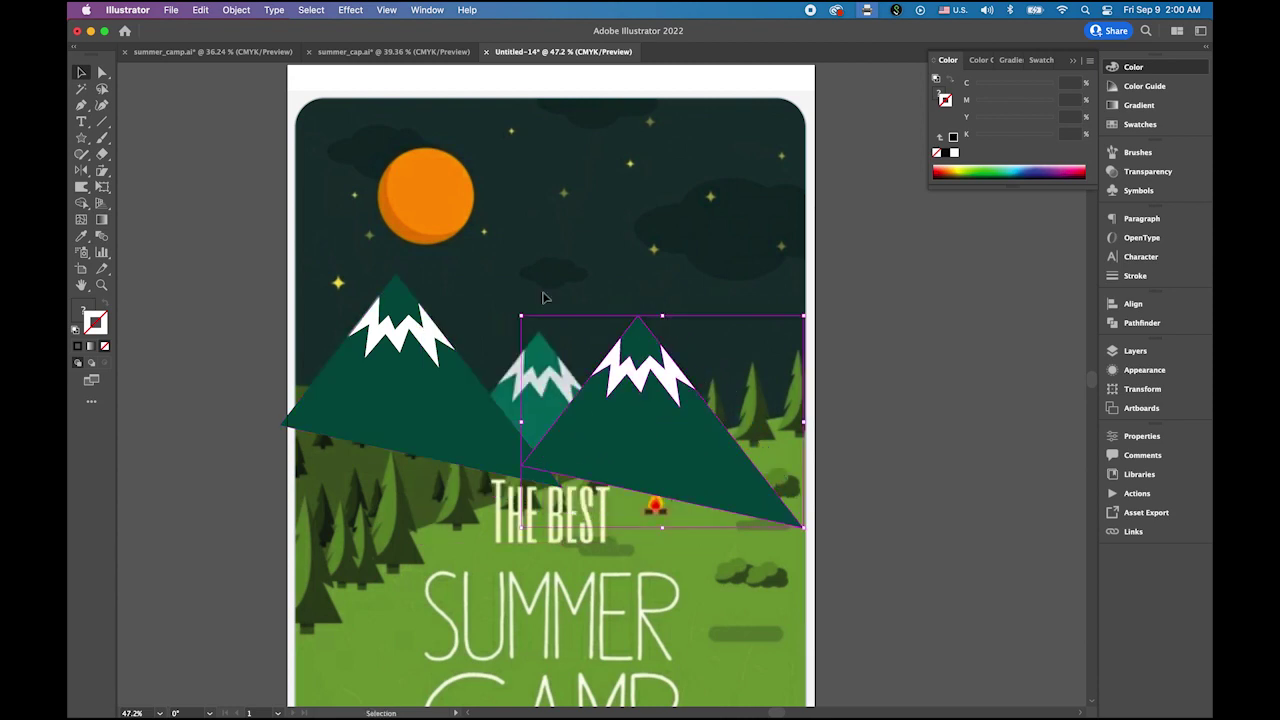
Fill the copied mountain with the lighter green sampled from the template's smaller mountain, and move it with its snowcap onto that mountain.
left_click(524, 414)
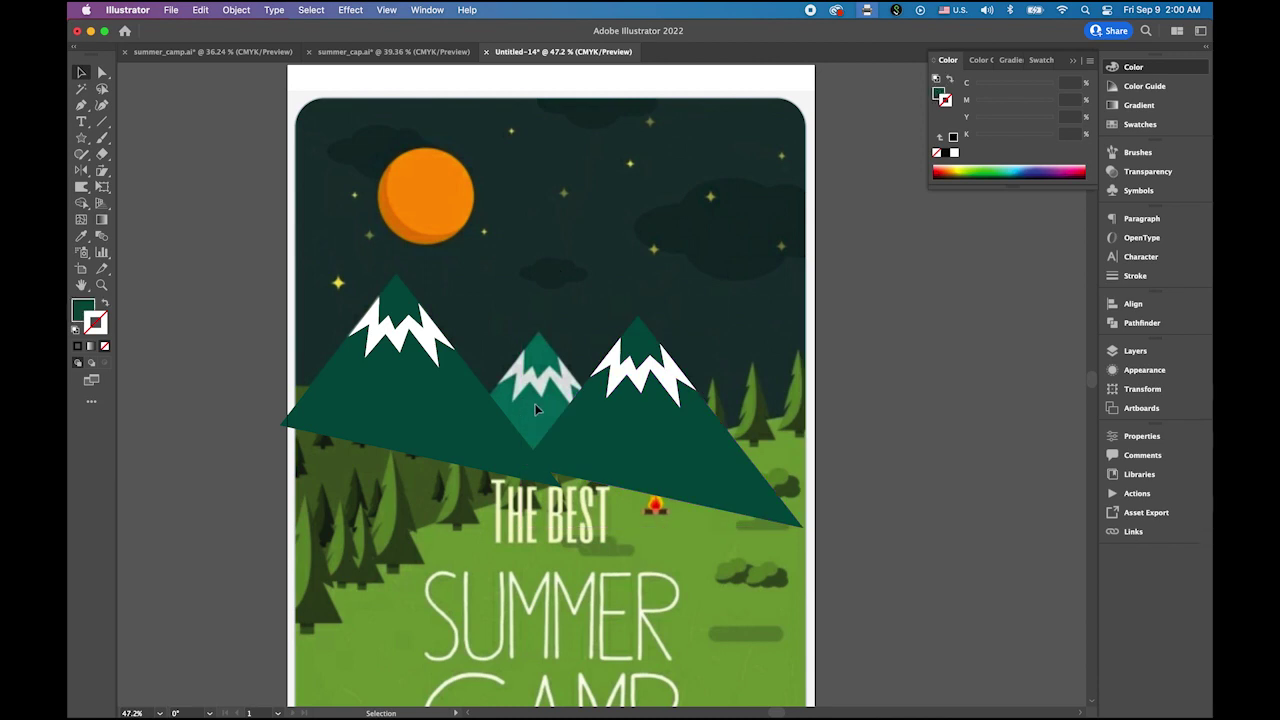
left_click(670, 438)
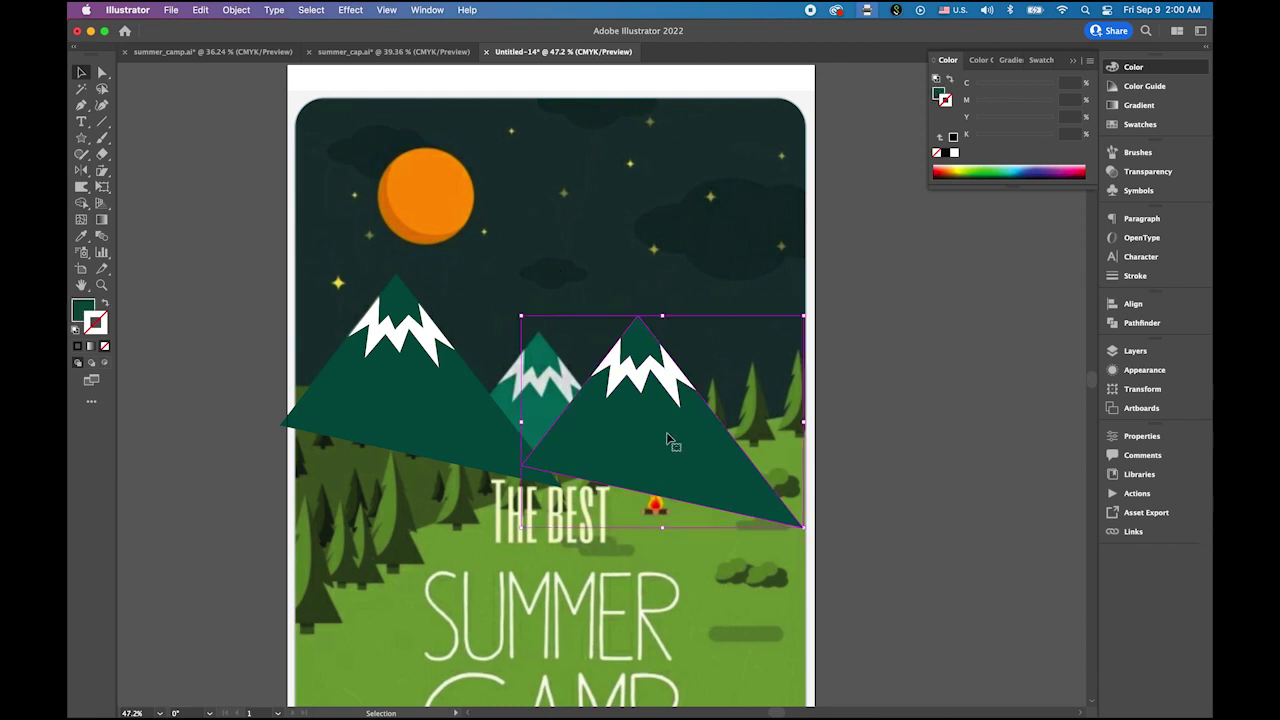
left_click(81, 236)
left_click(541, 405)
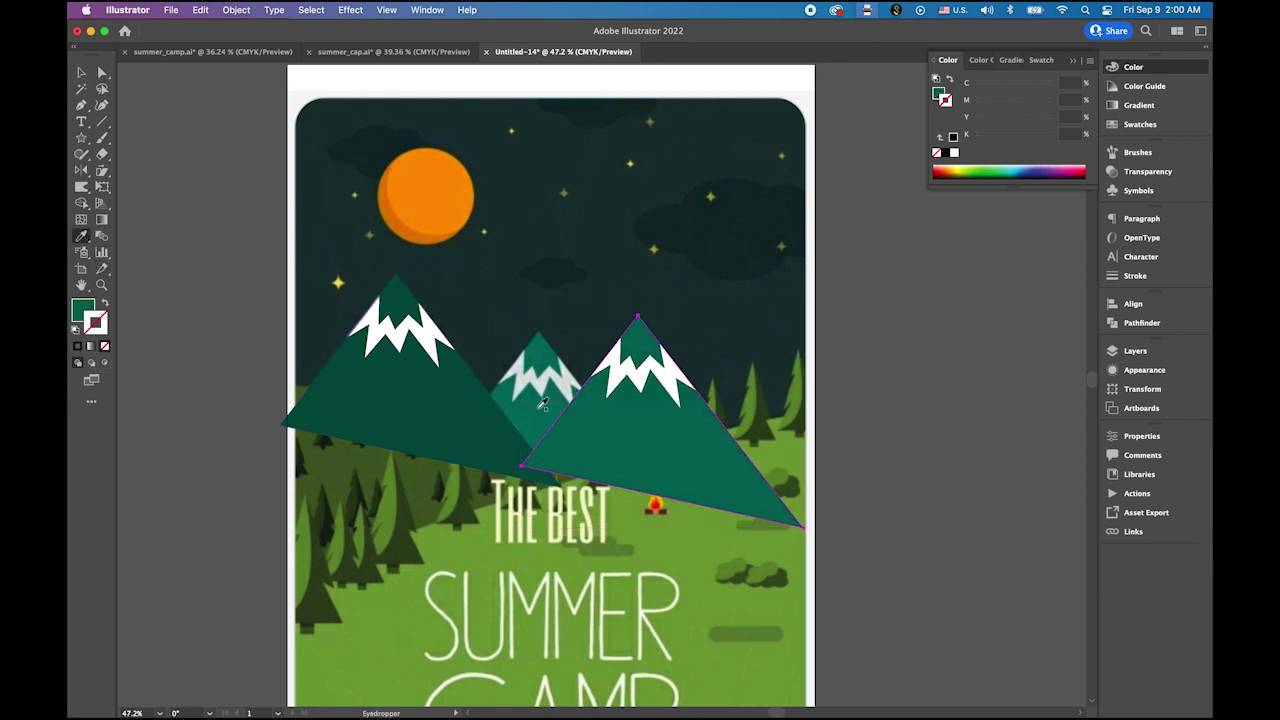
left_click(81, 72)
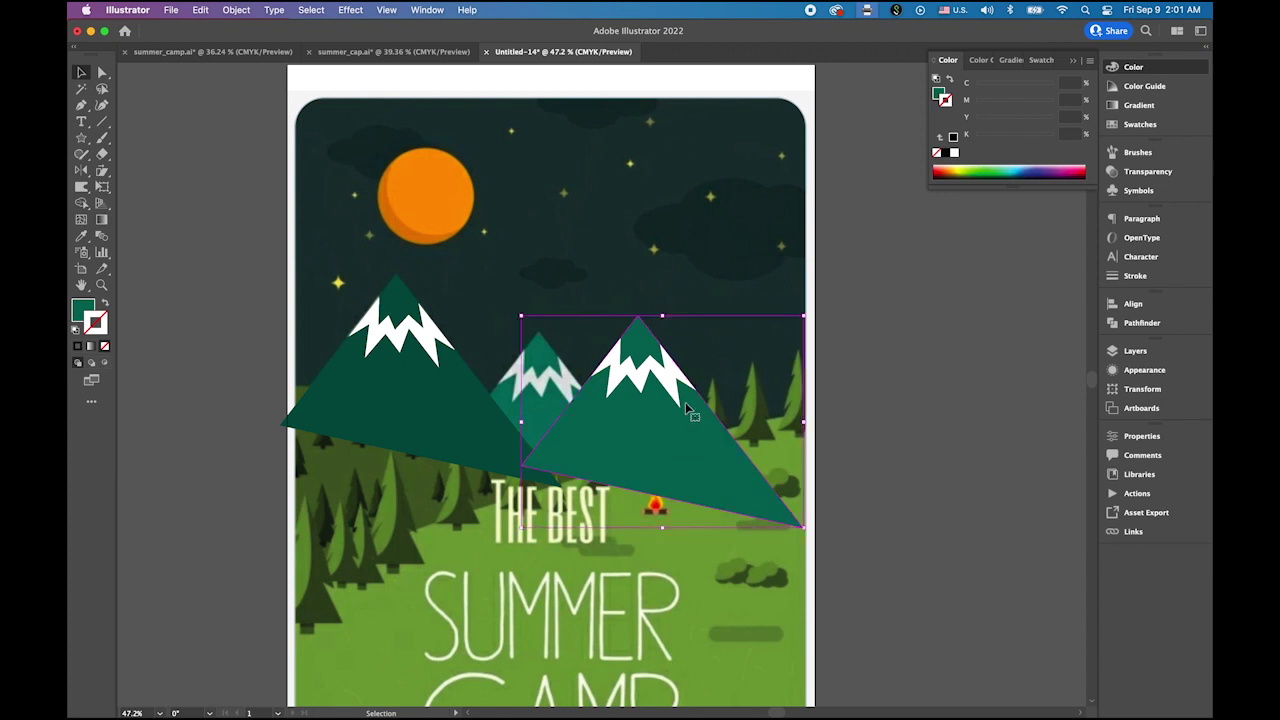
left_click_drag(686, 408, 566, 392)
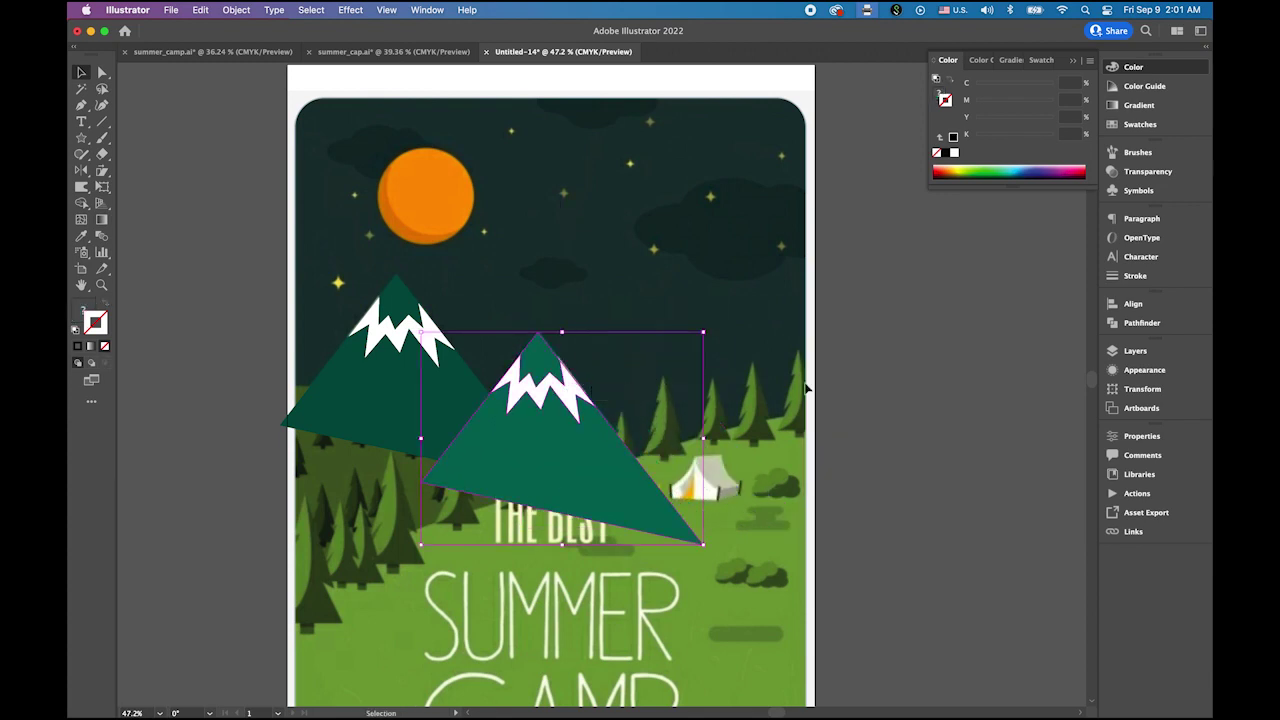
left_click(920, 392)
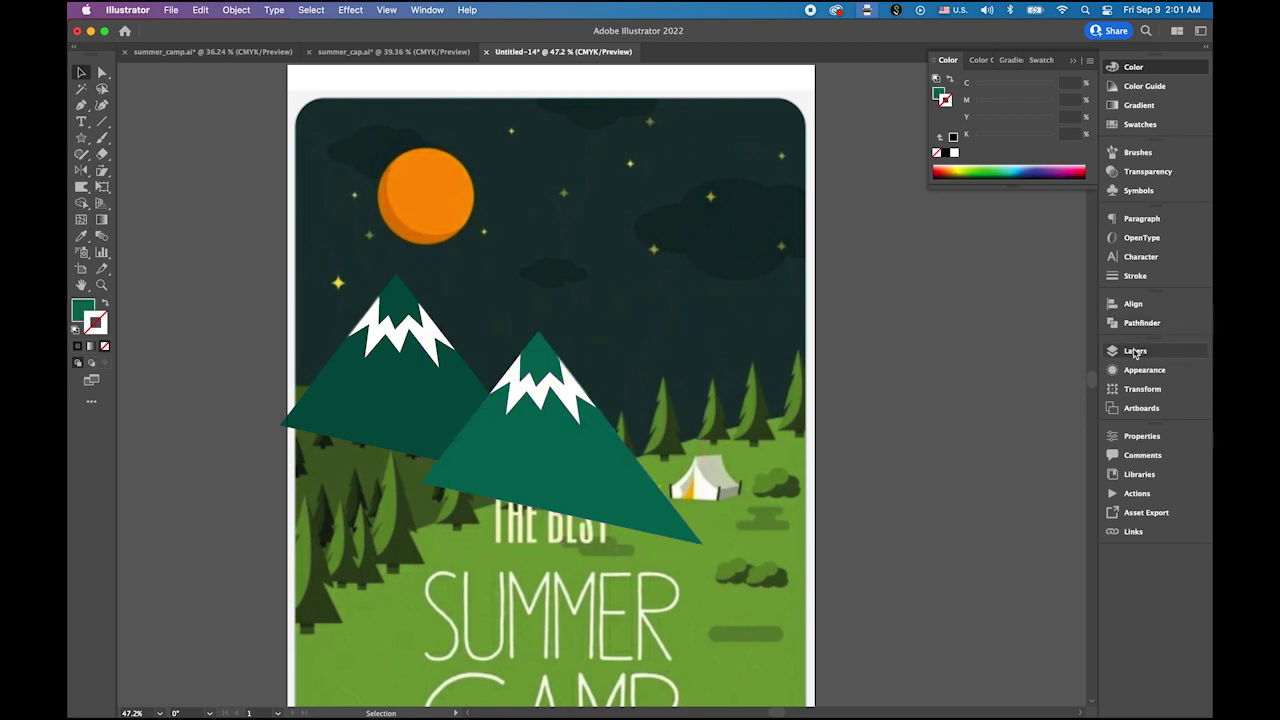
Show the moon_stars, clouds and dark_sky layers to check the mountains against the traced night sky.
left_click(1135, 352)
left_click(944, 409)
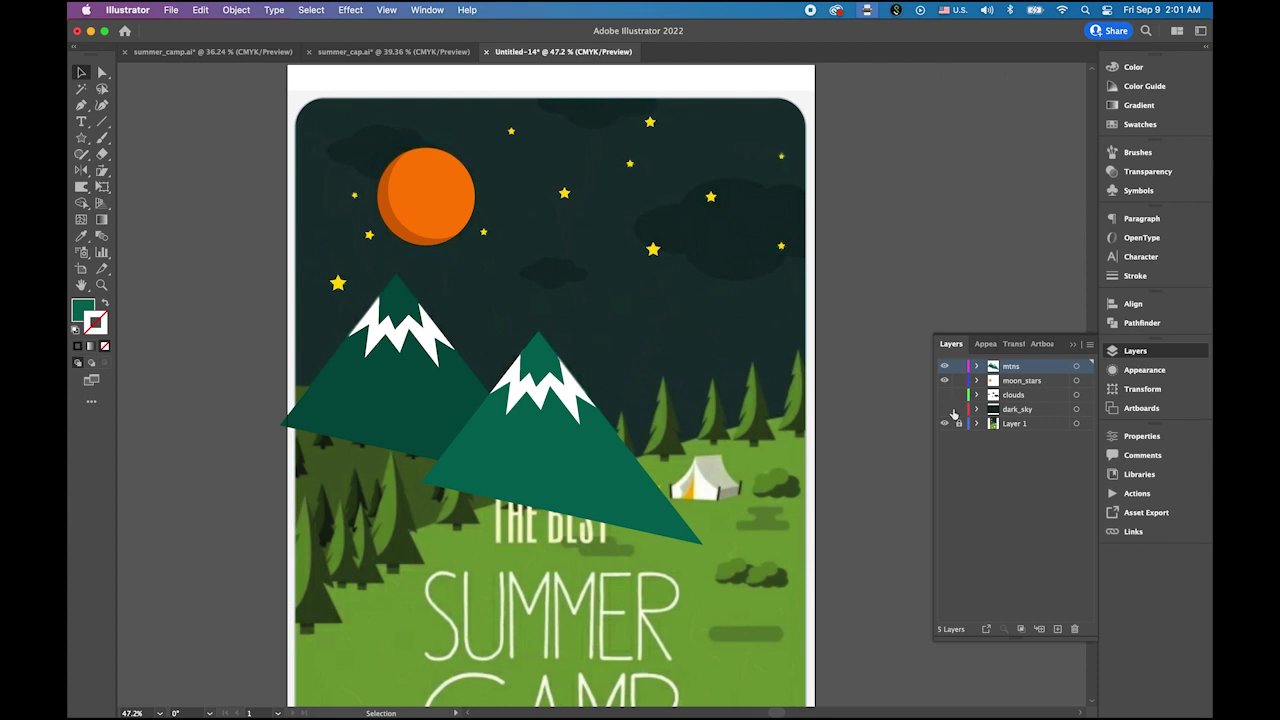
left_click(944, 395)
left_click(944, 409)
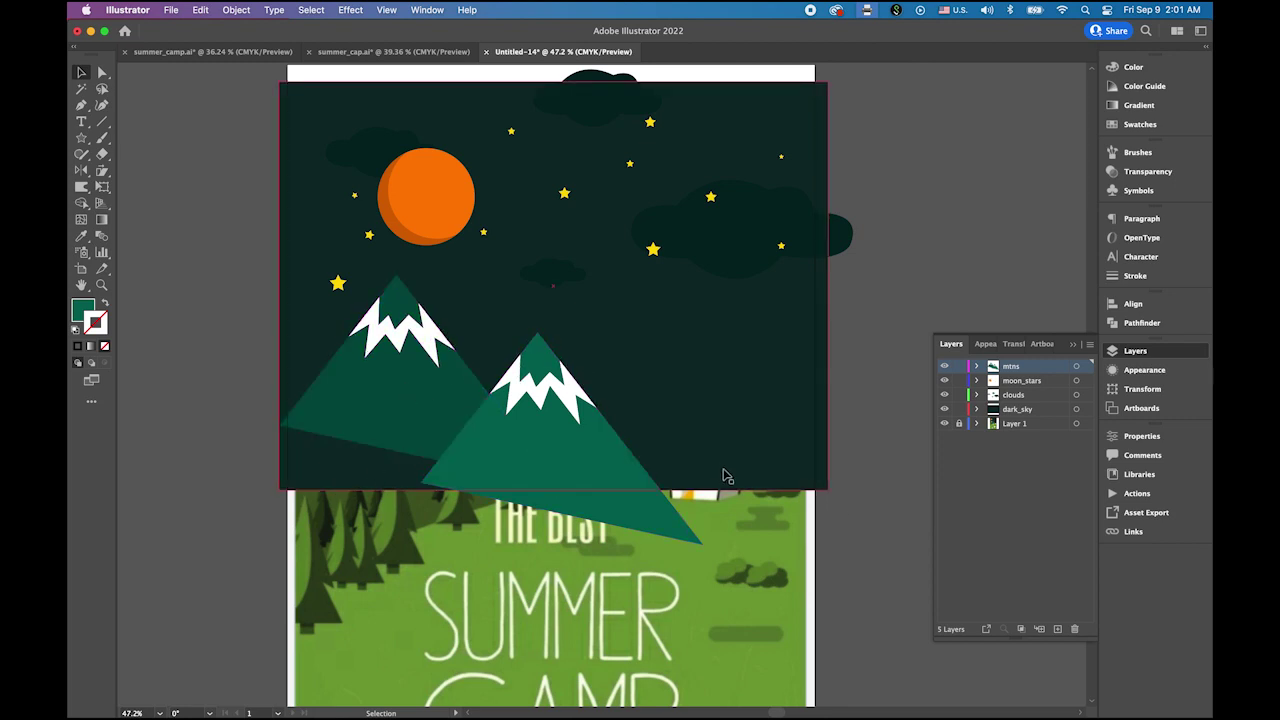
Hide the mtns, moon_stars, clouds and dark_sky layers and add a new top layer named small_hill.
left_click_drag(945, 369, 943, 395)
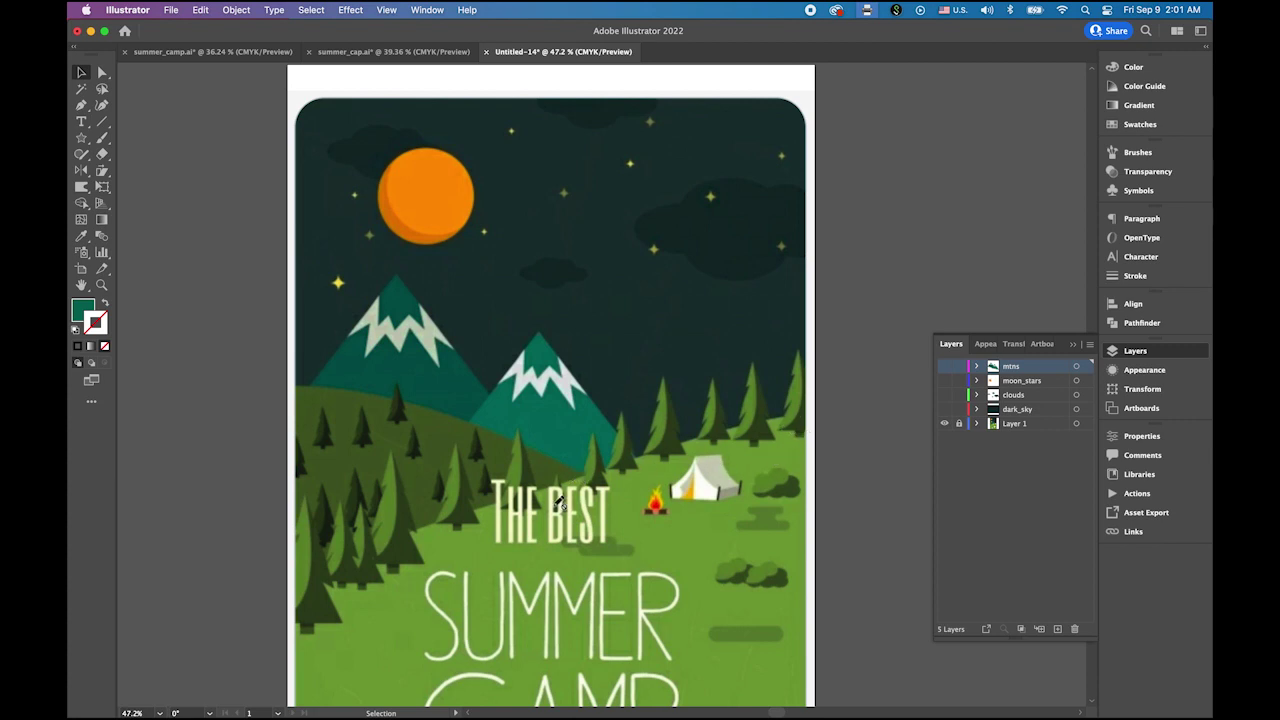
left_click(1057, 629)
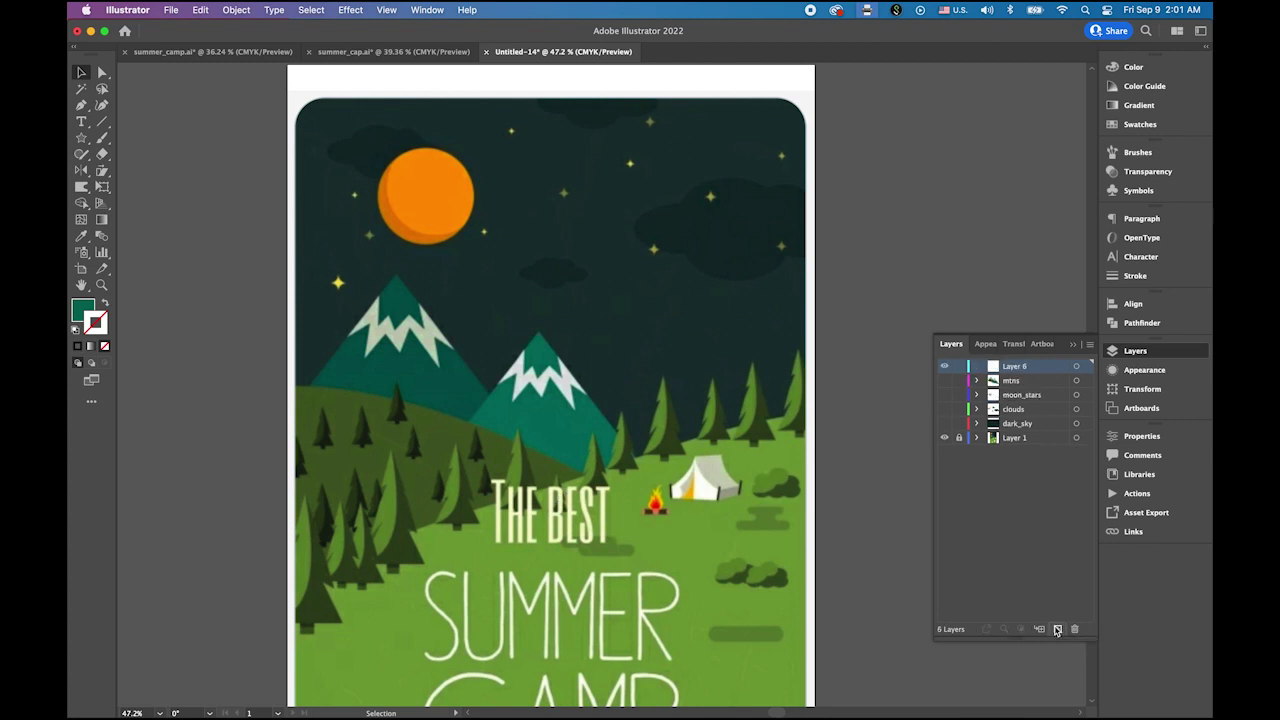
double_click(1023, 368)
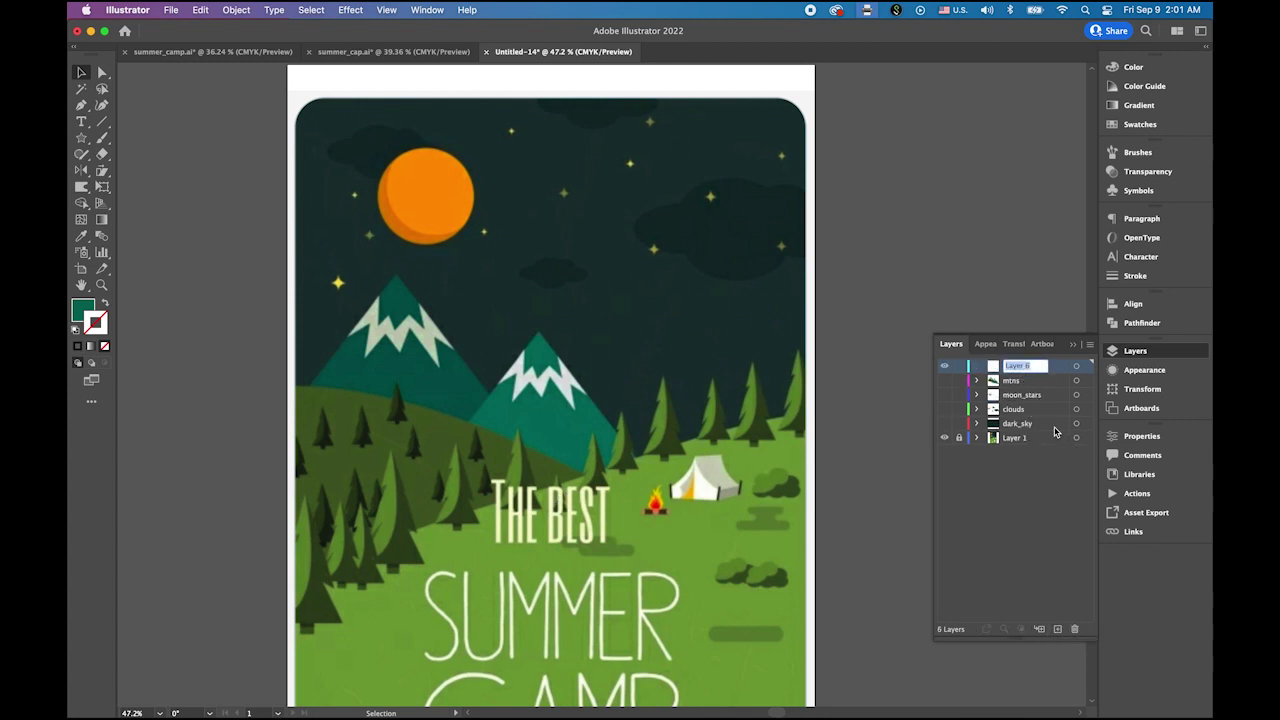
type("tmall_tr")
key("Return")
Trace the template's dark hill as a closed Pen path with a curved ridge, using no fill and a black stroke, extending past the artboard's left edge.
left_click_drag(506, 416, 525, 280)
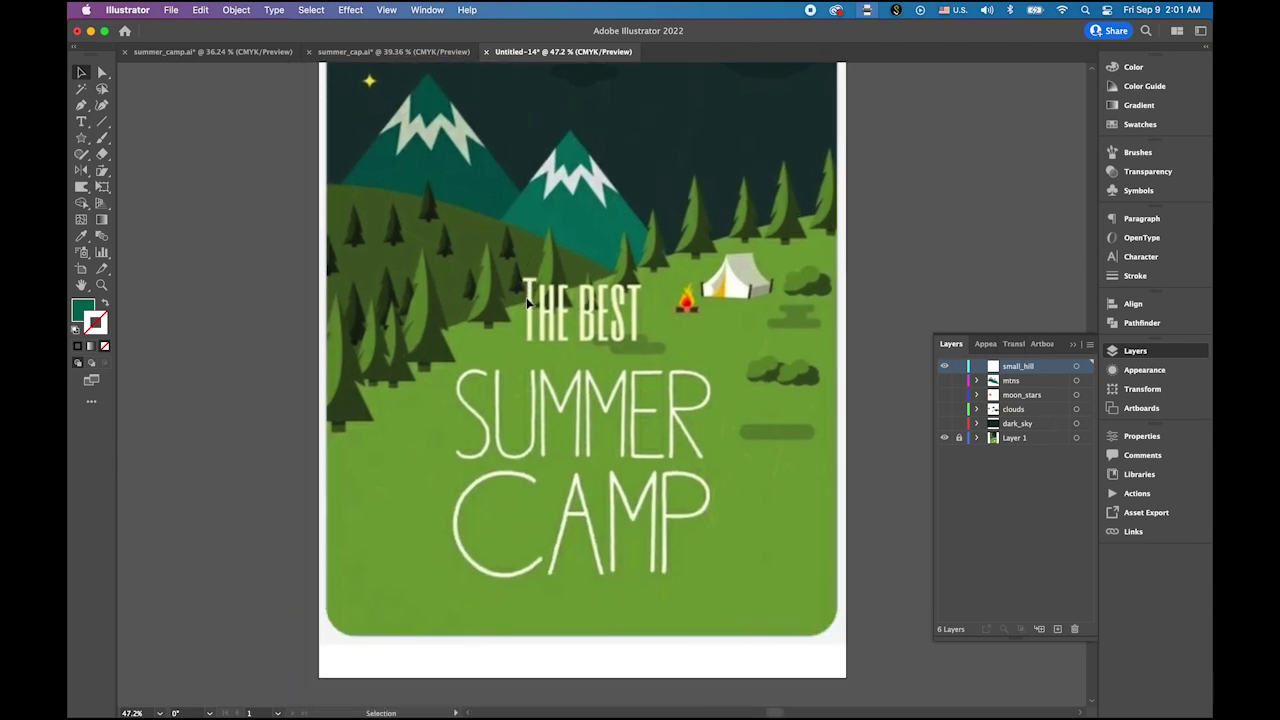
left_click(75, 331)
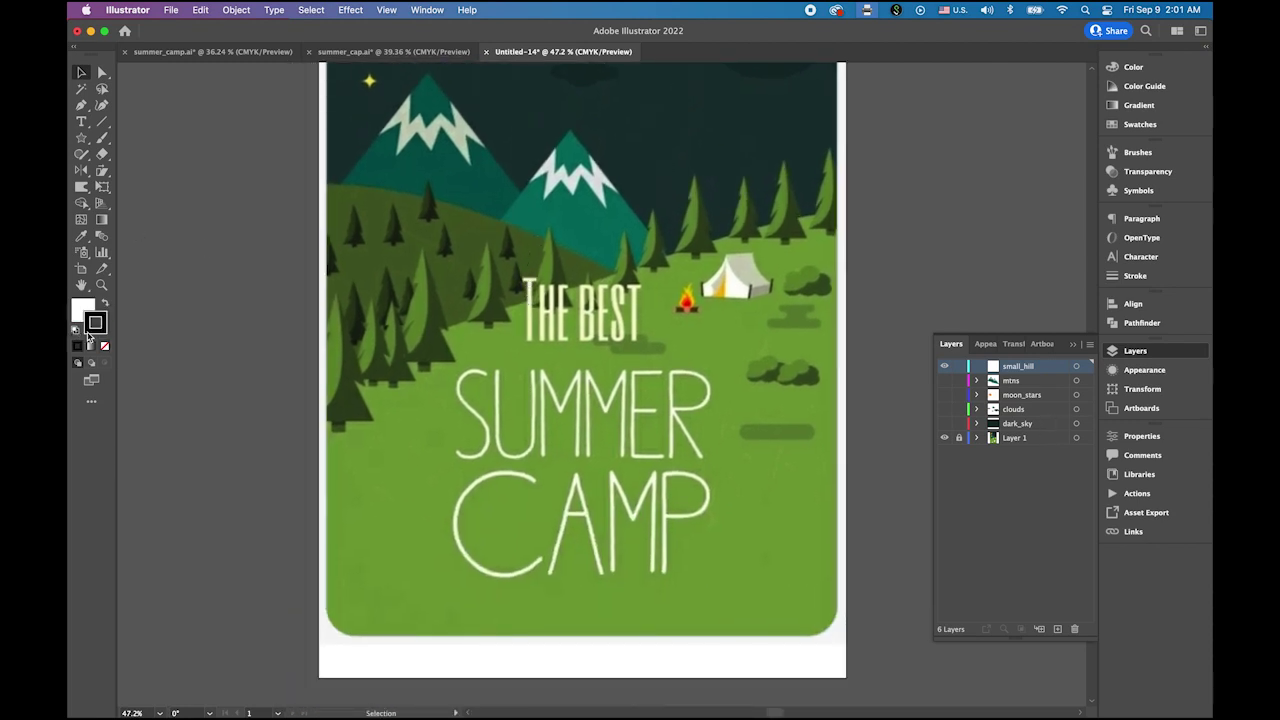
left_click(82, 308)
left_click(104, 345)
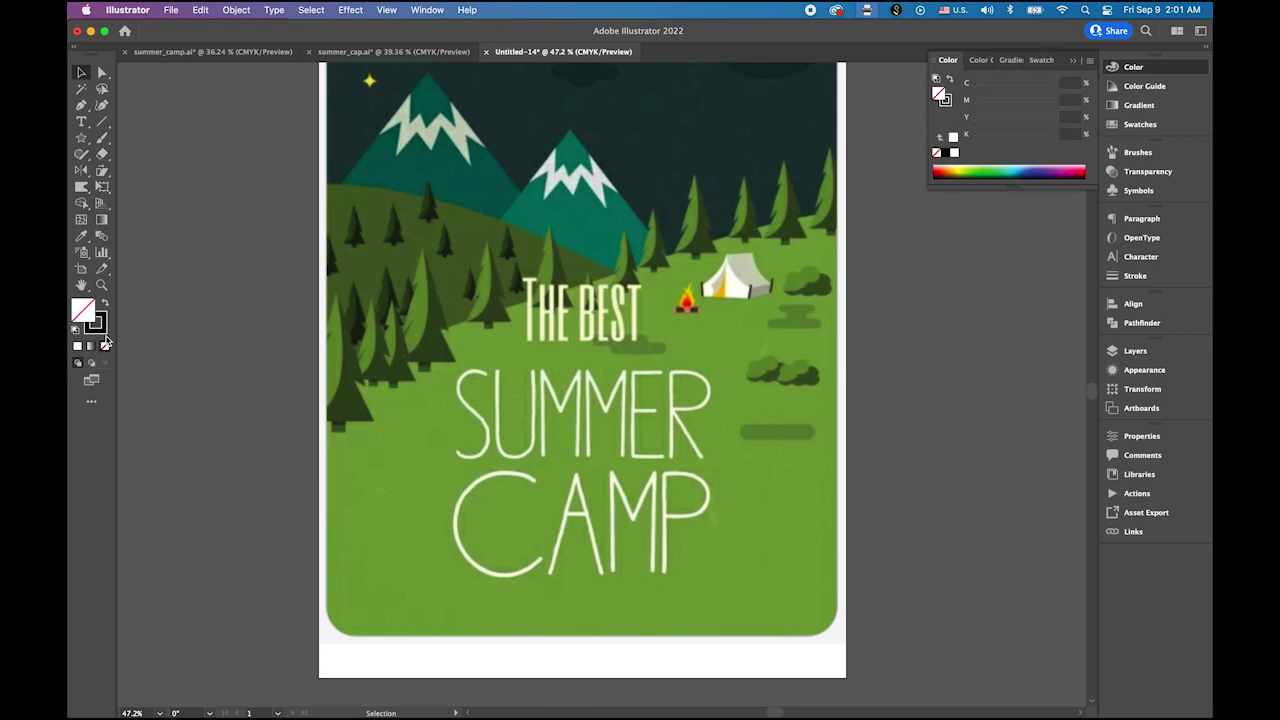
left_click(81, 105)
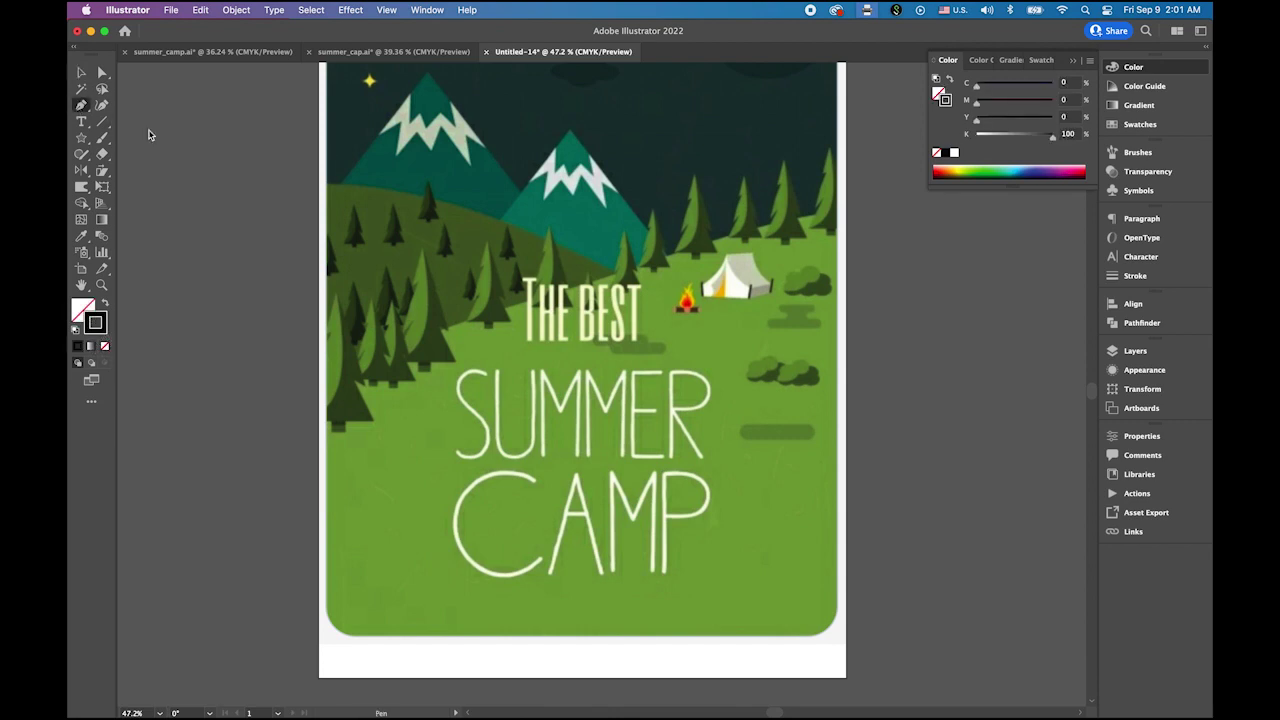
left_click(309, 186)
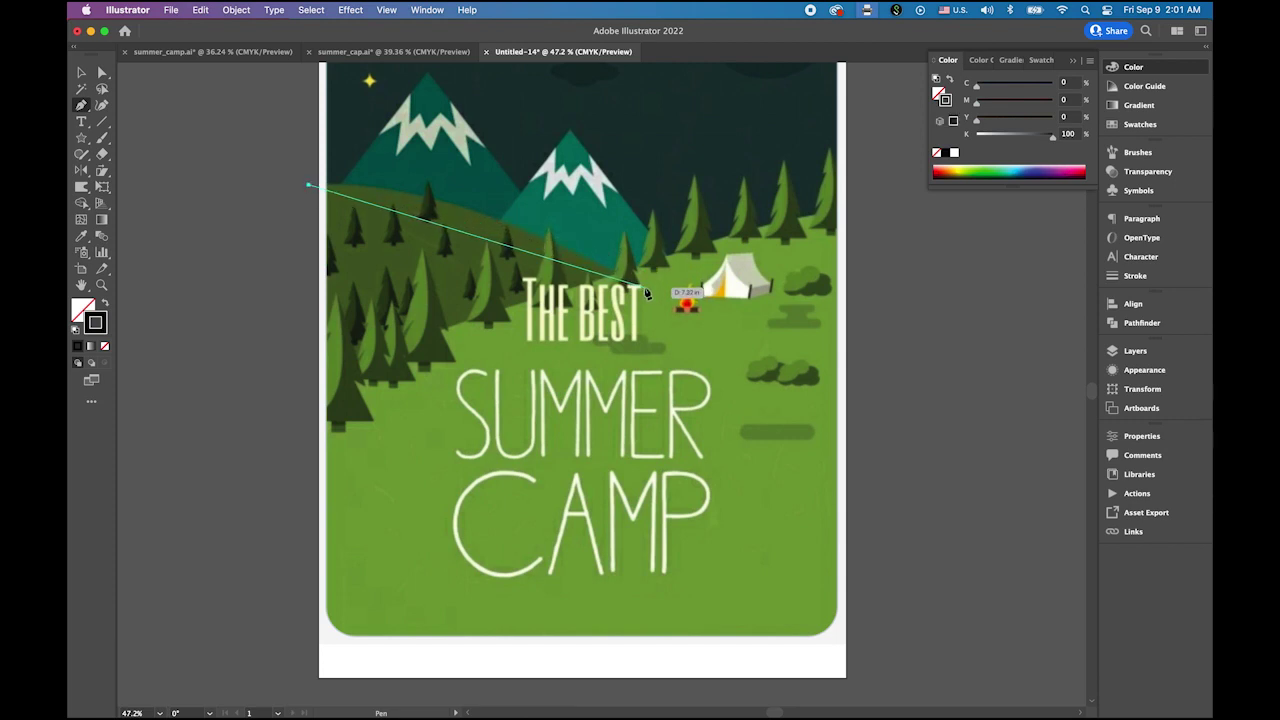
left_click_drag(645, 290, 822, 397)
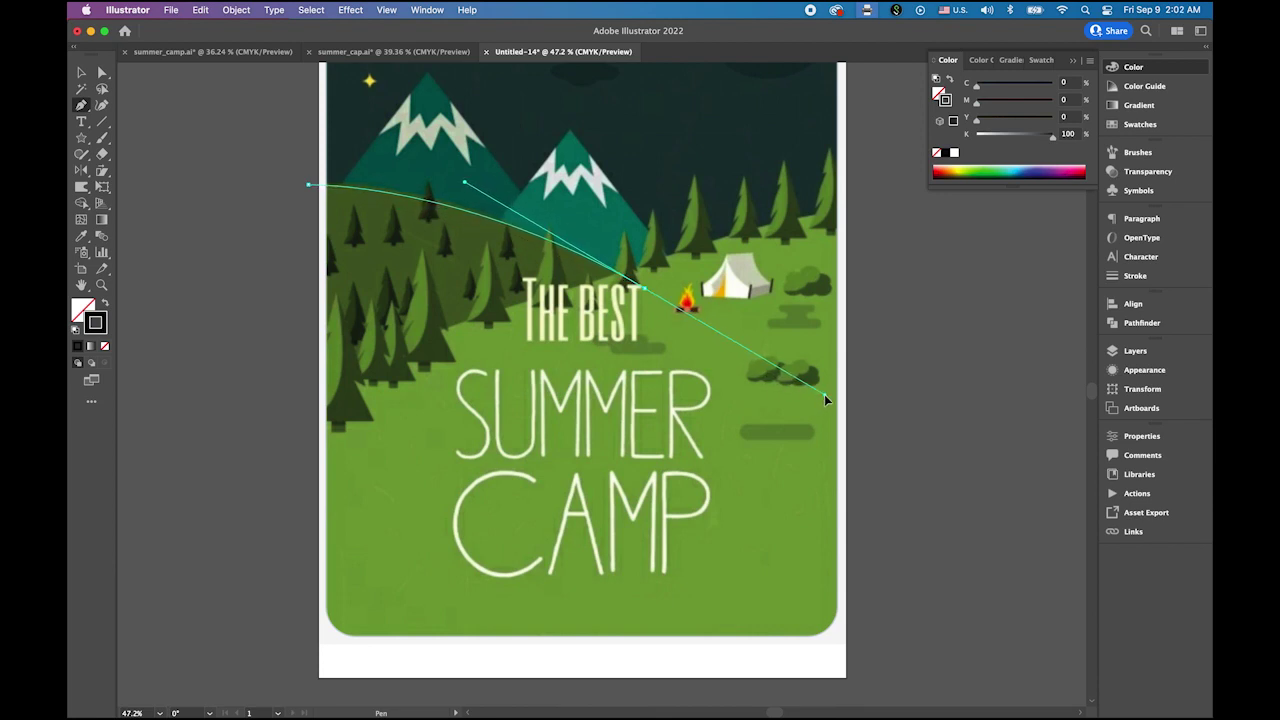
left_click_drag(645, 290, 303, 418)
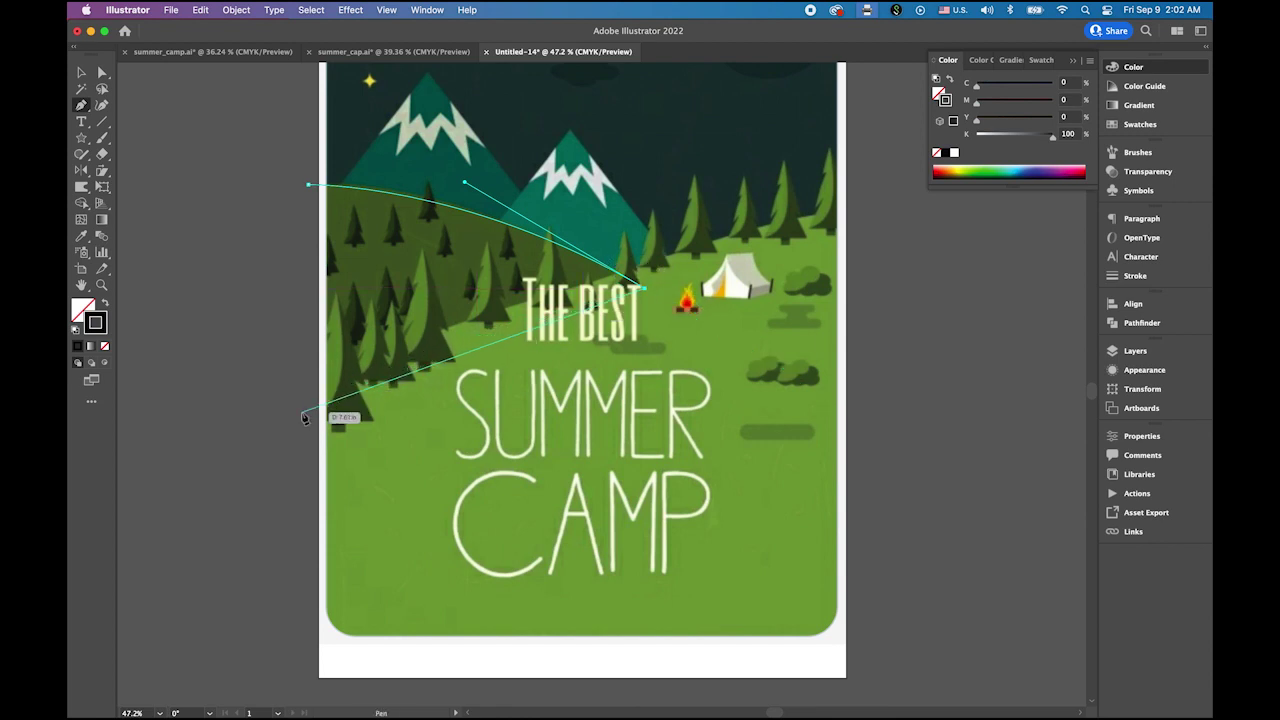
left_click(301, 413)
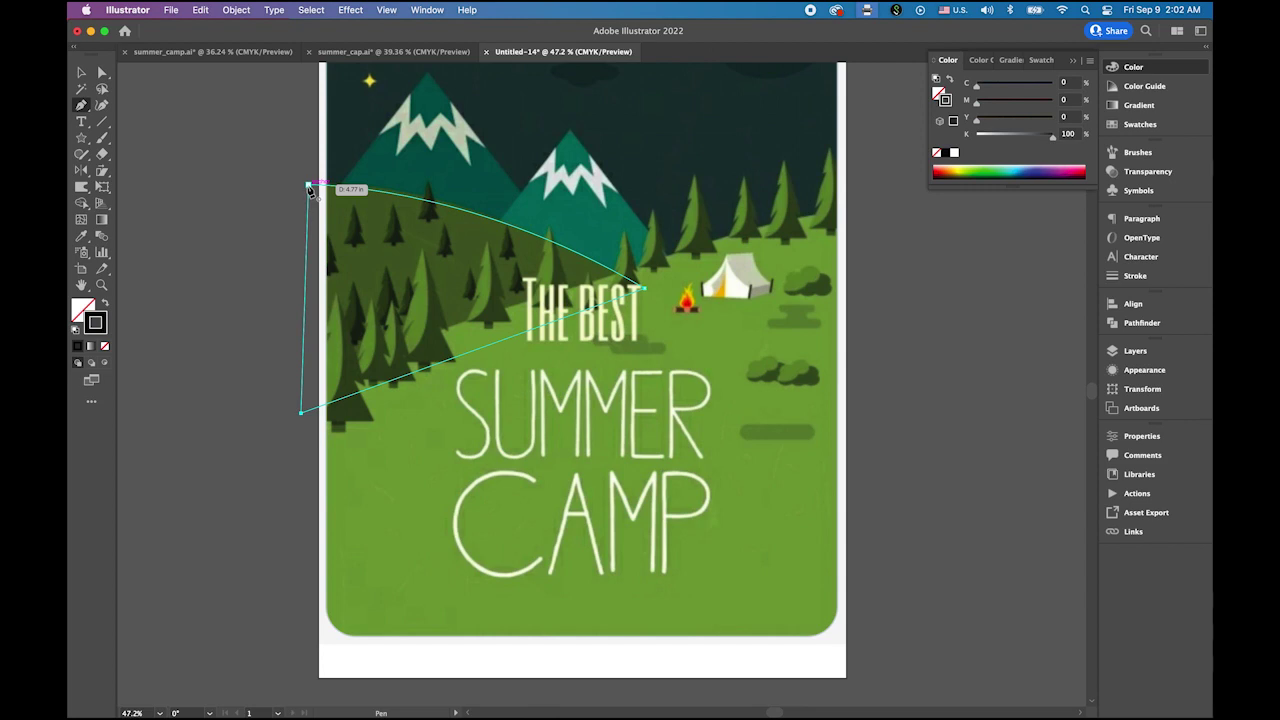
left_click(309, 189)
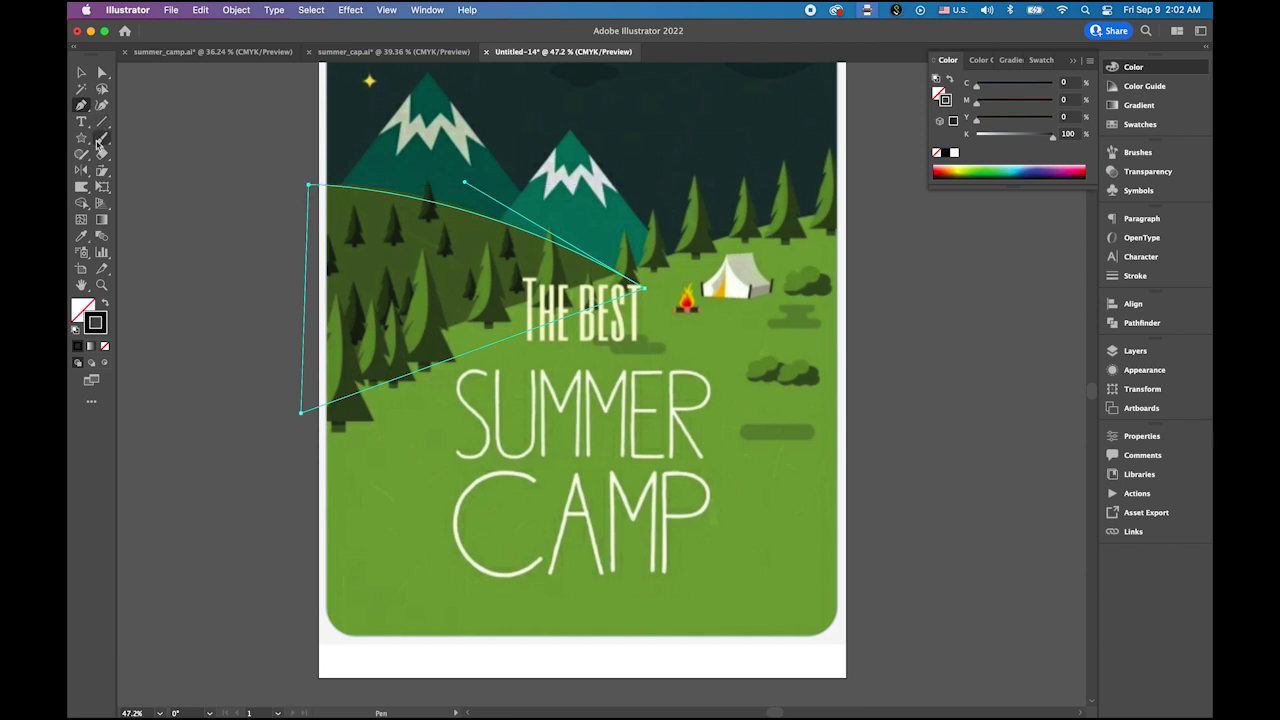
Fill the small hill with the dark green sampled from the template's hill, without a stroke, and deselect it.
left_click(82, 239)
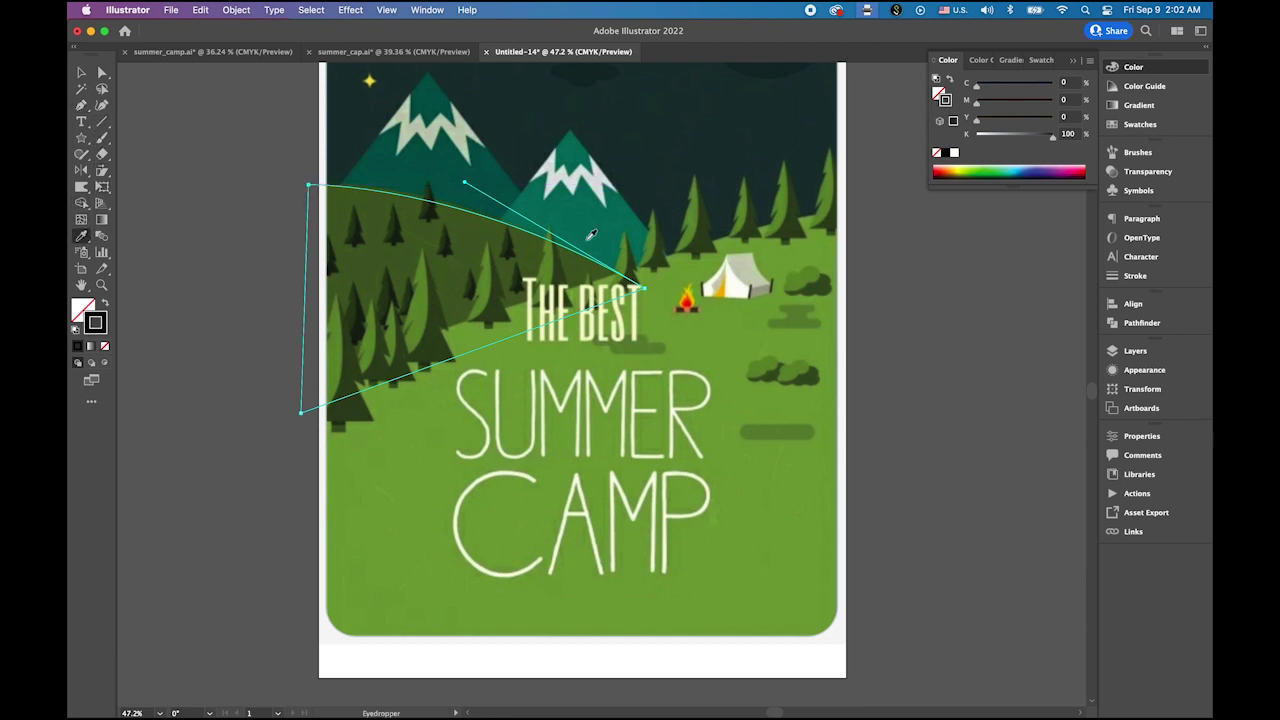
left_click(482, 230)
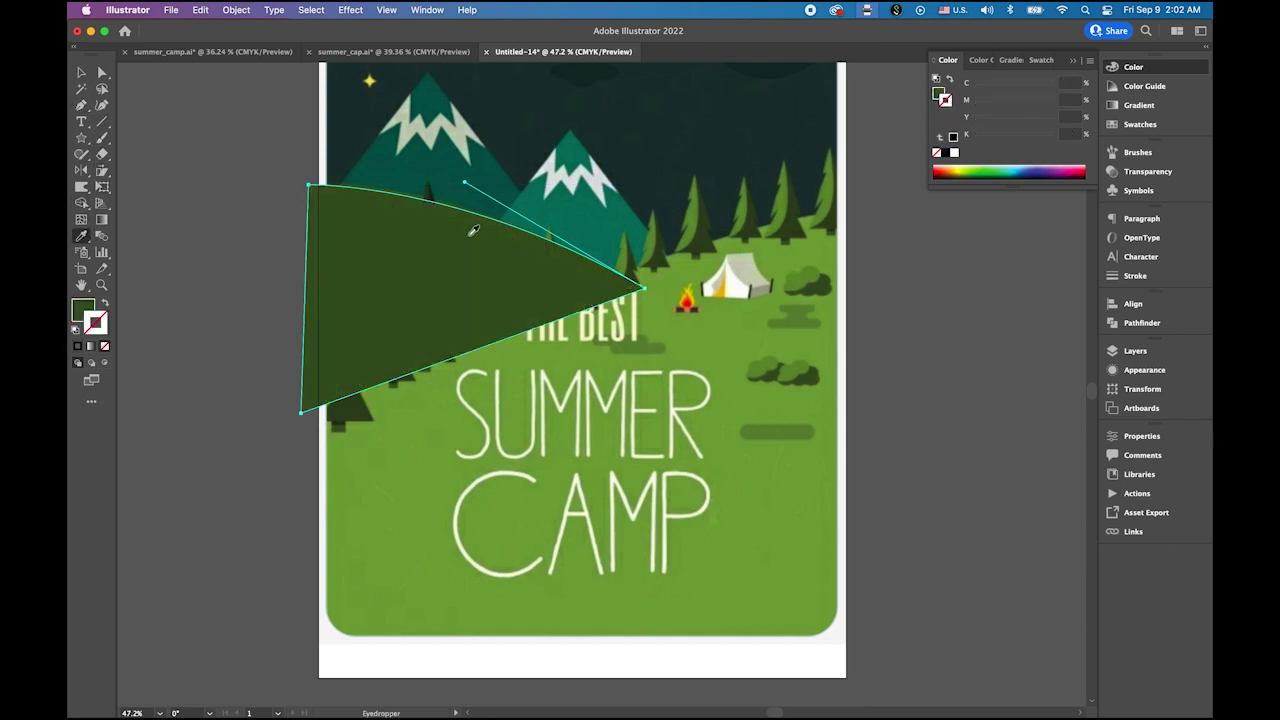
left_click(81, 72)
left_click(185, 139)
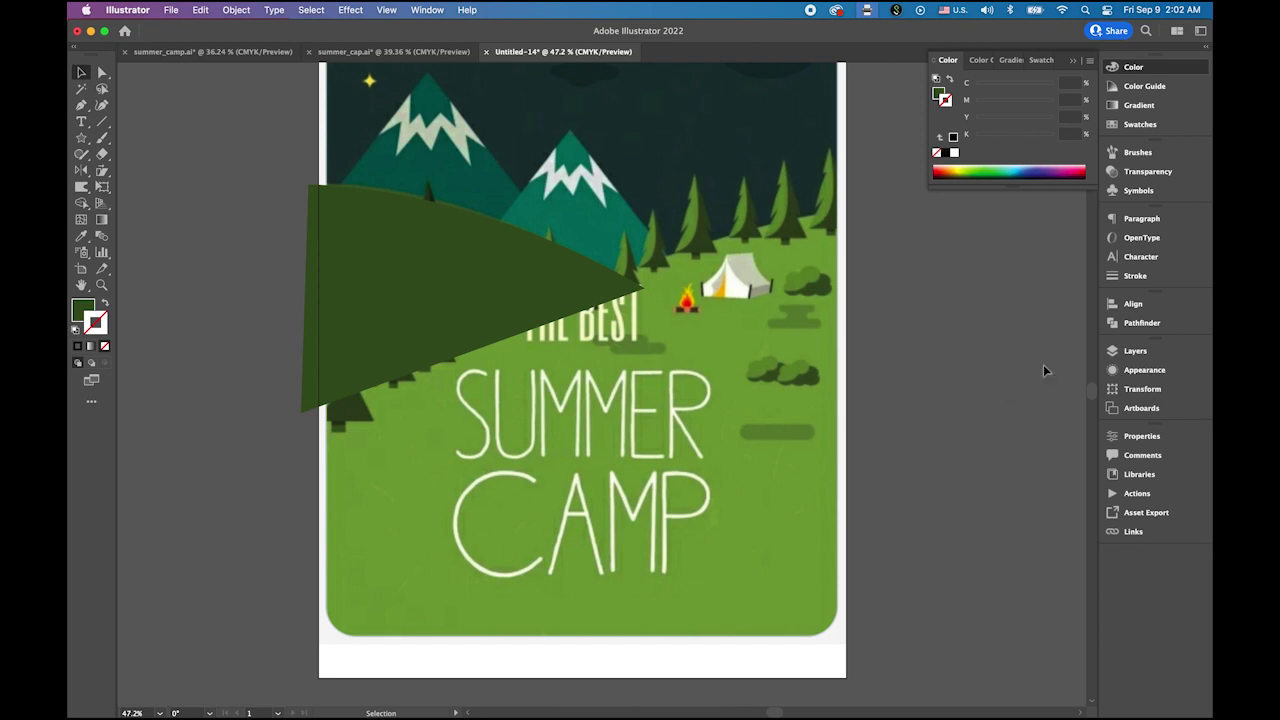
Hide the small_hill layer and add a new top layer named big_hill.
left_click(1150, 353)
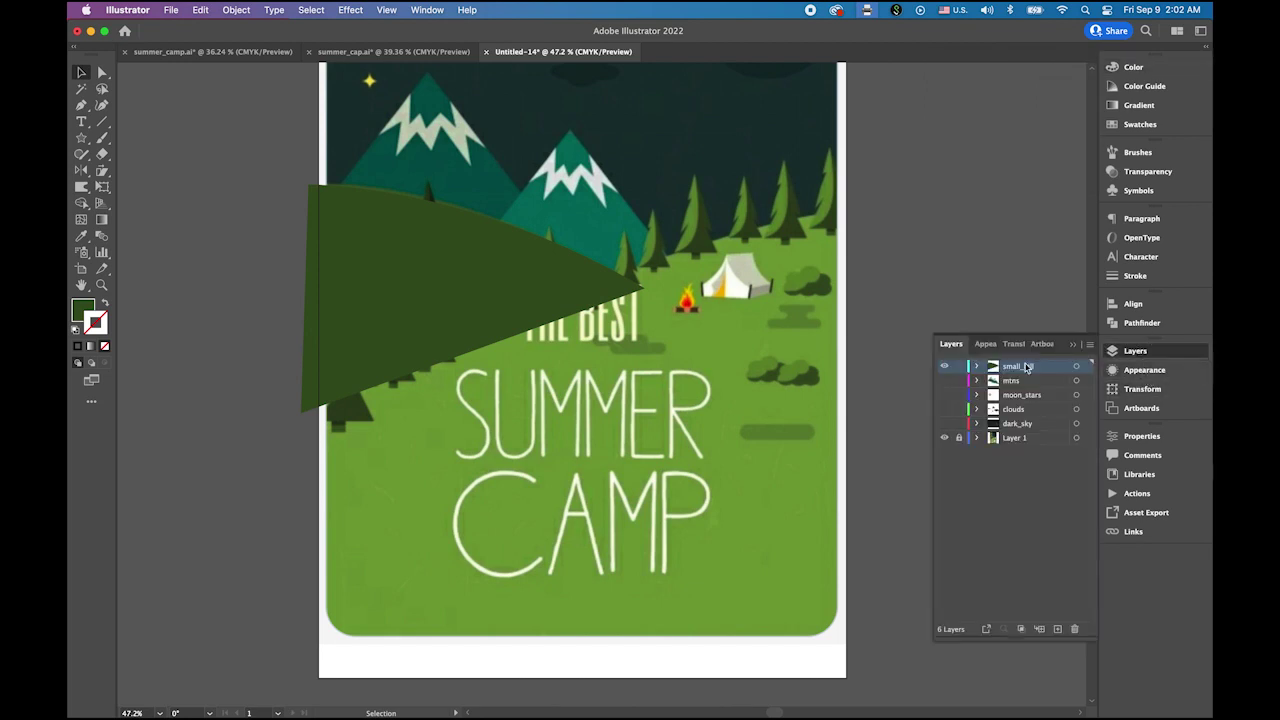
left_click(944, 366)
left_click(1057, 628)
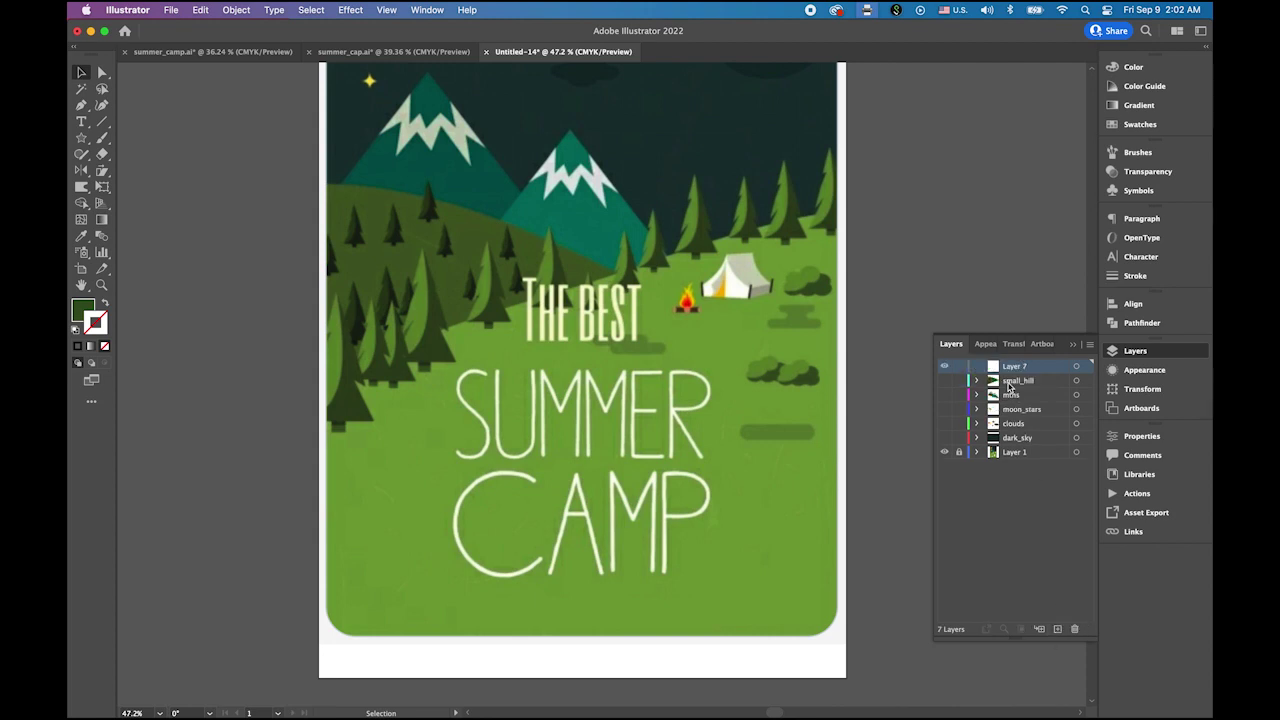
double_click(1014, 367)
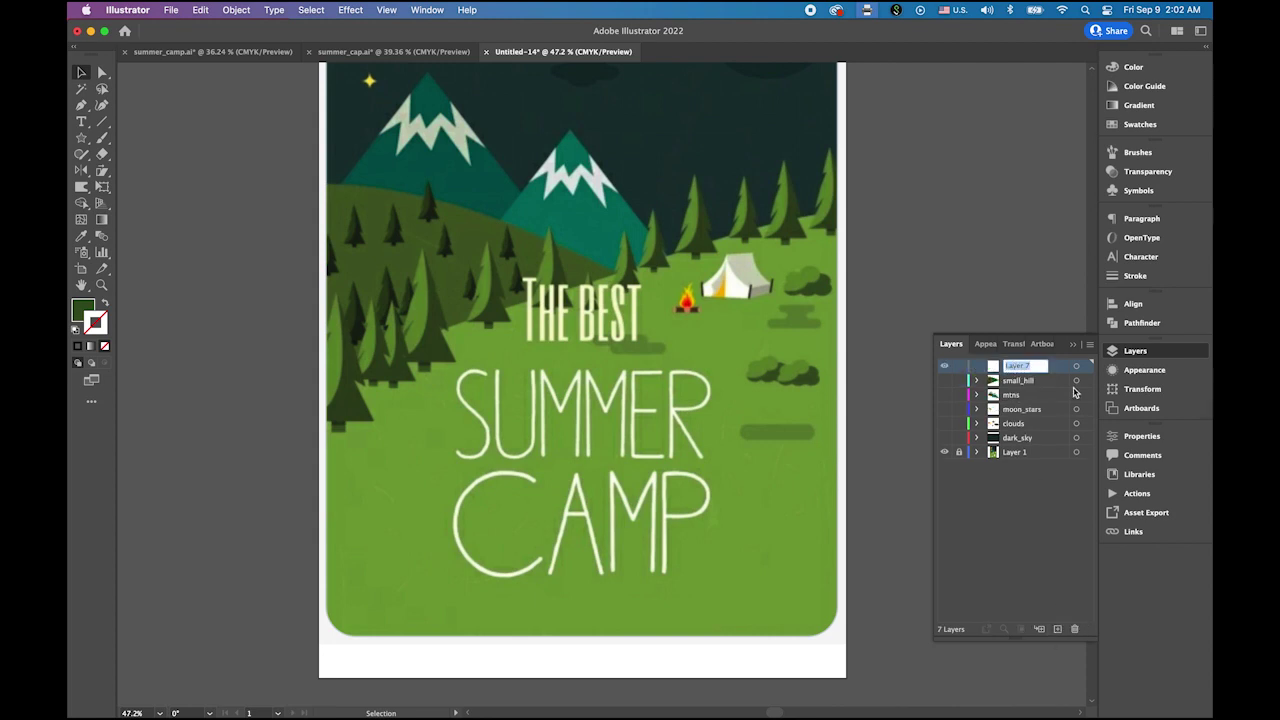
type("big_hill")
key("Return")
Trace the template's large light-green hill as a closed Pen path with a curved crest, no fill and a black stroke, overlapping both artboard sides.
scroll(621, 425, "down", 5)
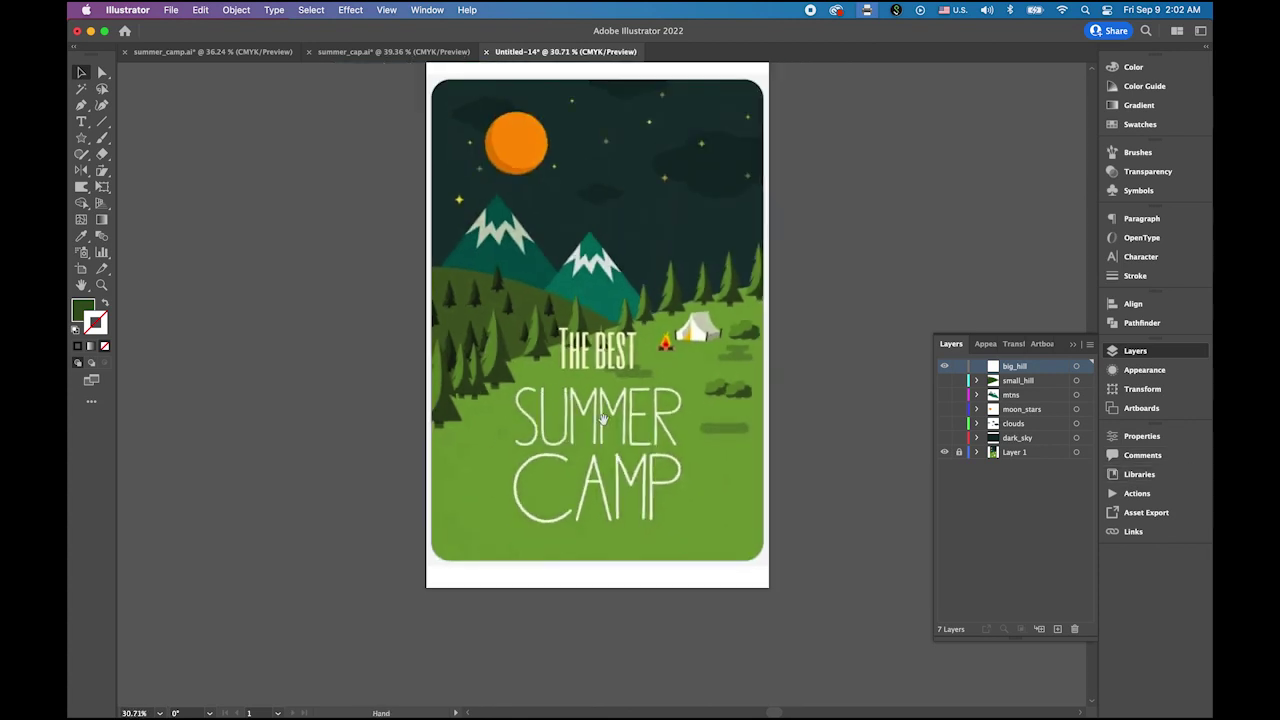
left_click_drag(602, 423, 544, 407)
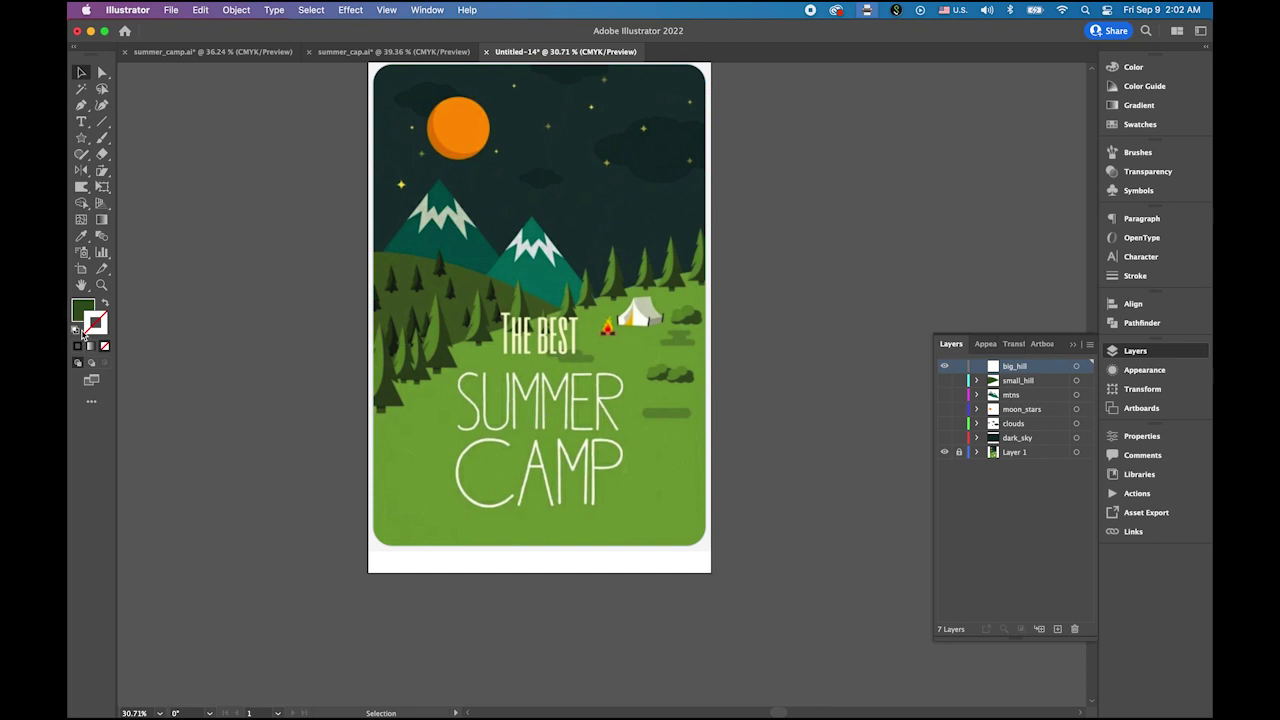
left_click(76, 330)
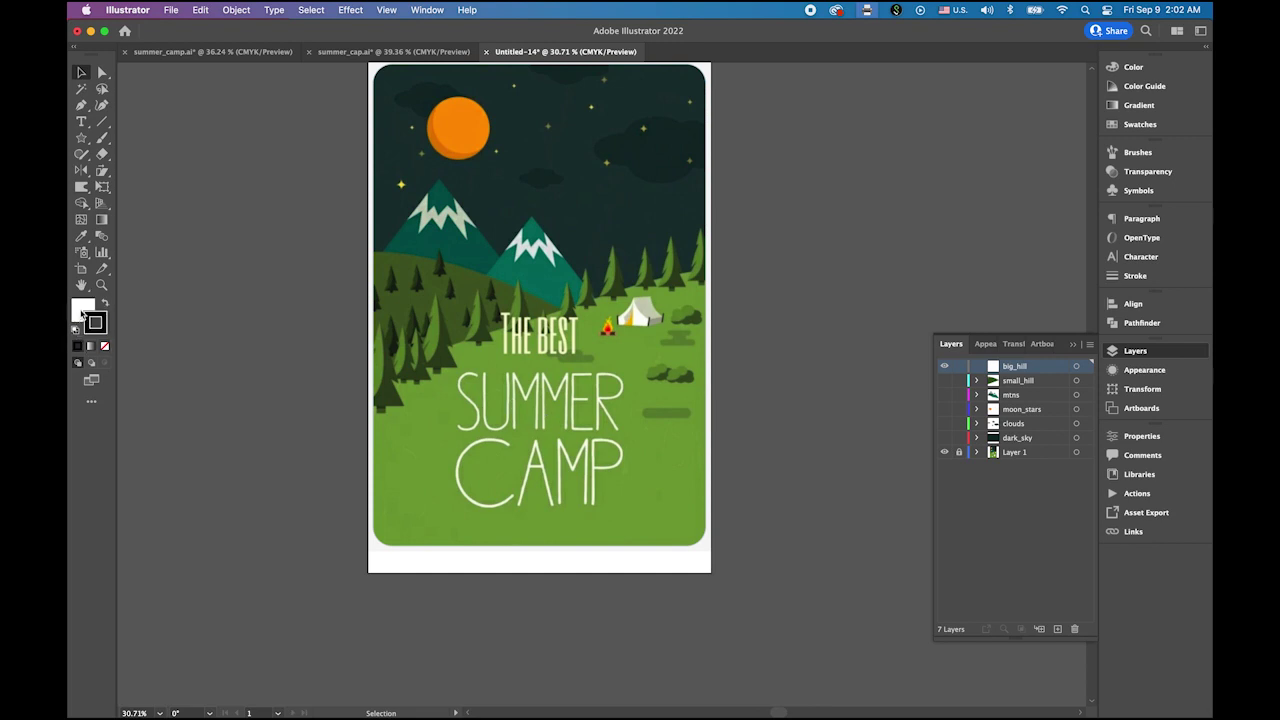
left_click(105, 346)
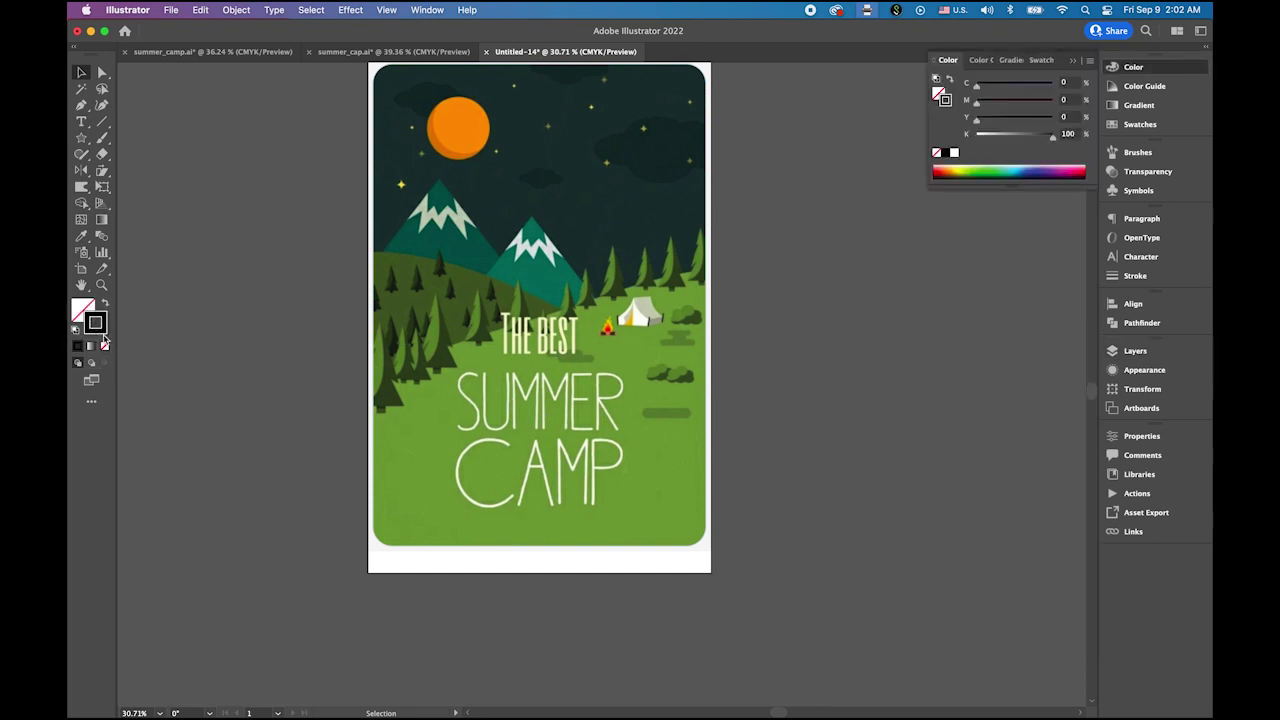
left_click(82, 106)
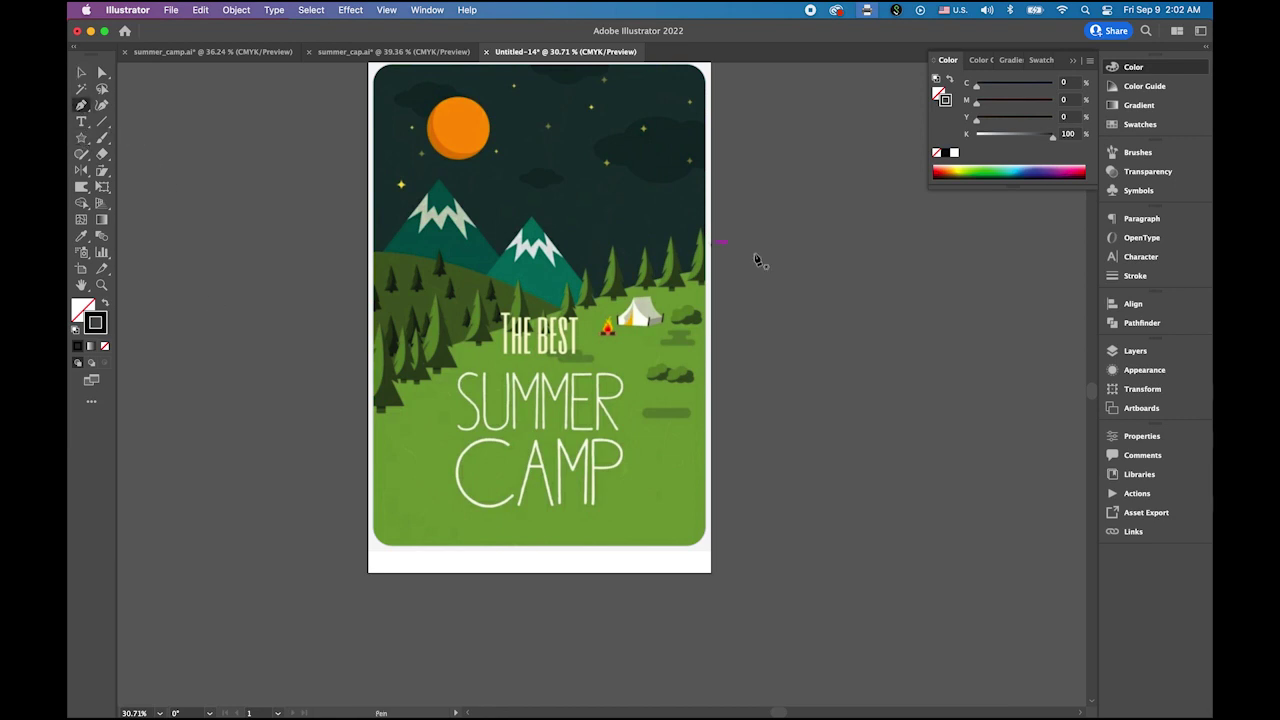
left_click(720, 266)
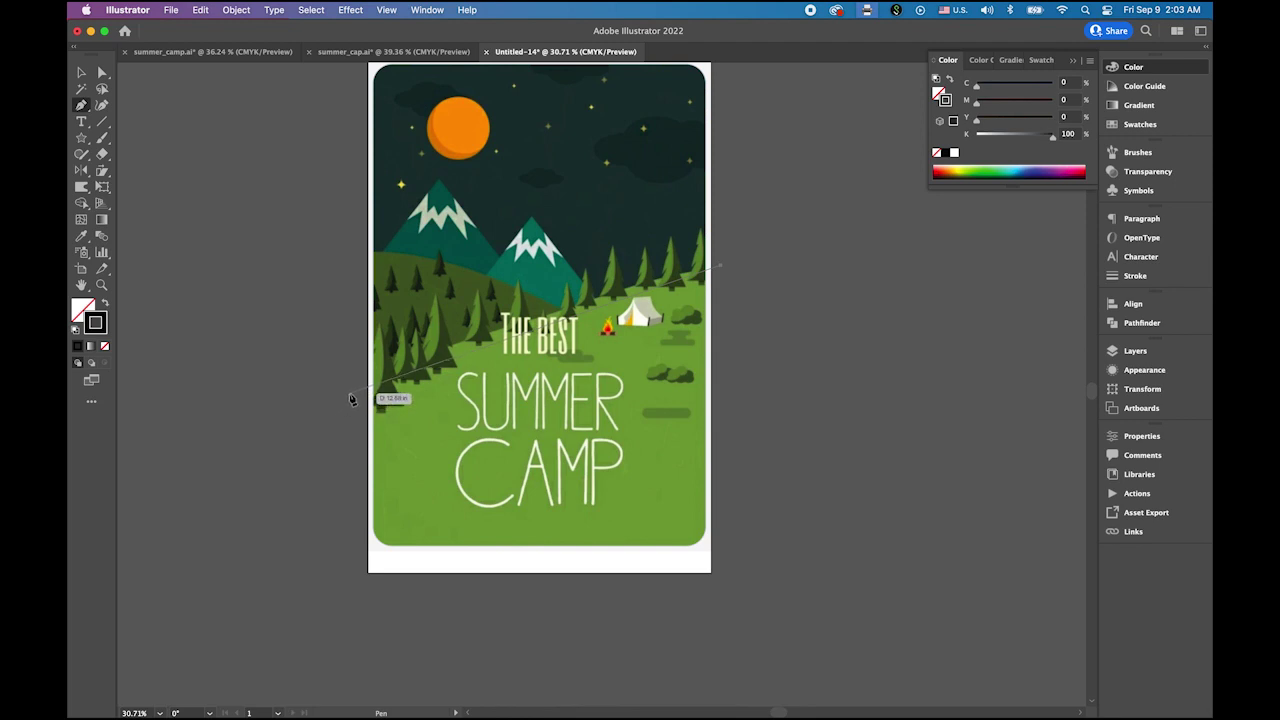
left_click(349, 394)
left_click(152, 494)
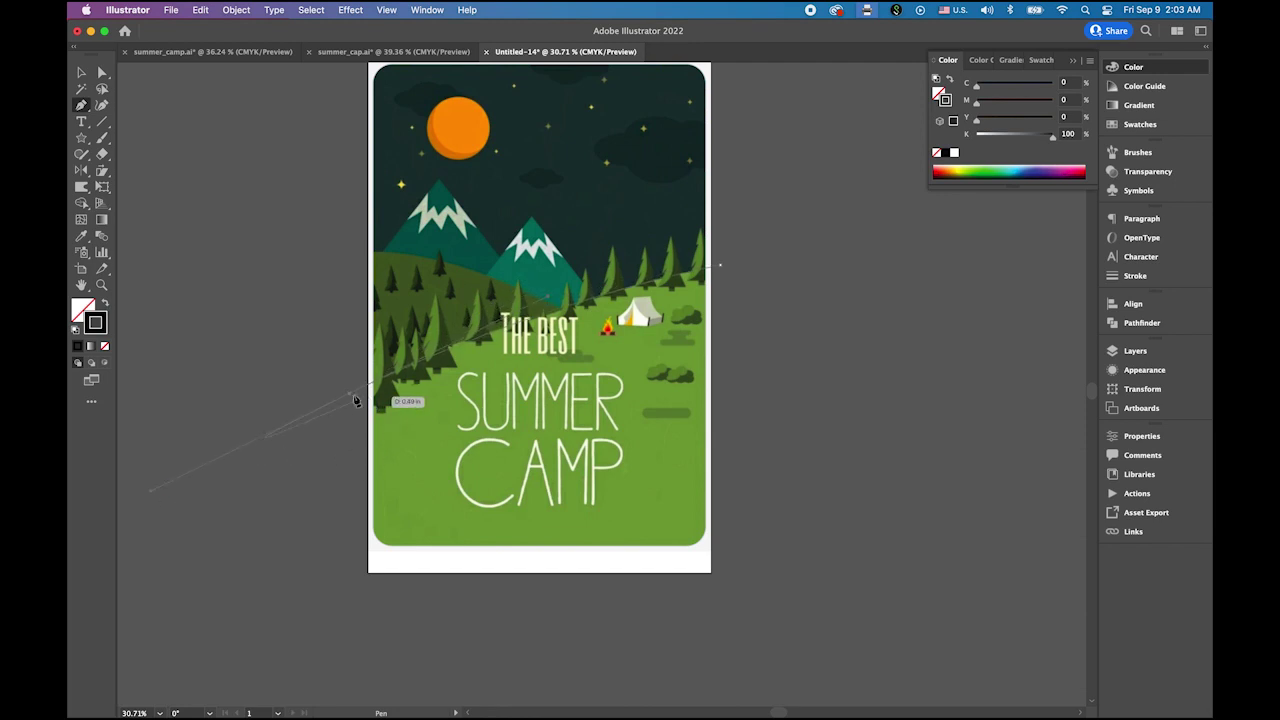
left_click(349, 566)
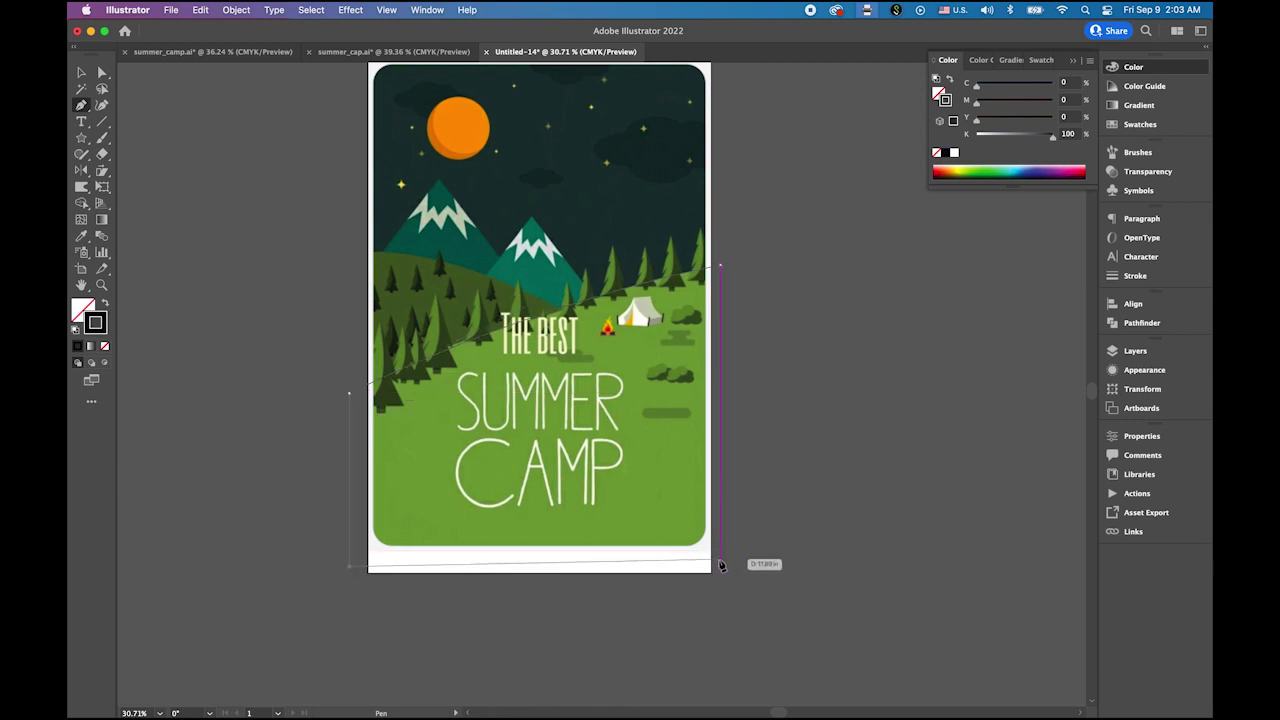
left_click(720, 568)
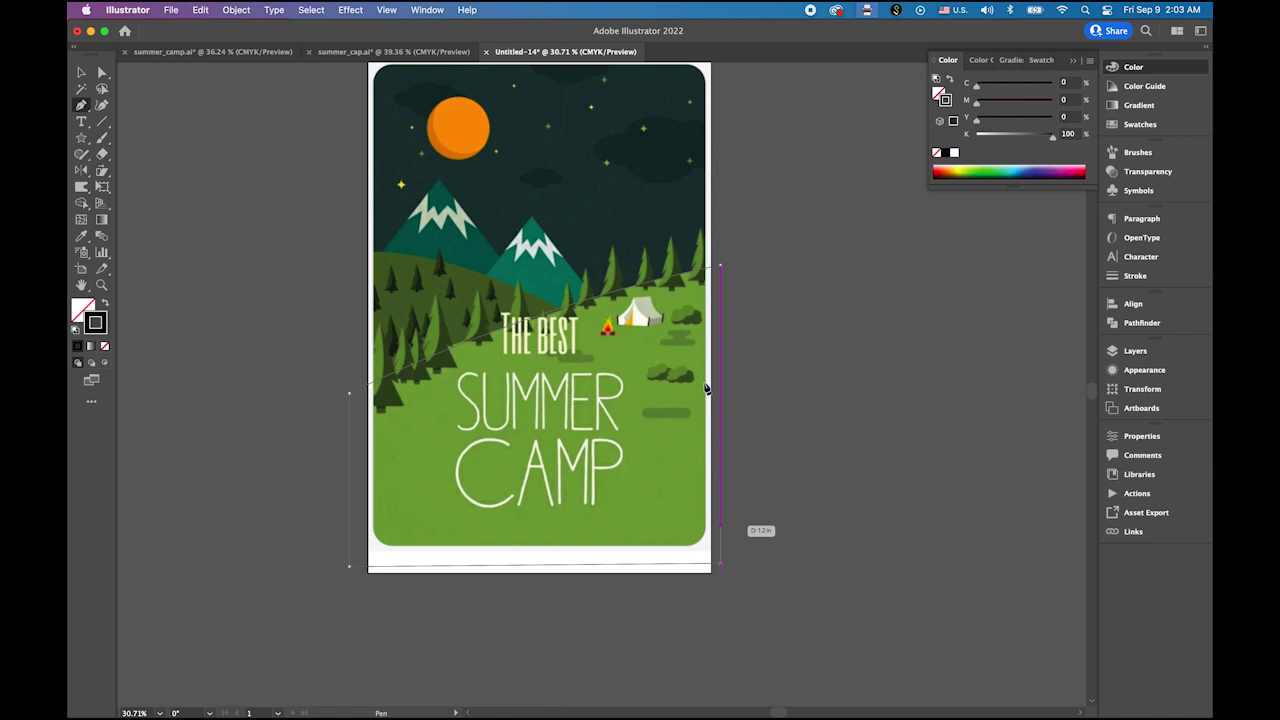
left_click(721, 268)
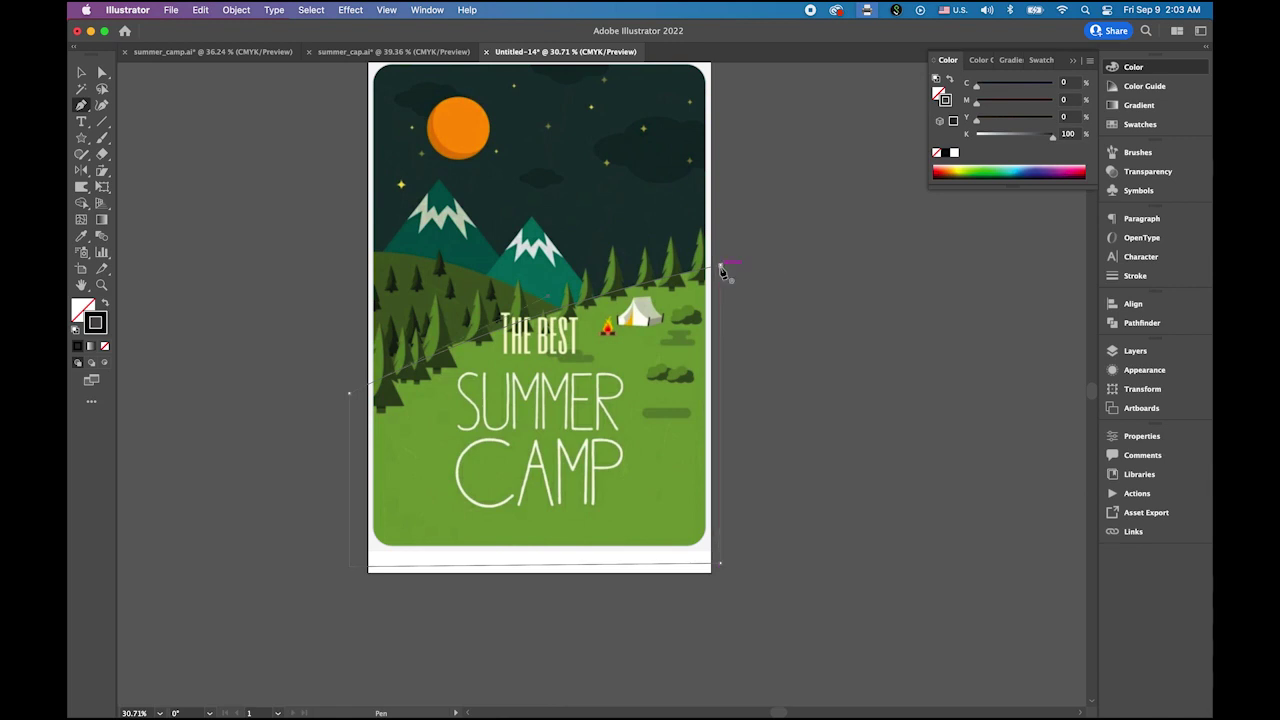
Fill the big hill with the light green sampled from the template's foreground, without a stroke, and deselect it.
left_click(81, 236)
left_click(437, 420)
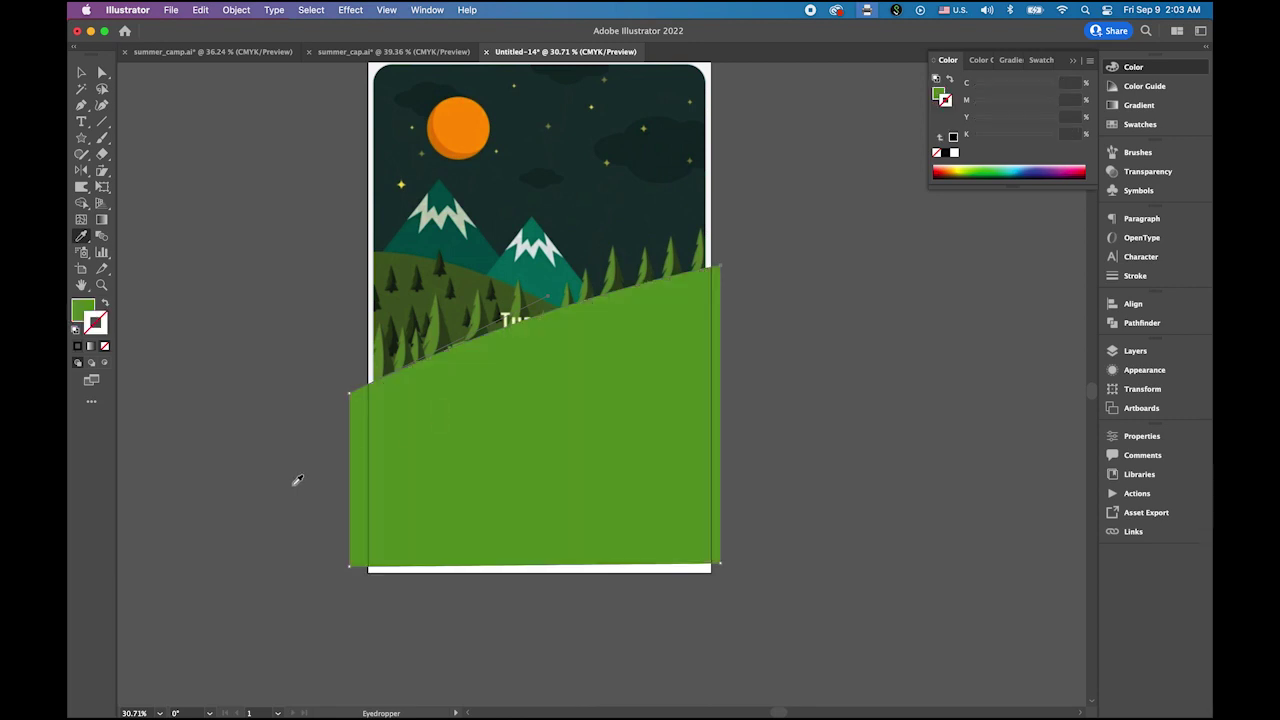
left_click(82, 73)
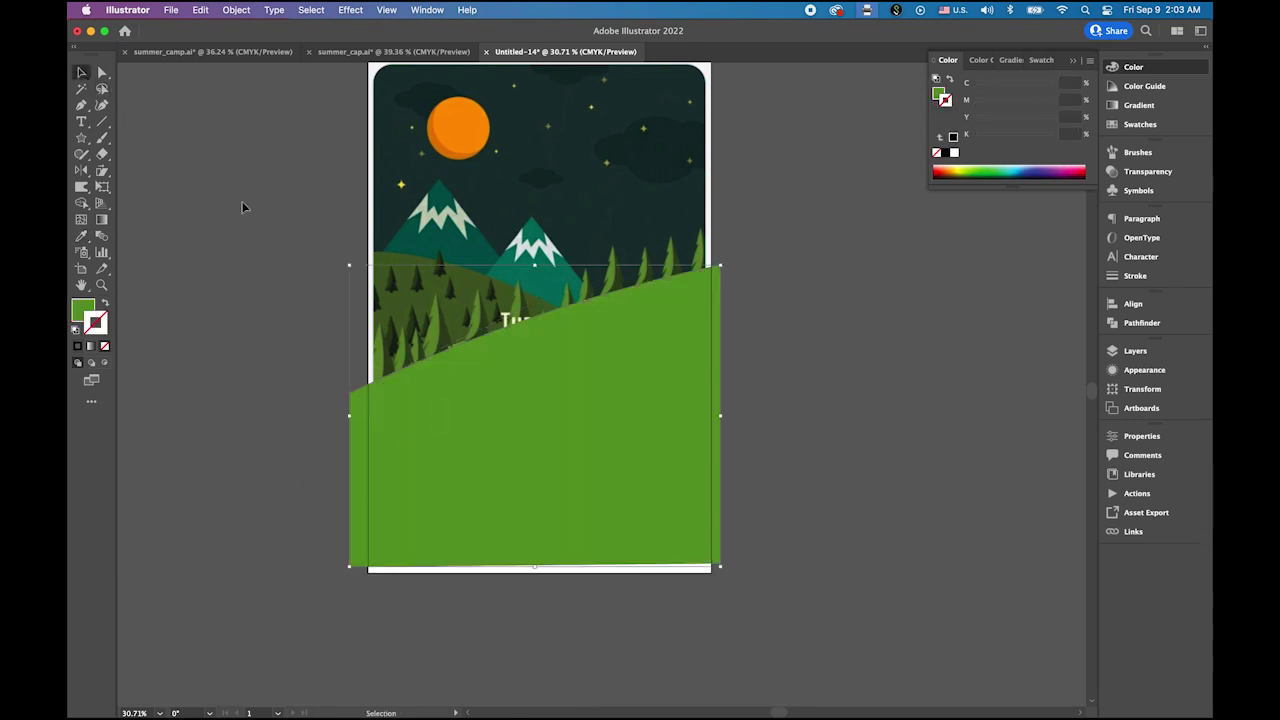
left_click(244, 208)
Show the small_hill, mtns, moon_stars, clouds and dark_sky layers to check both hills against the rest of the artwork.
left_click(1133, 352)
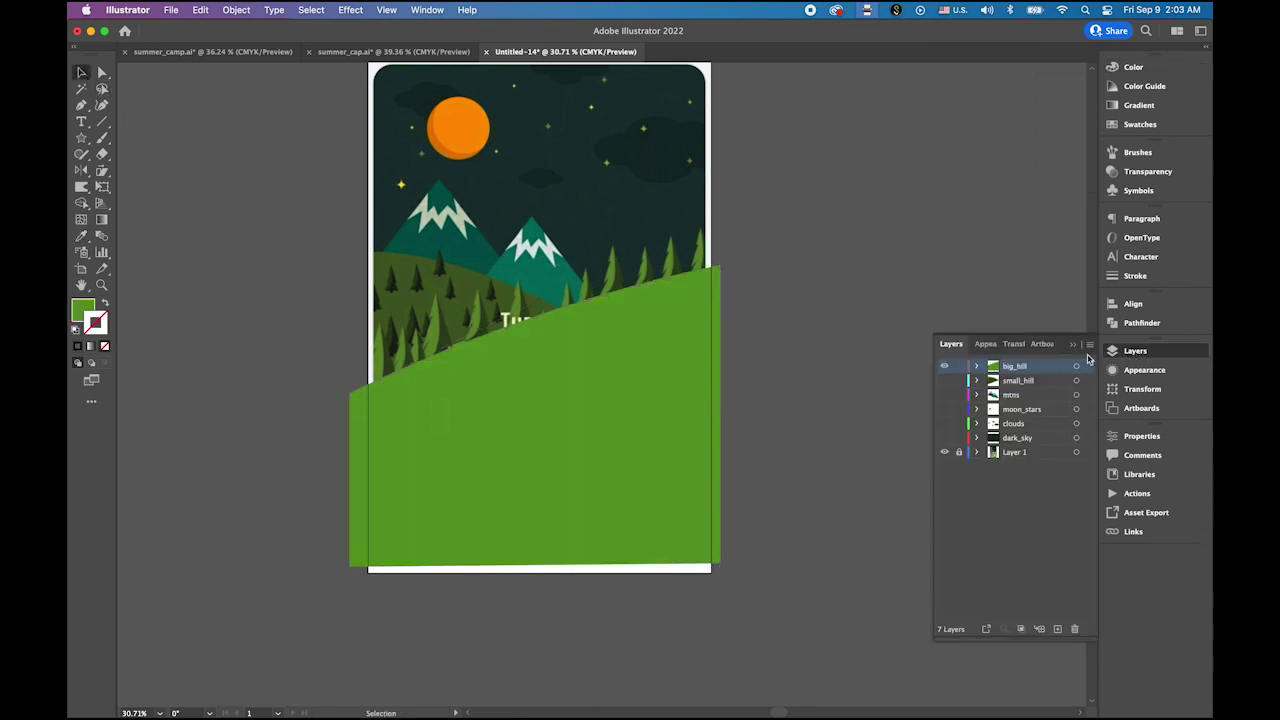
left_click_drag(943, 386, 944, 444)
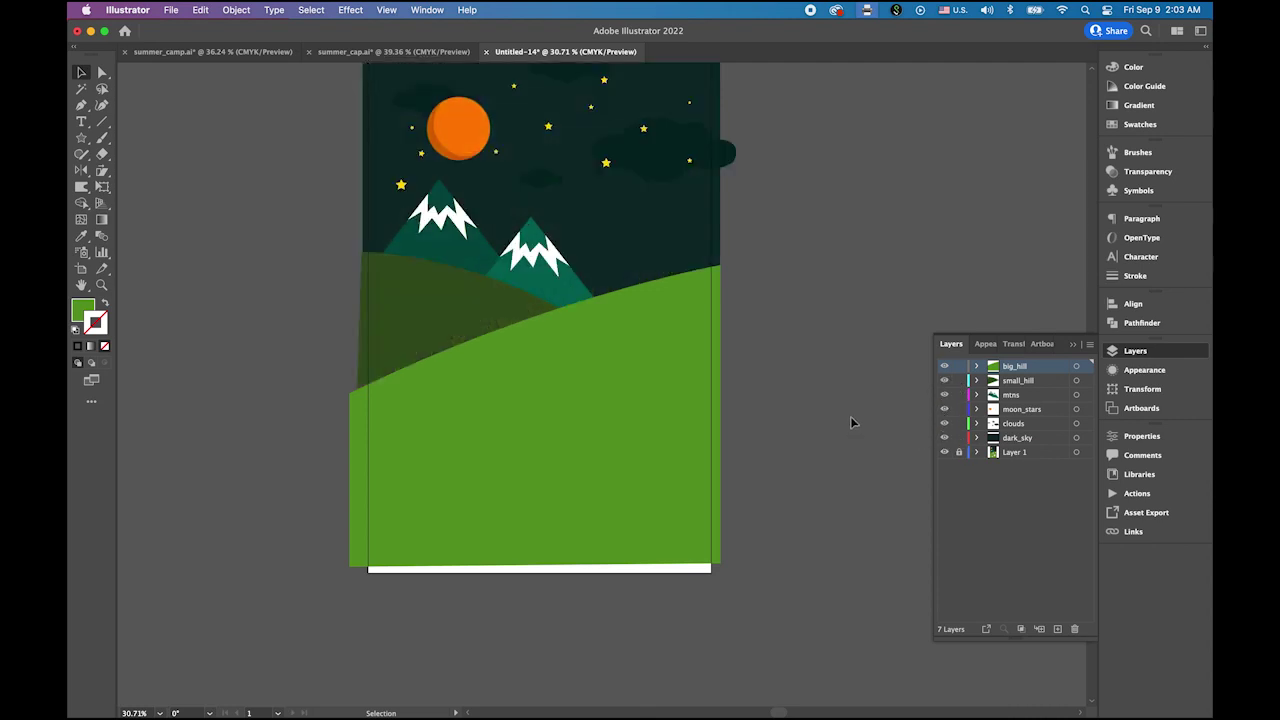
scroll(680, 423, "up", 3)
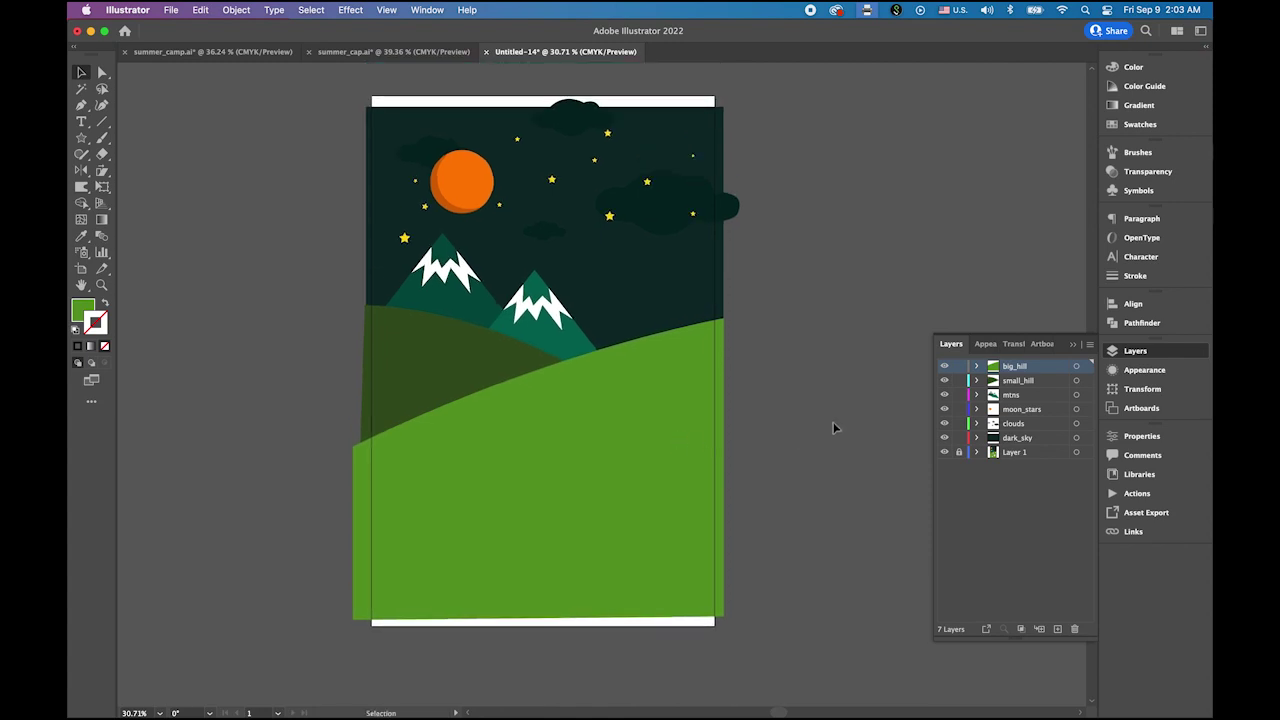
Hide the artwork layers from dark_sky up to big_hill and add a new top layer named trees.
left_click_drag(944, 440, 938, 366)
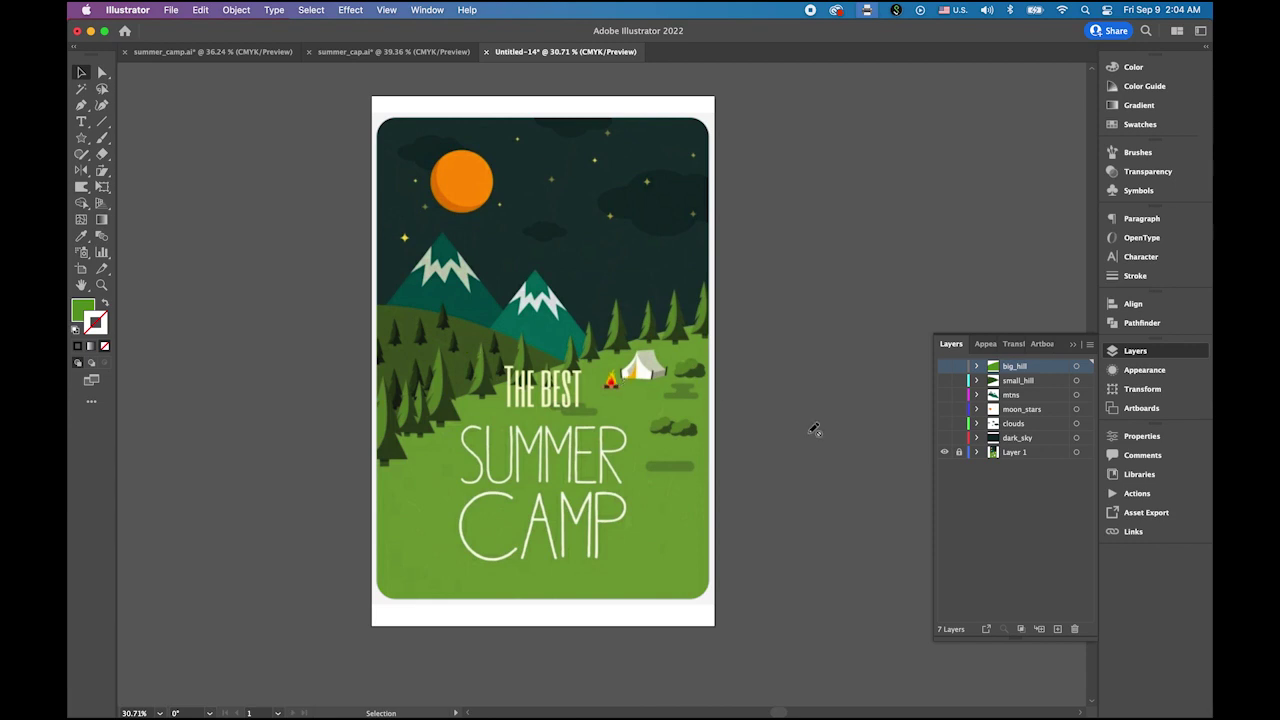
left_click(1058, 629)
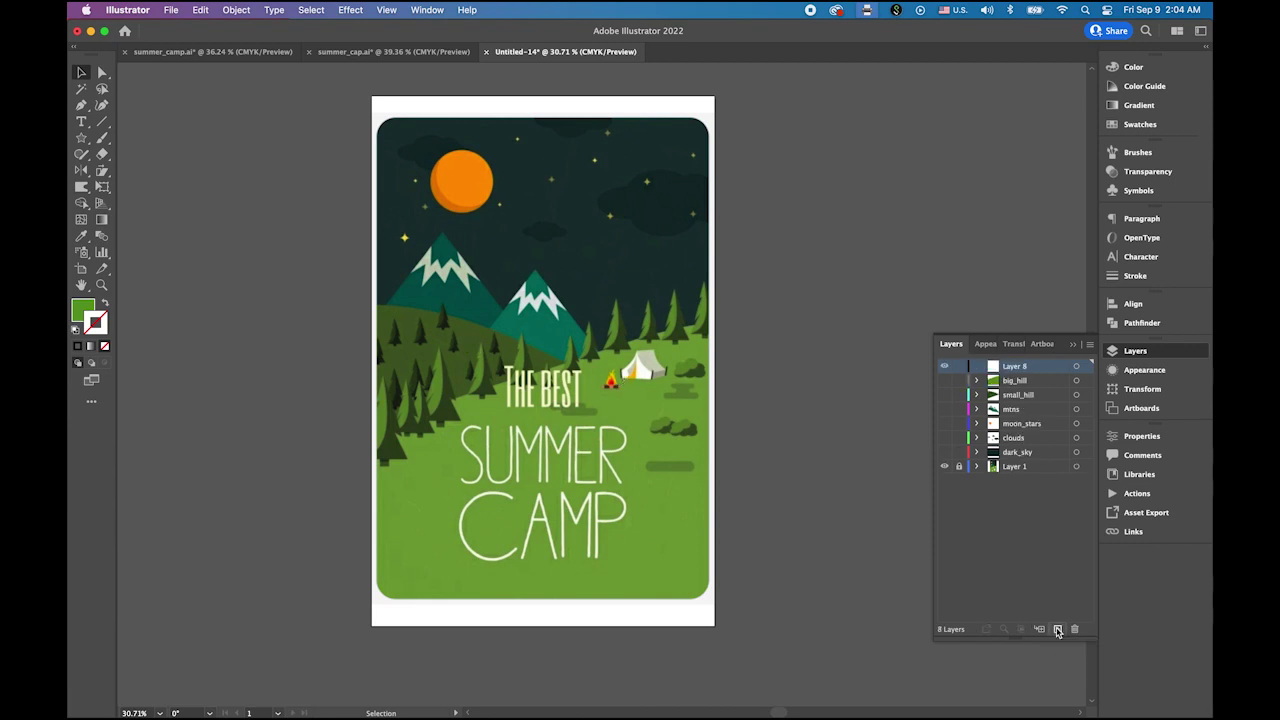
double_click(1015, 367)
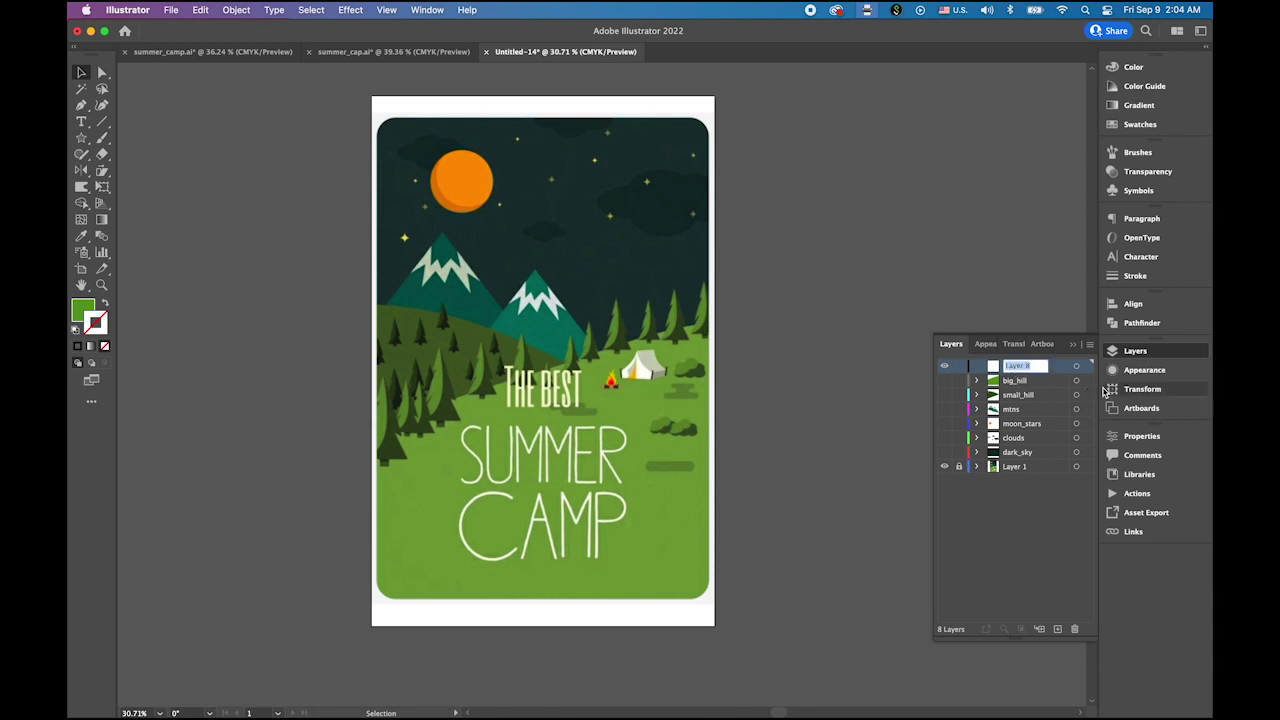
type("trees")
left_click(82, 75)
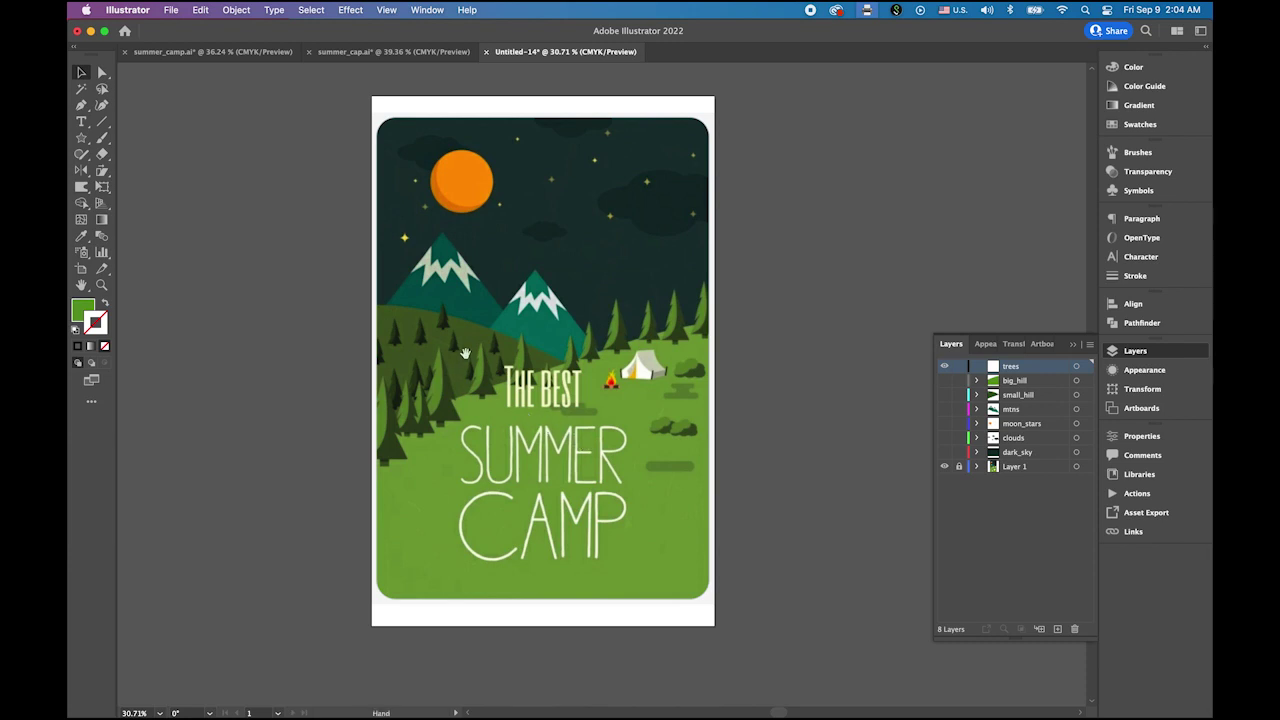
Draw a closed four-sided Pen path, narrower at the top, around the tree beside "The Best", with no fill and a black stroke.
left_click_drag(466, 354, 687, 455)
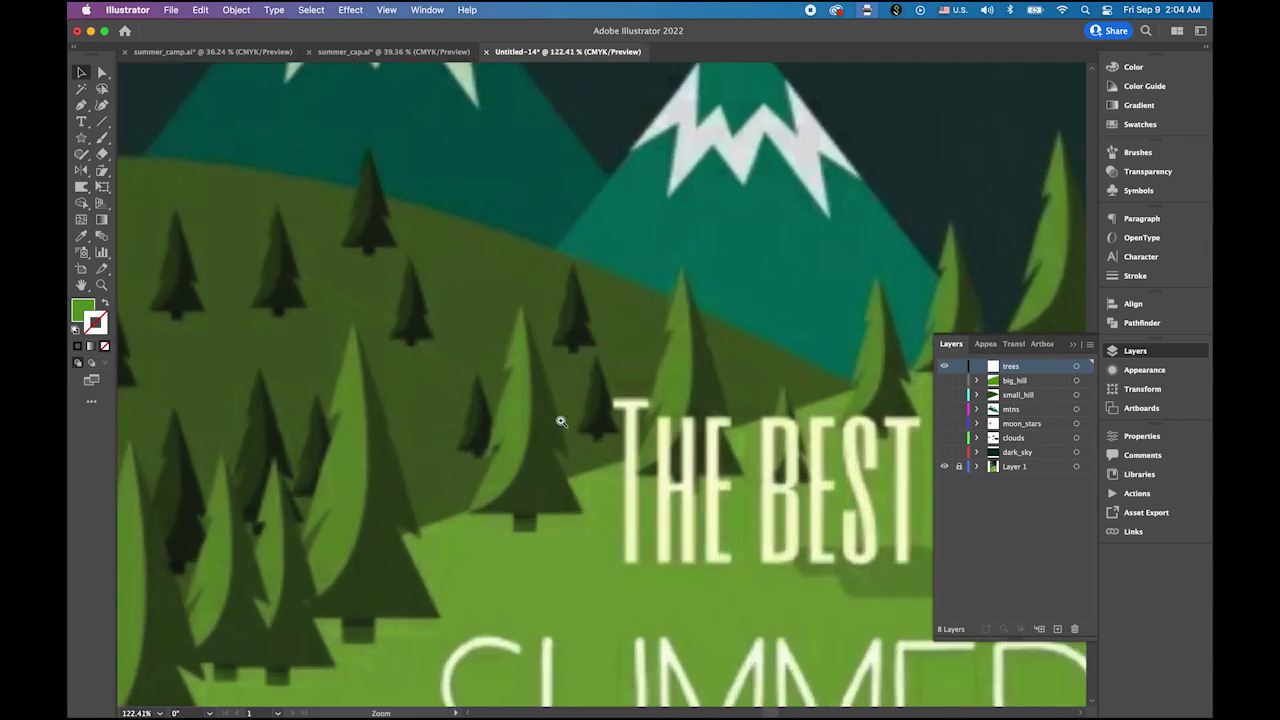
left_click_drag(533, 428, 543, 366)
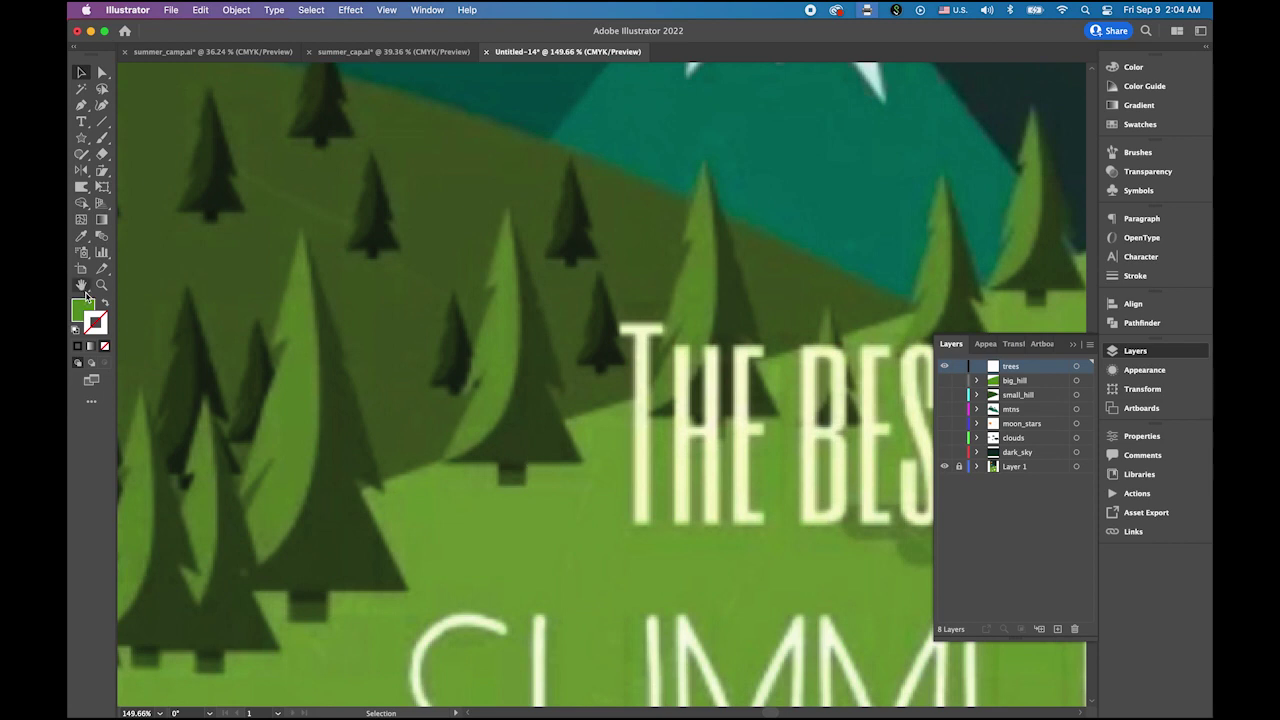
left_click(75, 330)
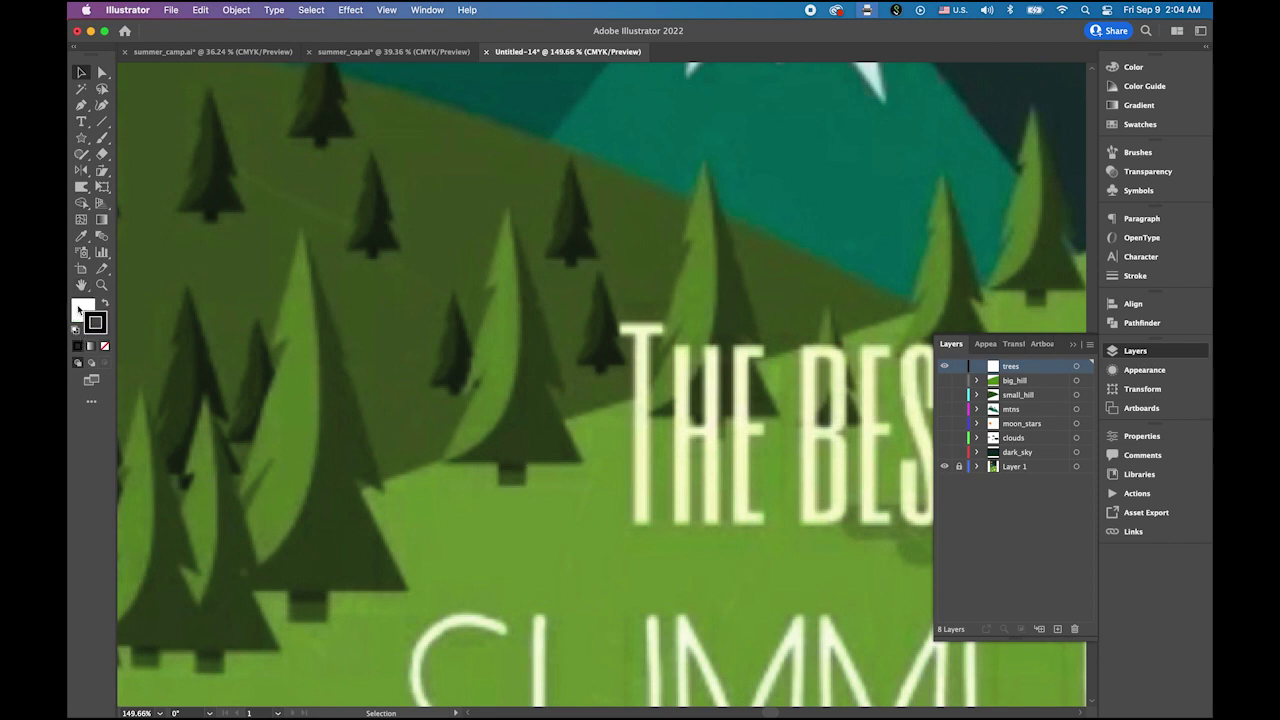
left_click(104, 345)
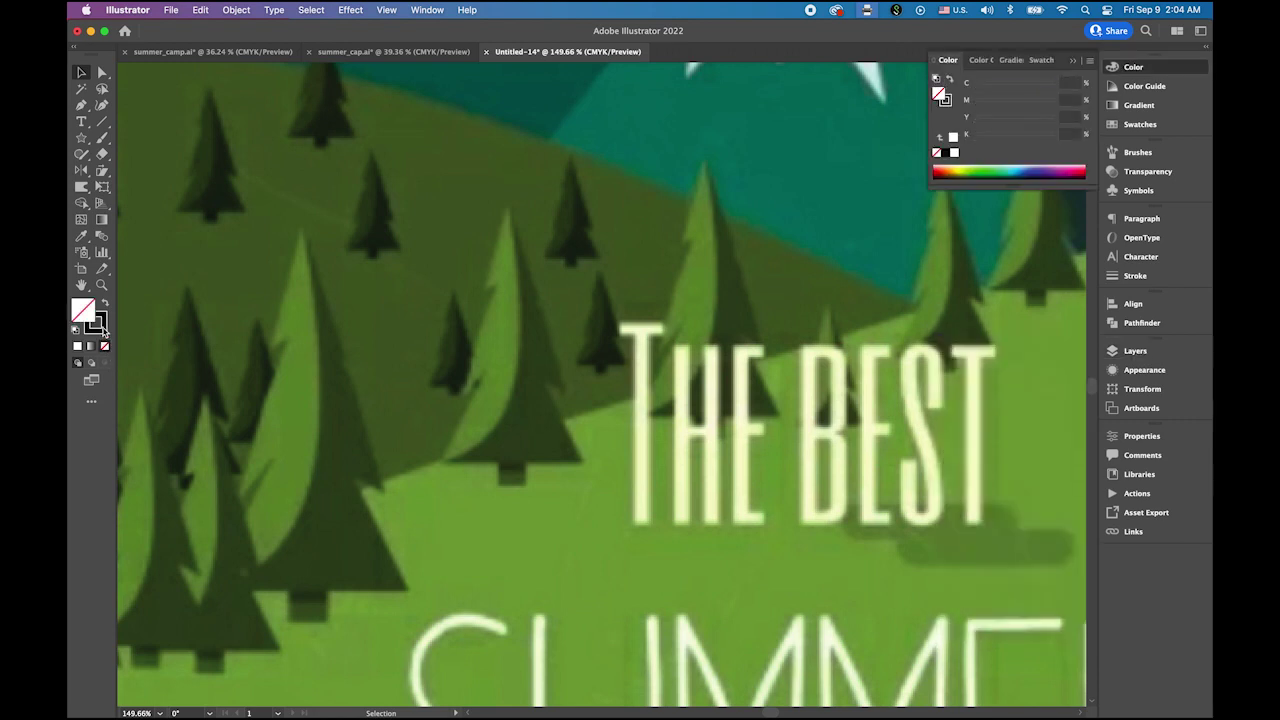
left_click(100, 326)
left_click(81, 105)
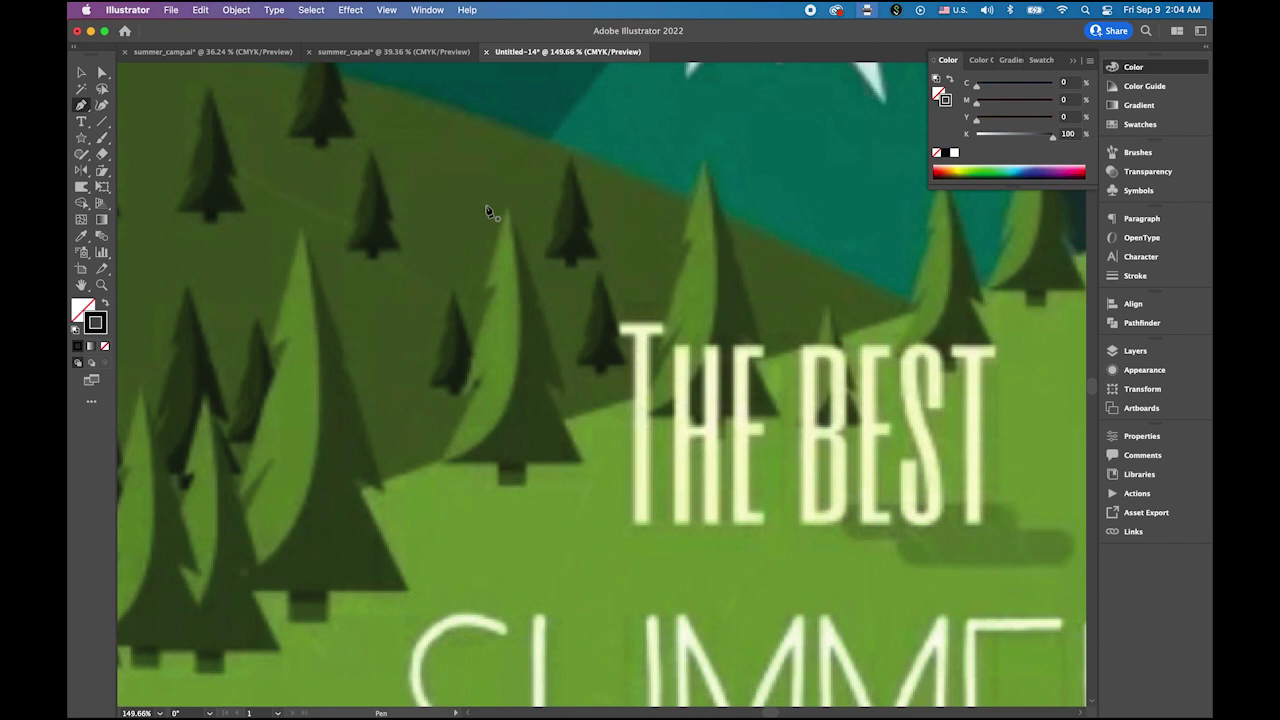
left_click(477, 196)
left_click(586, 195)
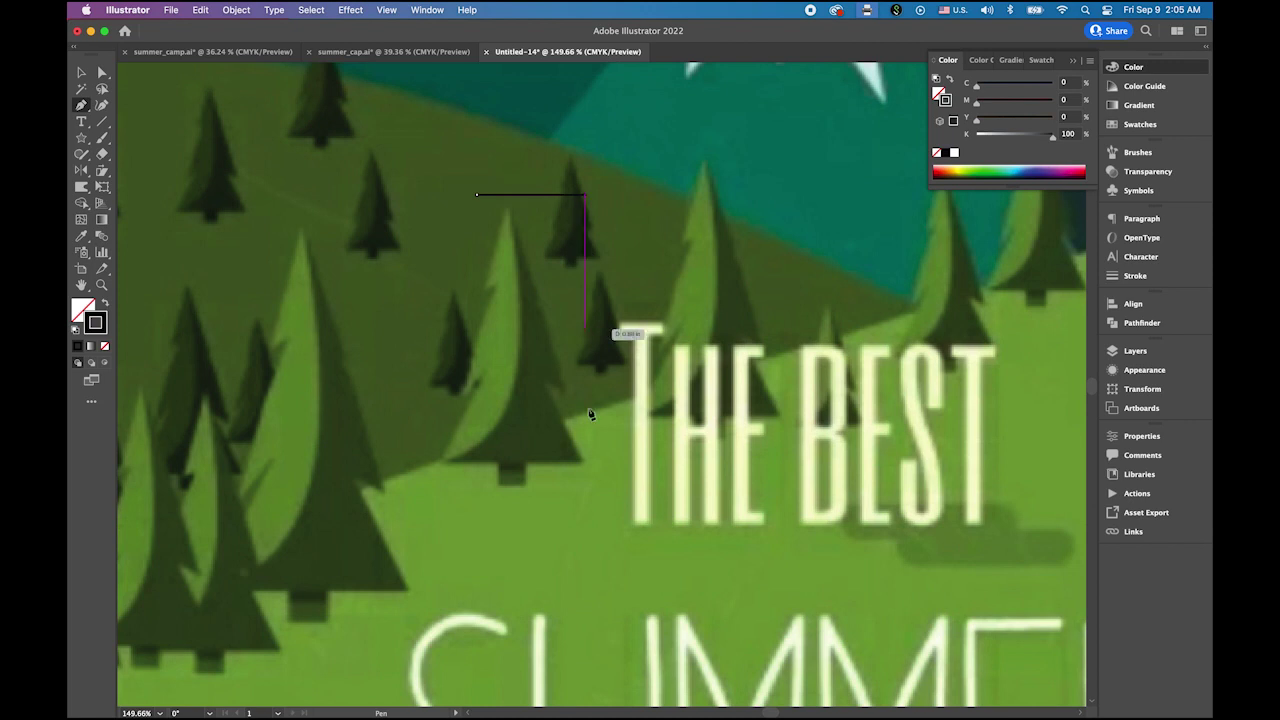
left_click(604, 477)
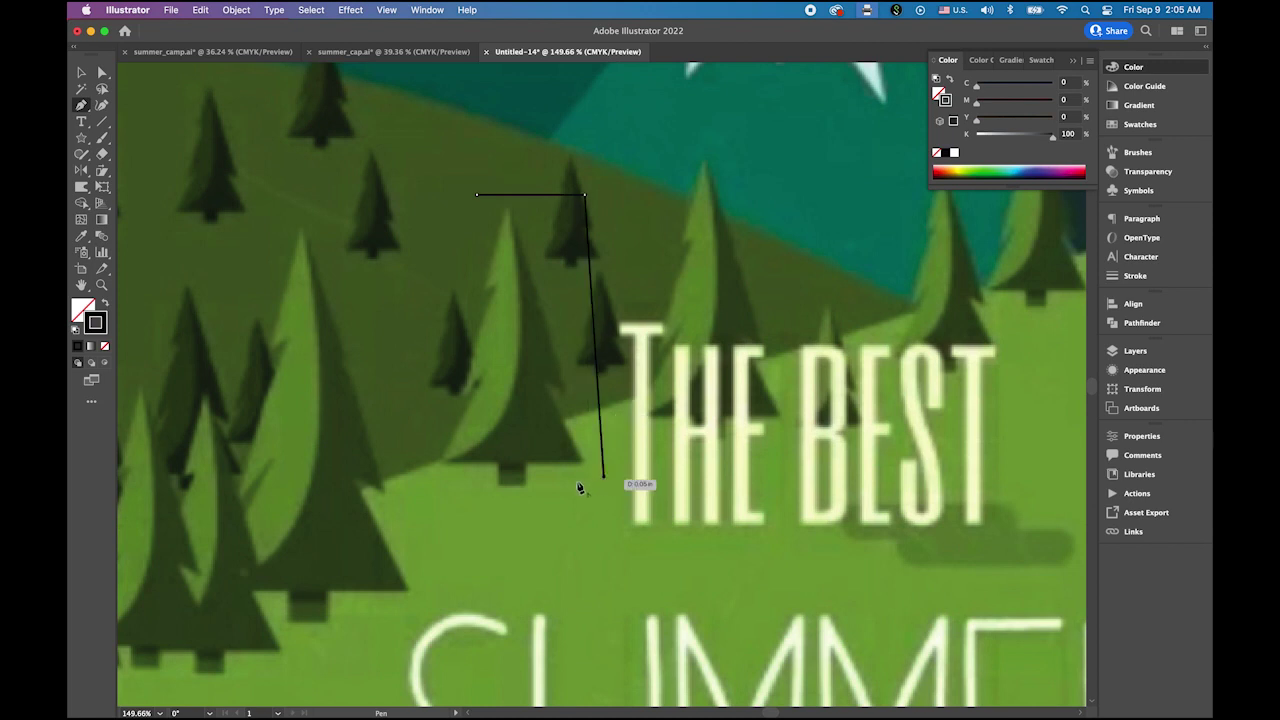
left_click(424, 477)
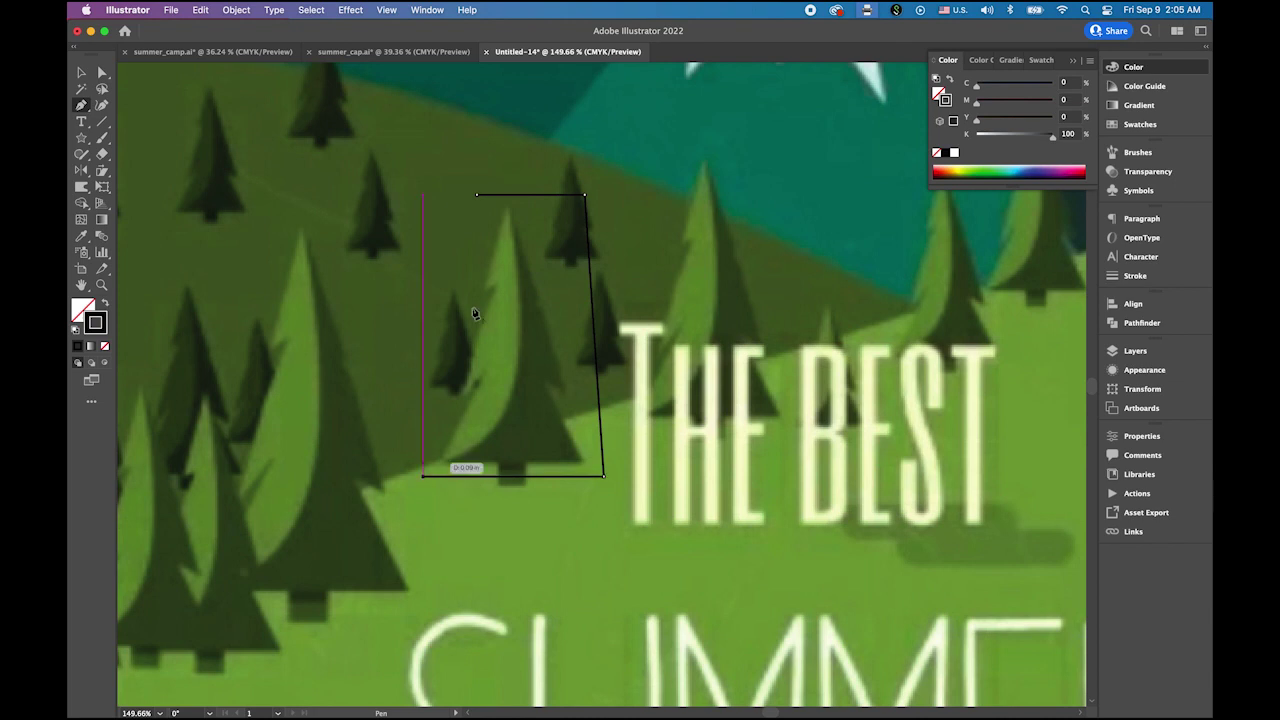
left_click(477, 196)
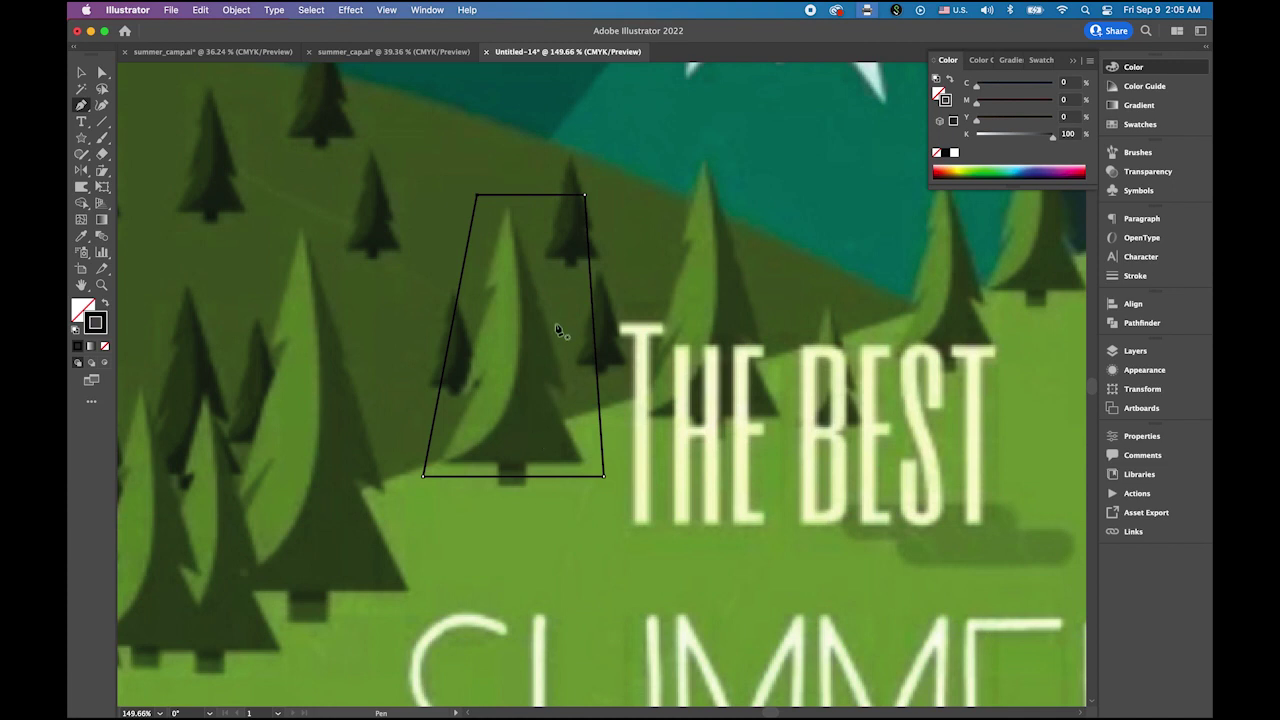
Draw a second closed Pen path over the tree's light half, its right side curving along the boundary between light and dark green.
left_click(499, 171)
left_click_drag(403, 469, 470, 455)
left_click_drag(396, 468, 194, 458)
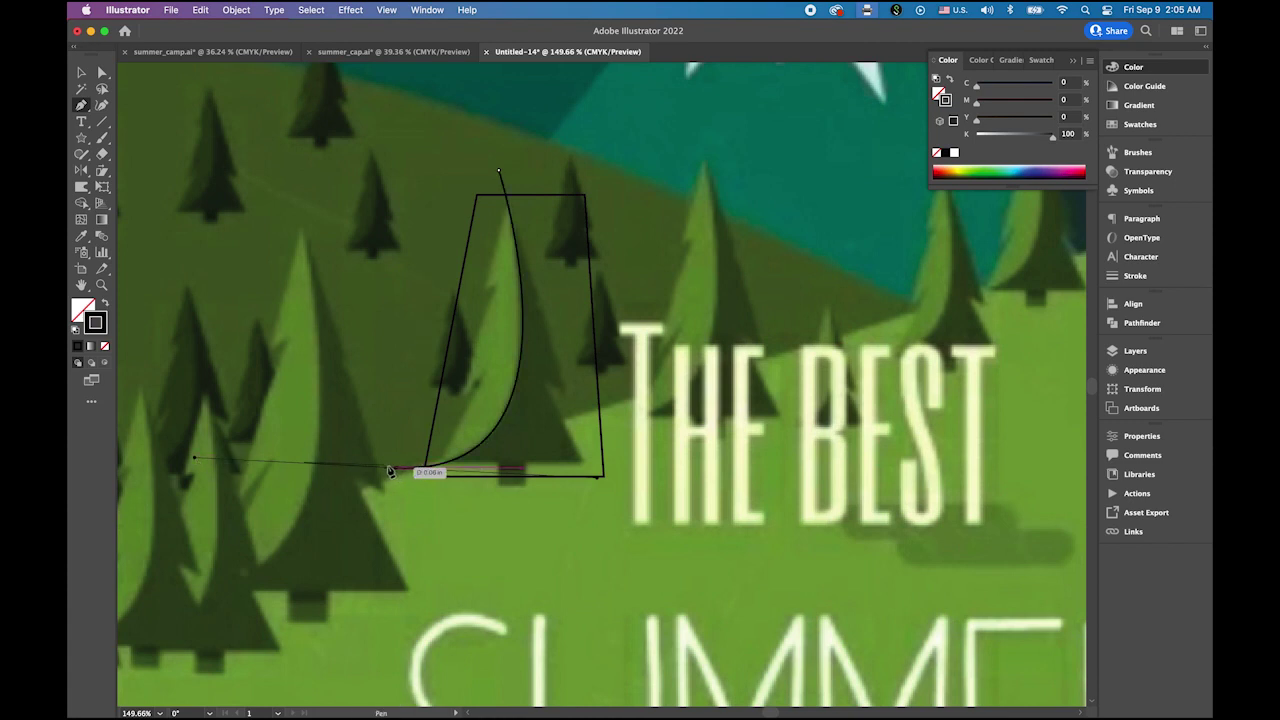
left_click(396, 470)
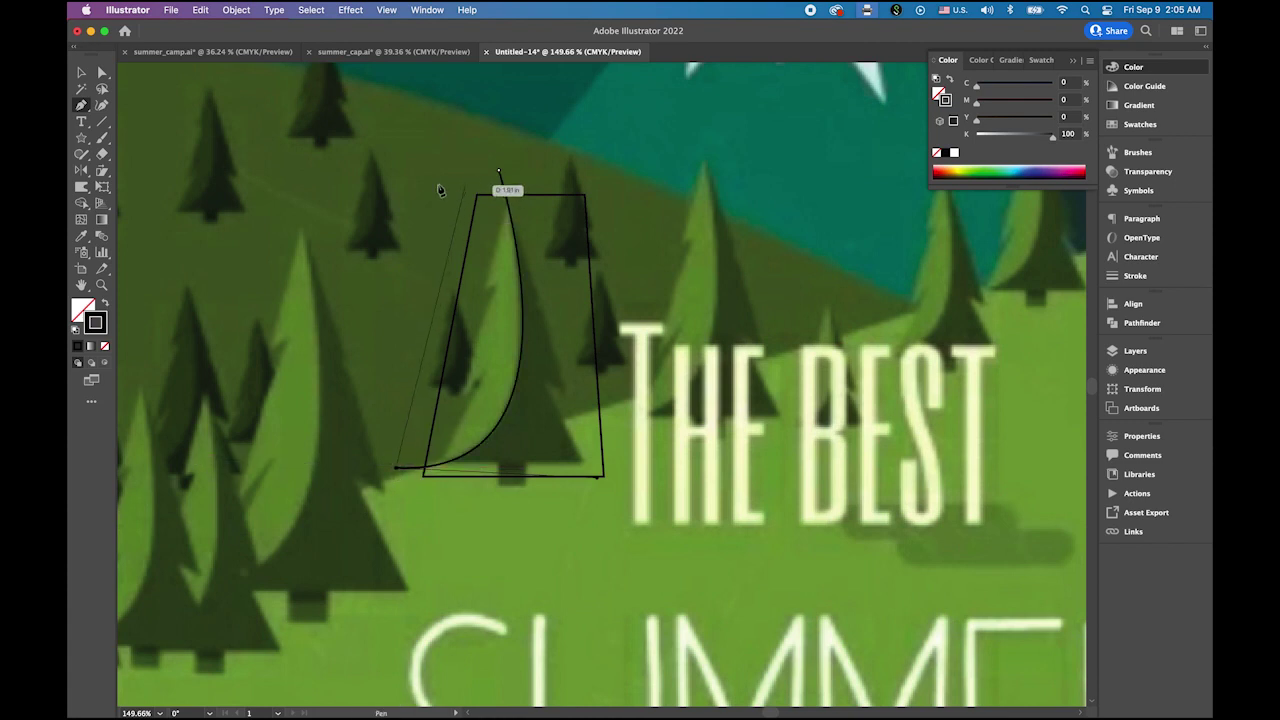
left_click(452, 171)
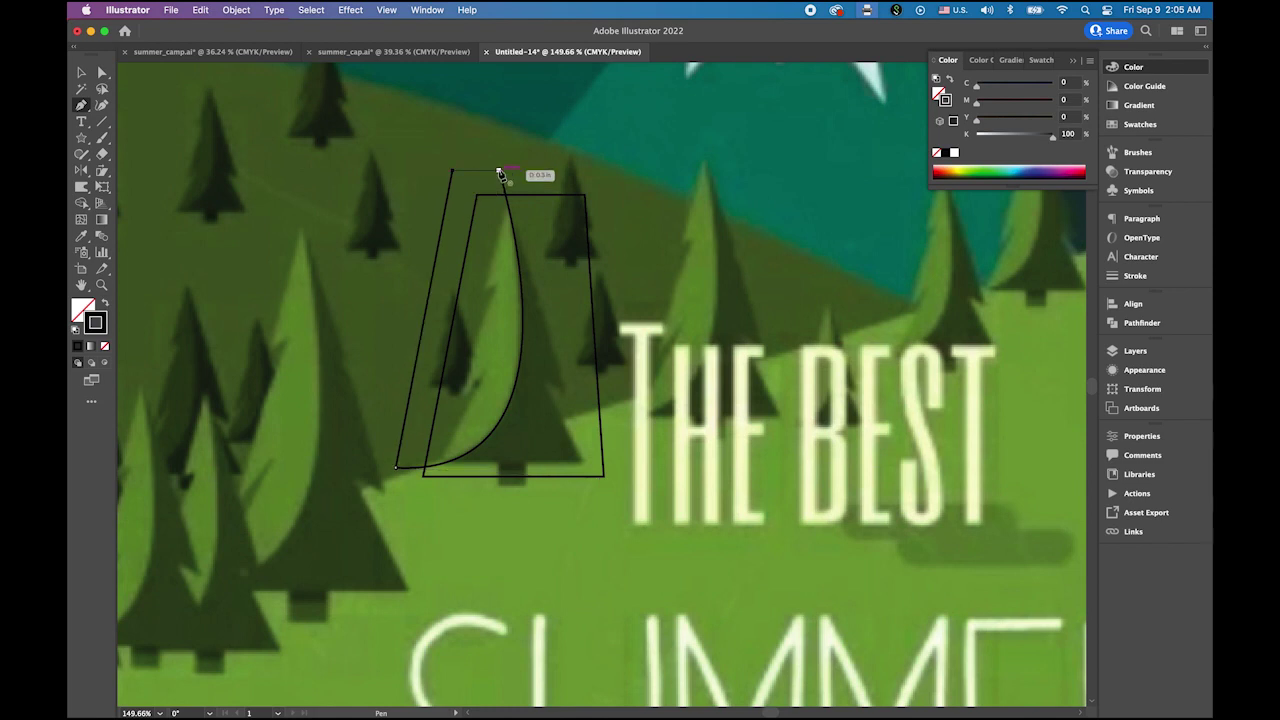
left_click(500, 172)
Move both outlines together to the right, off the traced tree and over the "The Best" lettering, and deselect them.
left_click(81, 72)
left_click(265, 237)
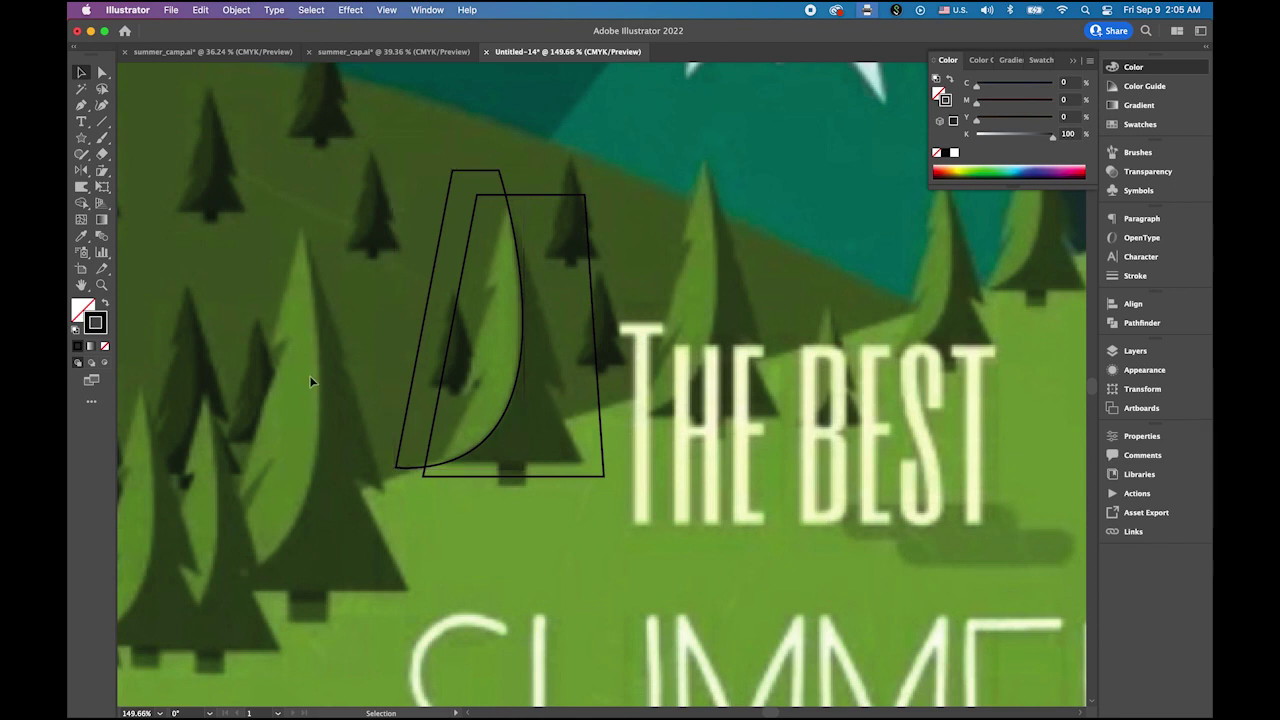
left_click(534, 210)
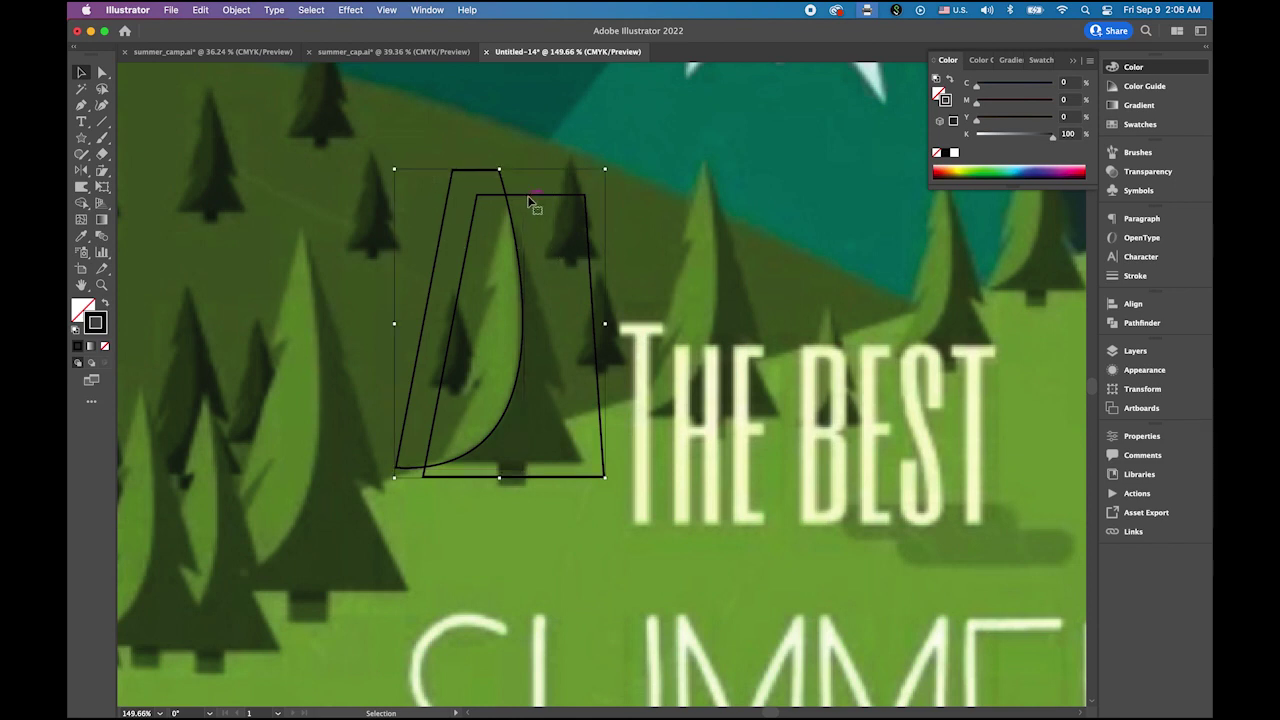
left_click_drag(534, 206, 777, 203)
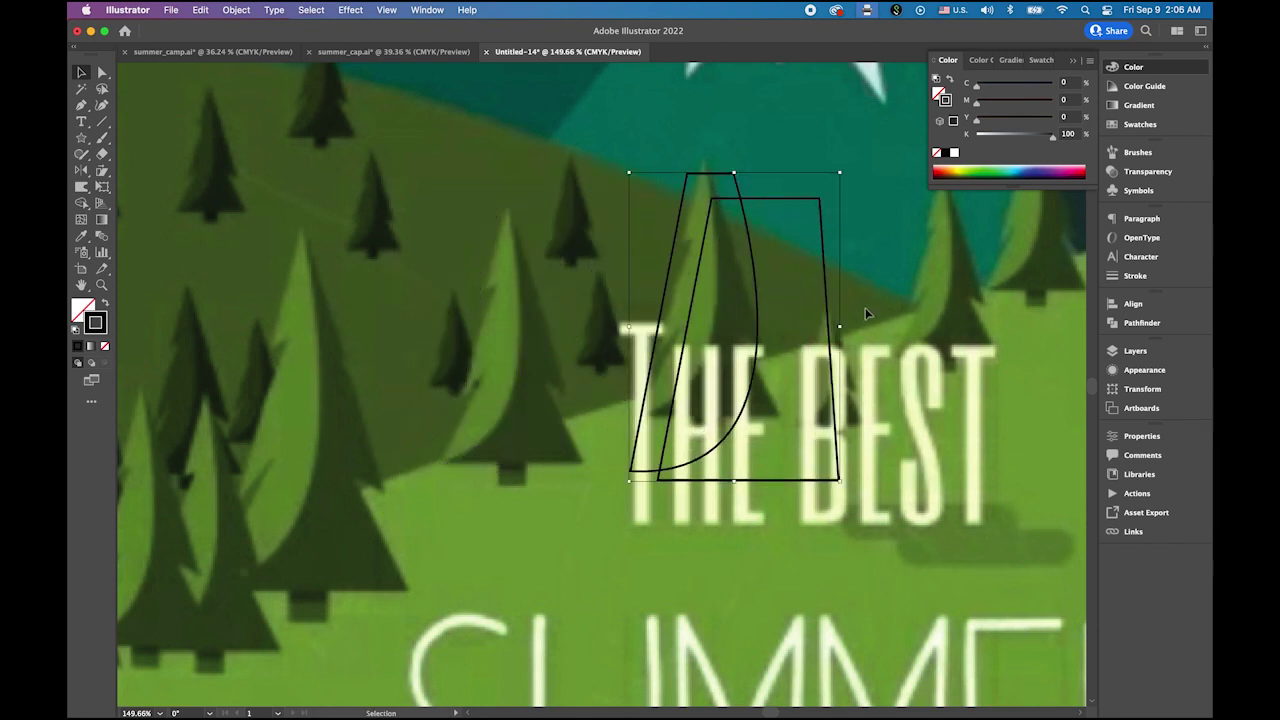
left_click(865, 307)
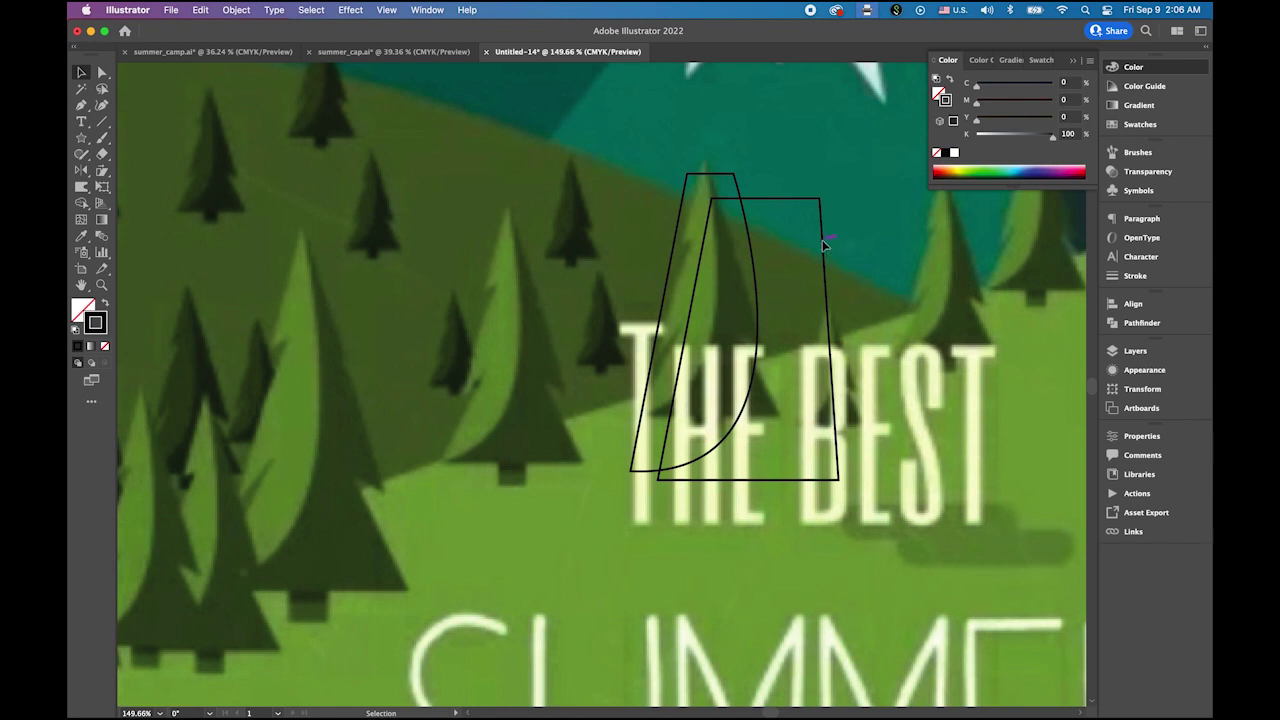
Fill the four-sided shape with the dark green sampled from the template tree's shaded side, without a stroke.
left_click(824, 244)
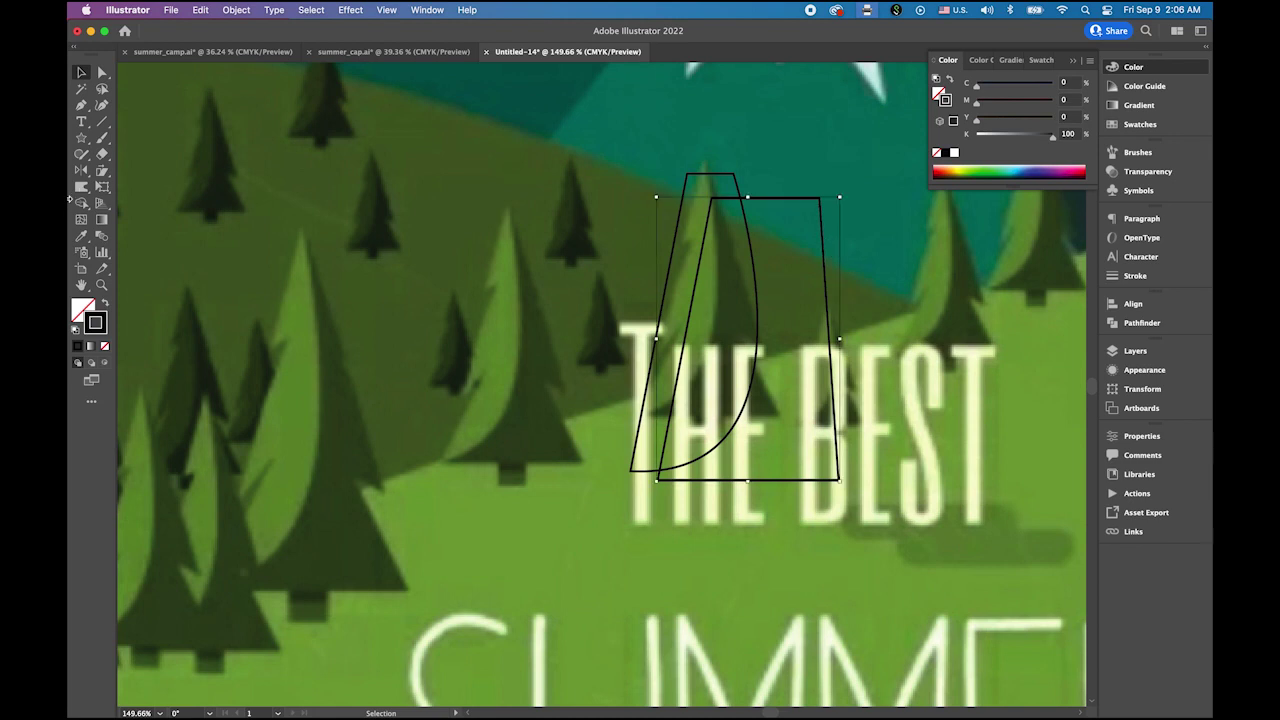
left_click(84, 238)
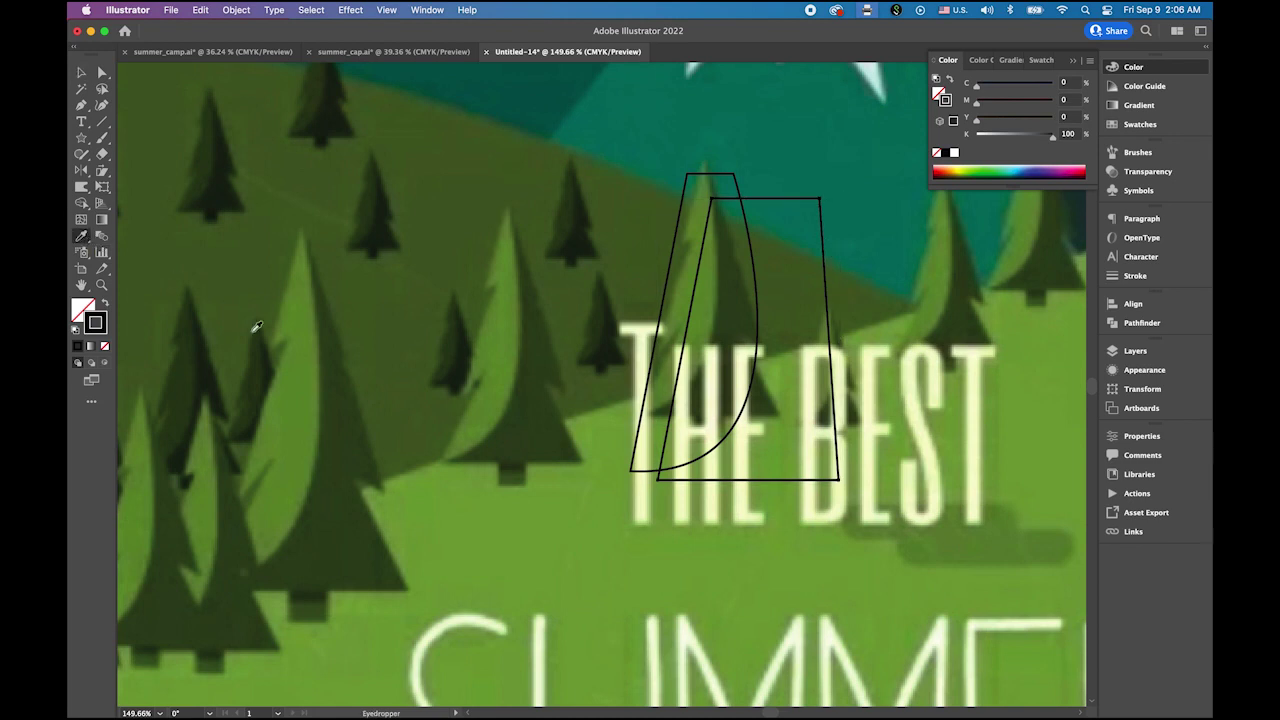
left_click(533, 409)
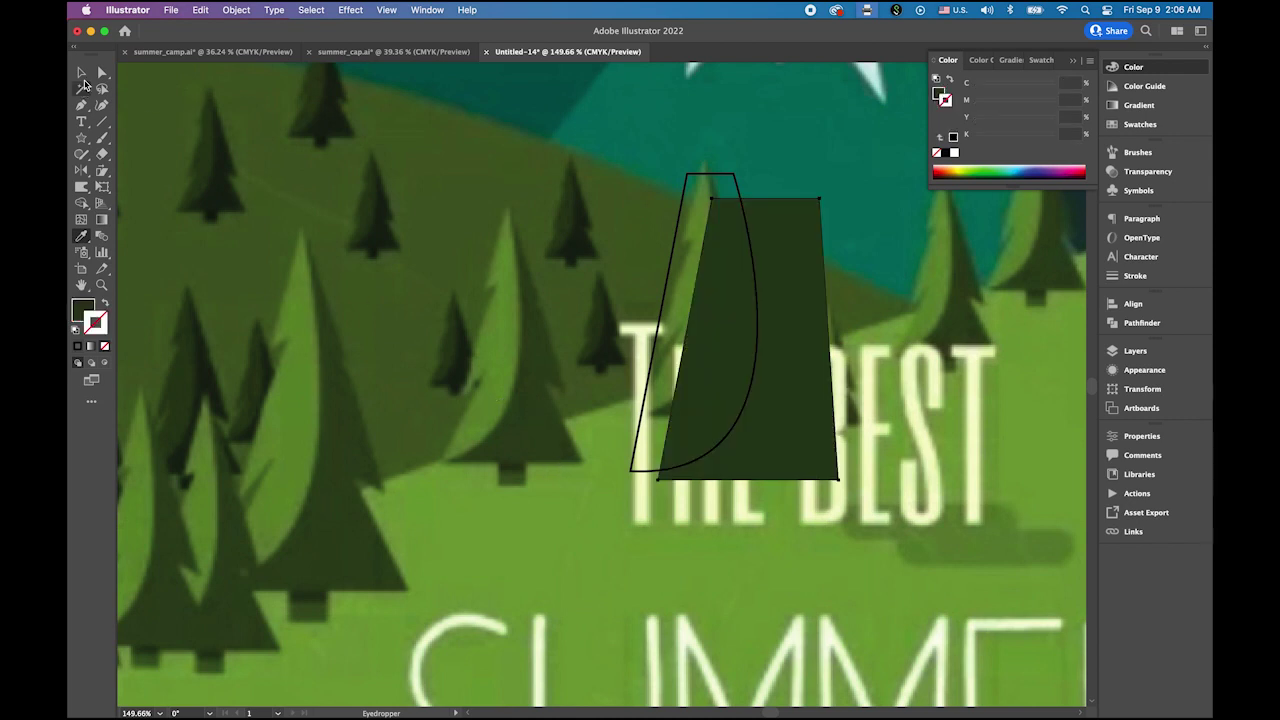
key("v")
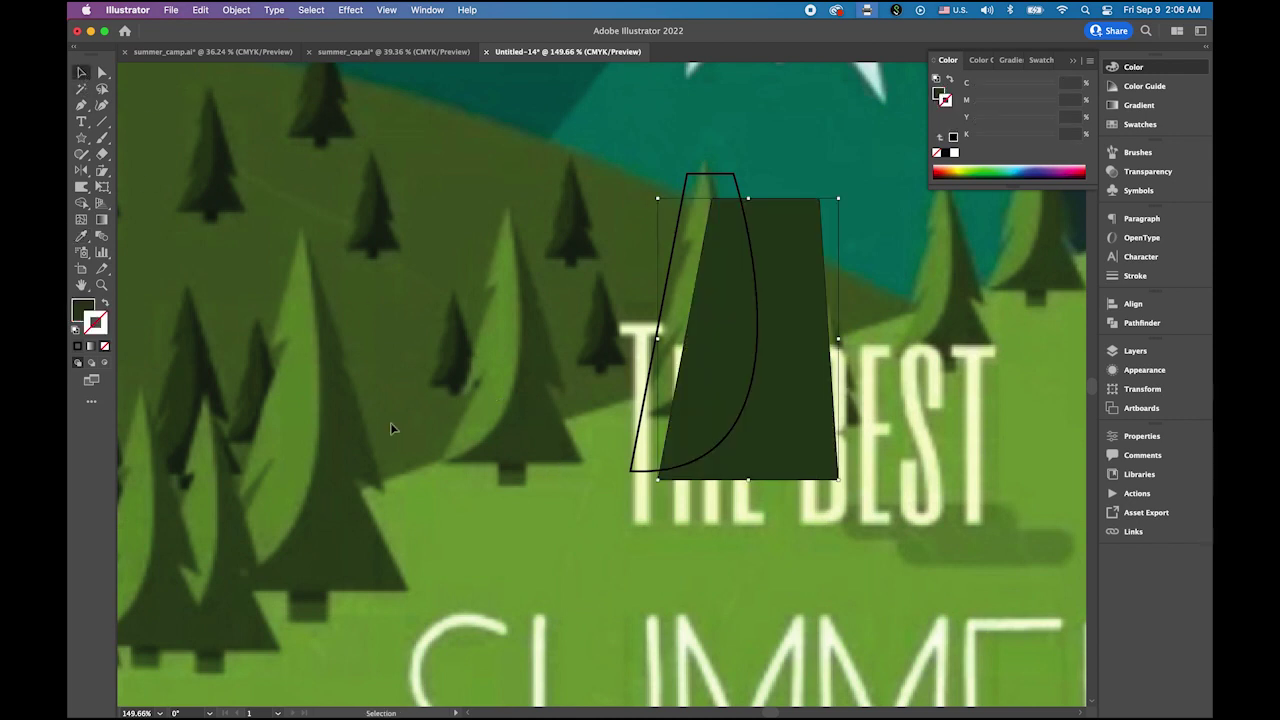
Fill the curved shape with the light green sampled from the template tree's lit side, without a stroke, and deselect it.
left_click(723, 180)
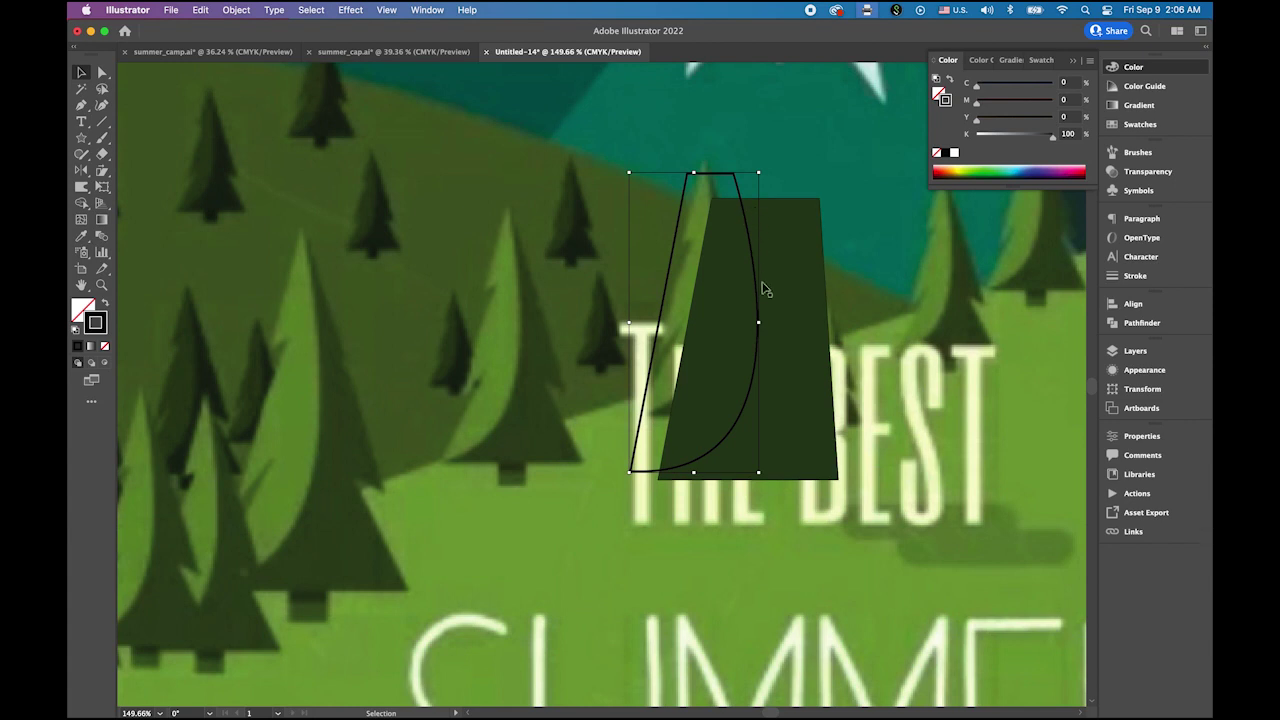
left_click(81, 236)
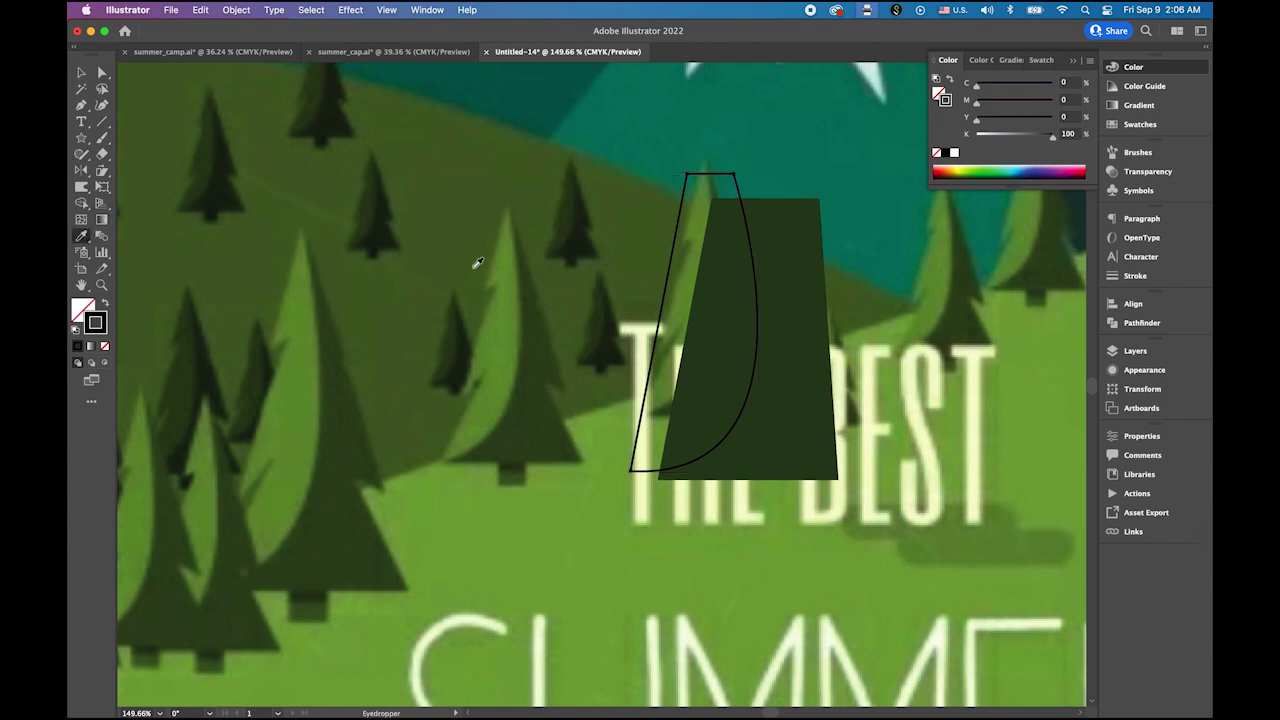
left_click(504, 339)
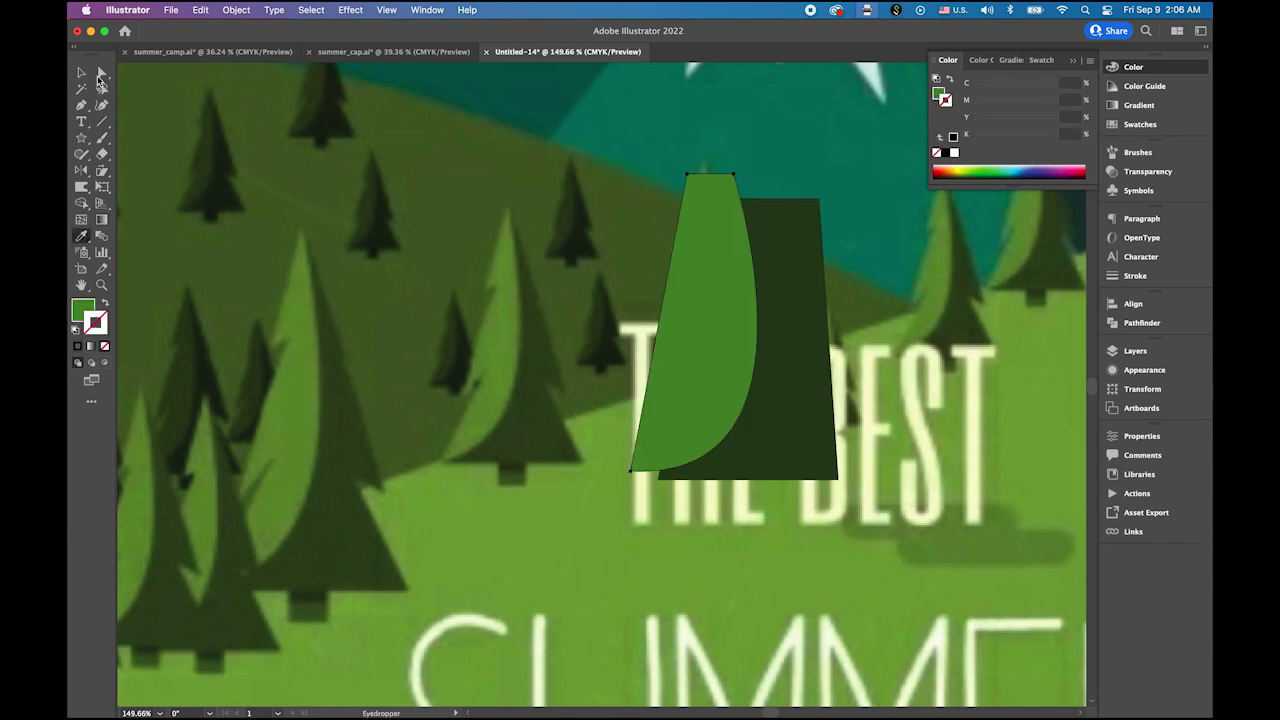
left_click(83, 75)
left_click(363, 198)
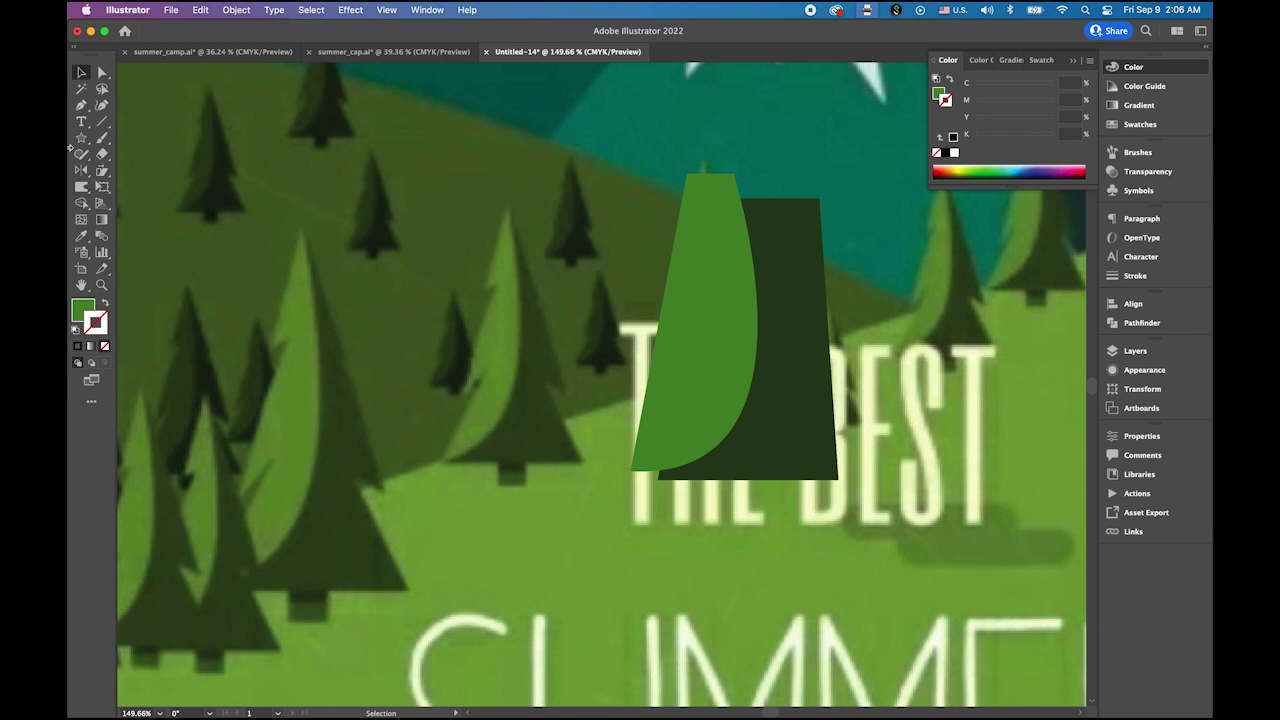
With no fill and a black stroke, trace the template tree's left edge with the Pen tool, from its tip through two branch notches to its base corner.
left_click(80, 106)
left_click(76, 331)
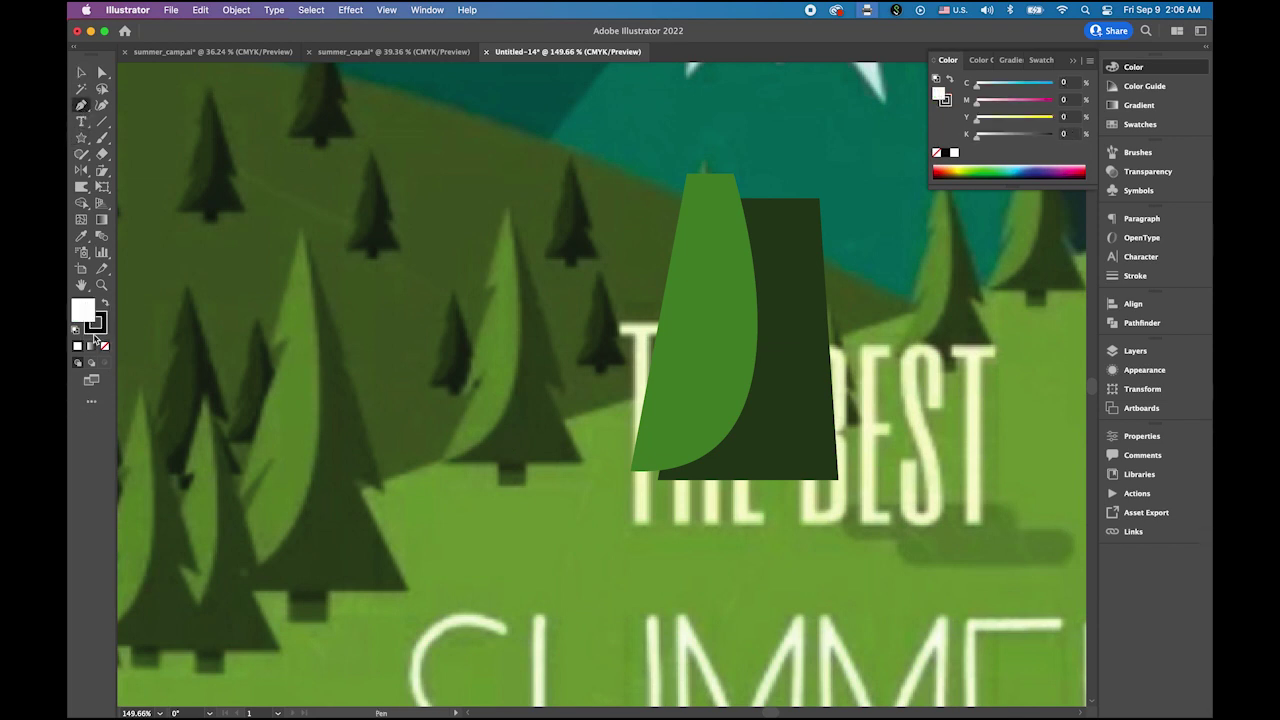
left_click(104, 346)
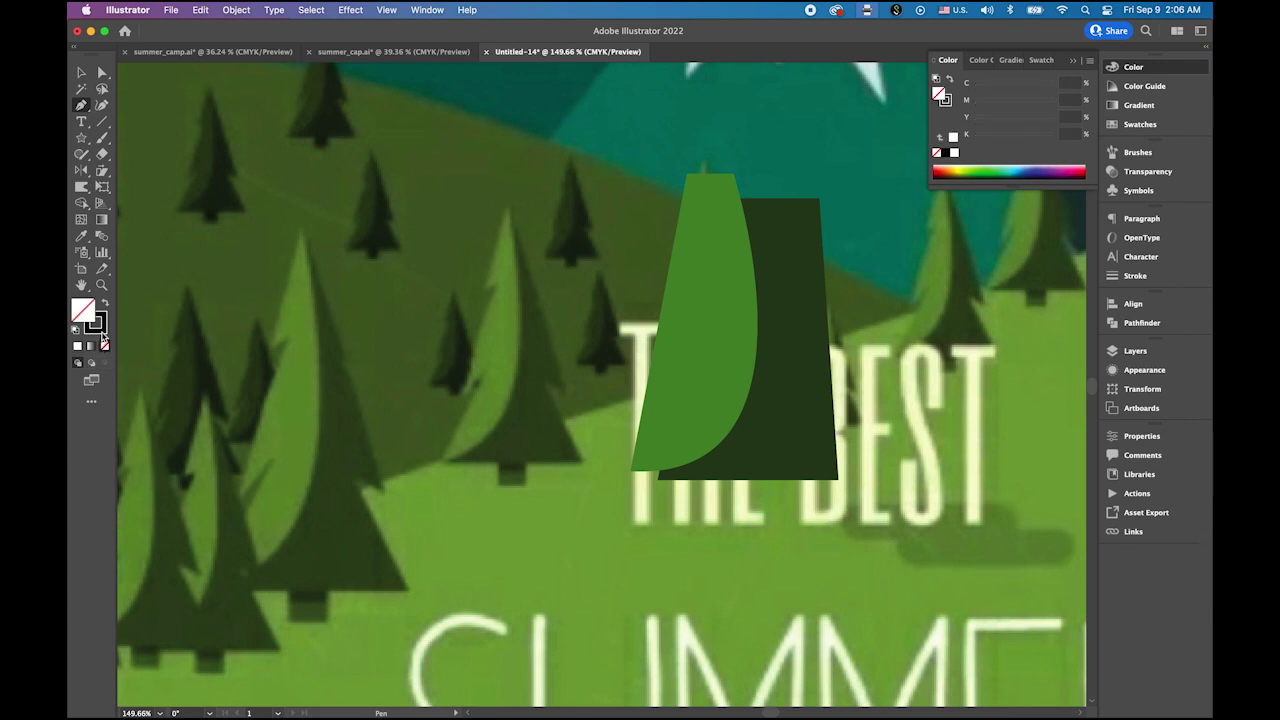
left_click(100, 331)
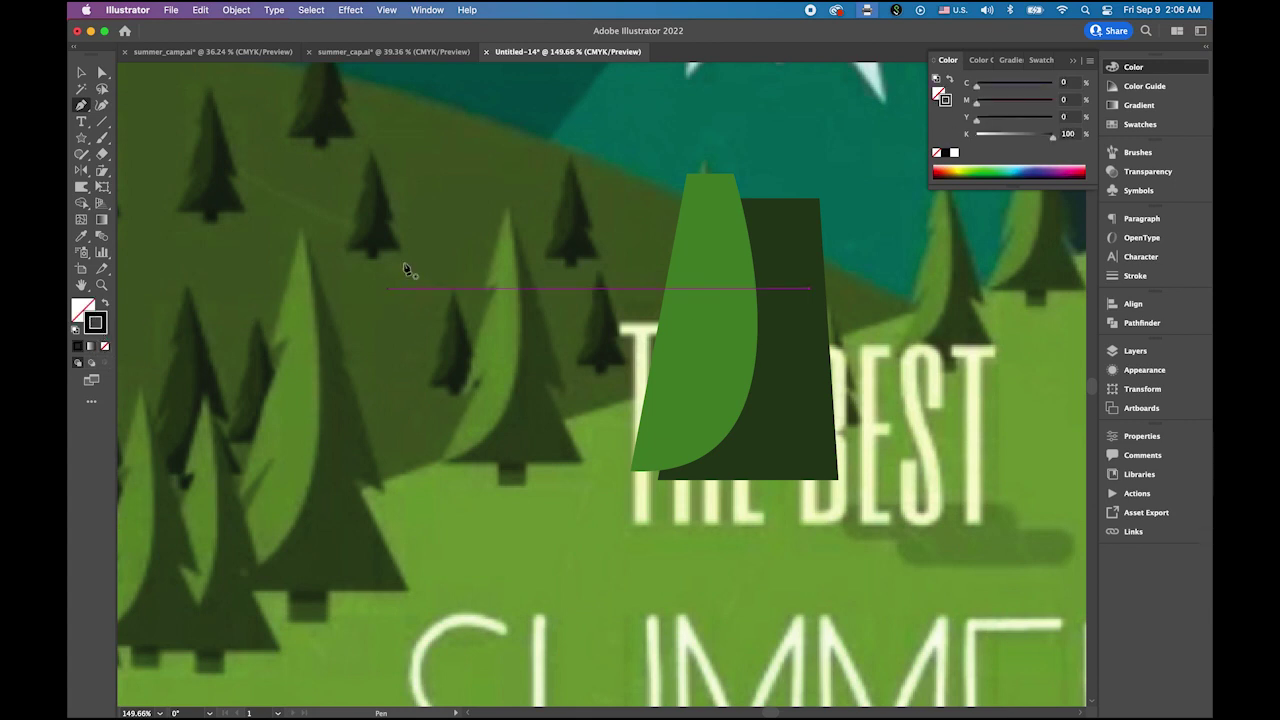
left_click(507, 208)
left_click(485, 287)
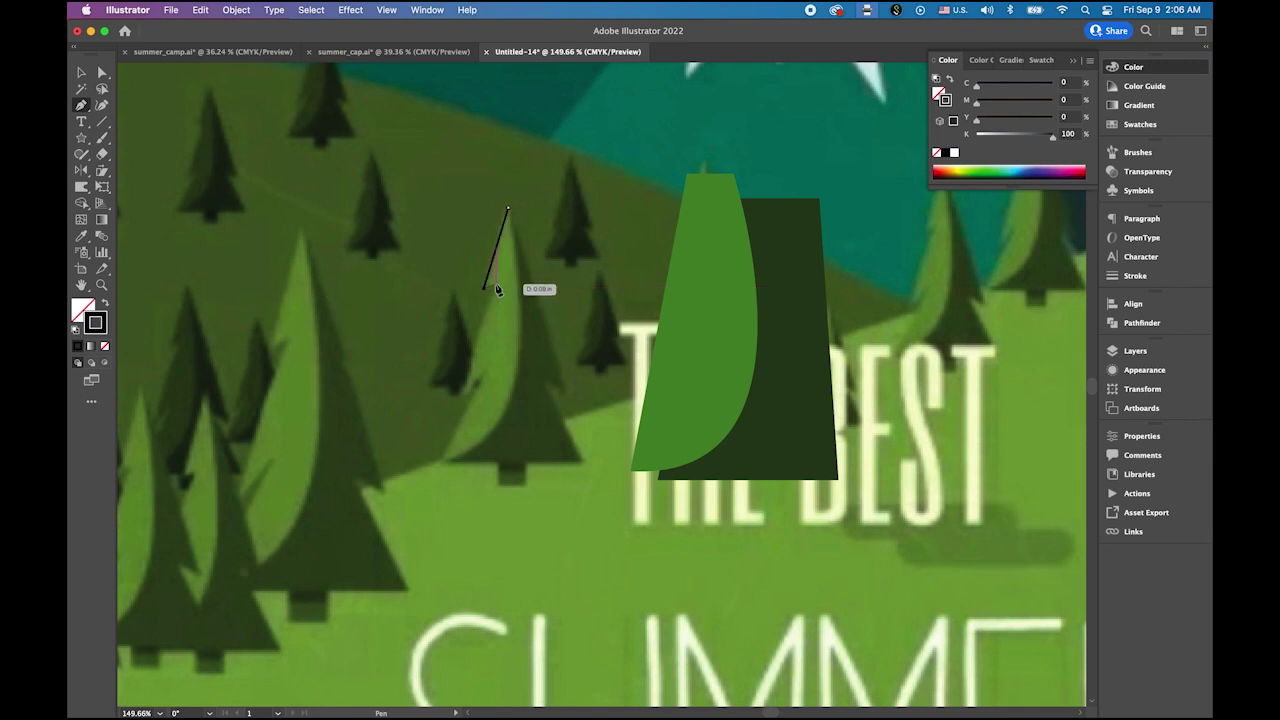
left_click(460, 399)
left_click(485, 378)
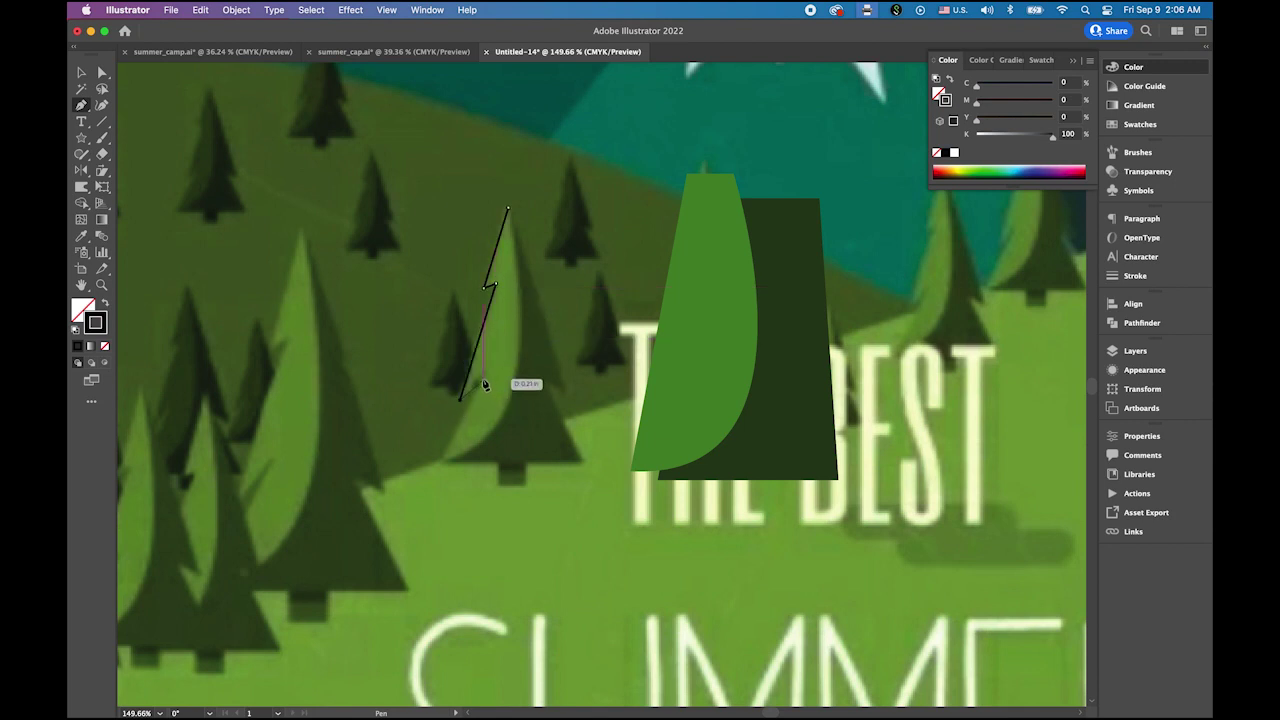
left_click(440, 462)
Continue the tree path along the base and up the notched right edge, closing it at the tip.
left_click(583, 463)
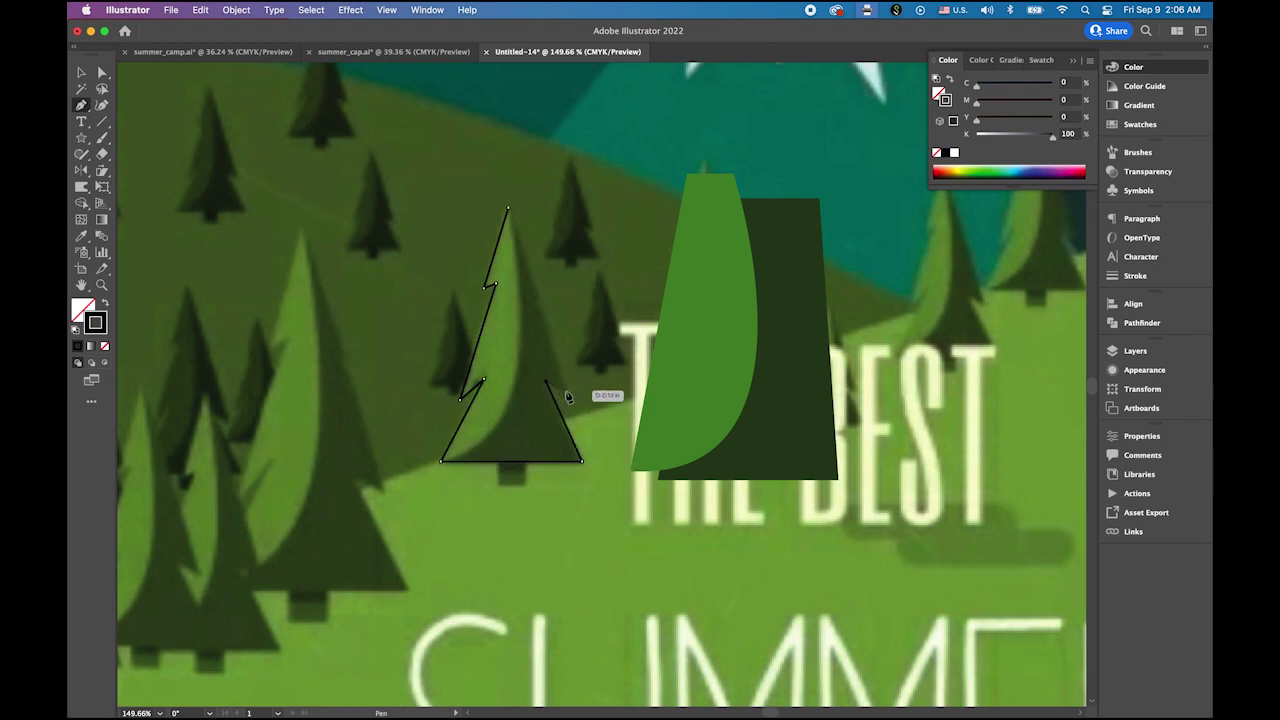
left_click(570, 390)
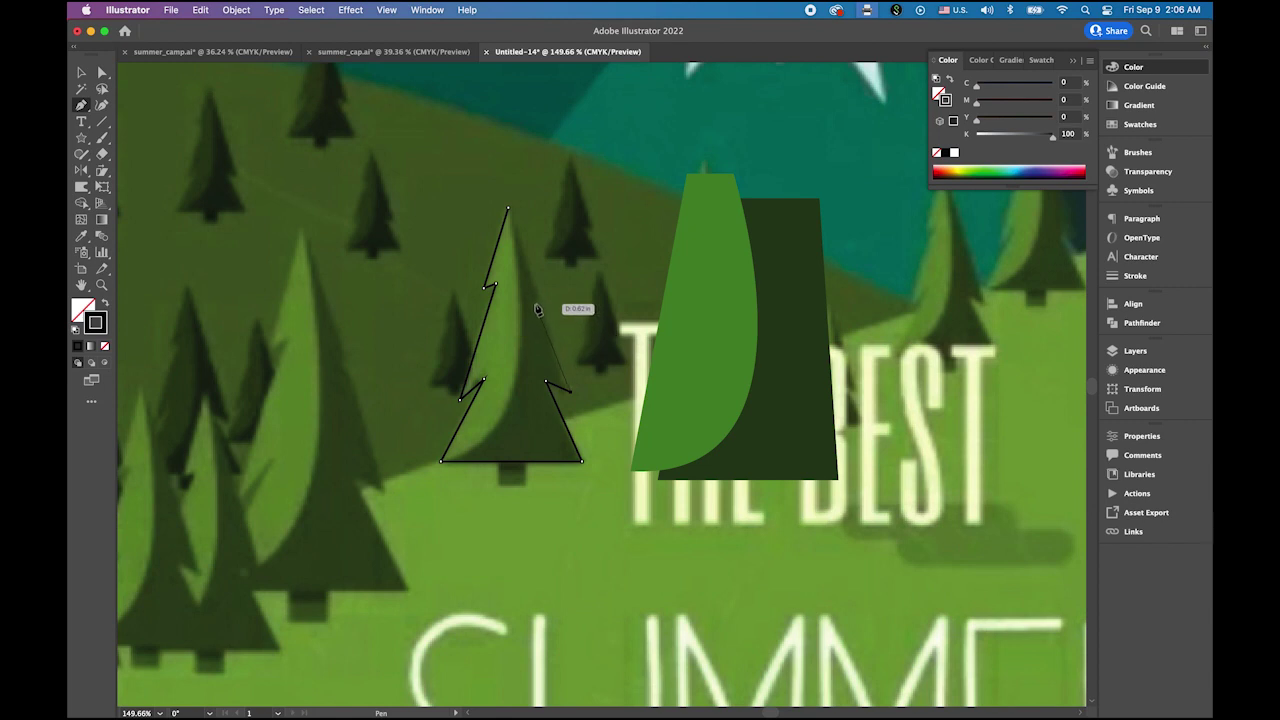
left_click(533, 301)
left_click(540, 301)
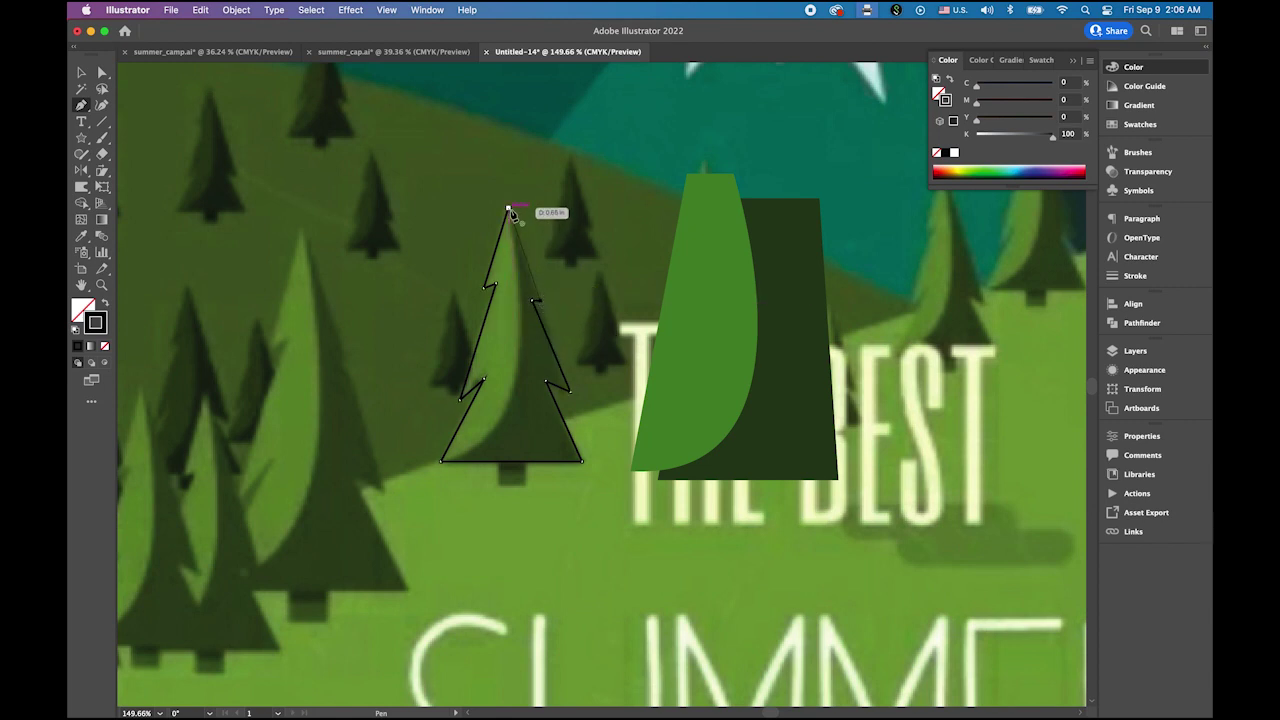
left_click(509, 209)
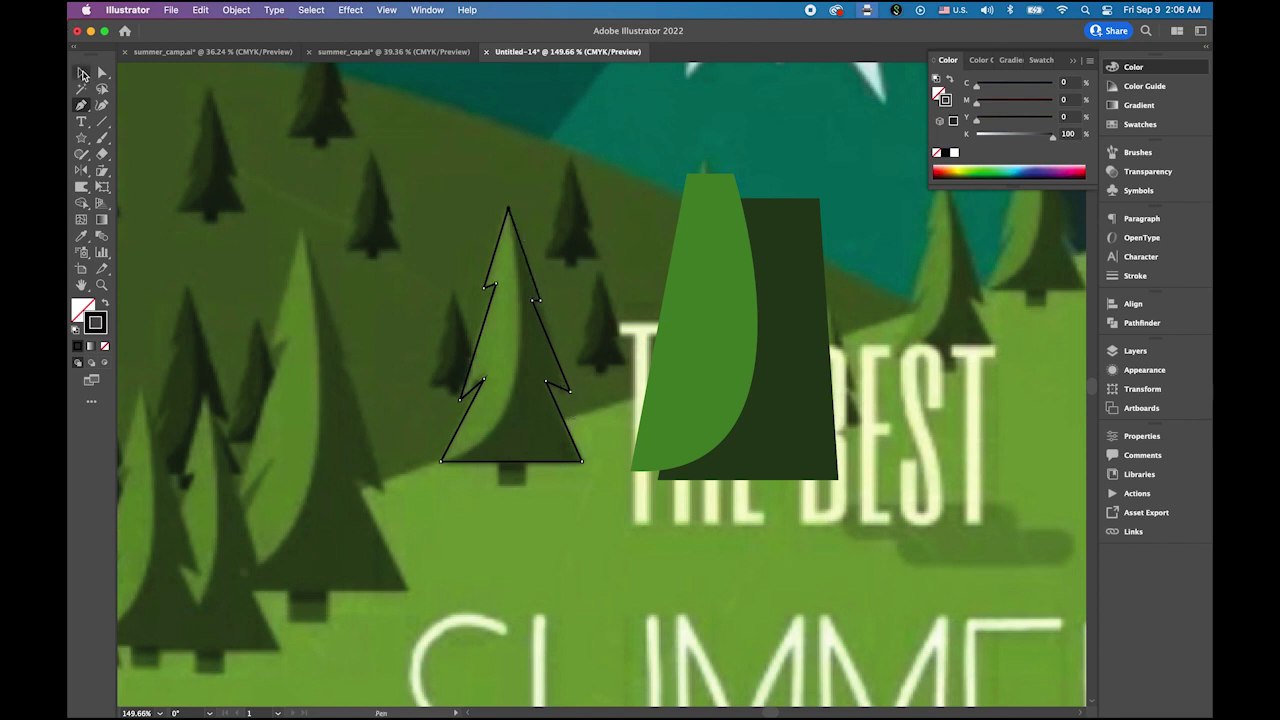
Move the finished tree outline to the right so it lies over the light and dark green shapes.
left_click(83, 74)
left_click(354, 338)
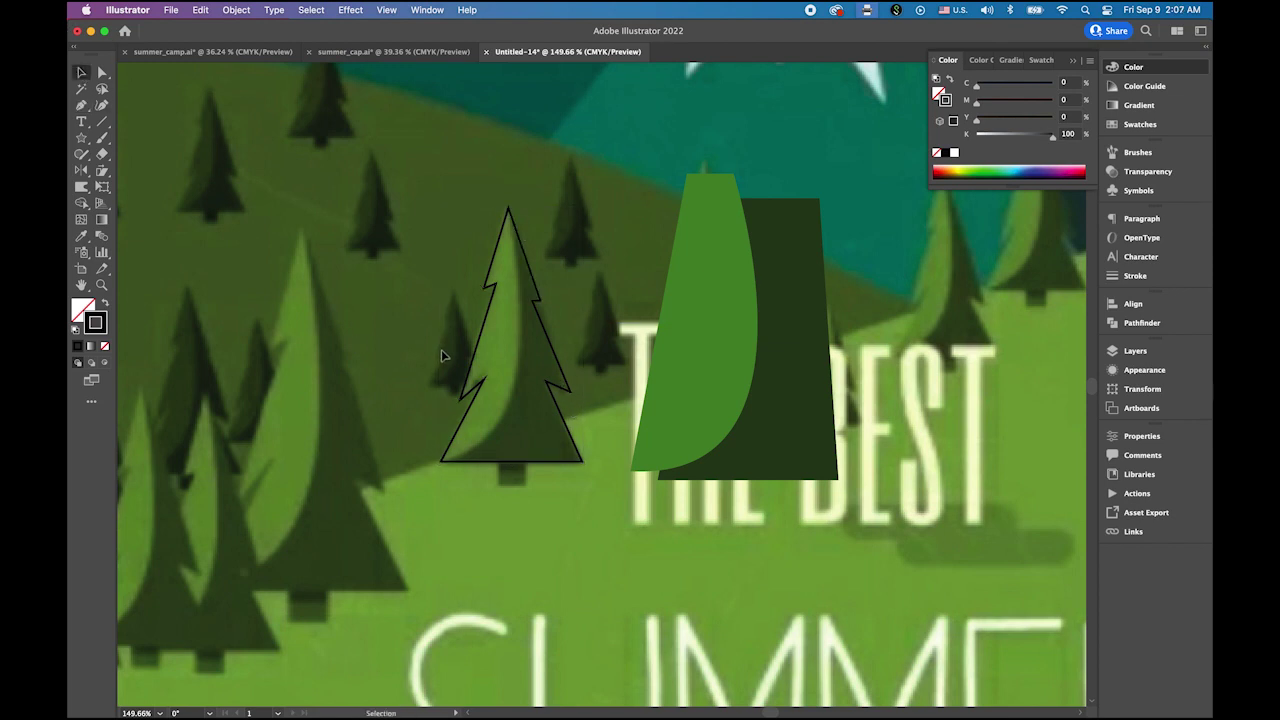
left_click(552, 343)
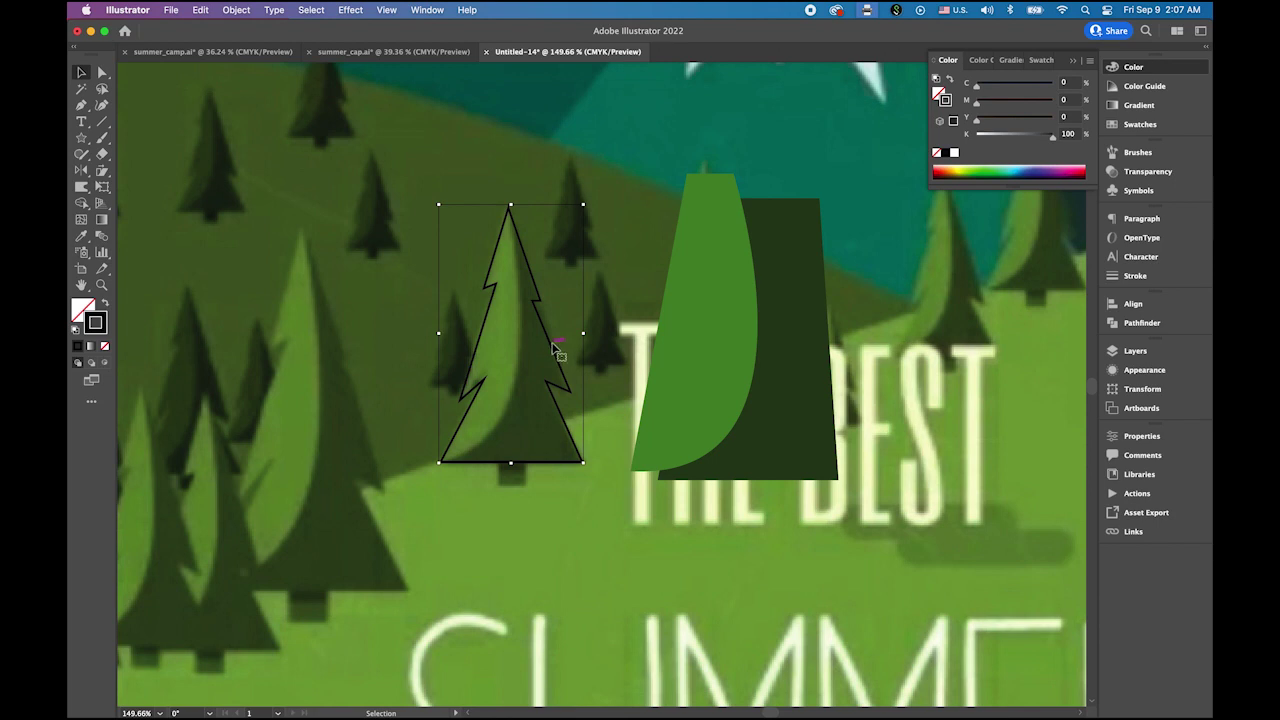
left_click_drag(552, 343, 786, 355)
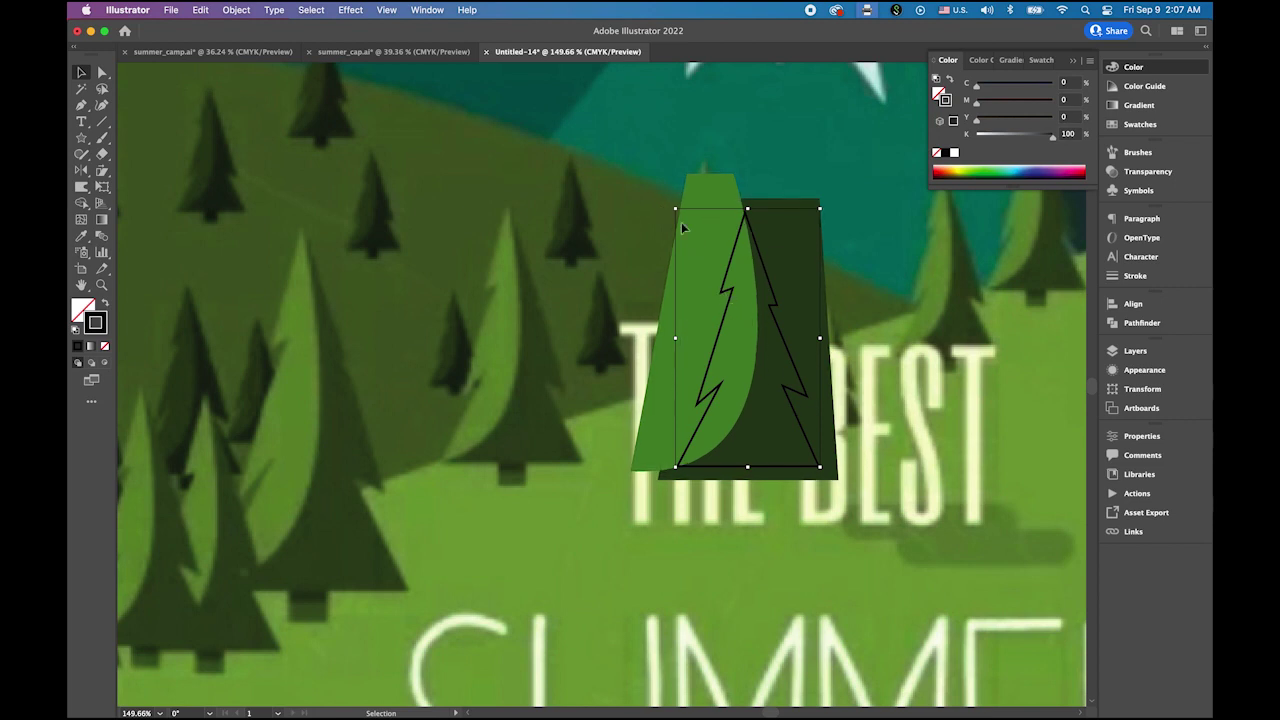
Clip both green shapes to the tree outline with a clipping mask and move the clipped tree slightly left.
left_click_drag(889, 430, 817, 525)
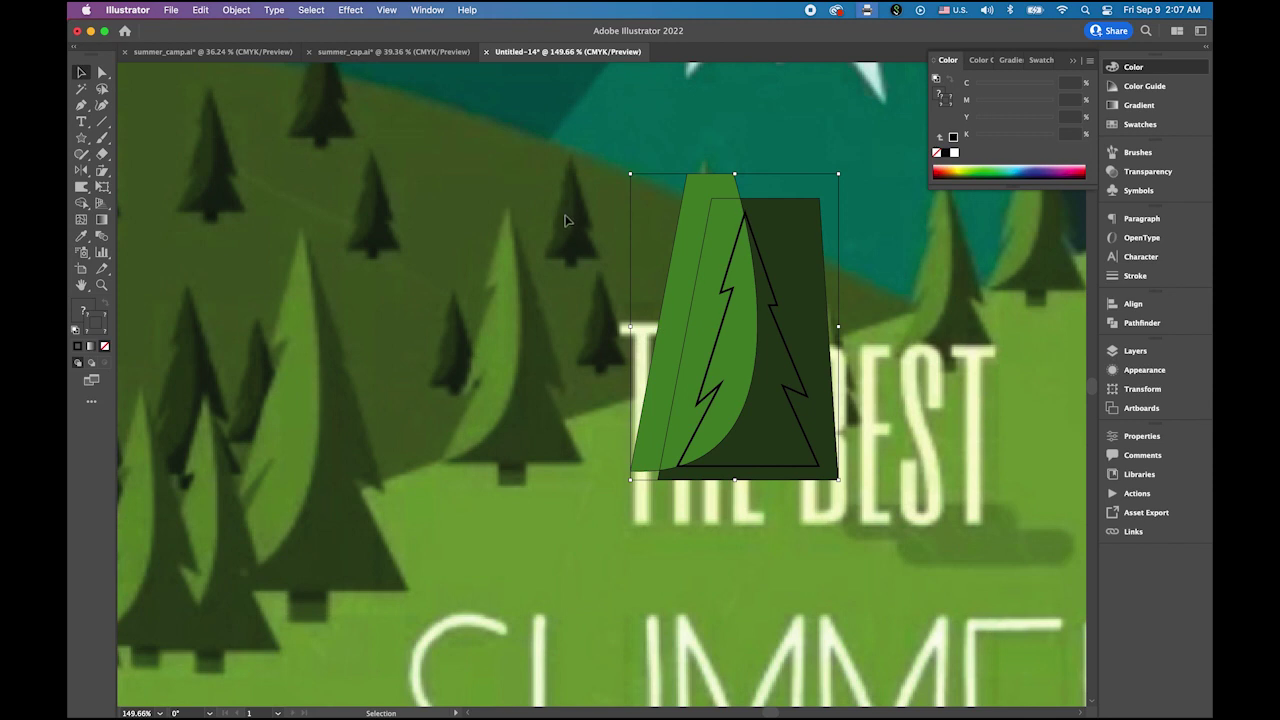
left_click(715, 195, "shift")
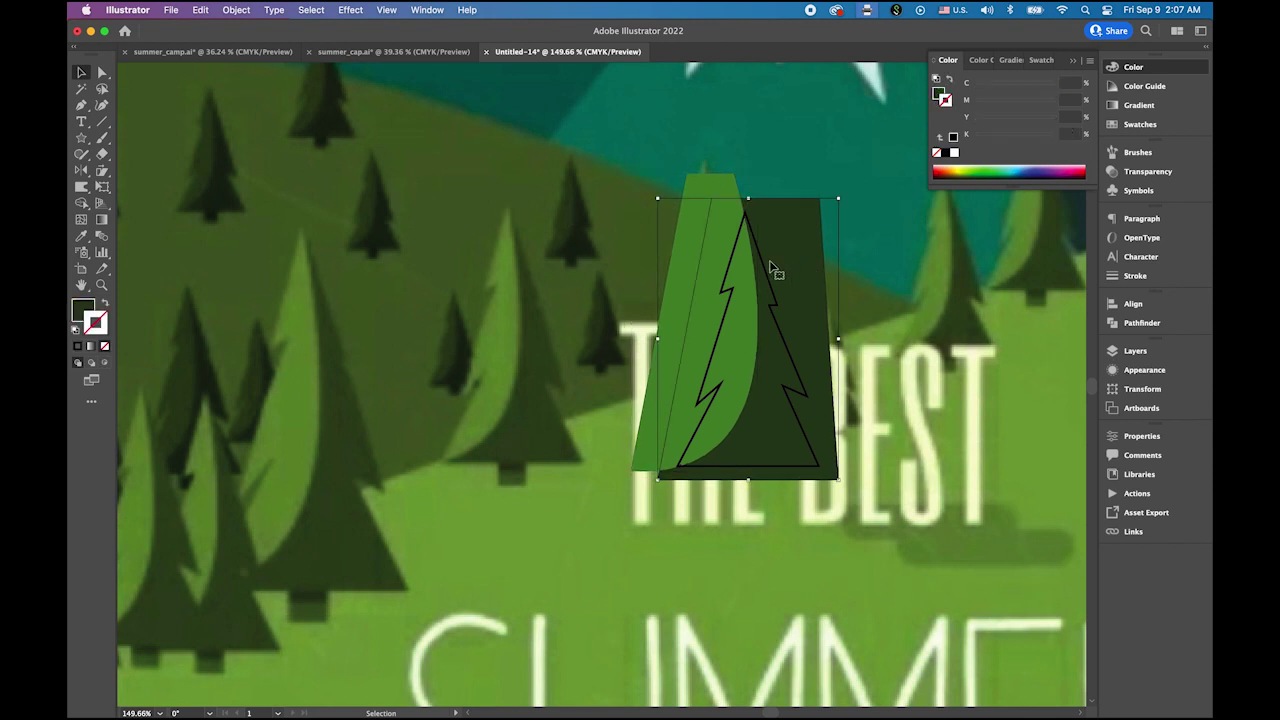
left_click(806, 375, "shift")
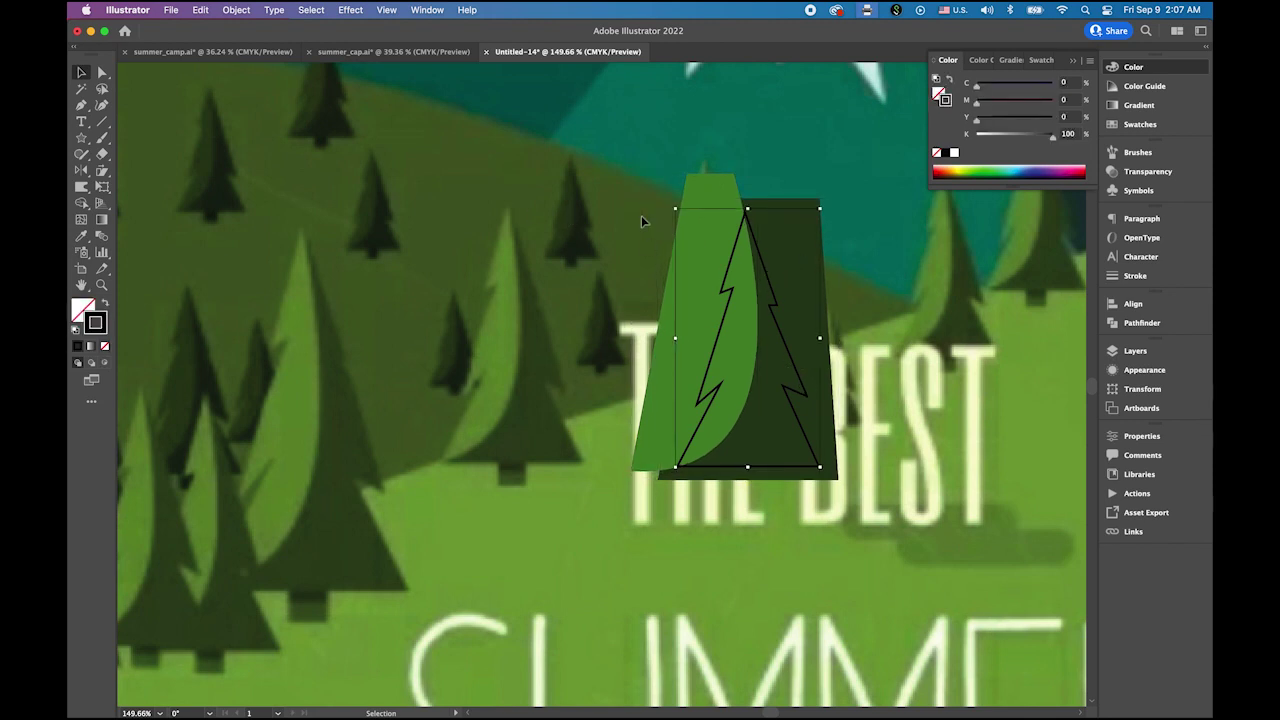
key("super+a")
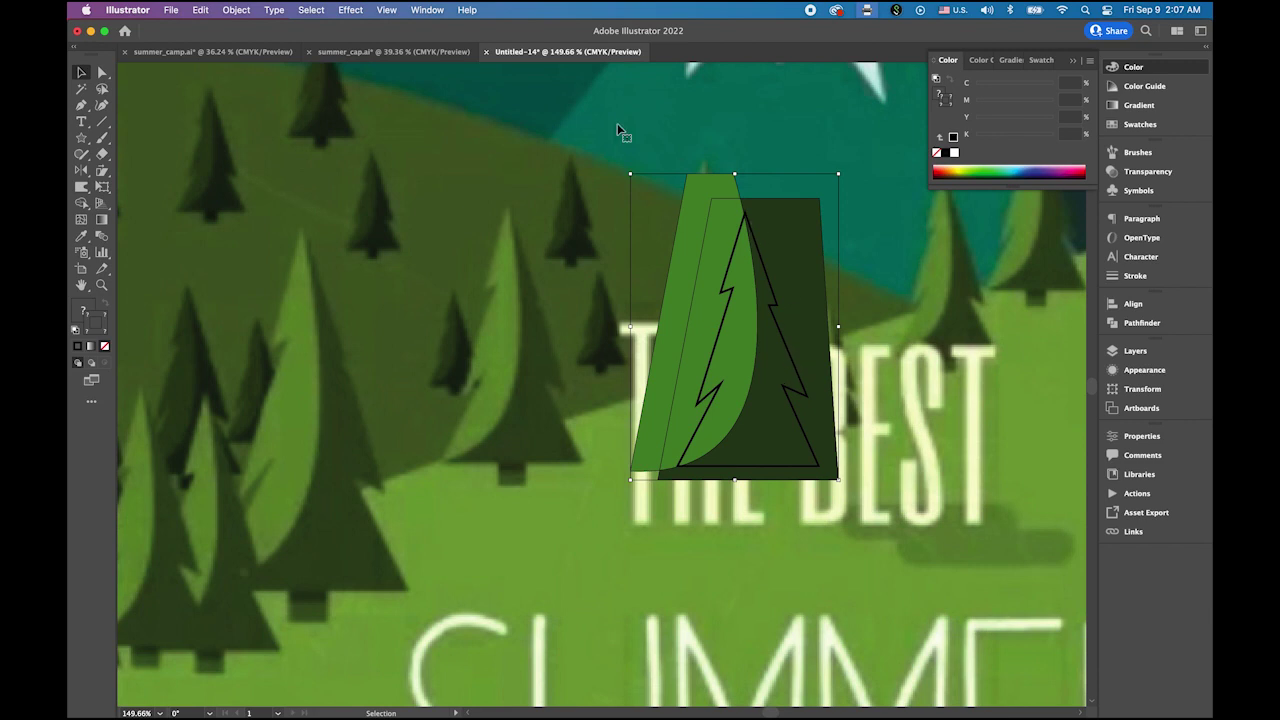
left_click(237, 10)
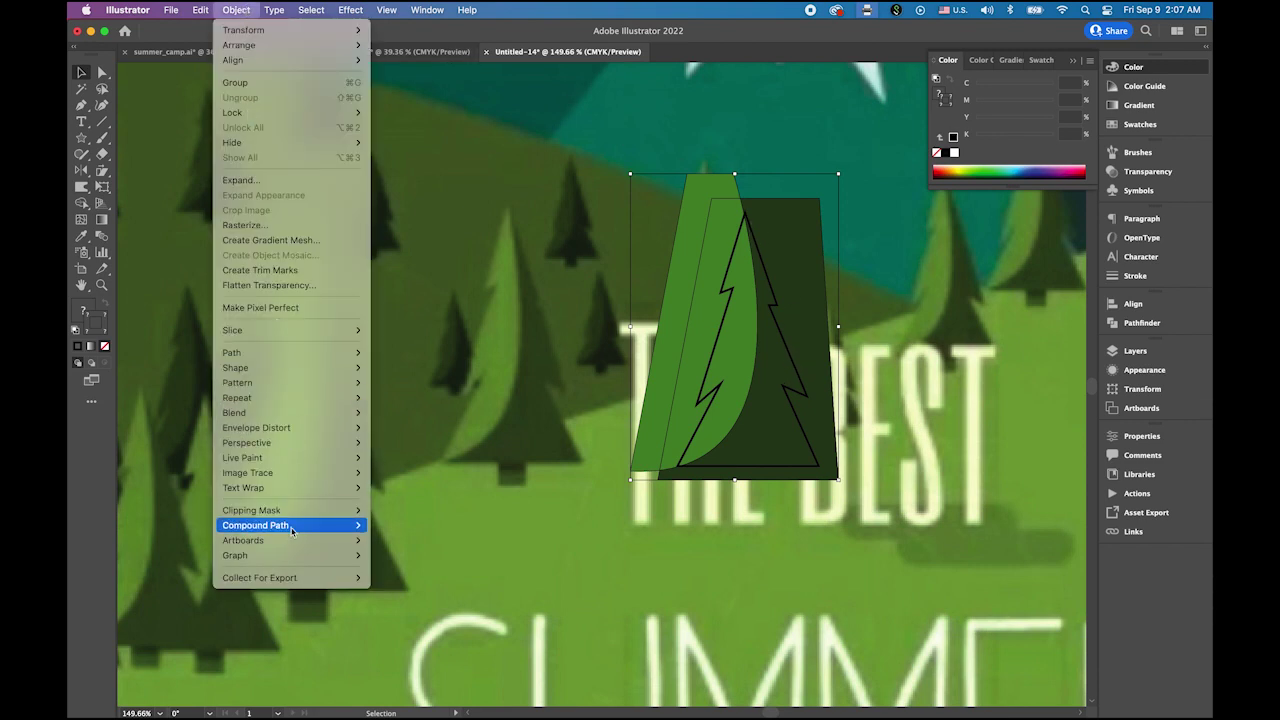
mouse_move(300, 511)
left_click(403, 511)
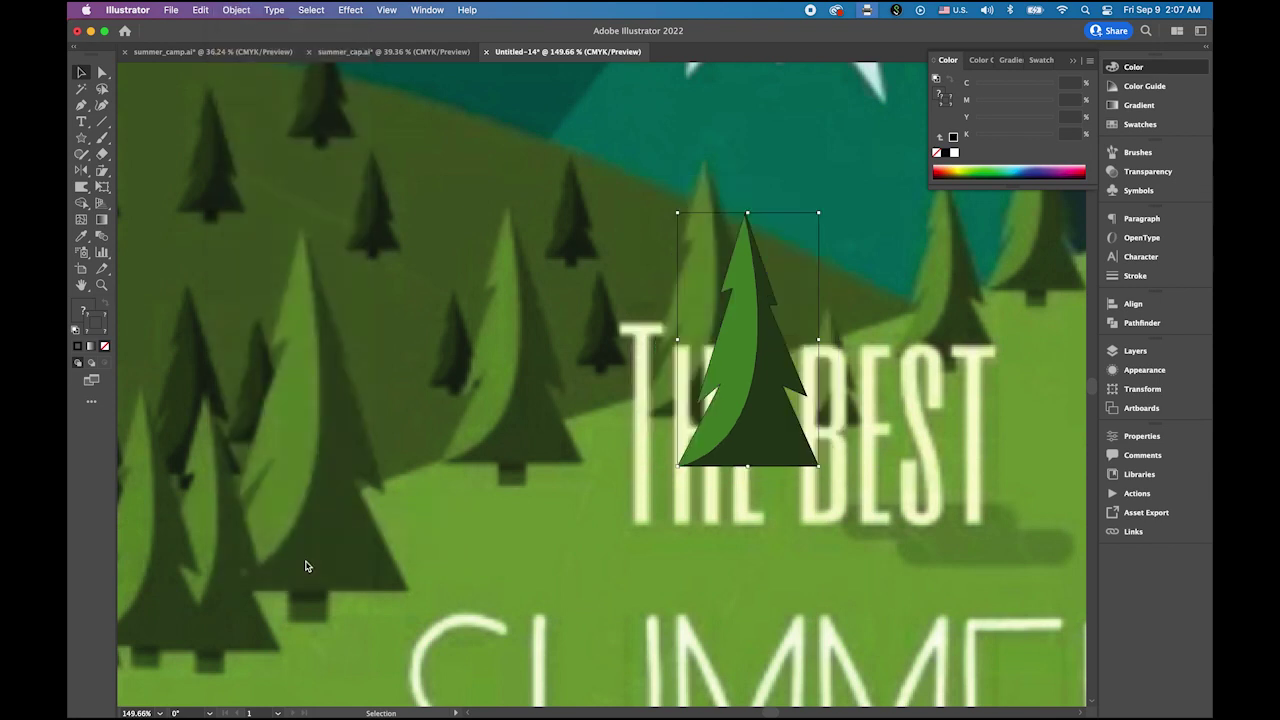
left_click(447, 416)
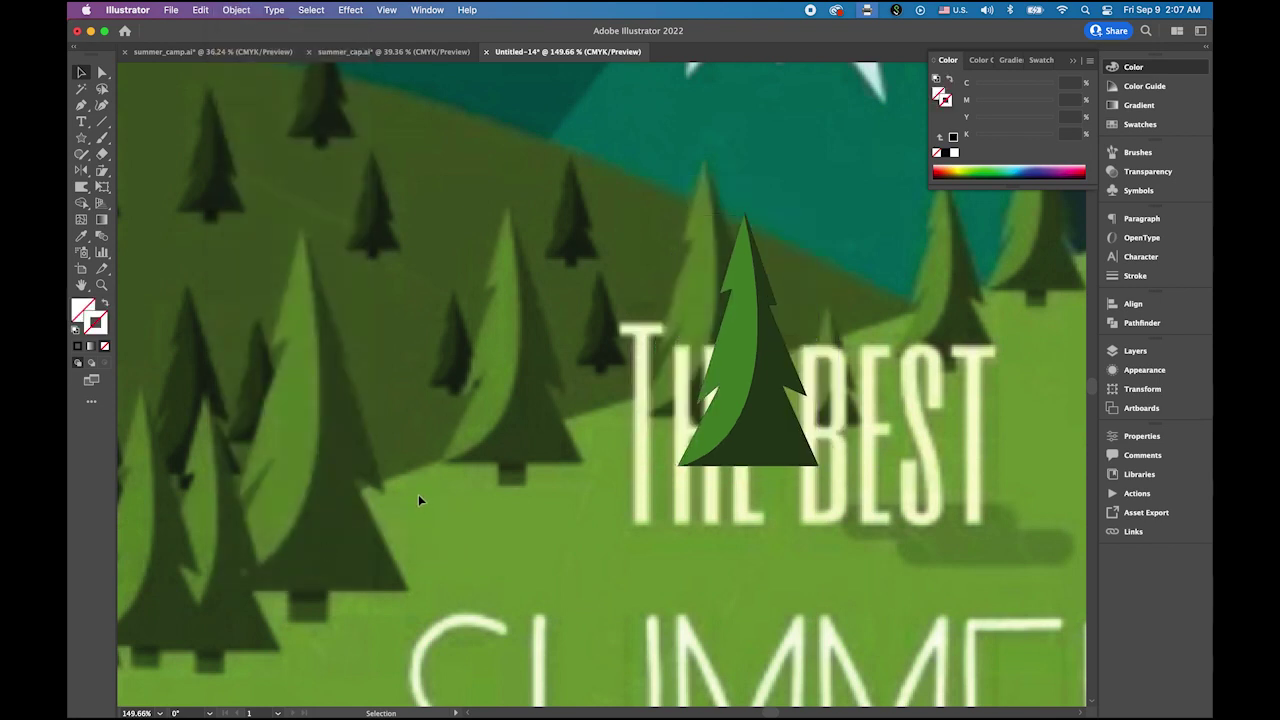
left_click(750, 445)
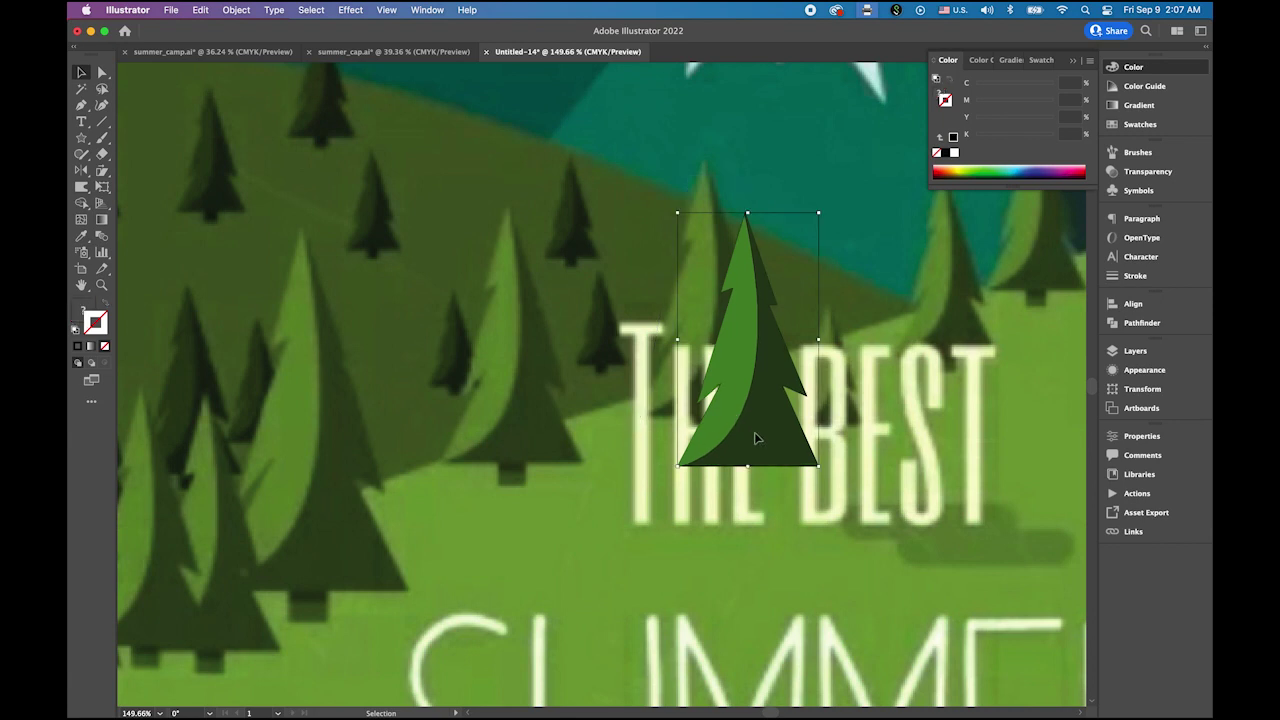
left_click_drag(750, 445, 714, 441)
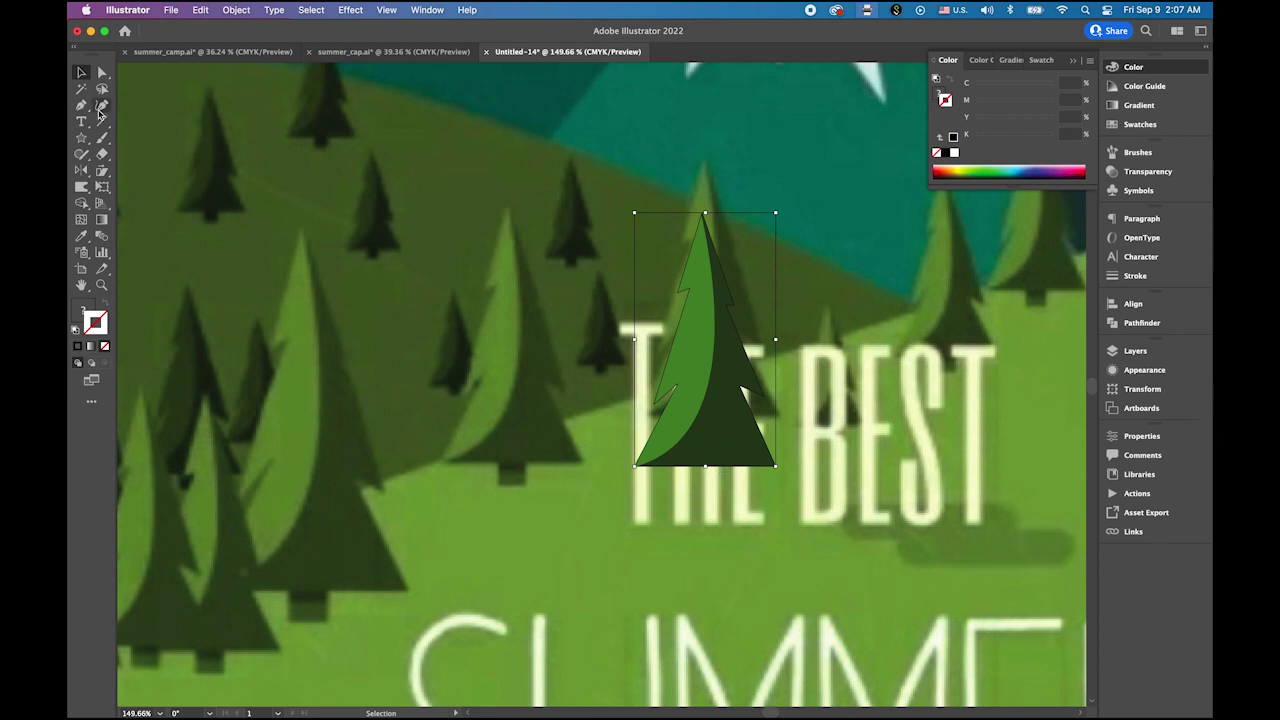
Draw a small trunk rectangle centred under the clipped tree and fill it with the darkest brown swatch.
left_click(81, 140)
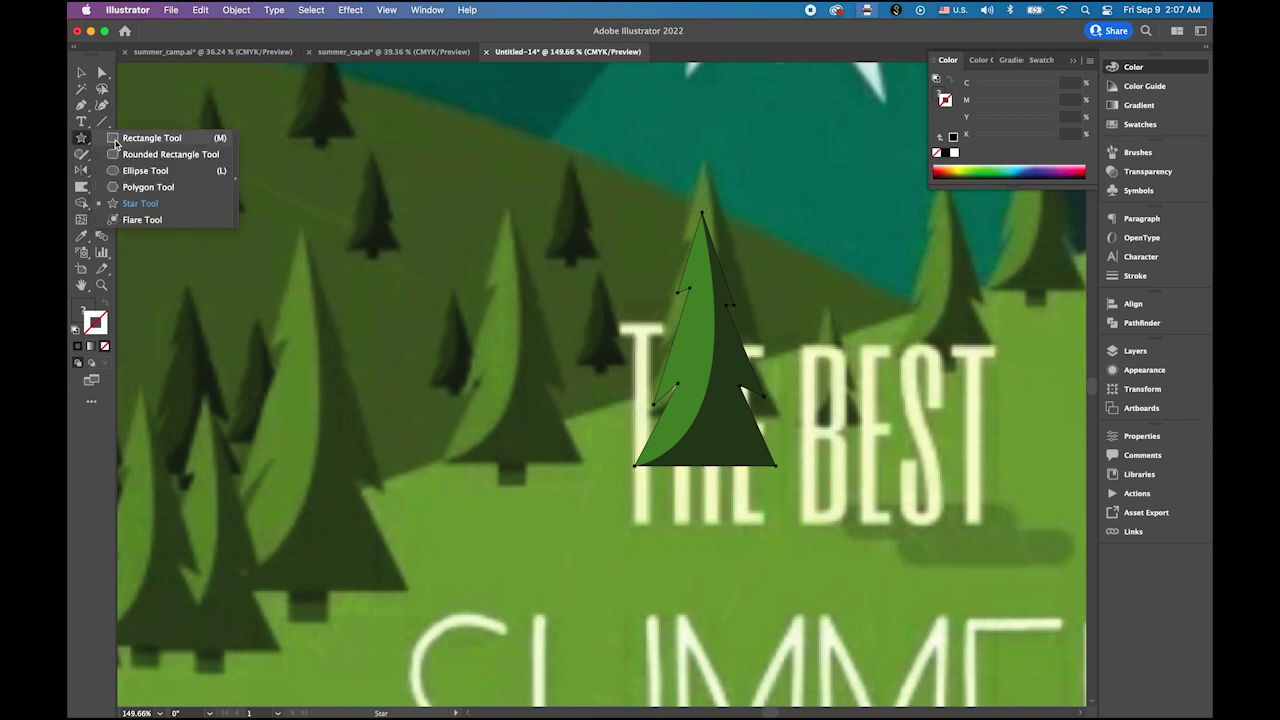
left_click(115, 140)
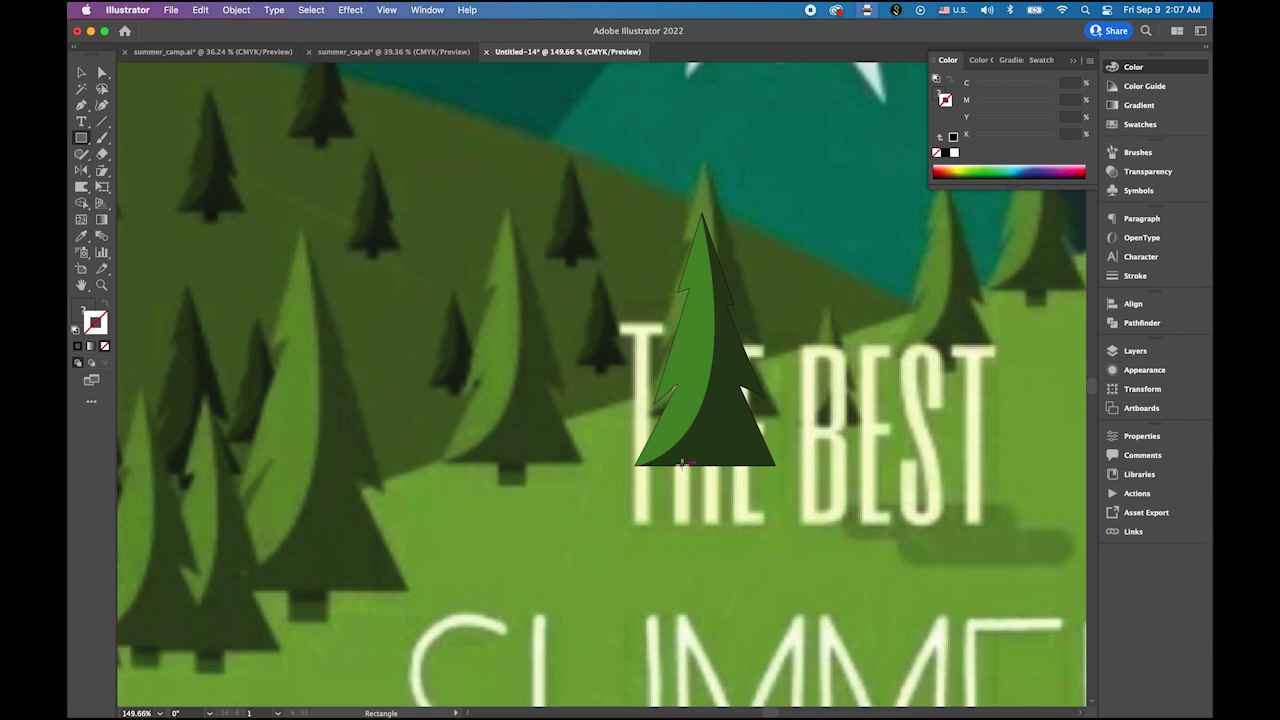
left_click_drag(685, 457, 731, 491)
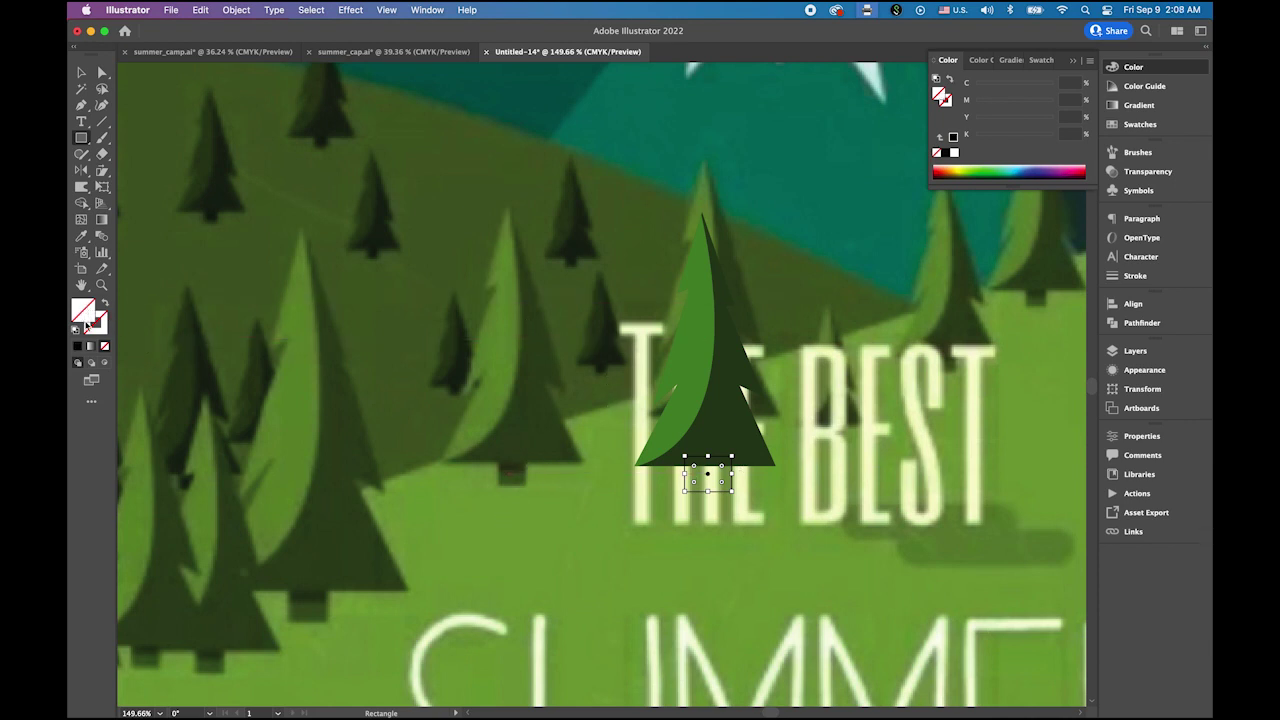
left_click(1117, 126)
left_click(1024, 124)
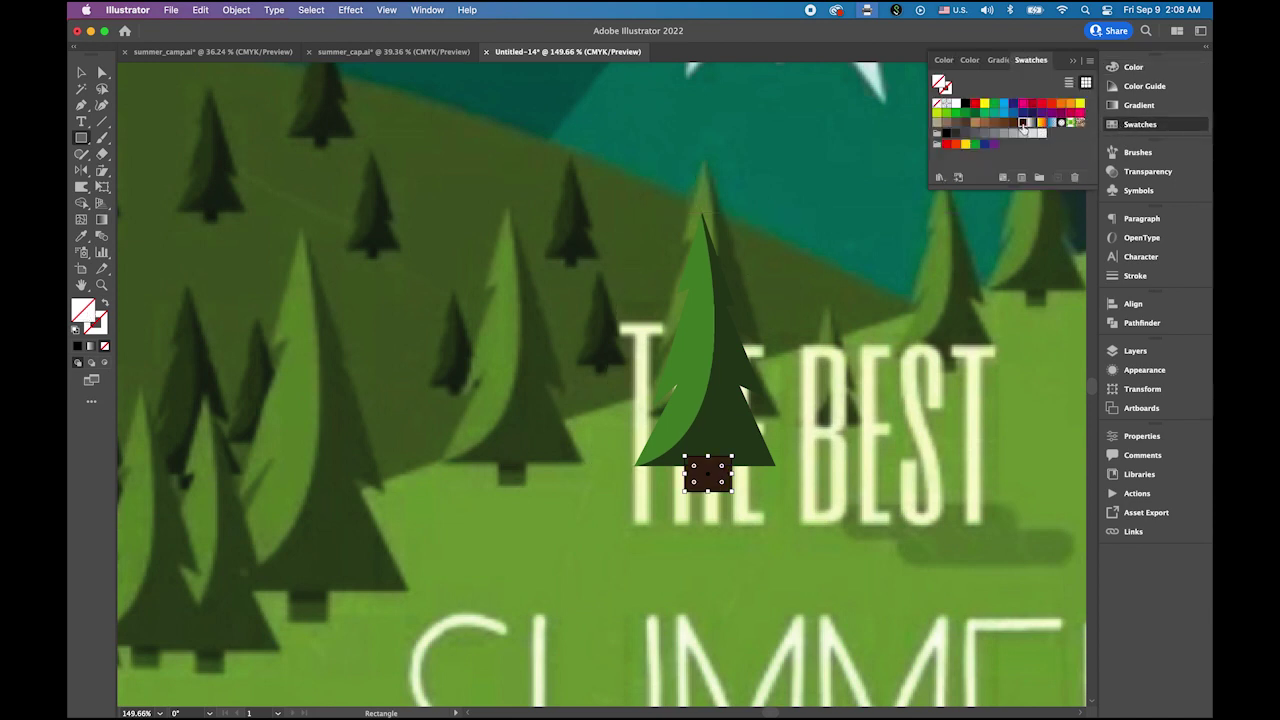
left_click(80, 74)
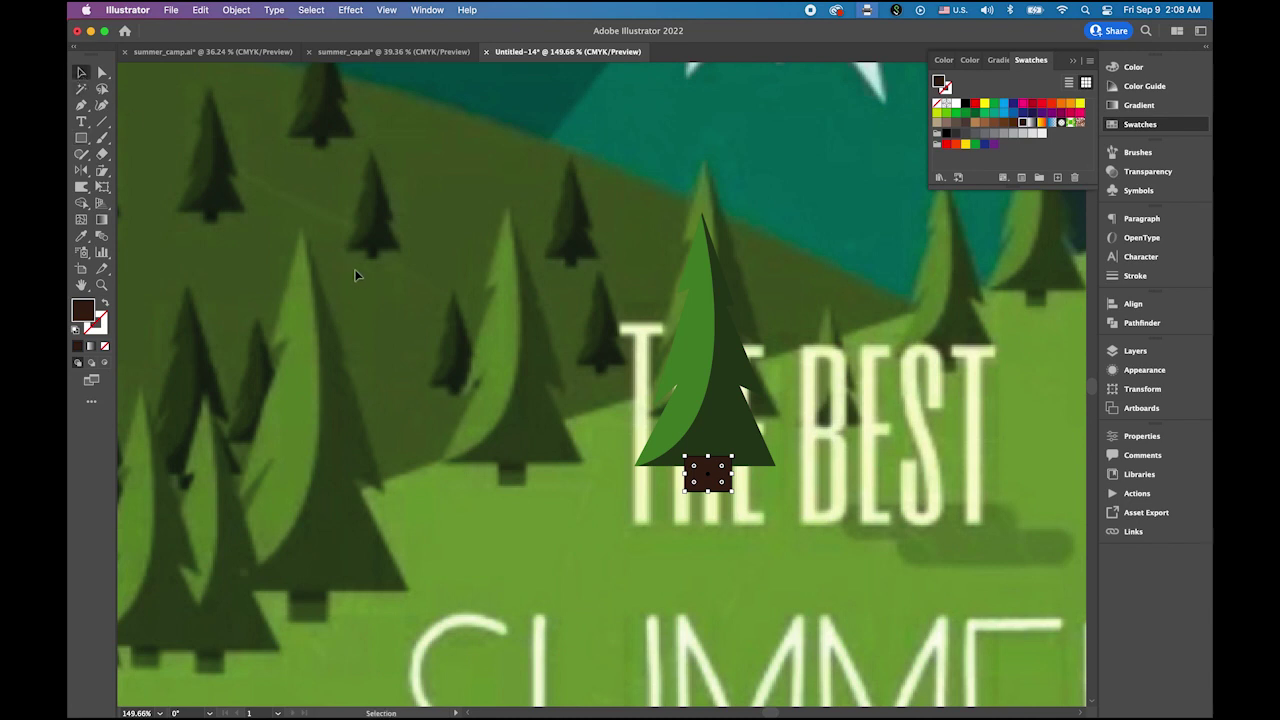
Send the brown trunk to the back, behind the tree, and deselect it.
left_click(757, 484)
left_click(726, 479)
left_click(236, 10)
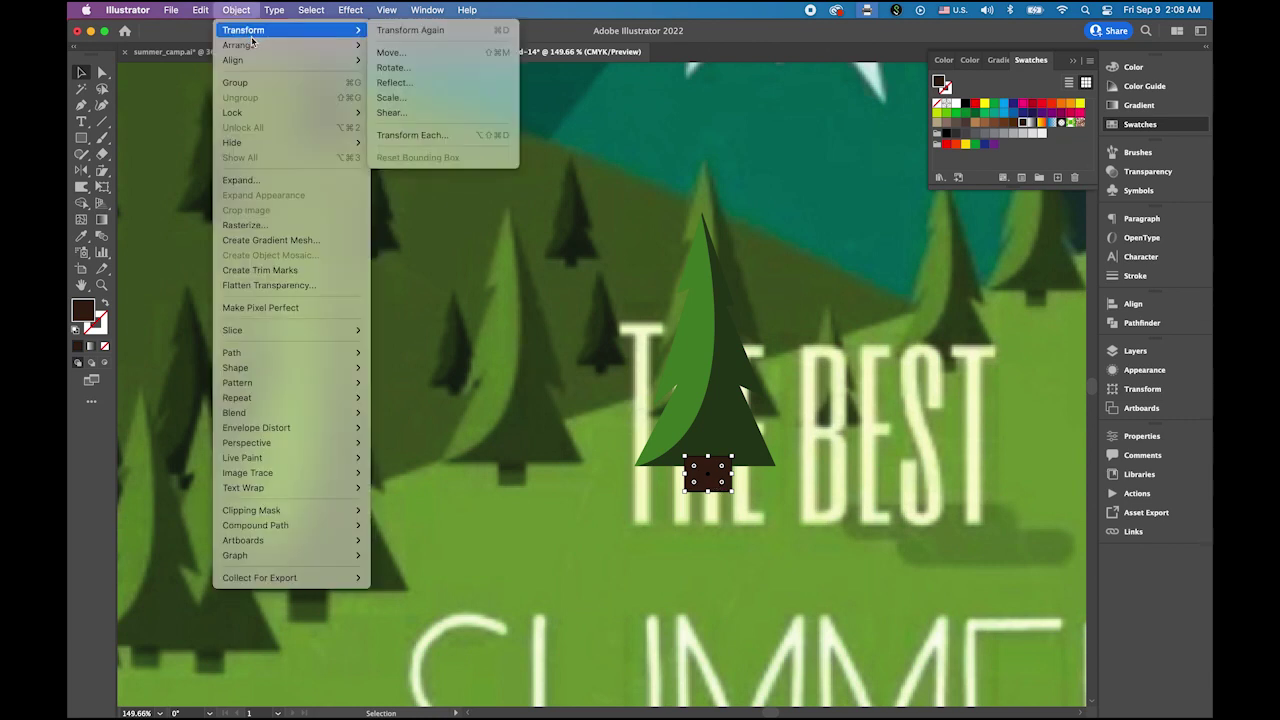
mouse_move(253, 46)
left_click(435, 90)
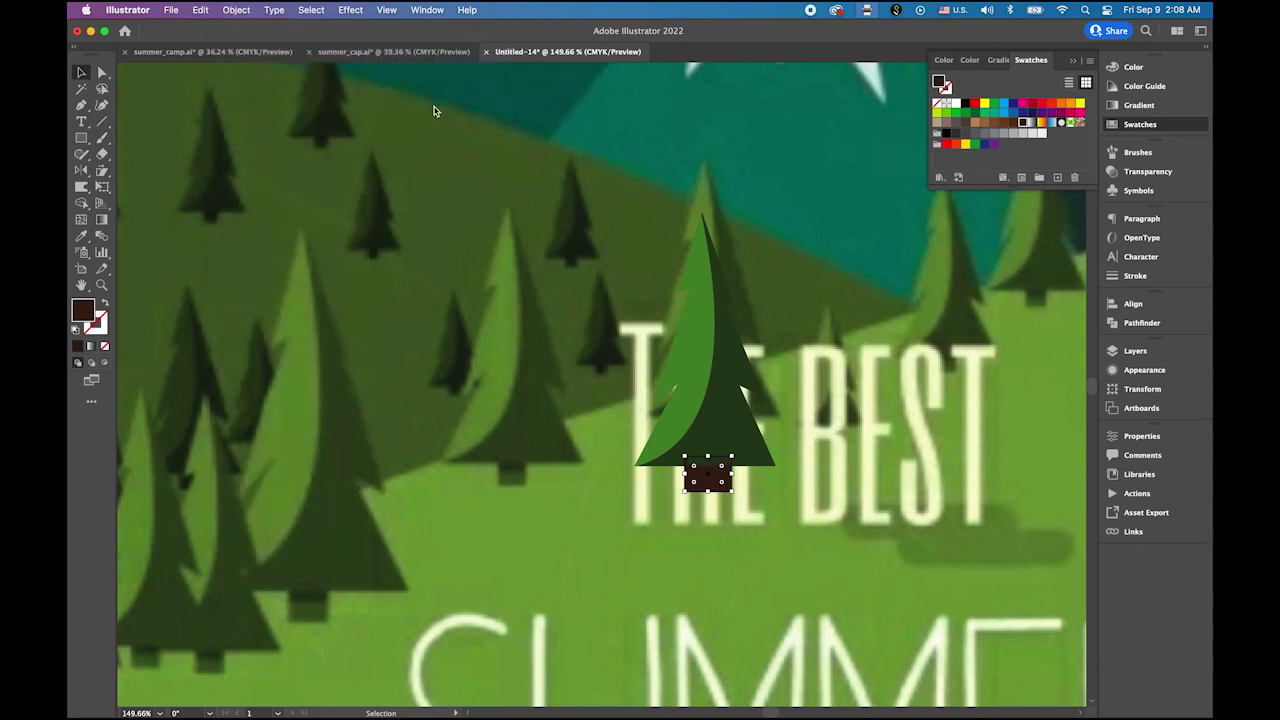
left_click(471, 288)
Group the clipped tree with its trunk and deselect the group.
left_click_drag(615, 249, 810, 527)
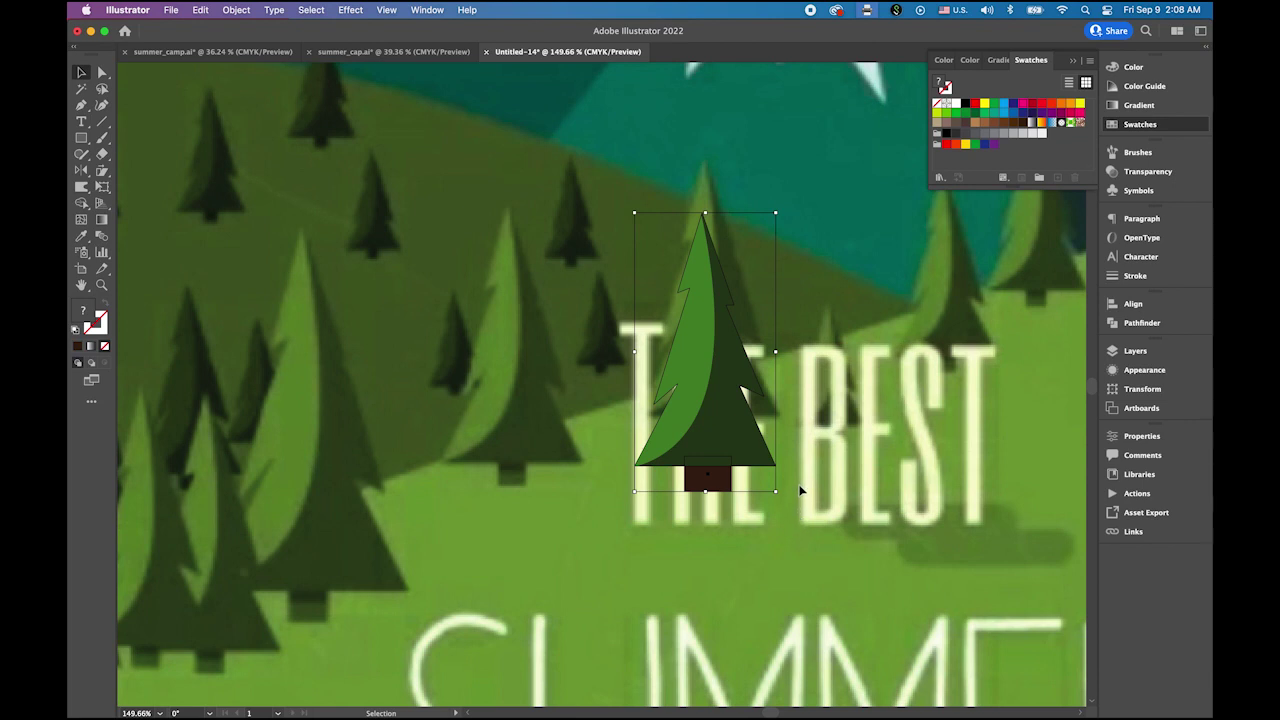
left_click(226, 10)
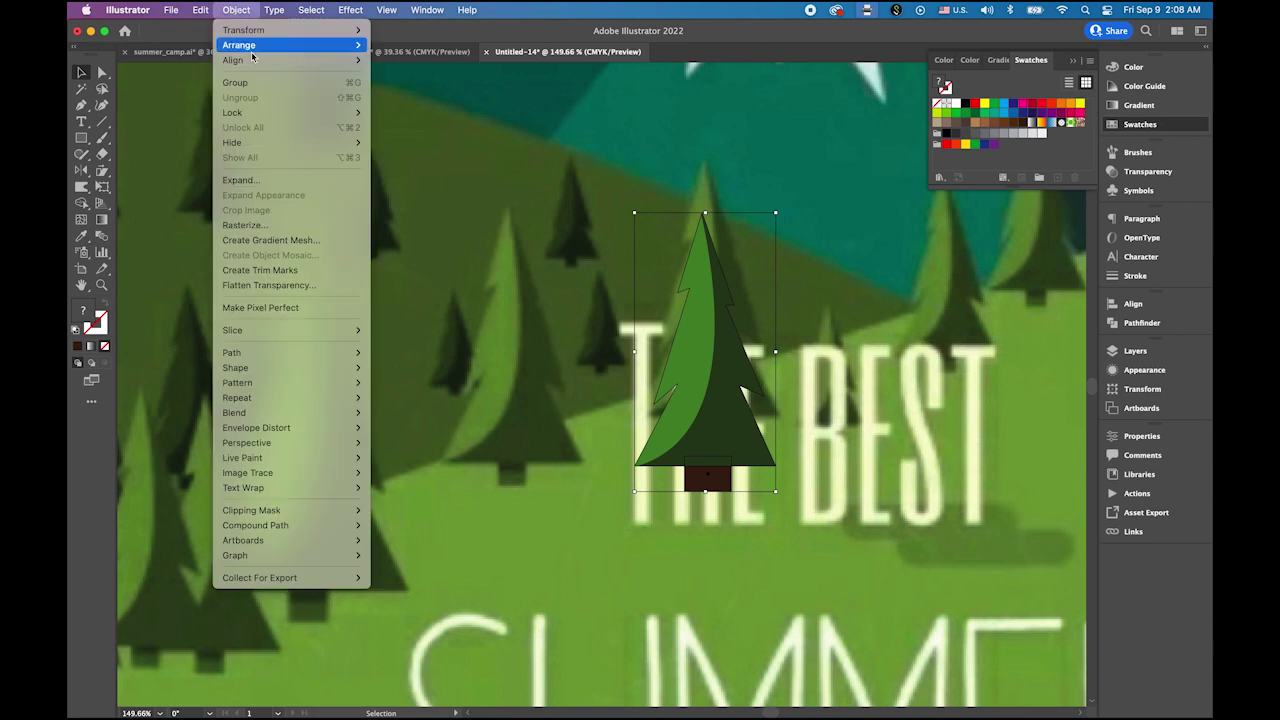
left_click(262, 82)
left_click(392, 304)
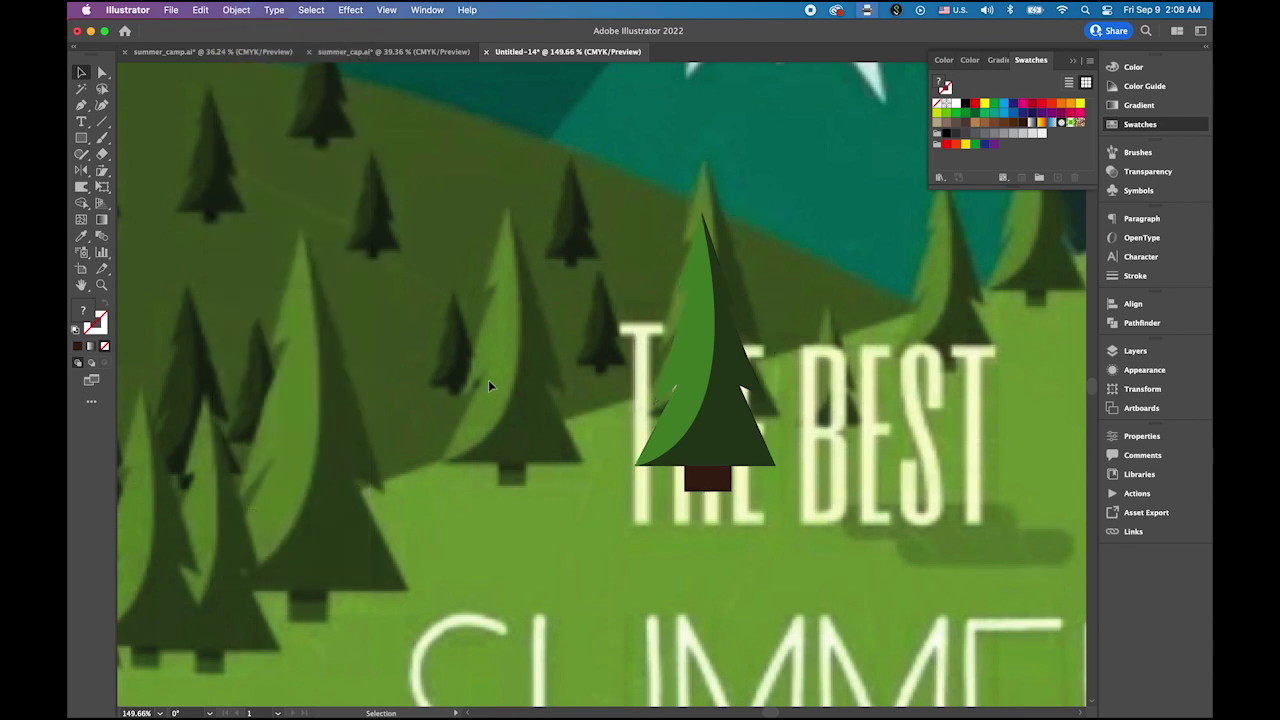
Move the grouped tree left over the traced template tree, shift it up onto the dark hill, and deselect it.
left_click(706, 400)
left_click_drag(722, 430, 465, 410)
key("super+shift+a")
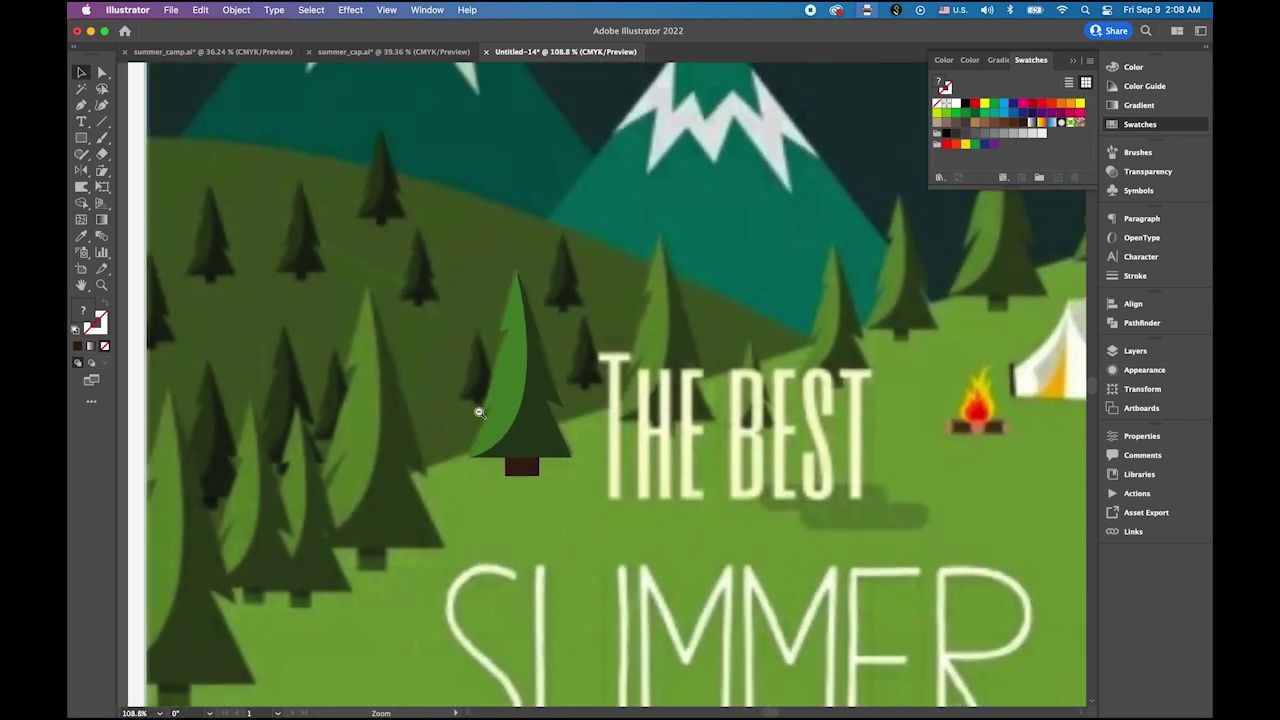
left_click(500, 400)
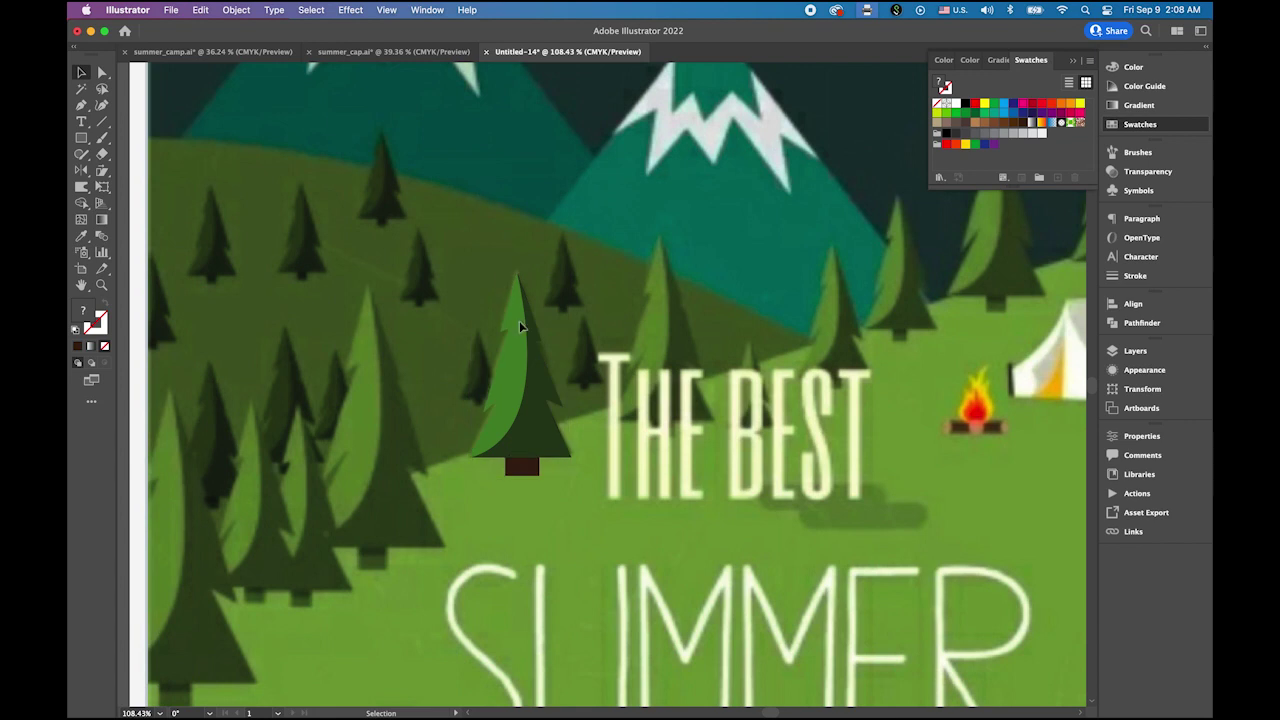
mouse_move(521, 327)
left_mouse_down()
mouse_move(495, 227)
mouse_move(536, 326)
left_mouse_up()
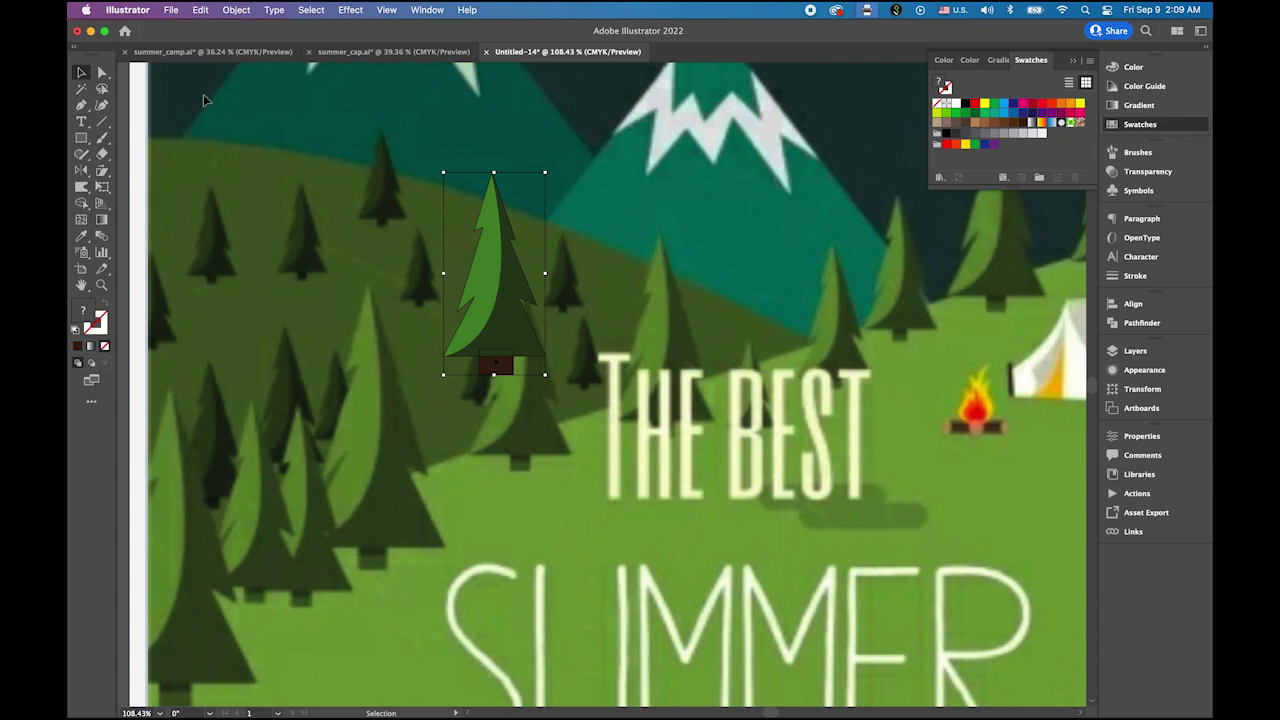
left_click(262, 110)
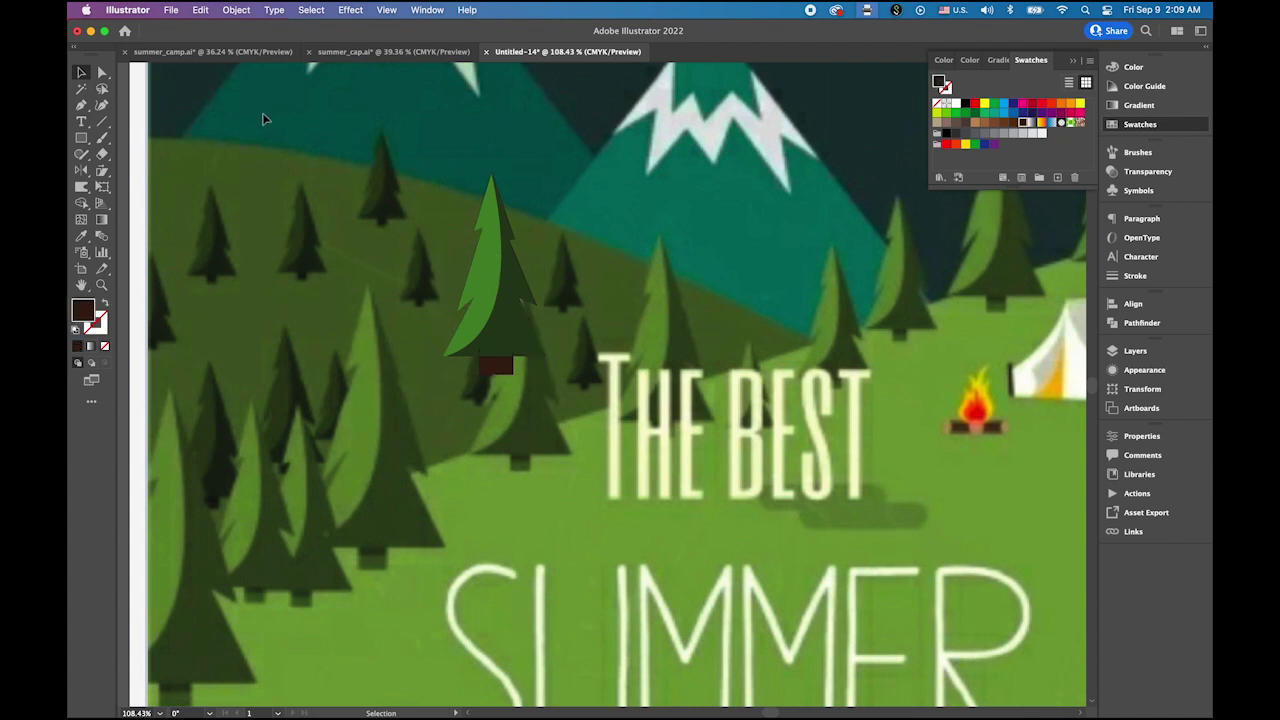
Recolour the right side of the placed pine tree with the very dark green sampled from a hill tree in the template.
left_click(103, 73)
left_click(515, 330)
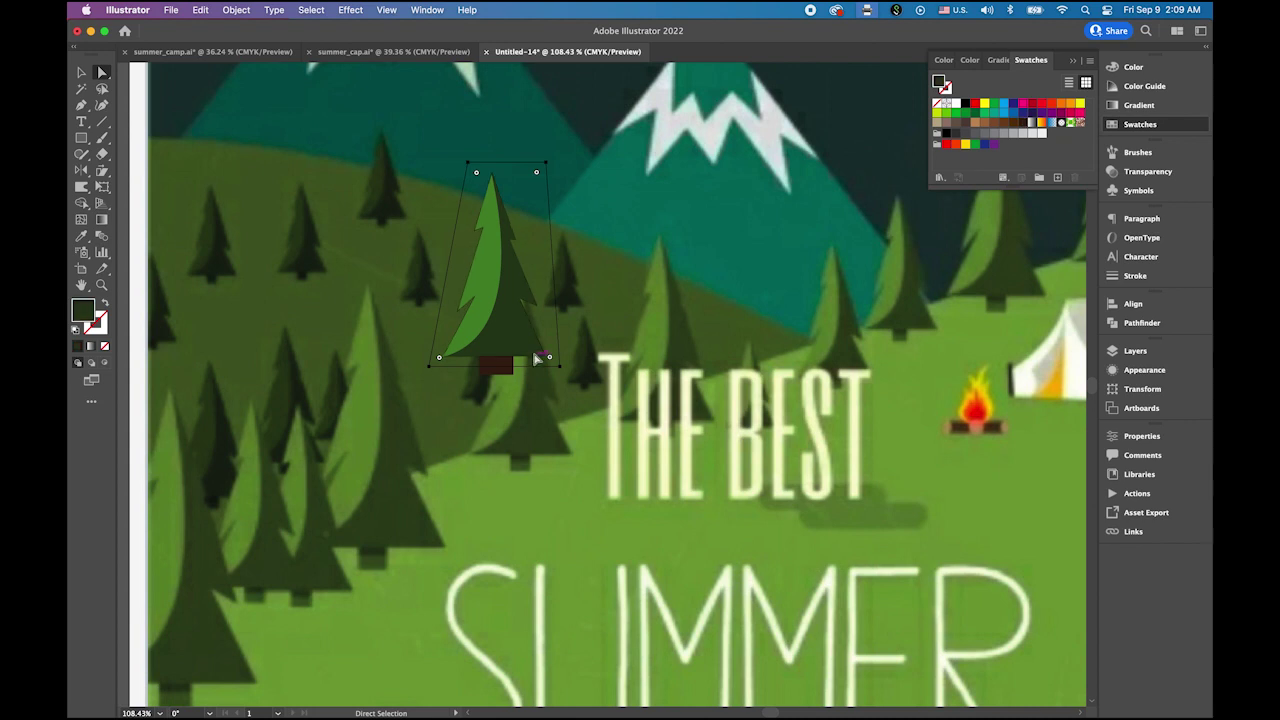
left_click(83, 238)
left_click(395, 203)
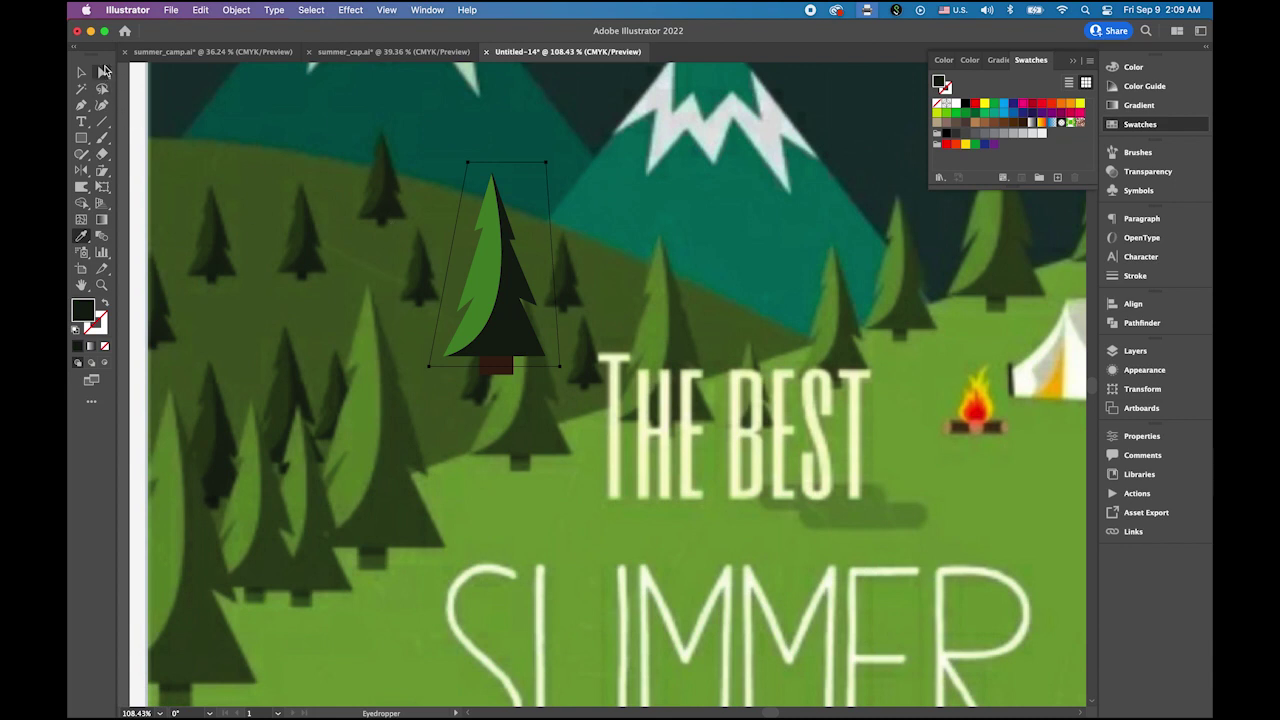
left_click(102, 72)
left_click(296, 113)
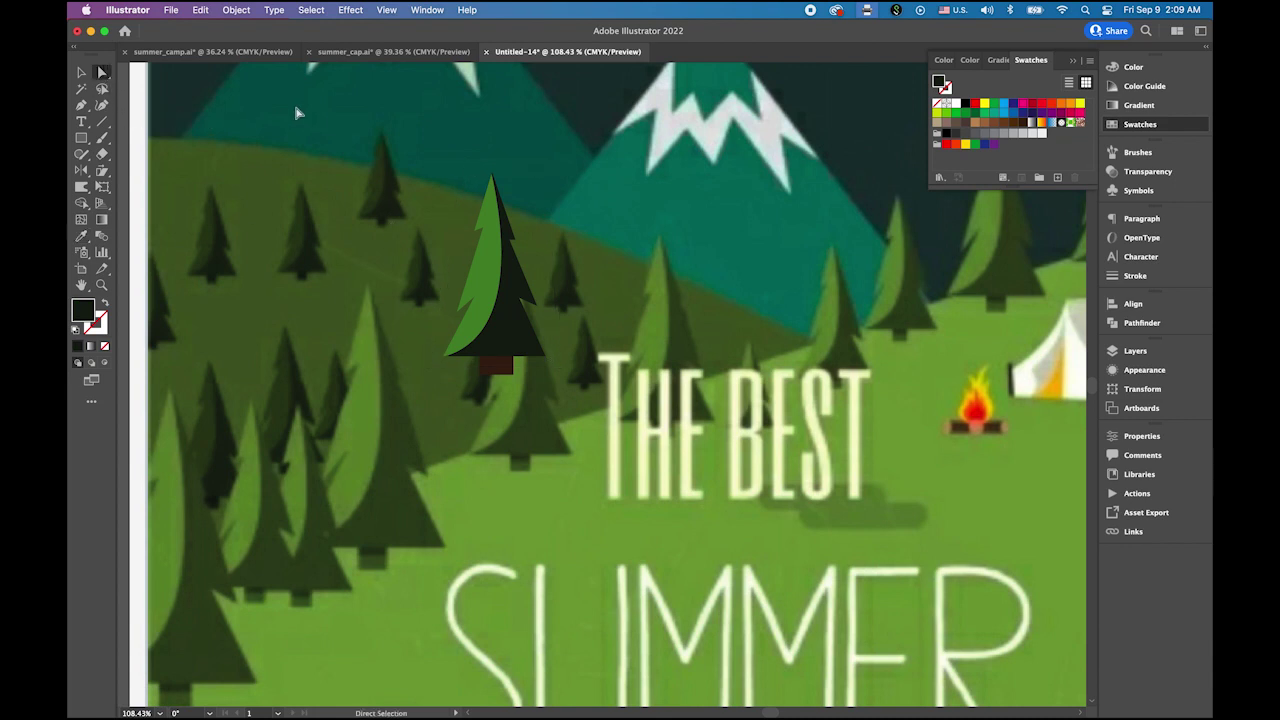
Recolour the tree's light left side with the dark green sampled from the hill-crest template tree and deselect it.
left_click(487, 266)
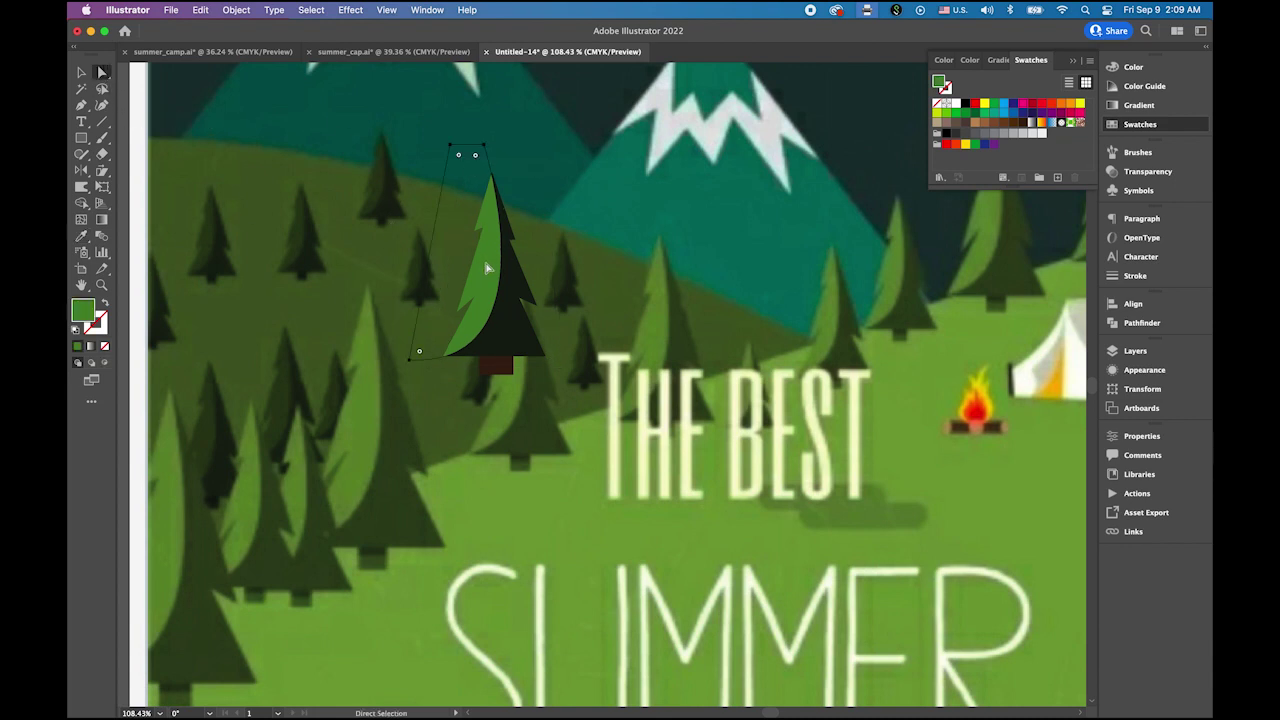
key("i")
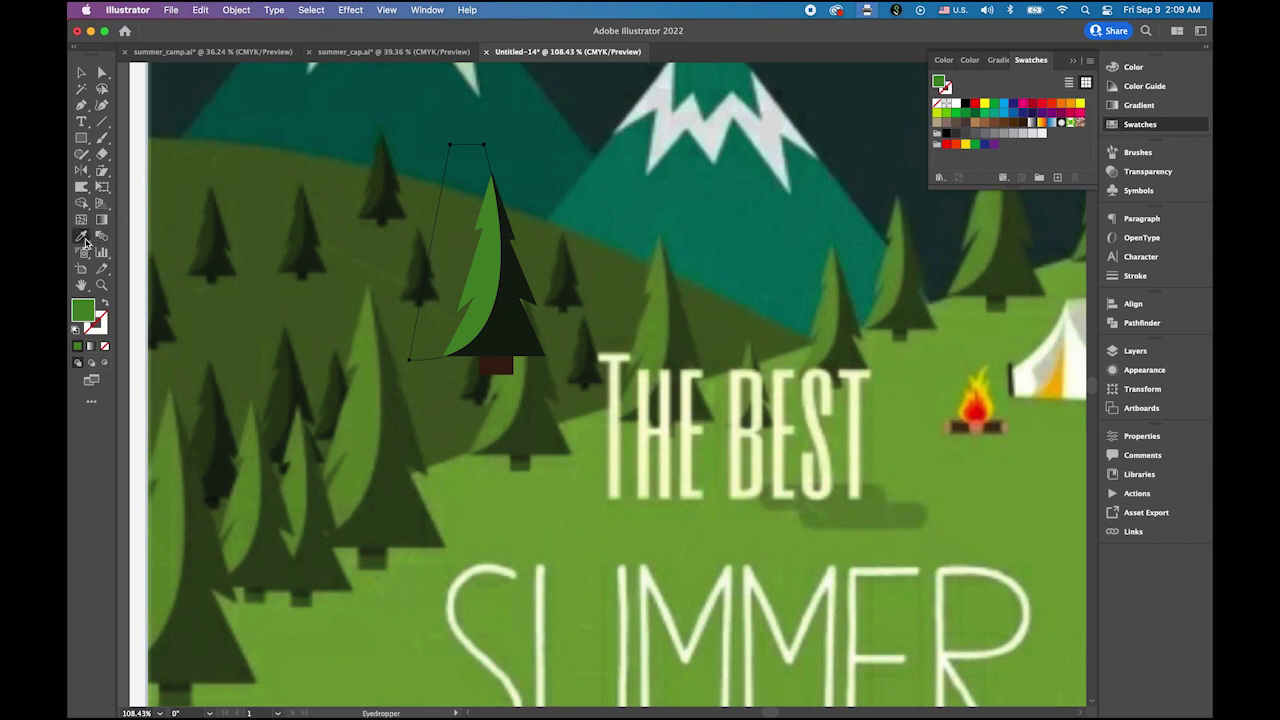
left_click(382, 174)
left_click(81, 72)
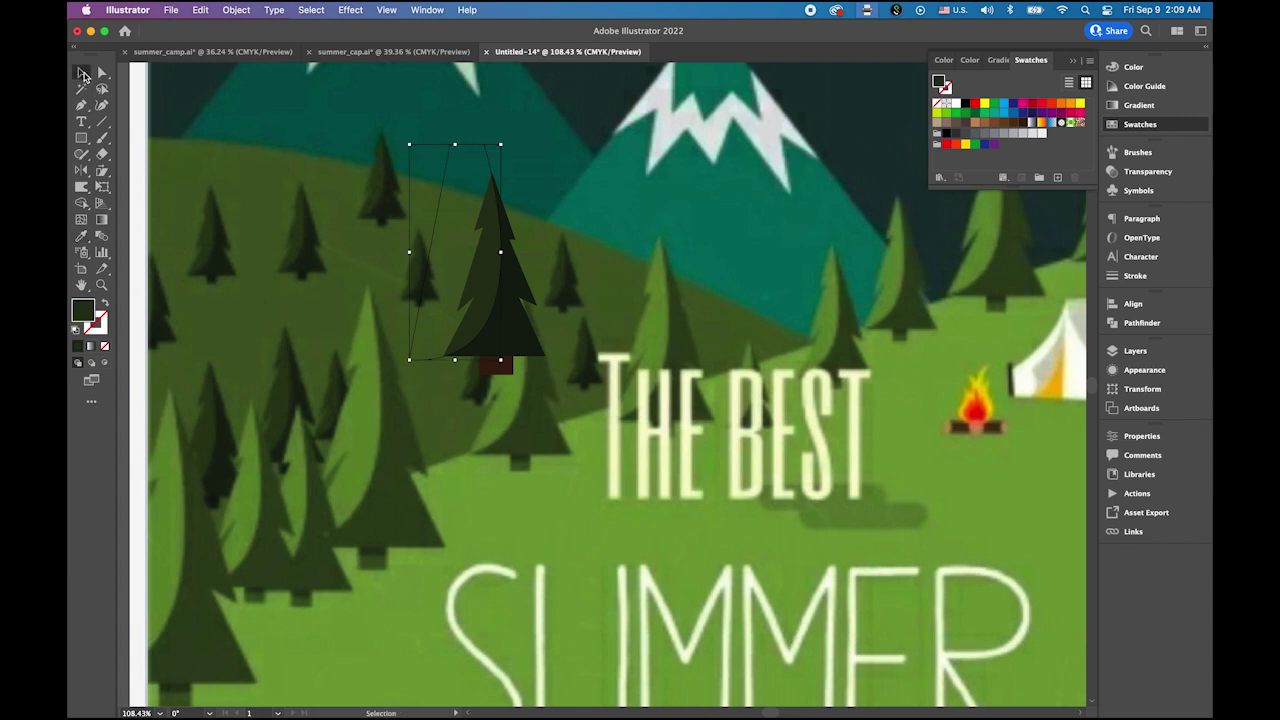
left_click(338, 312)
Move the dark pine tree onto the template tree at the crest of the dark hill and scale it down to match.
left_click_drag(430, 263, 552, 384)
left_click_drag(537, 332, 487, 344)
left_click_drag(383, 373, 463, 373)
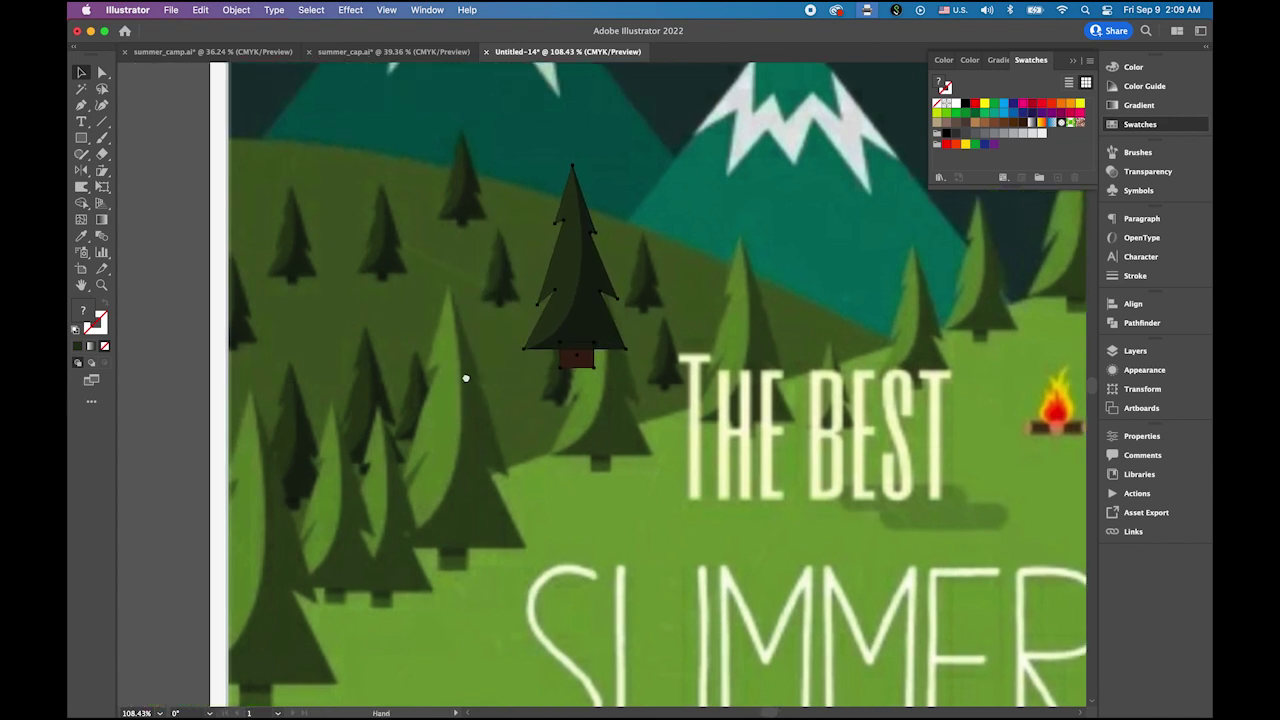
left_click_drag(568, 323, 459, 234)
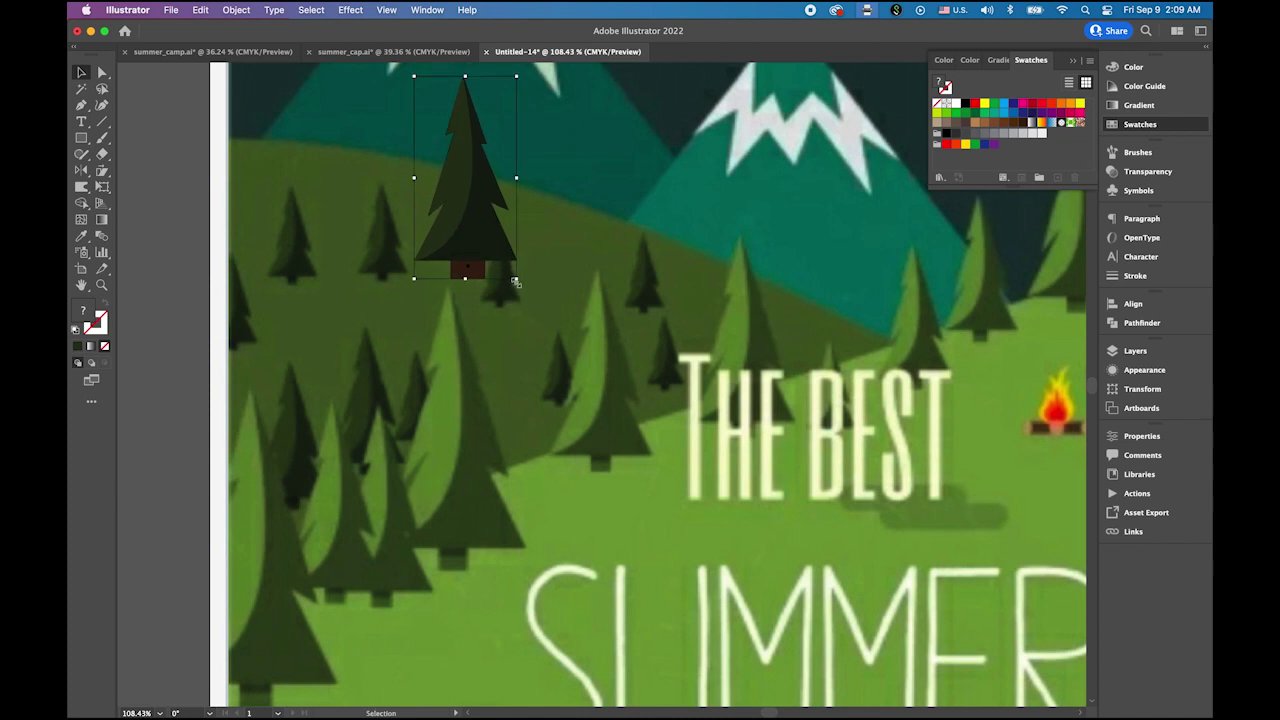
left_click_drag(515, 282, 493, 256)
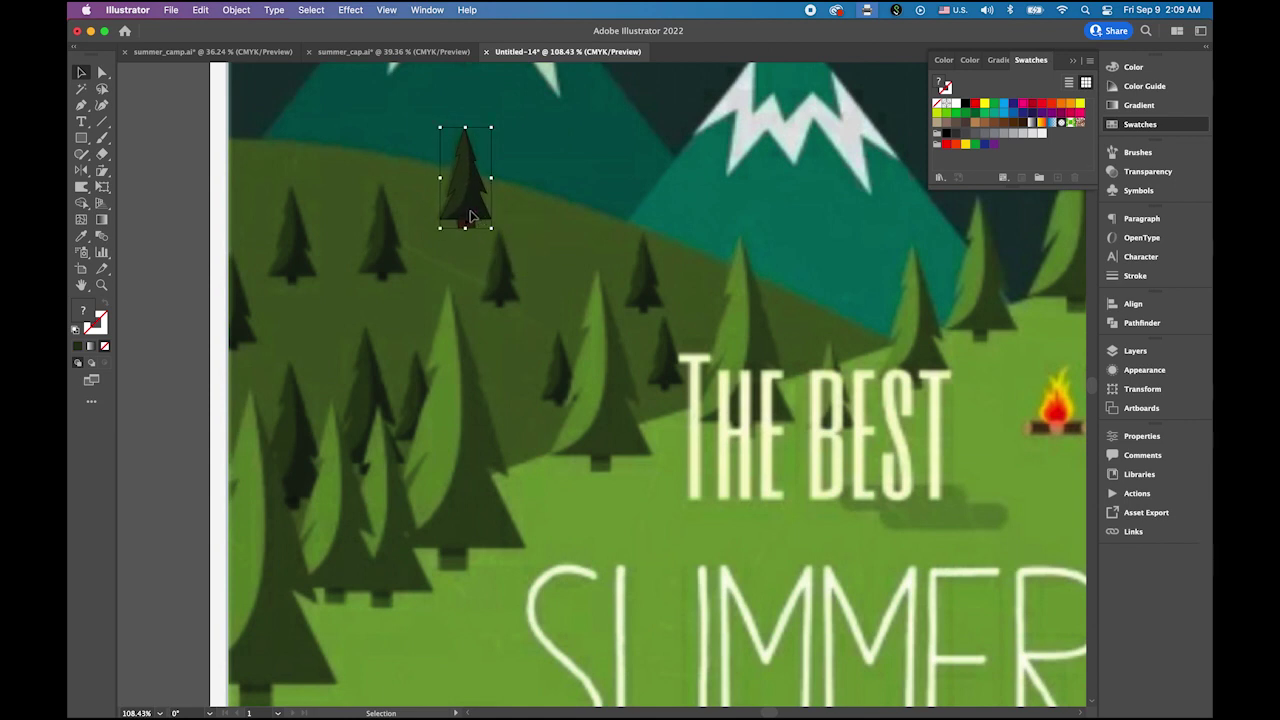
Place resized copies of the dark pine tree over the other small template trees on the dark hill, then deselect.
left_click_drag(476, 212, 563, 390)
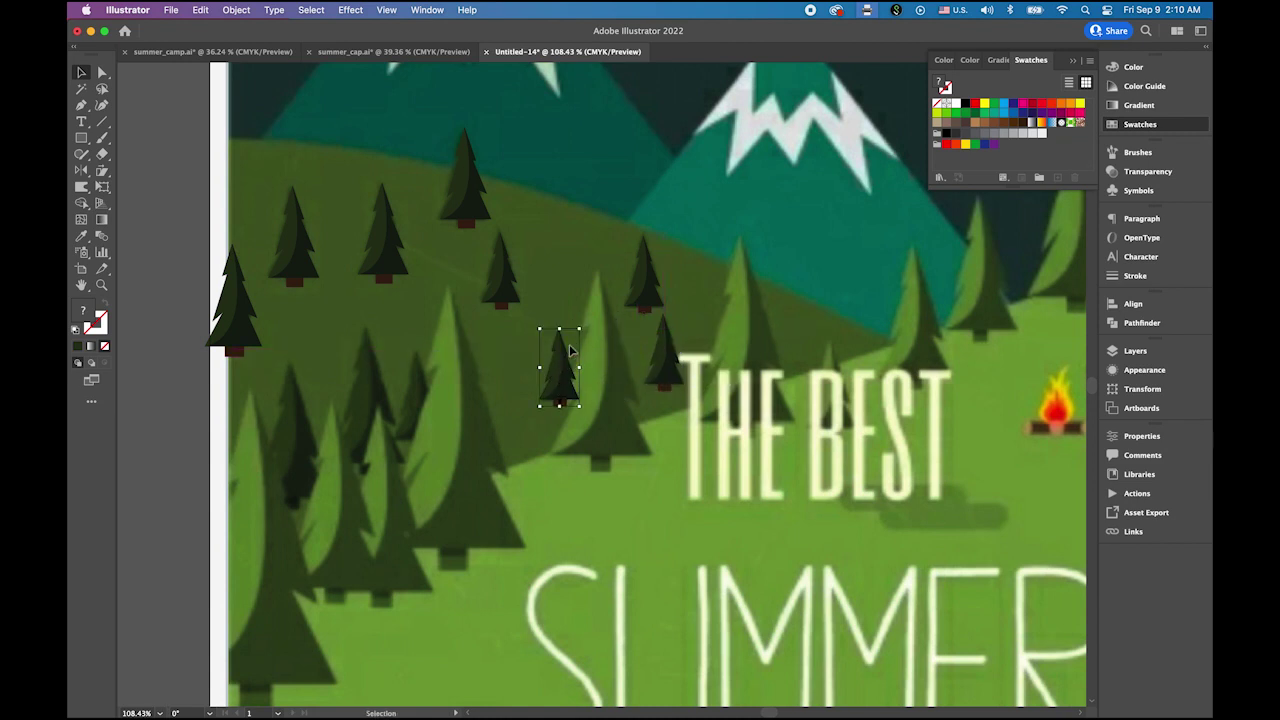
left_click_drag(580, 330, 576, 335)
left_click_drag(567, 378, 366, 517)
left_click_drag(296, 470, 415, 429)
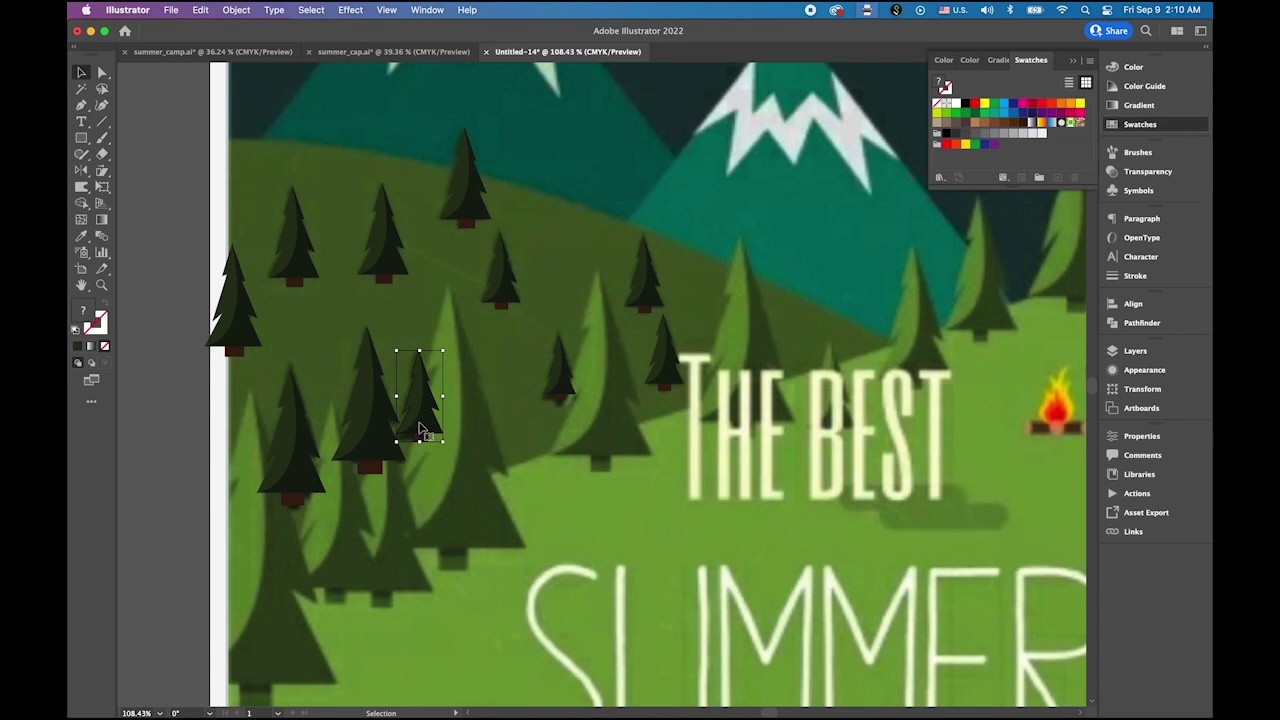
left_click(600, 483)
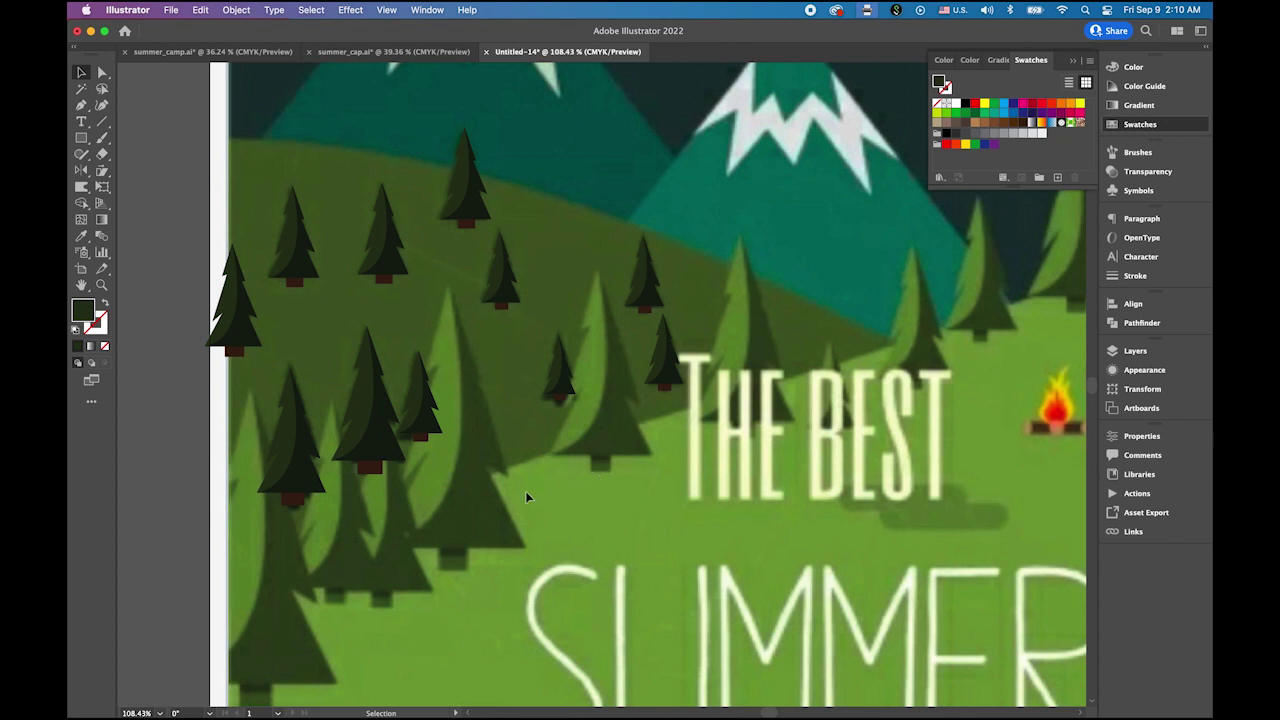
Duplicate the large dark tree from the left cluster onto the bright meadow and deselect the copy.
left_click(378, 447)
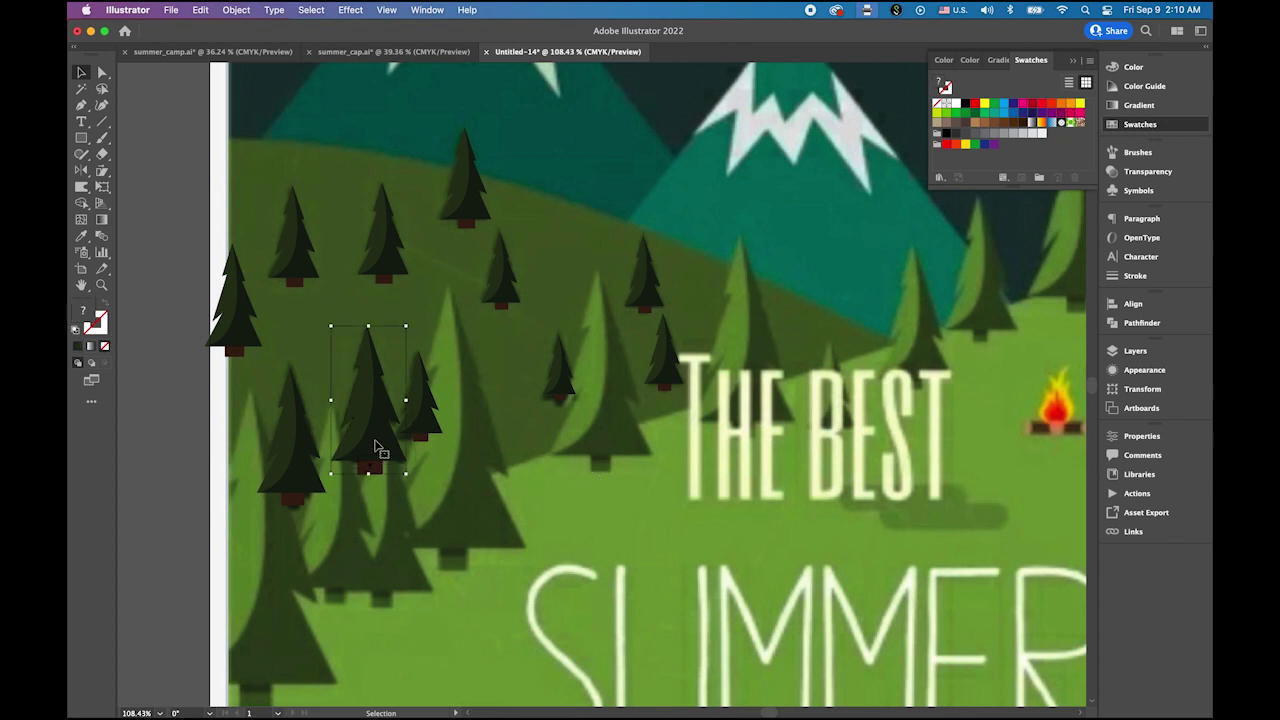
left_click_drag(378, 447, 629, 534)
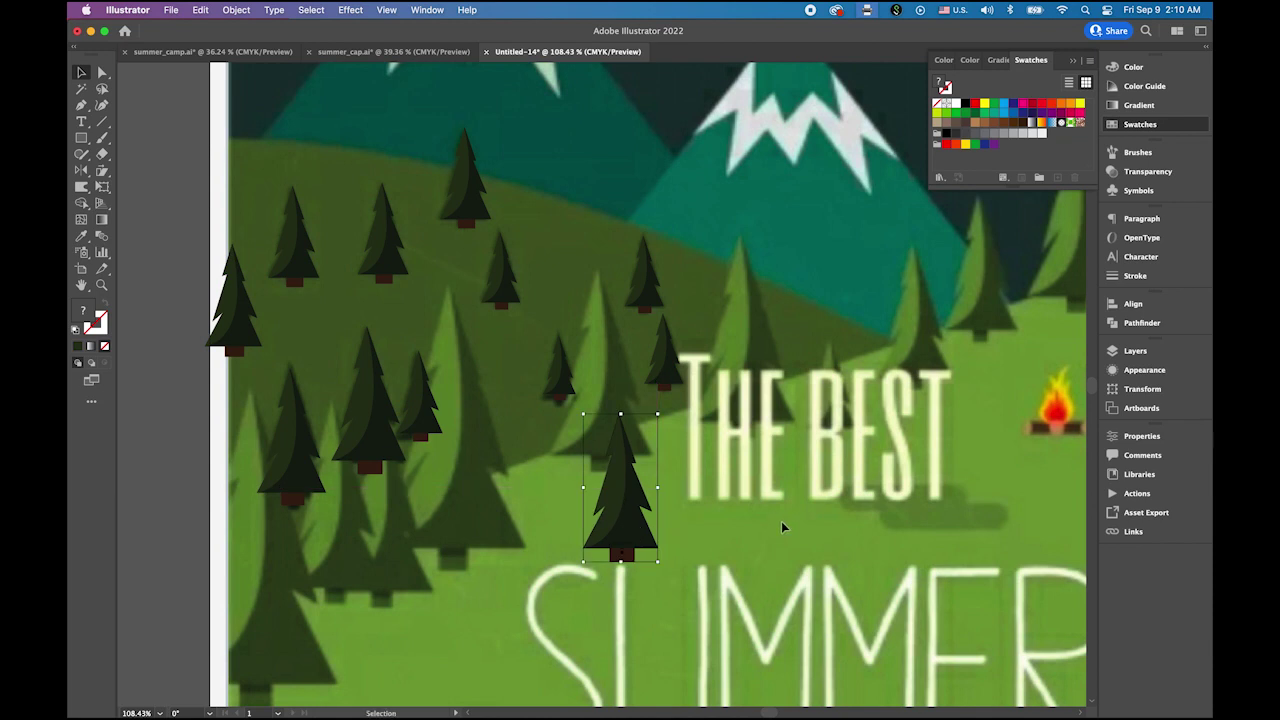
left_click(686, 374)
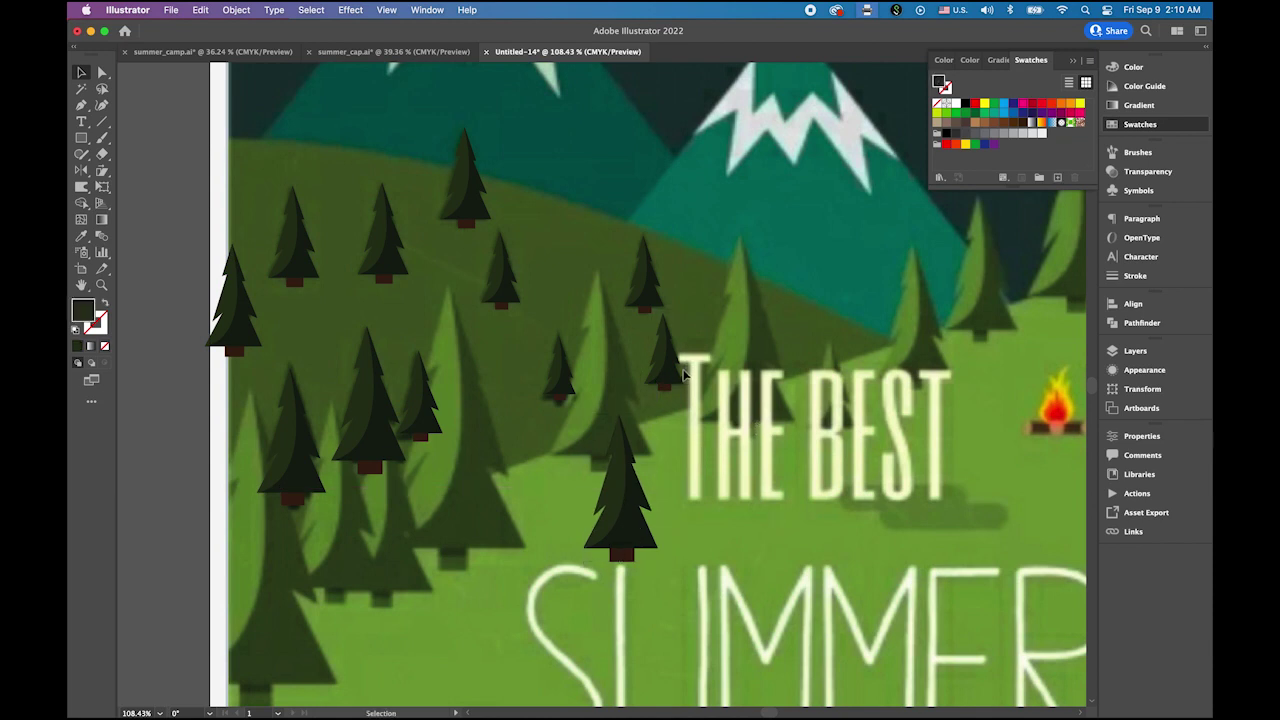
Recolour the base shape of the meadow tree copy with a dark green sampled from the template.
left_click(103, 73)
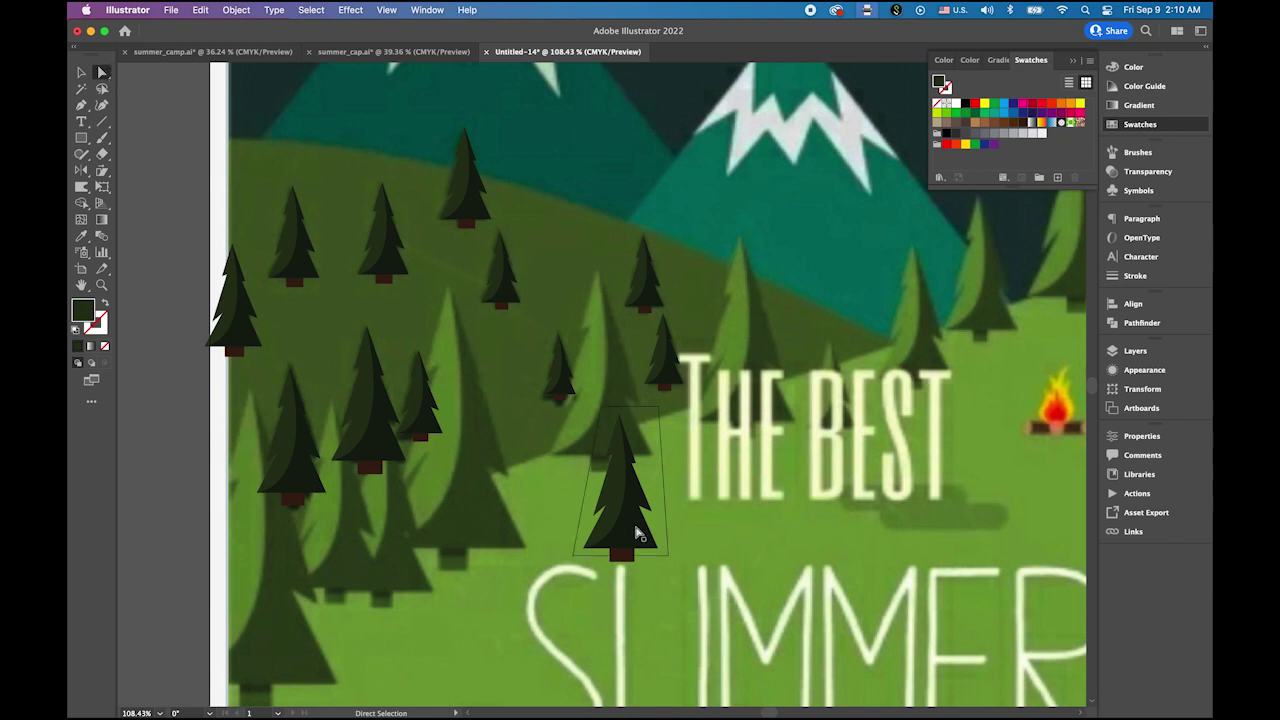
left_click(636, 535)
left_click(82, 236)
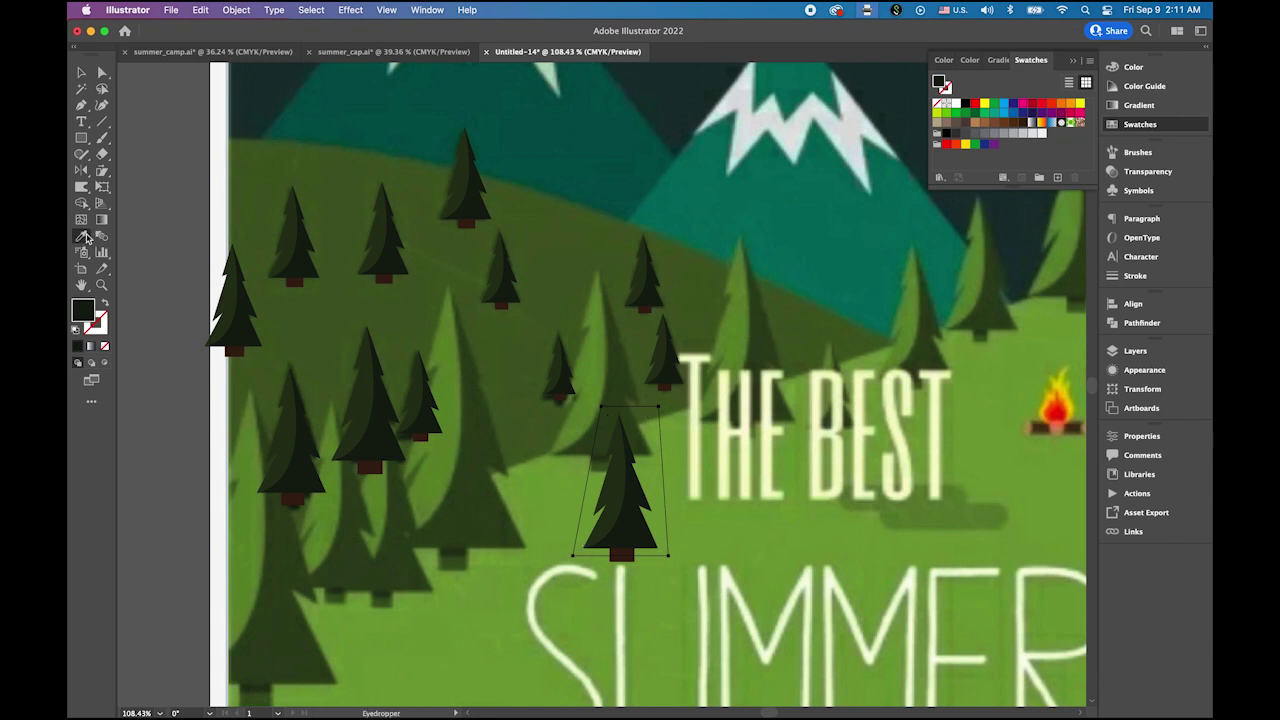
left_click(689, 589)
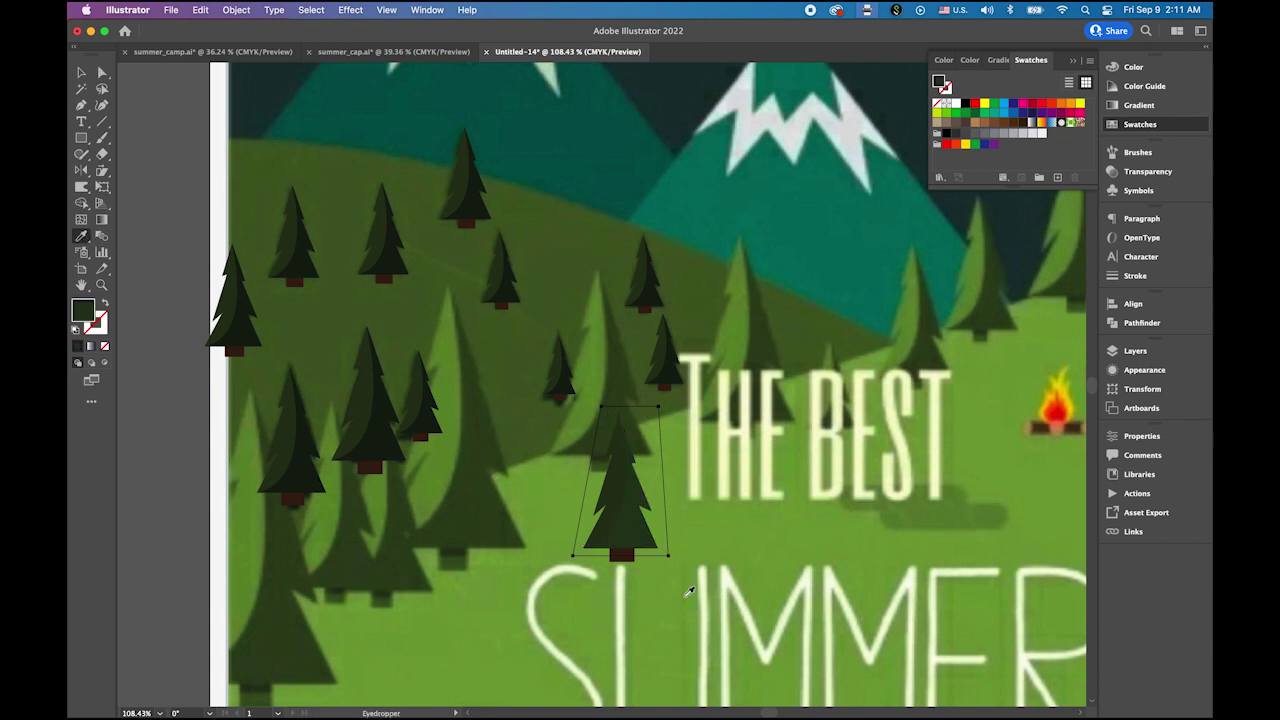
left_click(101, 72)
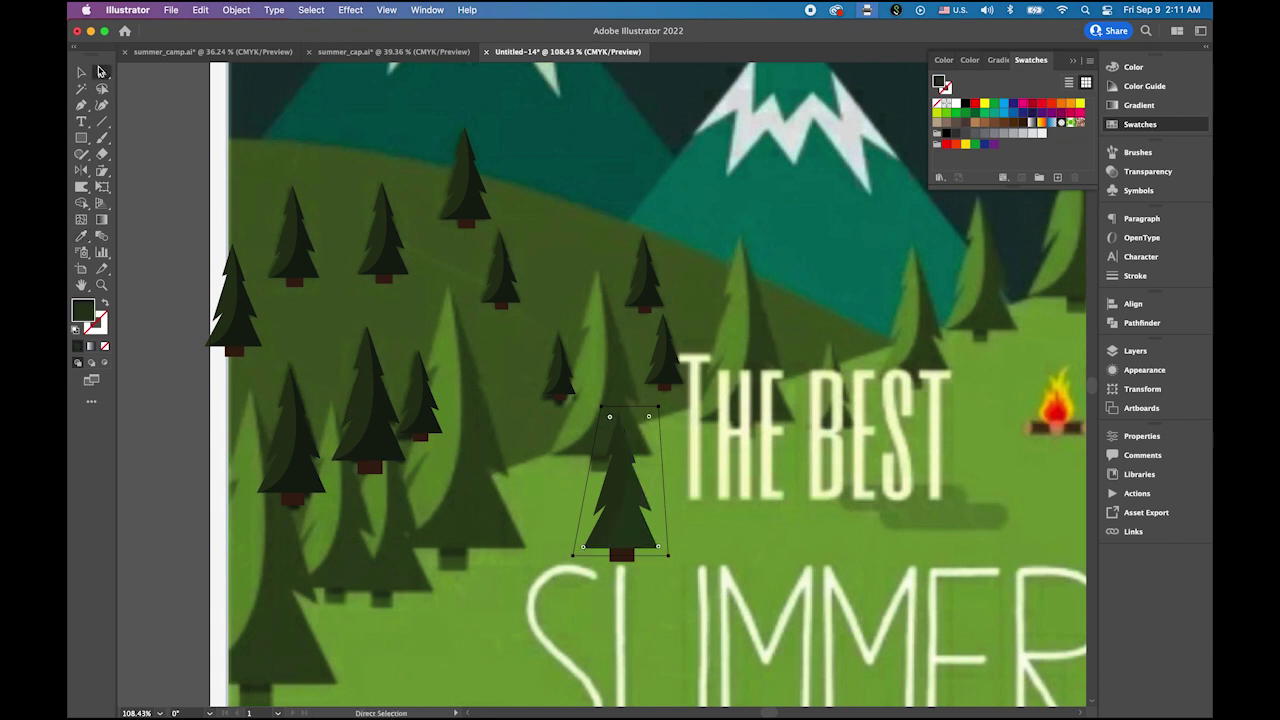
left_click(556, 303)
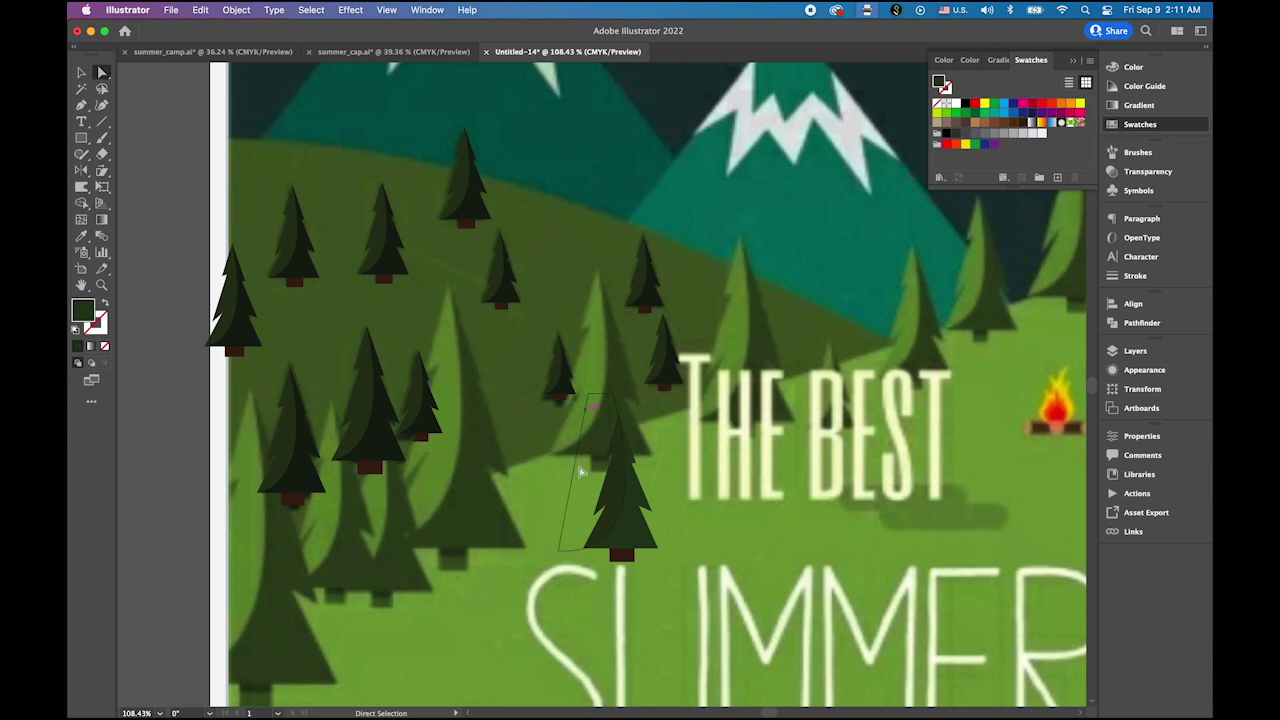
Recolour the left side of the meadow tree copy with a bright green sampled from the template.
left_click(619, 503)
left_click(81, 236)
left_click(603, 348)
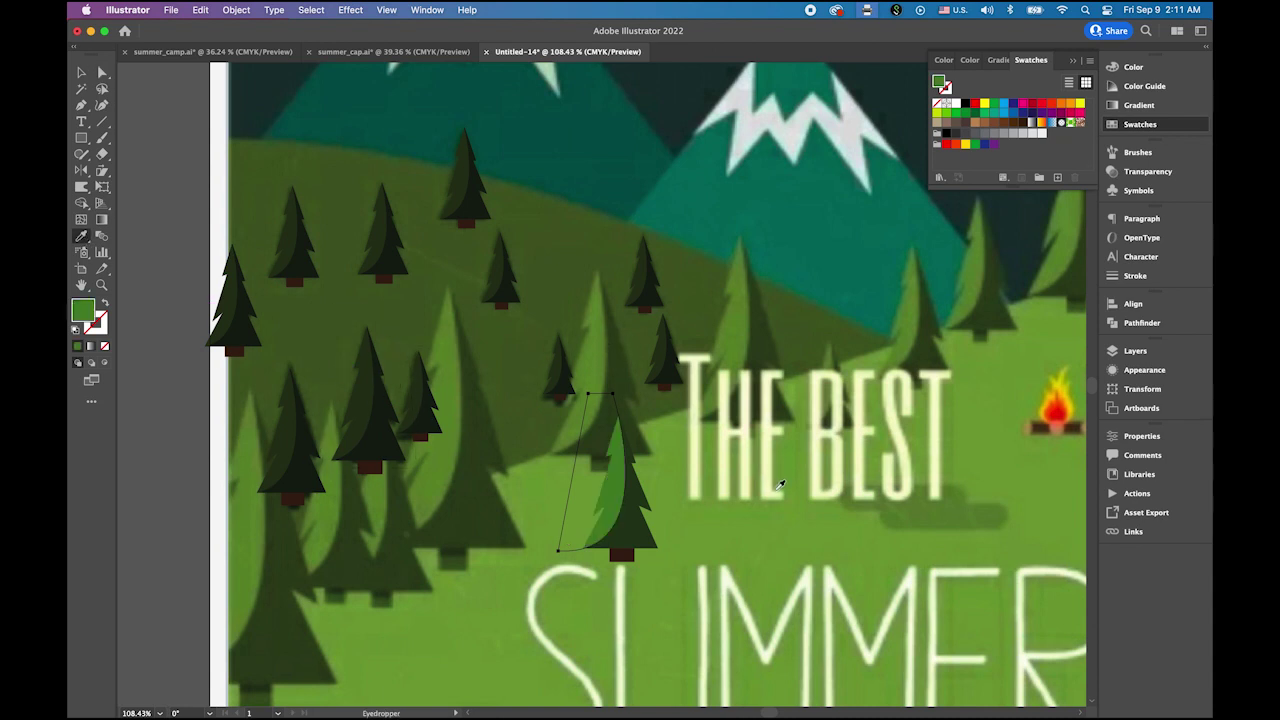
left_click(81, 72)
Move the green tree over the large template tree at the edge of the dark hill and enlarge it to match.
left_click(630, 527)
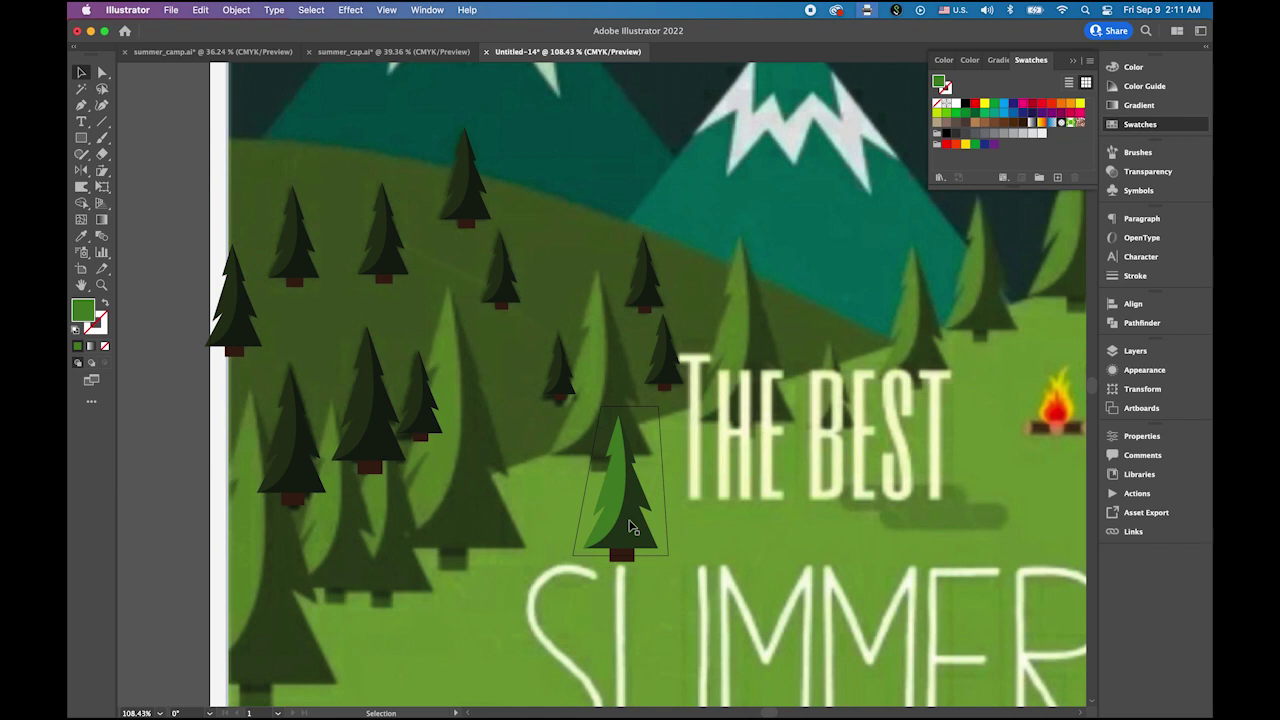
left_click_drag(630, 527, 449, 418)
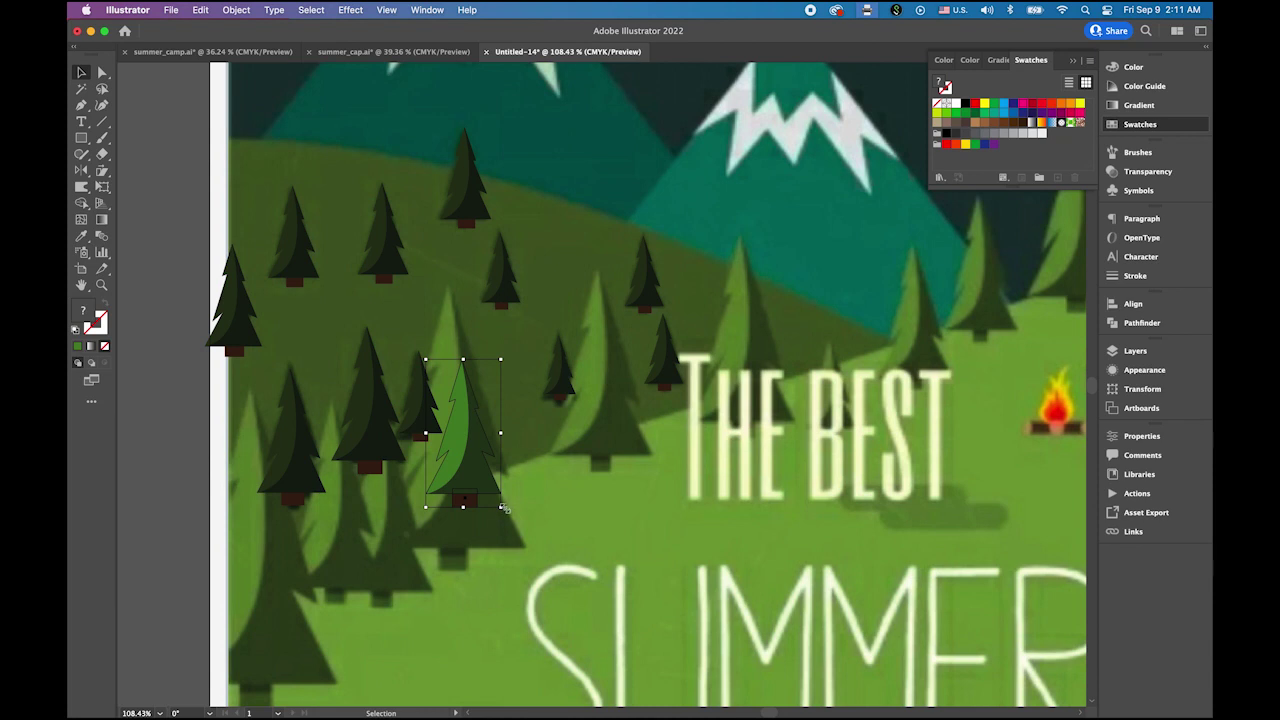
left_click_drag(503, 508, 560, 586)
left_click_drag(480, 531, 463, 529)
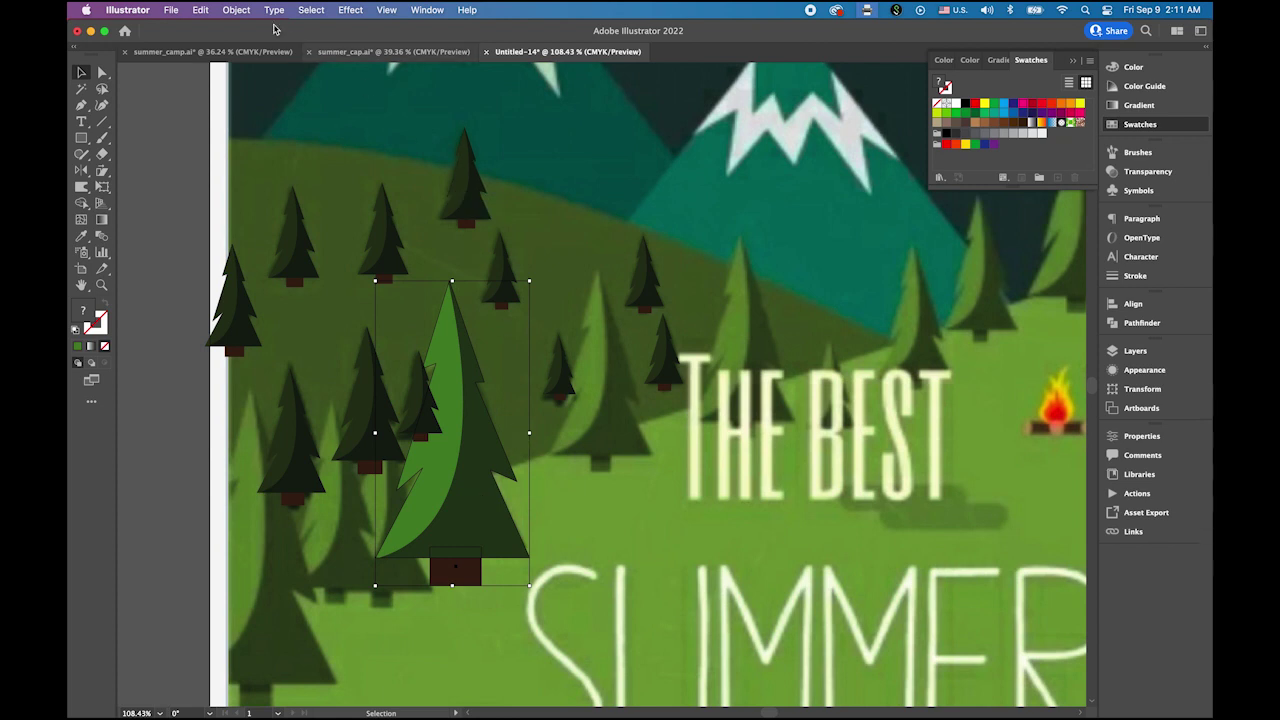
Bring the enlarged green tree to the front of the neighbouring dark trees.
left_click(236, 10)
mouse_move(255, 45)
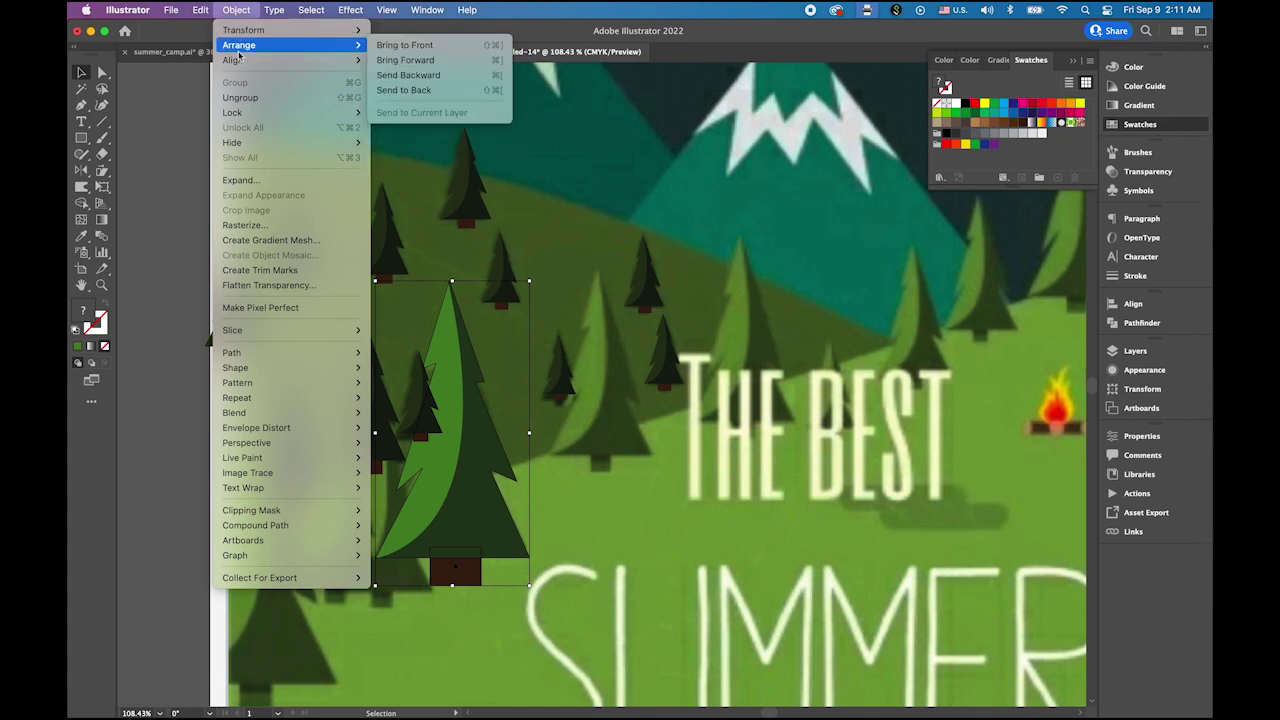
left_click(447, 46)
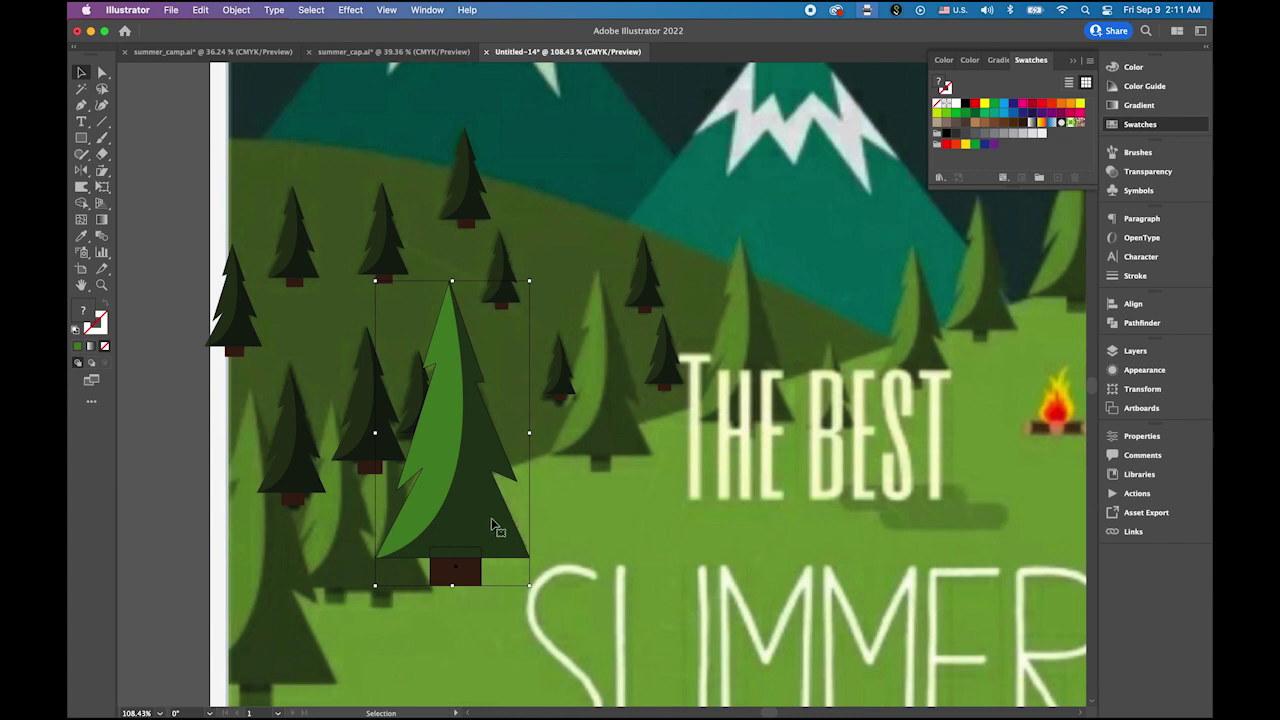
Duplicate the large green tree and place scaled-down copies over the template trees in the left foreground cluster.
left_click_drag(492, 523, 664, 554)
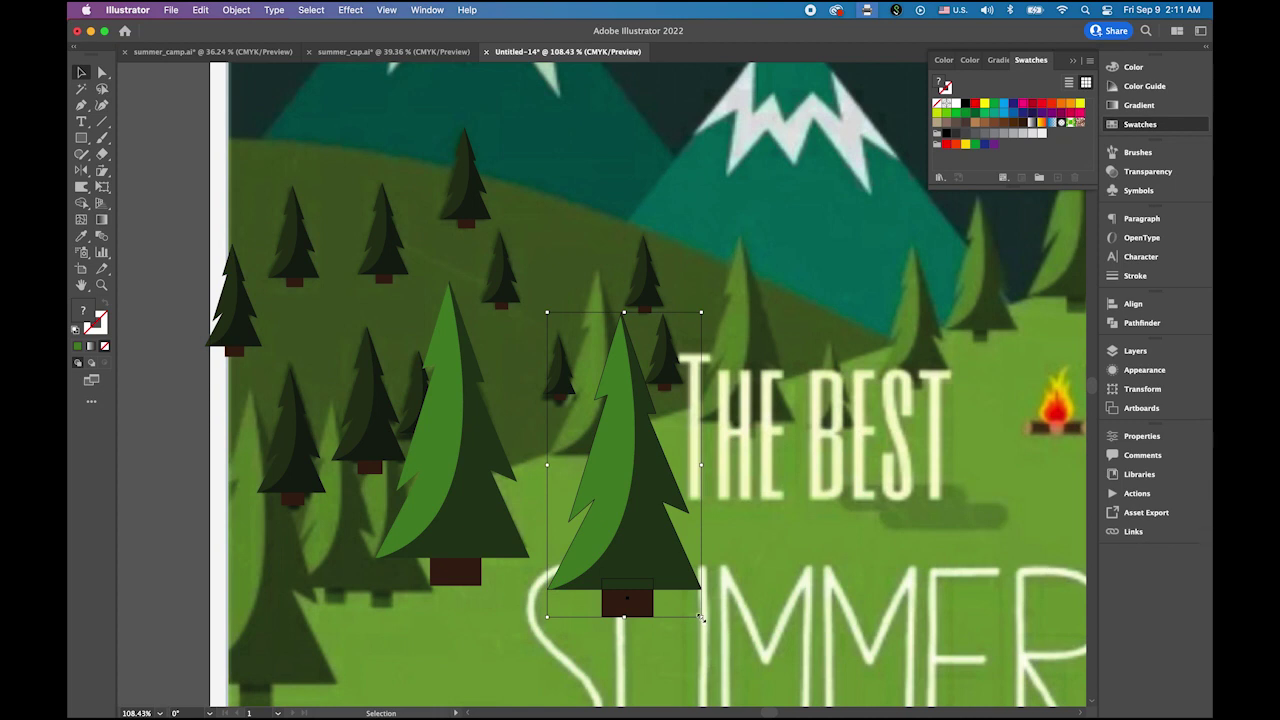
left_click_drag(700, 617, 662, 587)
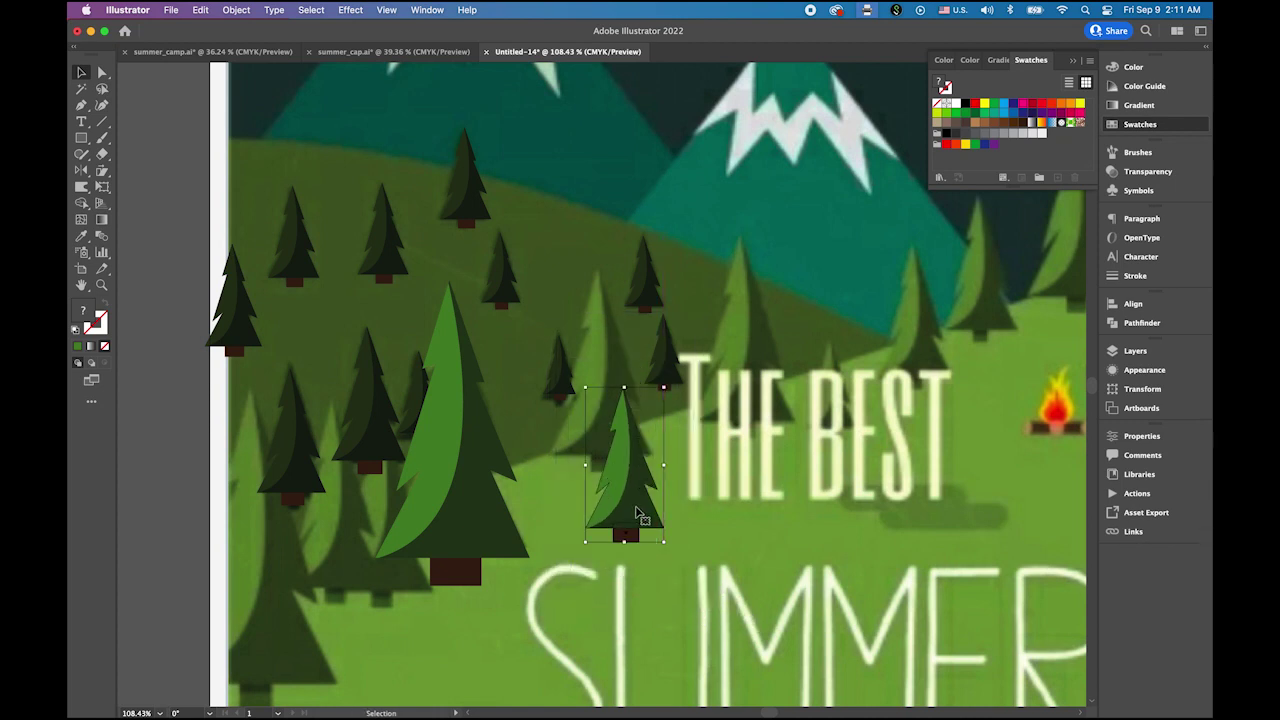
left_click_drag(638, 514, 286, 596)
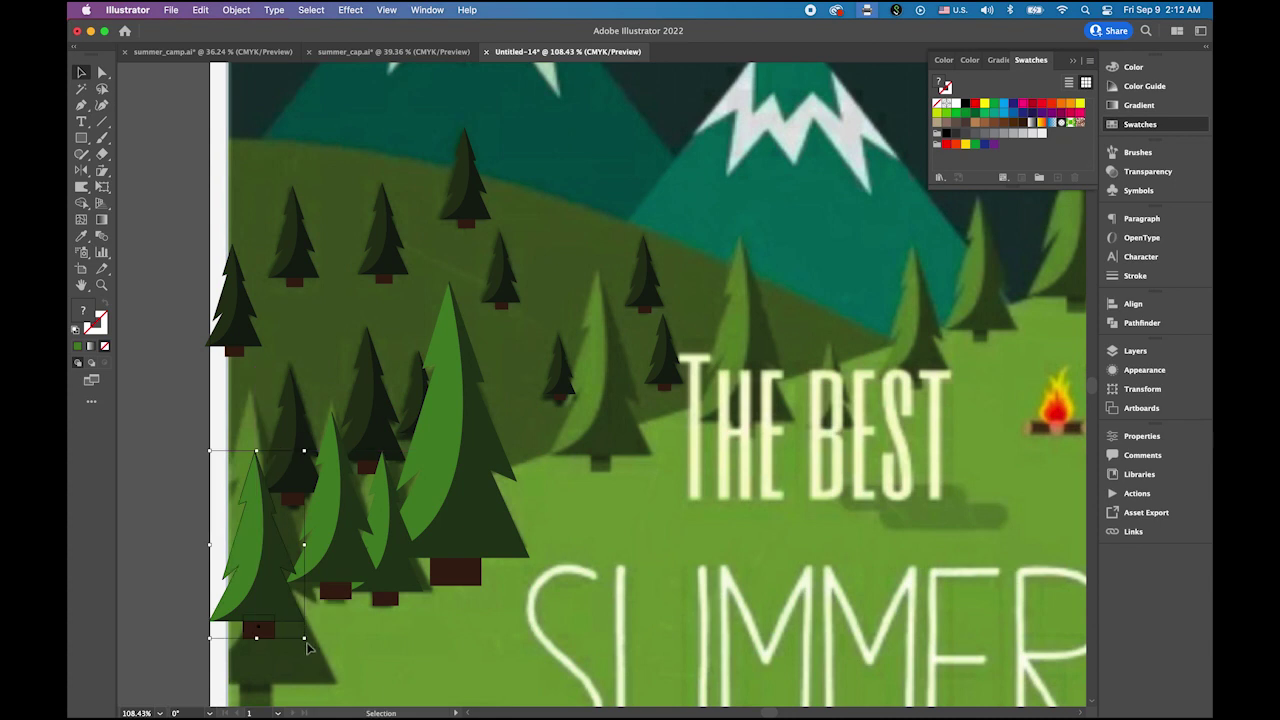
Enlarge the leftmost green tree copy and position it over the big template tree at the poster's left edge.
left_click_drag(307, 639, 364, 702)
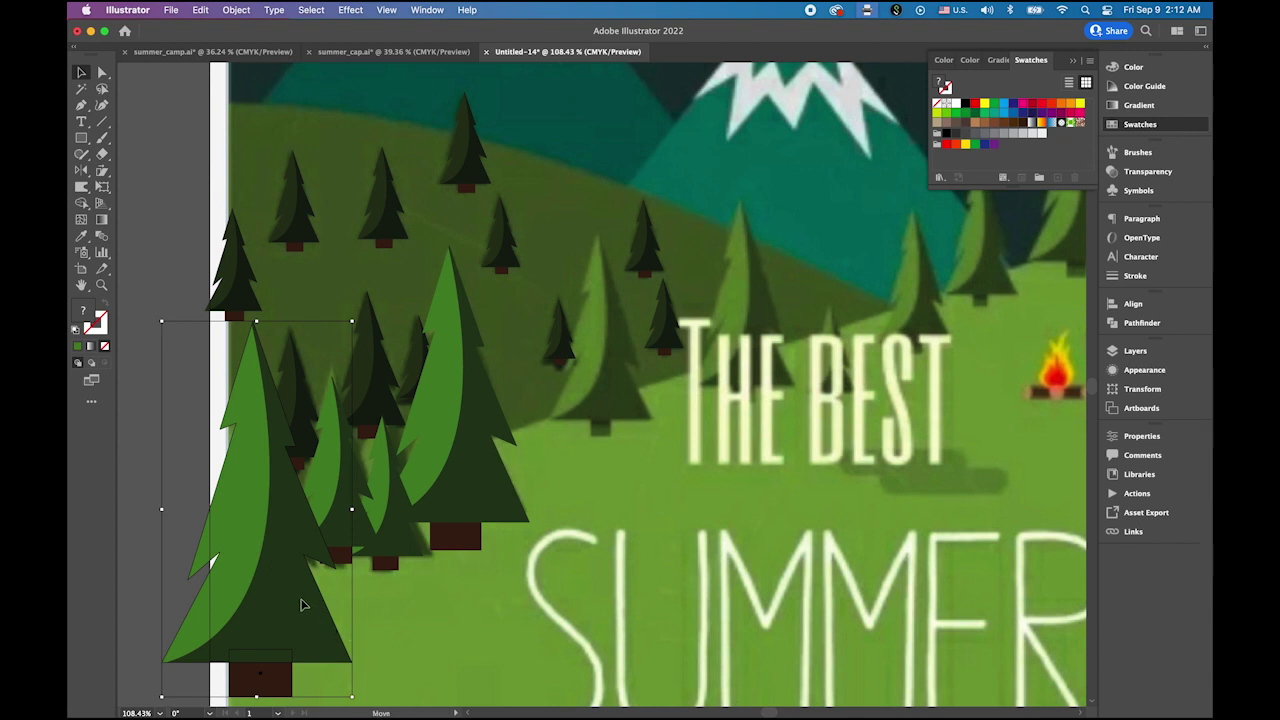
left_click_drag(300, 607, 381, 607)
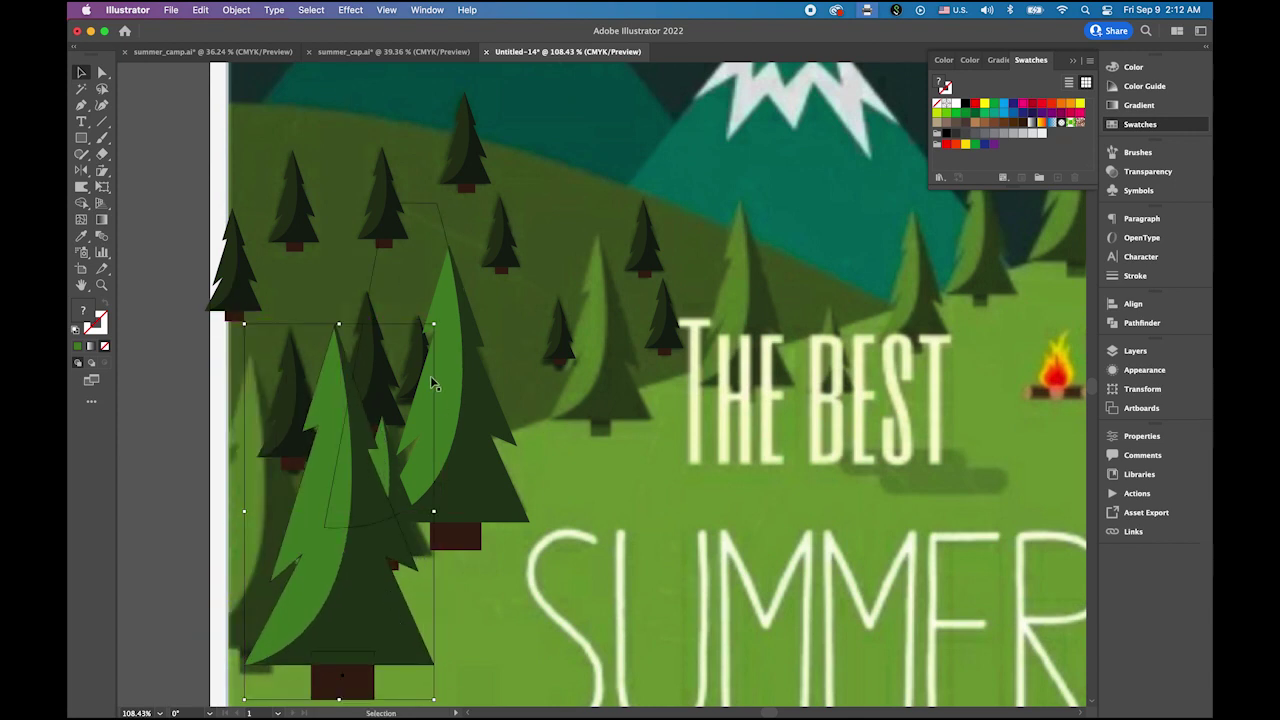
left_click_drag(428, 327, 404, 372)
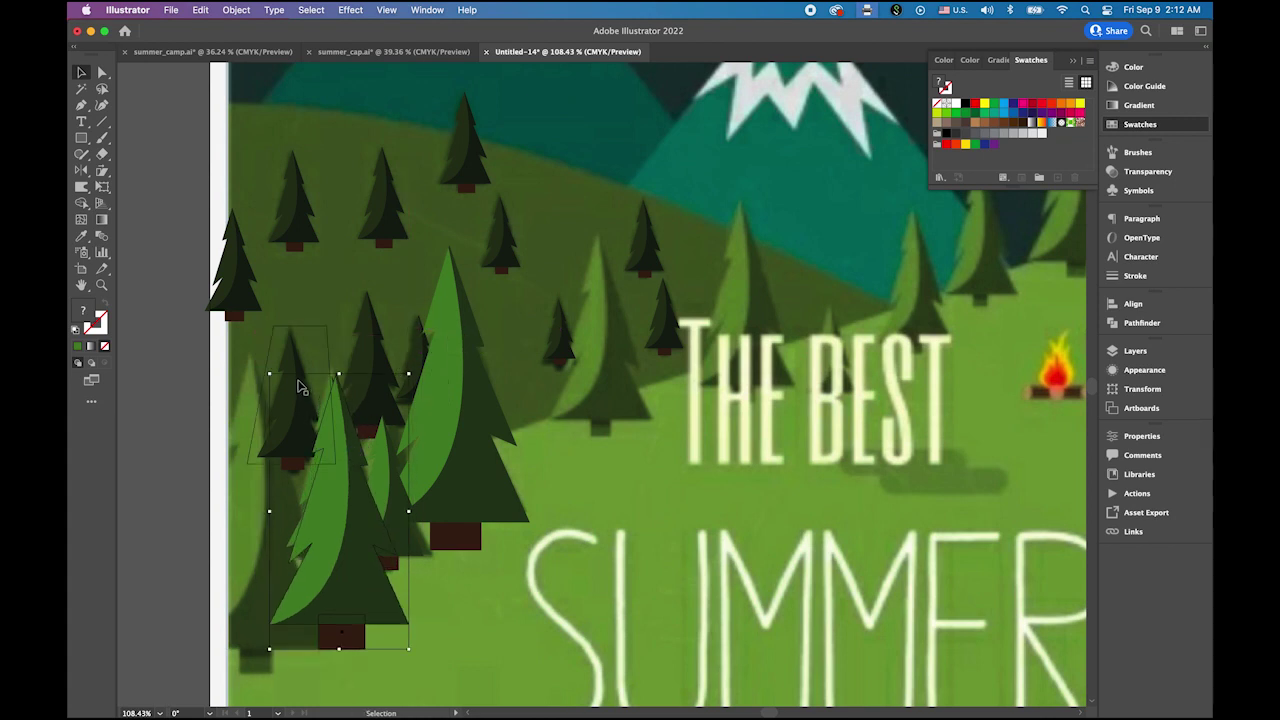
left_click_drag(270, 373, 252, 340)
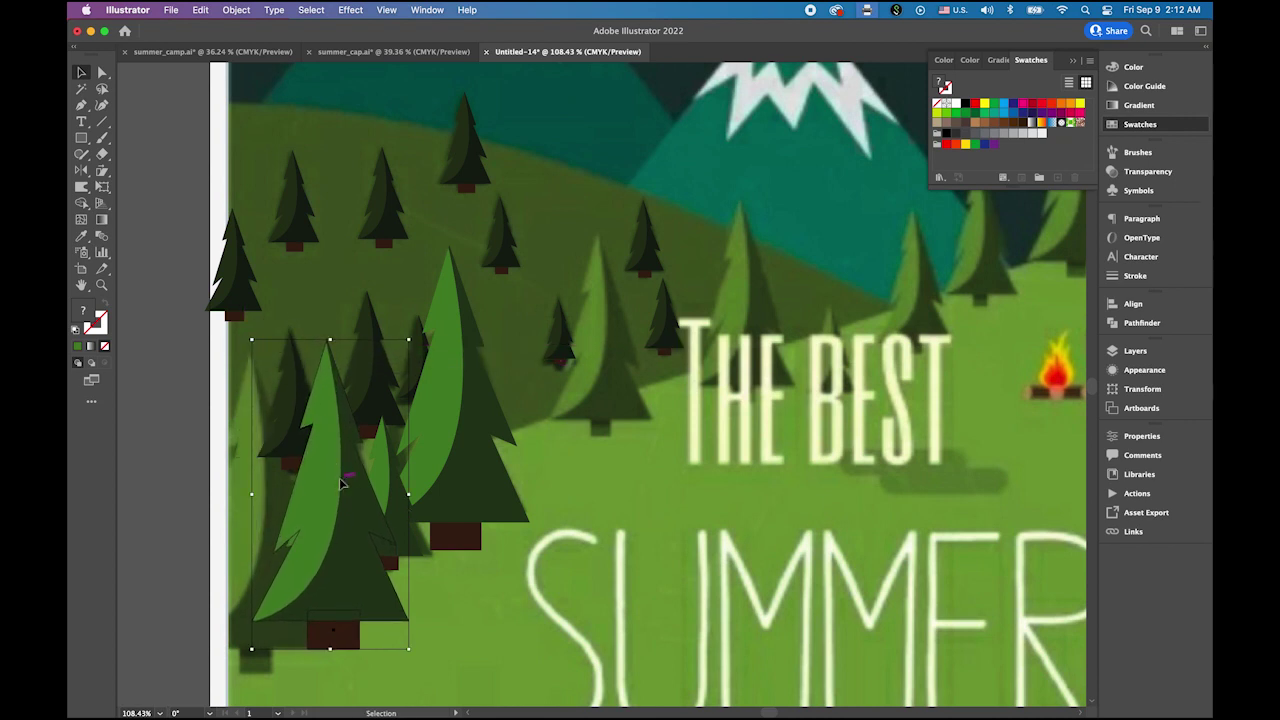
left_click_drag(341, 484, 260, 495)
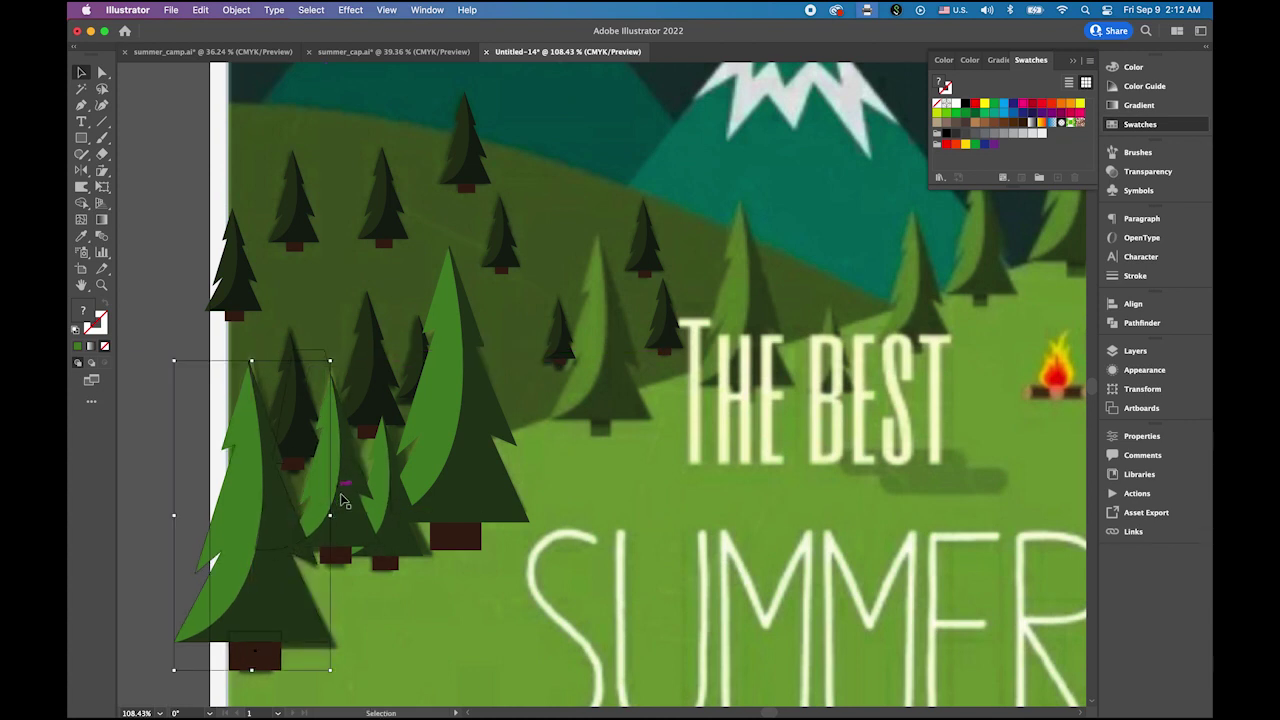
Place resized copies of a green foreground tree over the template trees behind the title and along the ridge near the tent.
left_click(346, 506)
left_click_drag(352, 512, 758, 354)
left_click_drag(665, 463, 357, 473)
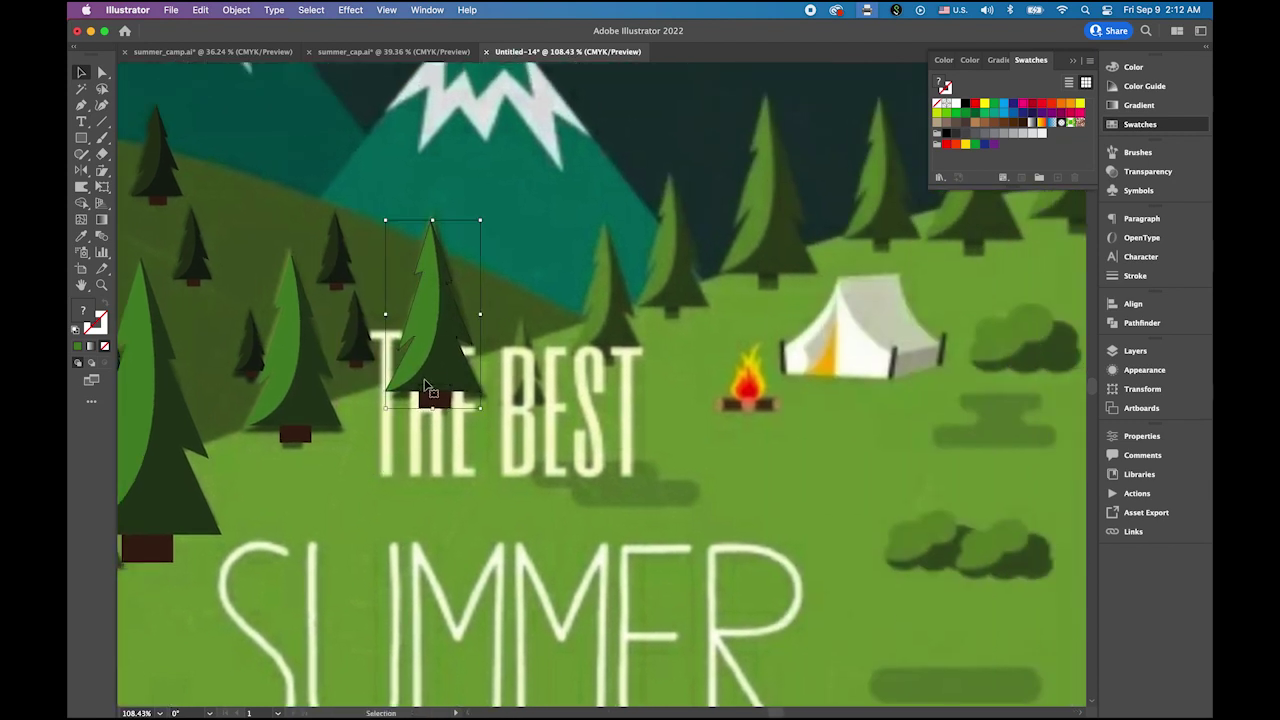
left_click_drag(437, 370, 643, 293)
left_click_drag(724, 337, 612, 336)
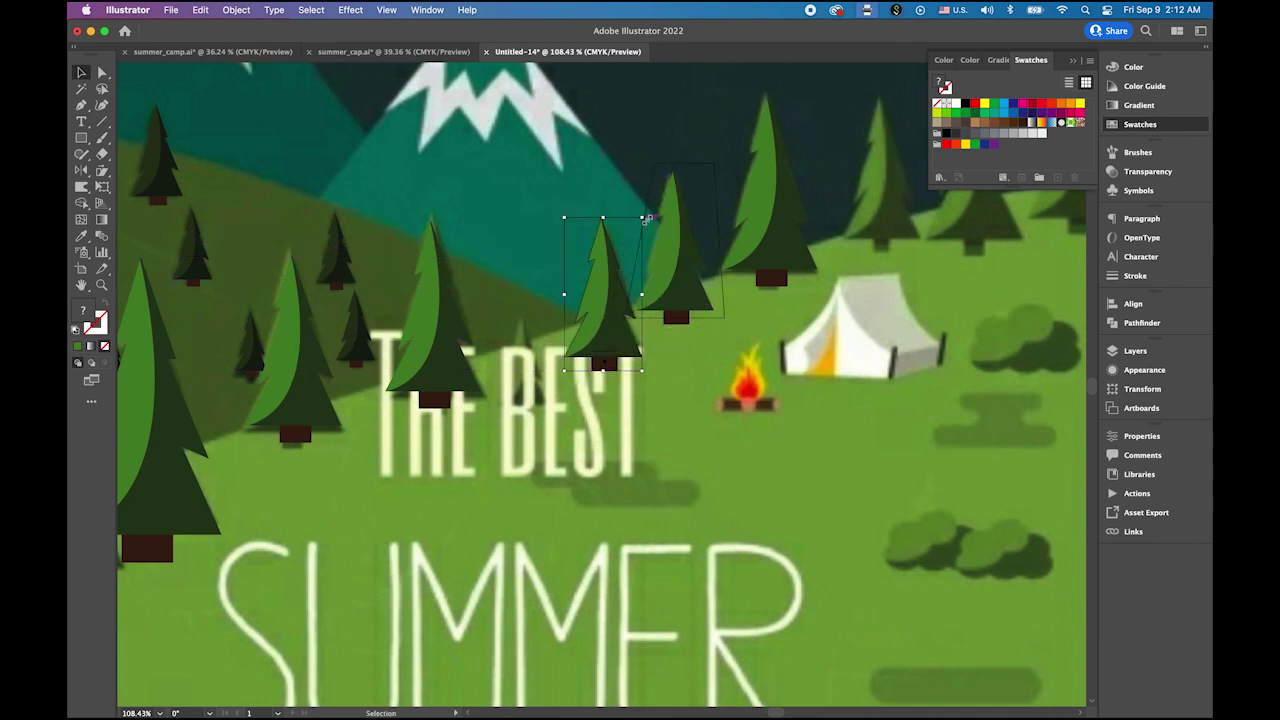
Place copies of the pine tree along the hill's ridge behind the tent, scaling each to match the reference trees.
left_click_drag(642, 218, 638, 225)
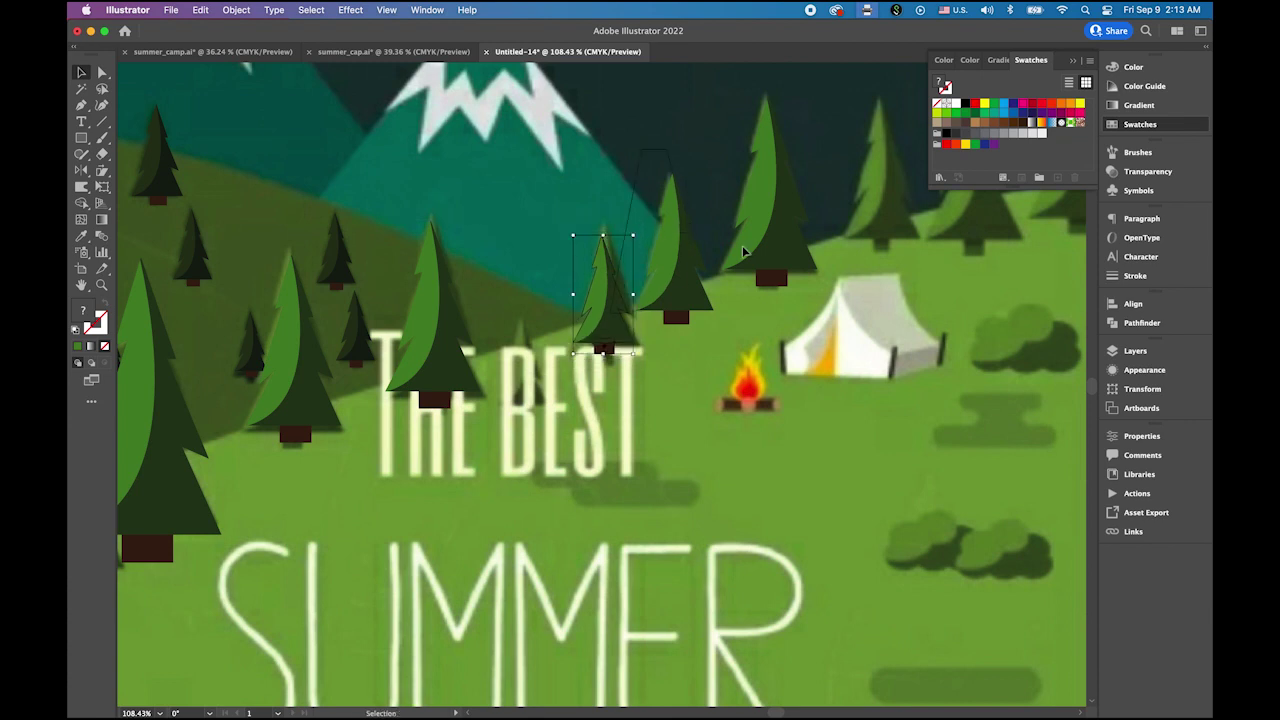
left_click(769, 253)
left_click_drag(769, 253, 882, 223)
left_click_drag(884, 305, 559, 352)
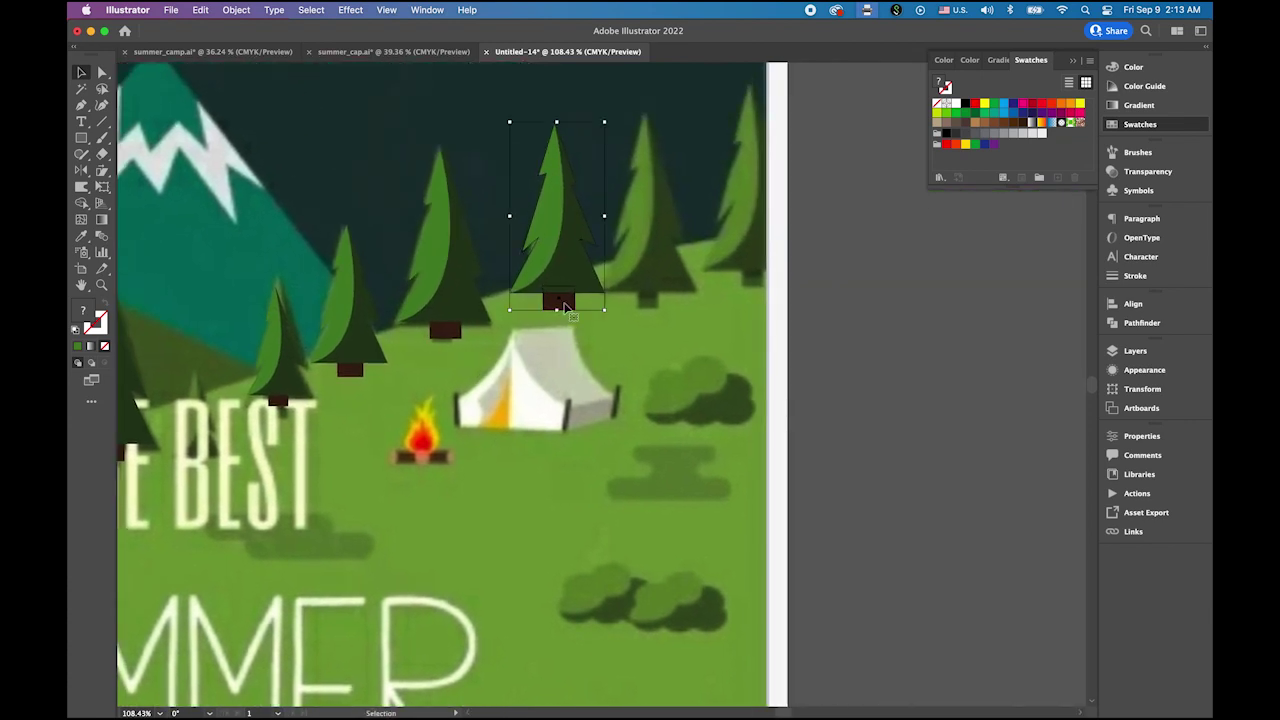
left_click_drag(606, 311, 700, 308)
left_click_drag(650, 265, 757, 243)
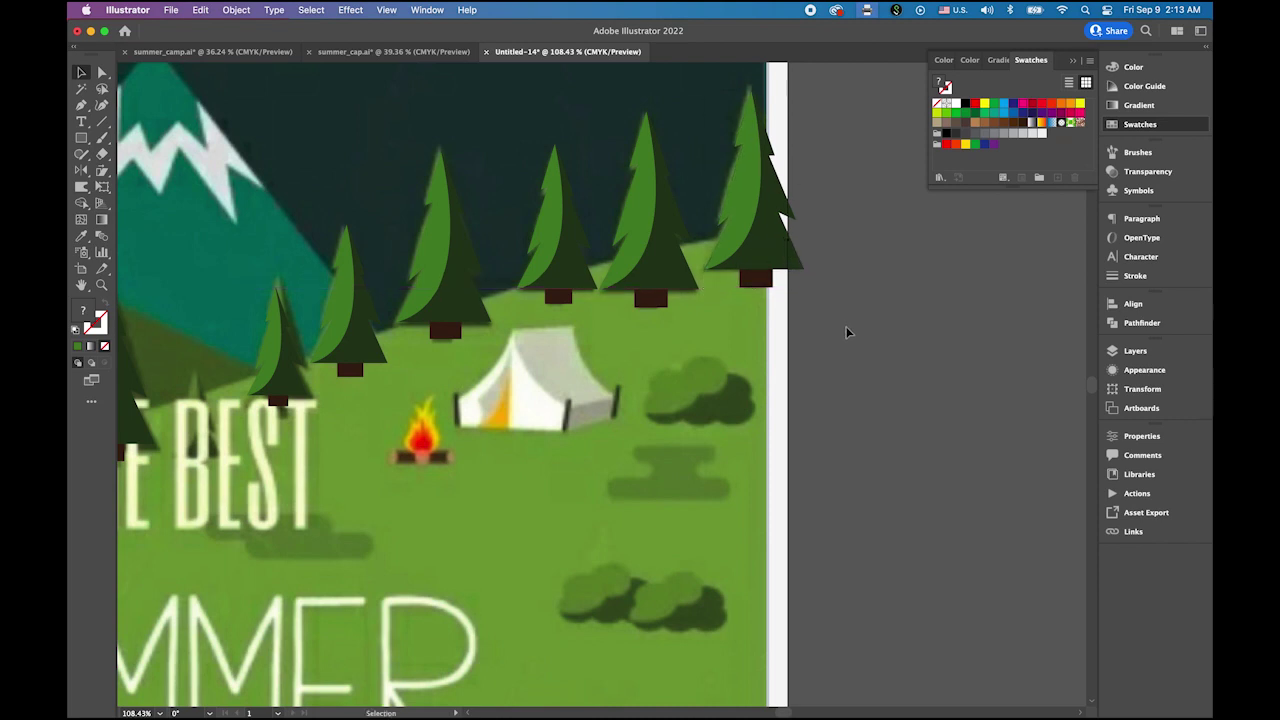
Show all artwork layers above the reference image together and hide them again to compare the drawing with the reference.
key("z")
left_click_drag(729, 341, 526, 279)
key("space")
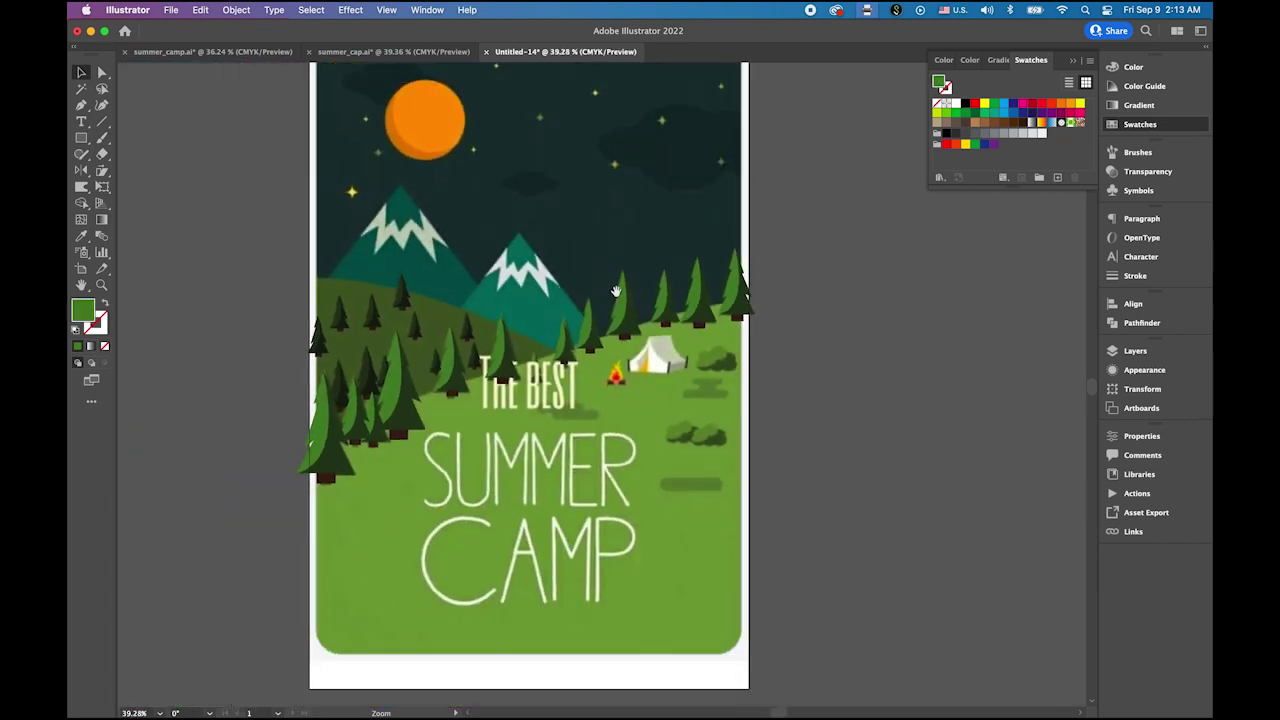
left_click_drag(614, 291, 619, 319)
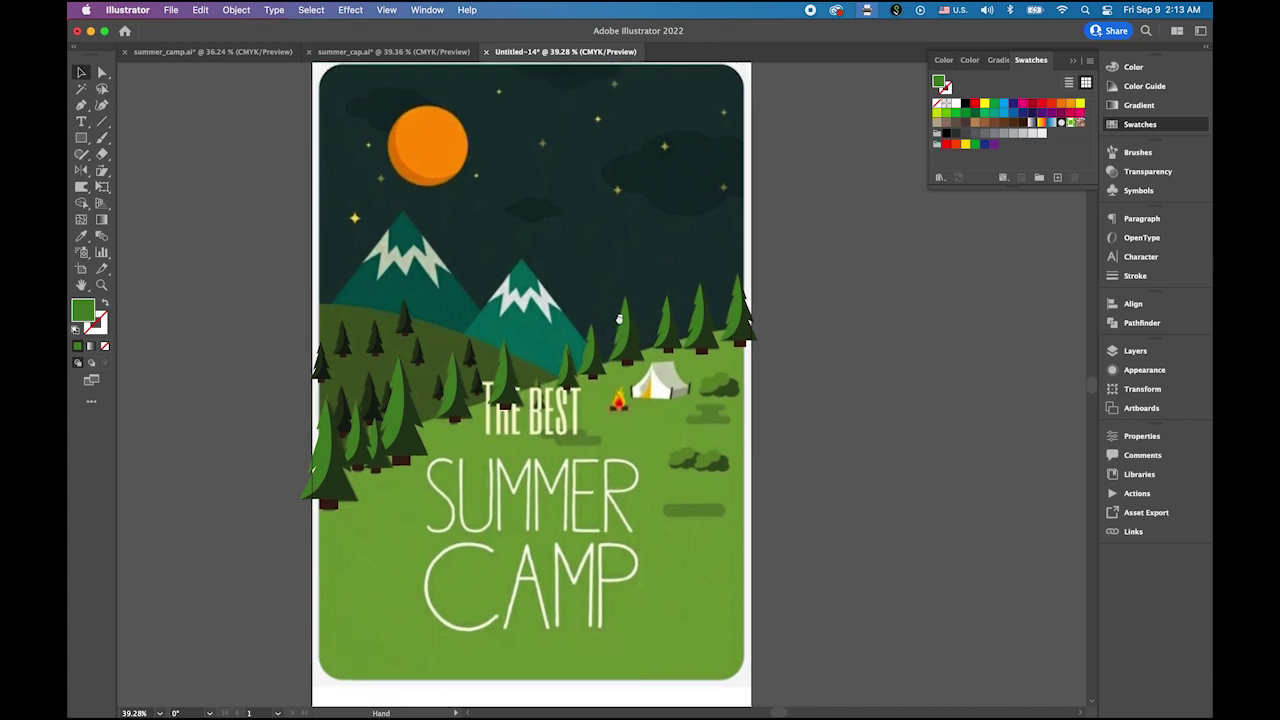
left_click(1135, 351)
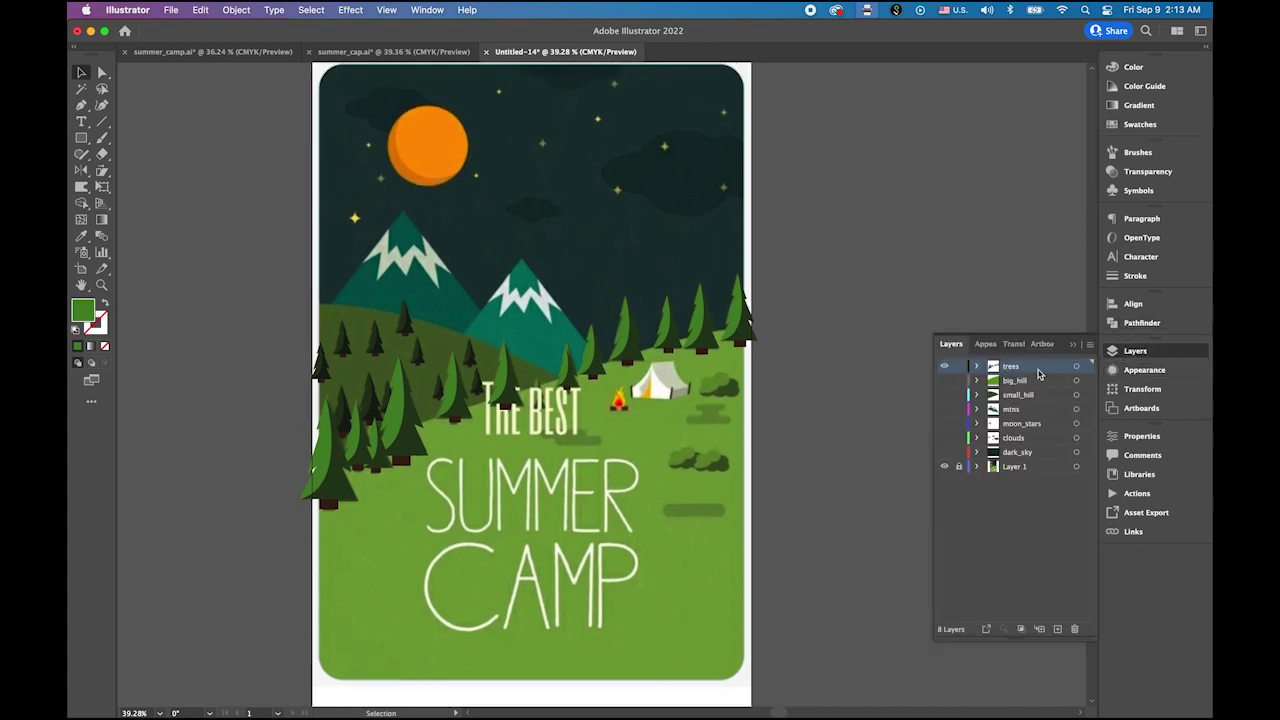
left_click(943, 452)
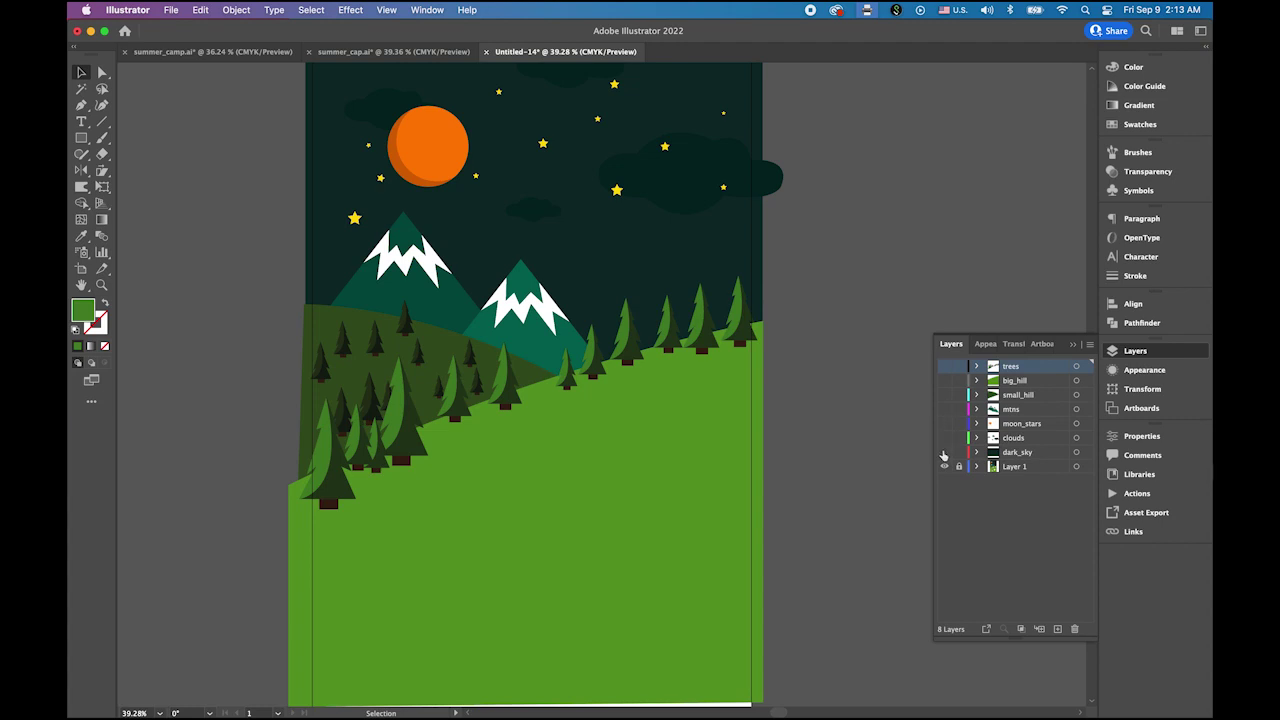
left_click(943, 453)
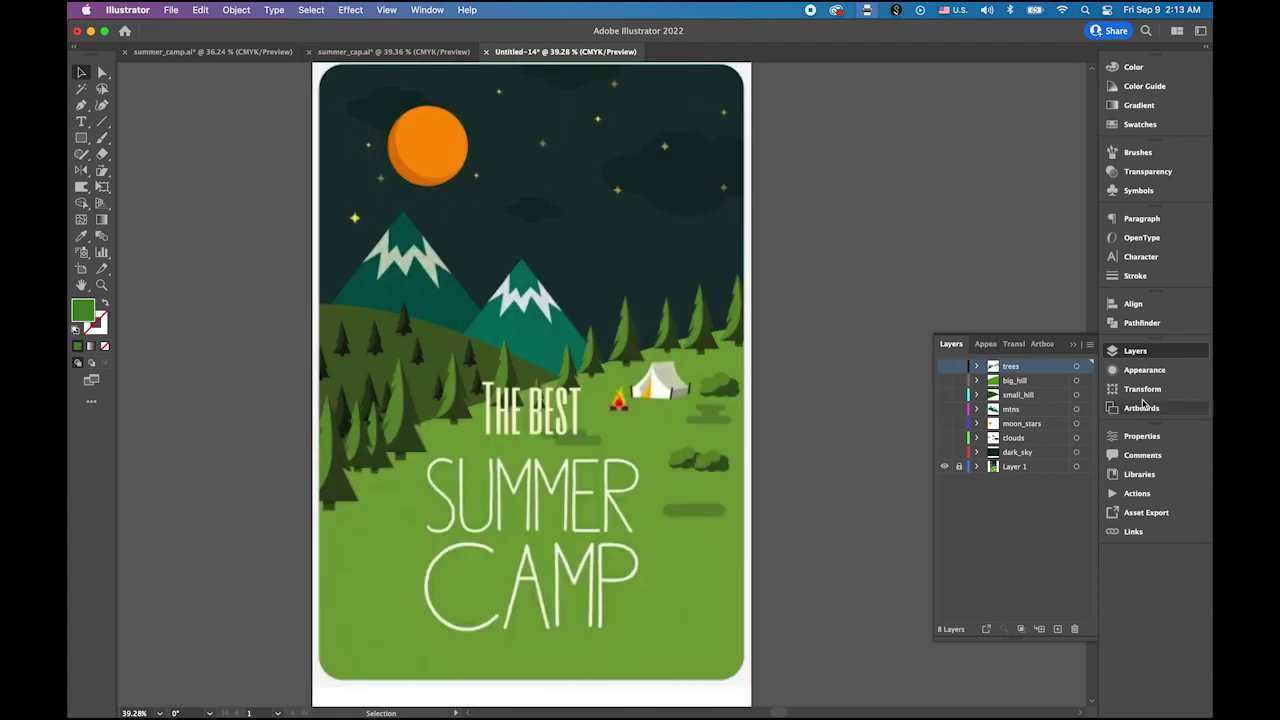
Reveal the layers one by one in the order dark_sky, clouds, moon_stars, mtns, small_hill, big_hill and trees.
left_click(943, 456)
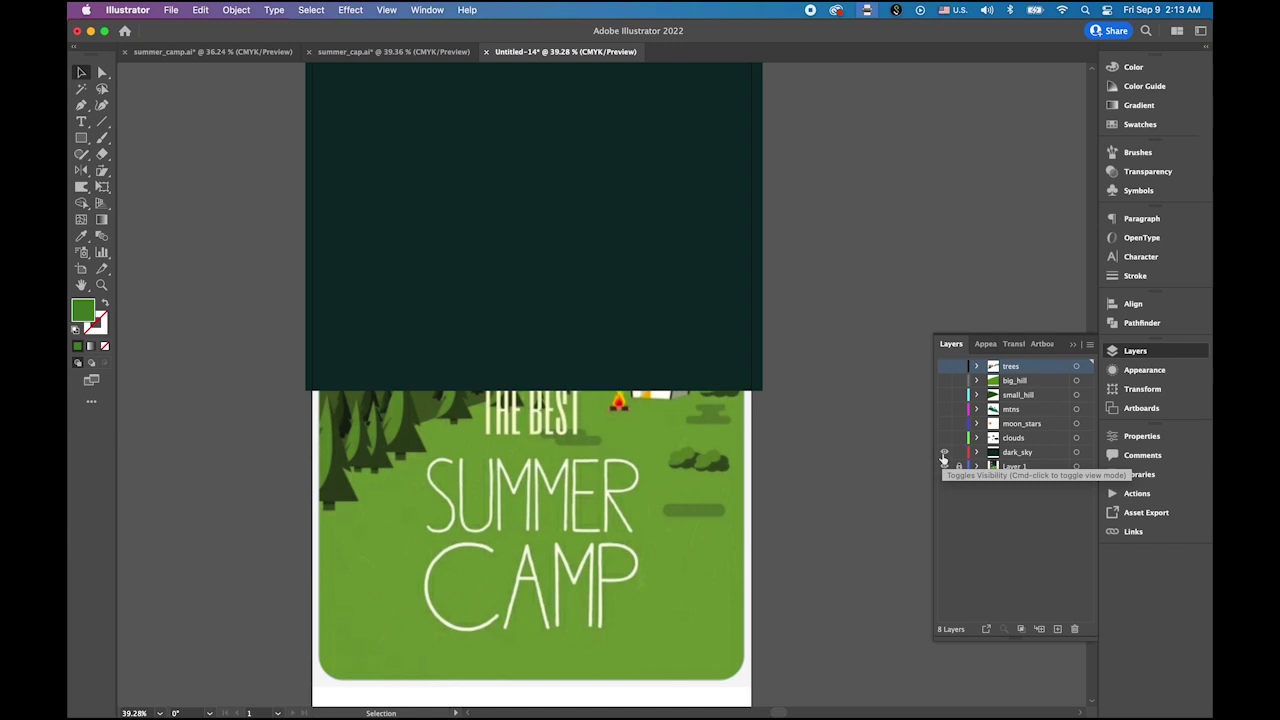
left_click(944, 439)
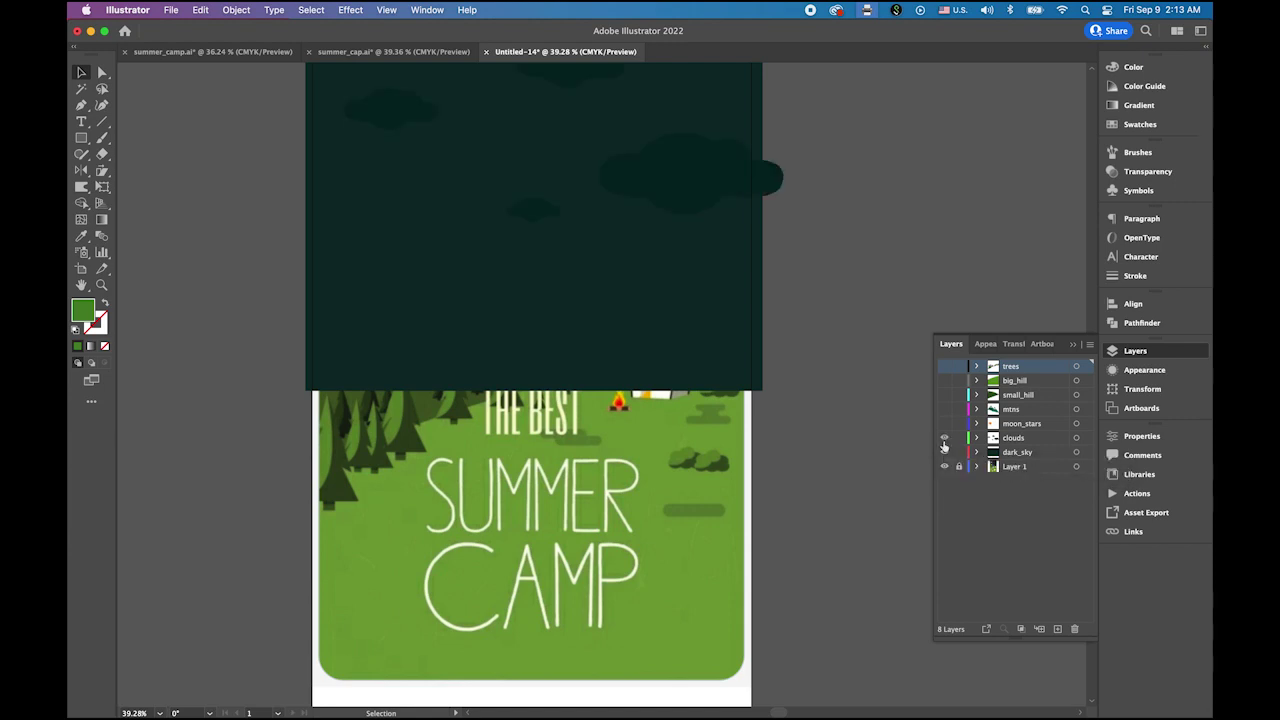
left_click(944, 424)
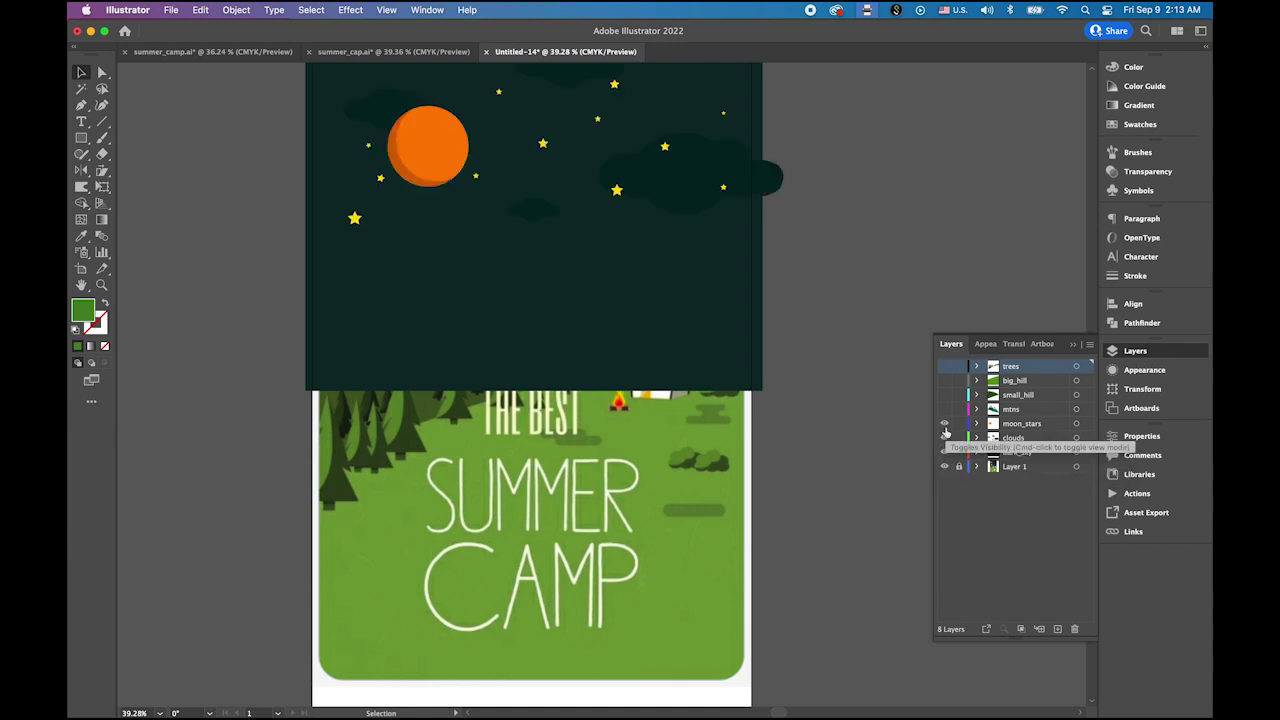
left_click(944, 410)
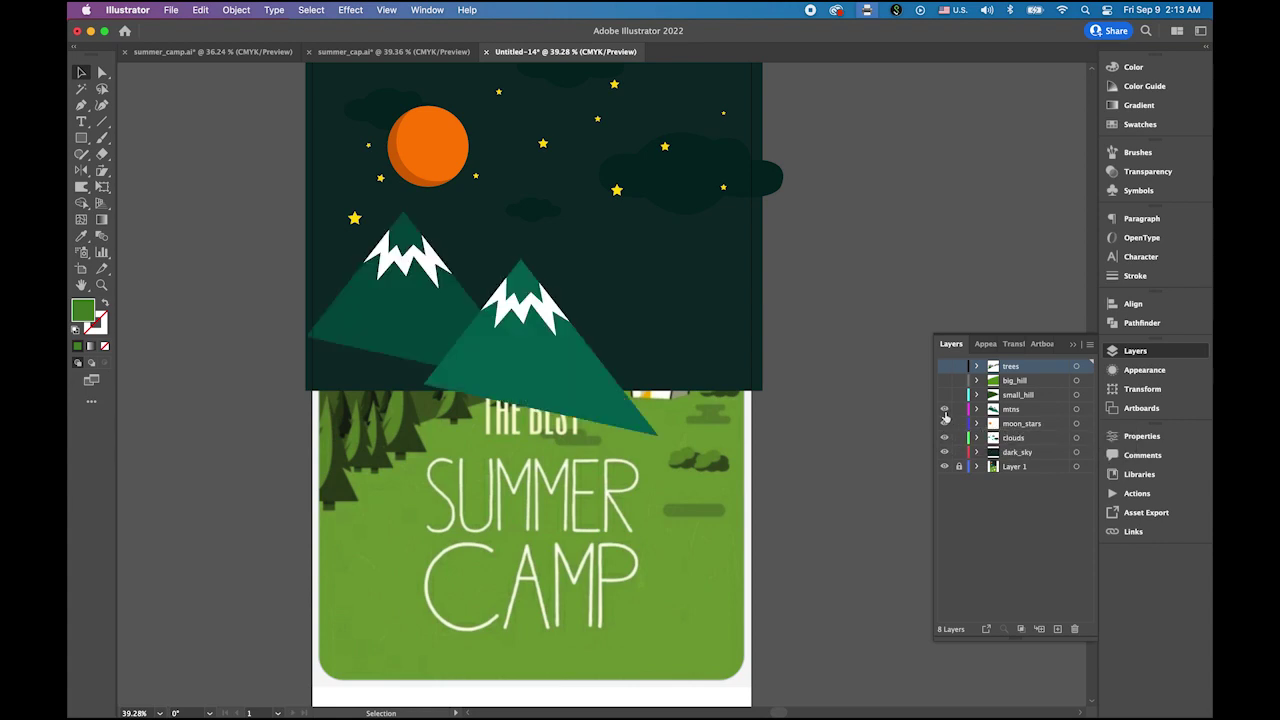
left_click(943, 395)
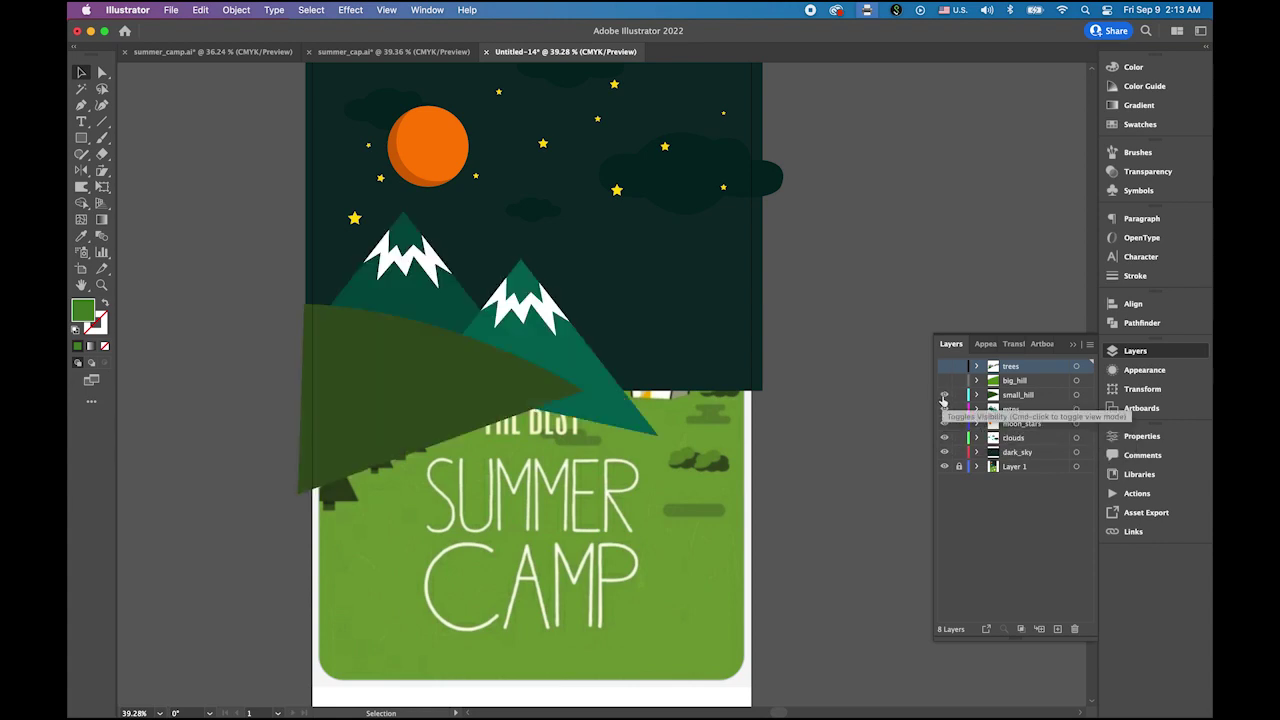
left_click(944, 381)
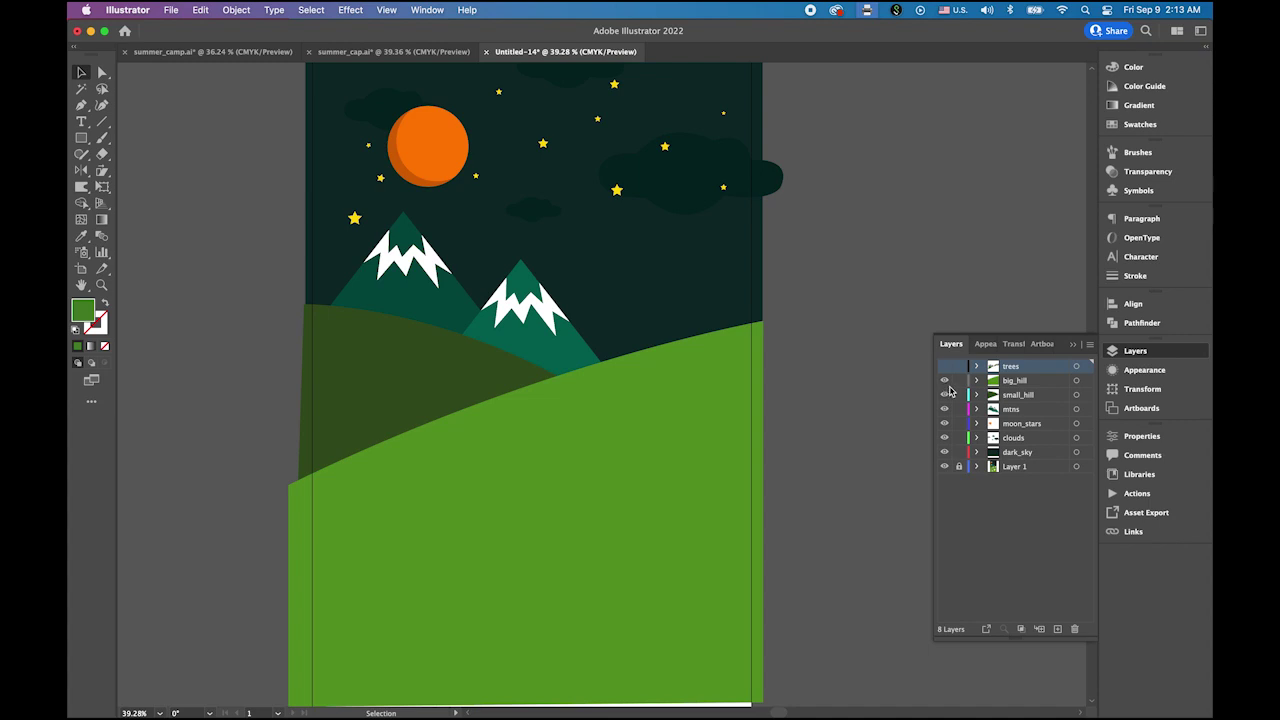
left_click(945, 367)
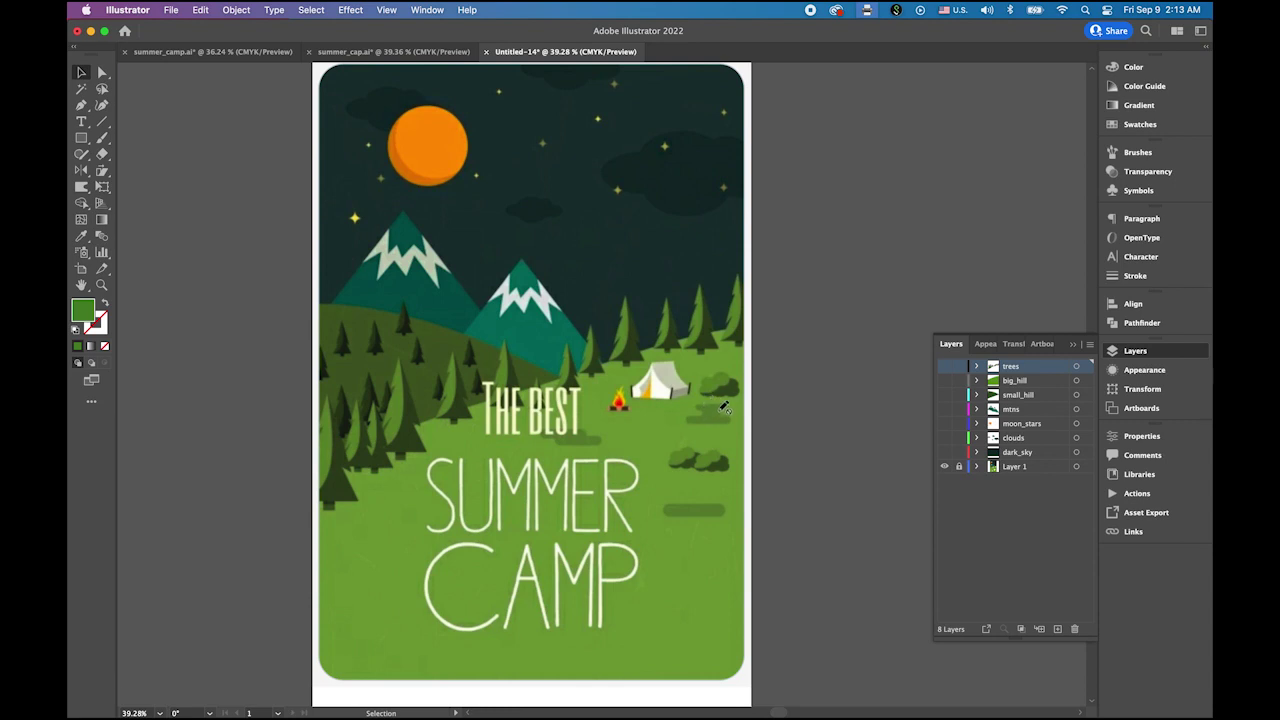
Add a new layer above trees and give it a name beginning with "bushes_pu".
left_click(1058, 629)
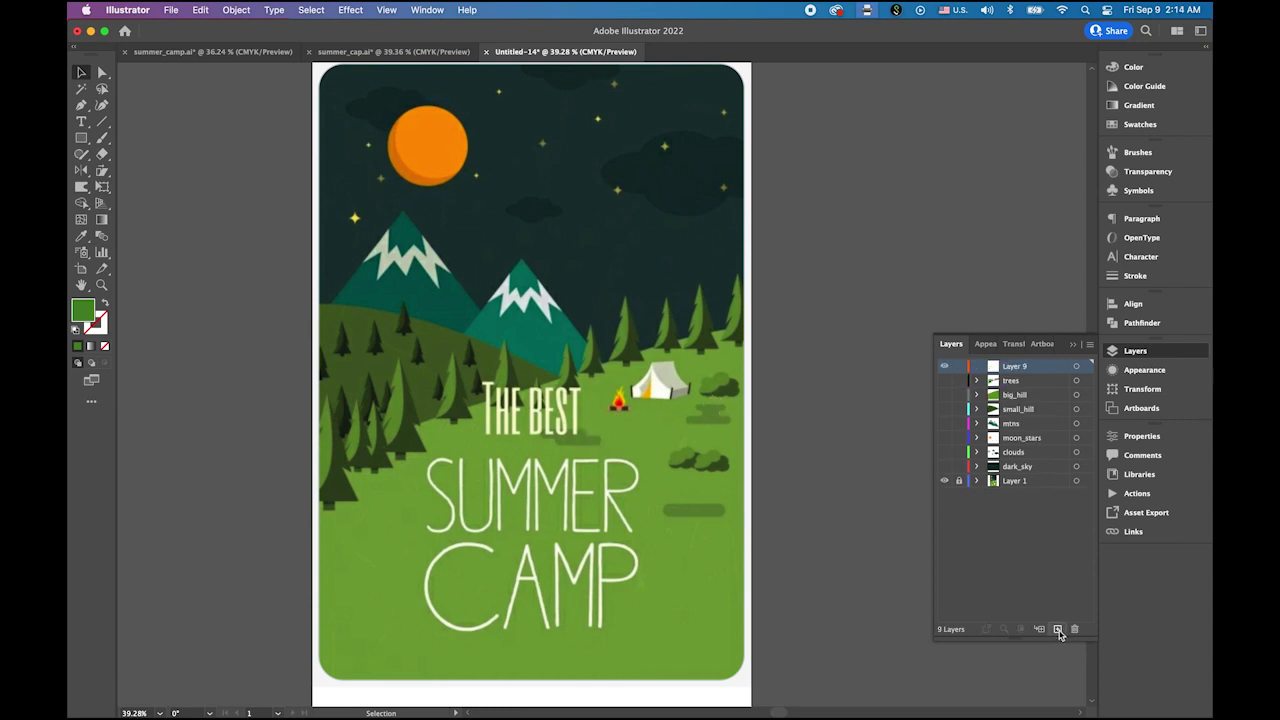
double_click(1015, 366)
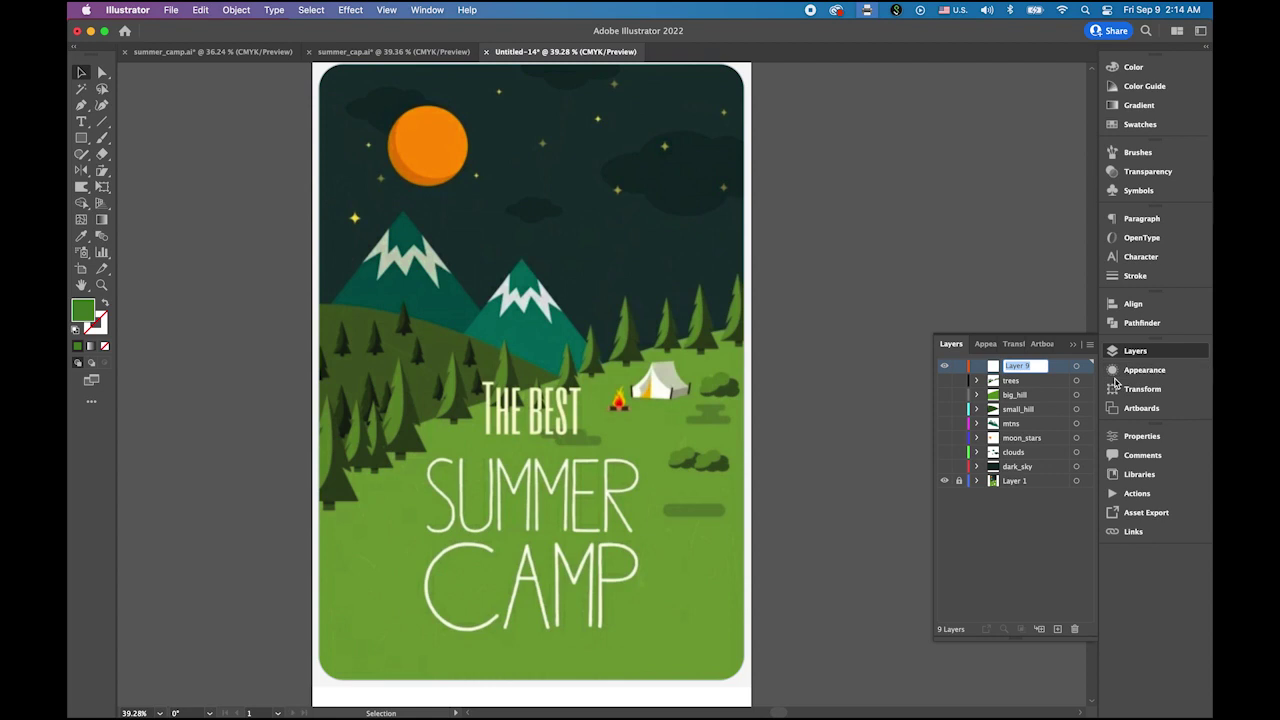
type("li")
key("Return")
Draw a closed rectangle around the bush beside the tent with the Pen tool, using no fill and a black stroke.
key("z")
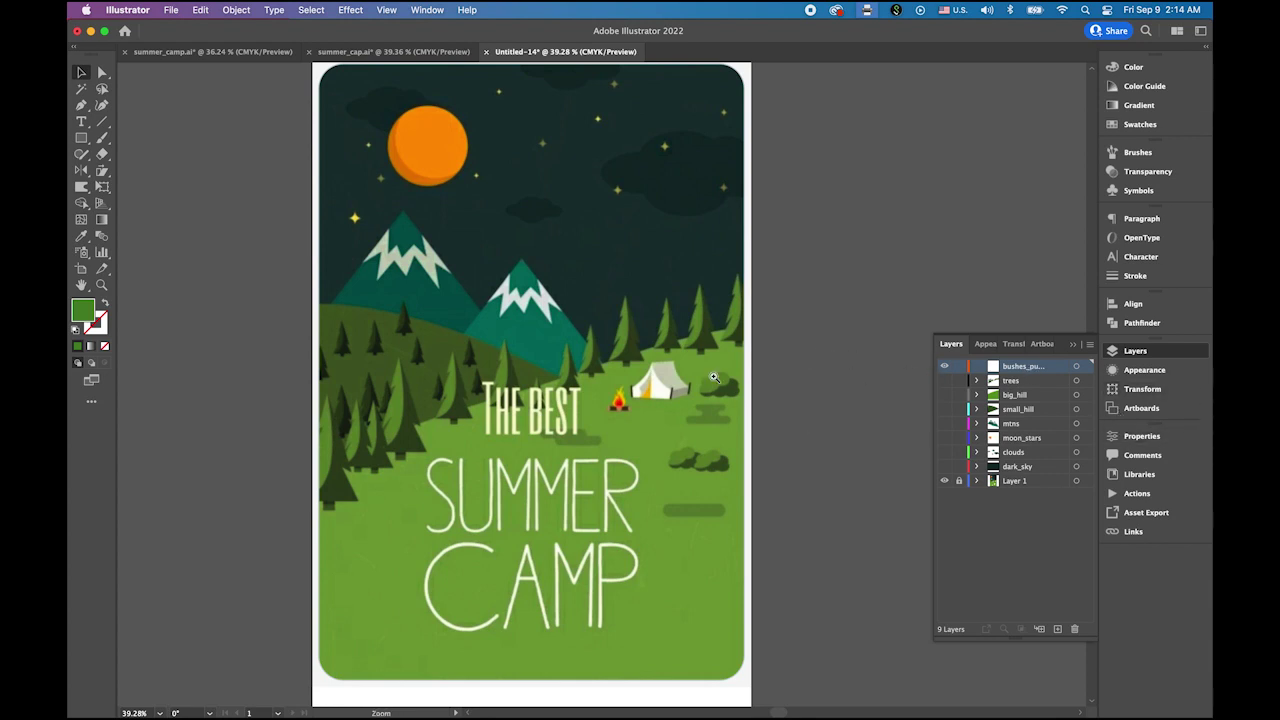
left_click_drag(715, 378, 600, 443)
left_click_drag(545, 373, 521, 389)
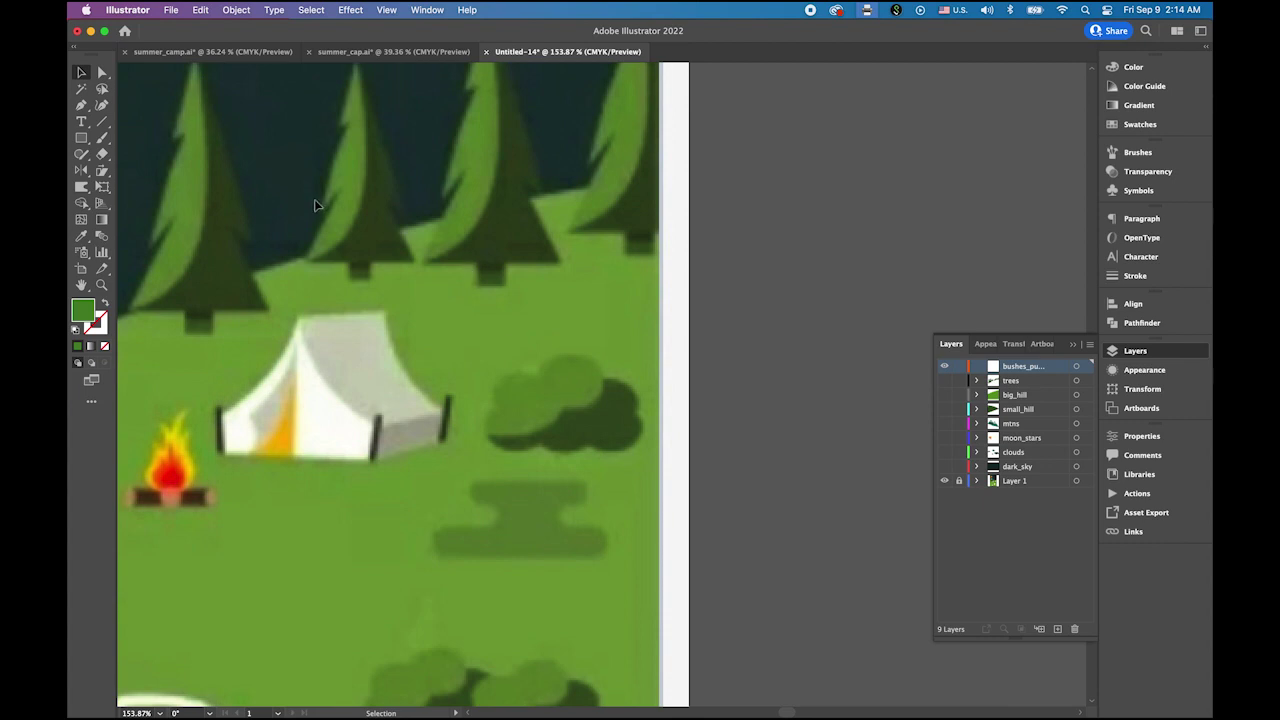
left_click(81, 105)
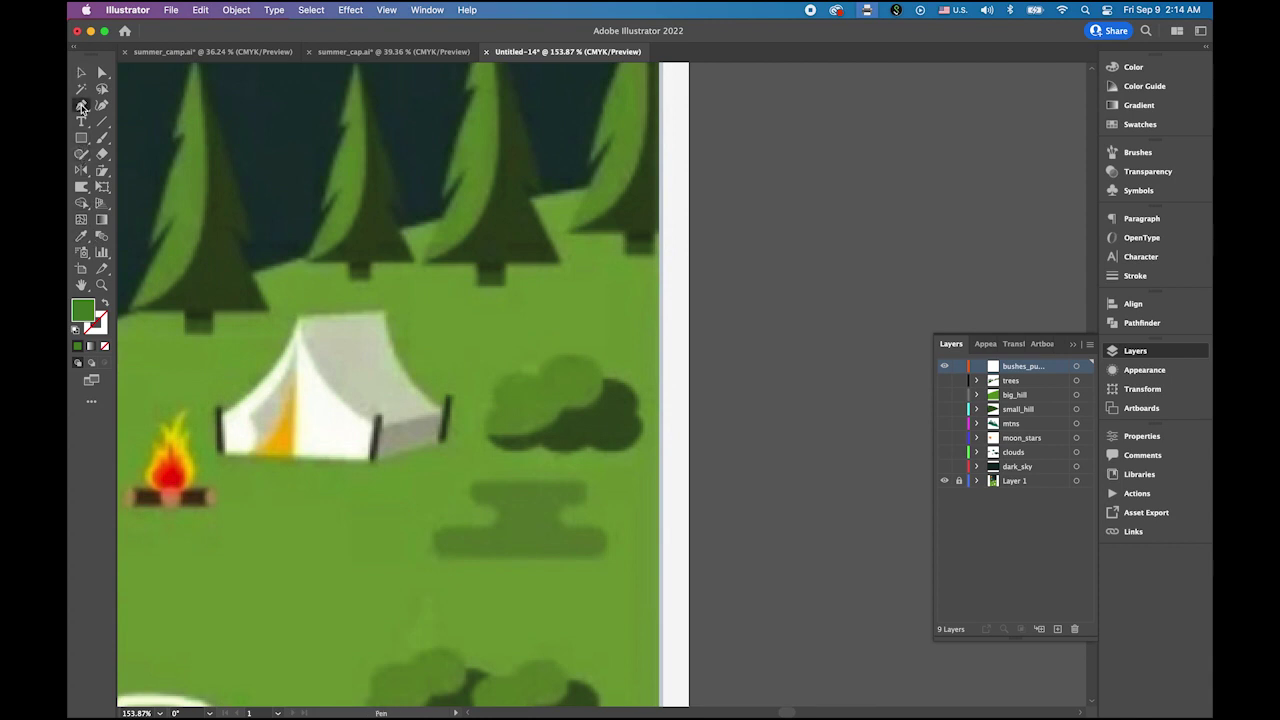
left_click(74, 332)
left_click(104, 345)
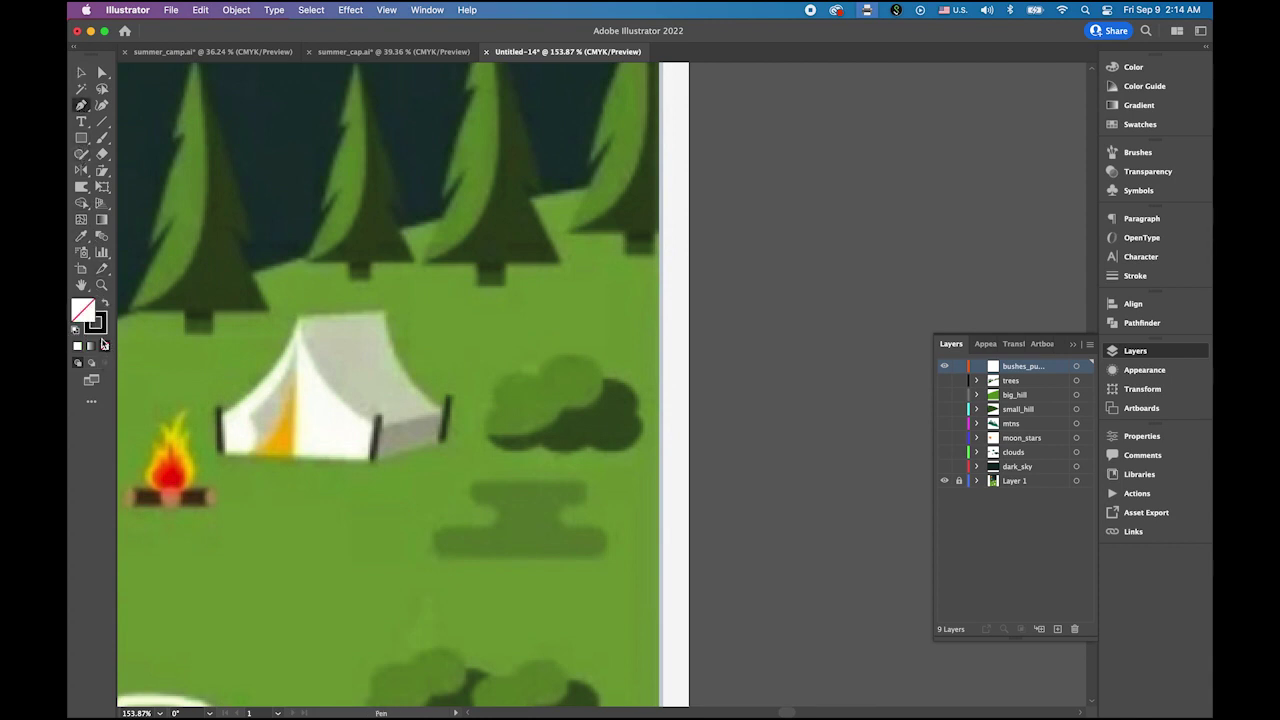
left_click(99, 330)
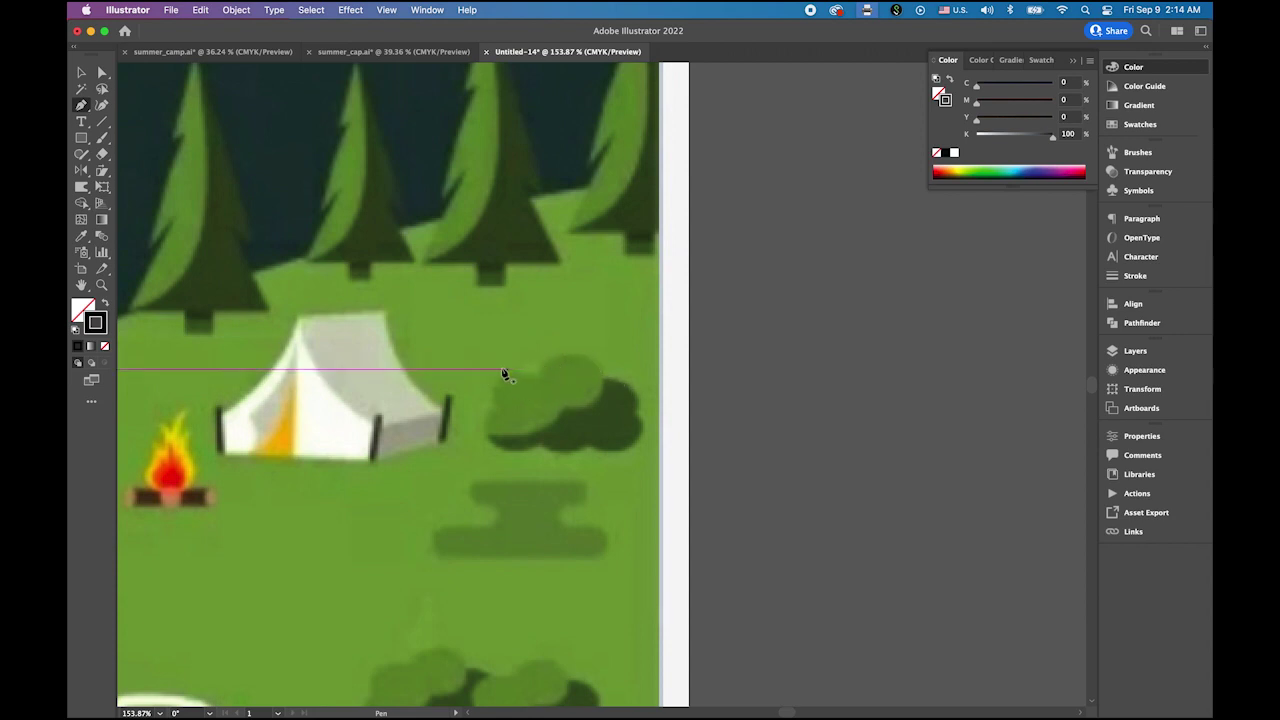
left_click(469, 364)
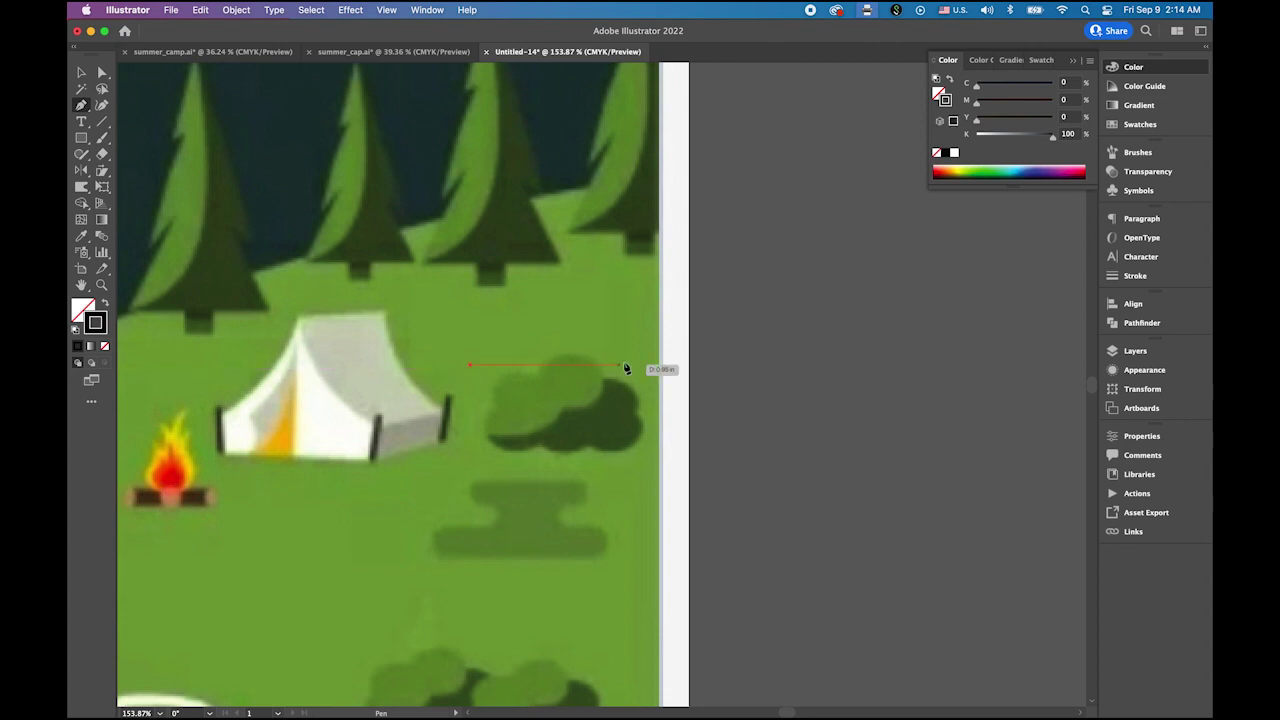
left_click(653, 364)
left_click(653, 468)
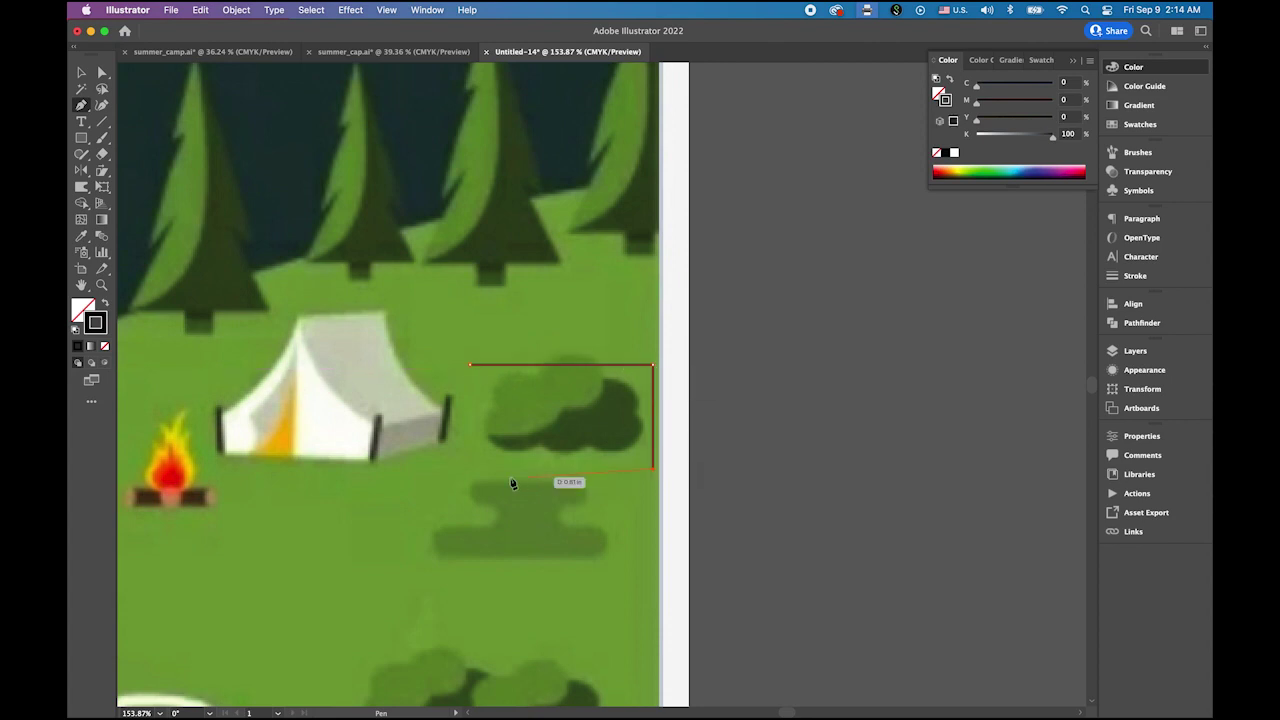
left_click(469, 468)
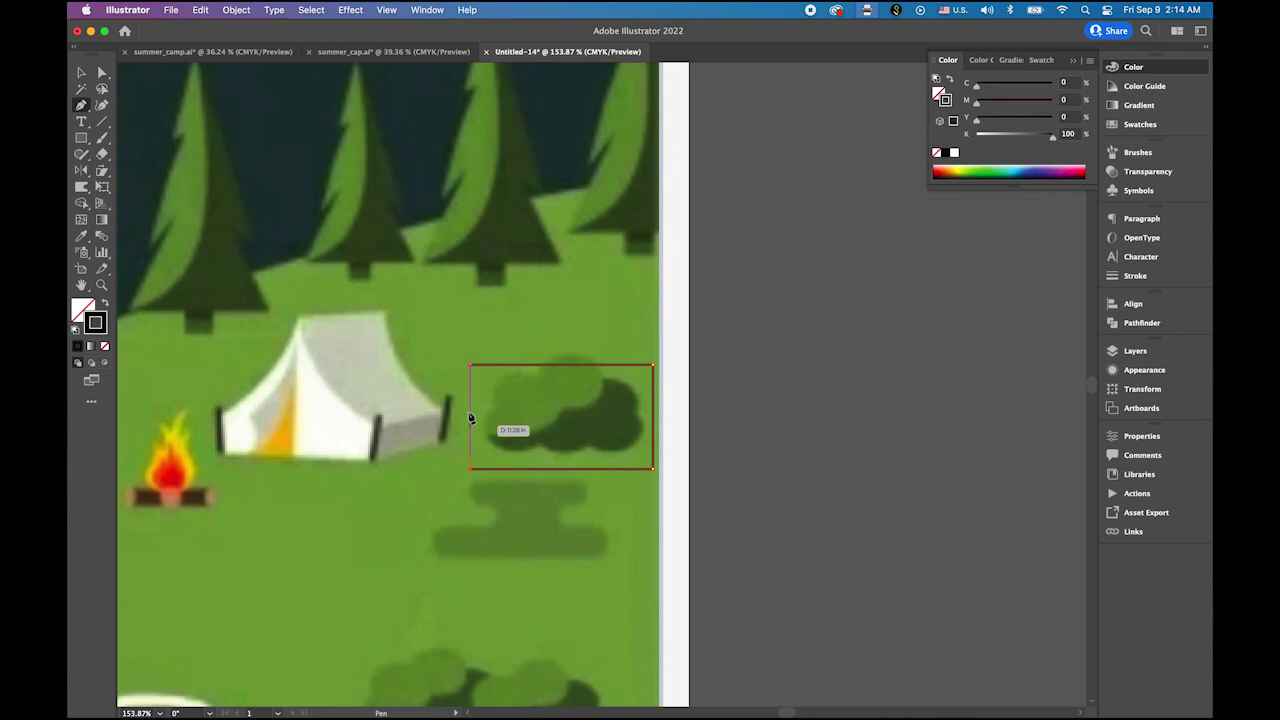
left_click(469, 364)
Draw a closed Pen path overlapping the rectangle, with its lower edge curving along the boundary between the bush's light and dark parts.
left_click(583, 341)
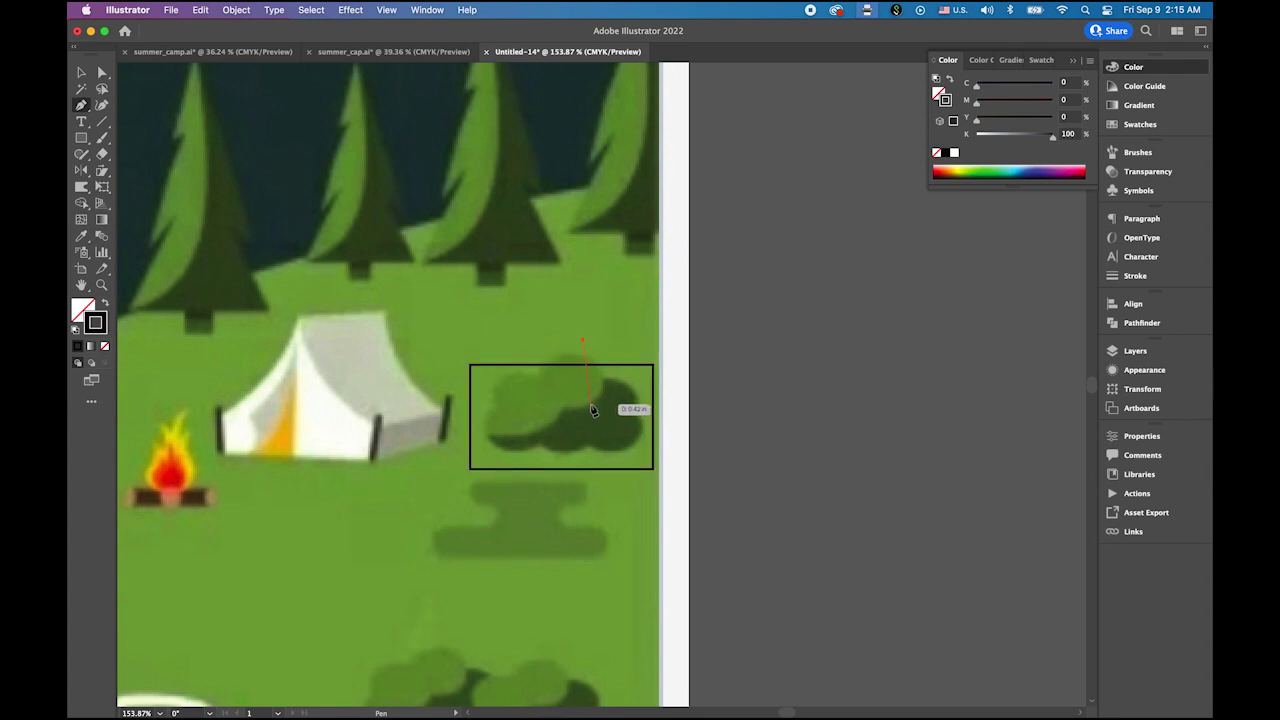
left_click_drag(592, 407, 571, 418)
left_click(560, 407, "super")
left_click(560, 405)
left_click(450, 405, "super")
left_click_drag(368, 336, 371, 343)
left_click(451, 408)
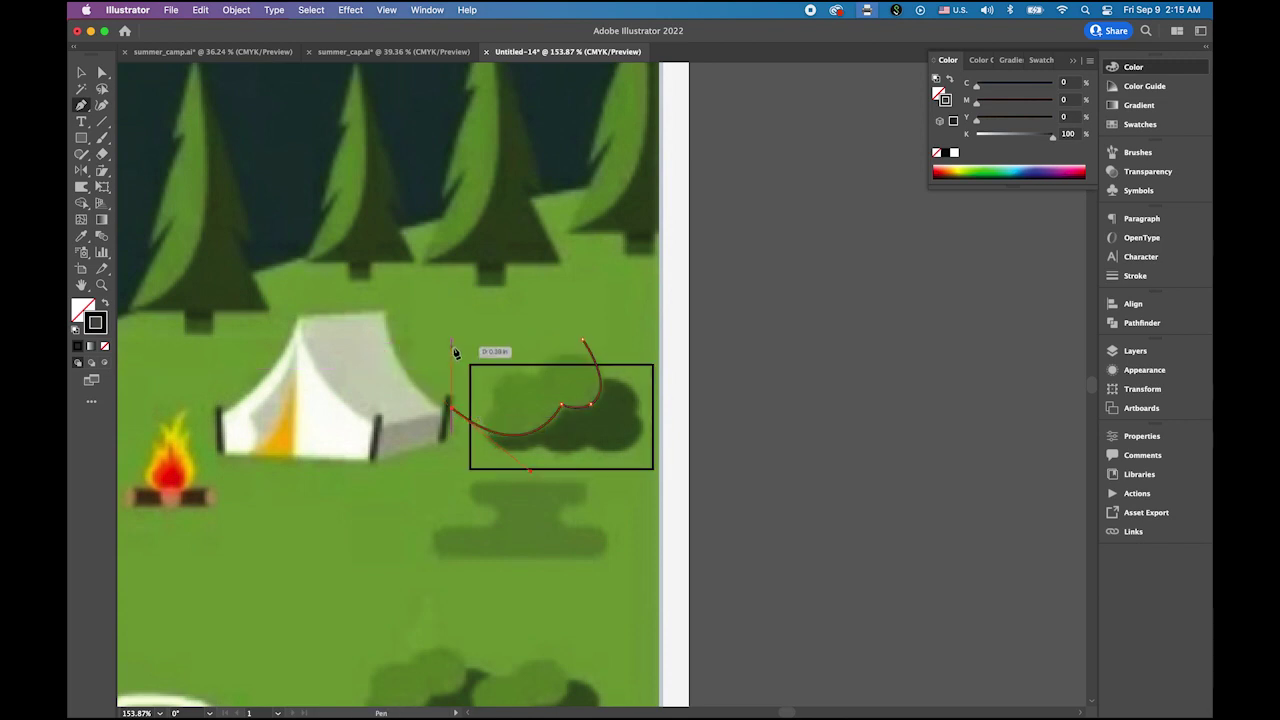
left_click(452, 347)
left_click(583, 341)
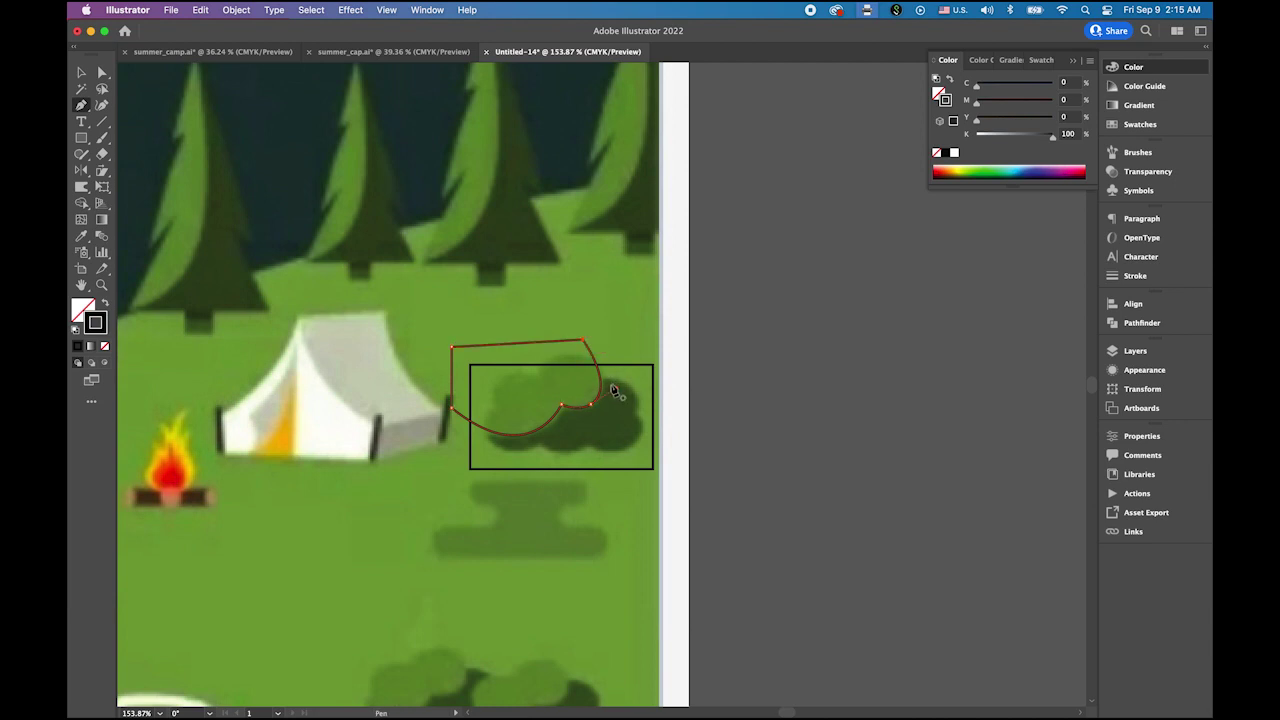
Move the rectangle and the curved shape together off the artboard beside the bush.
left_click(81, 72)
left_click(682, 365)
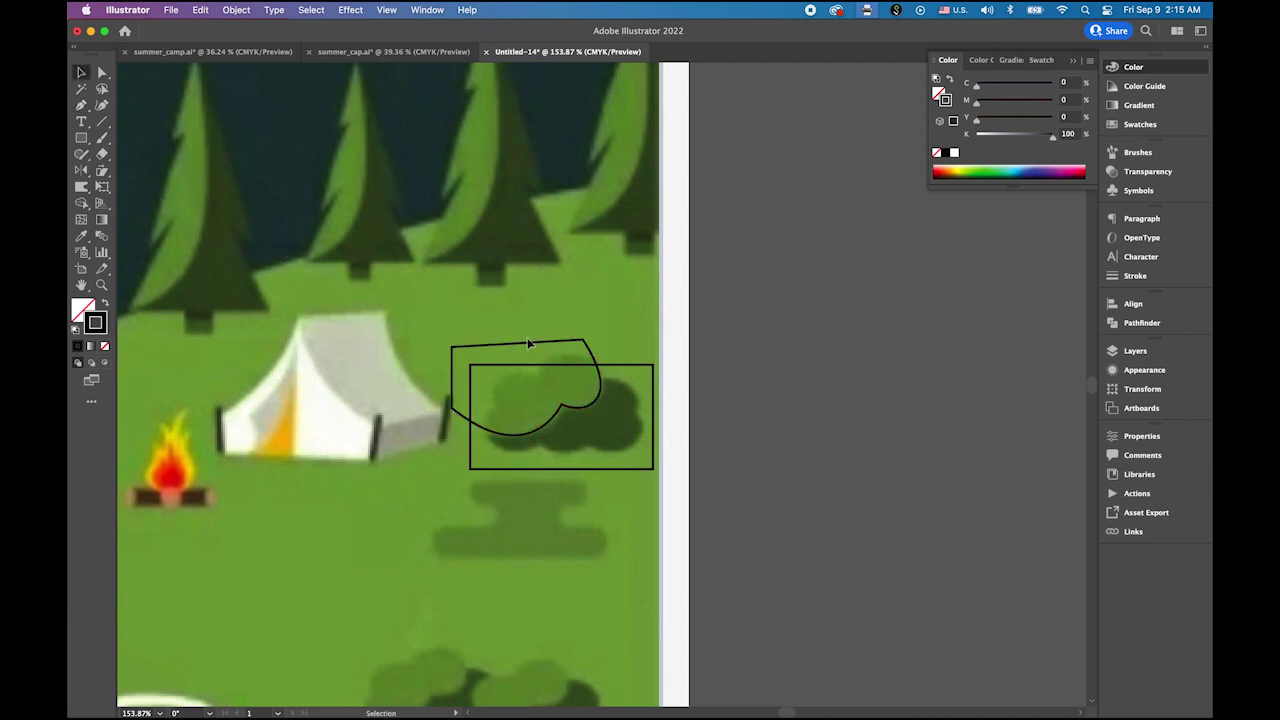
left_click_drag(611, 361, 867, 363)
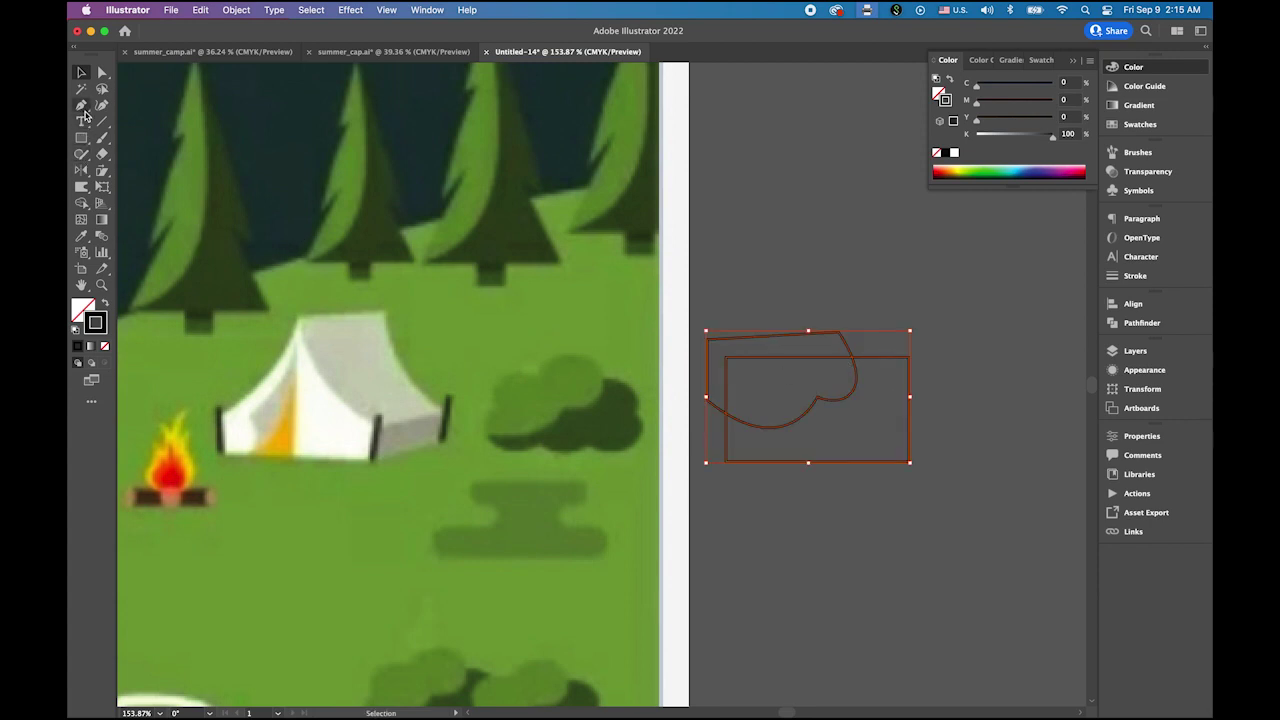
Trace the full scalloped outline of the bush beside the tent as a closed Pen path with no fill and a black stroke.
left_click(81, 105)
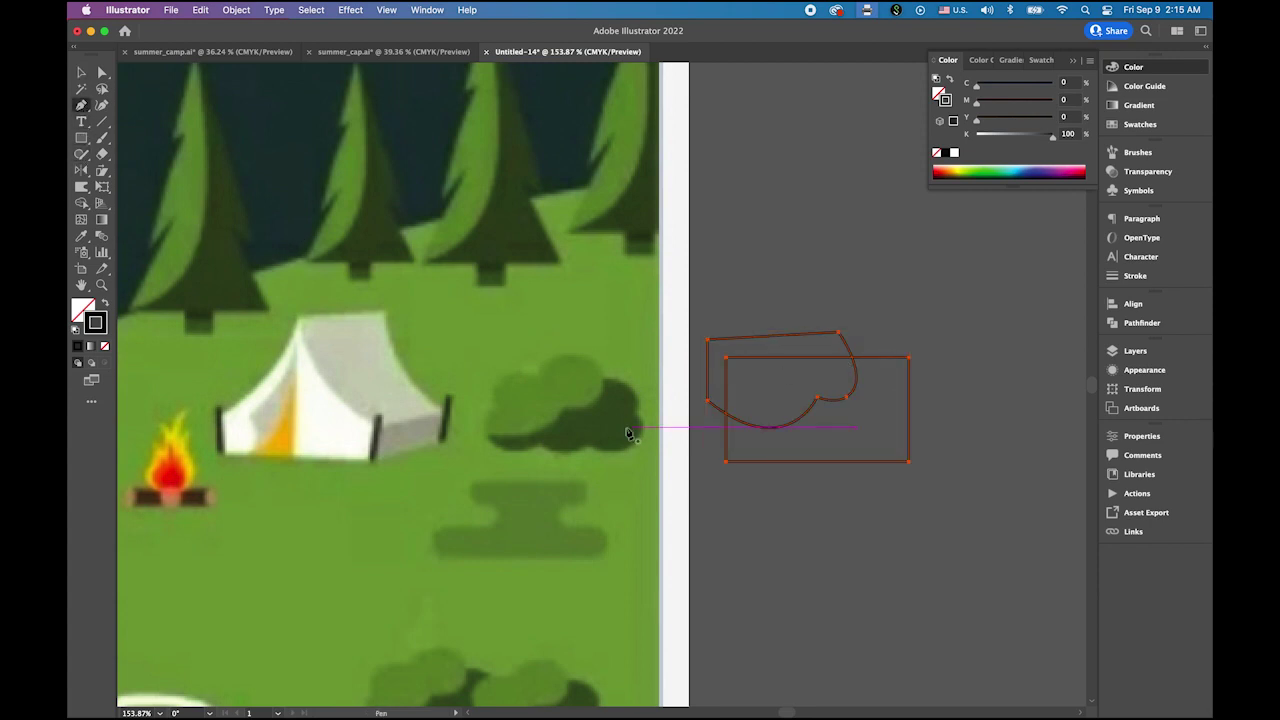
left_click(498, 410)
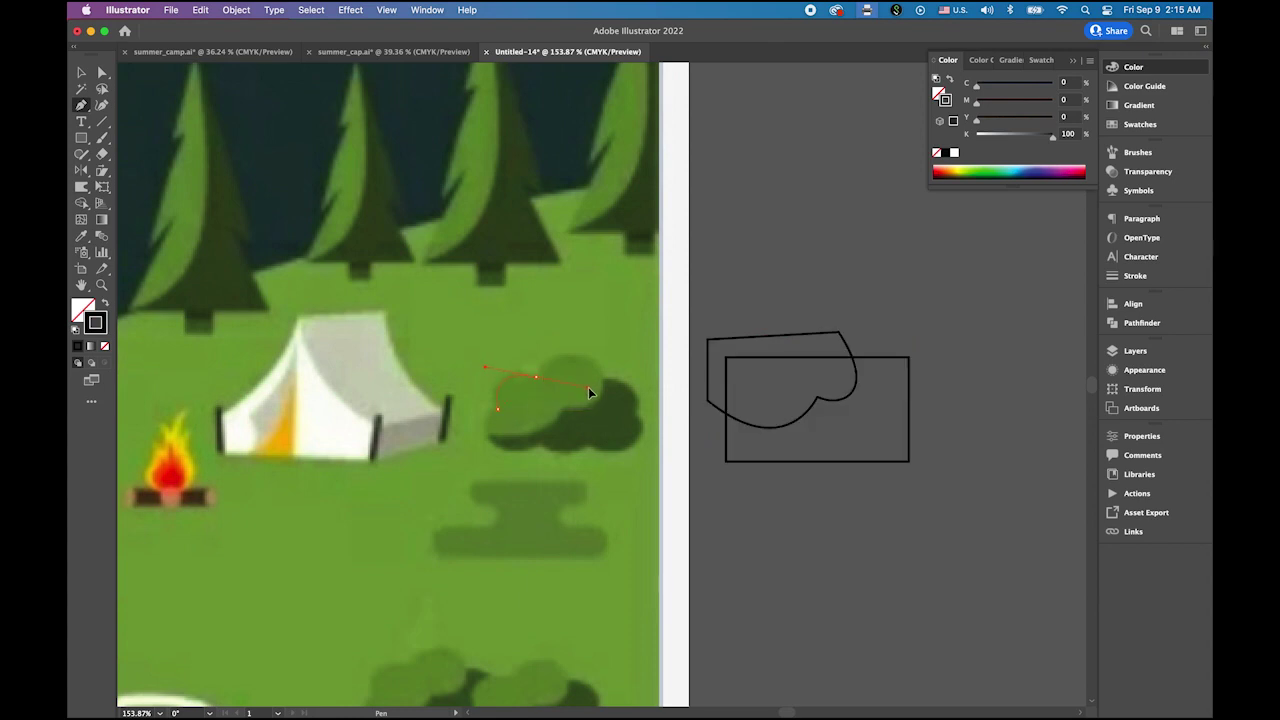
left_click_drag(588, 390, 588, 390)
left_click(538, 382)
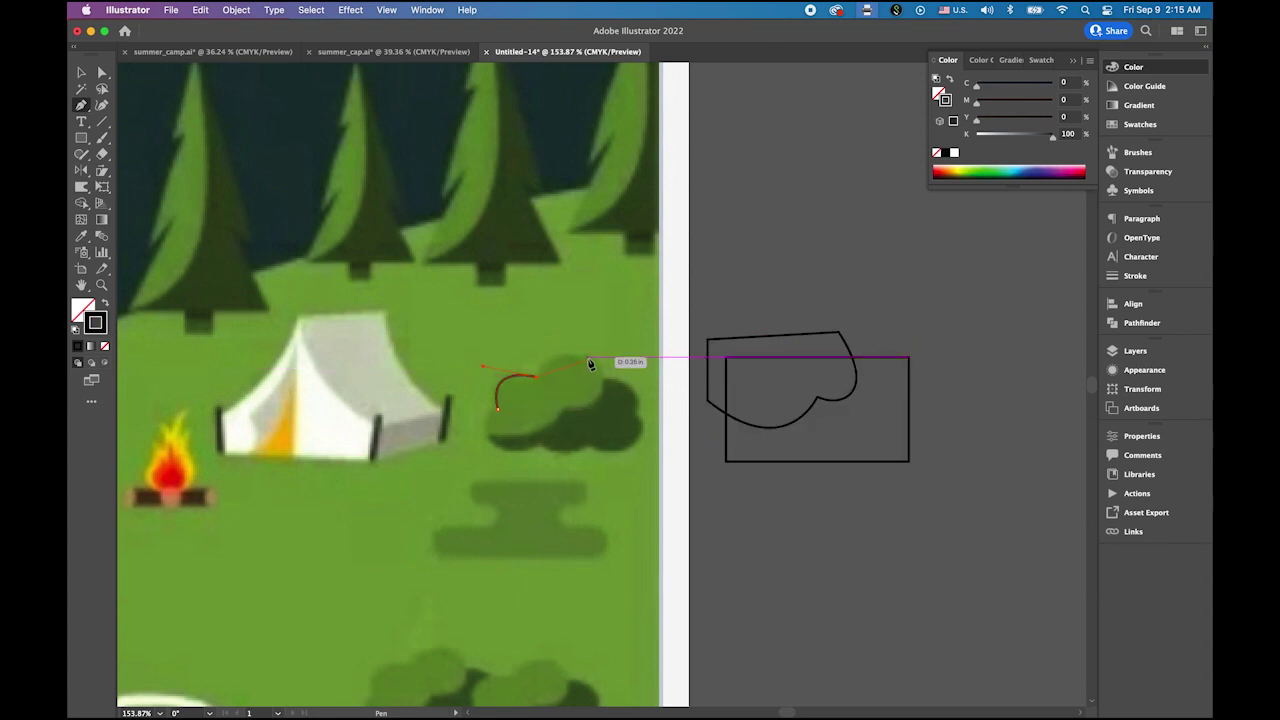
left_click_drag(577, 357, 606, 365)
left_click(577, 358)
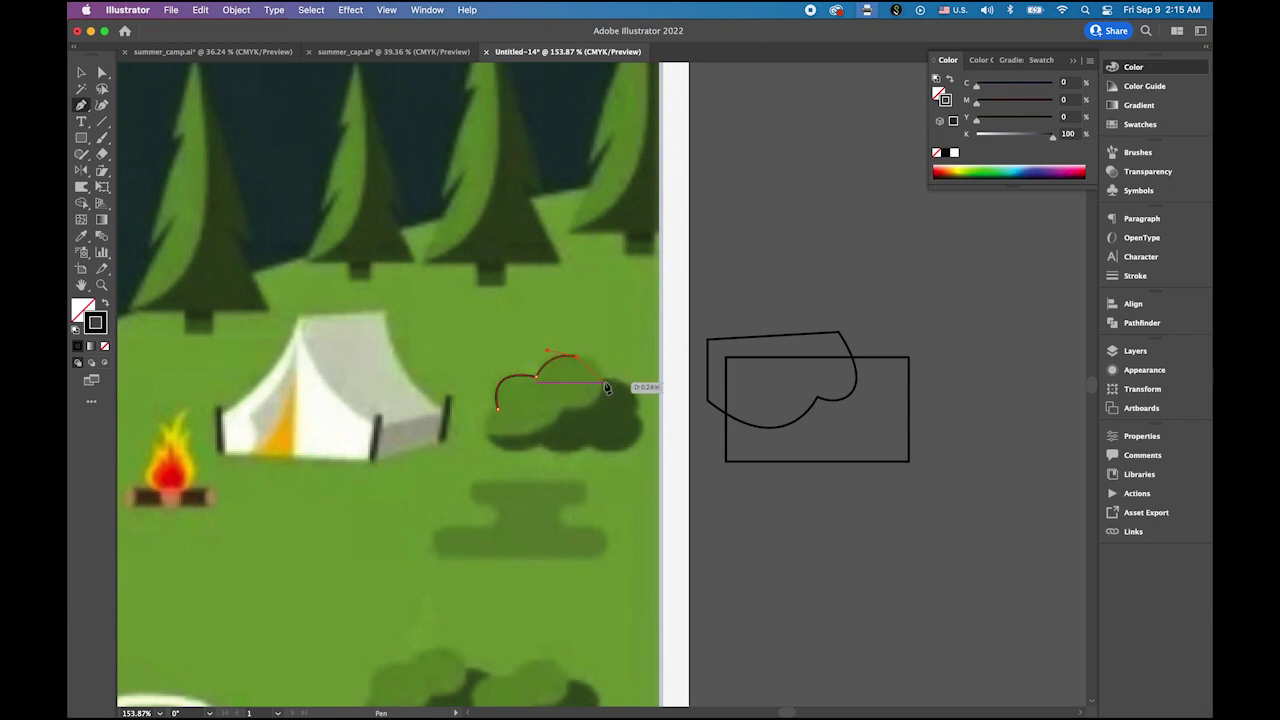
left_click(604, 382)
left_click_drag(609, 408, 607, 403)
left_click_drag(634, 413, 626, 451)
left_click(624, 453, "super")
left_click(600, 461, "super")
left_click_drag(626, 457, 487, 438)
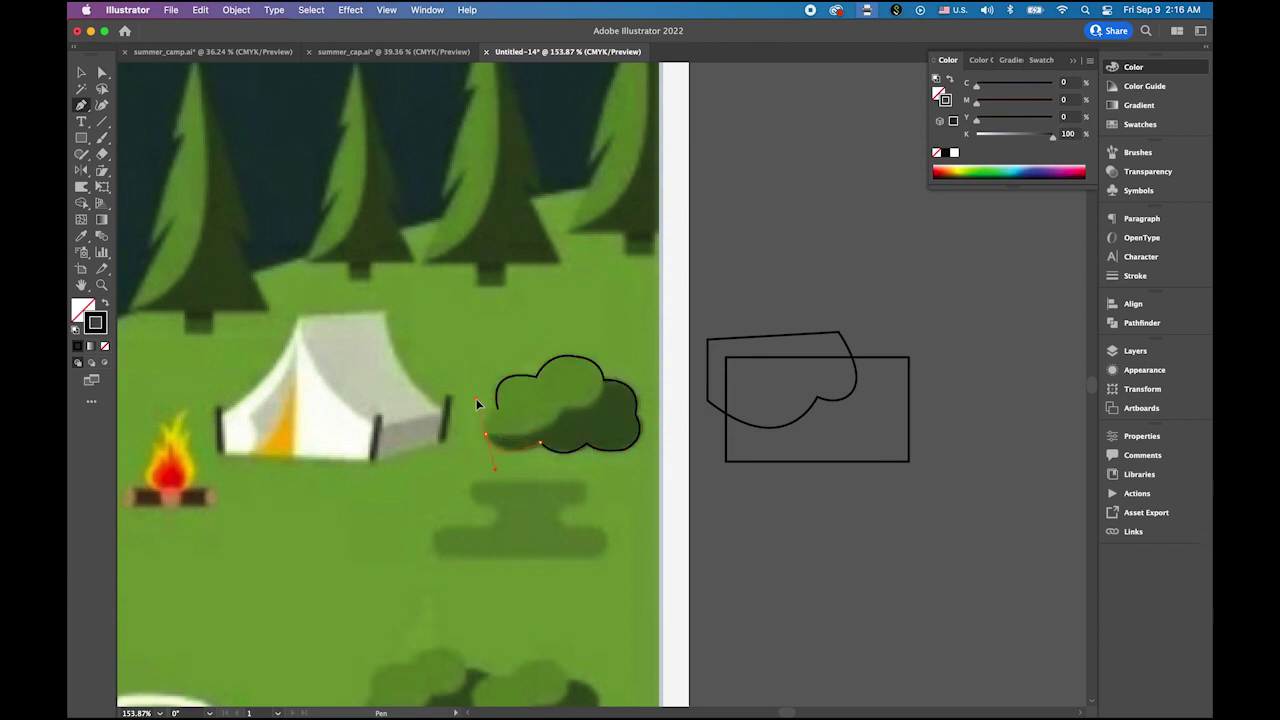
left_click(488, 438)
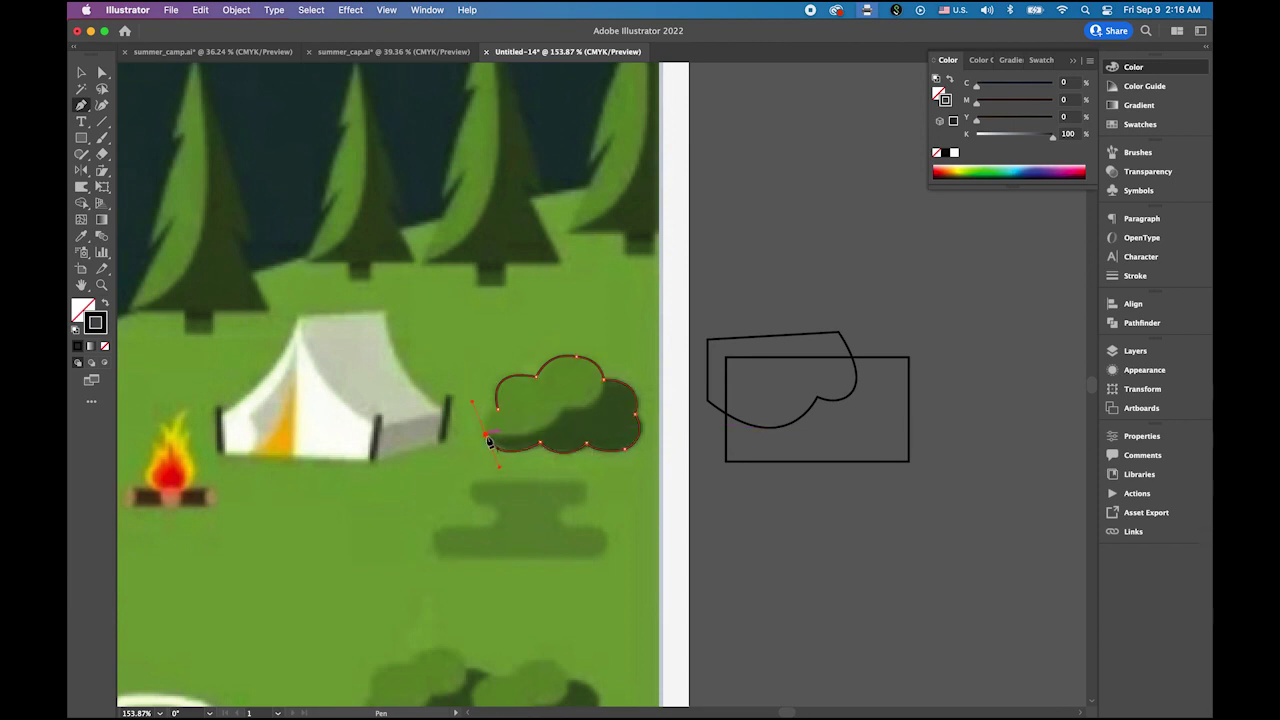
left_click_drag(489, 441, 500, 415)
left_click(82, 73)
left_click(677, 270)
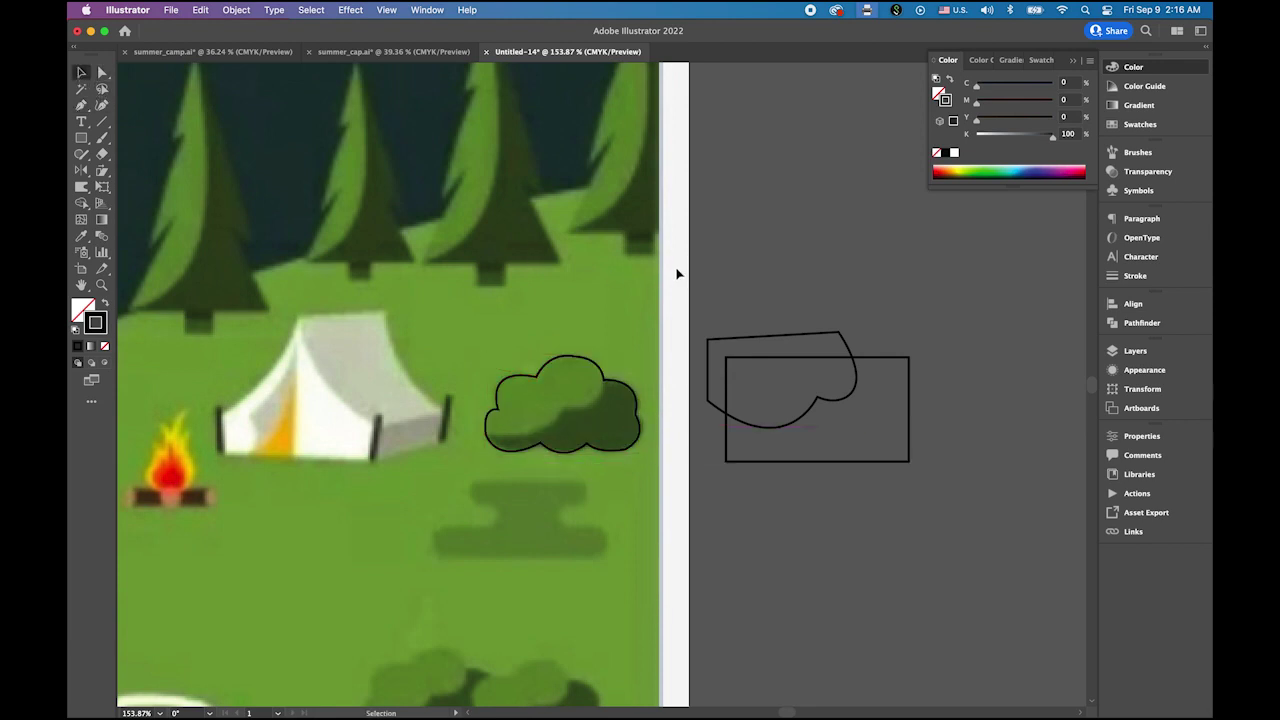
Use the Eyedropper to fill the rectangle with the reference bush's dark green and the curved shape with its light green.
left_click(908, 436)
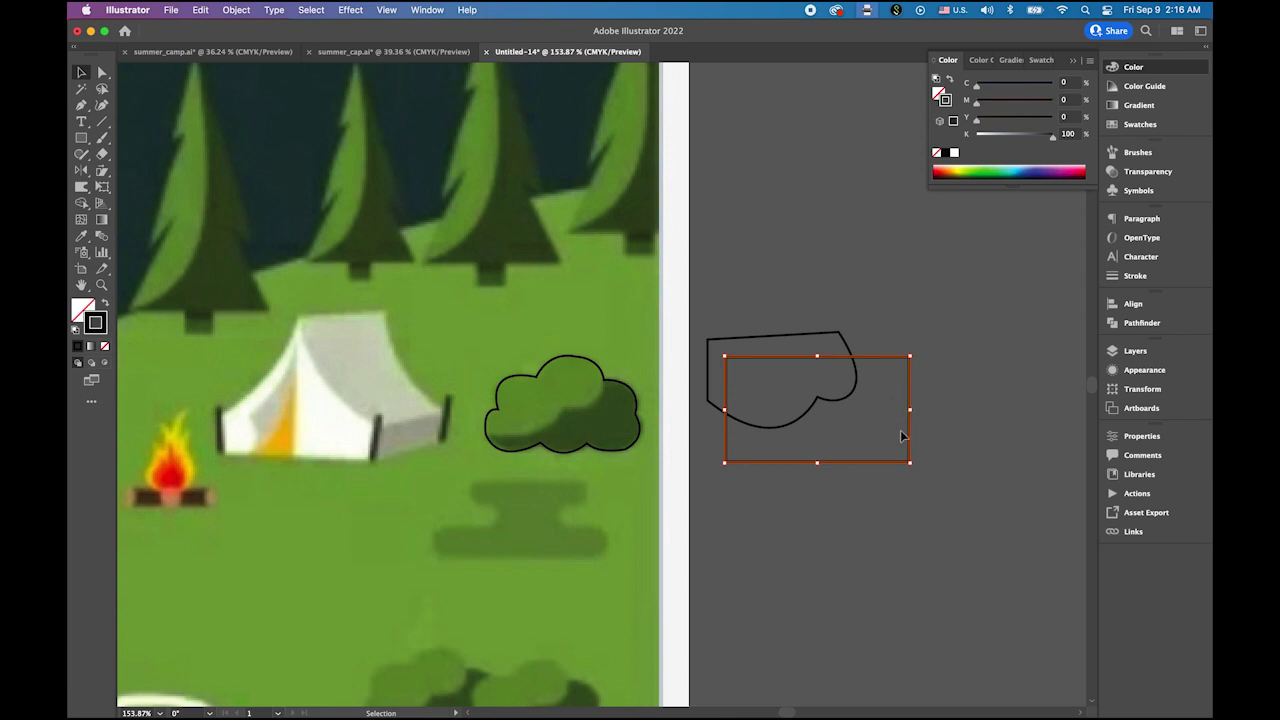
left_click(83, 237)
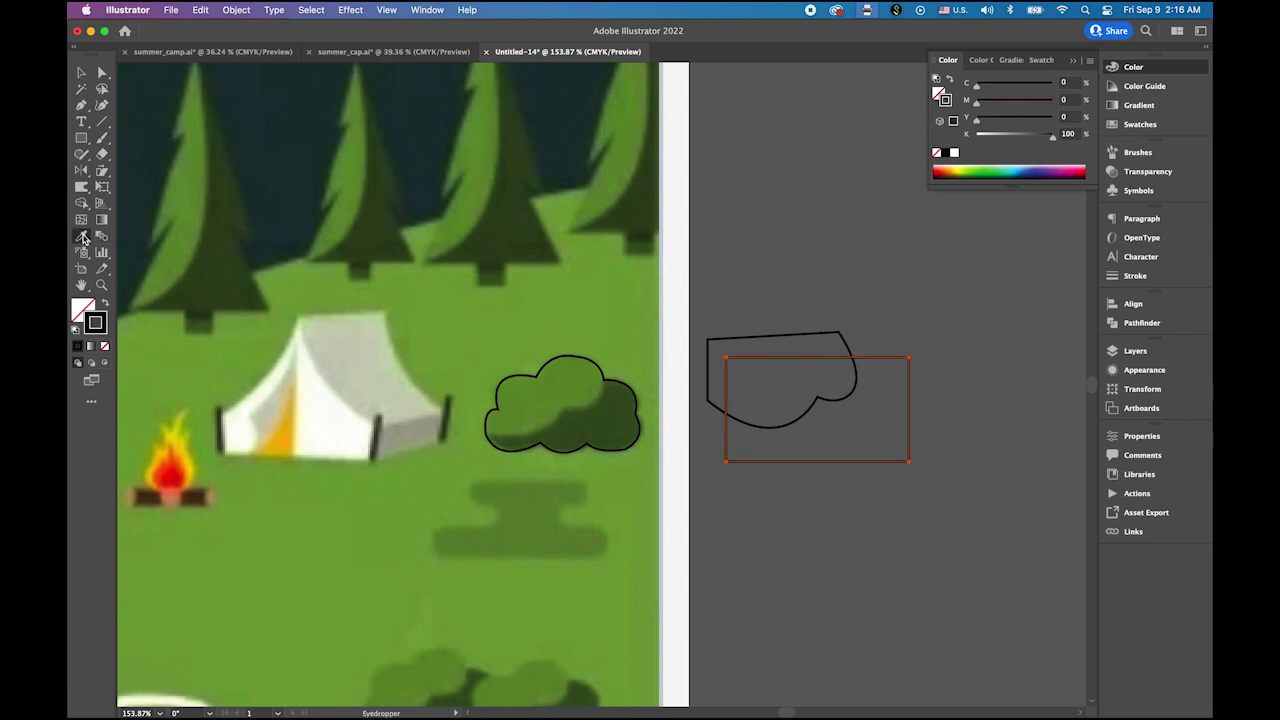
left_click(600, 409)
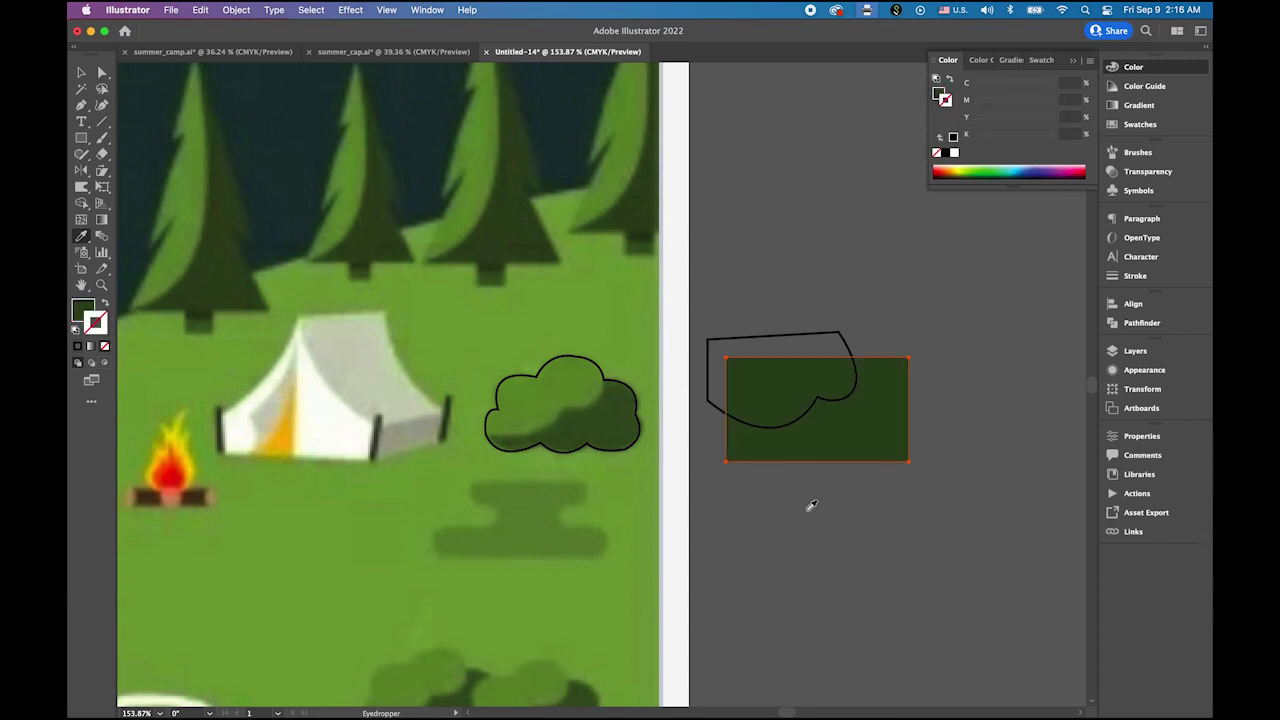
left_click(82, 73)
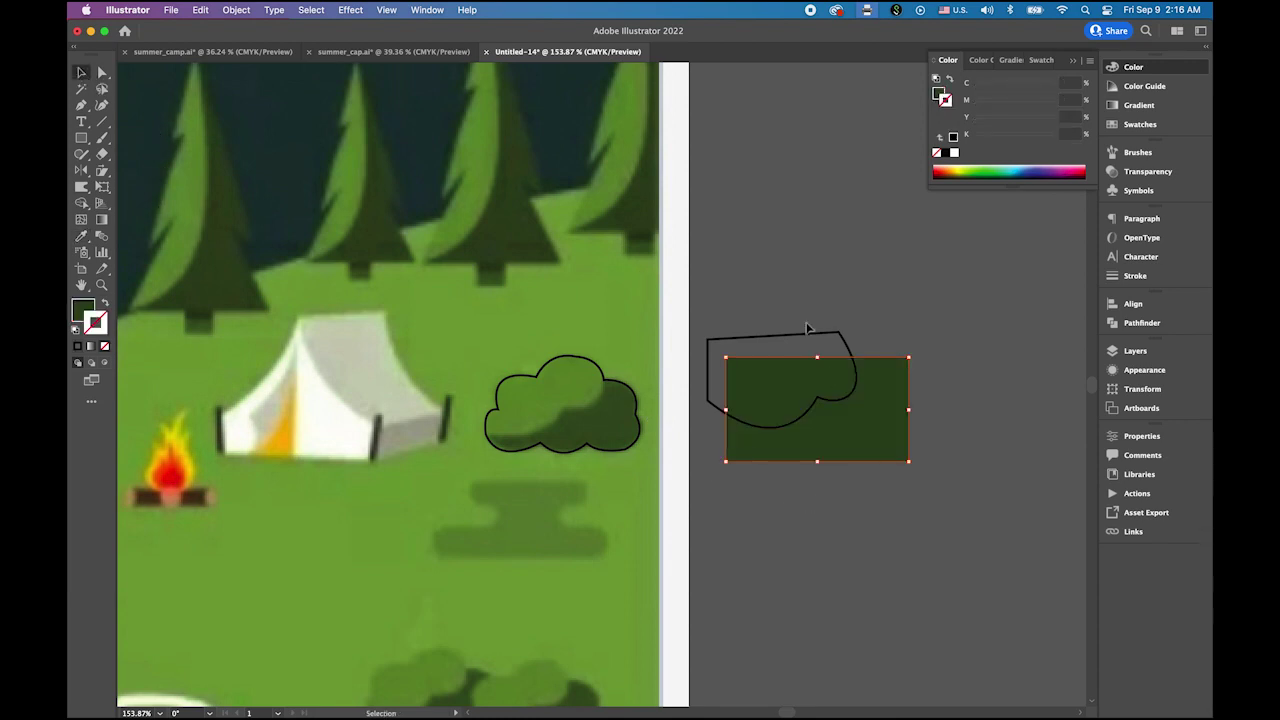
left_click(806, 332)
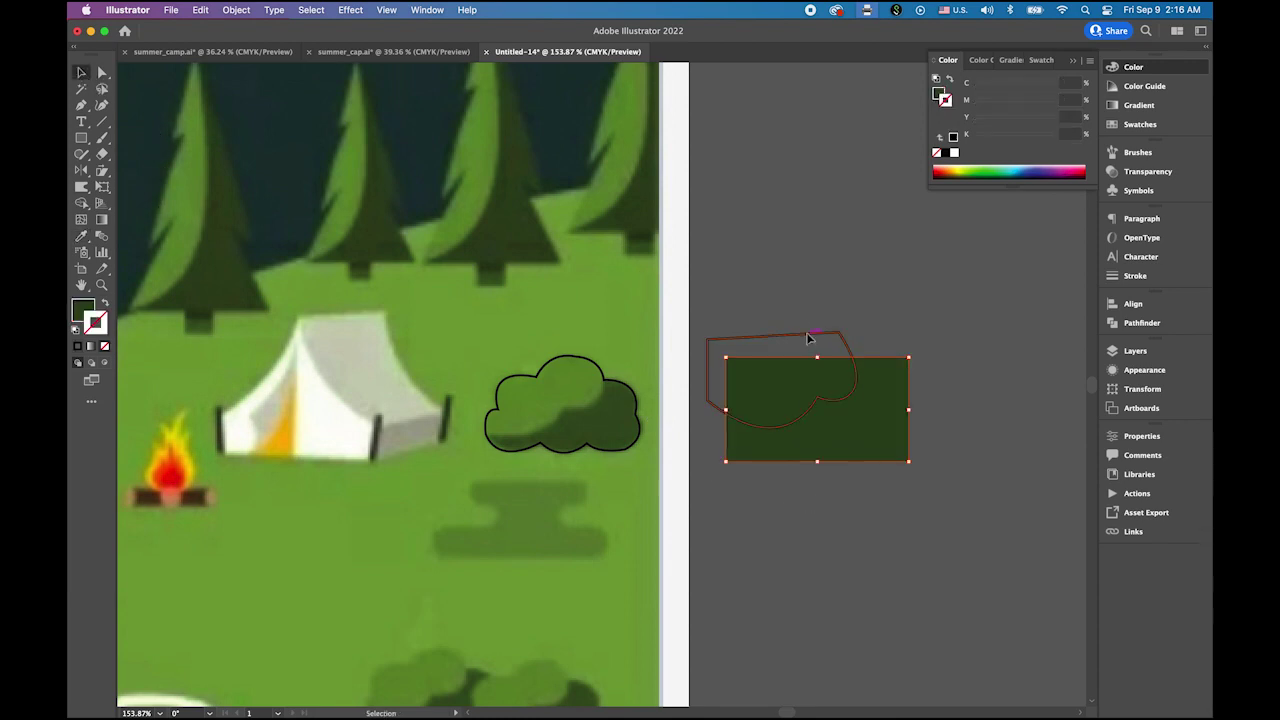
left_click(83, 237)
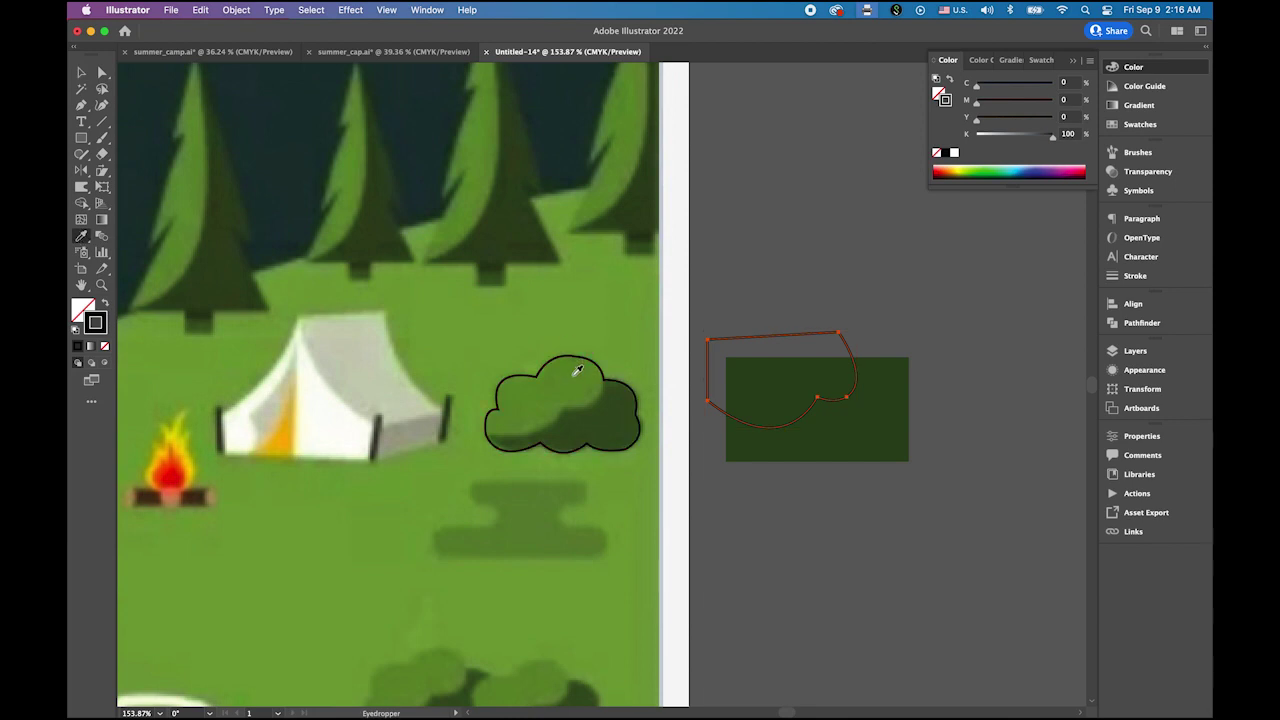
left_click(577, 371)
left_click(89, 74)
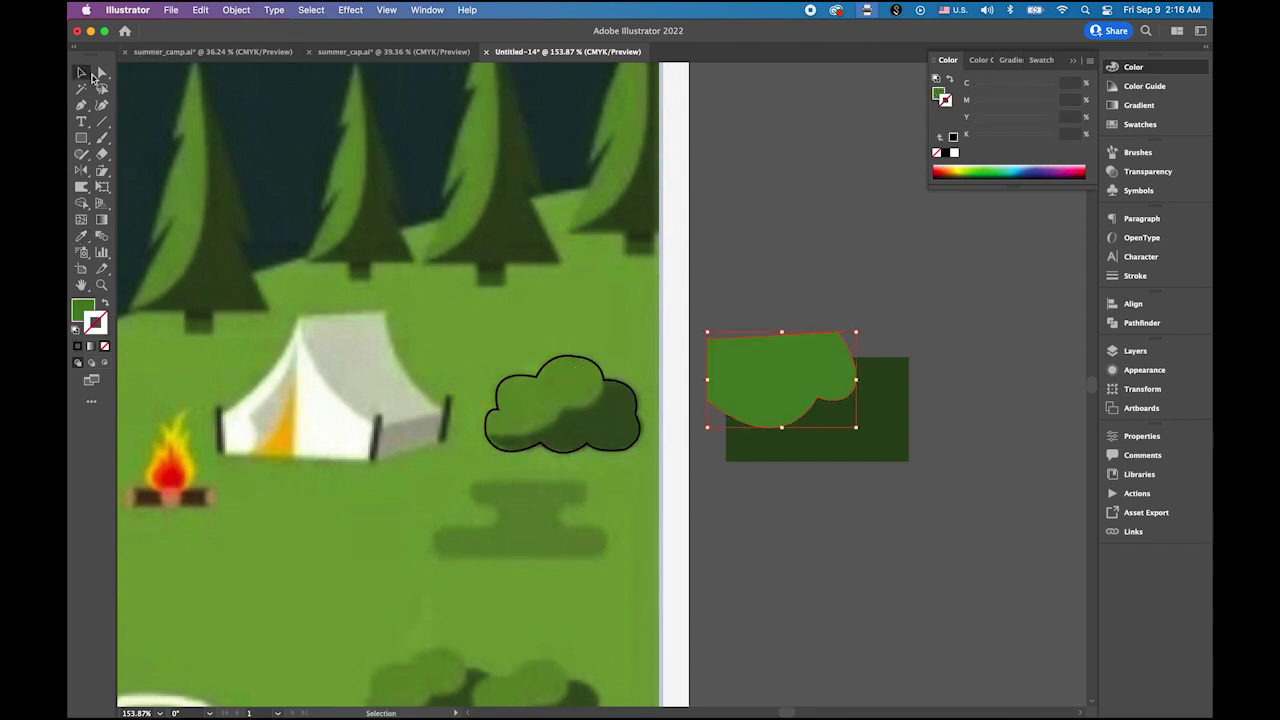
Move the bush outline over the two green shapes and nudge it so its lobes line up with the curved edge.
left_click(565, 357)
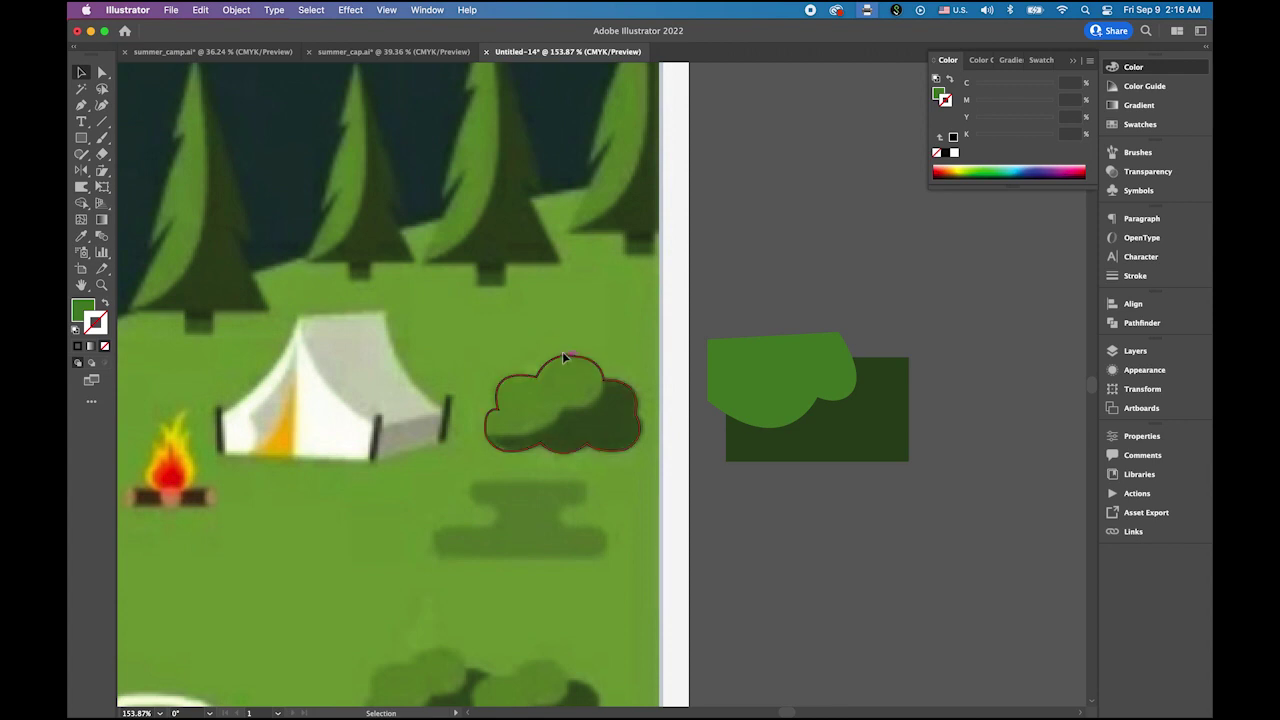
left_click(563, 358)
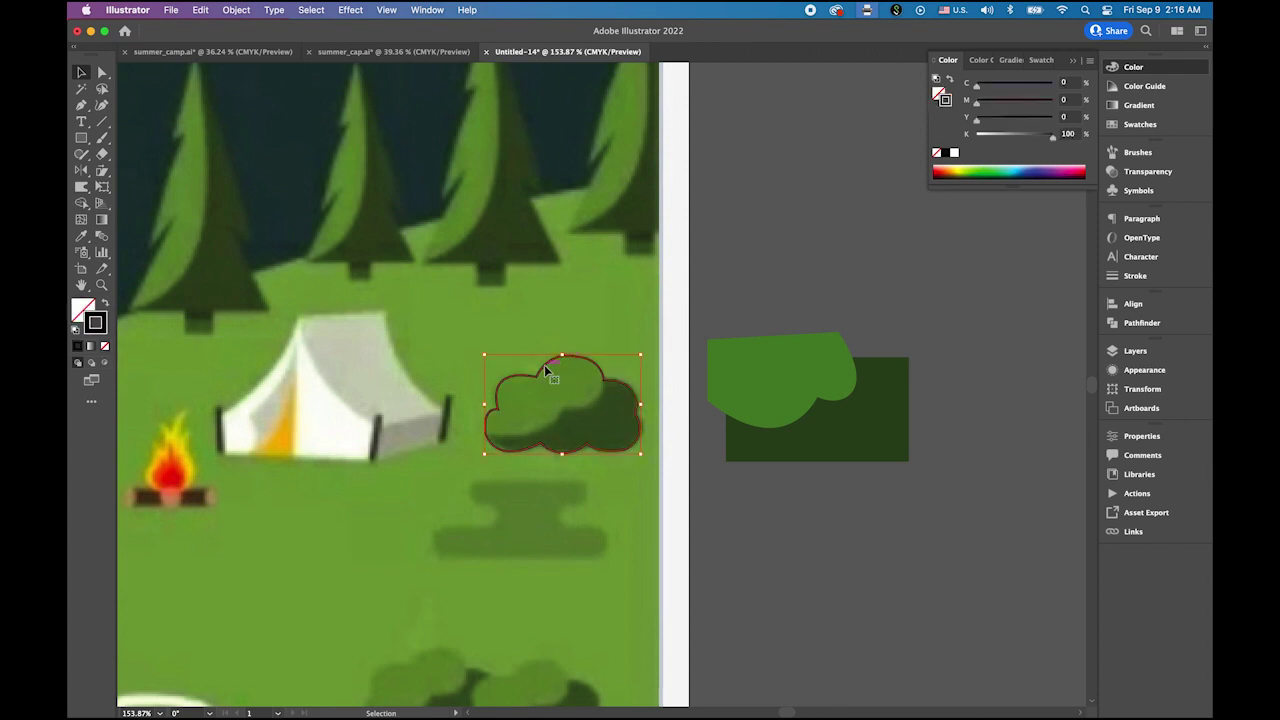
left_click_drag(546, 371, 799, 364)
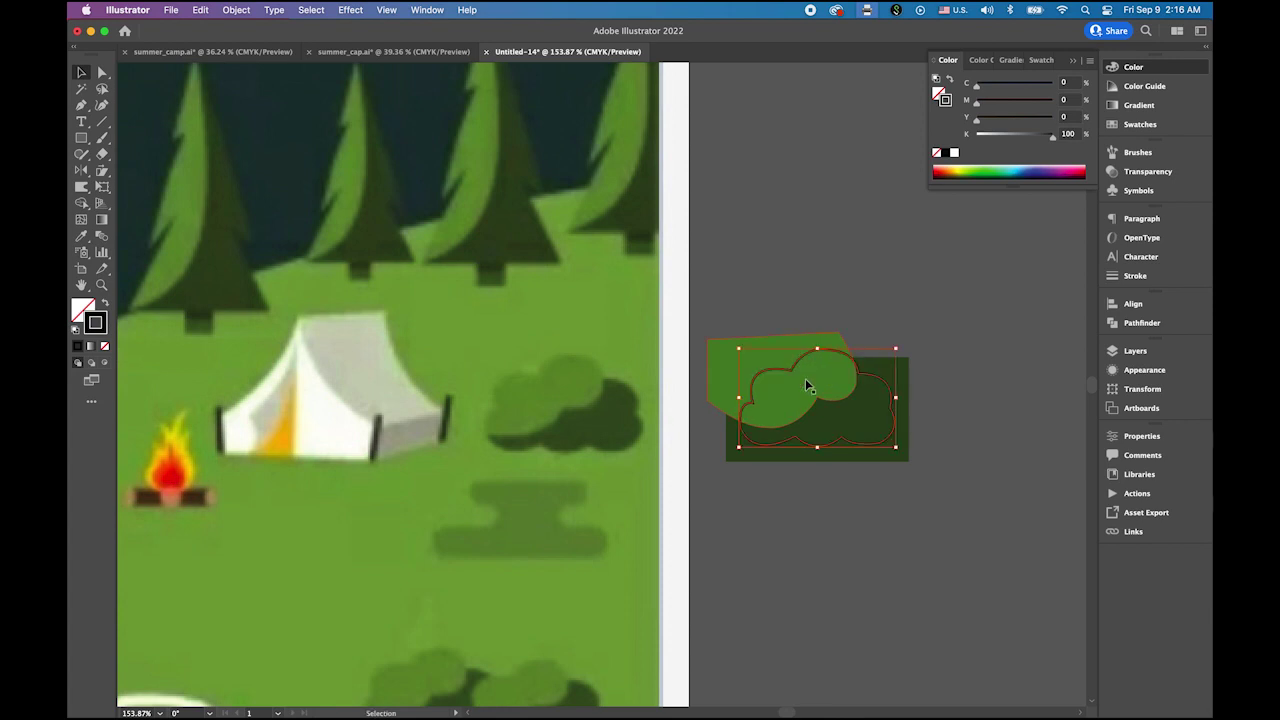
key("Left")
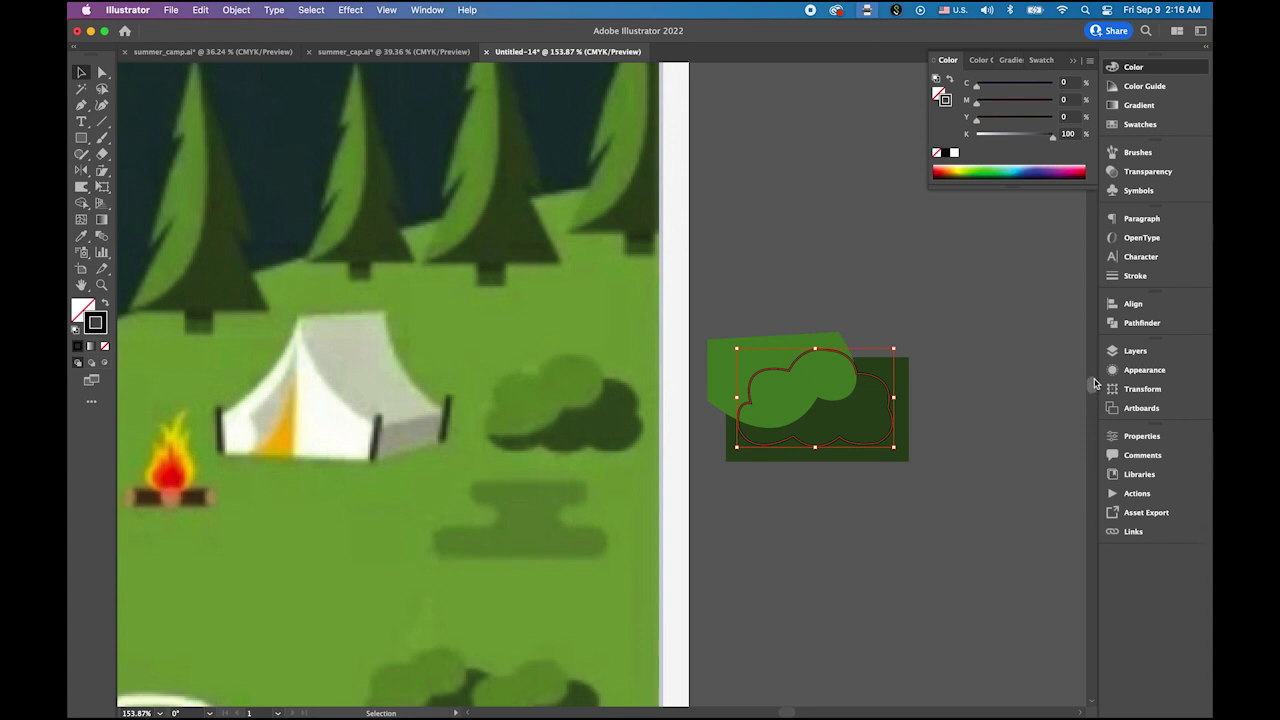
key("Up")
key("Up")
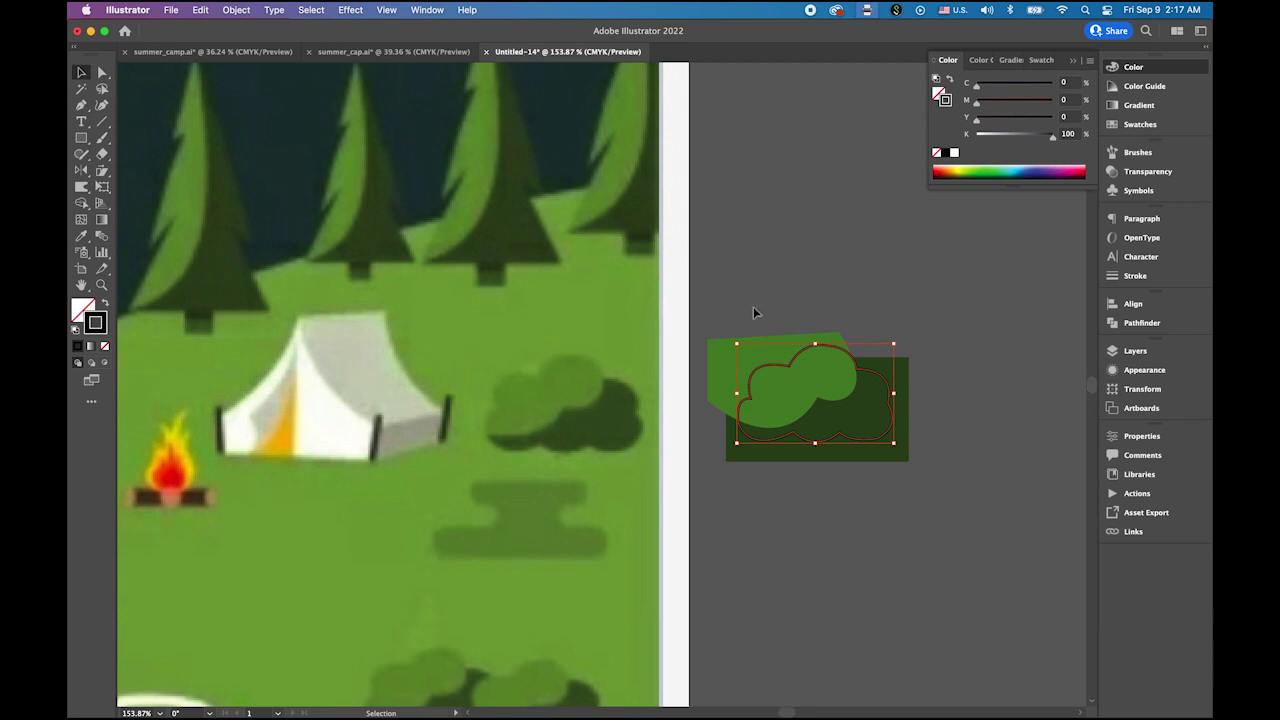
Clip both green shapes with the bush outline using a clipping mask, and move the clipped bush back over the reference bush beside the tent.
key("super+a")
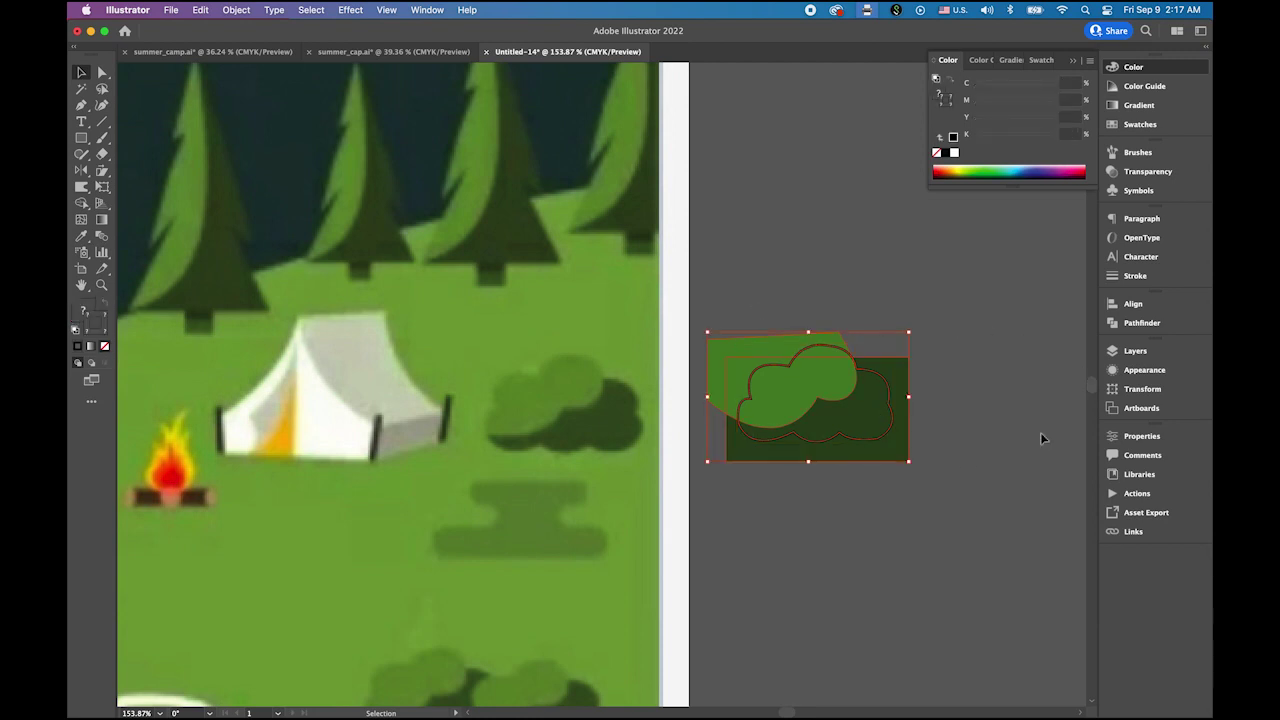
left_click(250, 9)
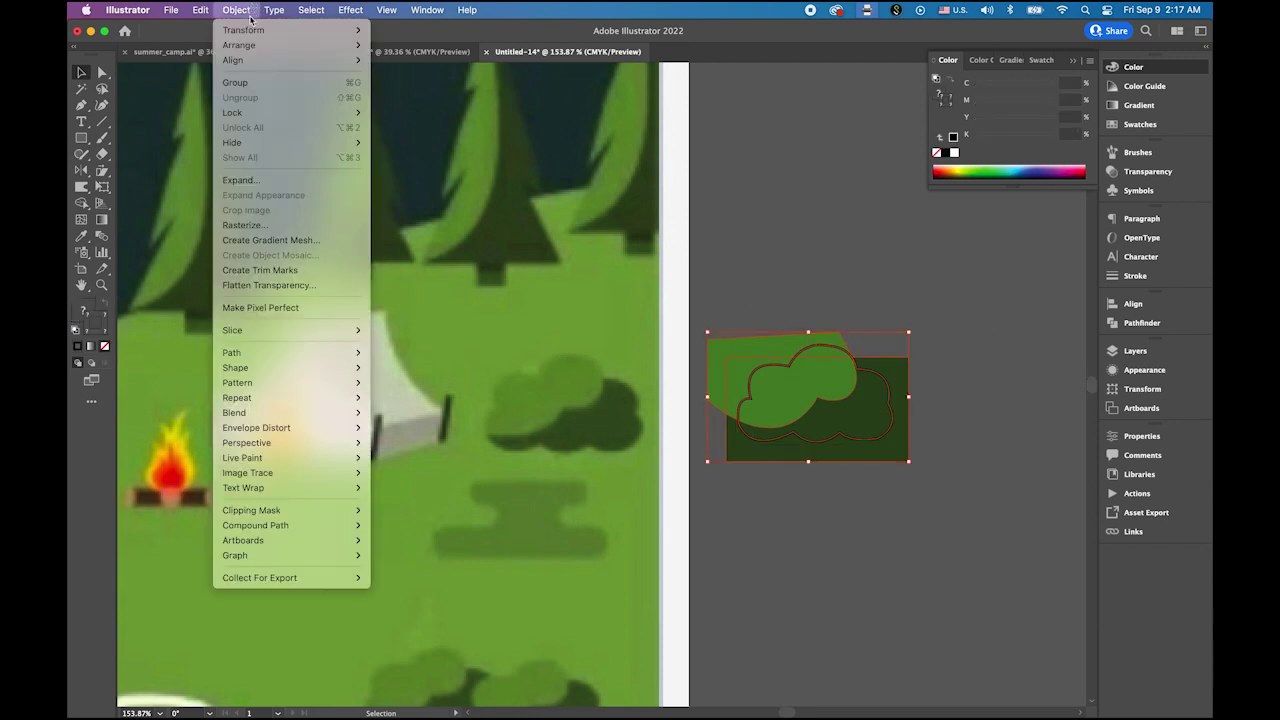
mouse_move(318, 512)
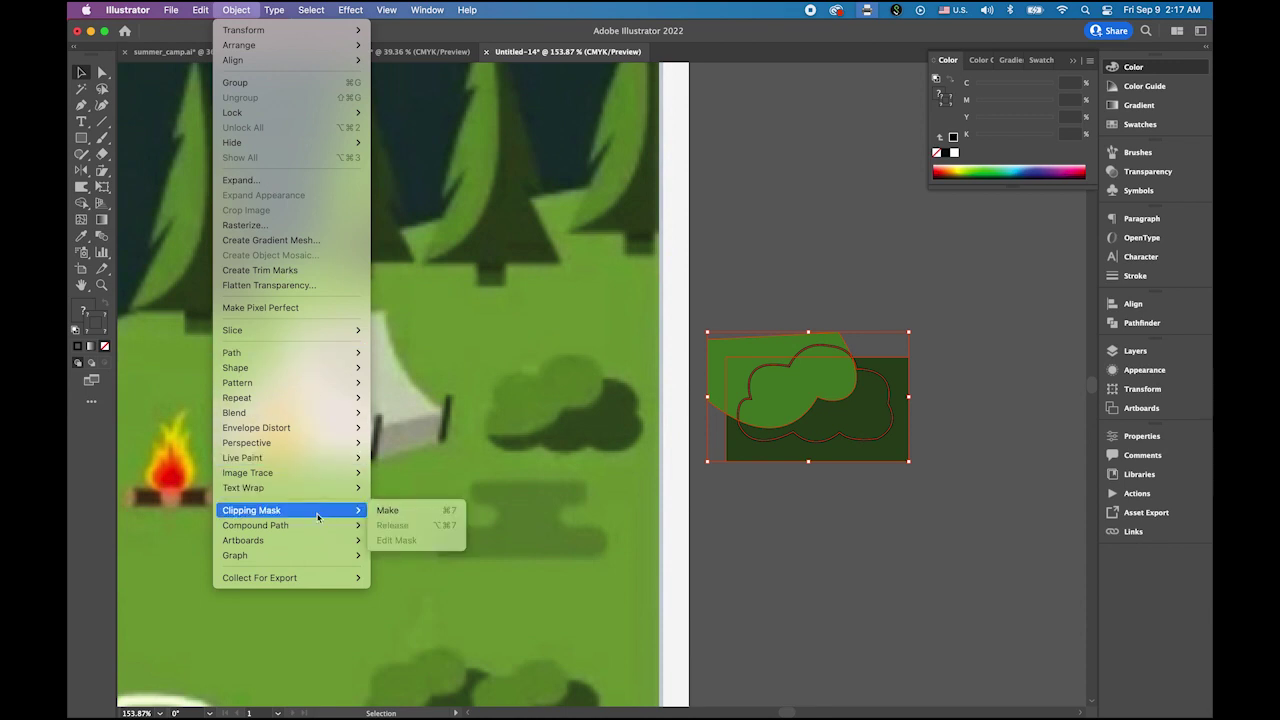
left_click(388, 510)
left_click(928, 499)
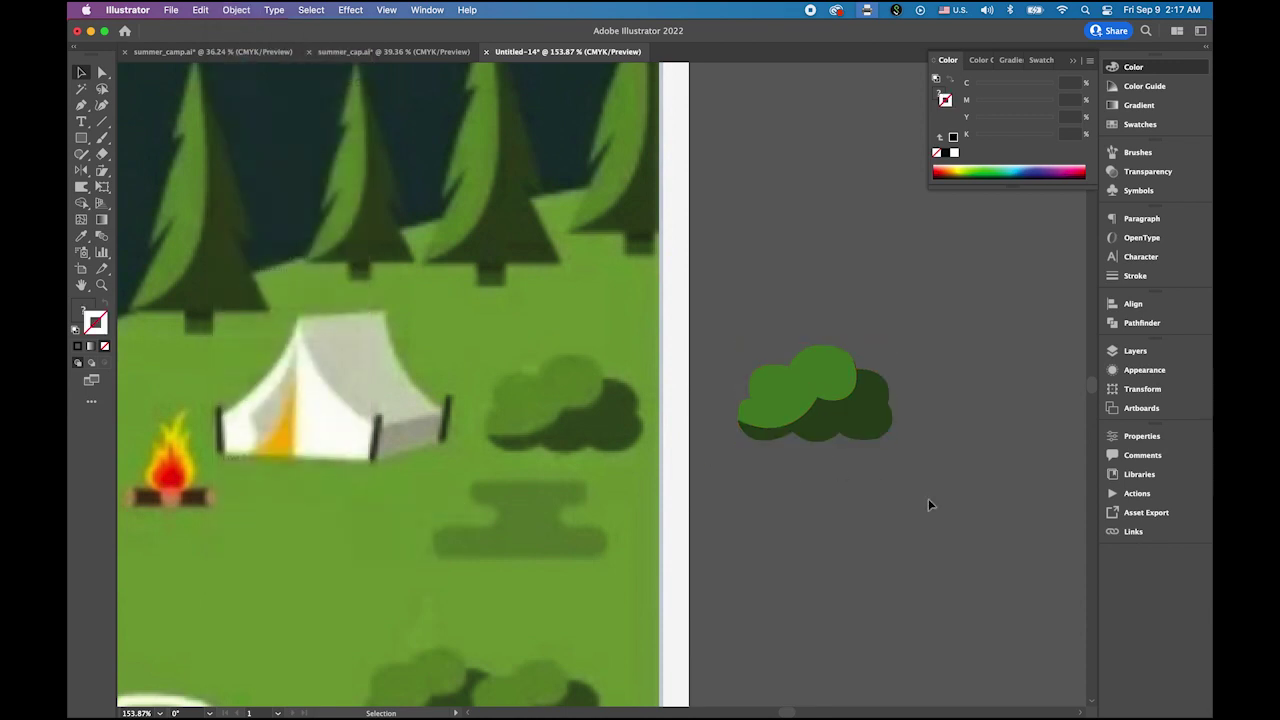
left_click(850, 434)
left_click_drag(850, 434, 607, 439)
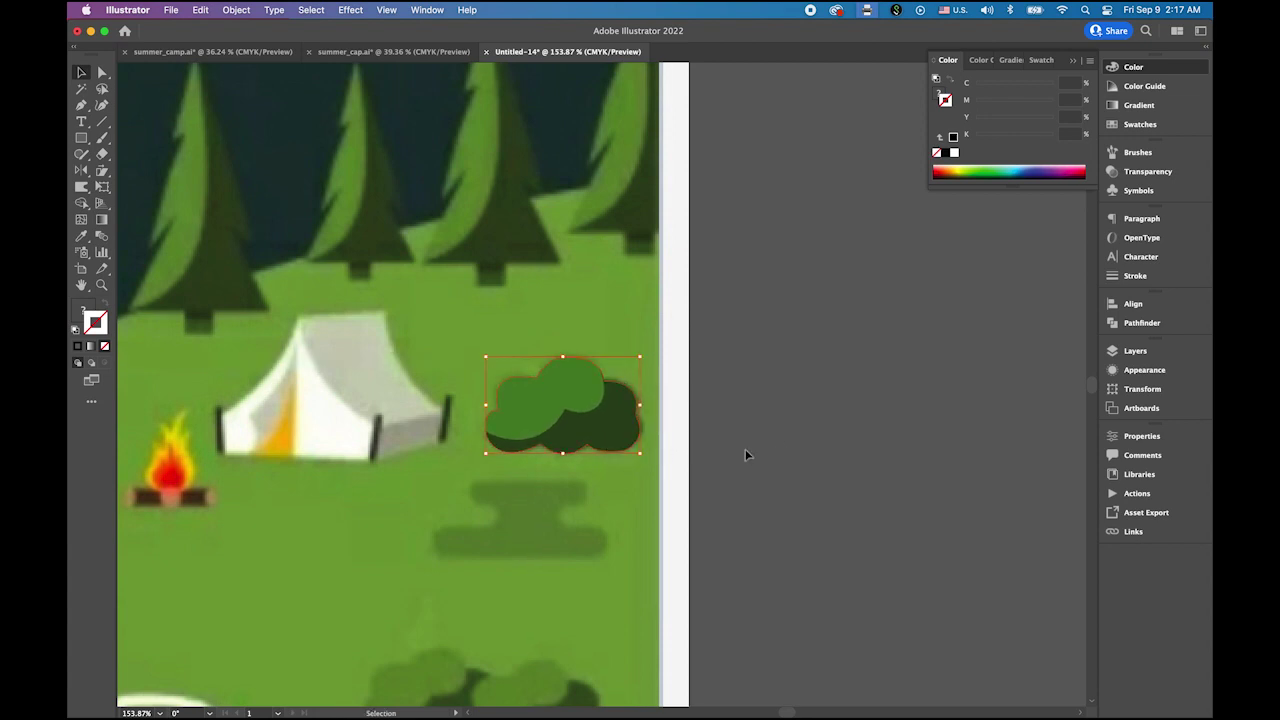
Place two smaller copies of the bush over the overlapping pair of reference bushes below it, scaled to match them.
scroll(790, 400, "down", 3)
scroll(790, 400, "left", 2)
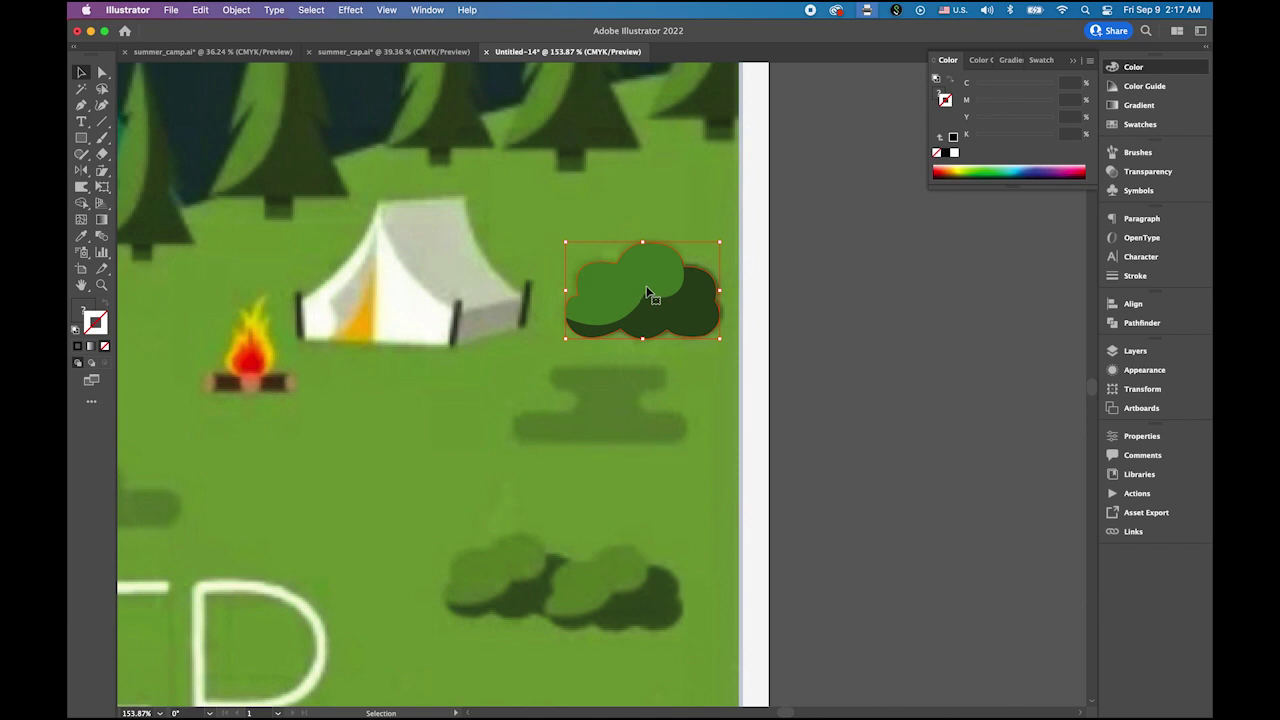
left_click_drag(647, 292, 522, 572)
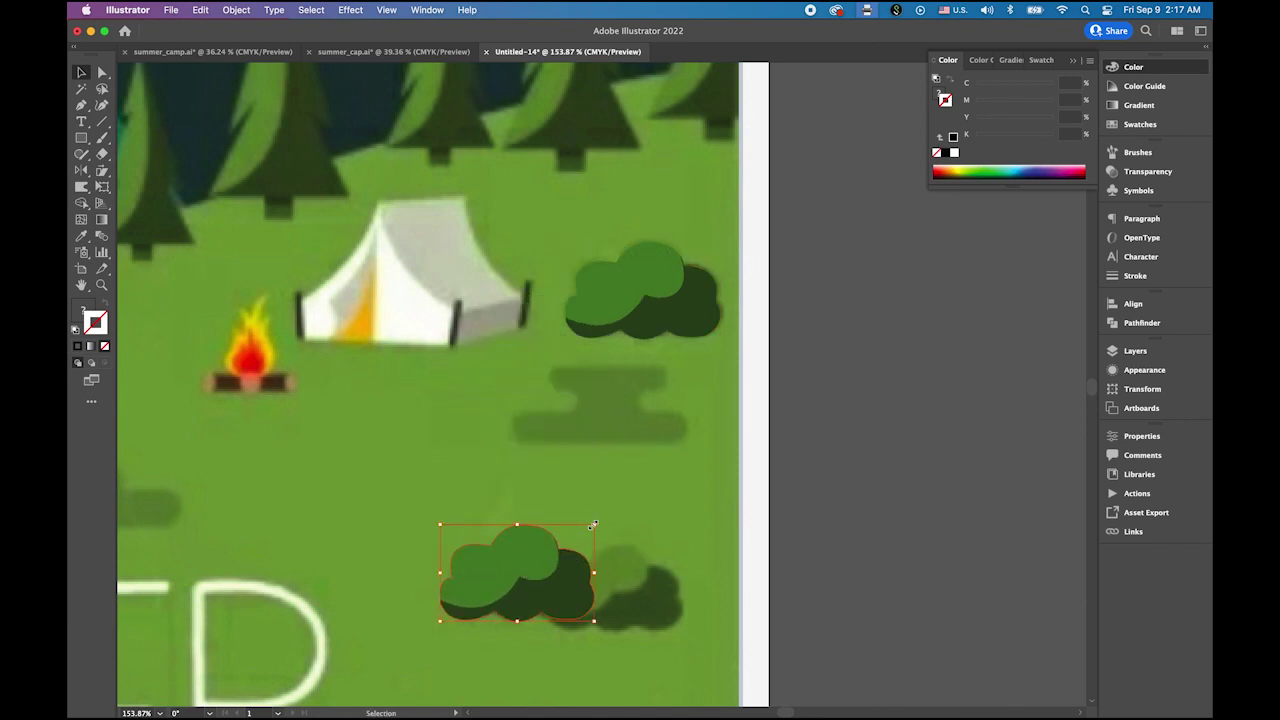
left_click_drag(593, 524, 511, 549)
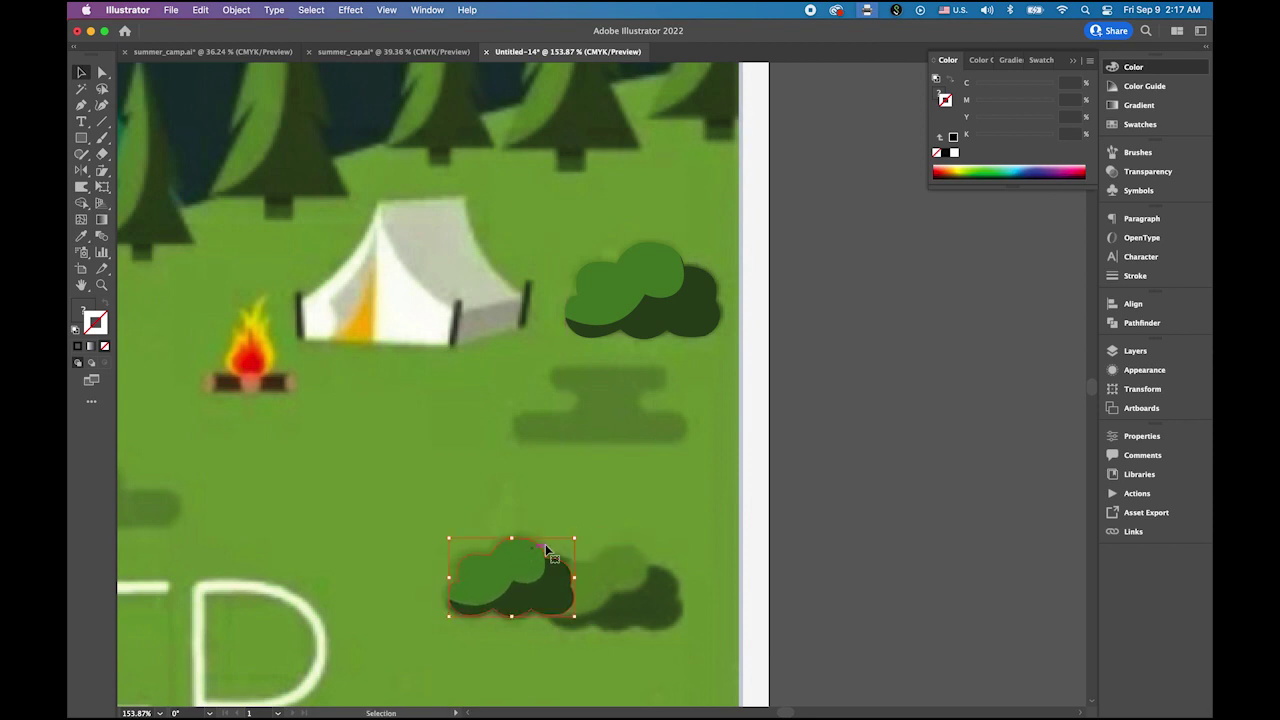
left_click_drag(576, 540, 600, 536)
left_click_drag(520, 571, 625, 585)
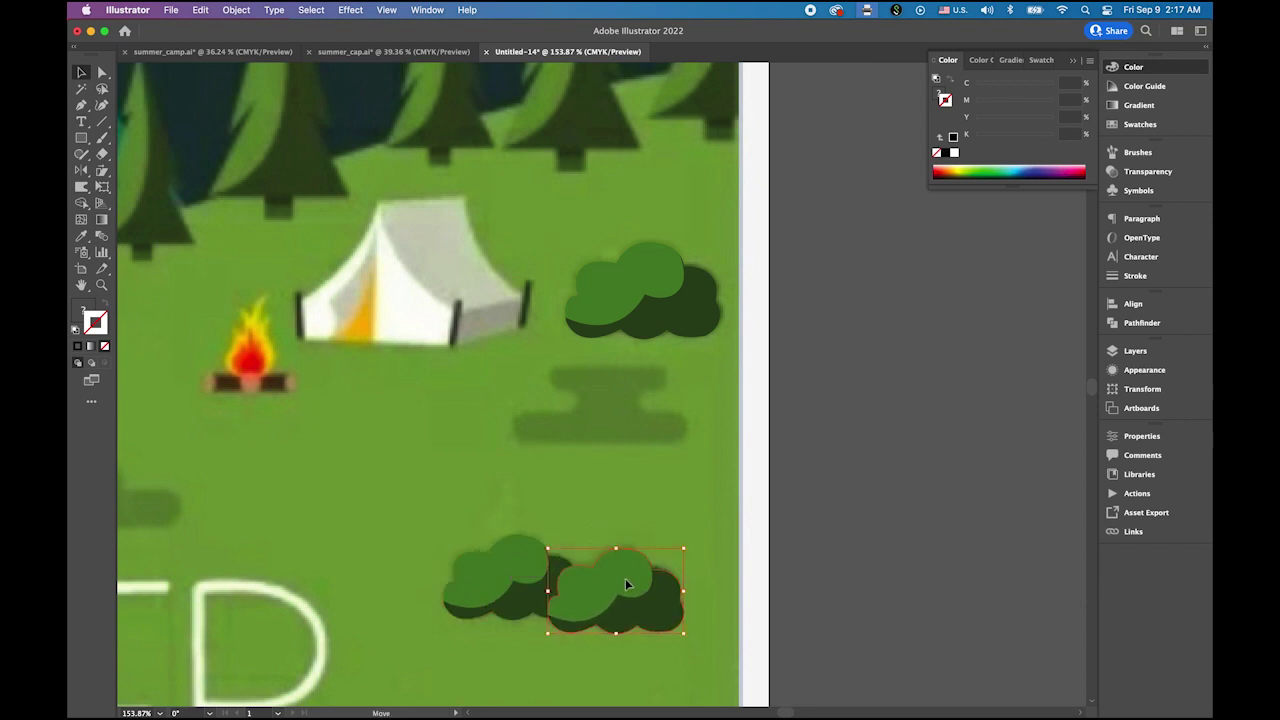
left_click(873, 570)
Draw a rectangle over the long ground patch below the pair of bushes and fill it with green sampled from that patch.
scroll(758, 491, "down", 2)
left_click_drag(705, 491, 882, 460)
scroll(882, 460, "down", 3)
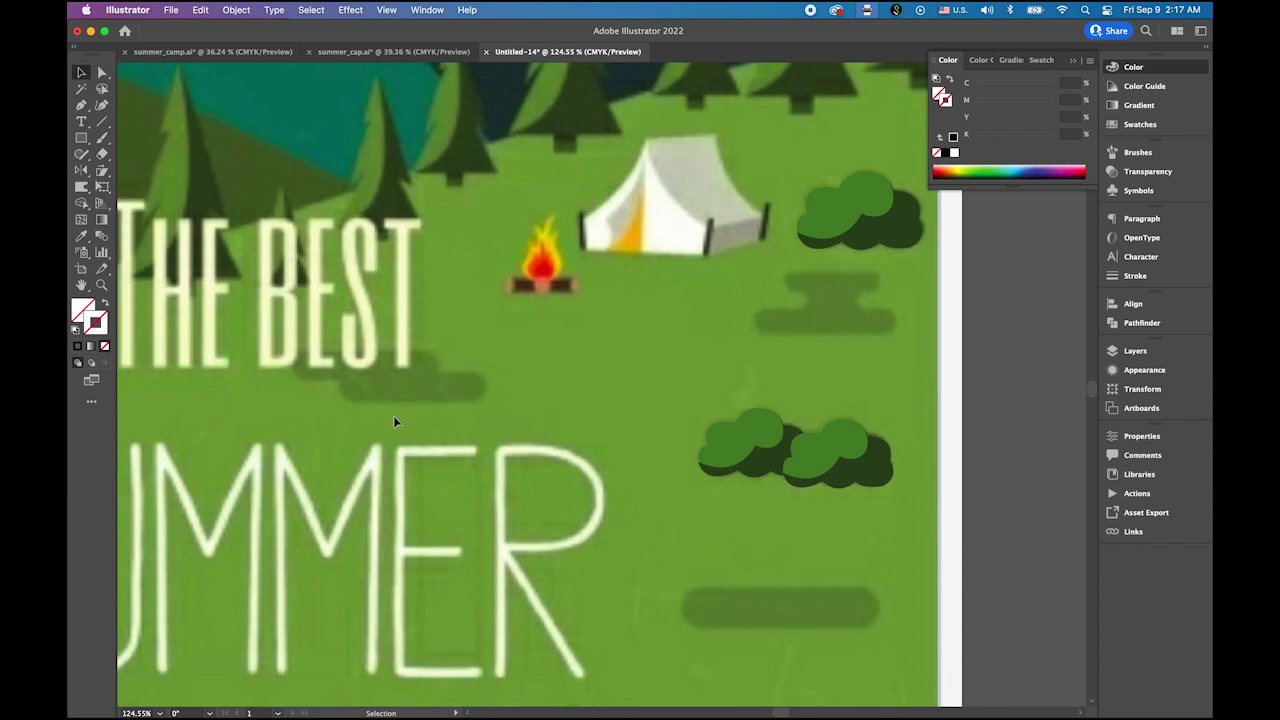
left_click(82, 139)
left_click_drag(683, 585, 881, 627)
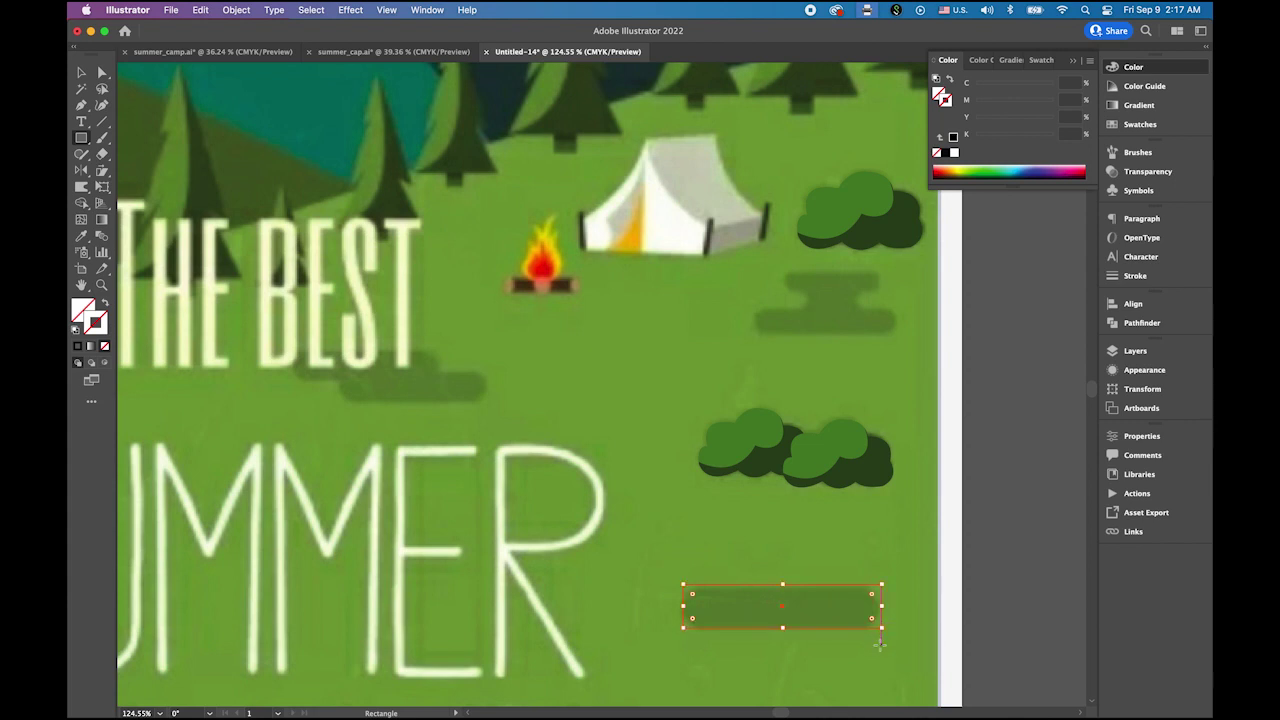
left_click(81, 237)
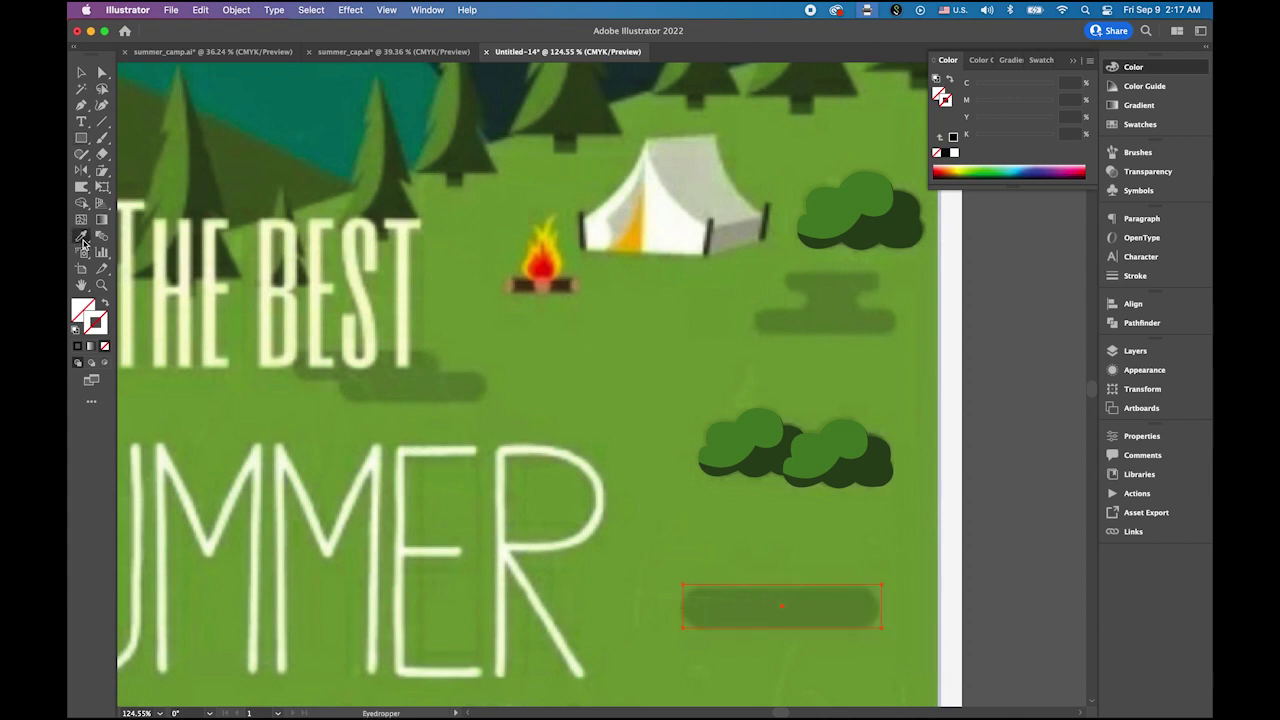
left_click(845, 611)
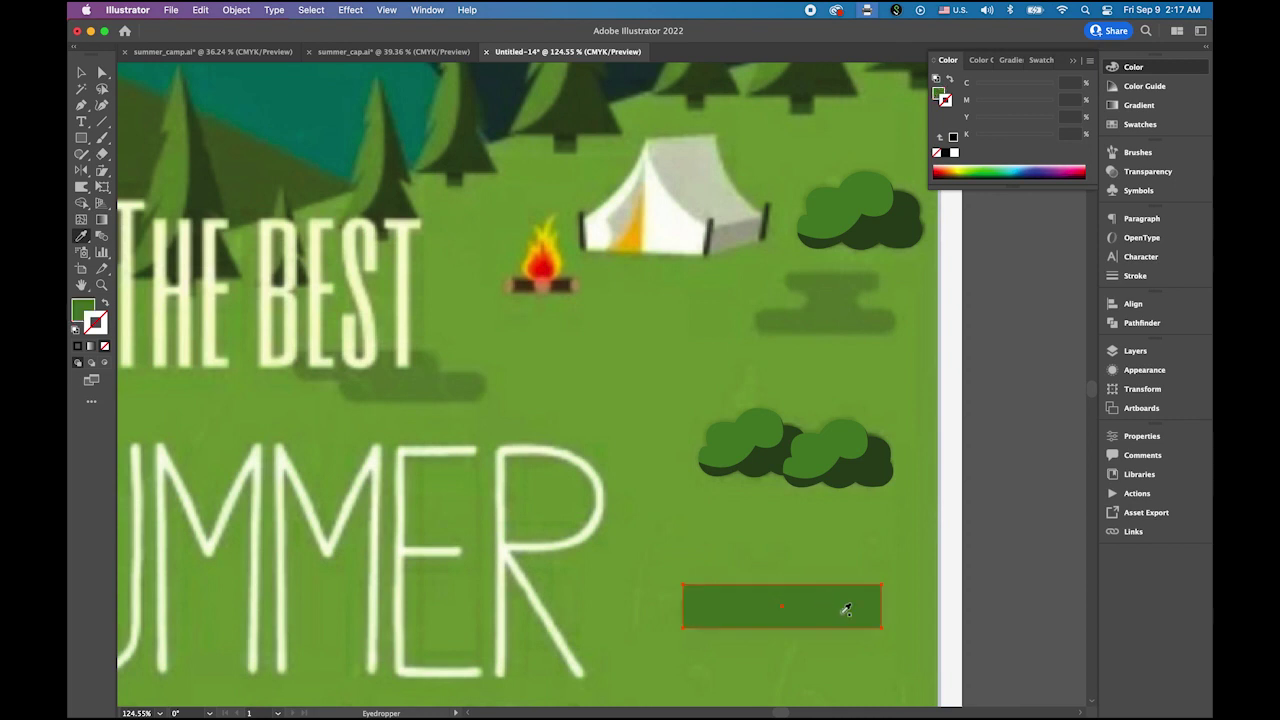
Round all corners of the green rectangle fully into a pill shape matching the ground patch.
left_click(101, 73)
left_click_drag(694, 598, 740, 617)
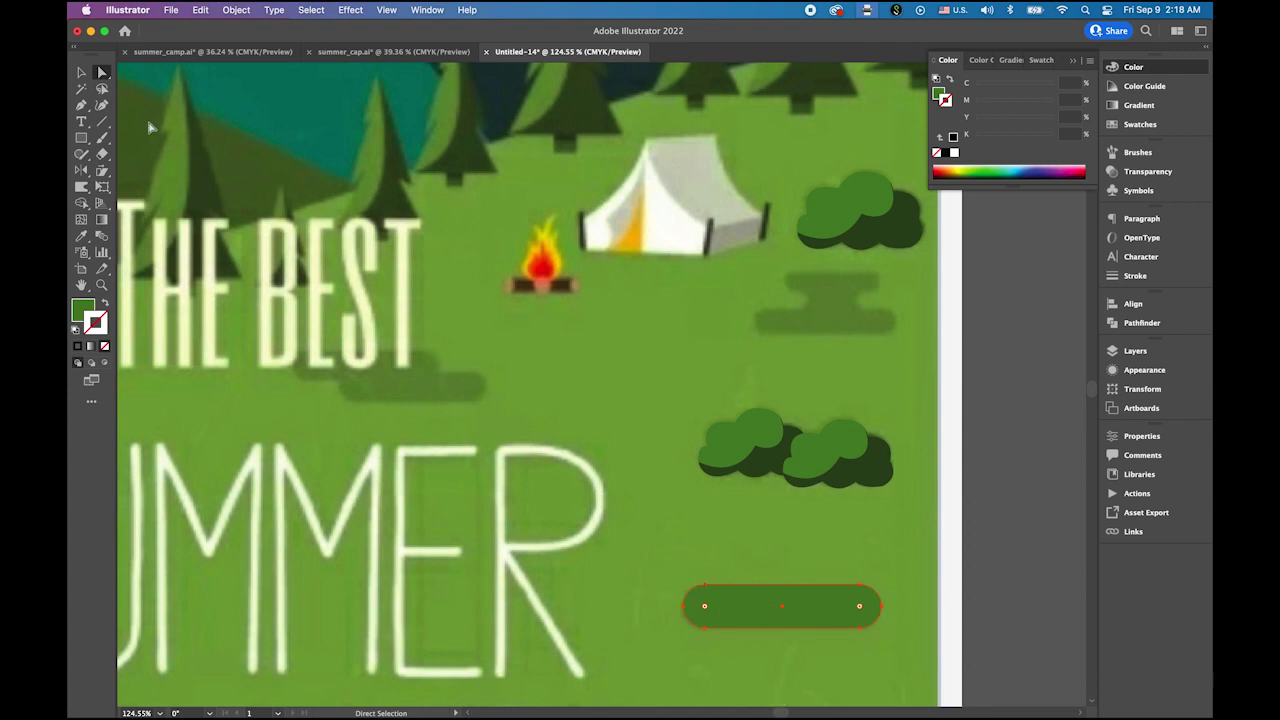
left_click(81, 72)
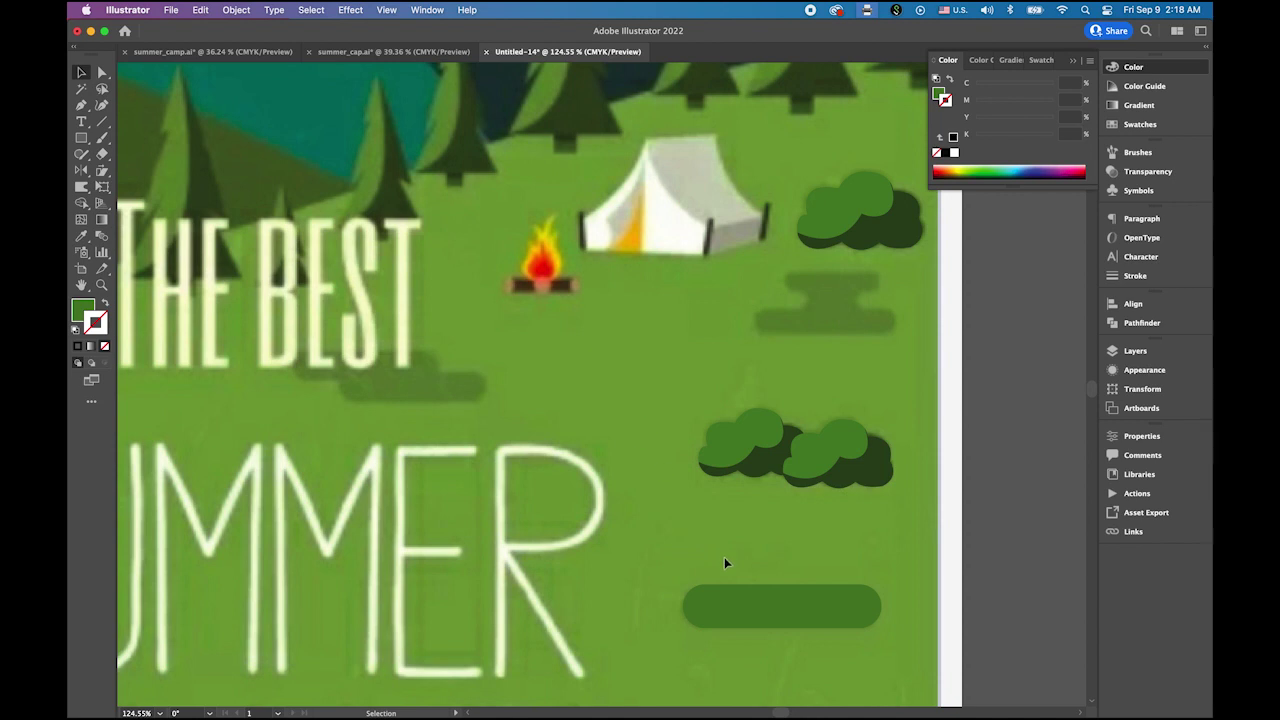
Draw a green pill over the ground patch under "The Best" and place an offset copy over the patch's lower half.
left_click(81, 137)
left_click_drag(294, 350, 442, 379)
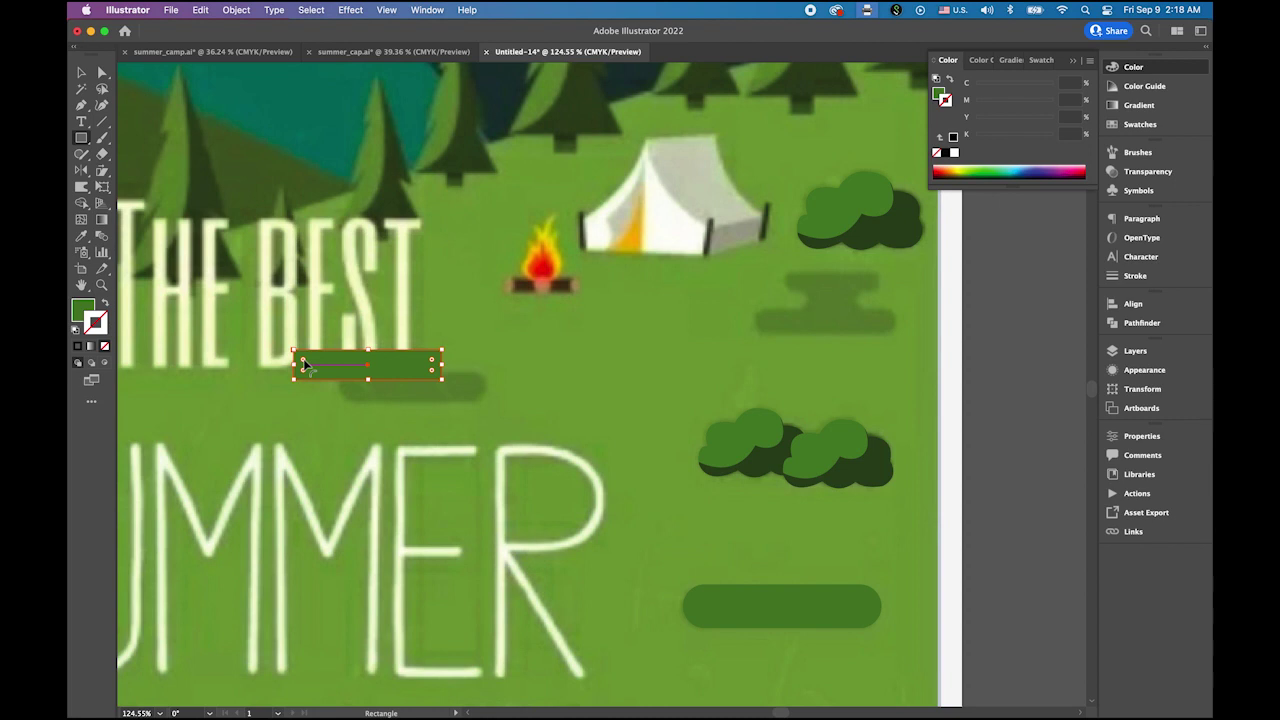
left_click_drag(305, 365, 313, 363)
left_click(81, 72)
left_click_drag(414, 369, 459, 396)
left_click(591, 400)
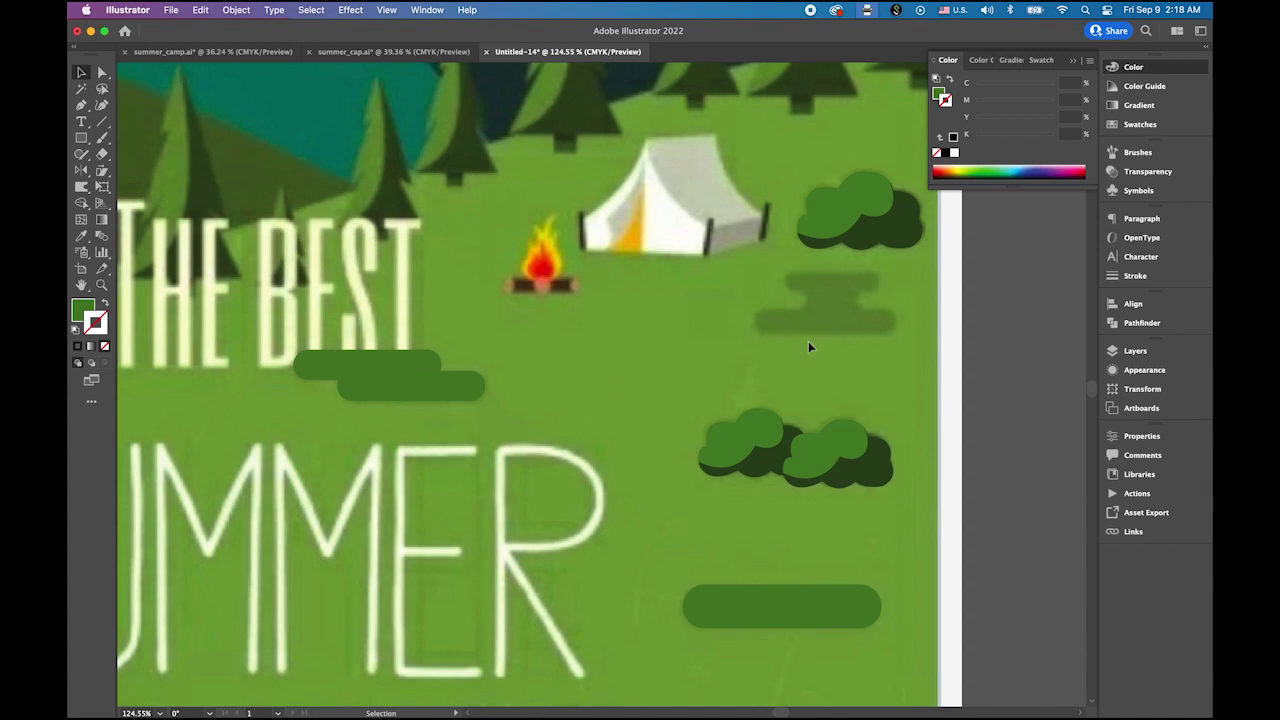
Draw two green rectangles with fully rounded corners over the upper and lower bars of the ground patch beneath the bush beside the tent.
scroll(810, 340, "up", 5)
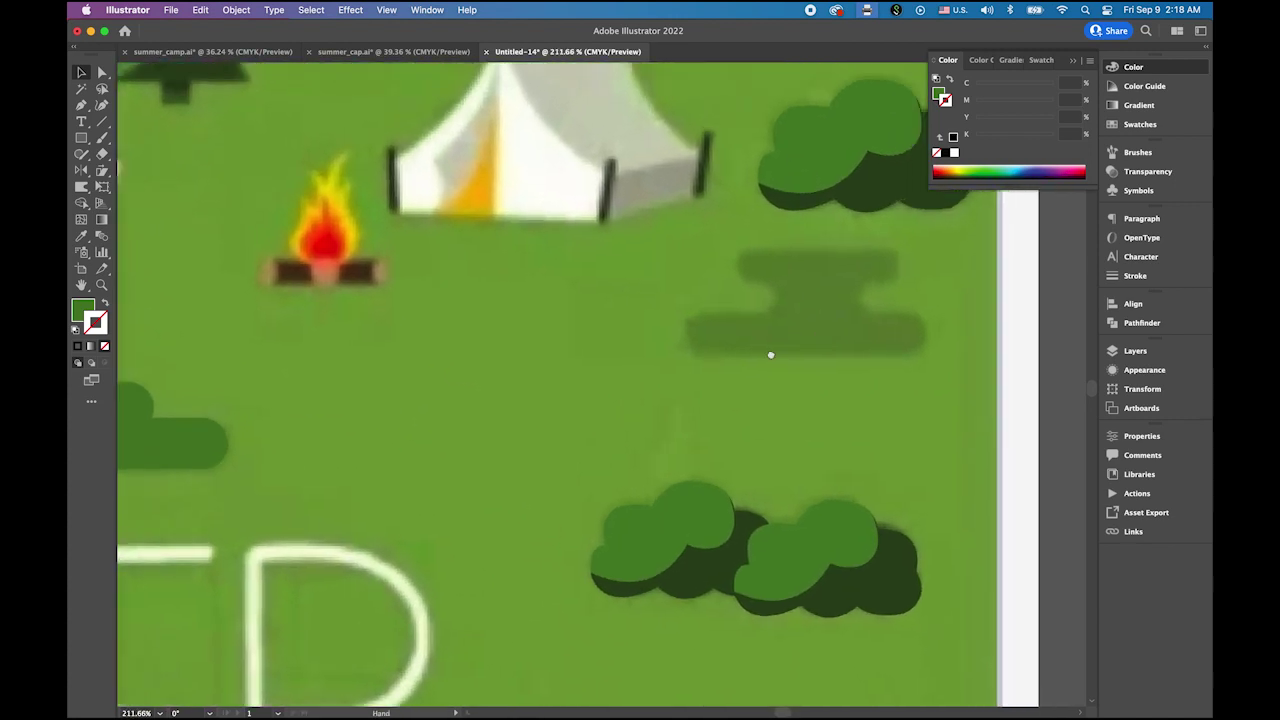
left_click_drag(771, 354, 600, 334)
scroll(654, 343, "up", 4)
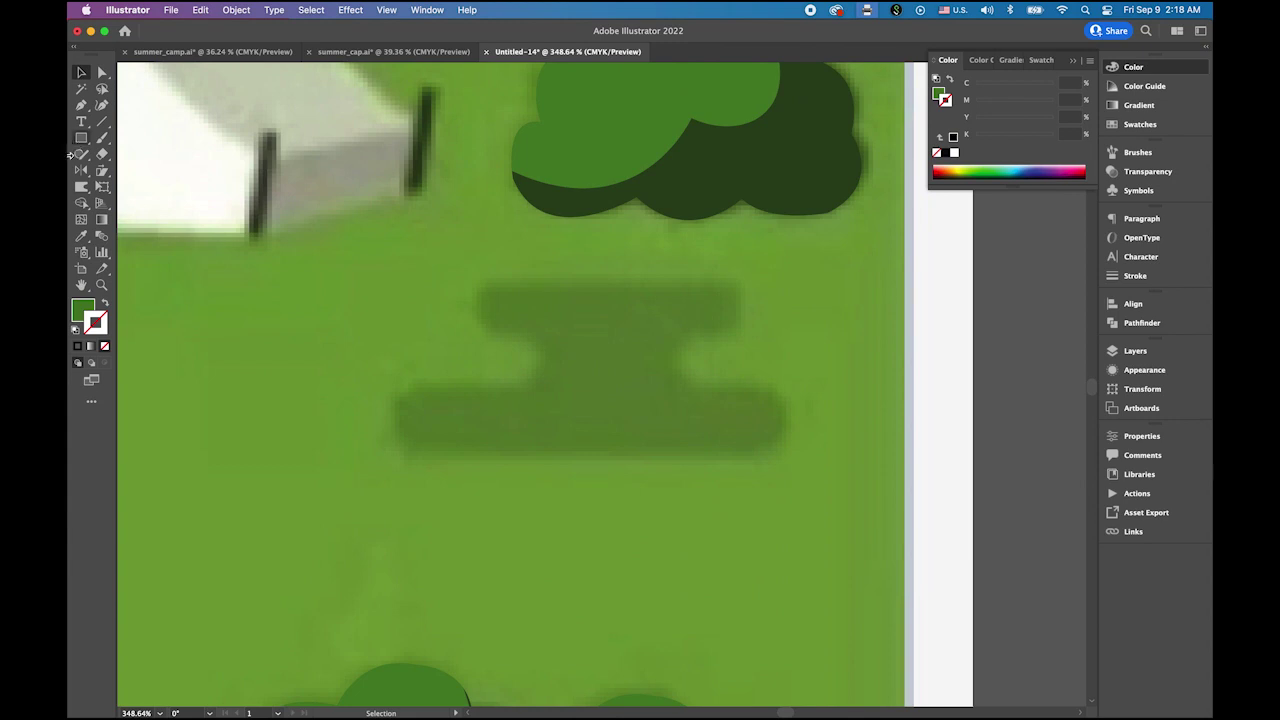
left_click(81, 138)
left_click_drag(482, 279, 740, 338)
left_click_drag(491, 288, 580, 312)
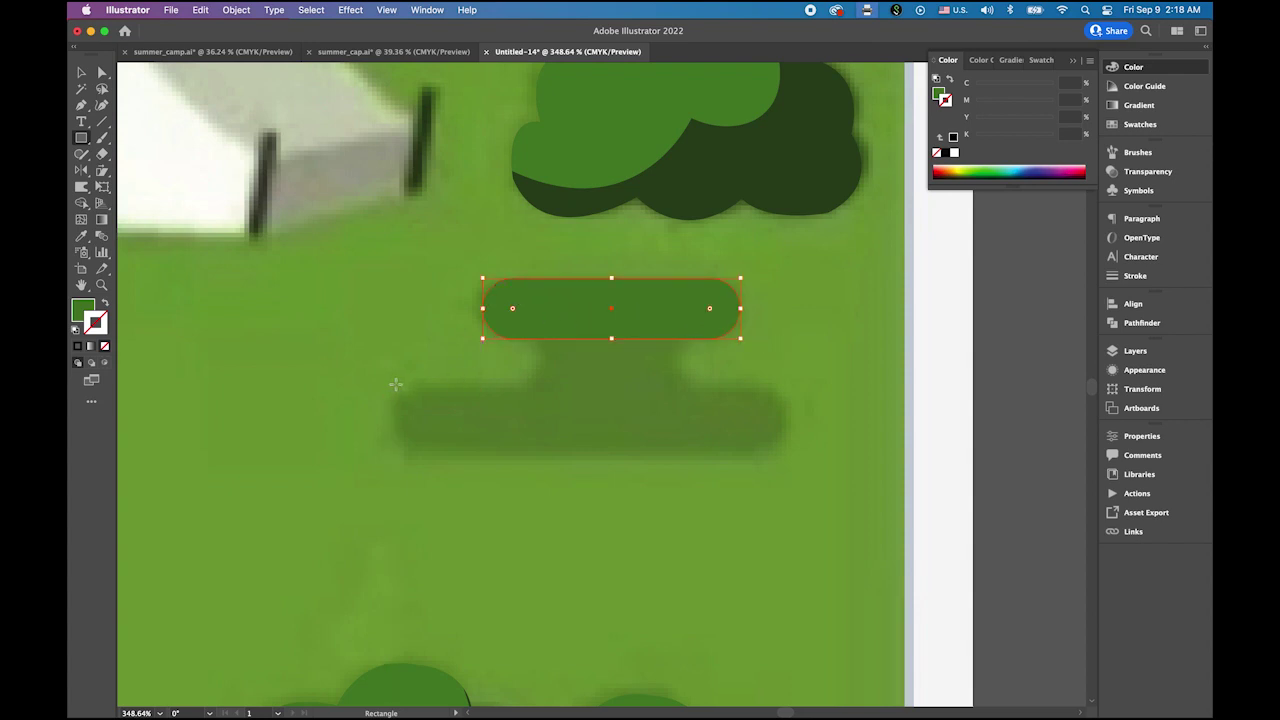
left_click_drag(396, 384, 786, 456)
left_click_drag(405, 397, 474, 419)
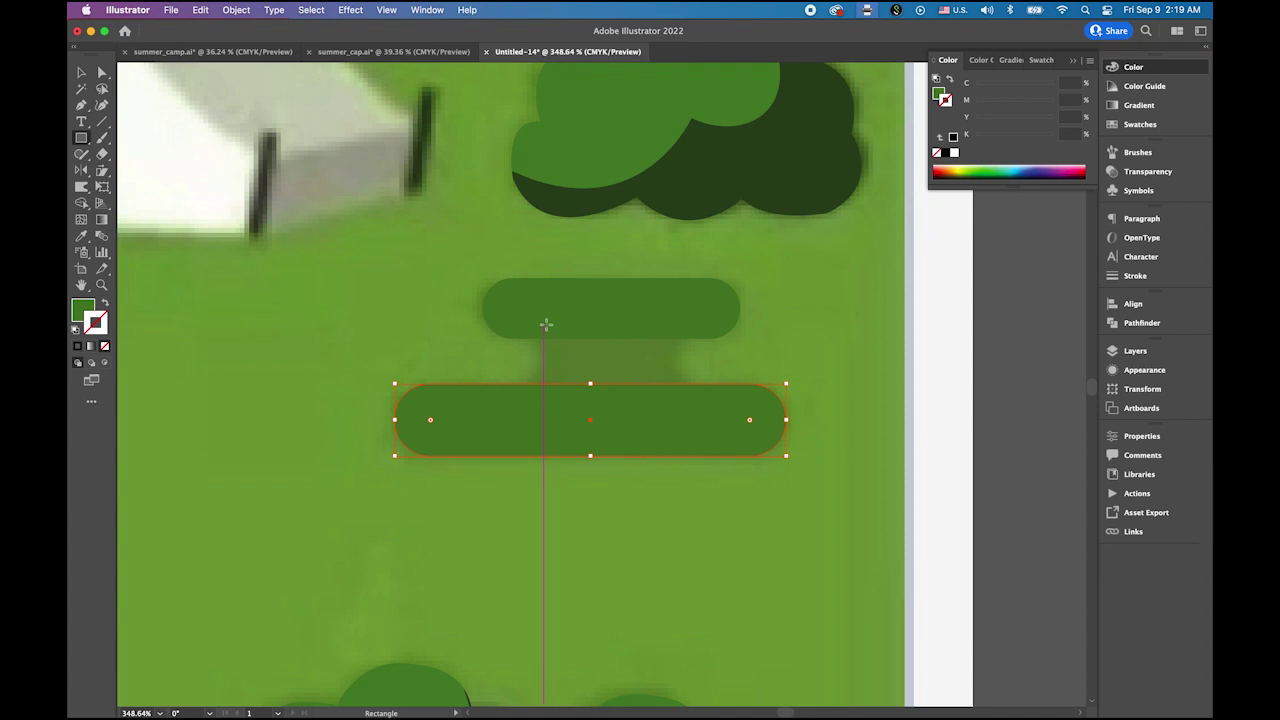
Draw a green rectangle bridging the gap between the two pill shapes, overlapping both.
left_click_drag(546, 324, 687, 397)
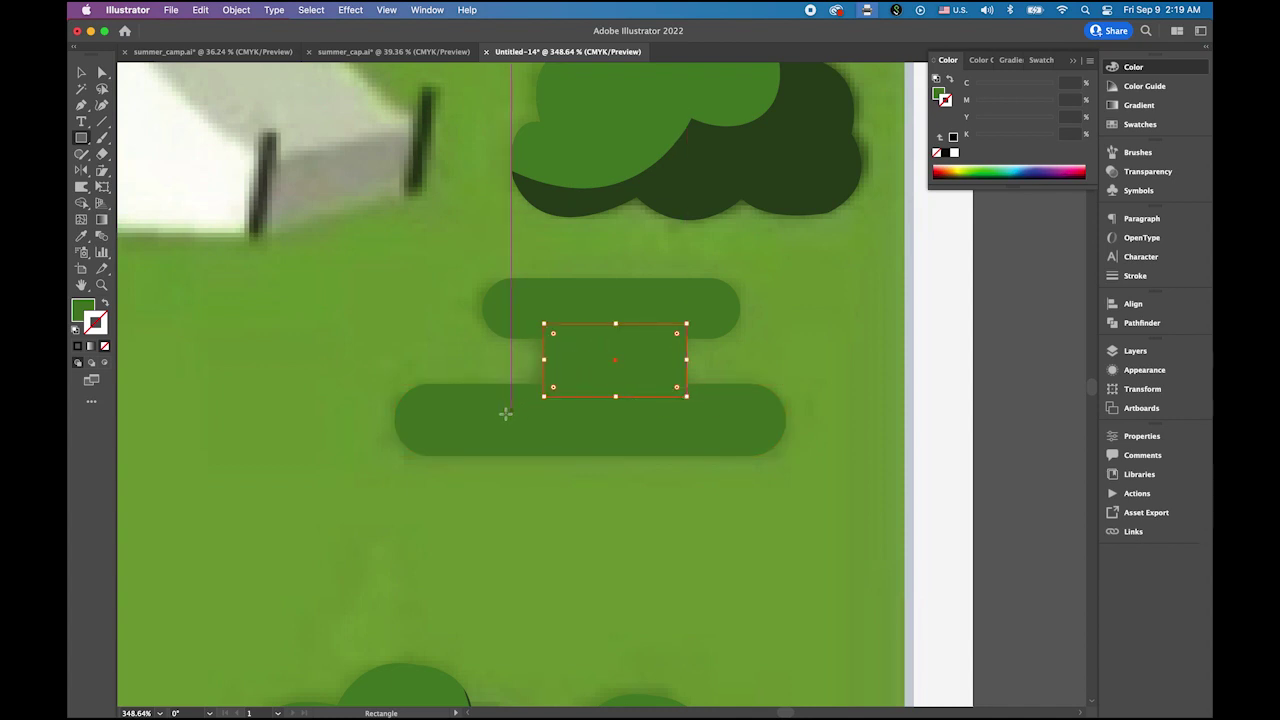
left_click(81, 72)
left_click(291, 265)
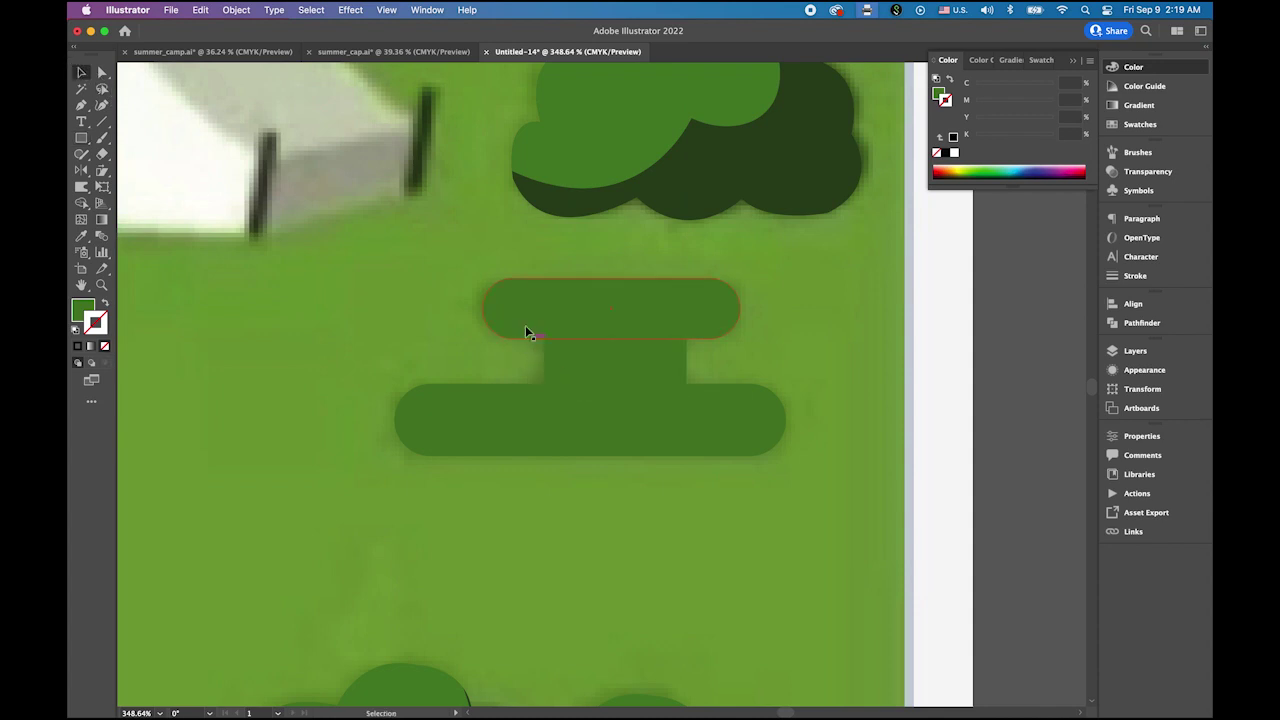
Select both pills and the connecting rectangle and unite them into one shape with Pathfinder.
left_click(542, 305)
left_click(603, 369)
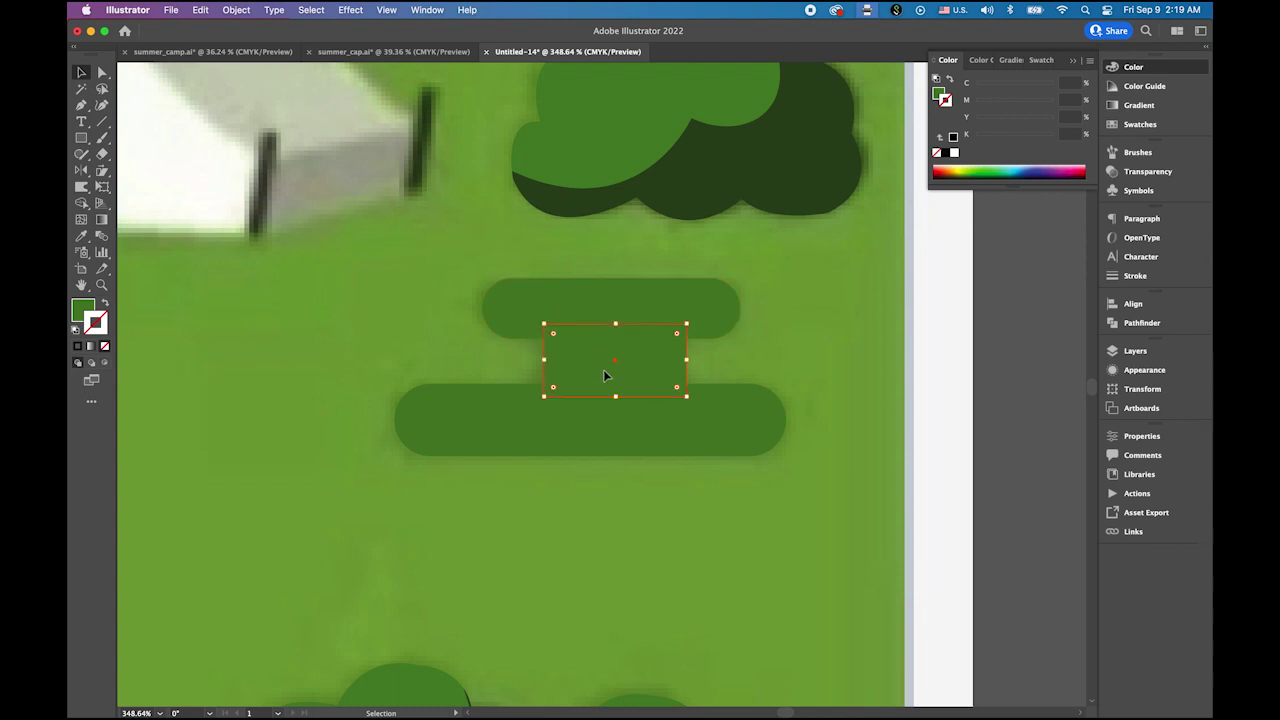
left_click(591, 423)
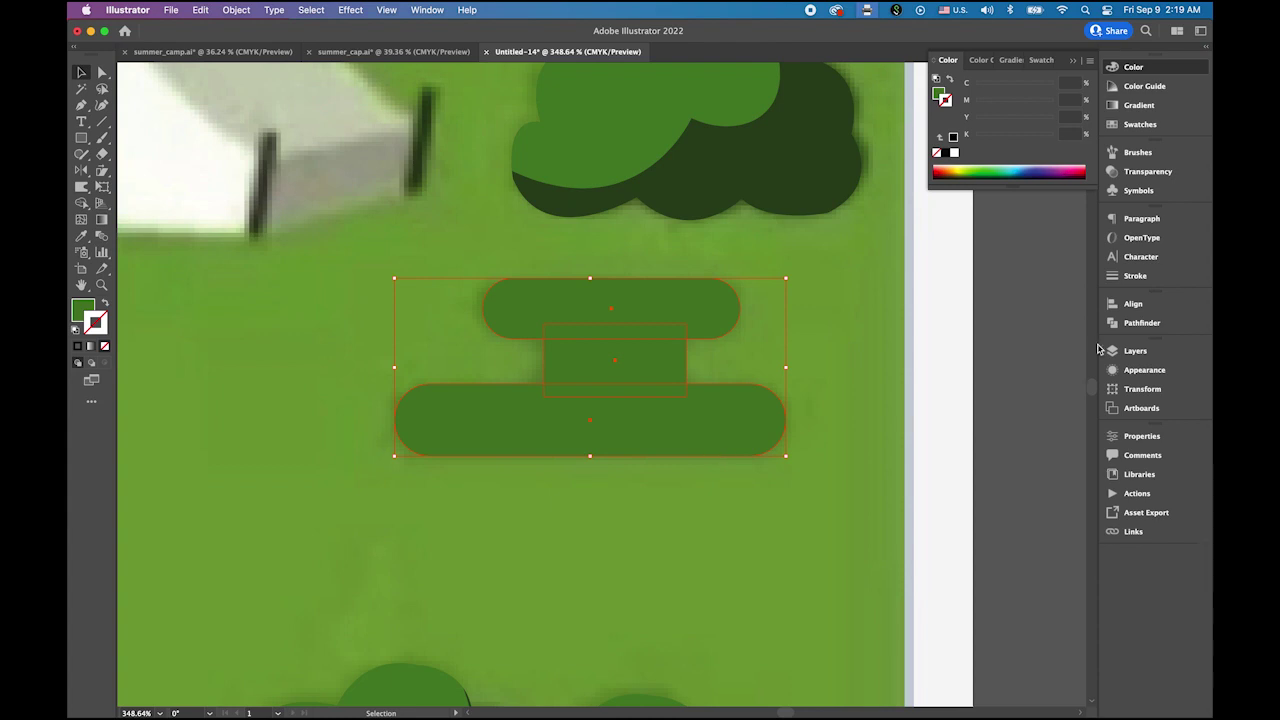
left_click(1131, 328)
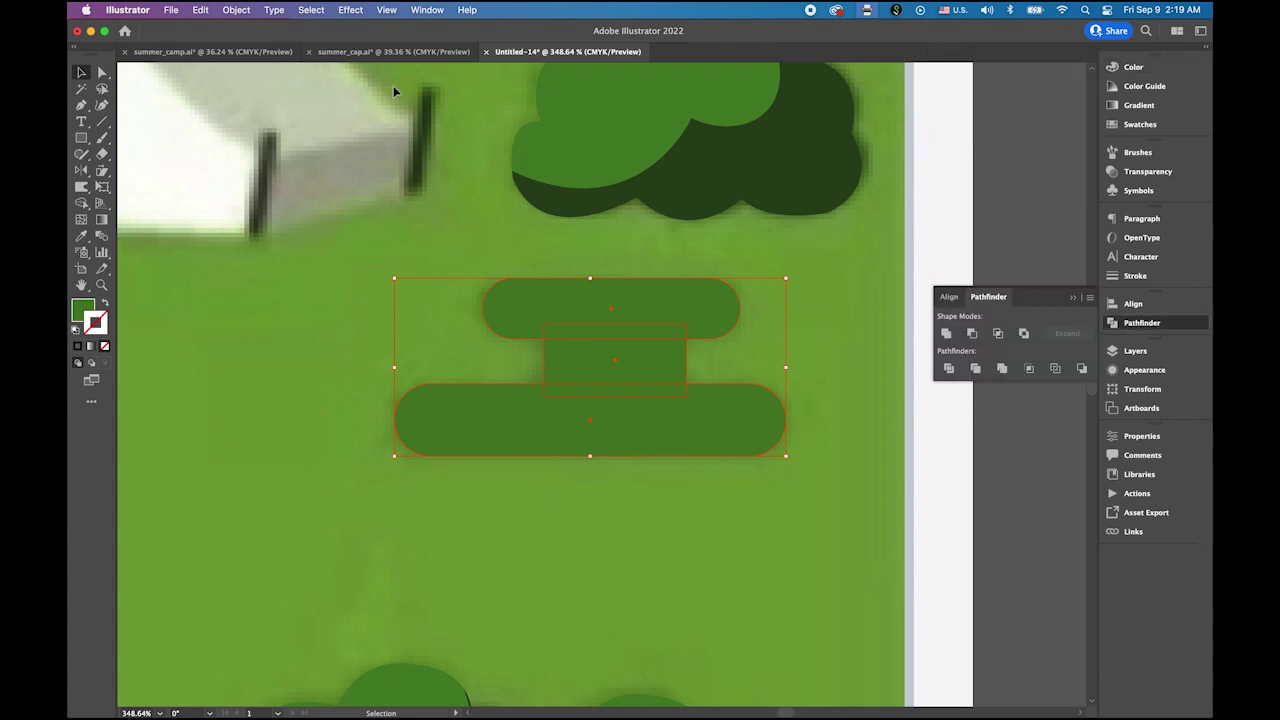
left_click(427, 10)
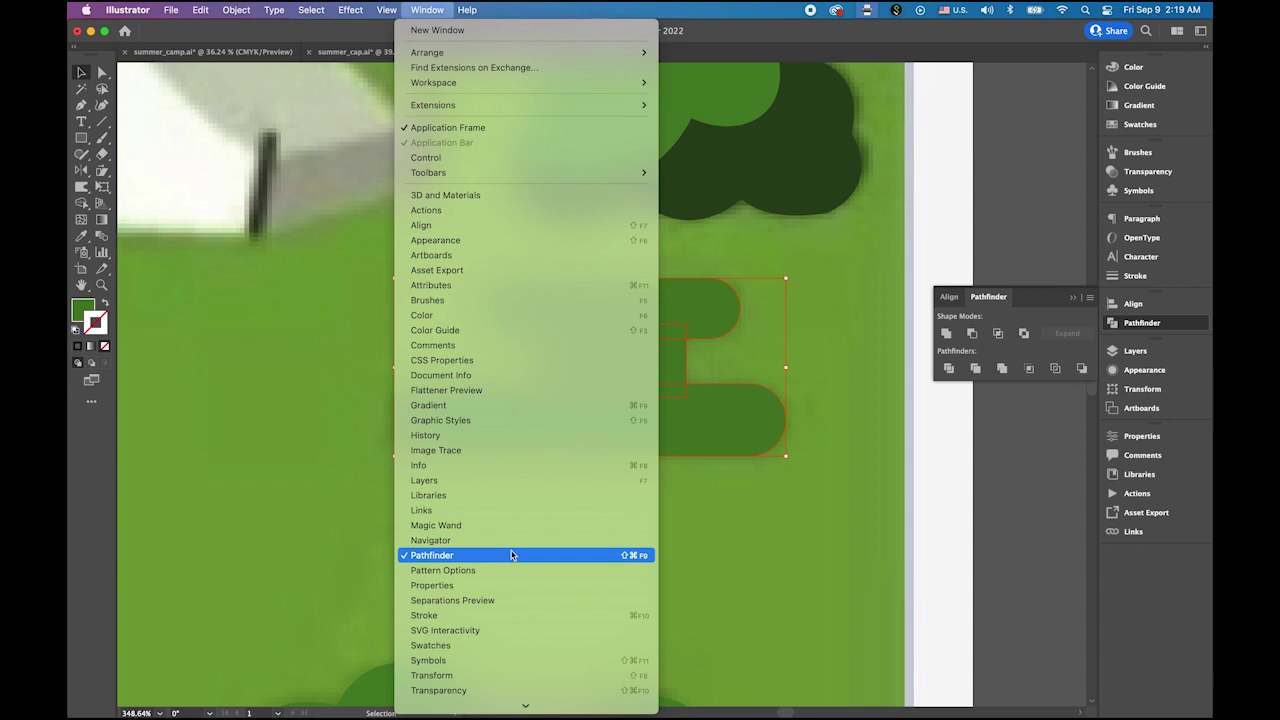
left_click(928, 401)
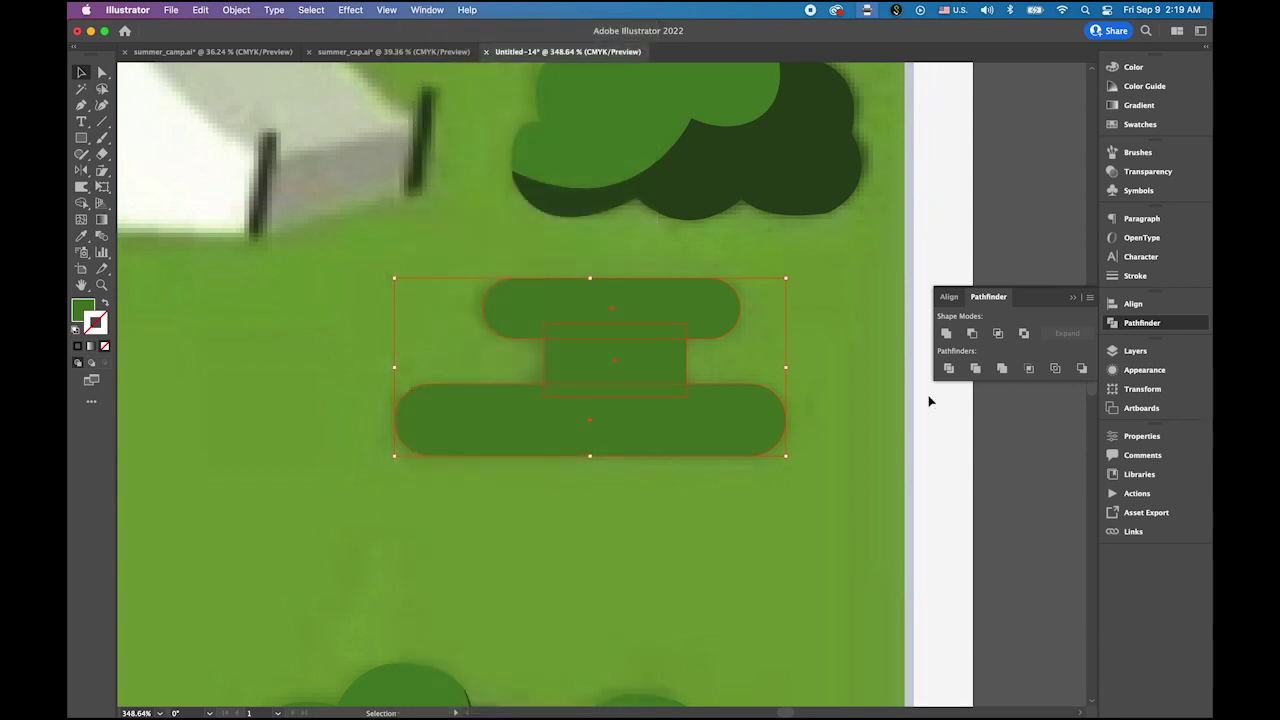
left_click(944, 335)
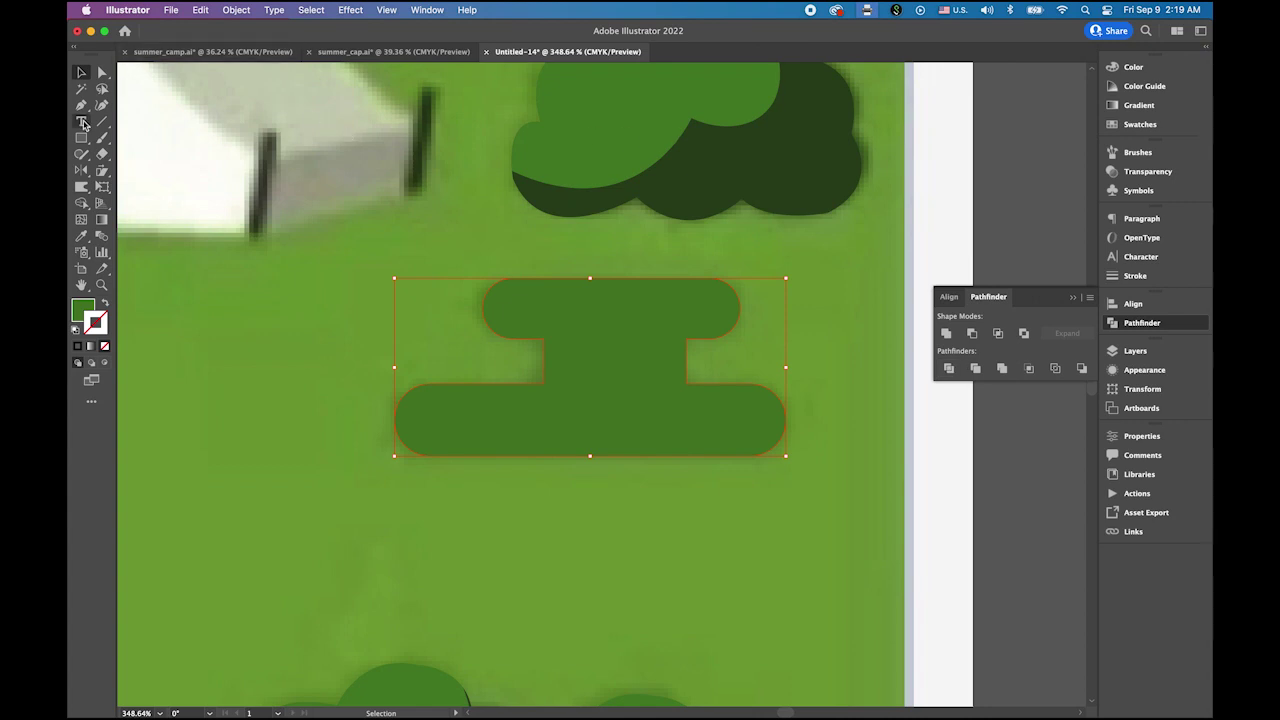
Fully round the four inner corners where the connecting block meets the upper and lower bars of the merged patch.
left_click(102, 74)
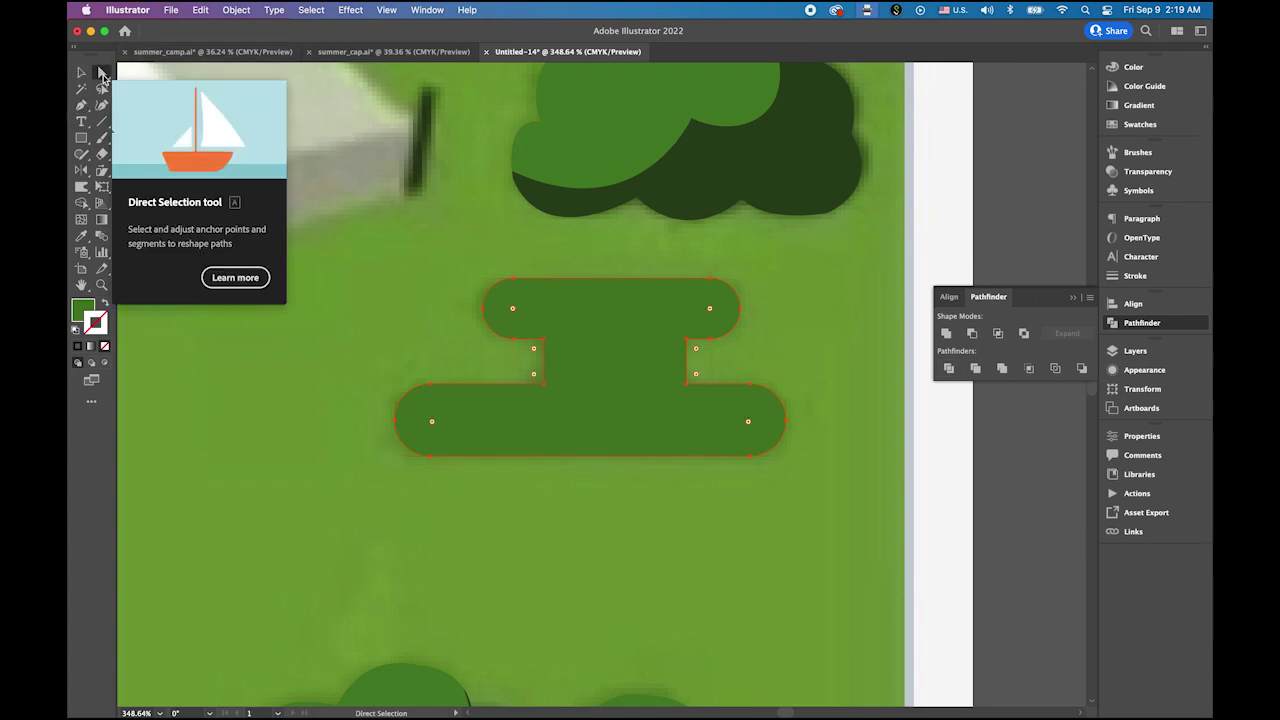
left_click(406, 324)
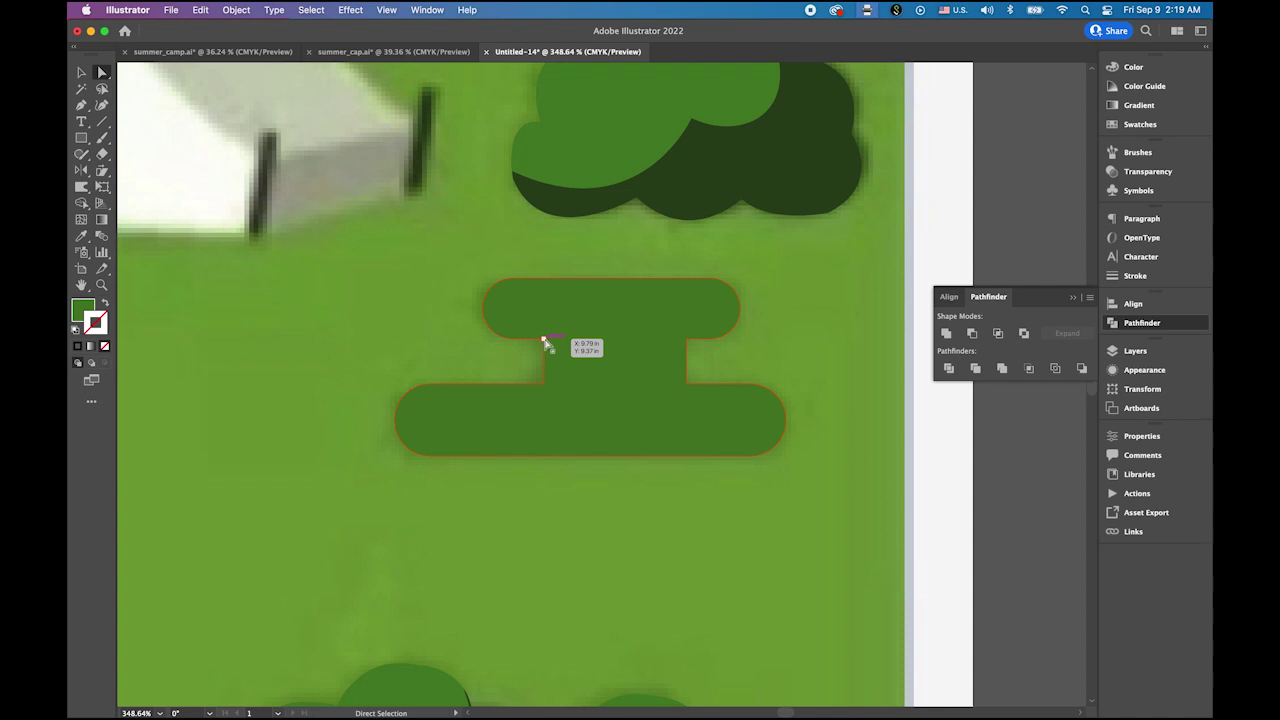
left_click(669, 413)
left_click(686, 339)
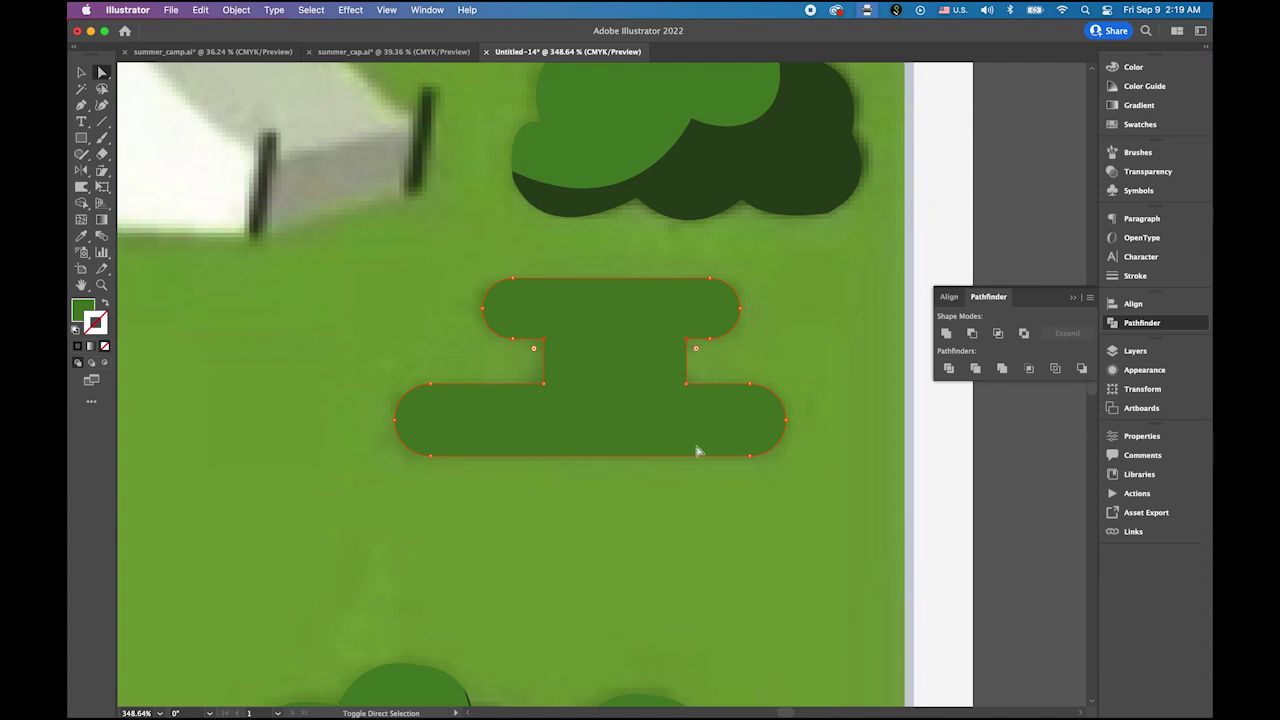
left_click(687, 385, "shift")
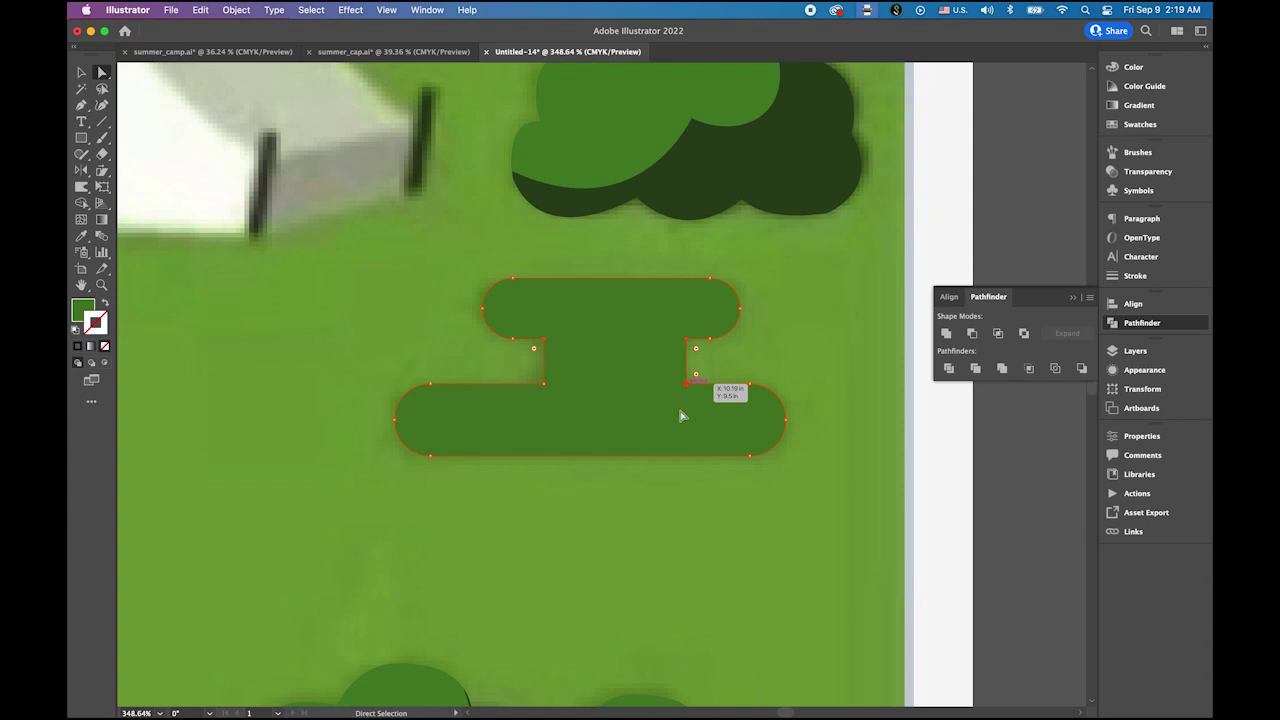
left_click(543, 383, "shift")
left_click_drag(536, 352, 471, 369)
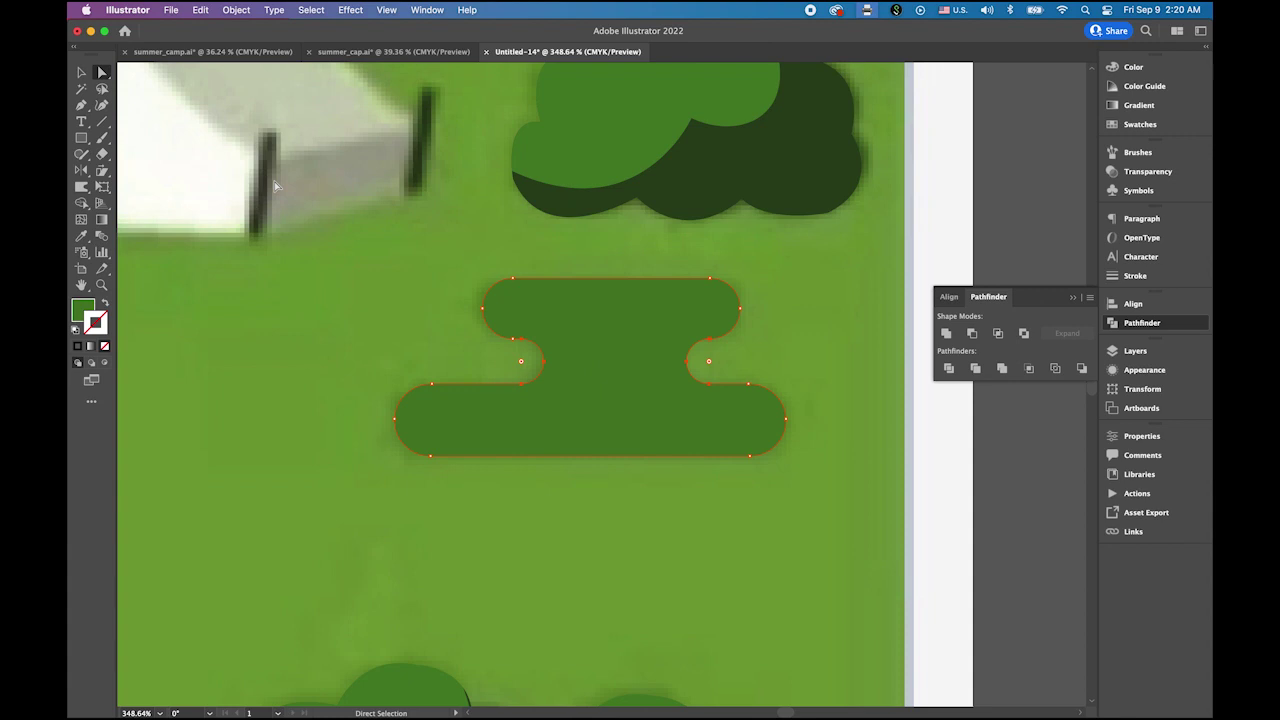
left_click(81, 72)
left_click(251, 306)
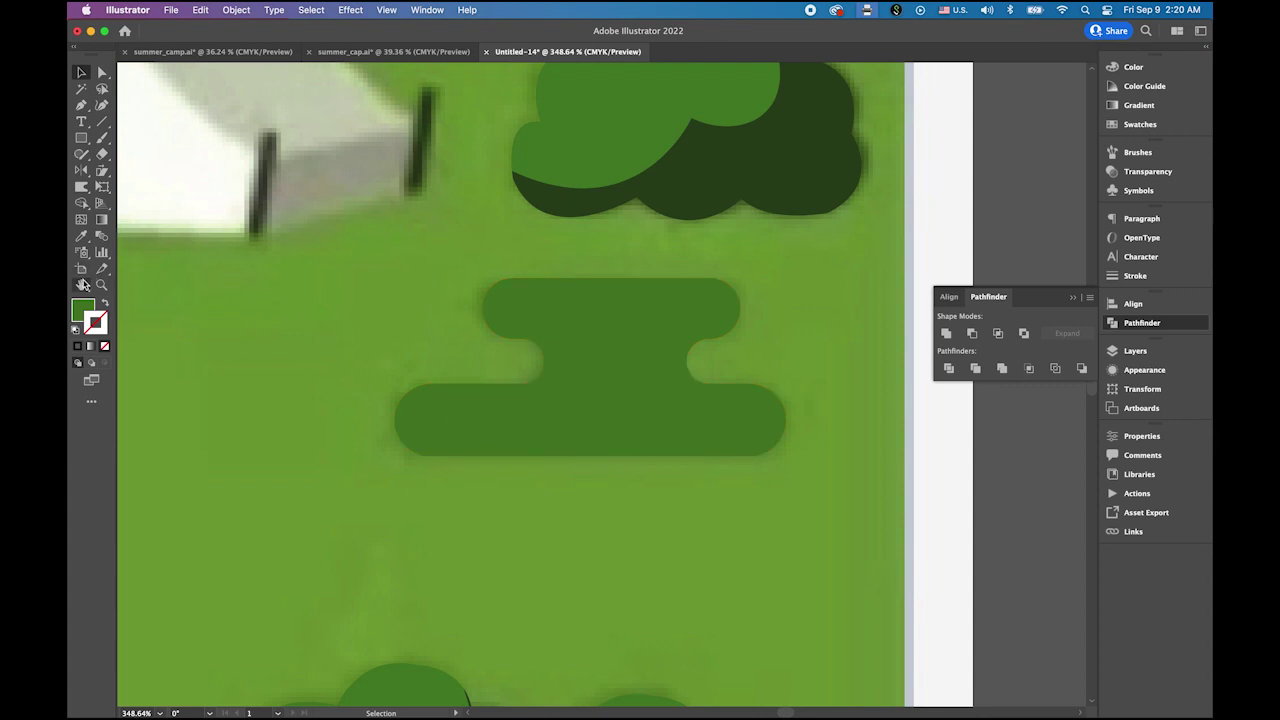
Review the whole poster by hiding the bushes layer and revealing the artwork layers one by one from dark_sky up to the bushes.
double_click(81, 285)
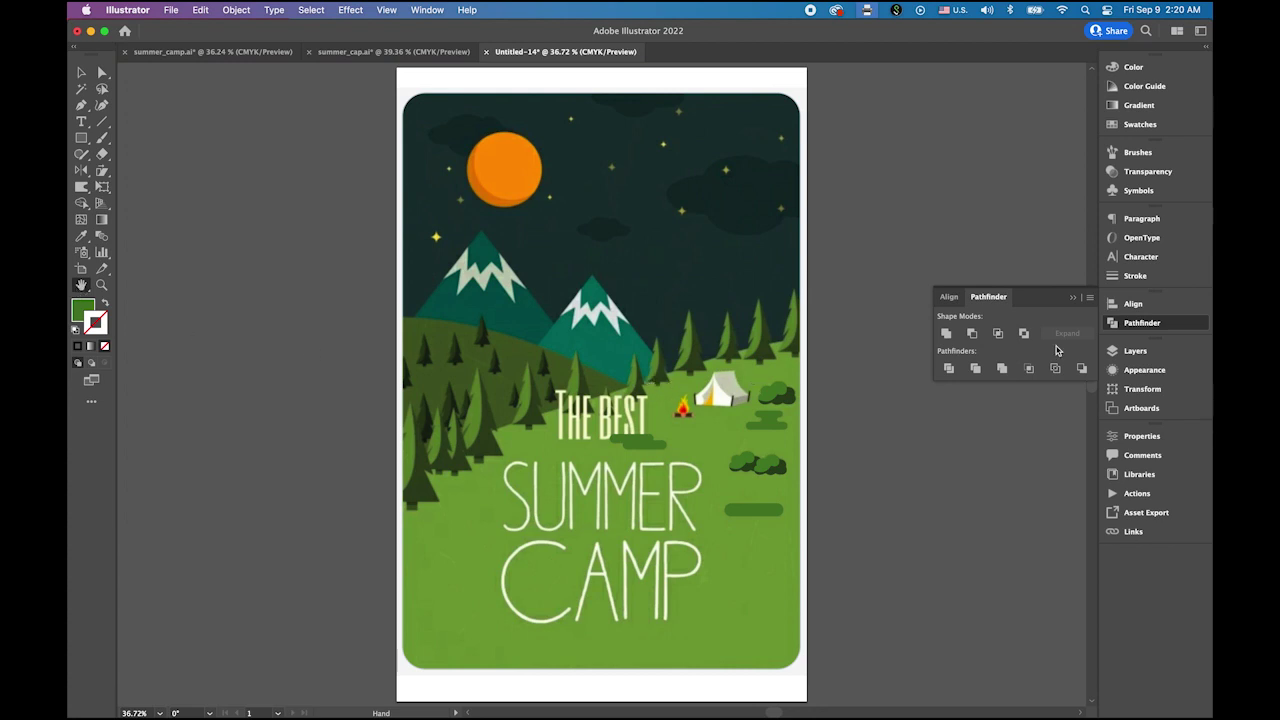
left_click(1135, 351)
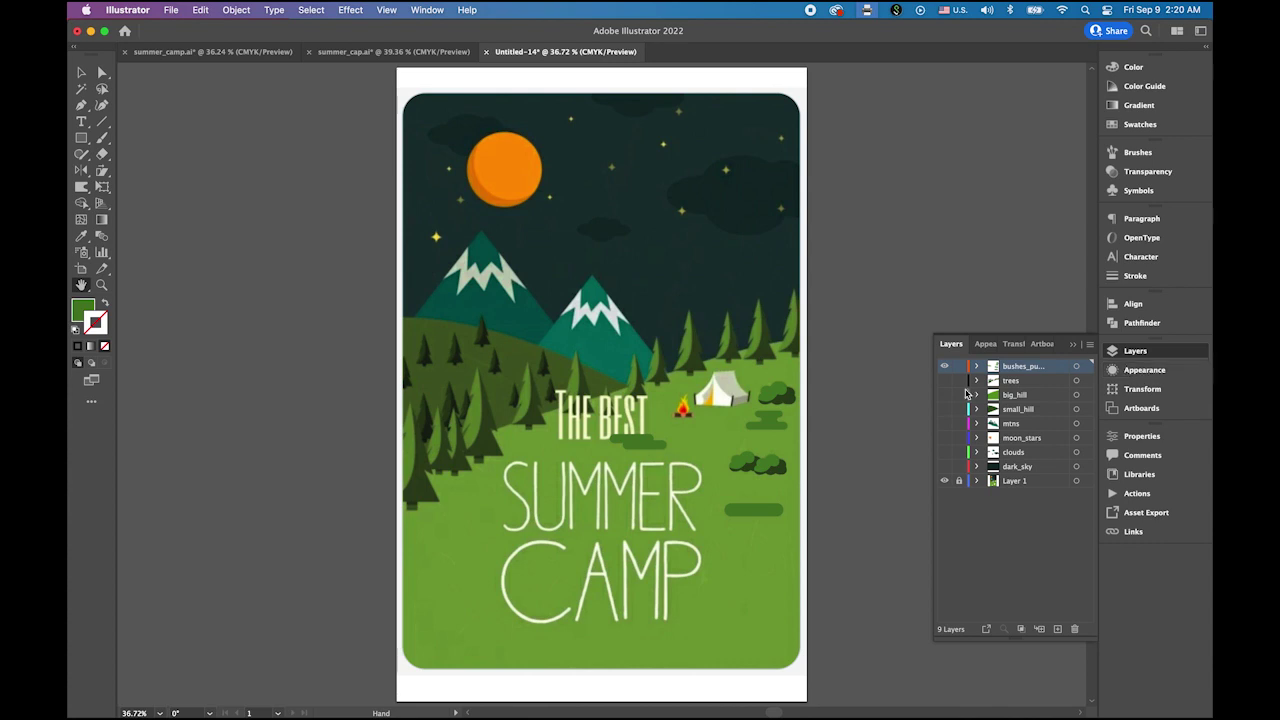
left_click(944, 367)
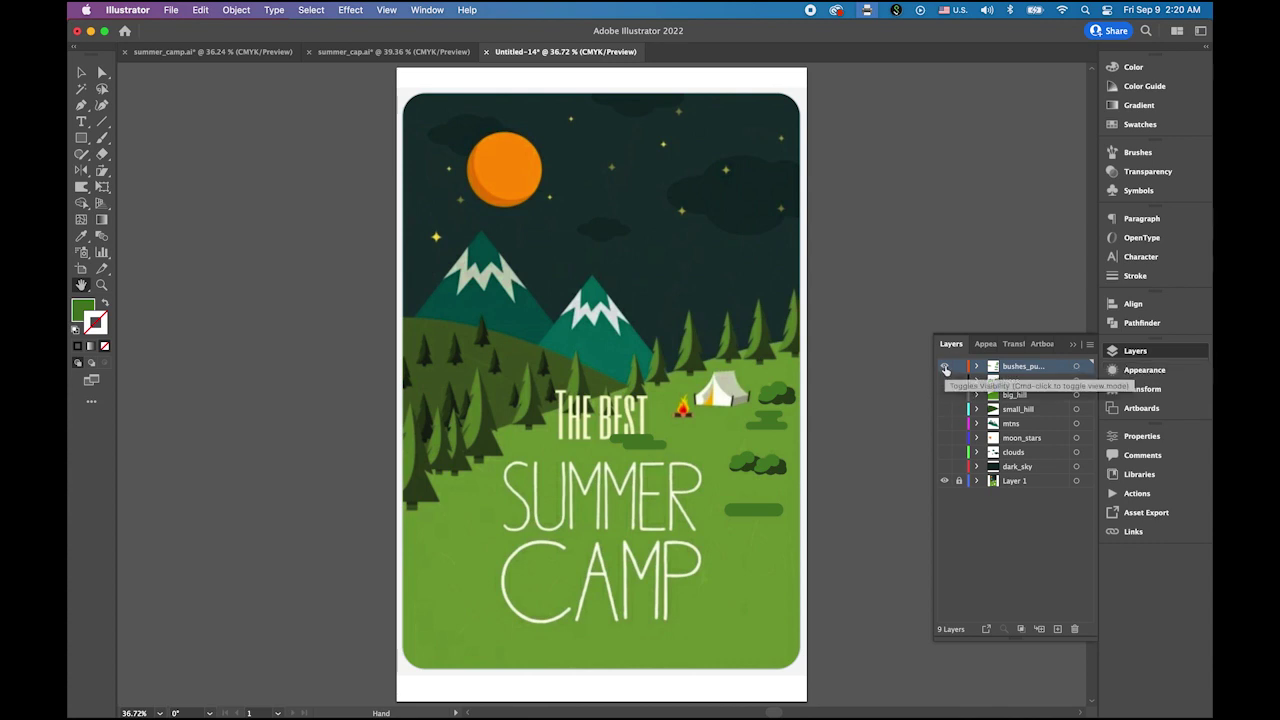
left_click(944, 466)
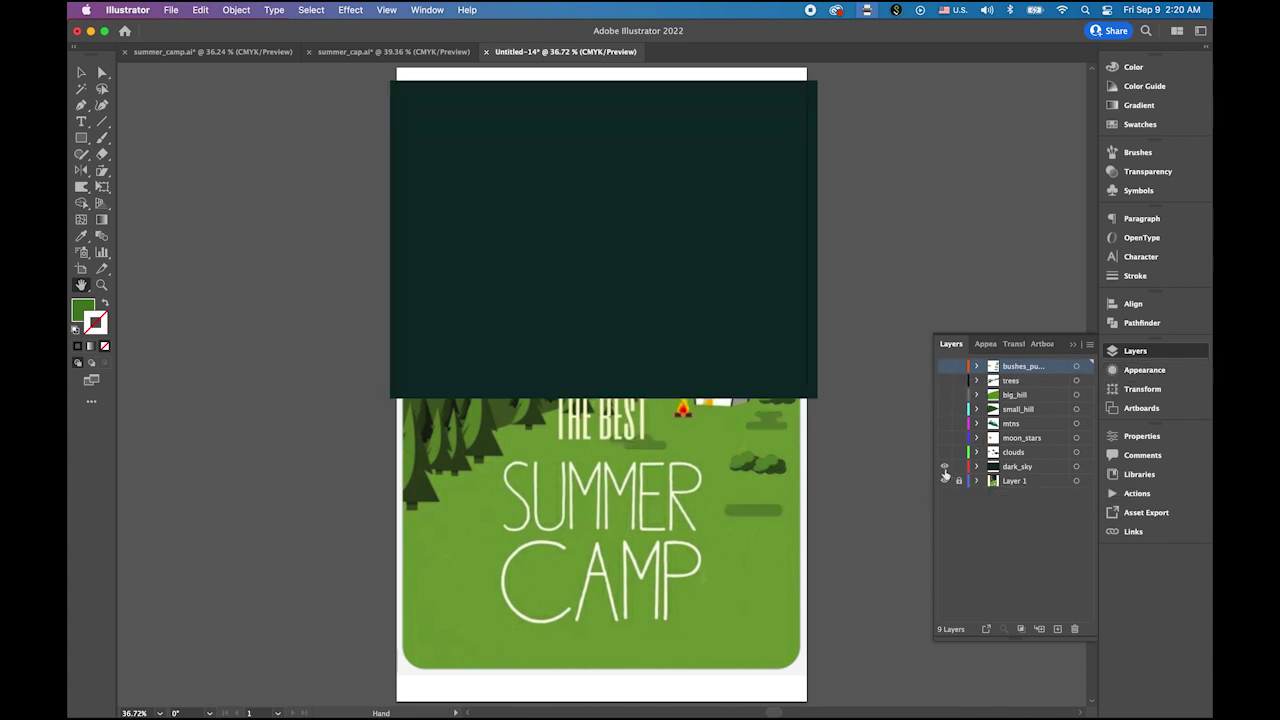
left_click(944, 452)
left_click(944, 438)
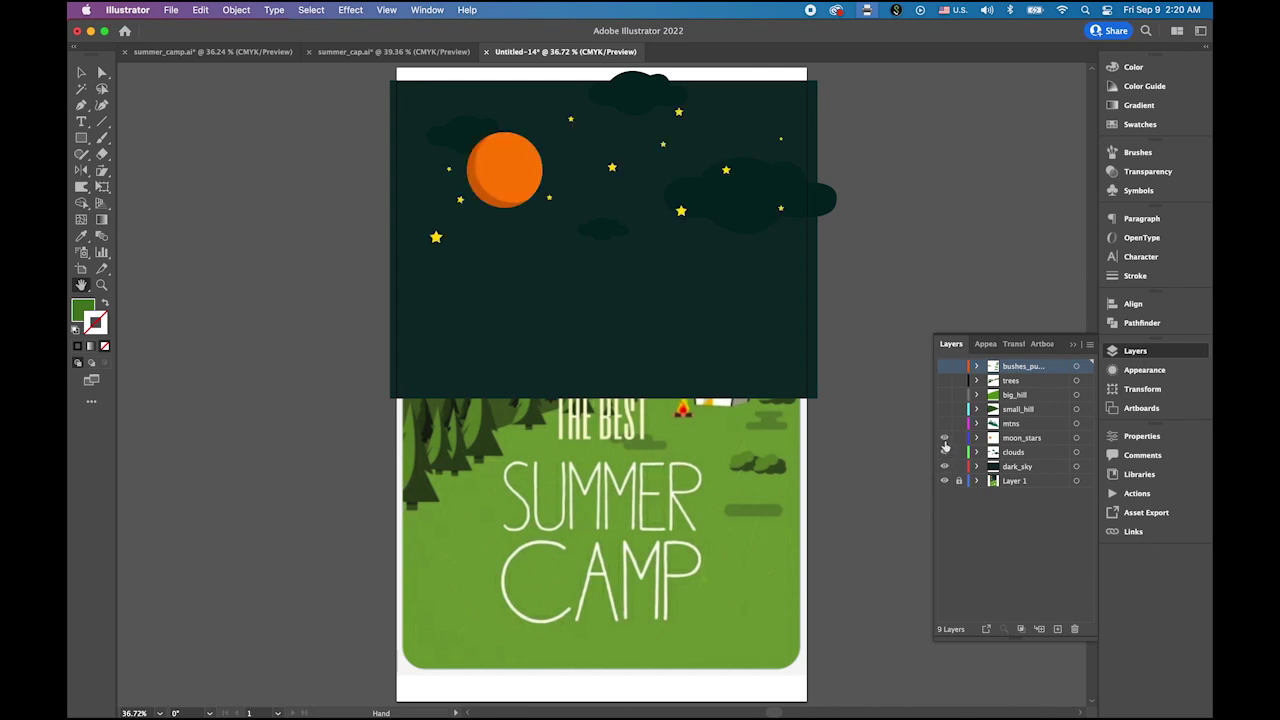
left_click(944, 423)
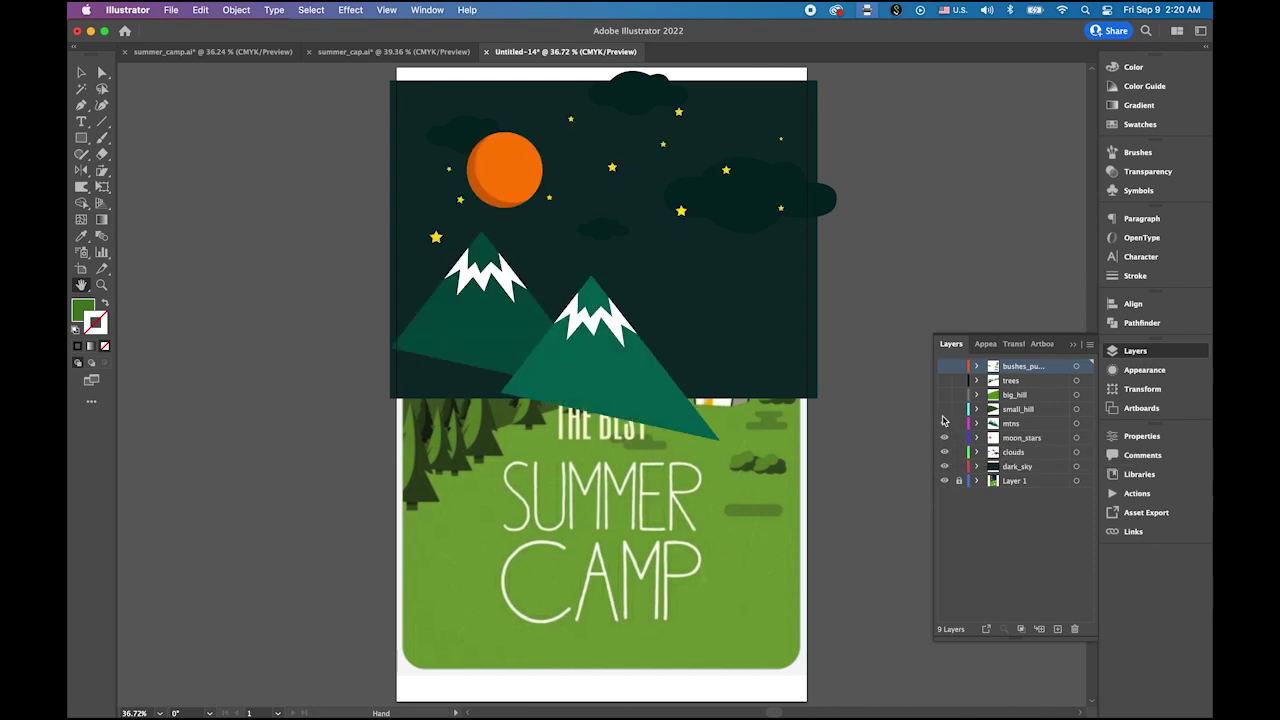
left_click(944, 409)
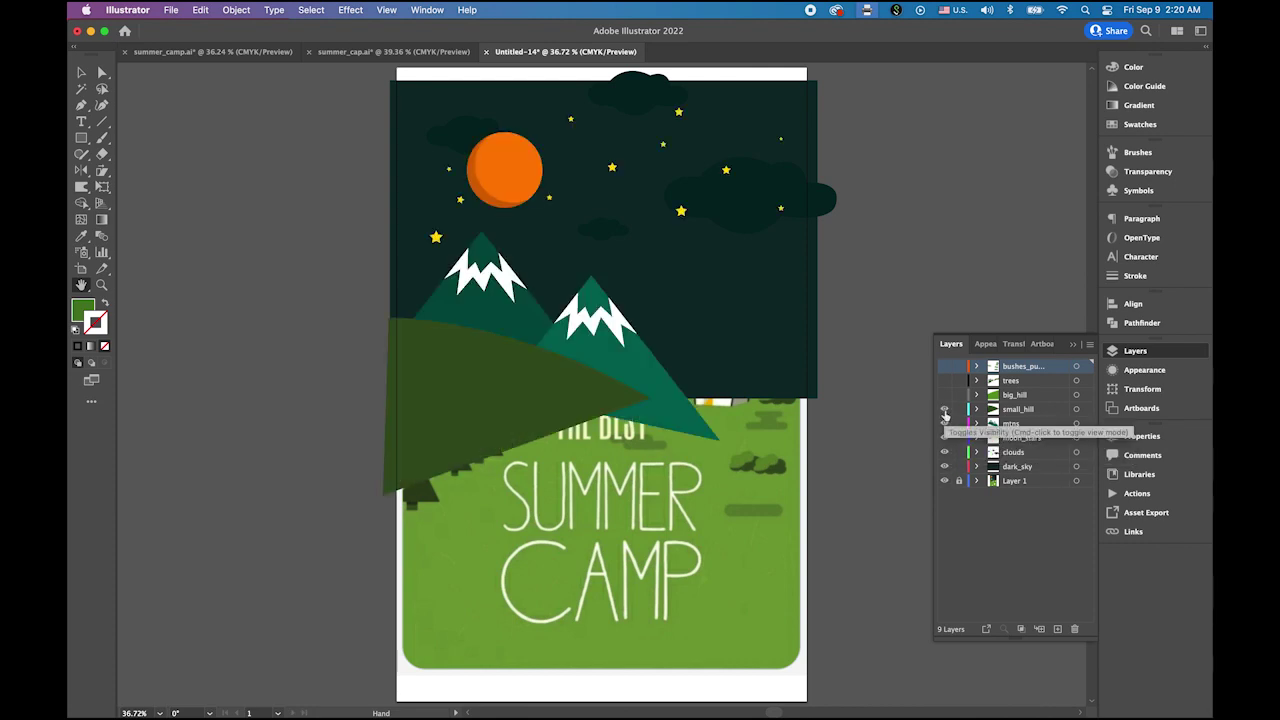
left_click(944, 394)
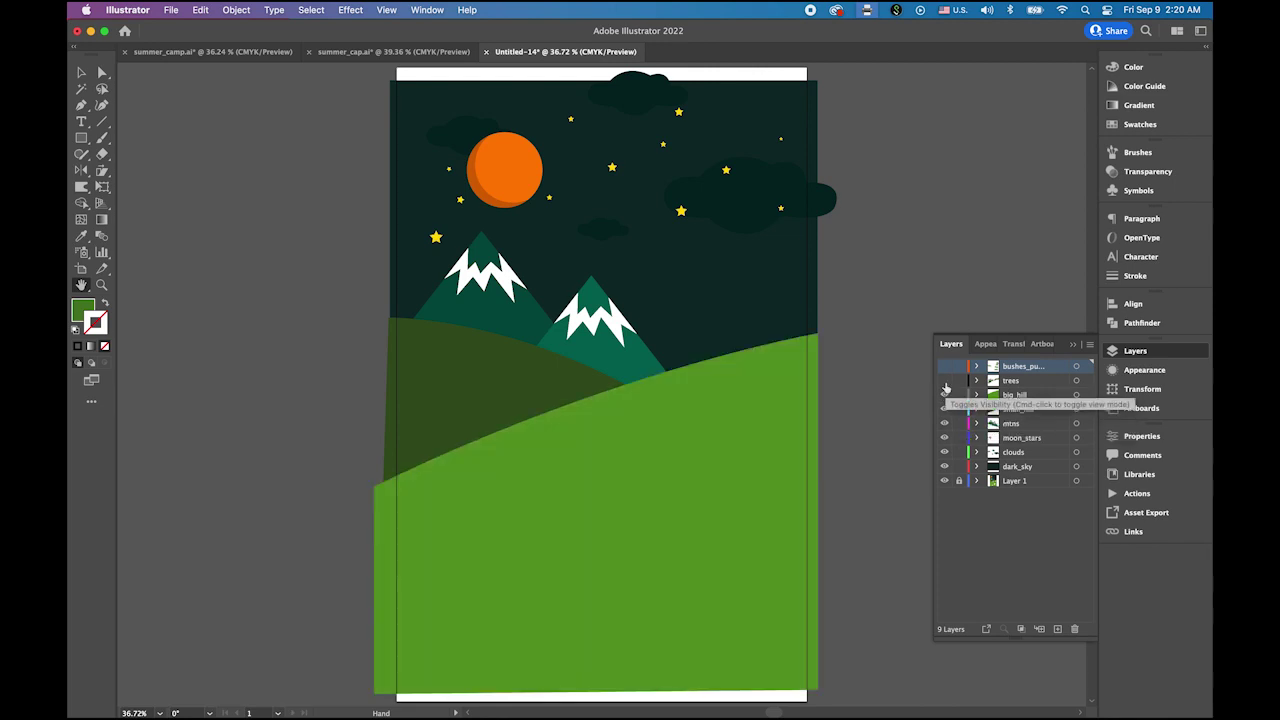
left_click(944, 380)
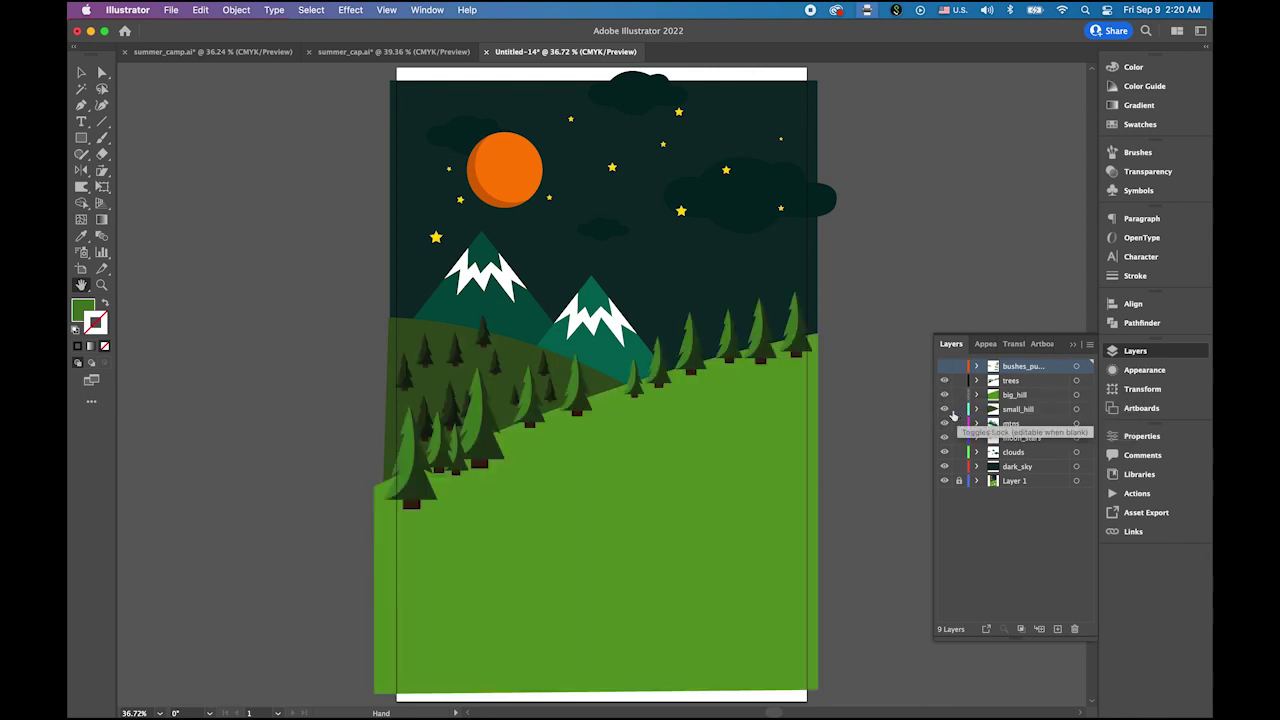
left_click(944, 366)
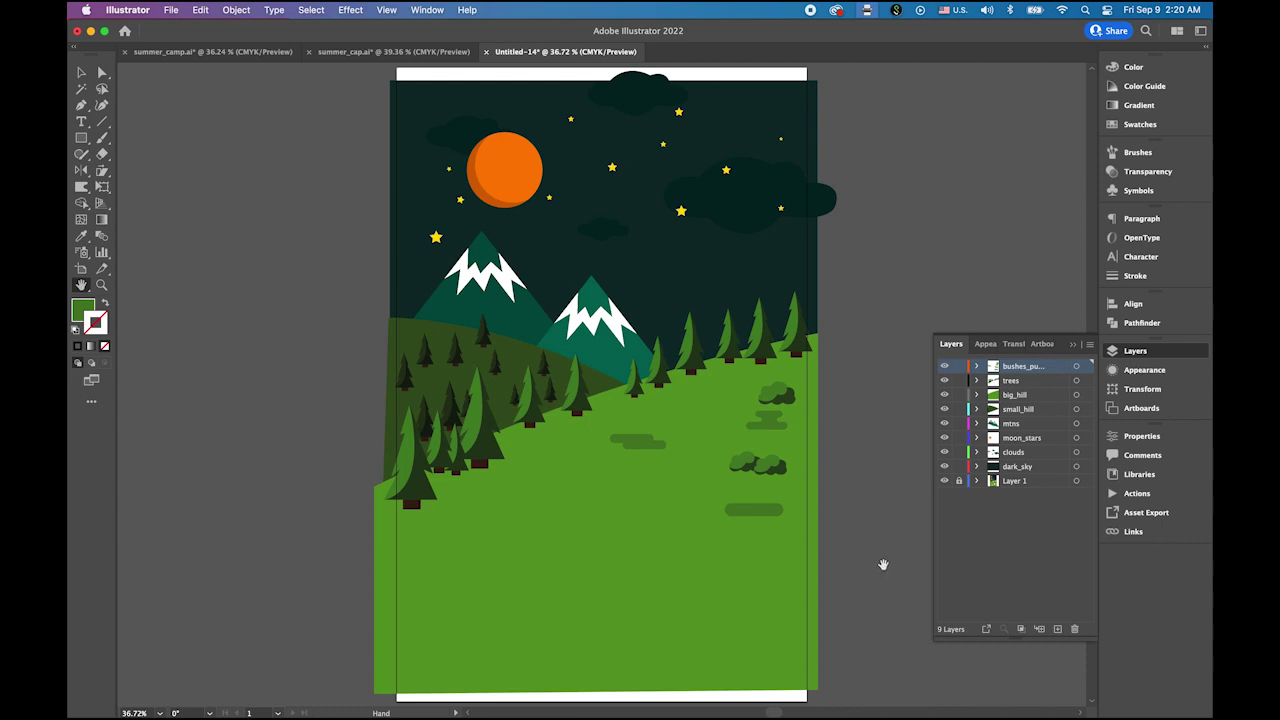
Hide every artwork layer above the reference image and add a new top layer named tent_fire.
left_click_drag(944, 366, 946, 467)
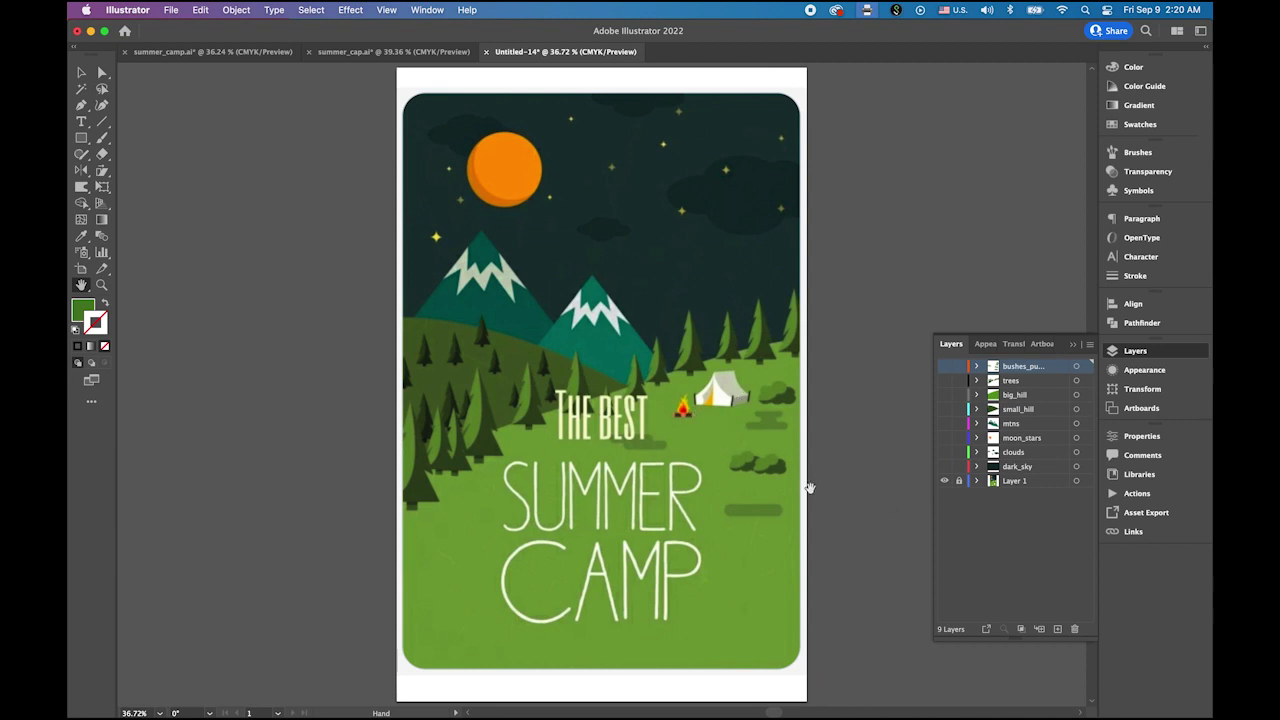
left_click_drag(660, 340, 518, 372)
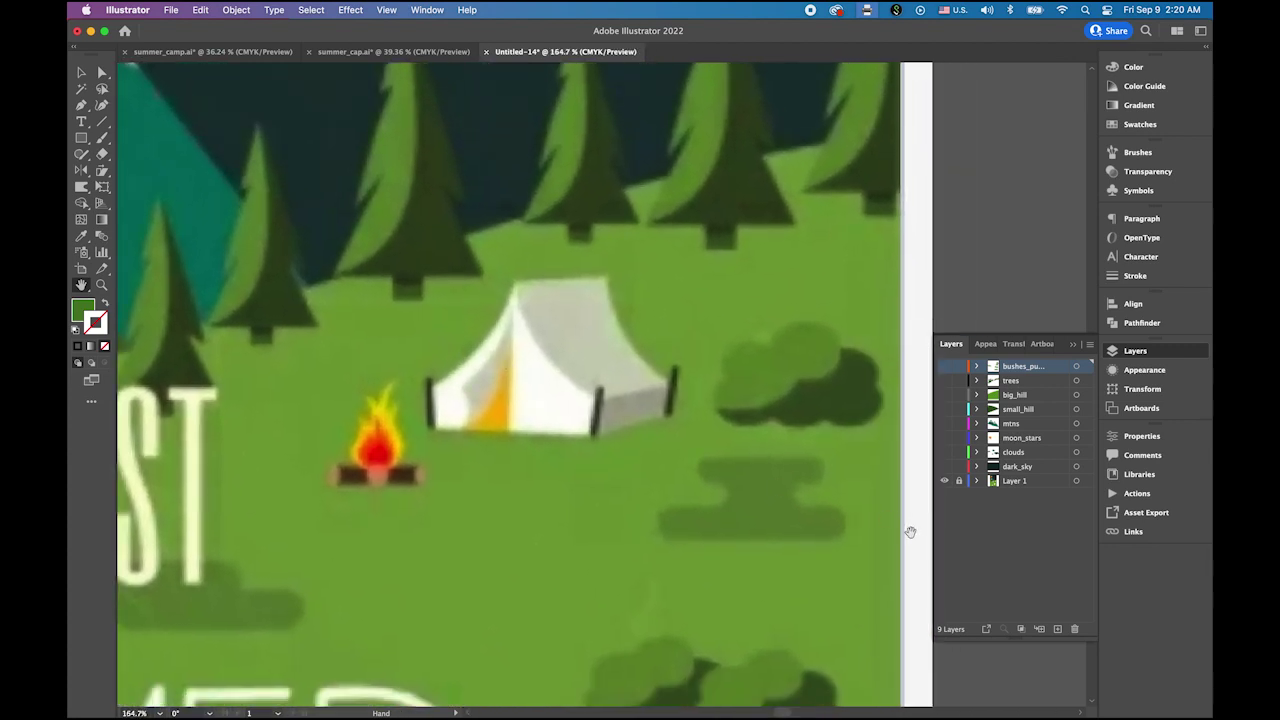
left_click(1058, 630)
double_click(1018, 367)
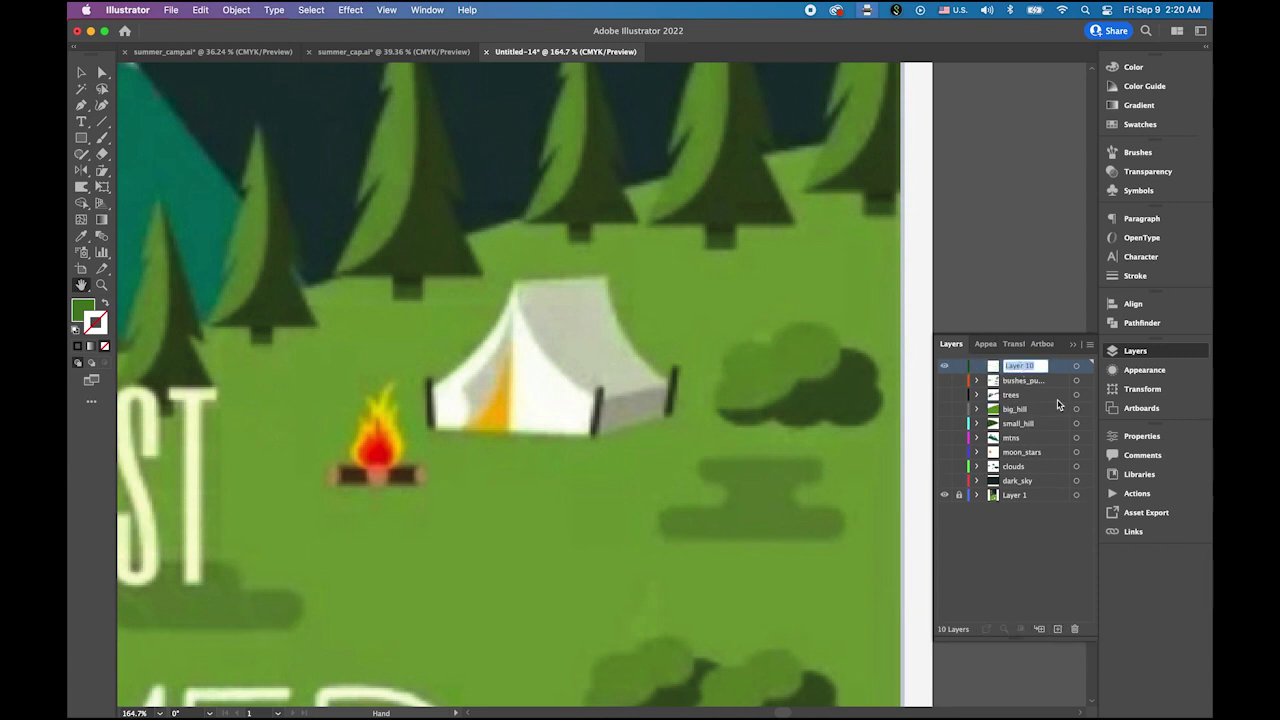
type("tent_fire")
Trace the tent's roof panel with the Pen tool as a closed, unfilled path with a black stroke, curving both sloping sides.
left_click(81, 72)
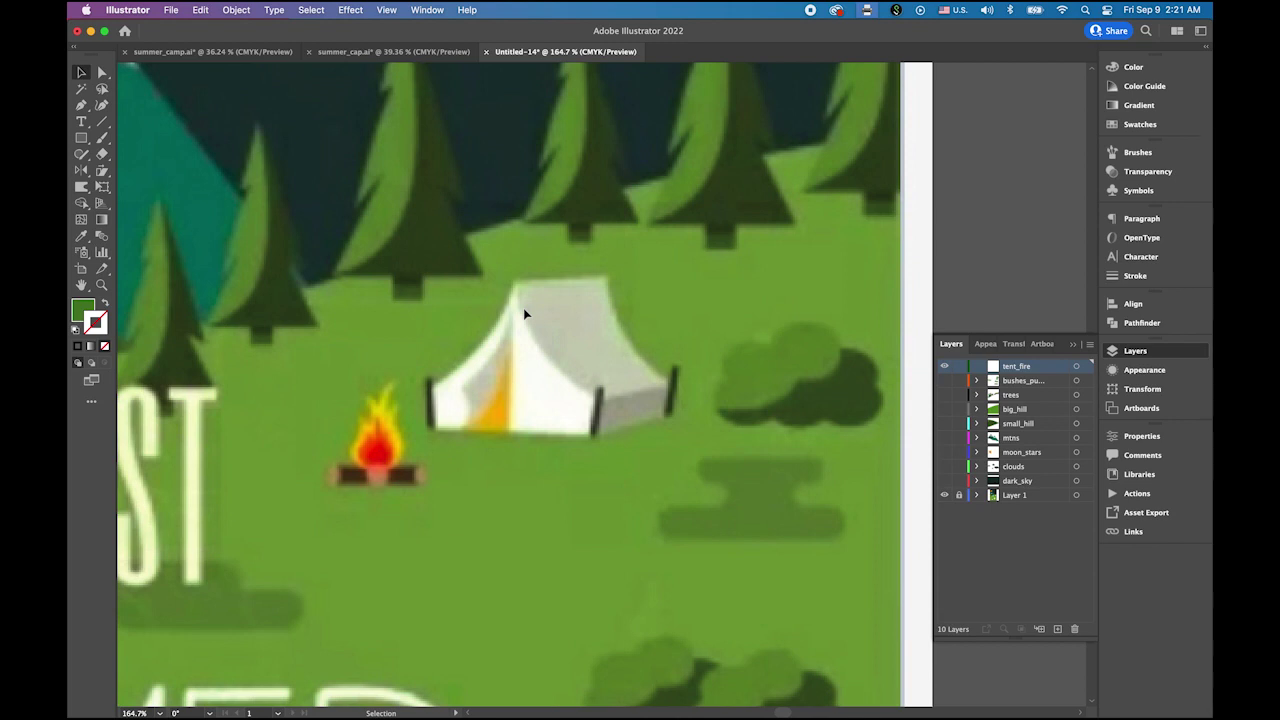
left_click(84, 105)
left_click(76, 331)
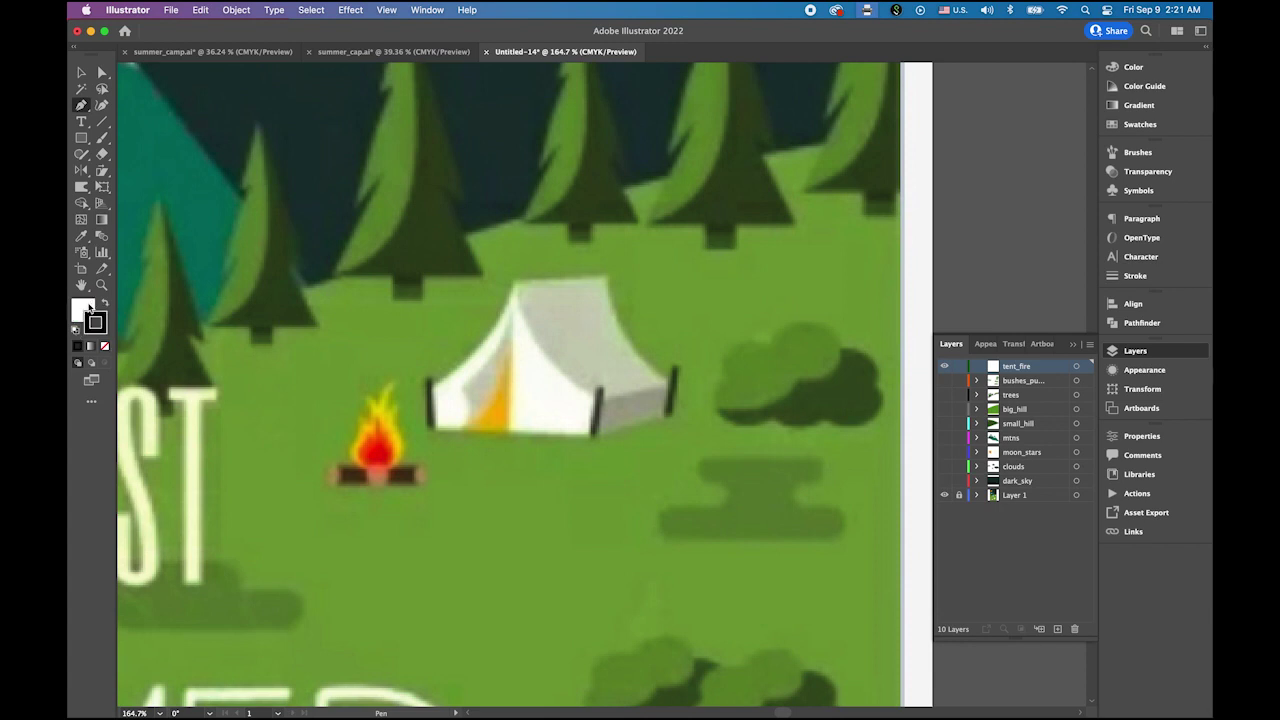
left_click(88, 308)
left_click(104, 346)
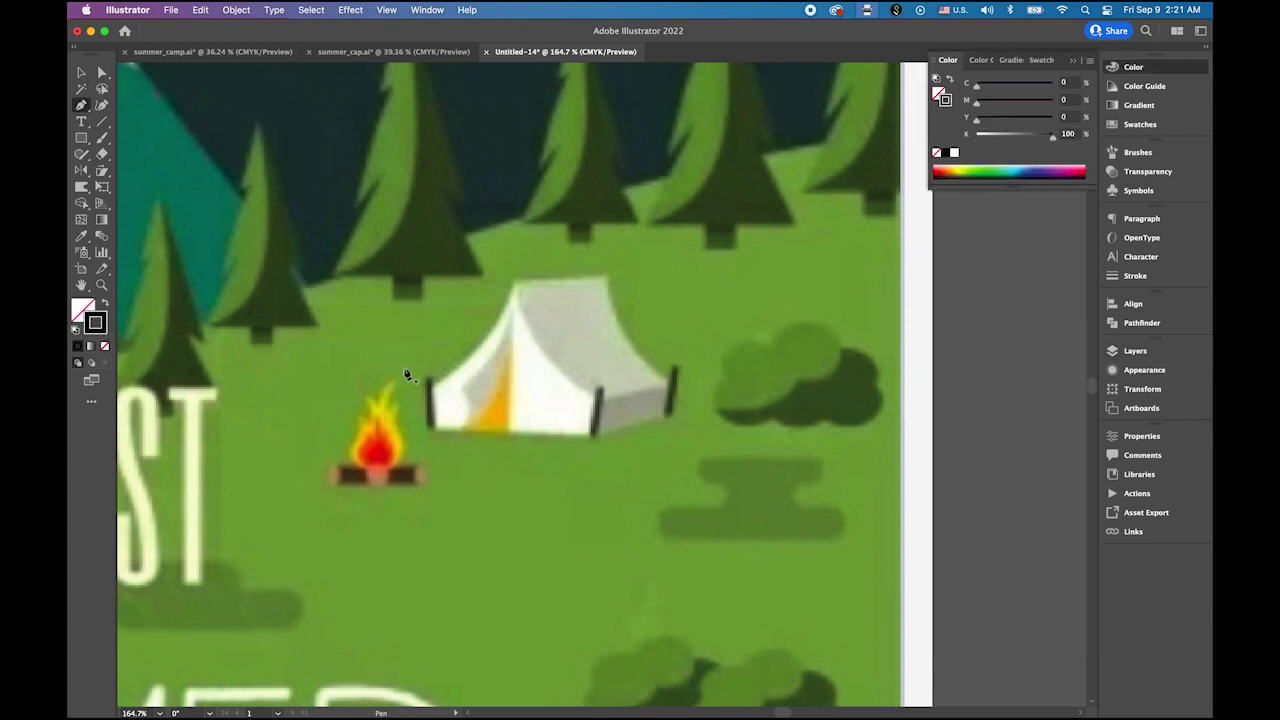
mouse_move(512, 308)
left_mouse_down()
mouse_move(611, 340)
mouse_move(517, 326)
left_mouse_up()
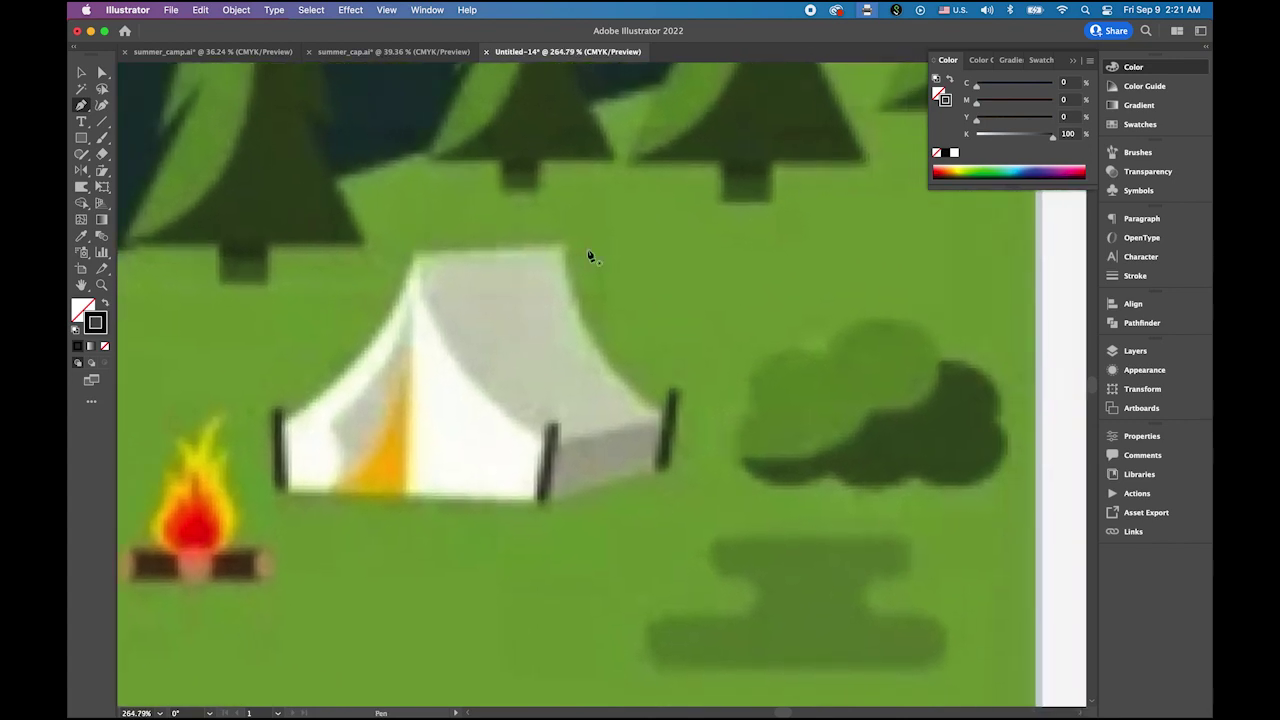
left_click(414, 252)
left_click(565, 246)
left_click_drag(667, 406, 779, 488)
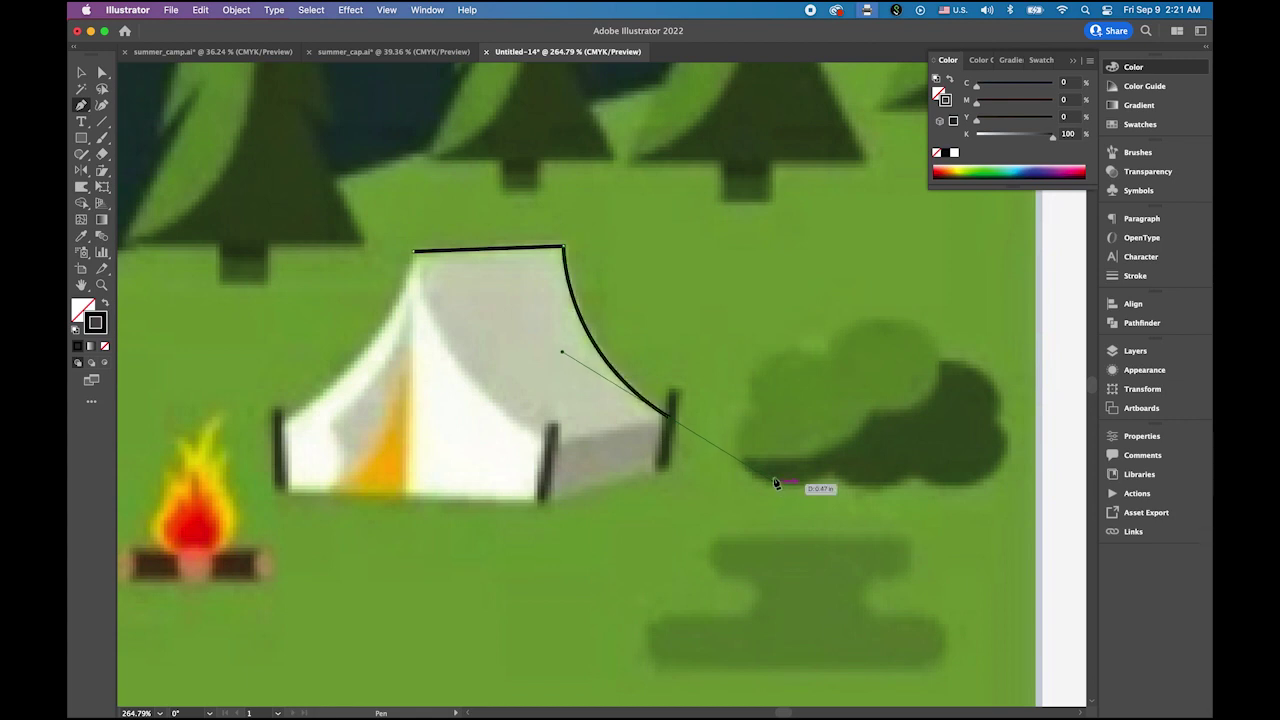
left_click(671, 420)
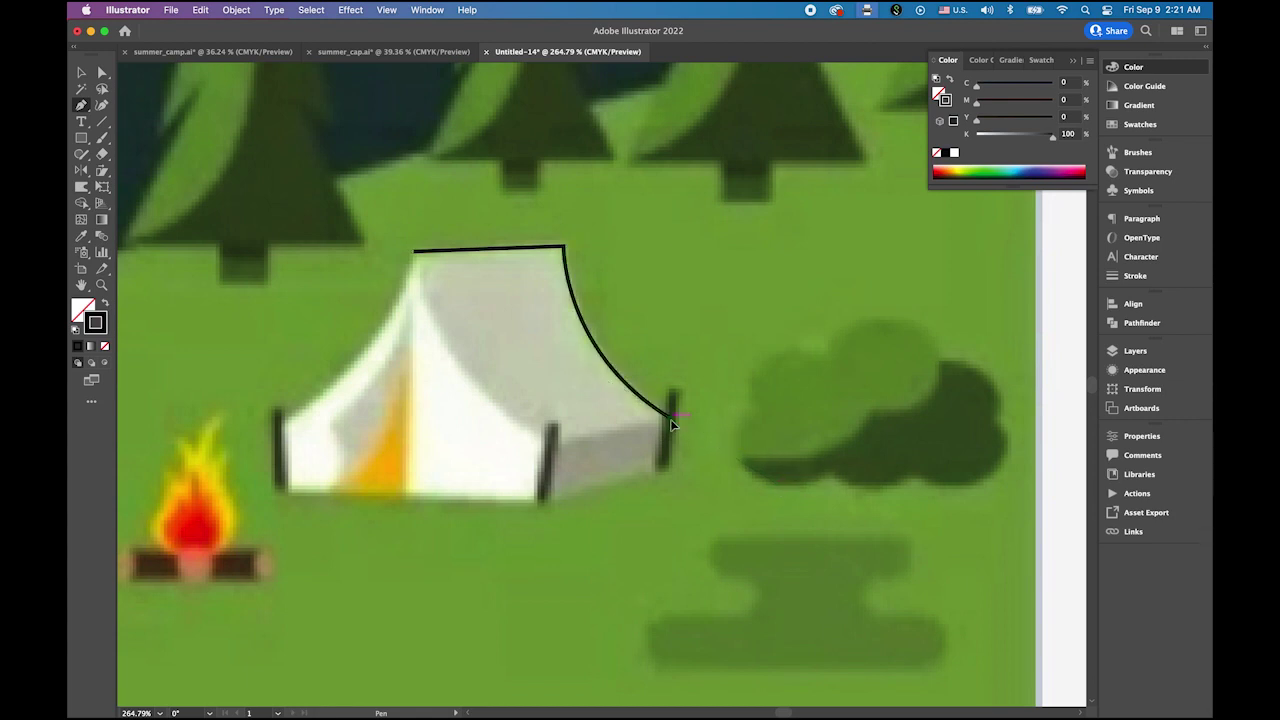
left_click(552, 441)
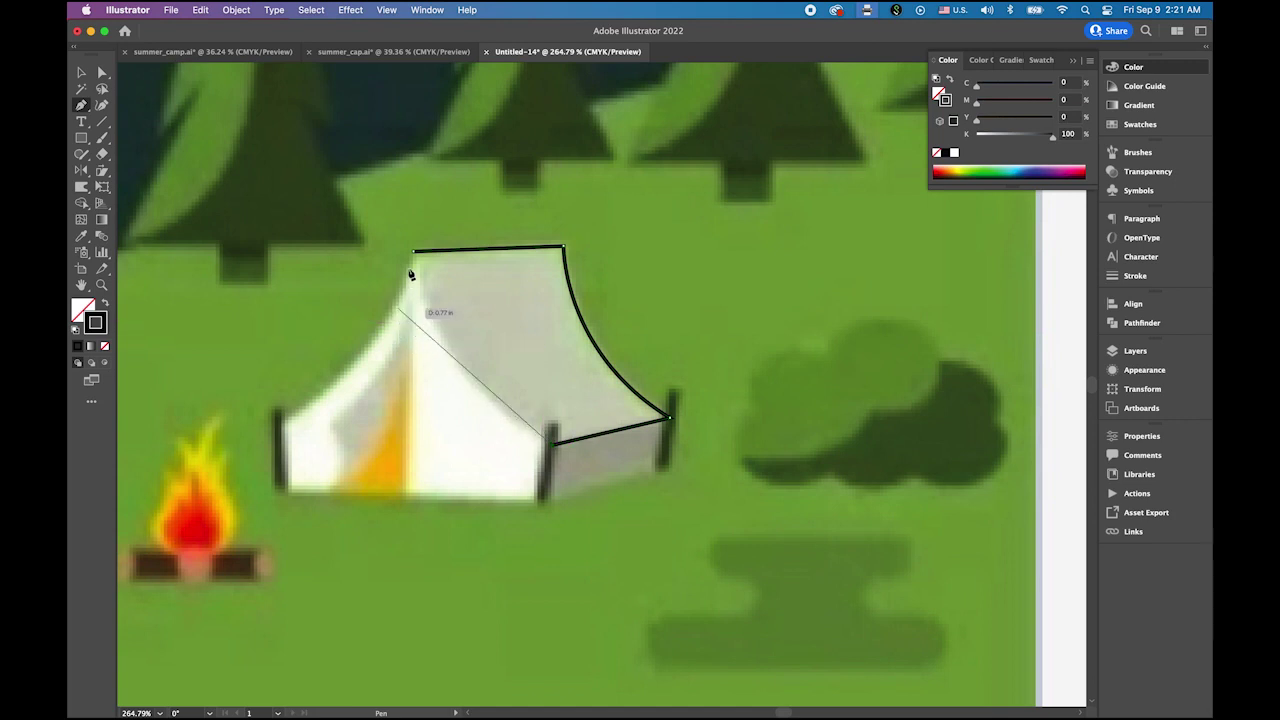
left_click_drag(413, 256, 399, 129)
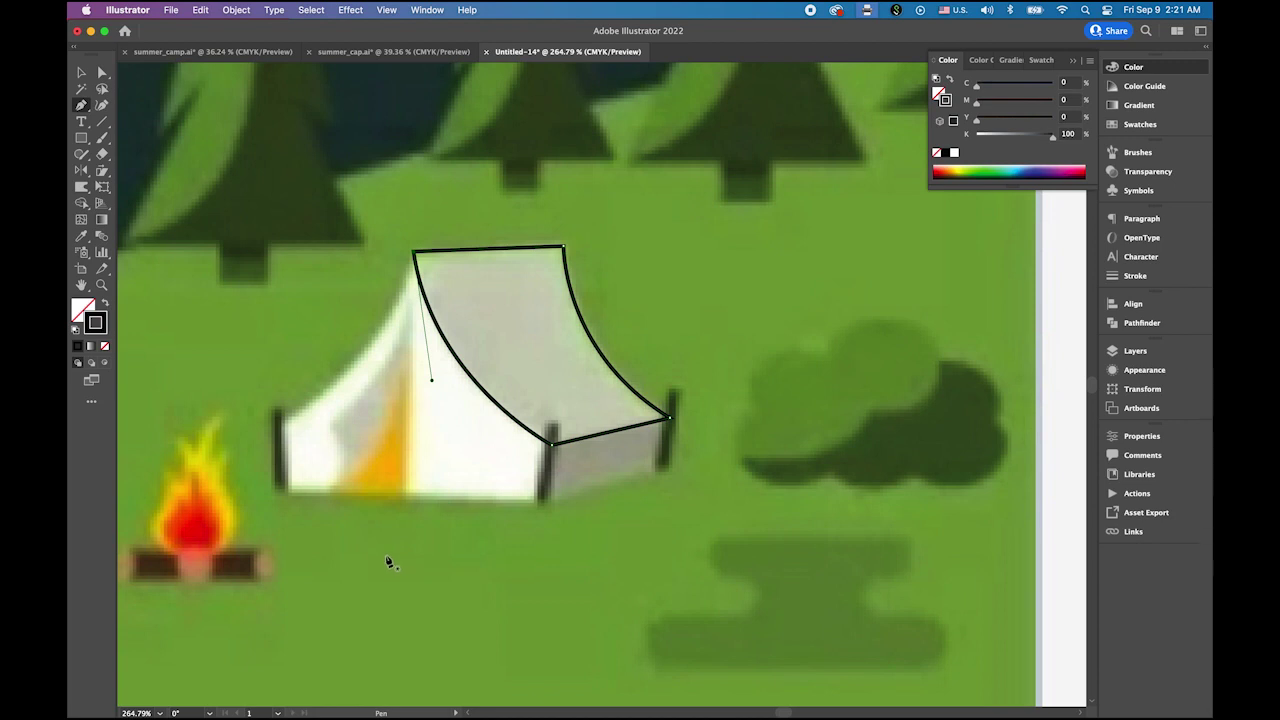
left_click(81, 72)
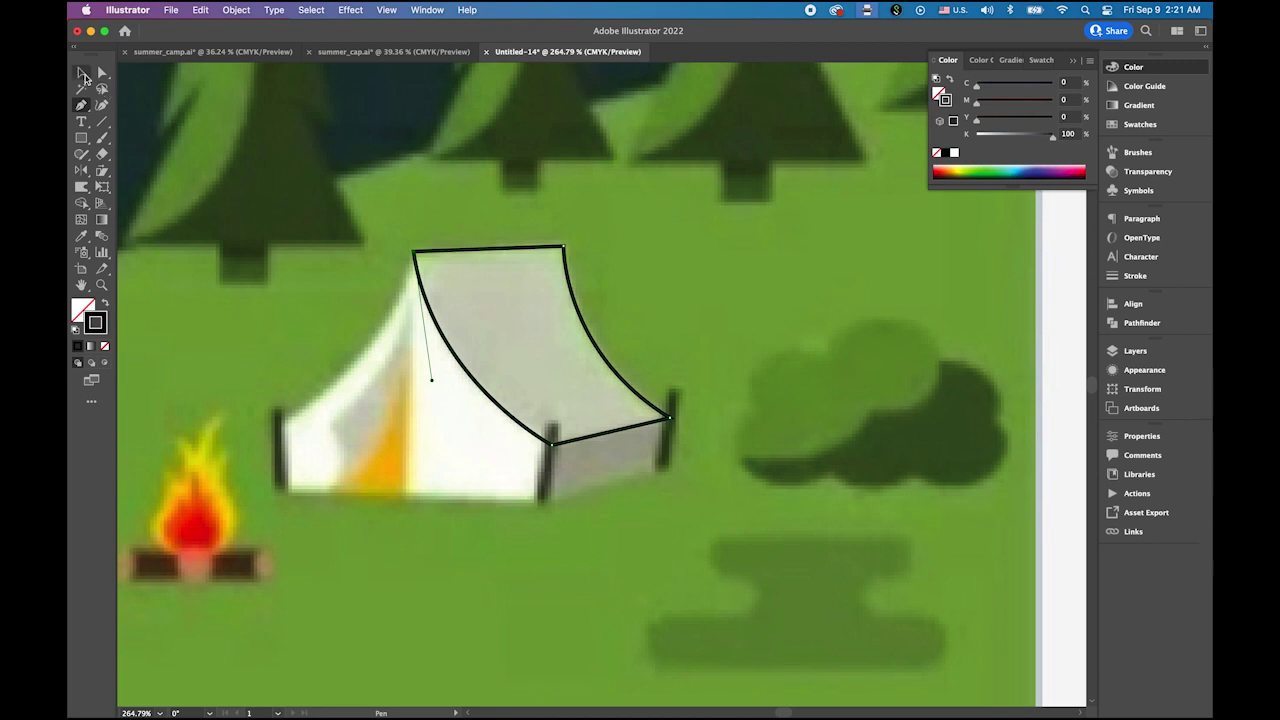
left_click(225, 182)
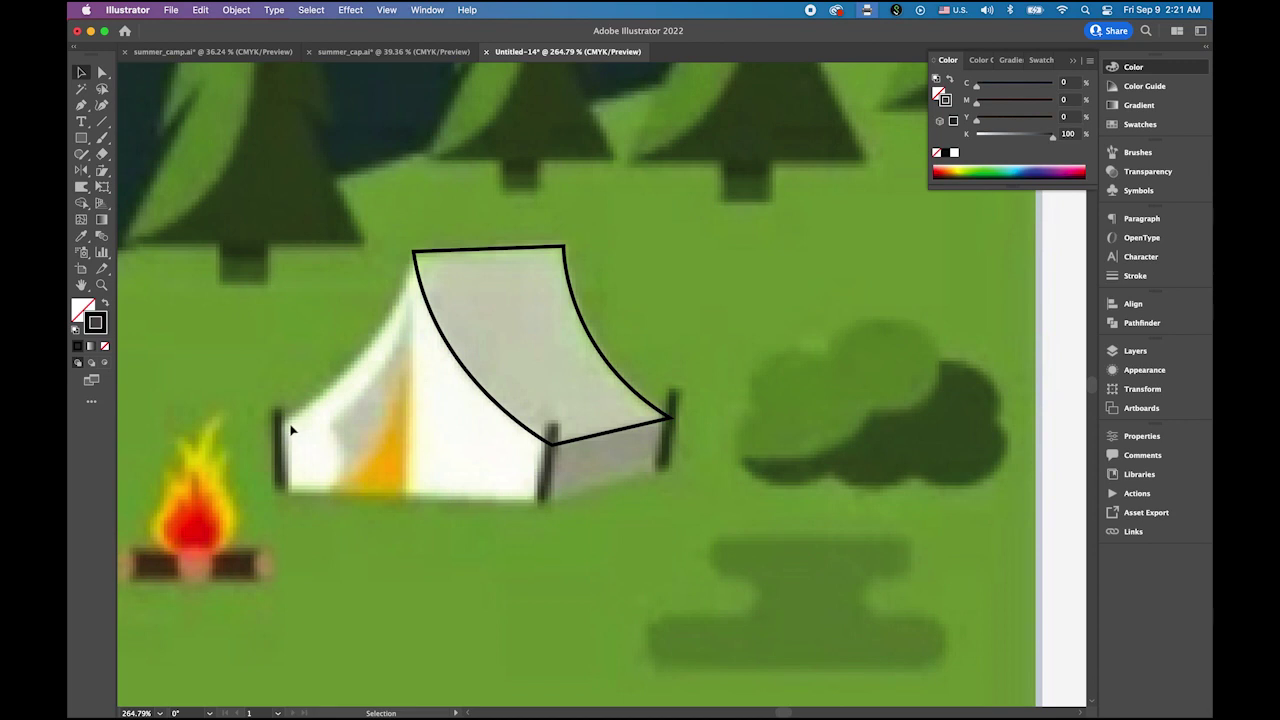
Set the roof outline's stroke weight to 0.25 pt.
left_click(504, 249)
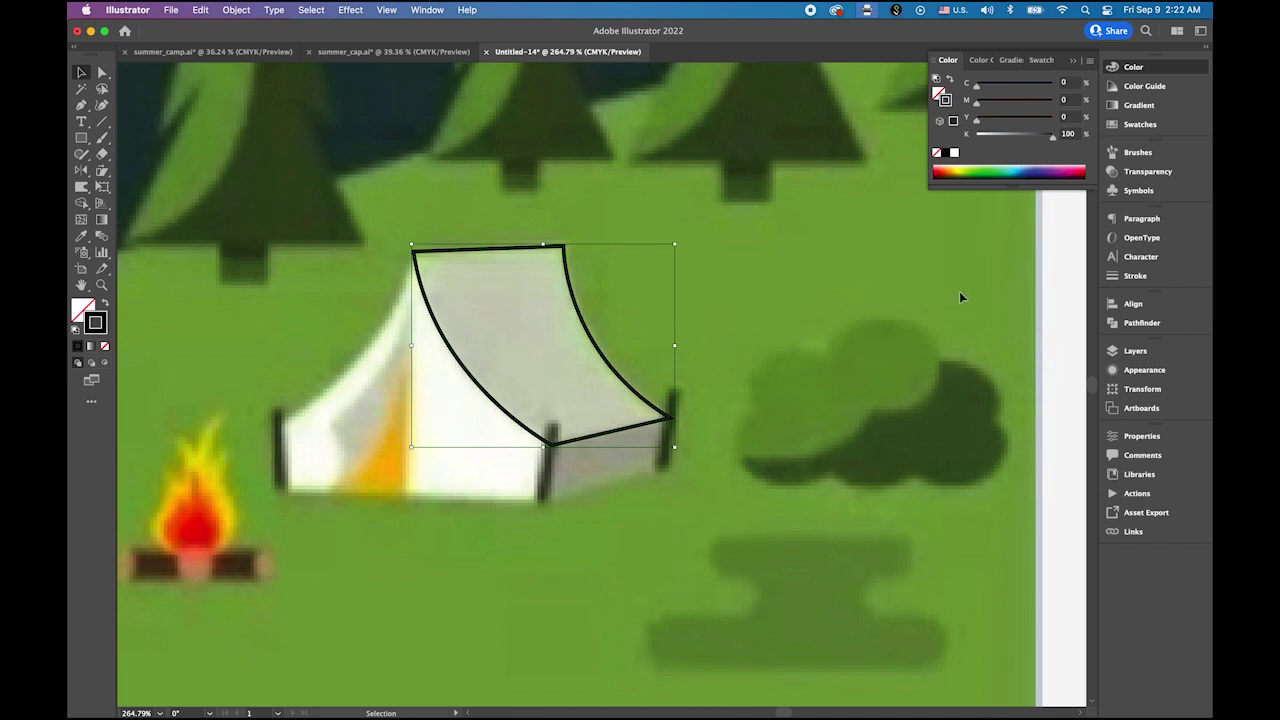
left_click(427, 10)
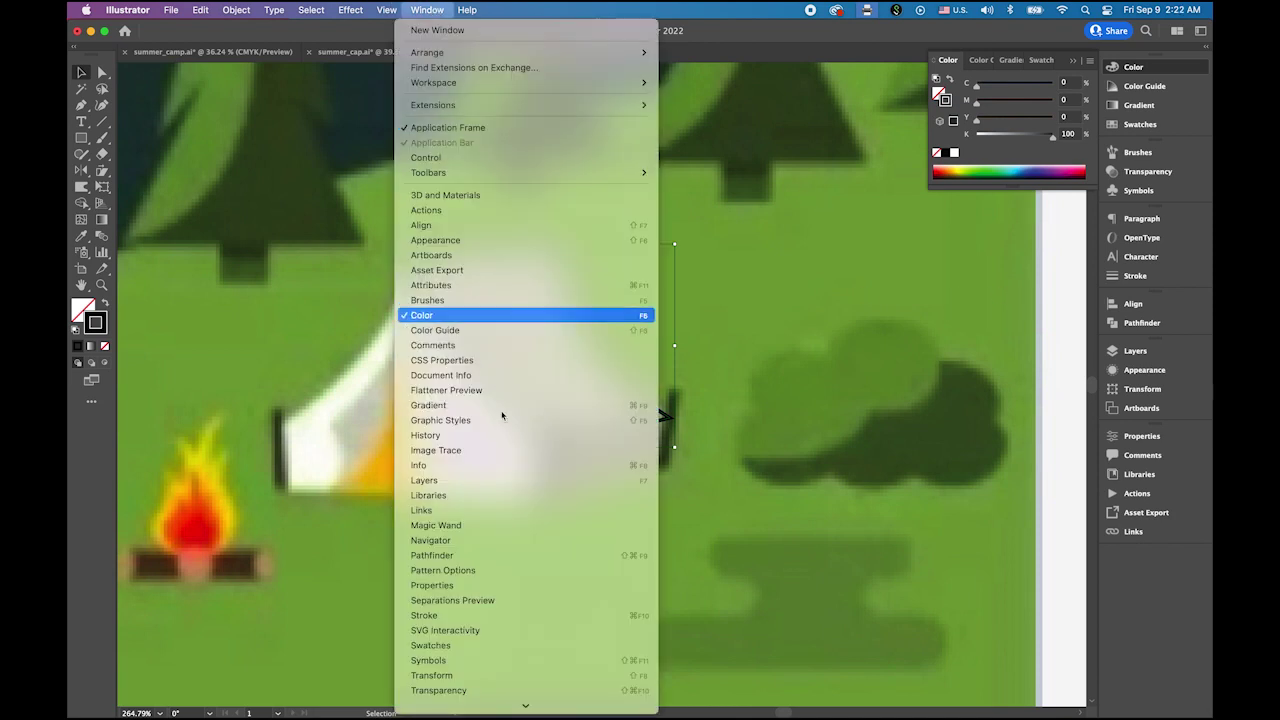
left_click(523, 614)
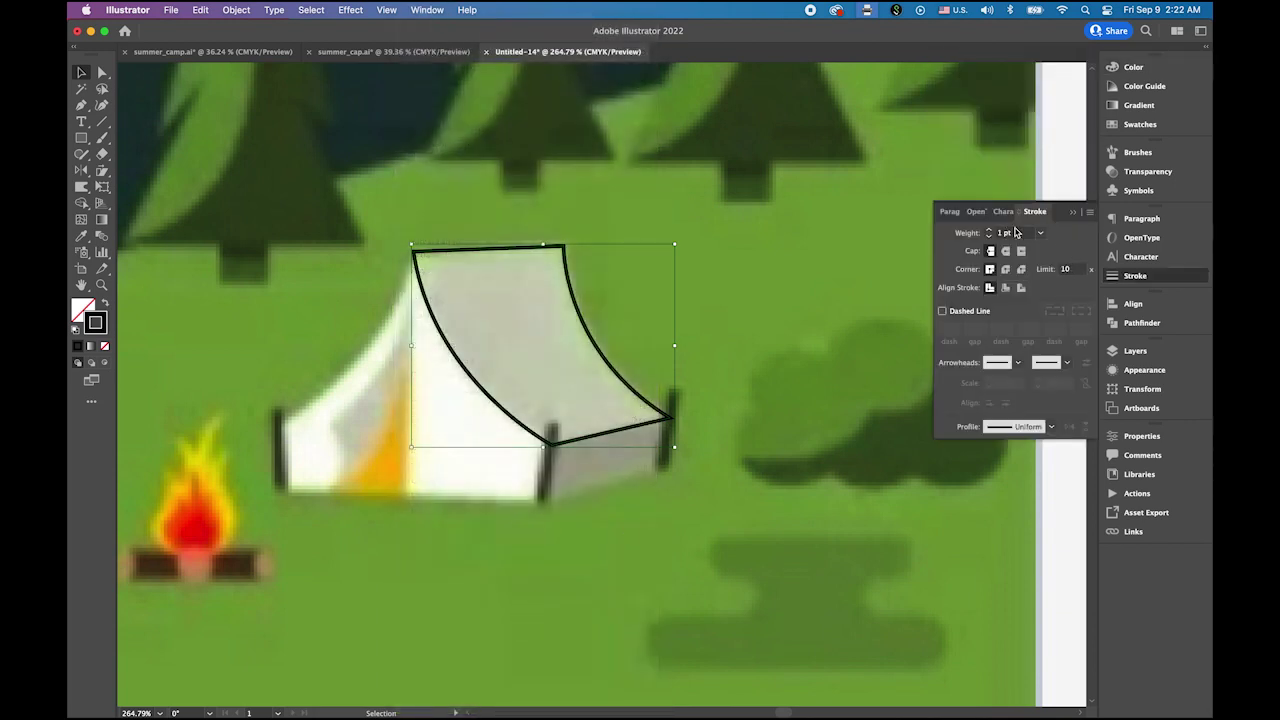
left_click(1043, 234)
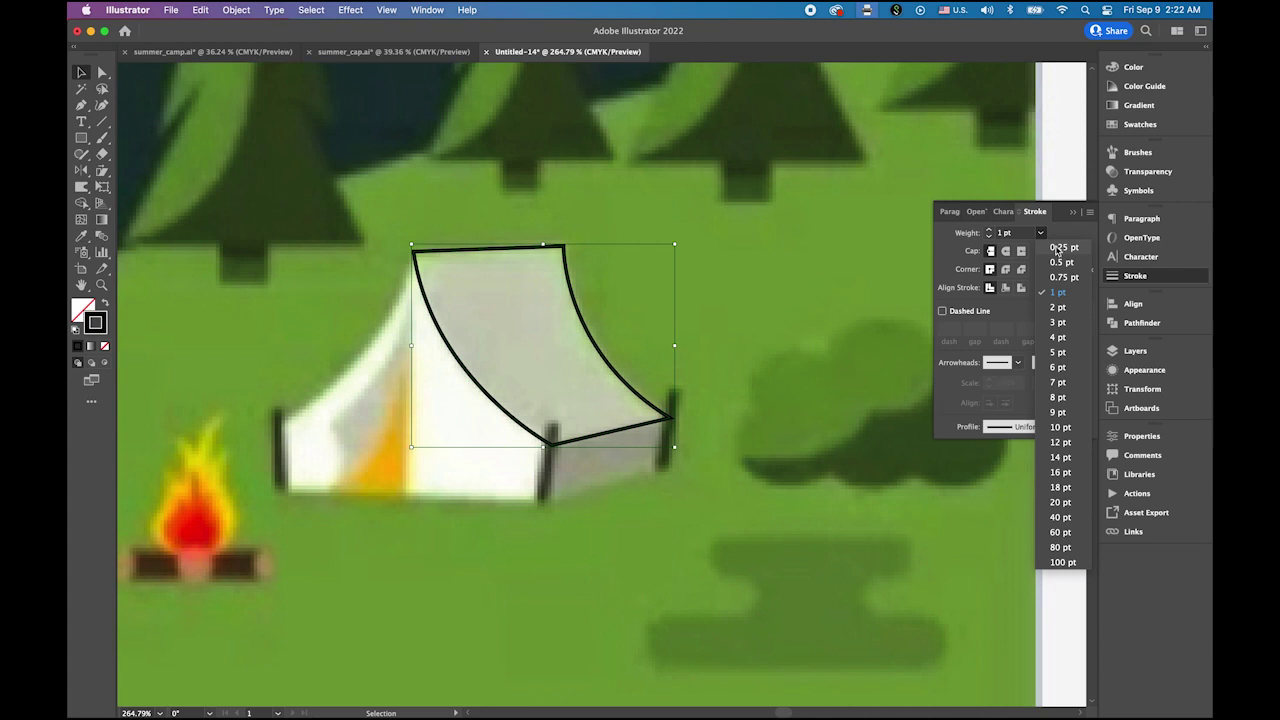
left_click(1057, 247)
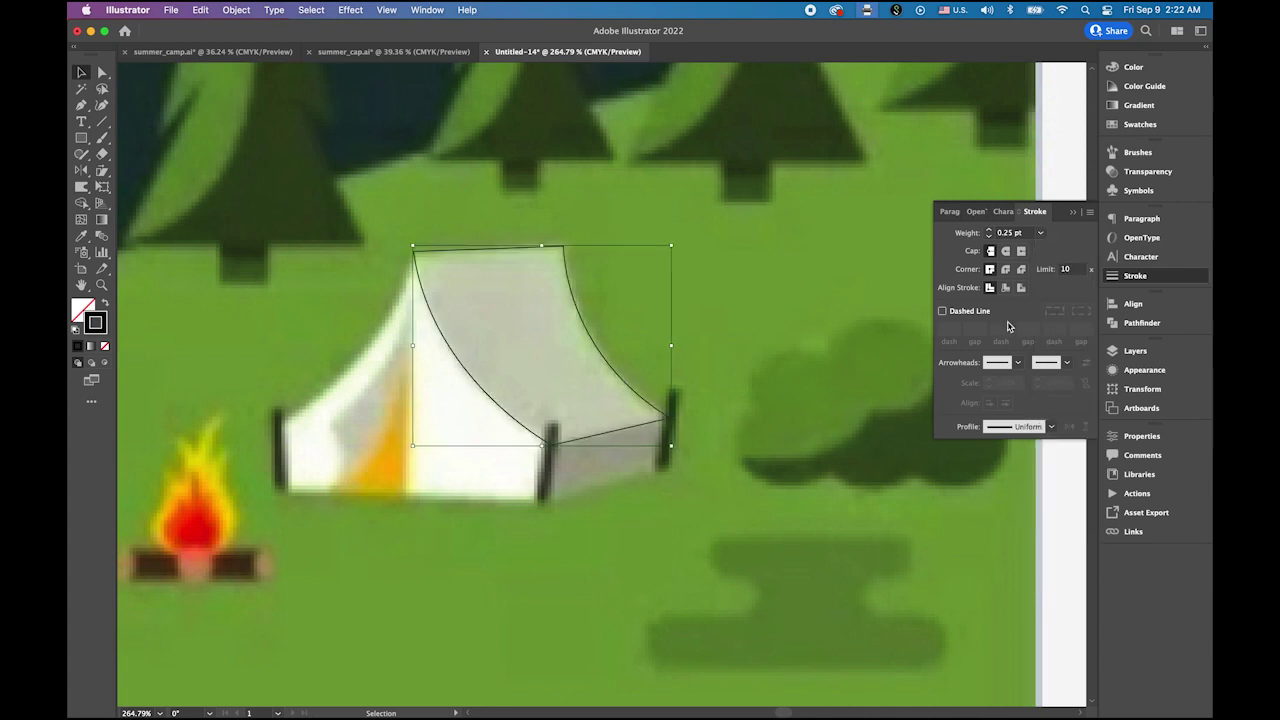
left_click(421, 151)
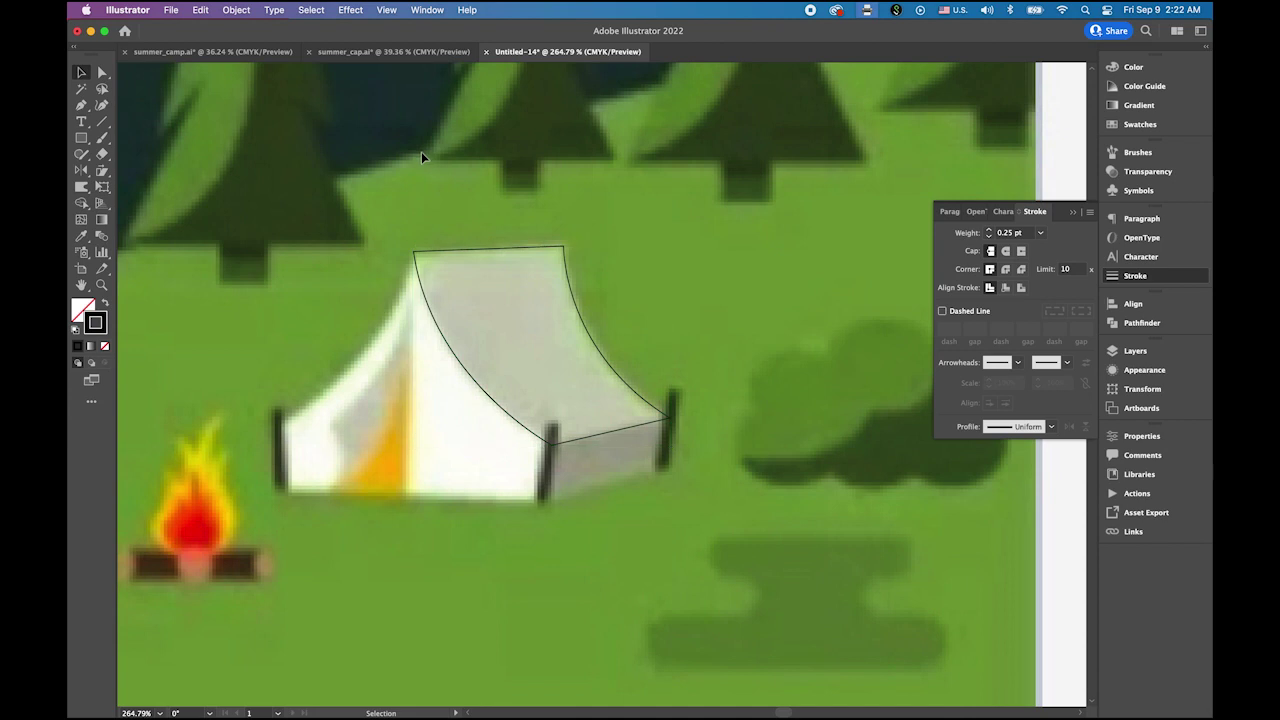
Fill the roof panel with the grey sampled from the reference tent's roof using the Eyedropper.
left_click(526, 249)
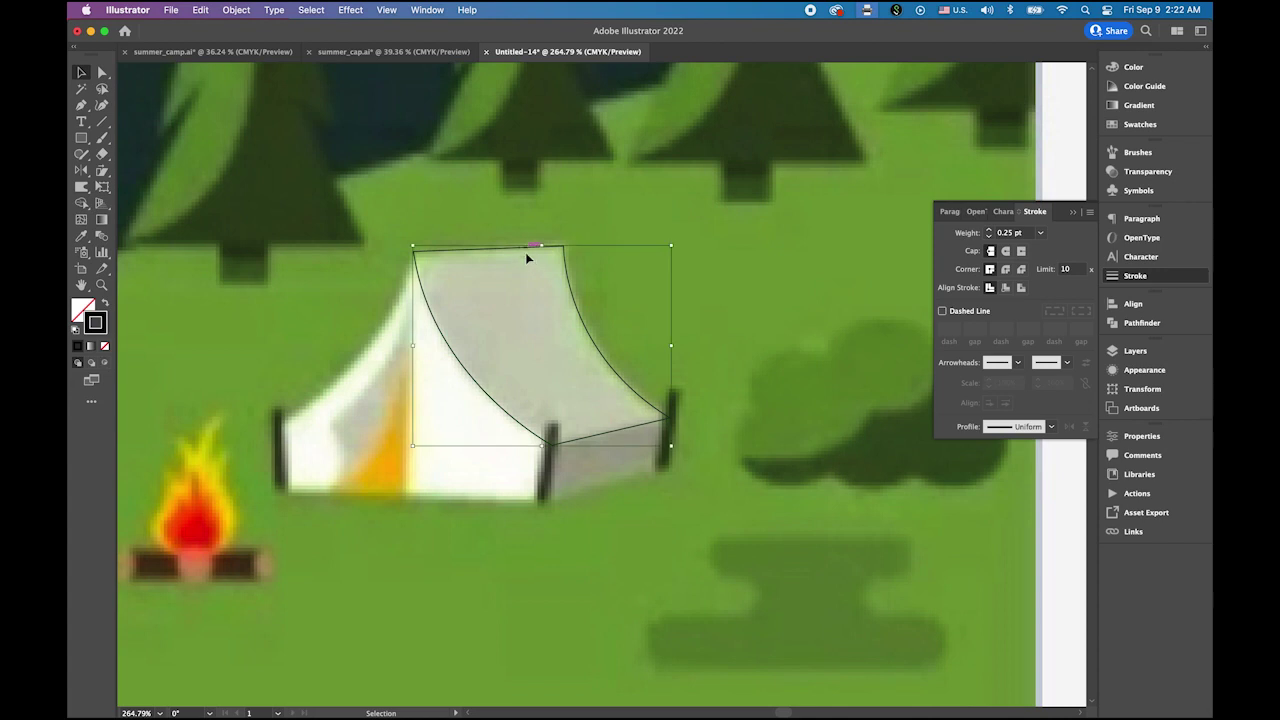
left_click(82, 236)
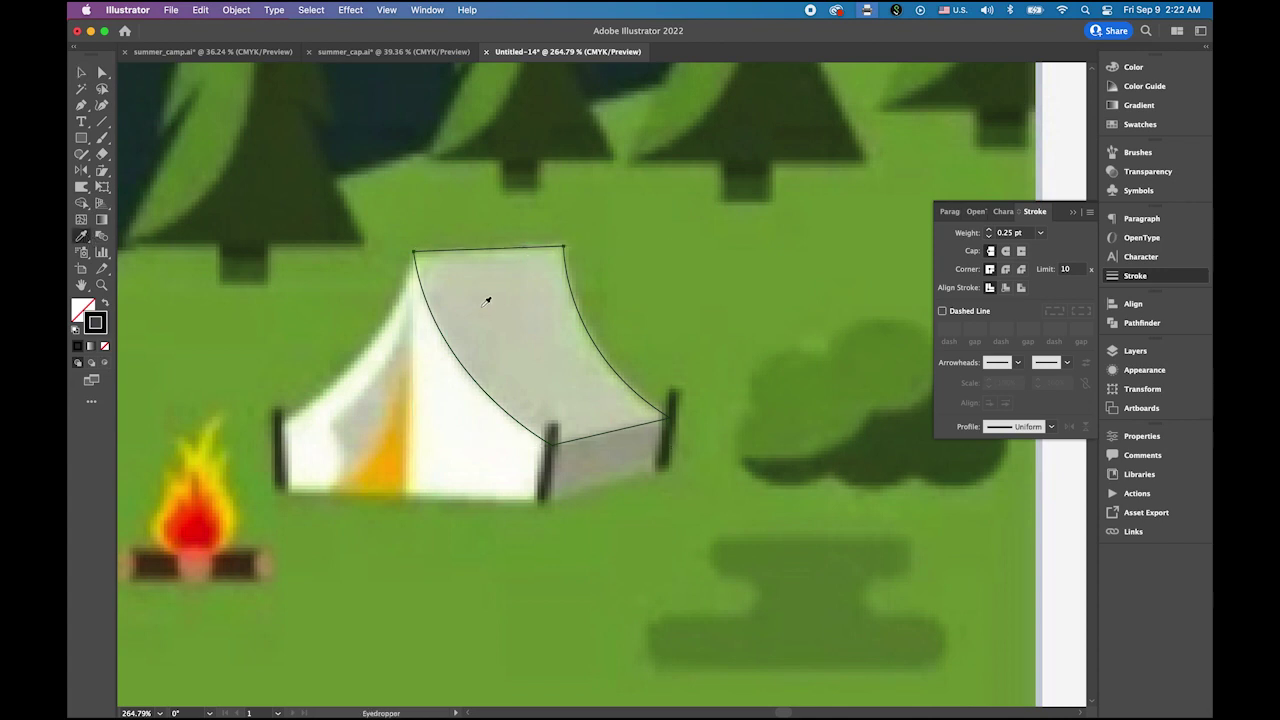
left_click(487, 301)
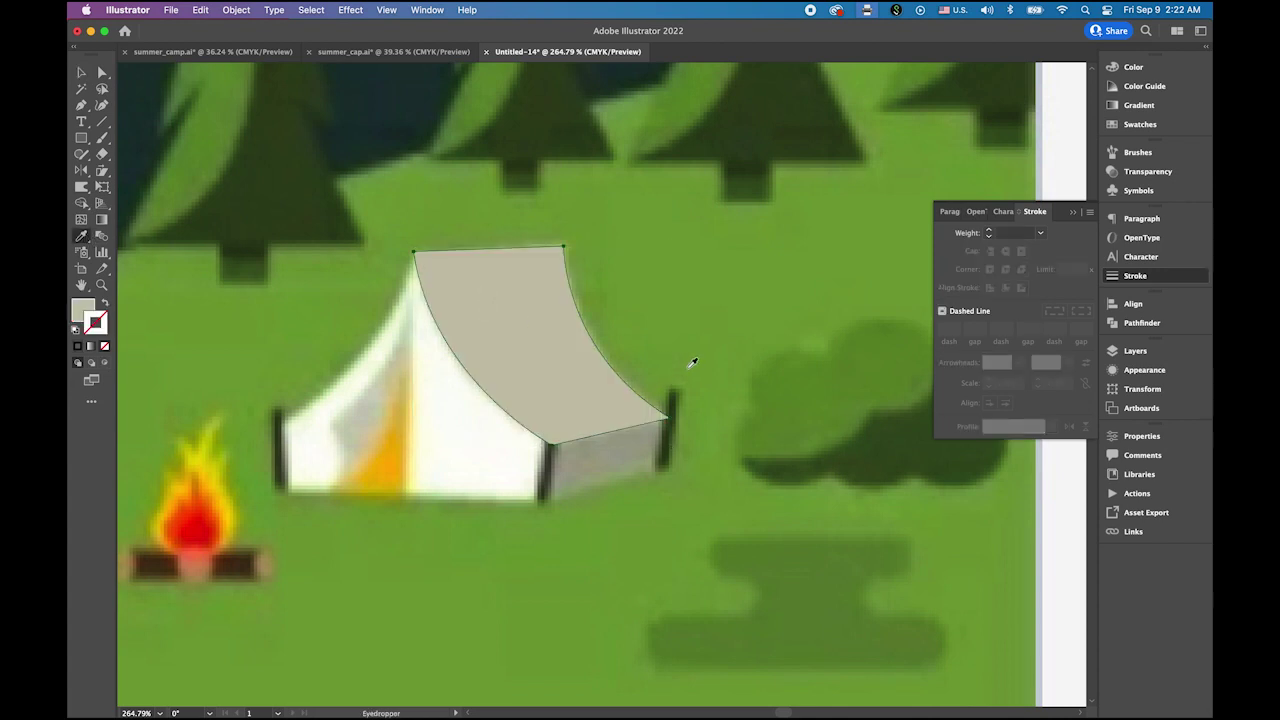
key("v")
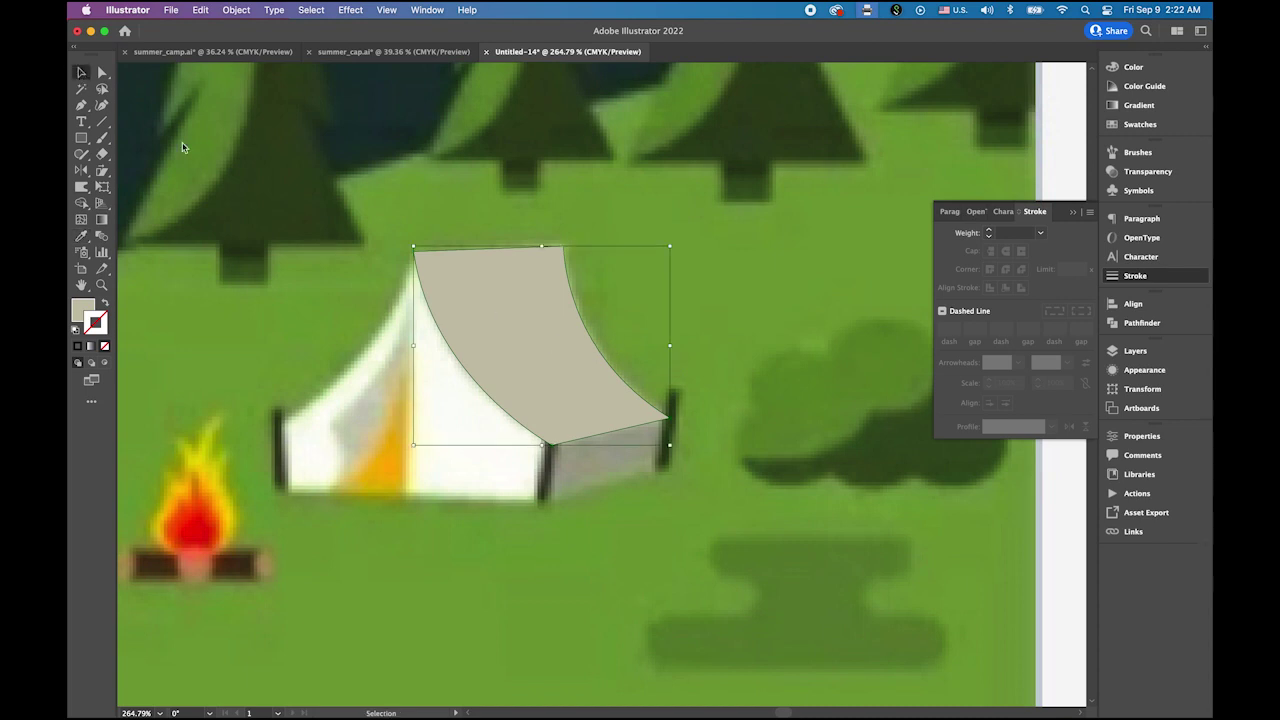
left_click(242, 171)
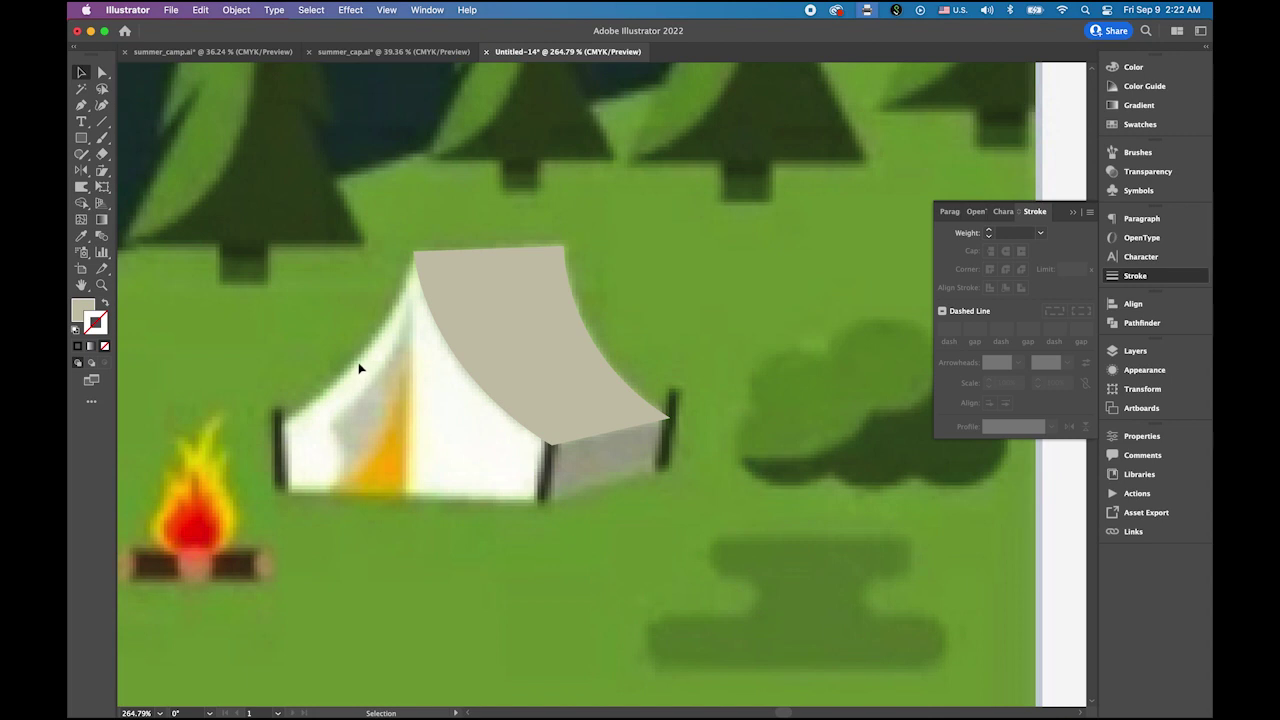
Trace the tent's front face with the Pen tool as a closed, unfilled black outline with curved slopes meeting at the peak.
left_click(81, 105)
left_click(78, 331)
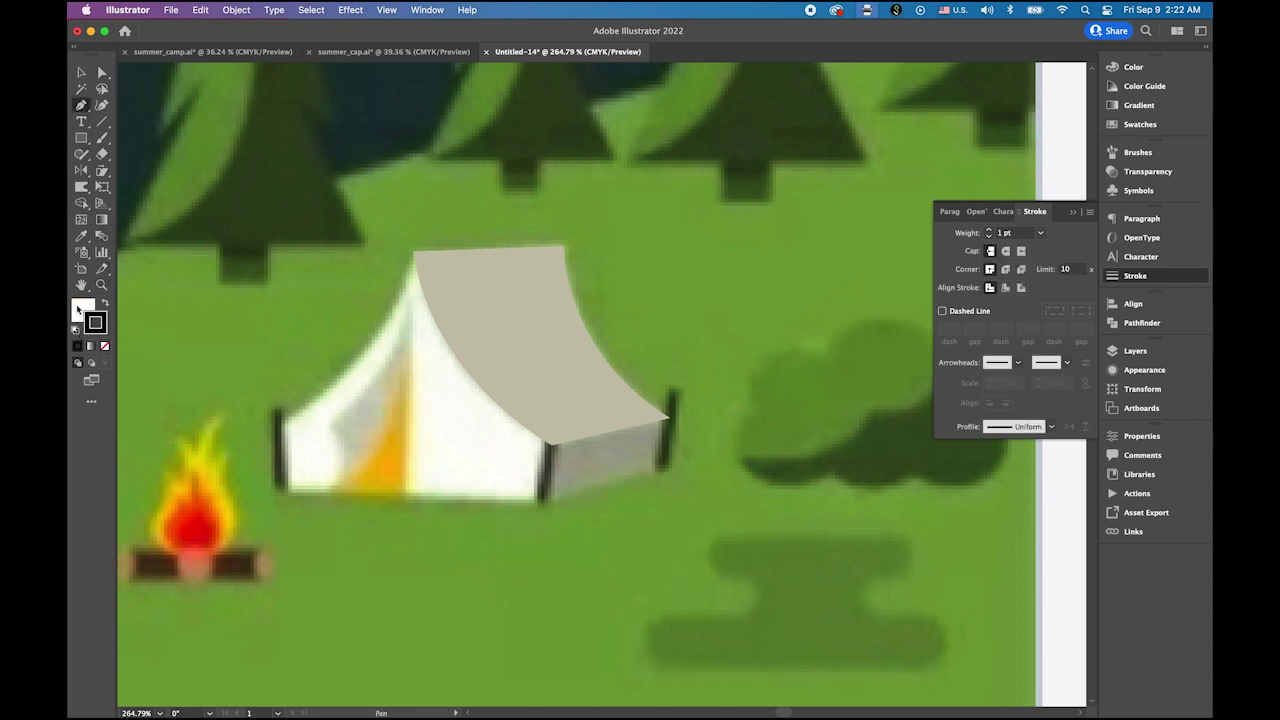
left_click(79, 311)
left_click(104, 346)
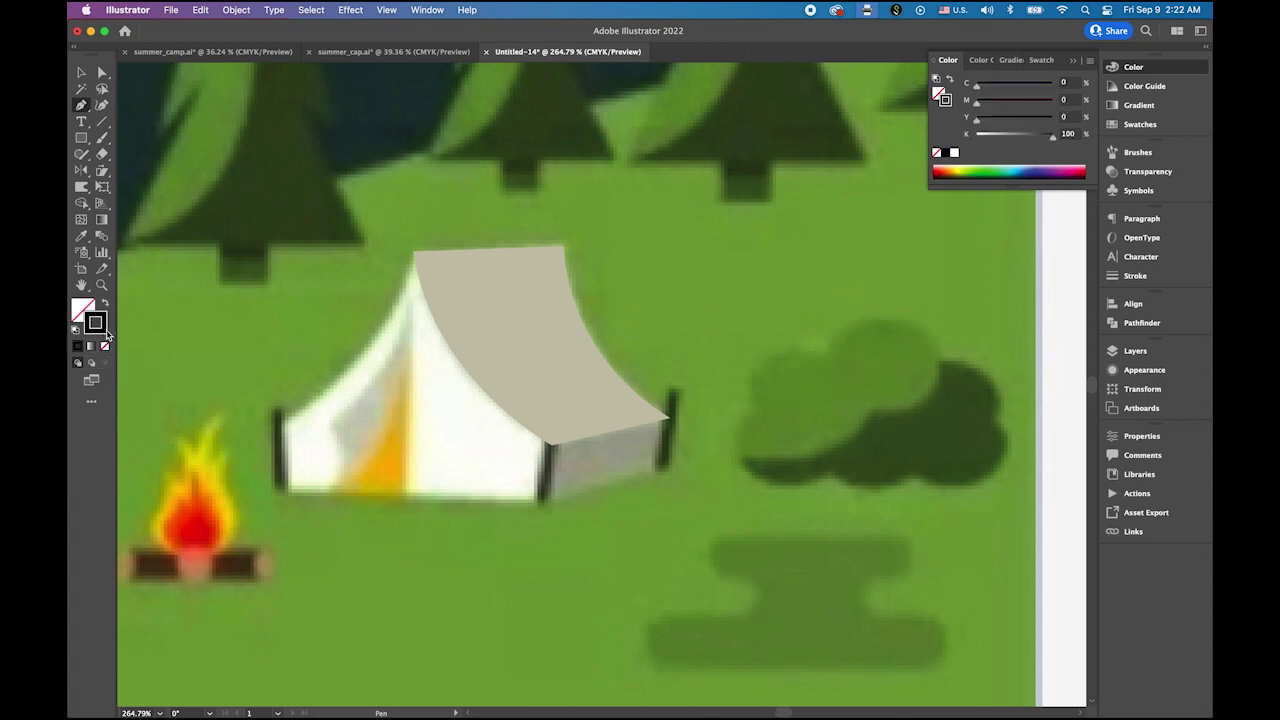
left_click(281, 421)
left_click_drag(414, 253, 427, 154)
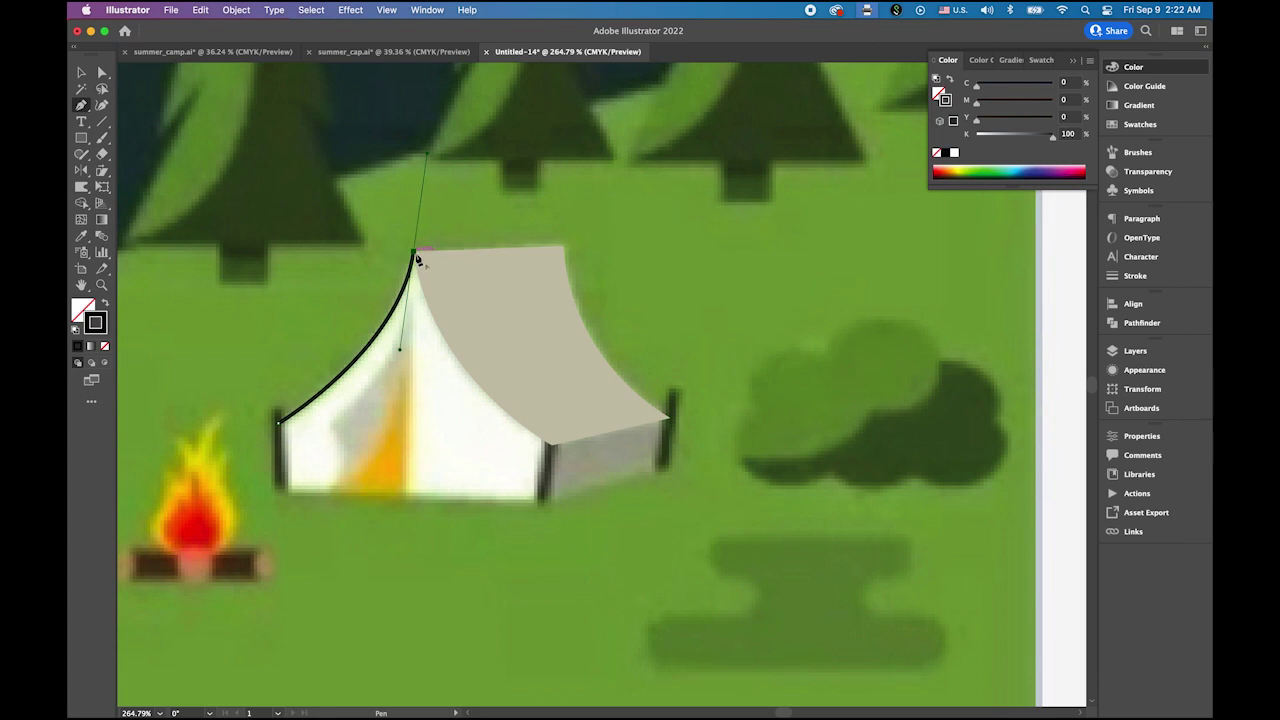
left_click(416, 257)
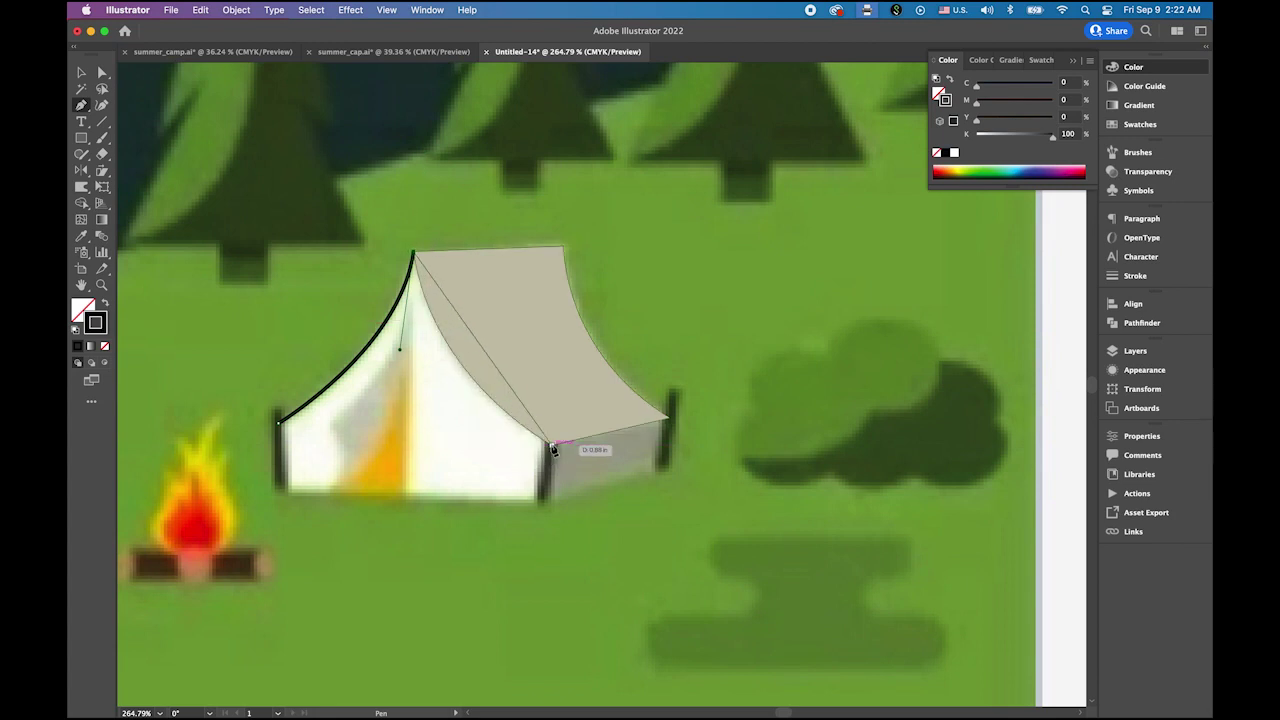
left_click_drag(551, 444, 673, 519)
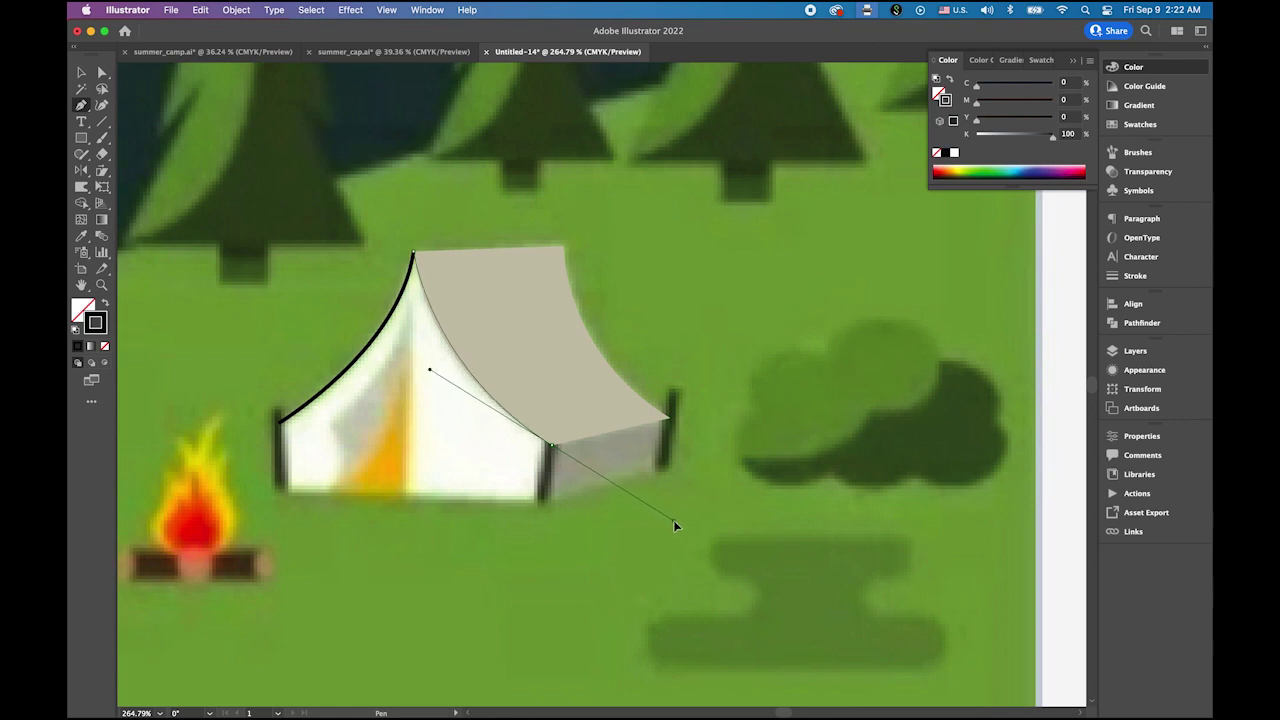
left_click_drag(673, 520, 673, 520)
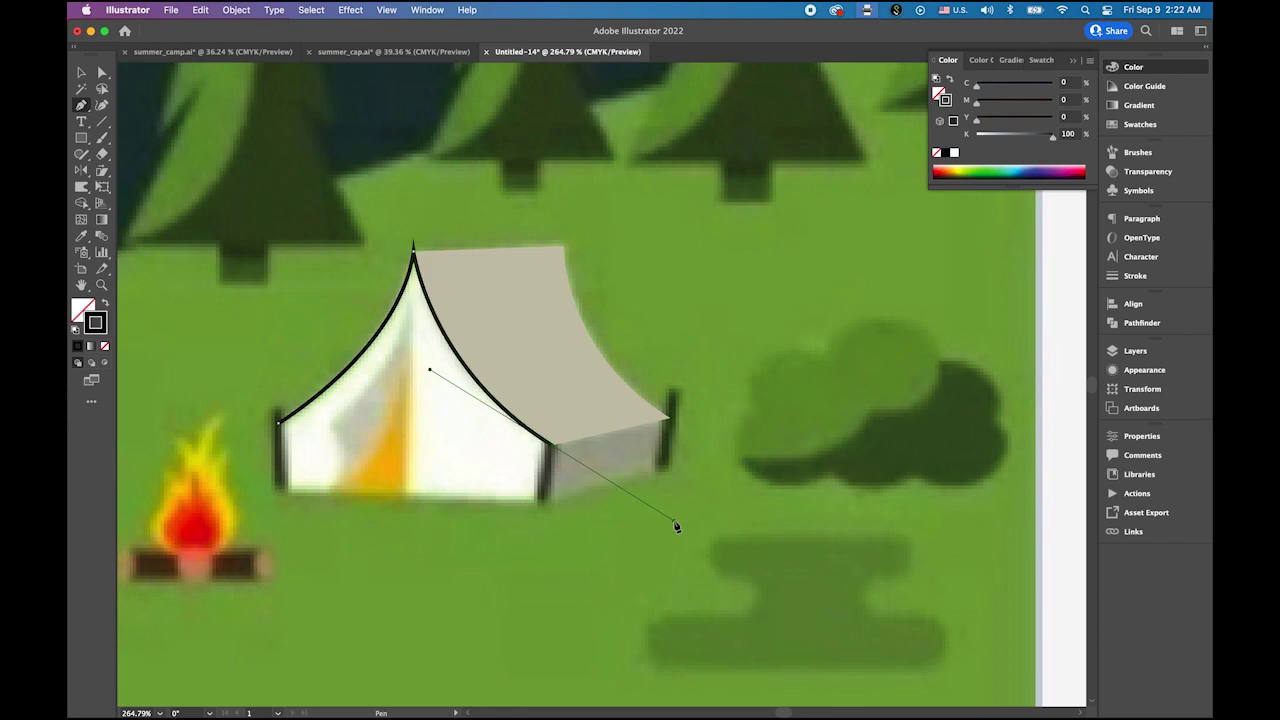
left_click(553, 451)
left_click(542, 502)
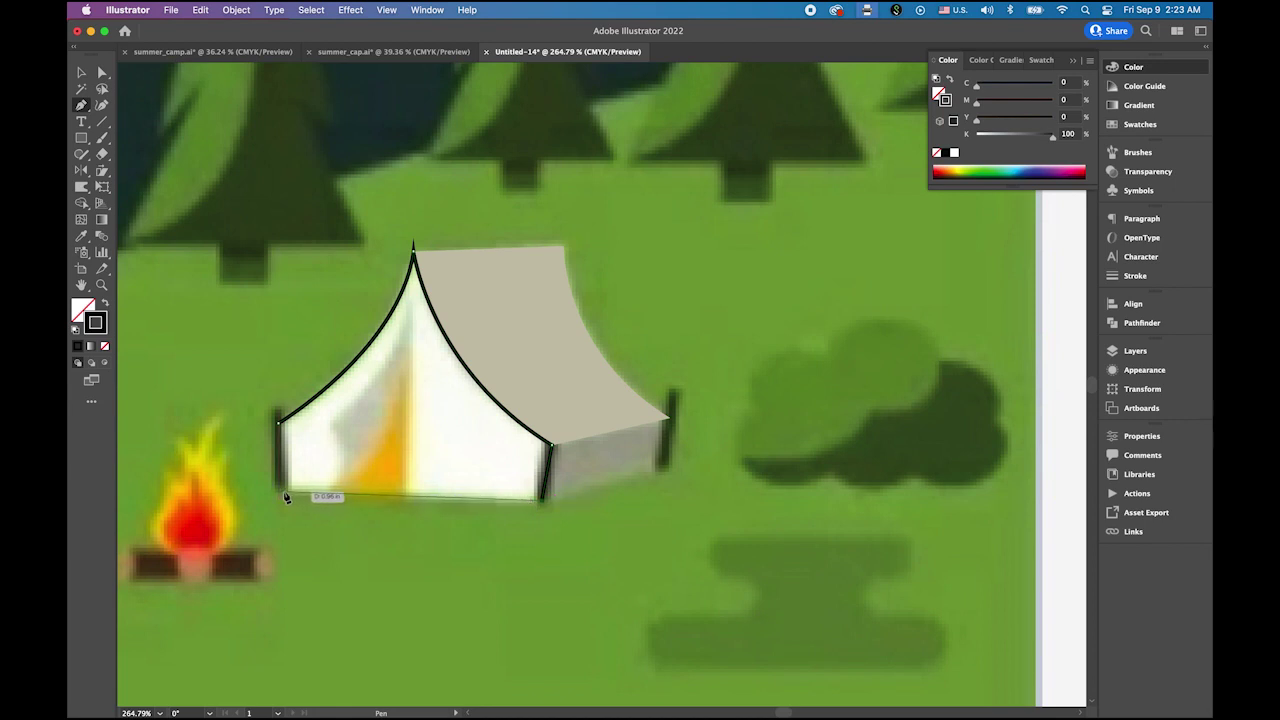
left_click(285, 490)
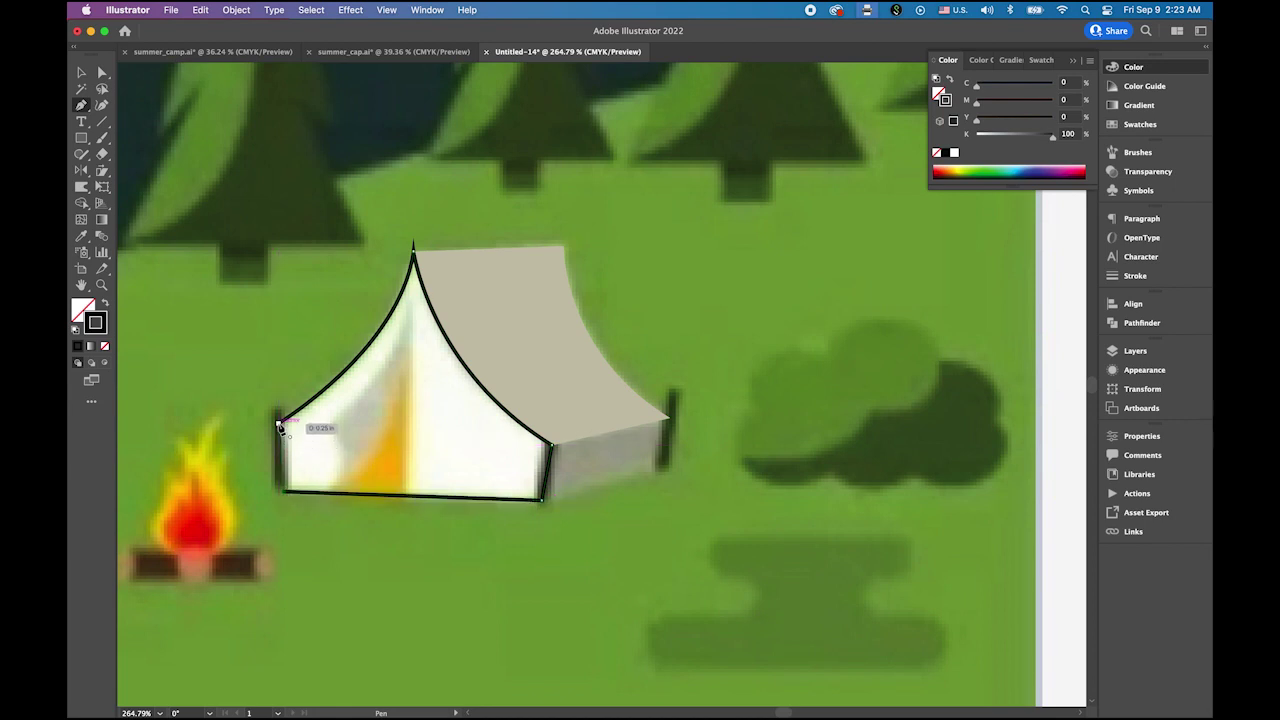
left_click(280, 424)
Fill the tent's front face with the white sampled from the reference tent using the Eyedropper.
left_click(81, 72)
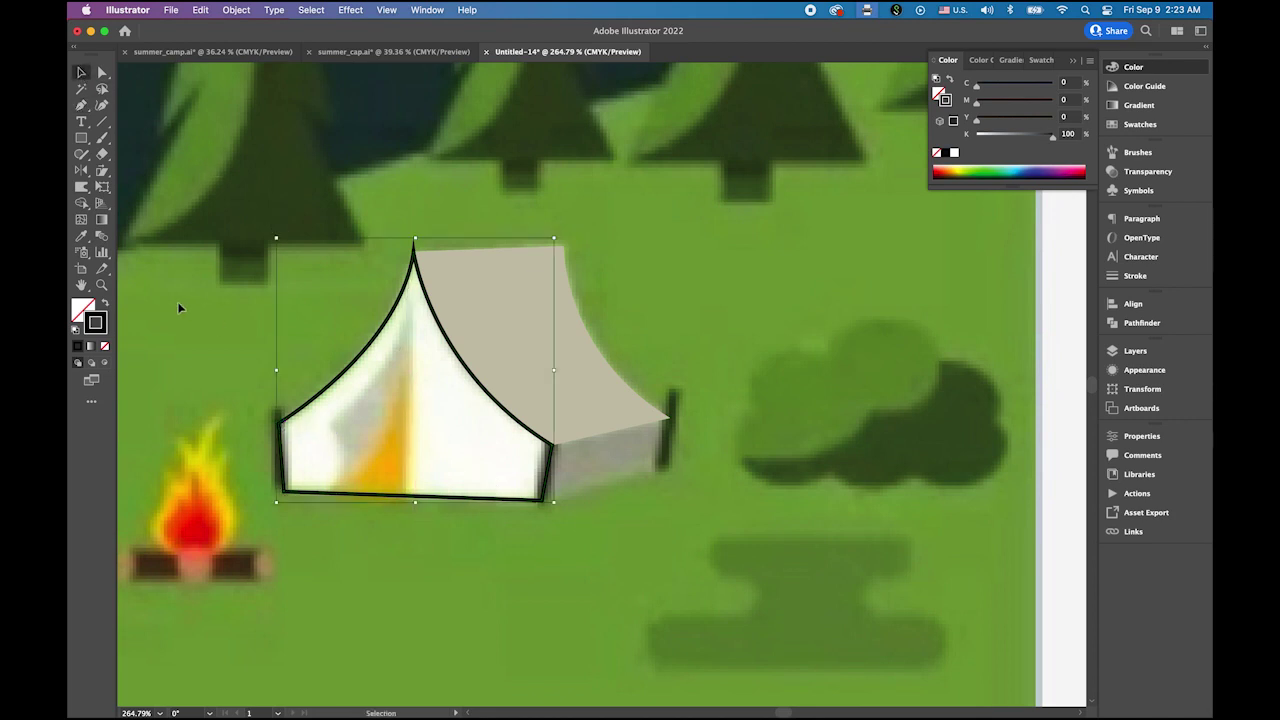
left_click(81, 236)
left_click(462, 418)
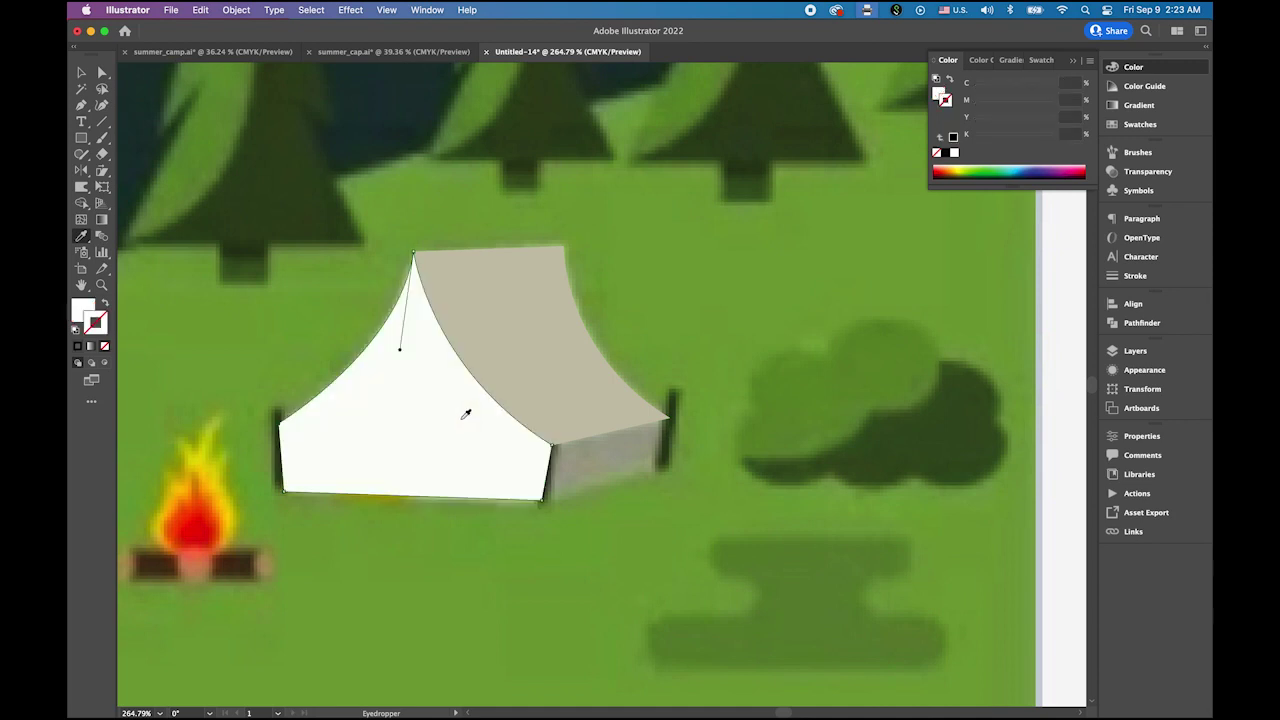
key("v")
left_click(208, 197)
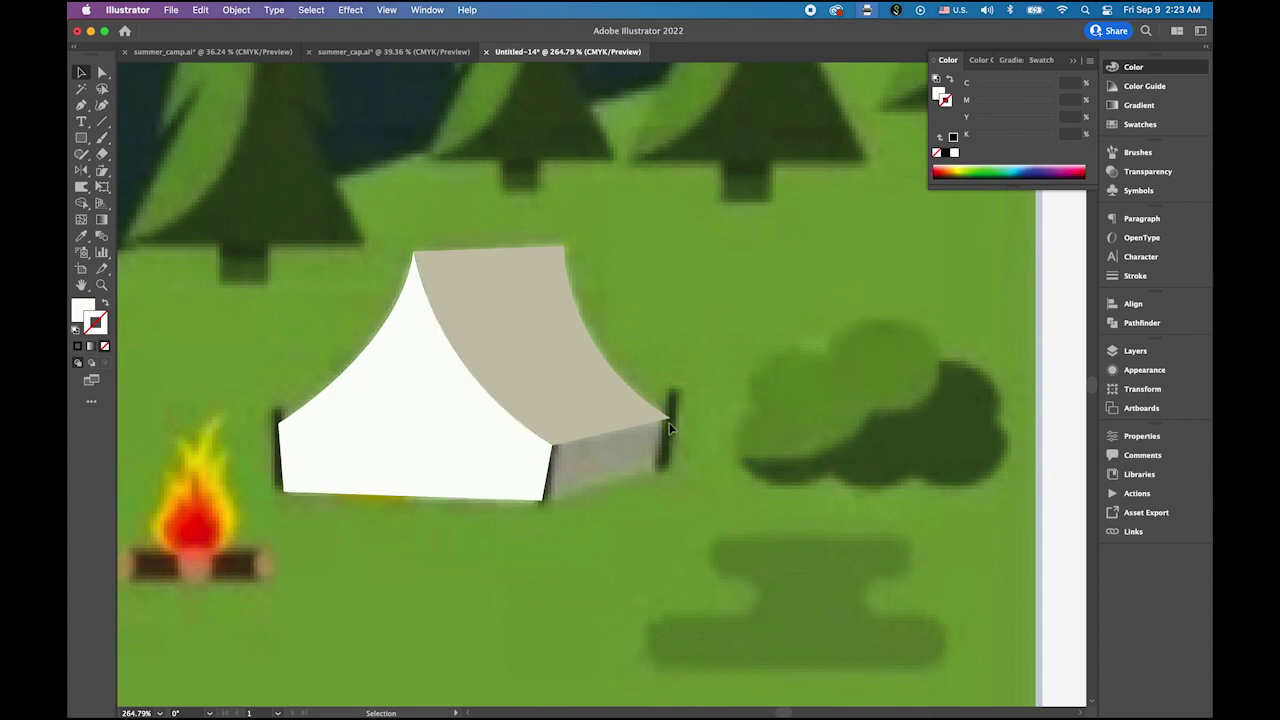
Trace the tent's side wall below the roof with the Pen tool as a closed, unfilled black four-sided outline.
left_click(81, 104)
left_click(76, 330)
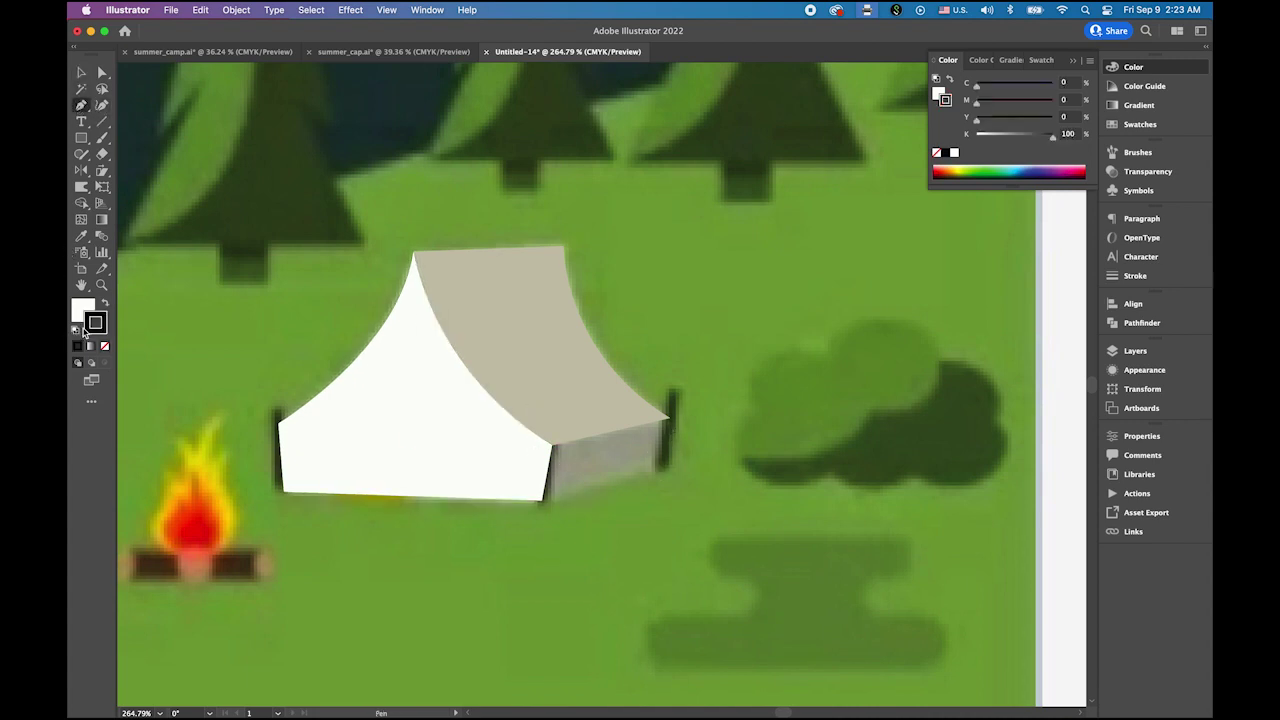
left_click(104, 346)
left_click(662, 471)
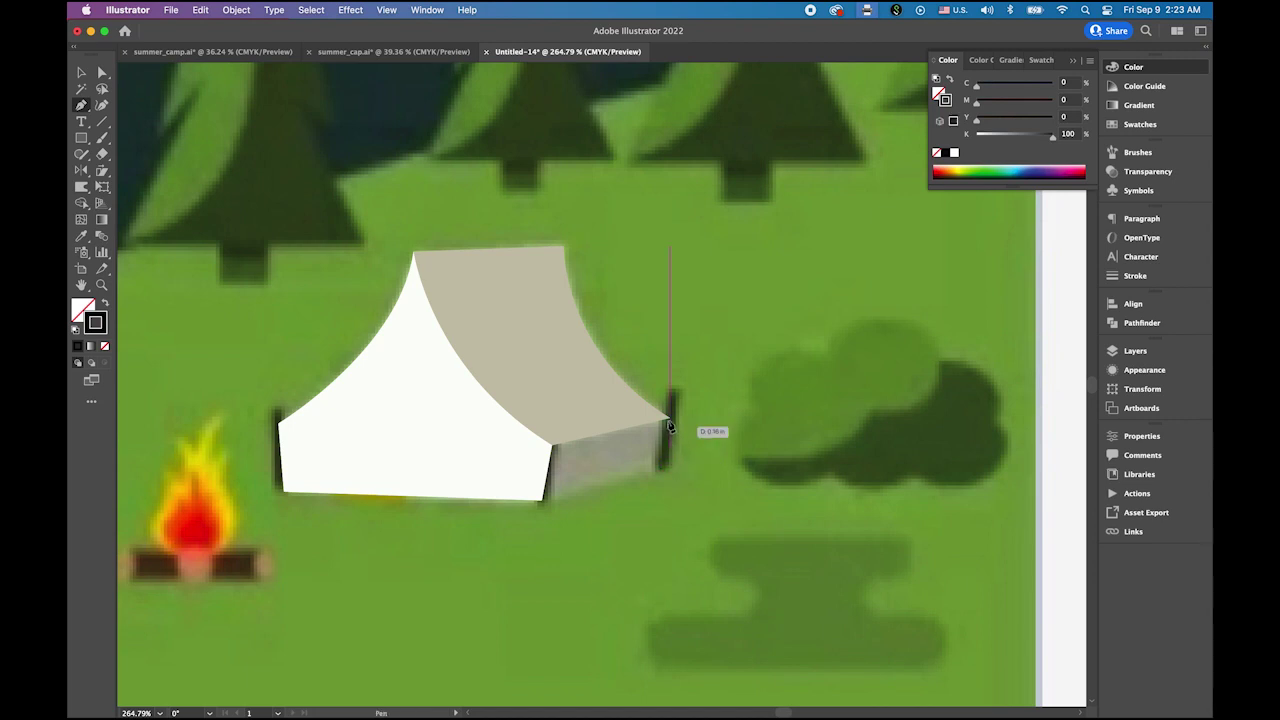
left_click(551, 445)
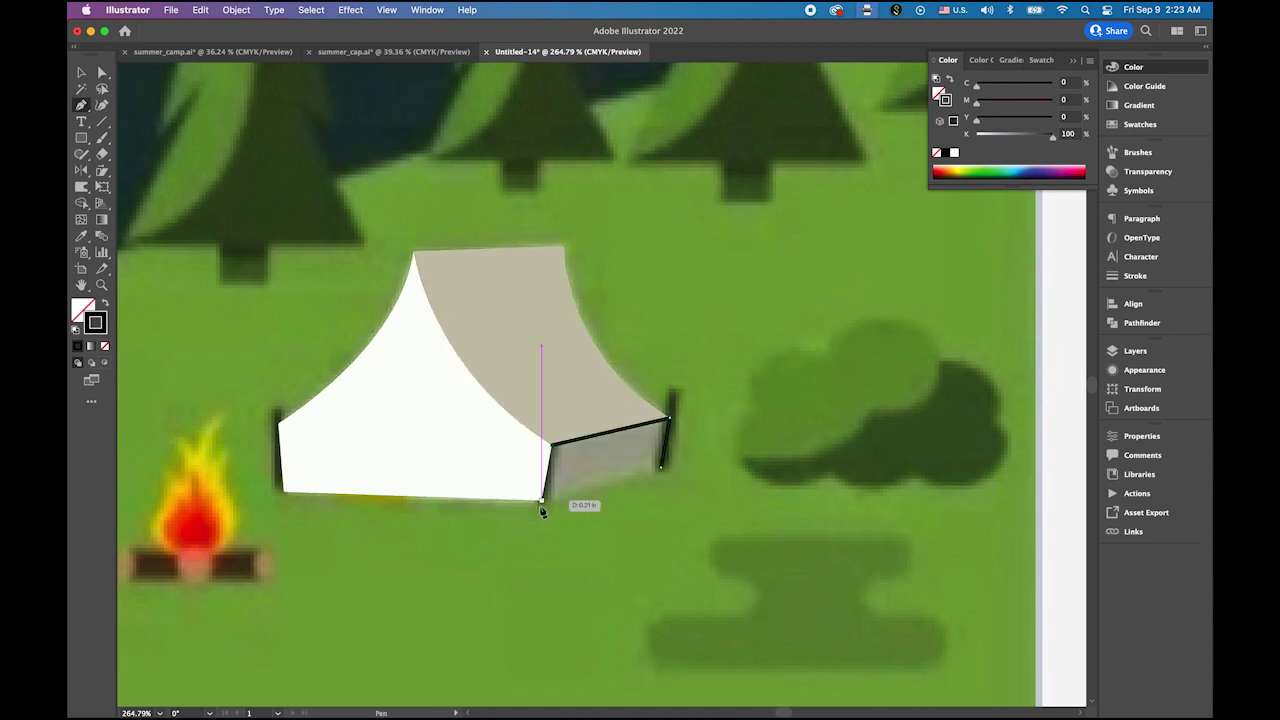
left_click(541, 500)
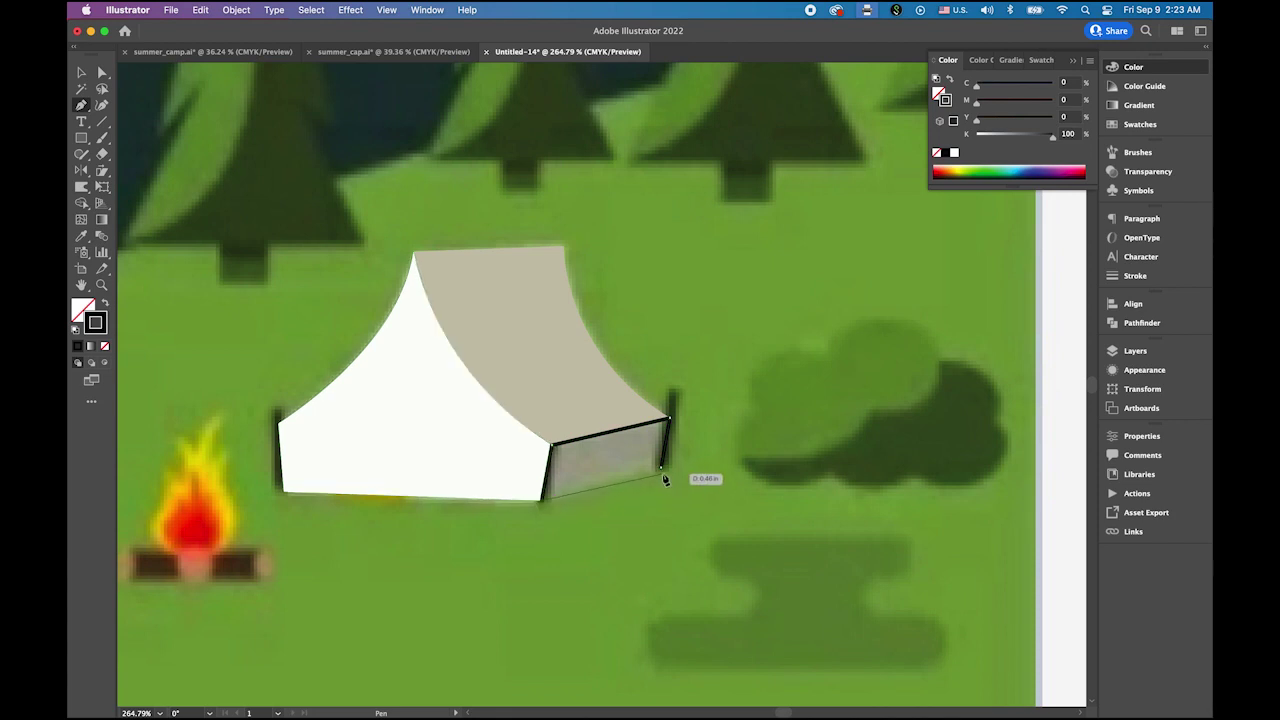
left_click(662, 472)
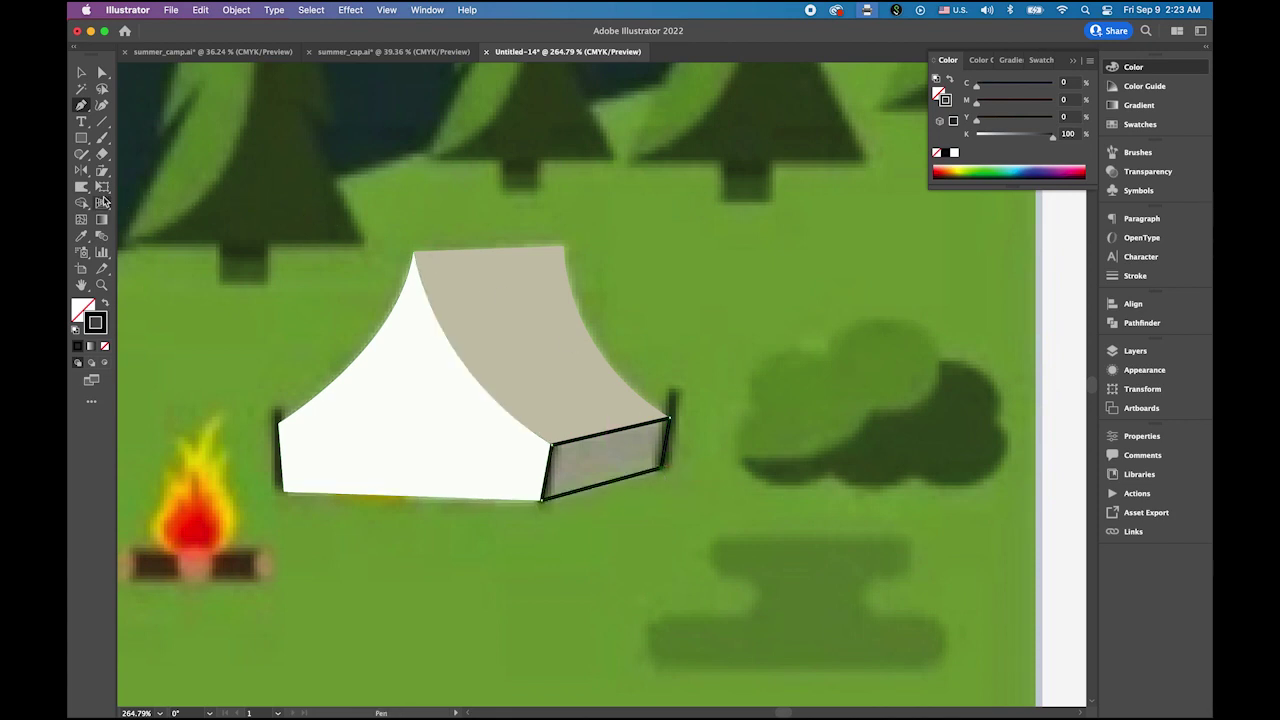
Fill the tent's side wall with the grey sampled from the reference tent's side using the Eyedropper, and deselect it.
left_click(82, 236)
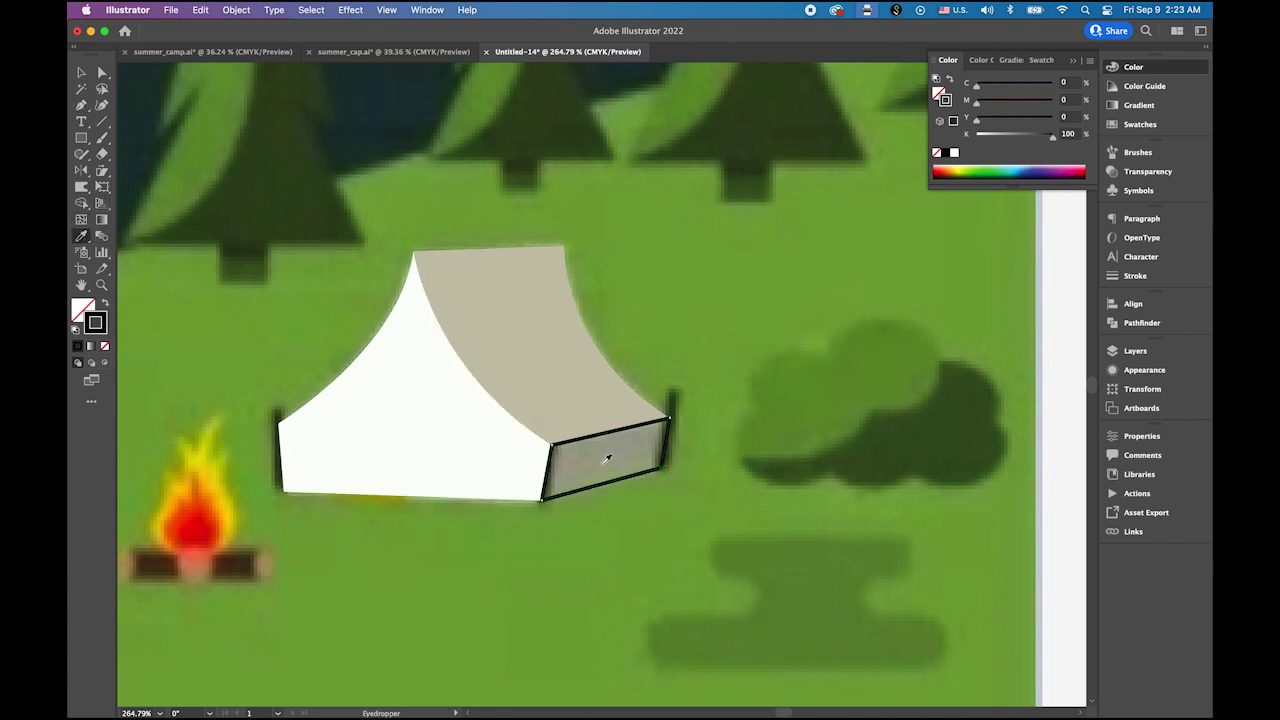
left_click(603, 456)
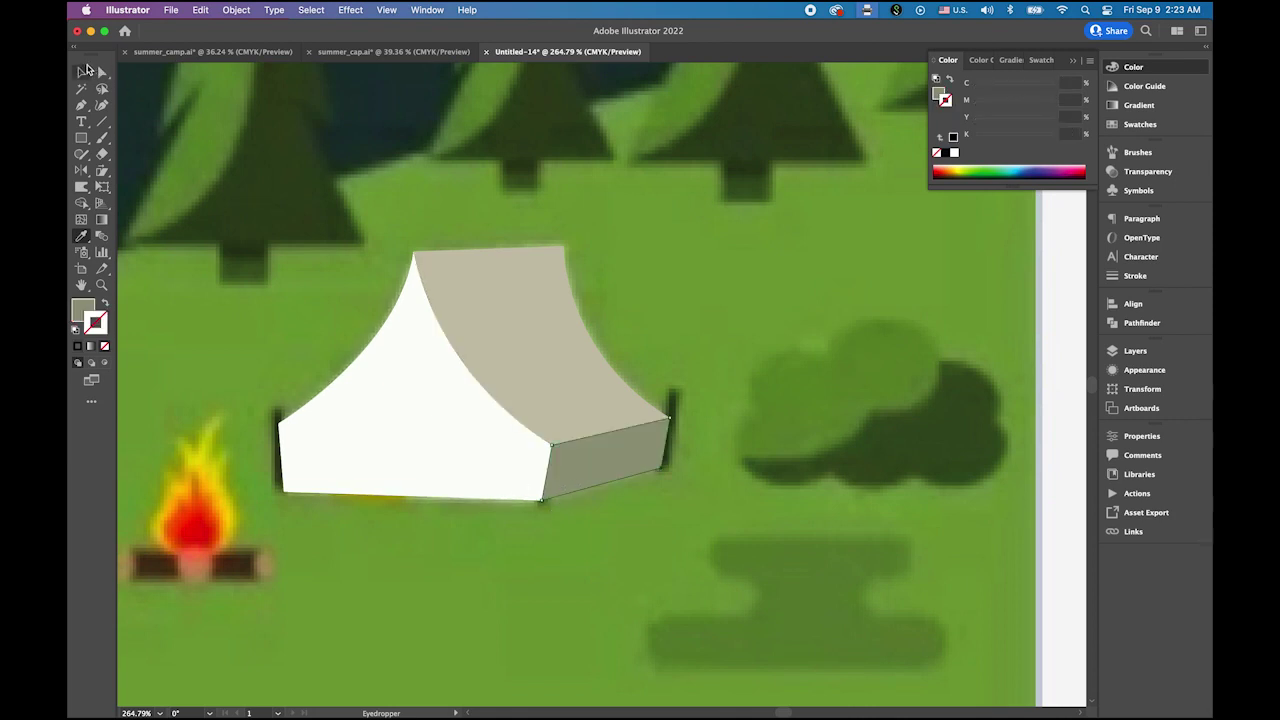
left_click(82, 73)
left_click(264, 378)
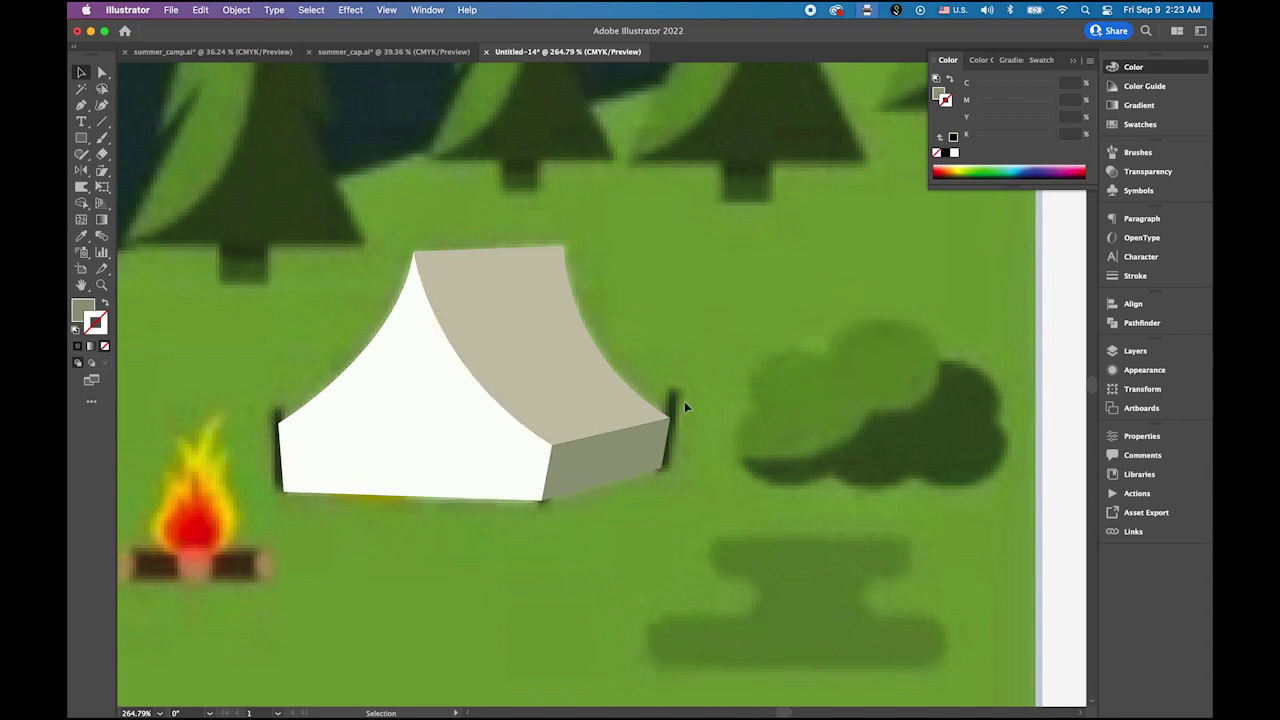
Draw the pole along the front face's left edge as an unfilled 3 pt black line with round caps.
left_click(74, 330)
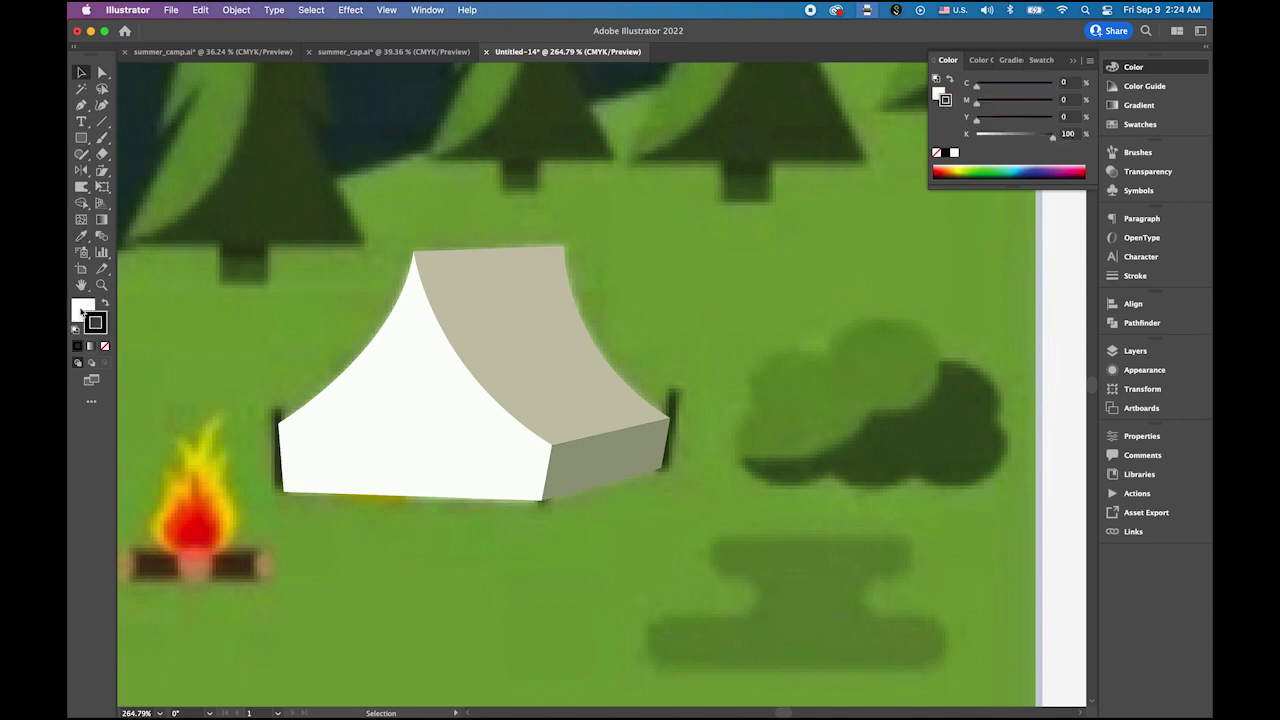
left_click(82, 310)
left_click(105, 346)
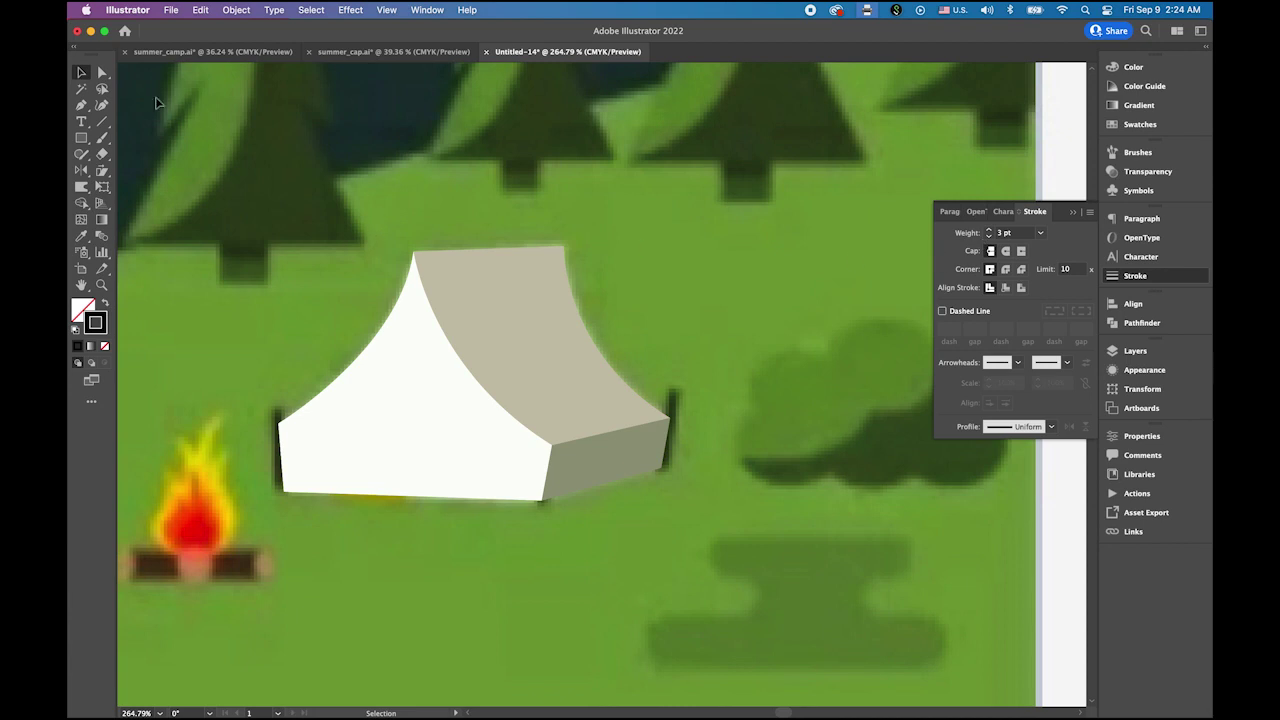
left_click(103, 123)
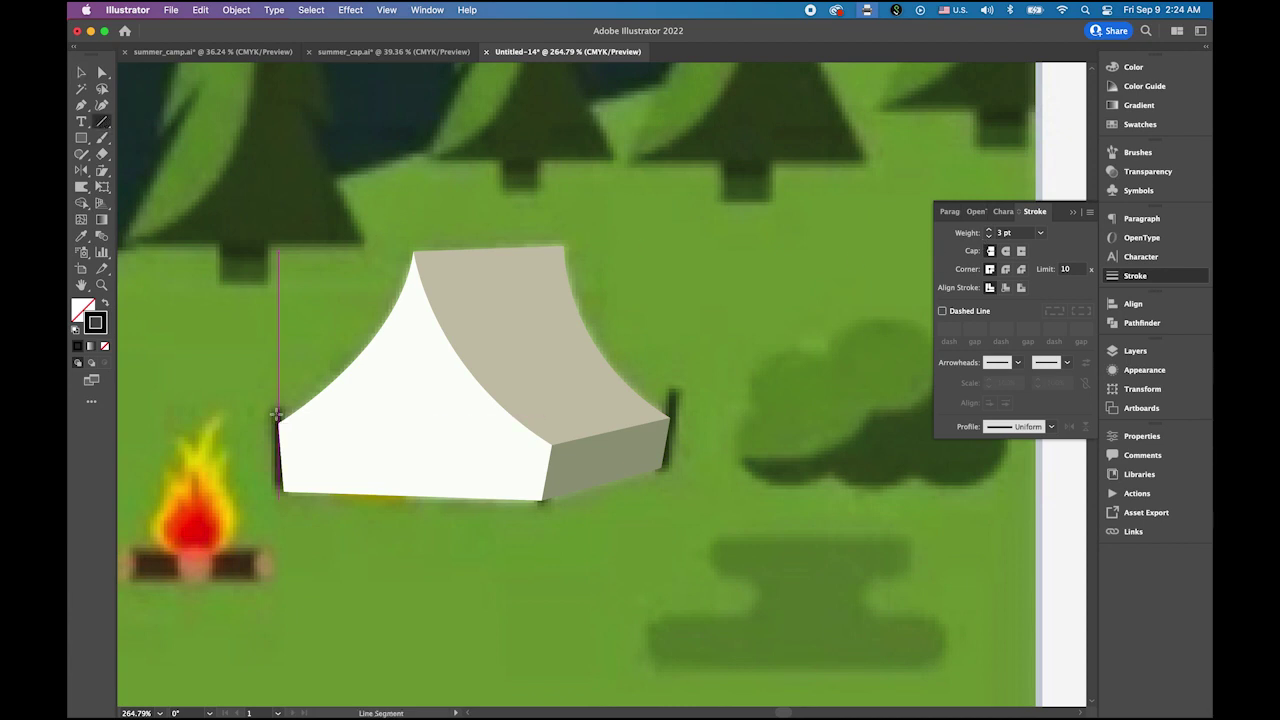
left_click_drag(278, 412, 283, 491)
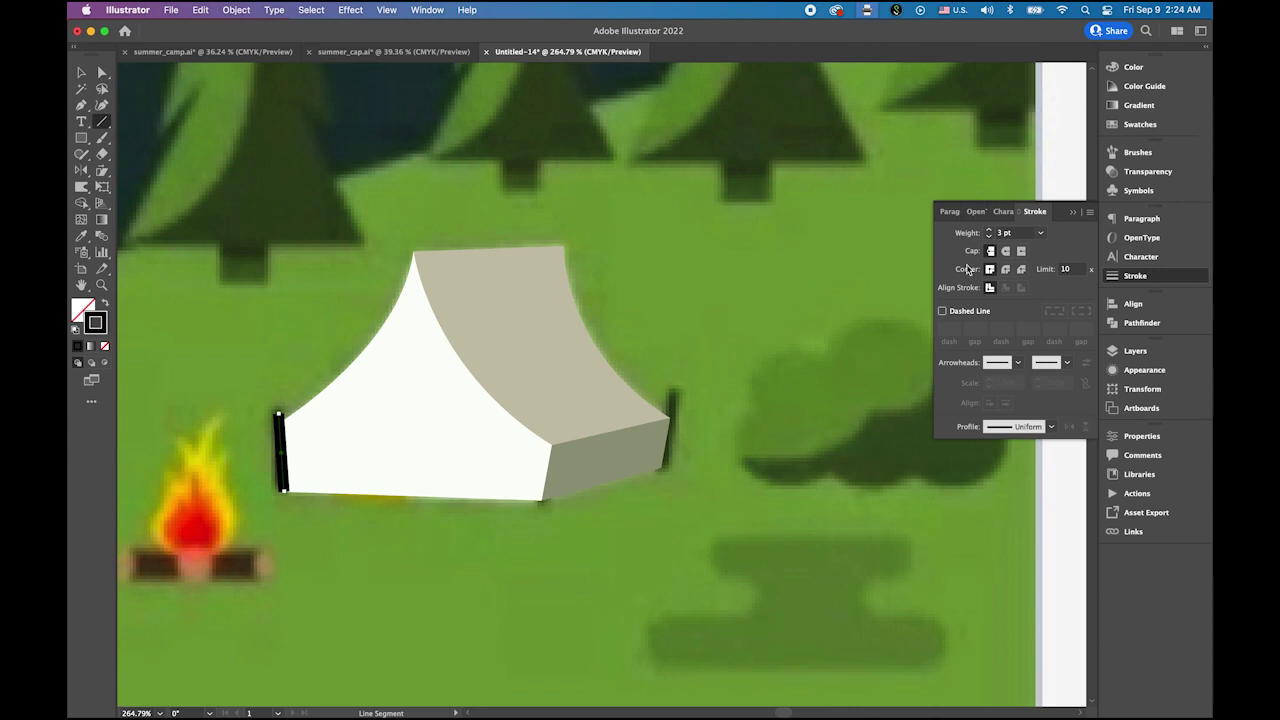
left_click(1005, 250)
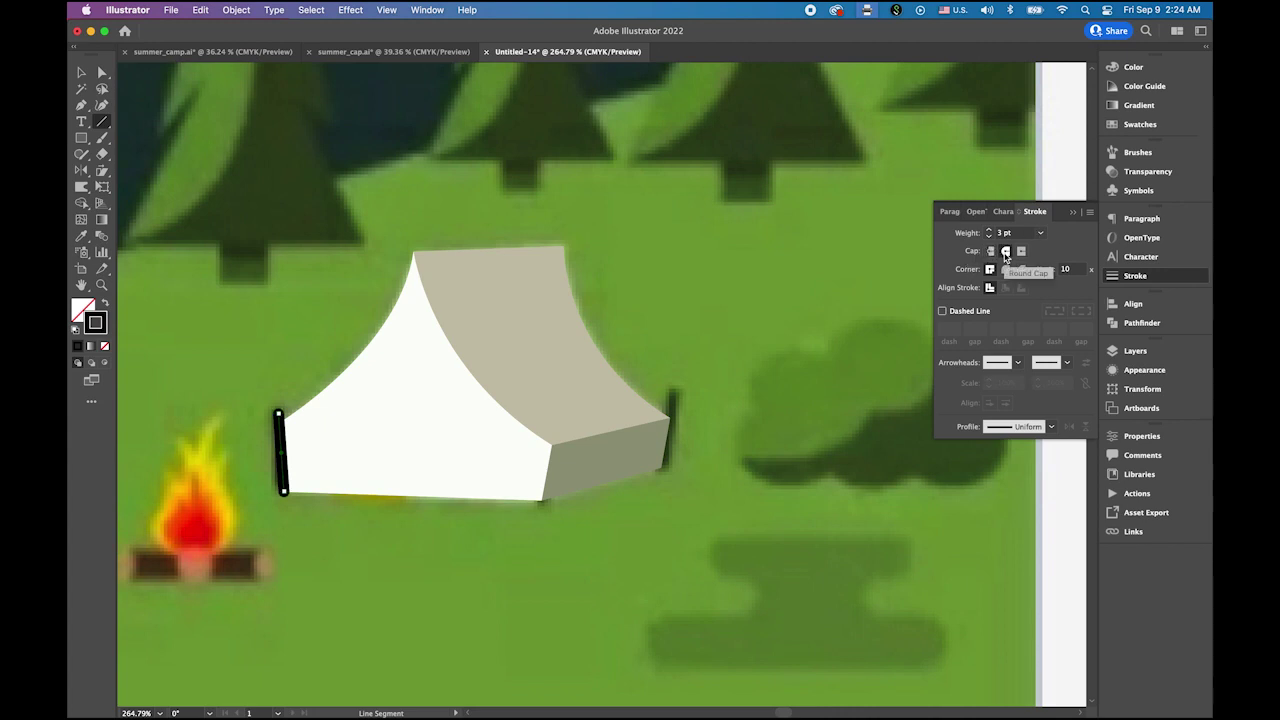
left_click(82, 73)
left_click(252, 154)
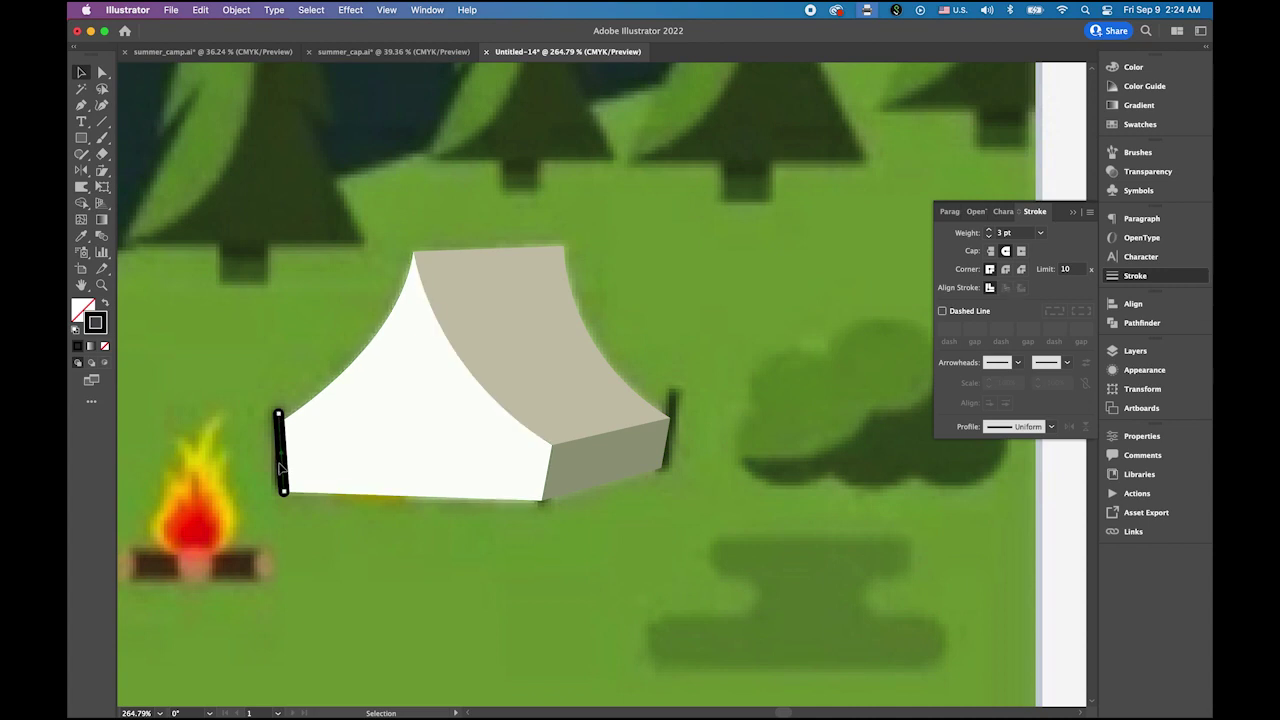
Place copies of the pole, leaning the opposite way, at the front face's right corner and the side wall's rear corner.
left_click_drag(281, 467, 539, 474)
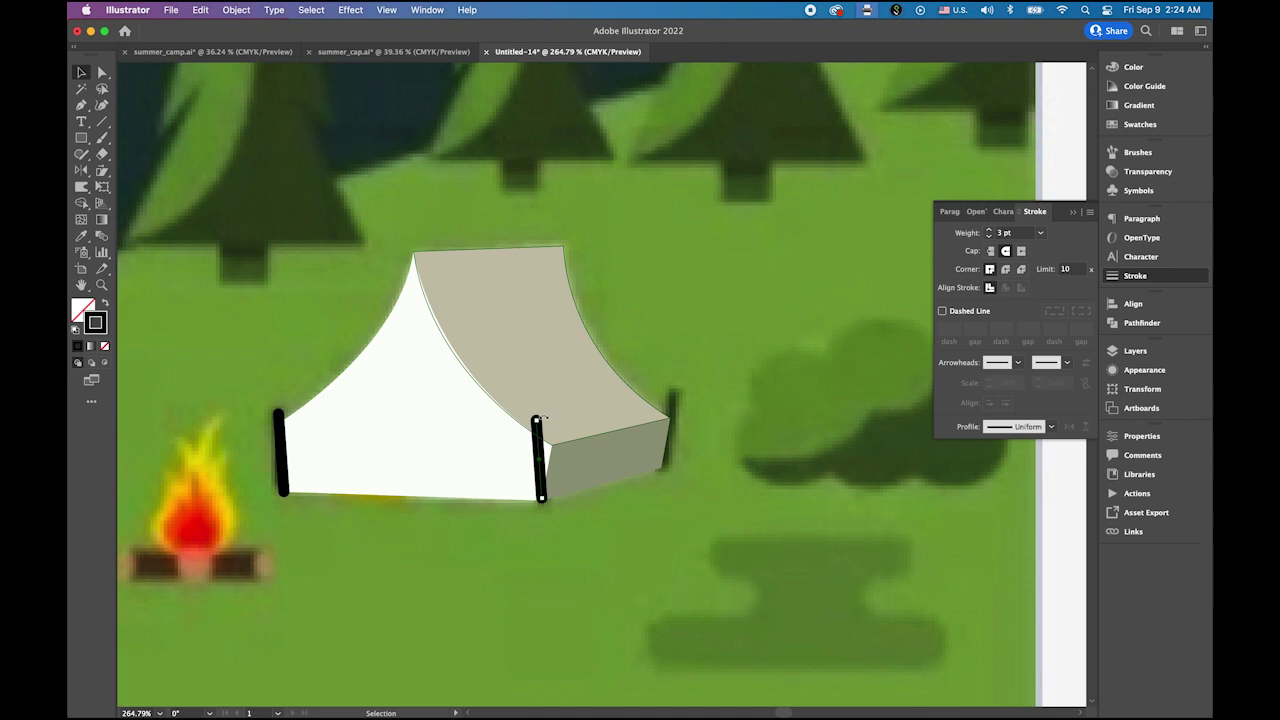
left_click_drag(543, 416, 546, 420)
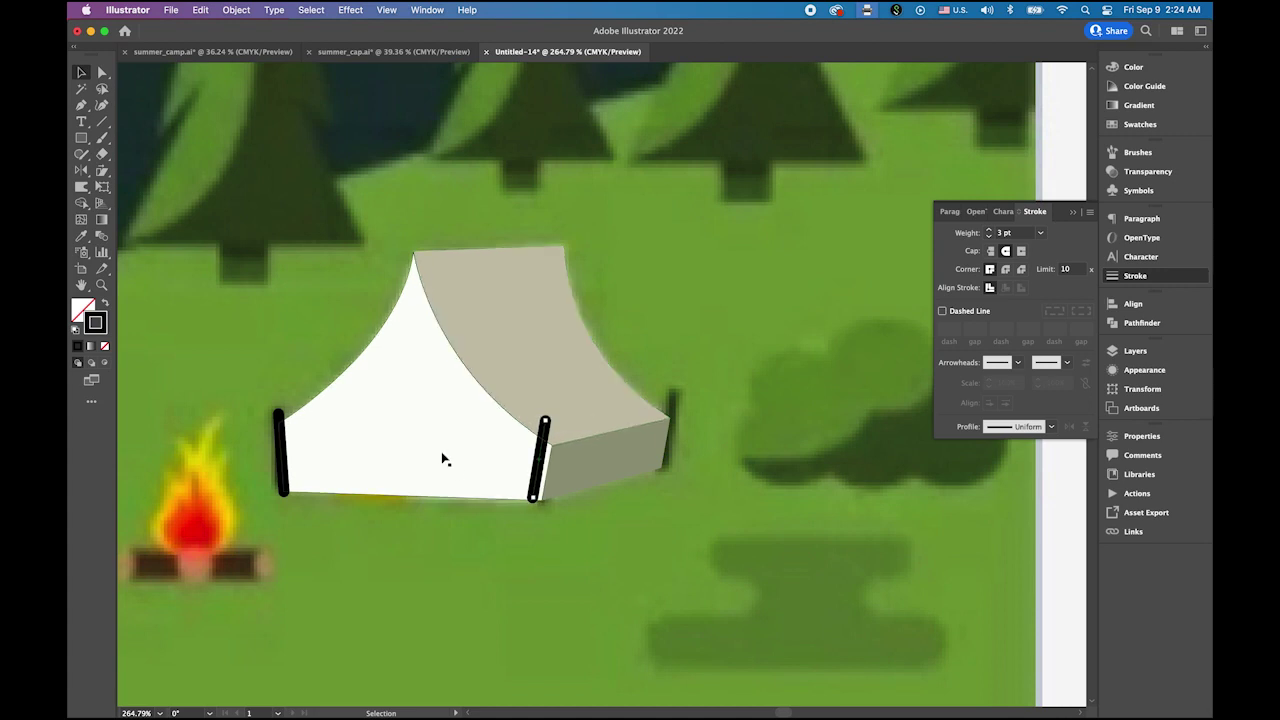
left_click(83, 72)
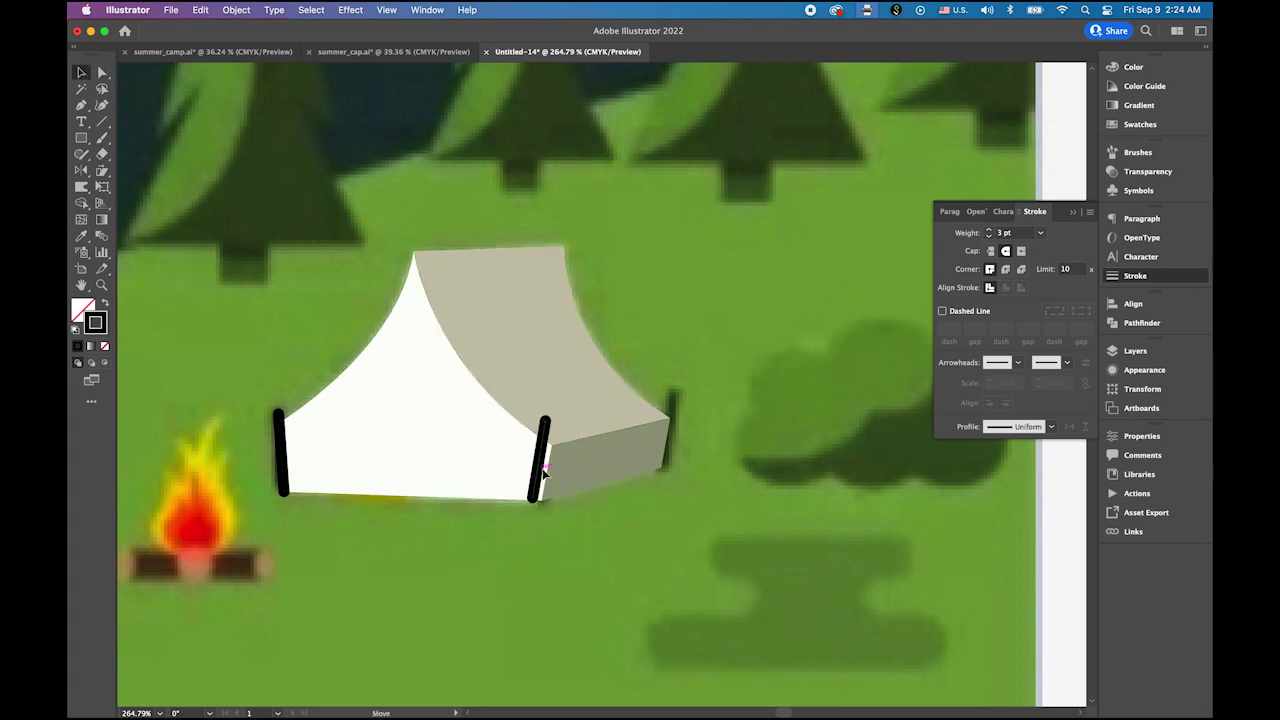
left_click_drag(543, 472, 672, 450)
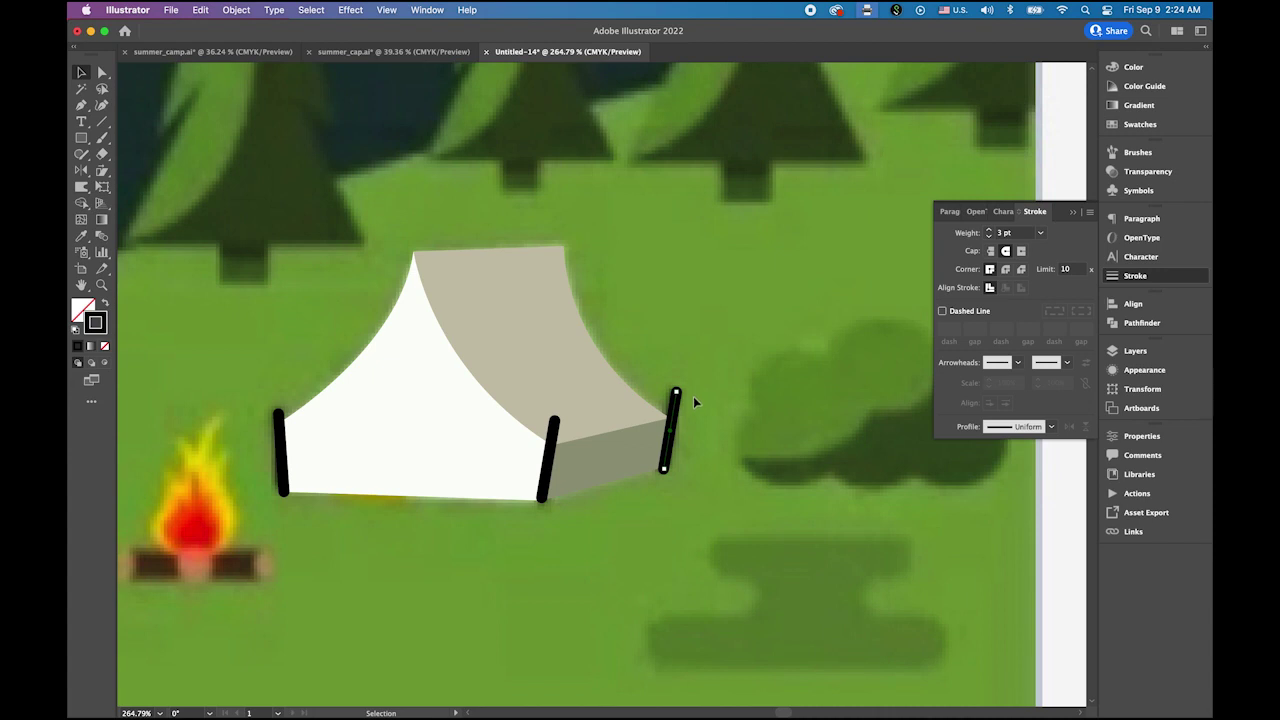
key("Left")
Shorten the rear pole and the front-right pole by lowering their upper end anchor points slightly.
left_click(101, 72)
left_click(630, 330)
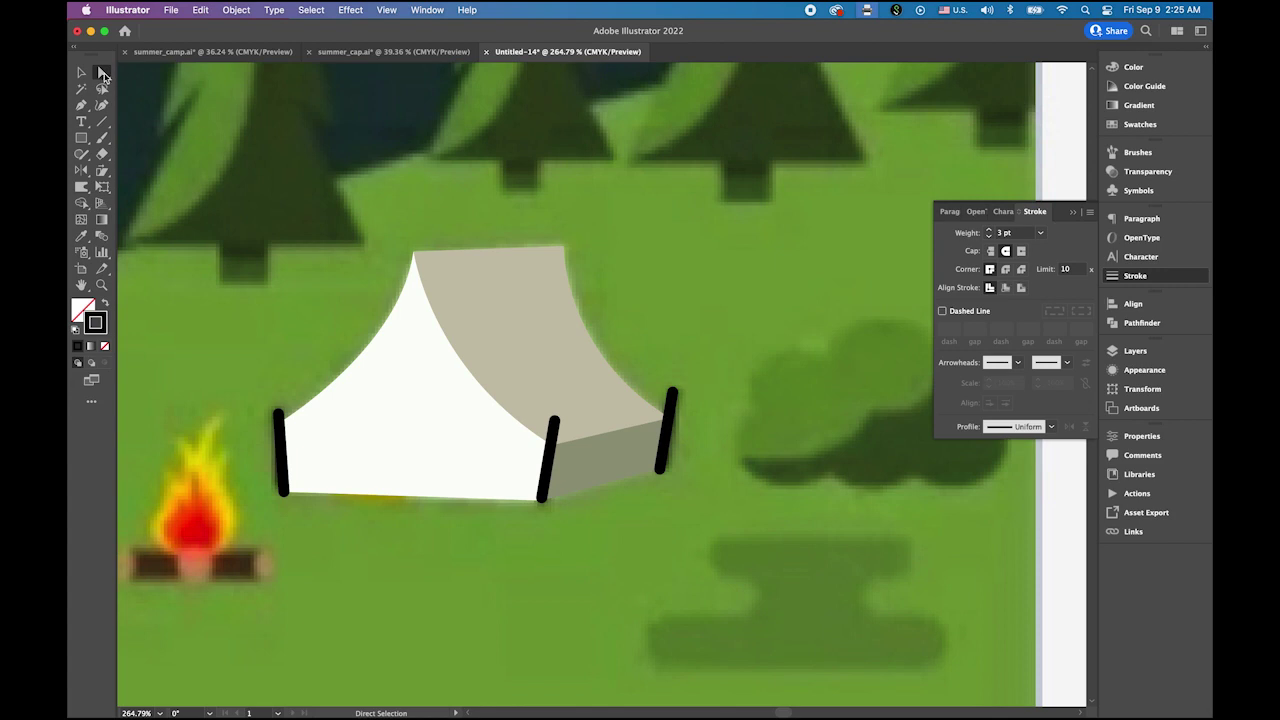
left_click(670, 391)
left_click_drag(673, 399, 671, 410)
left_click(692, 470)
left_click_drag(557, 424, 555, 433)
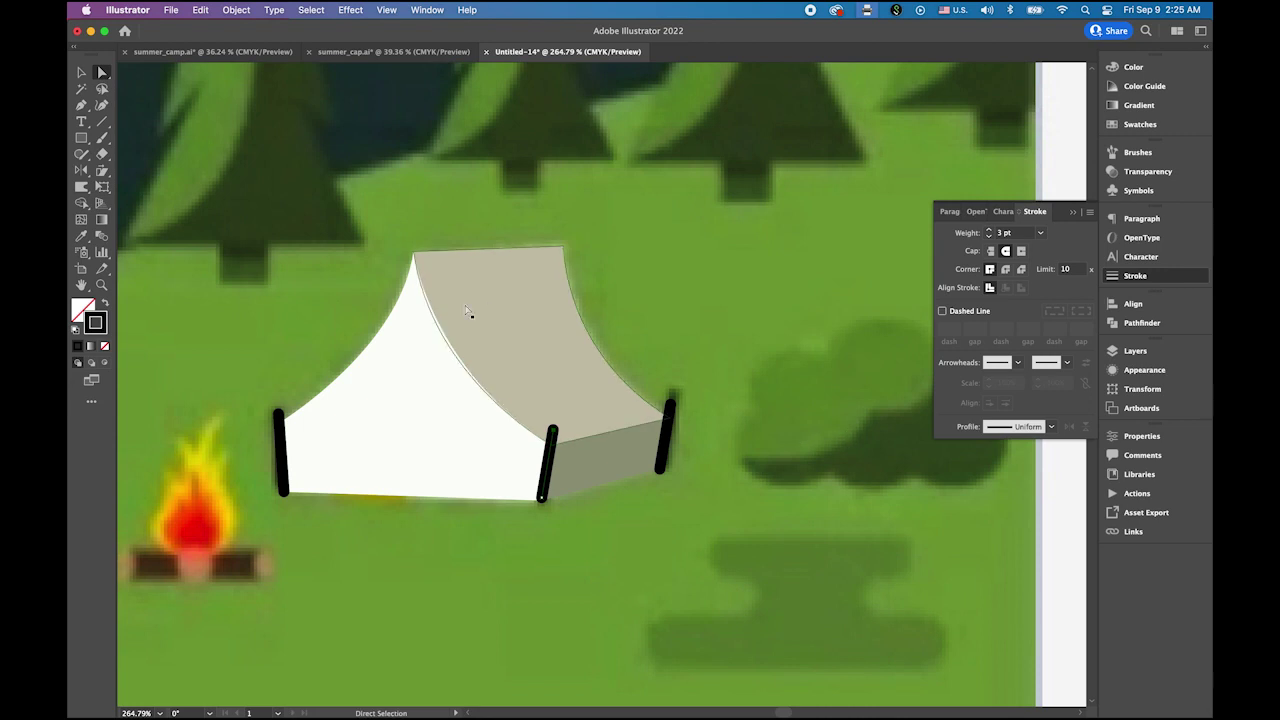
Try moving the whole tent aside to uncover the reference tent, and undo the move.
left_click(82, 73)
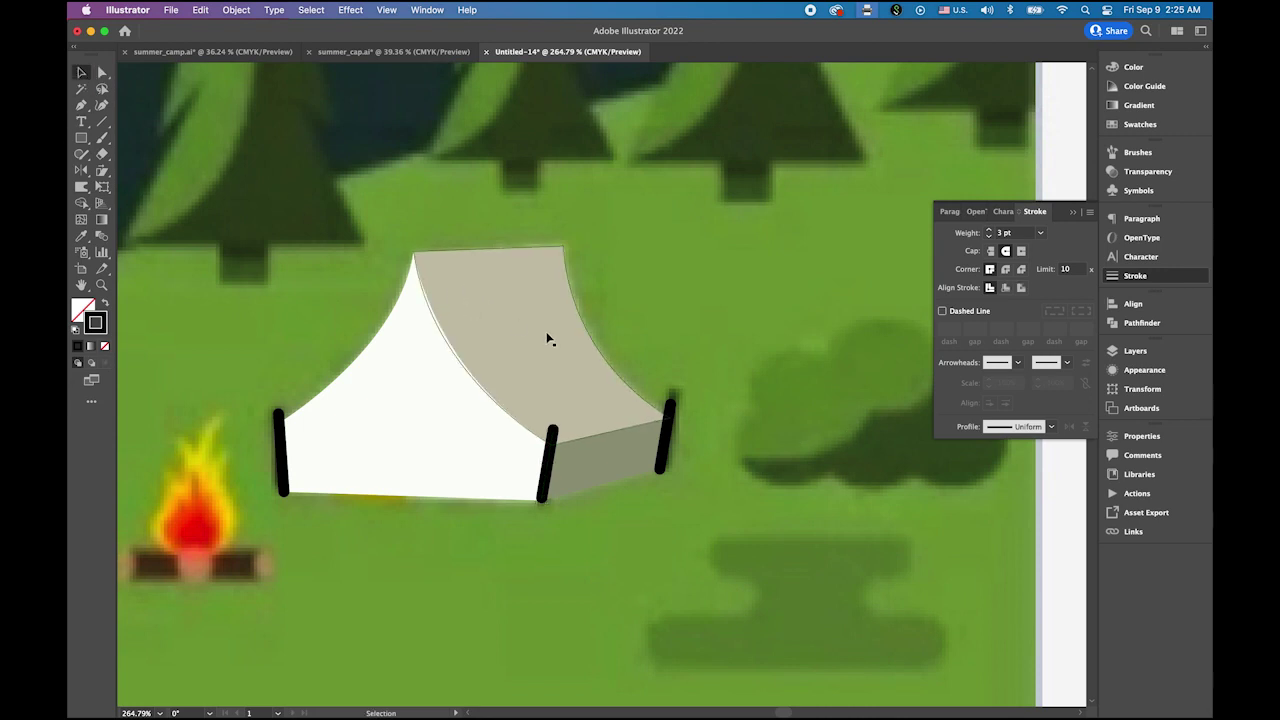
left_click(448, 410)
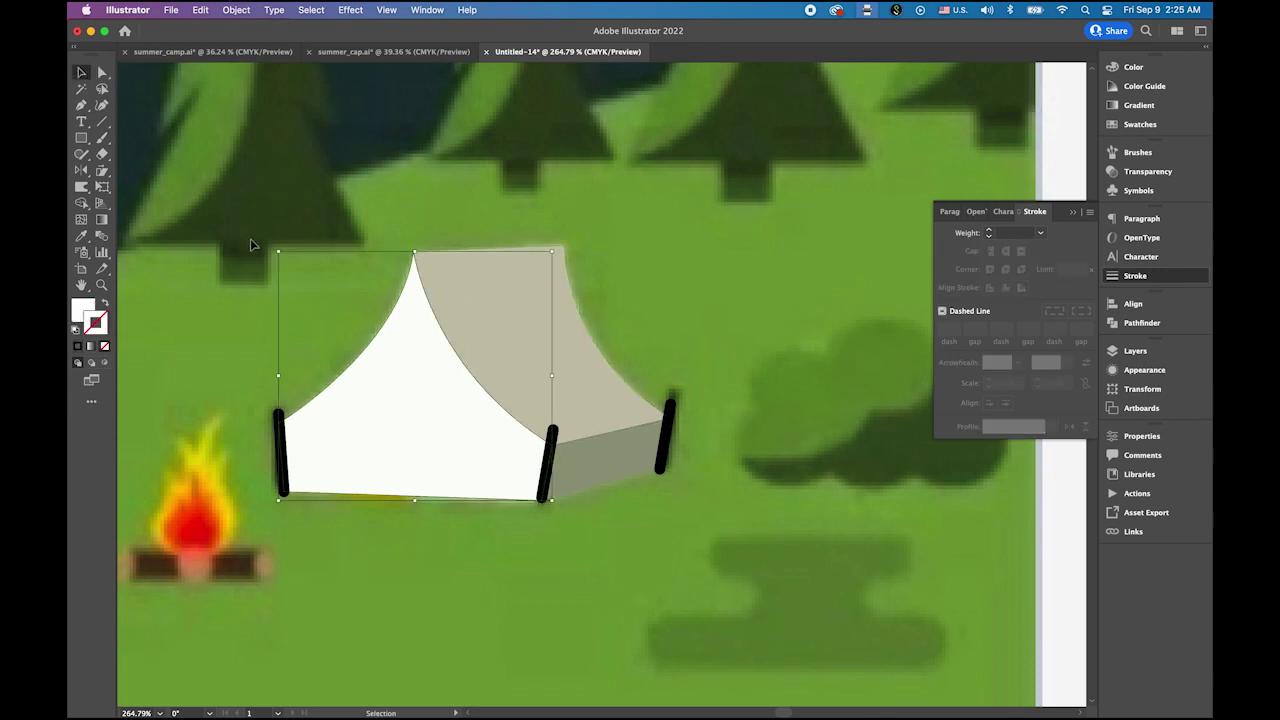
left_click_drag(736, 509, 480, 457)
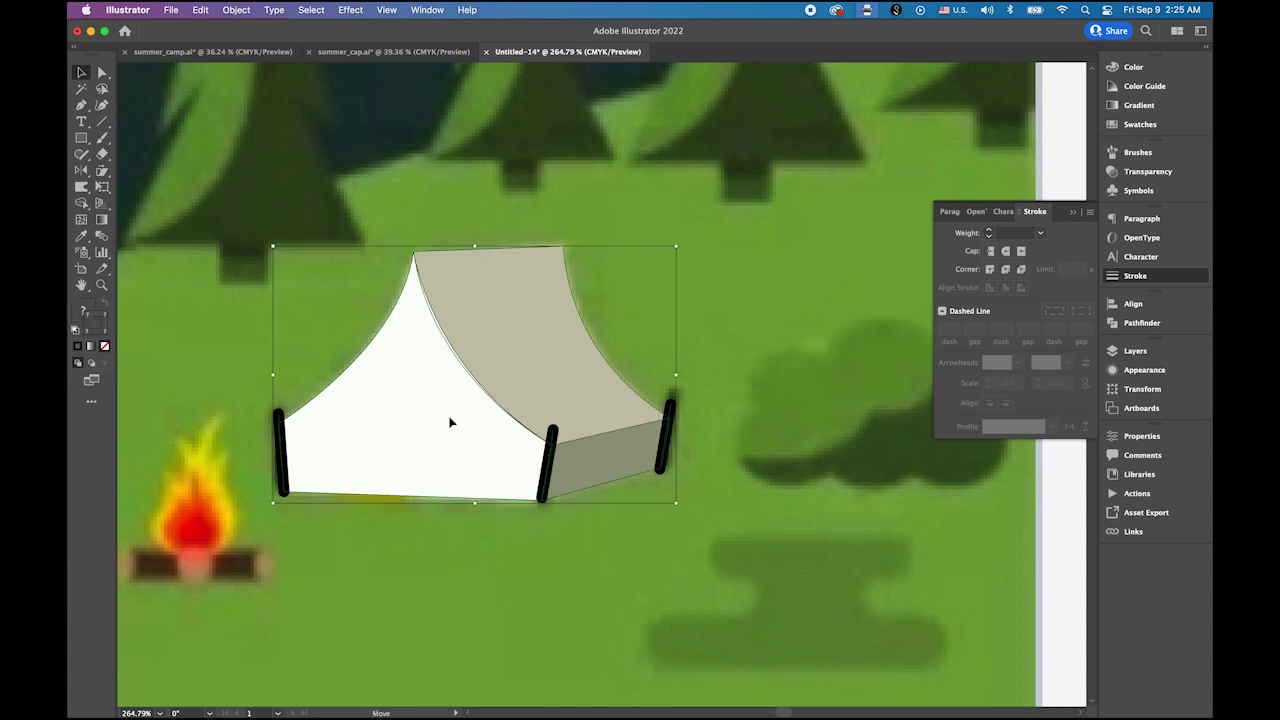
left_click_drag(400, 446, 676, 430)
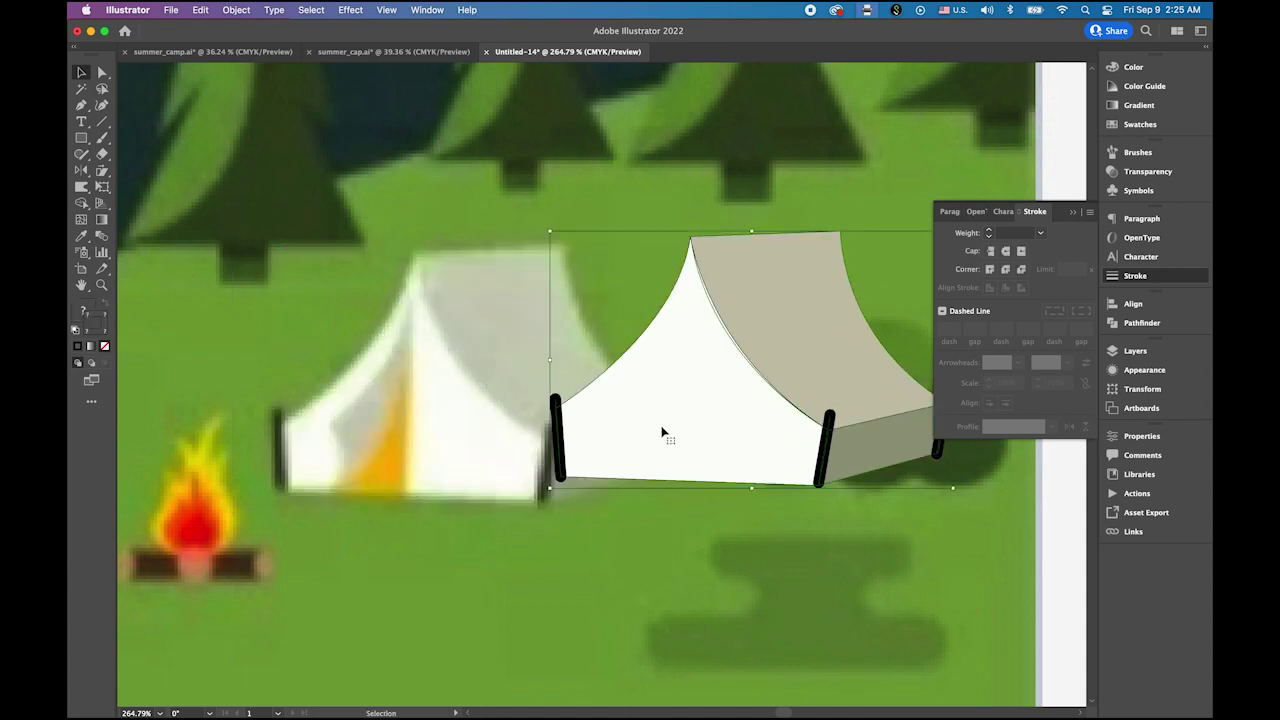
key("cmd+z")
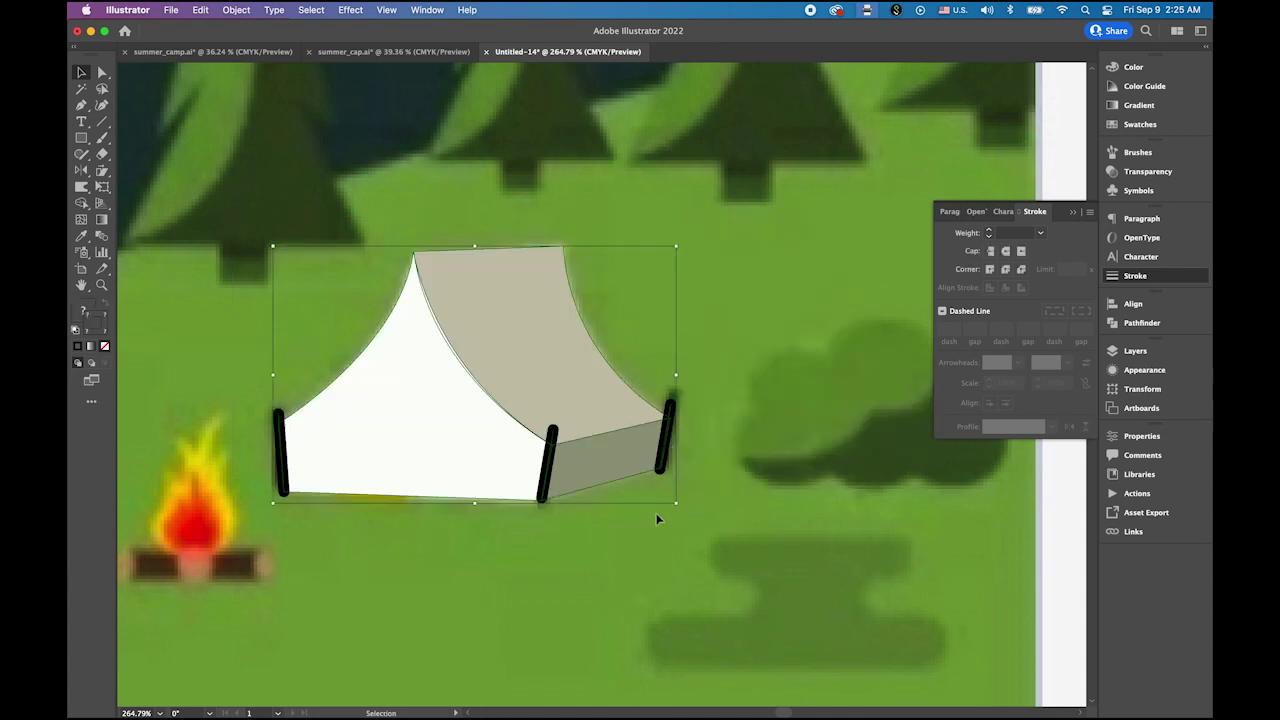
left_click(688, 500)
Remove the fill from the tent's front face to uncover the door details in the reference image.
left_click(423, 446)
left_click(420, 442)
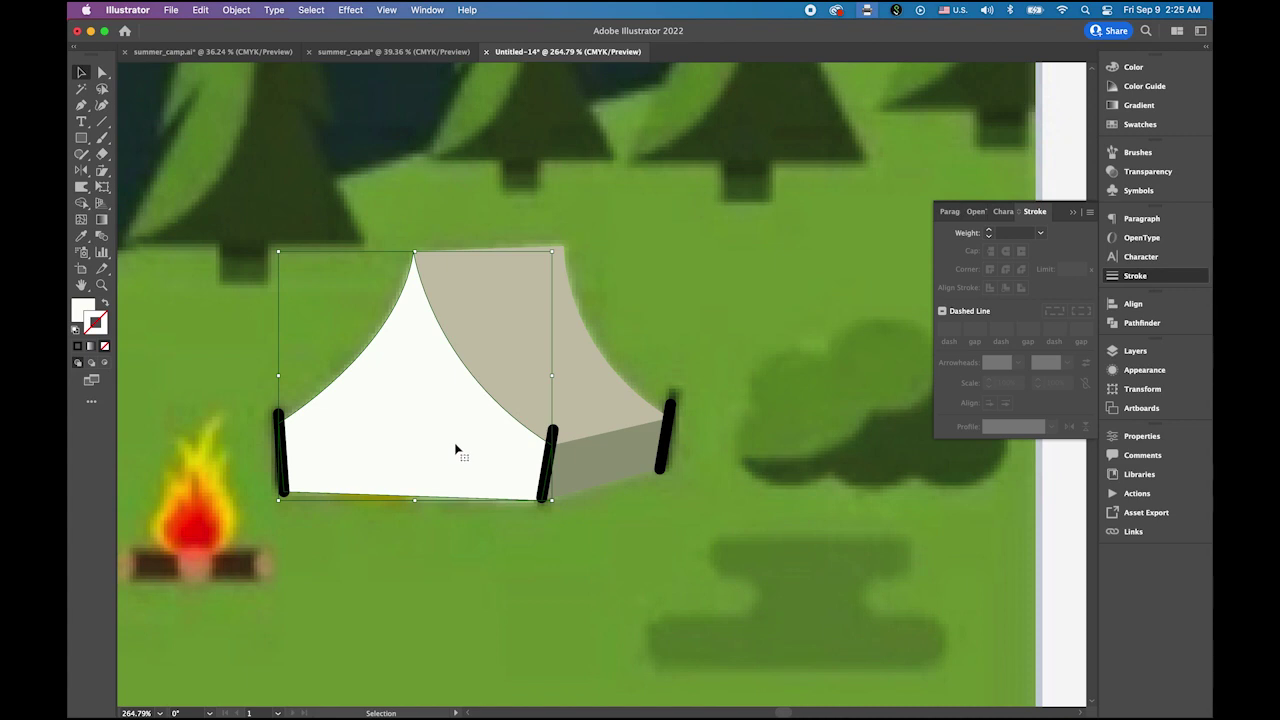
left_click(84, 312)
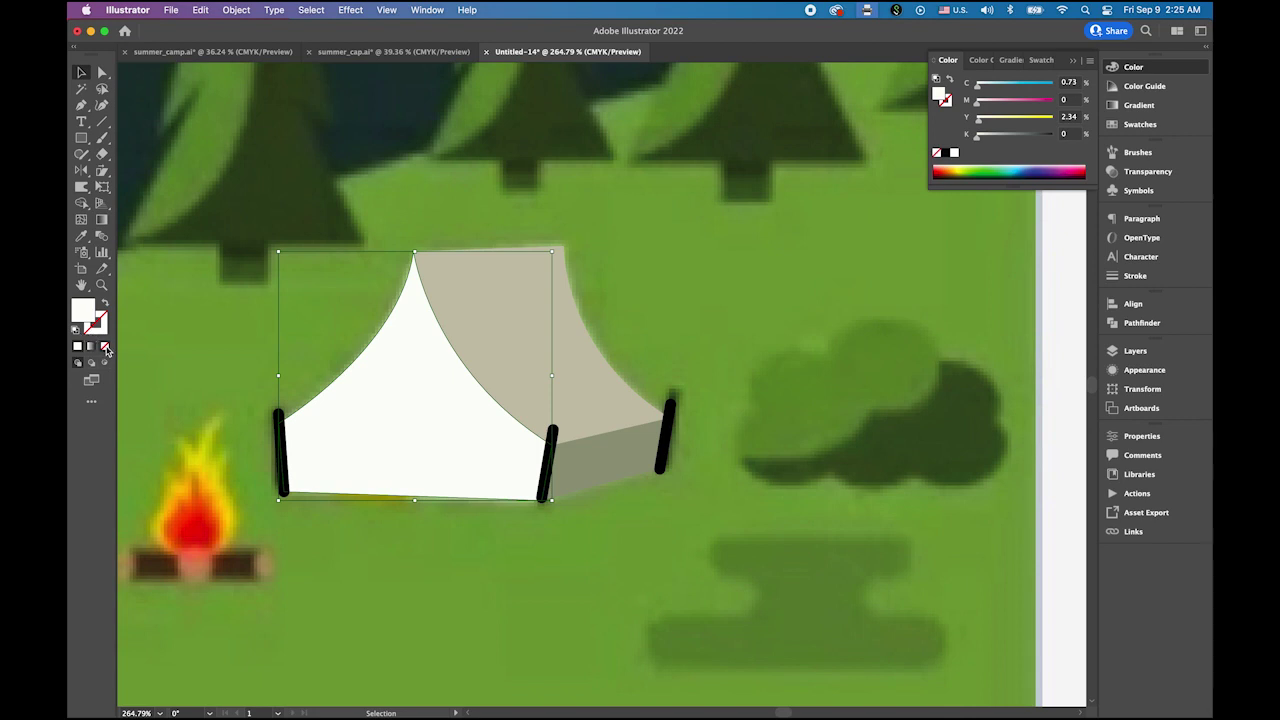
left_click(105, 346)
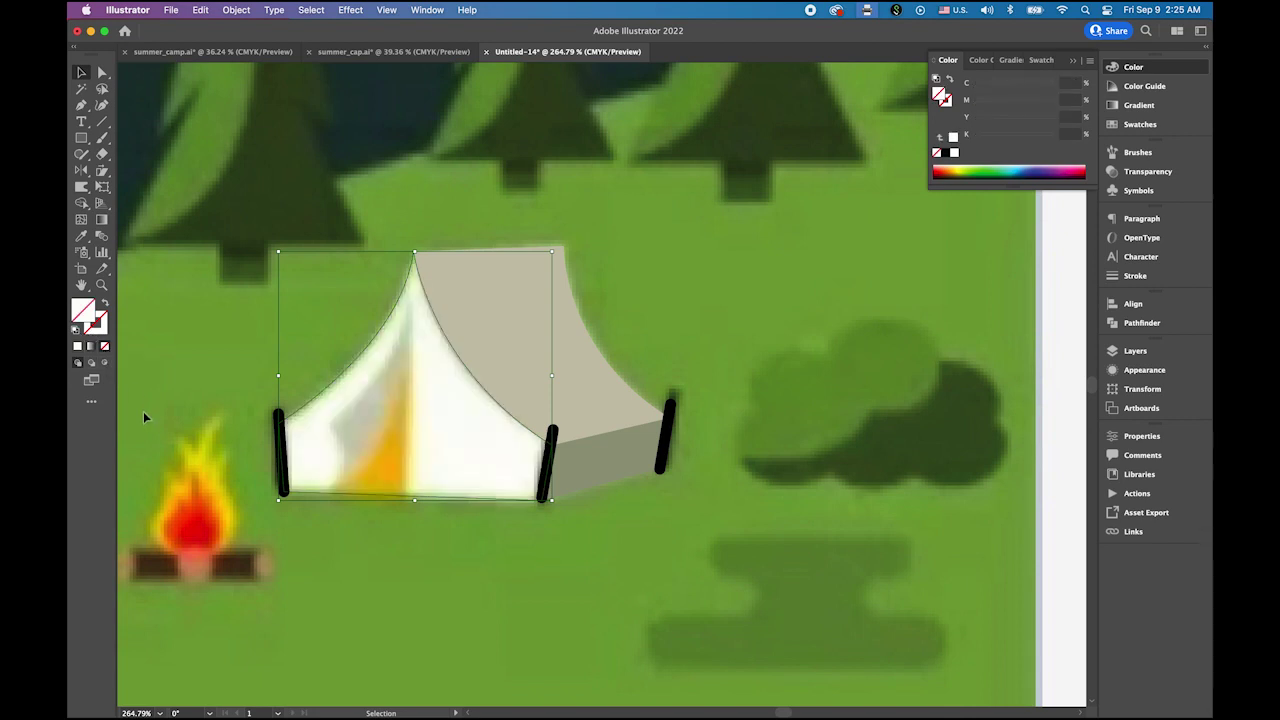
left_click(406, 590)
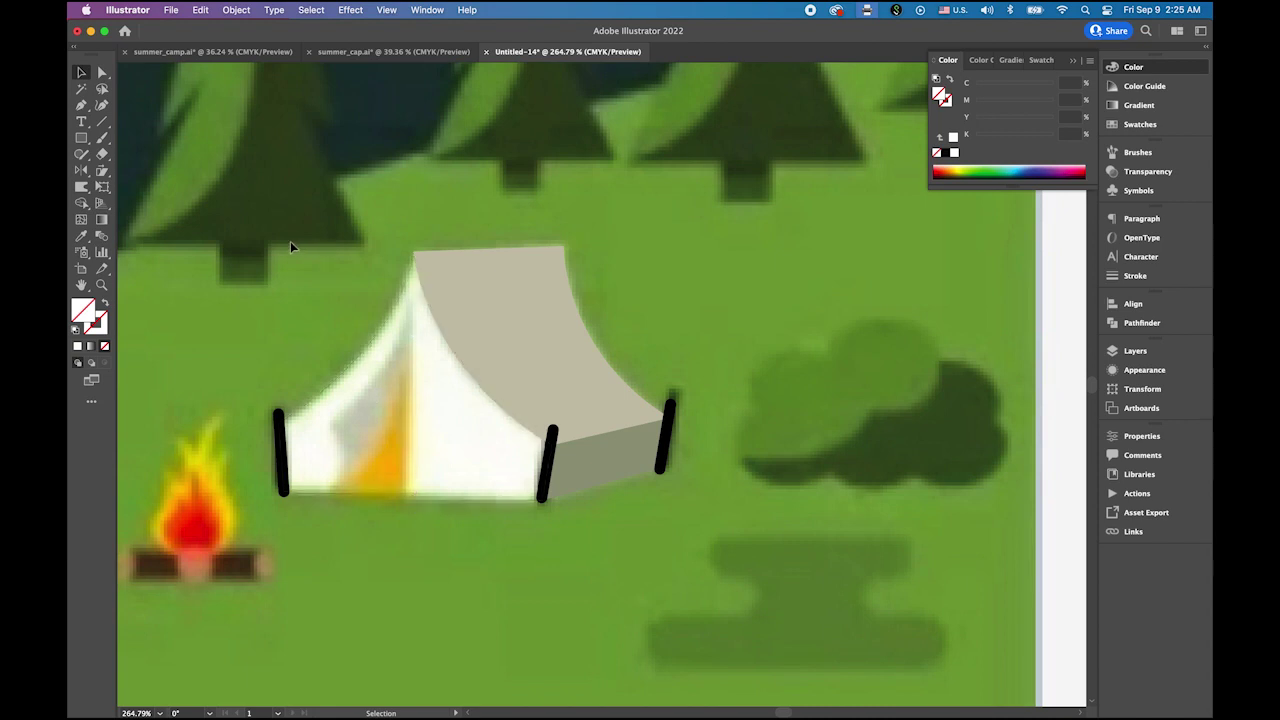
Set up the Pen tool for tracing the tent door with no fill and a 0.25 pt black stroke.
left_click(81, 104)
left_click(76, 331)
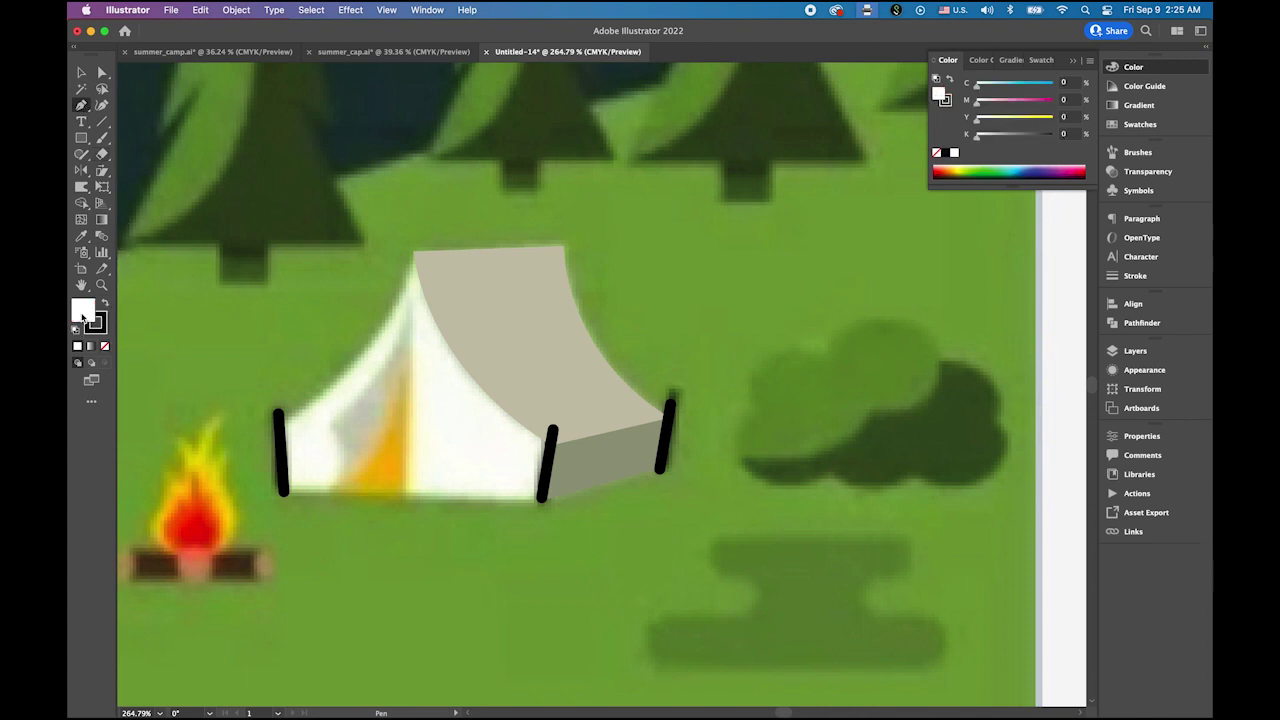
left_click(104, 347)
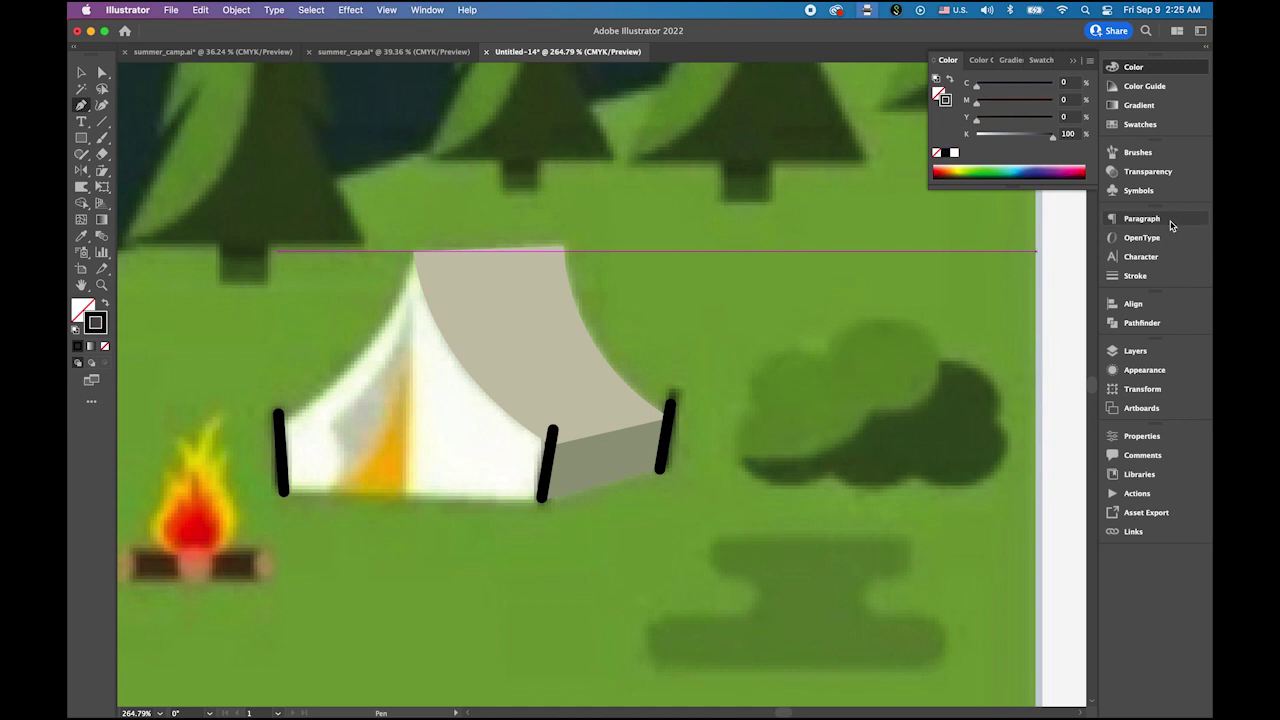
left_click(1135, 275)
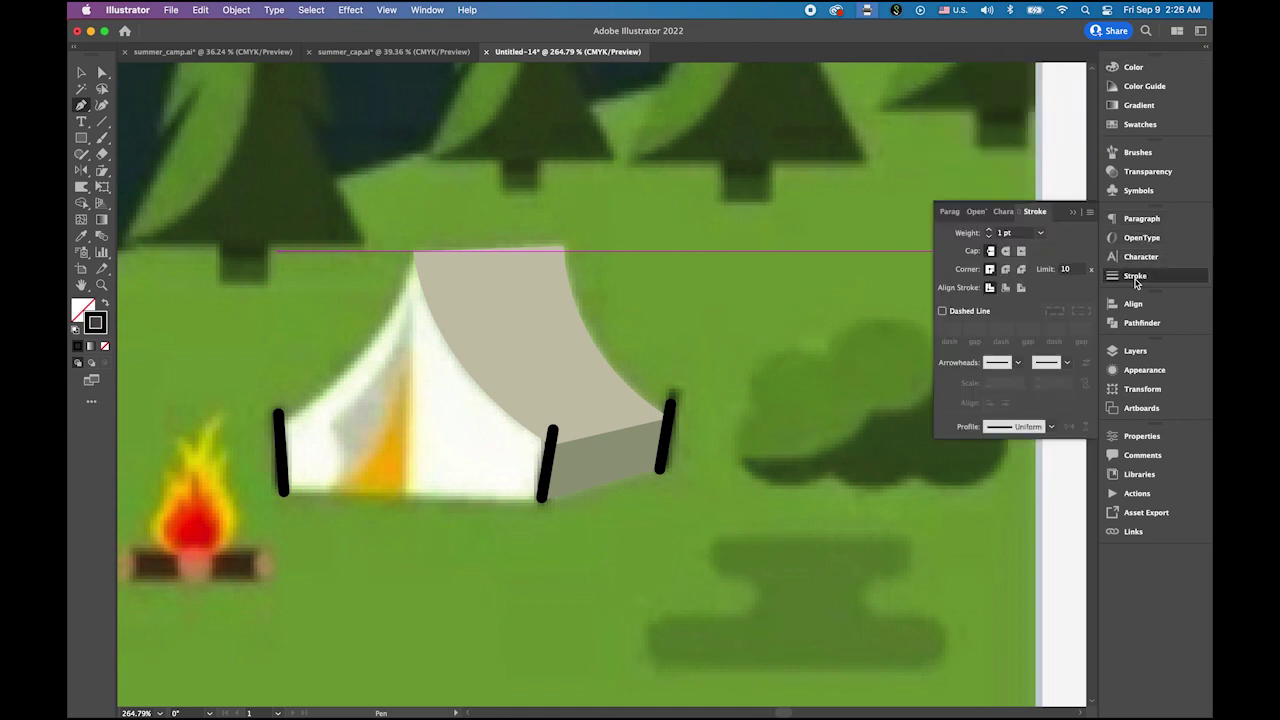
left_click(1041, 234)
left_click(1055, 248)
Trace the tent's whole door opening as a closed shape with a curved outer flap edge and a straight central edge.
left_click(409, 311)
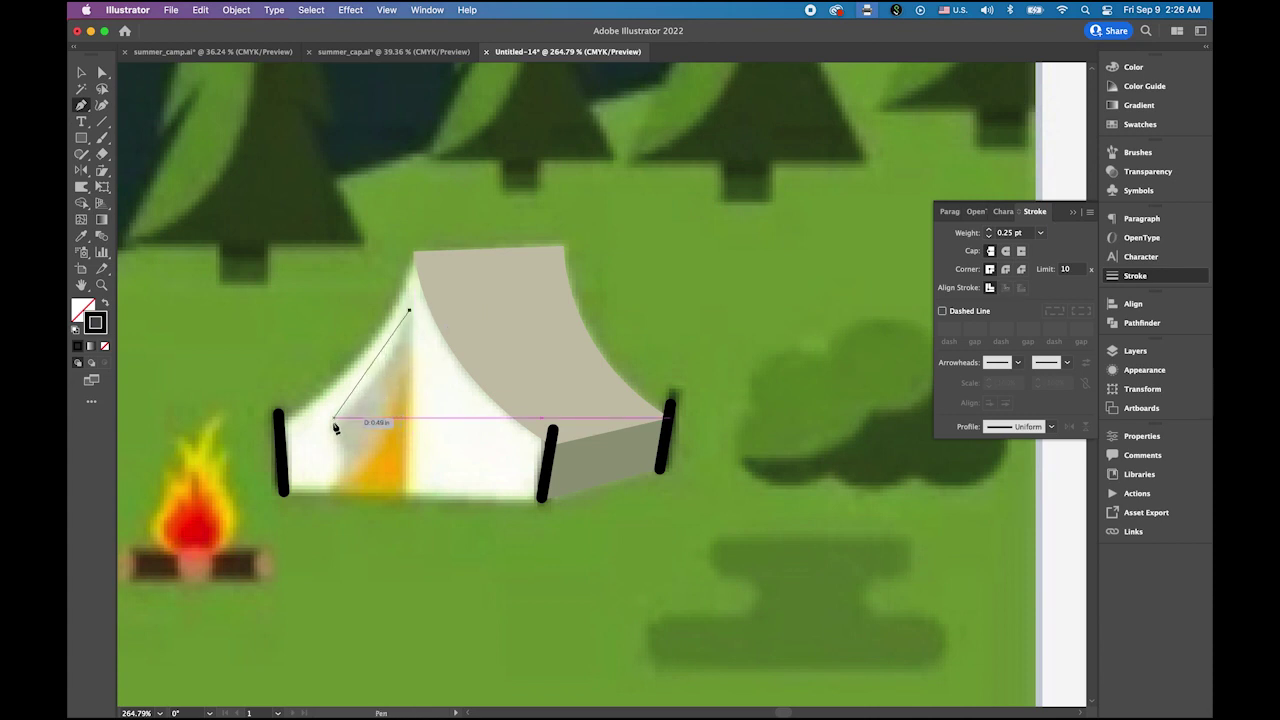
left_click_drag(333, 422, 278, 460)
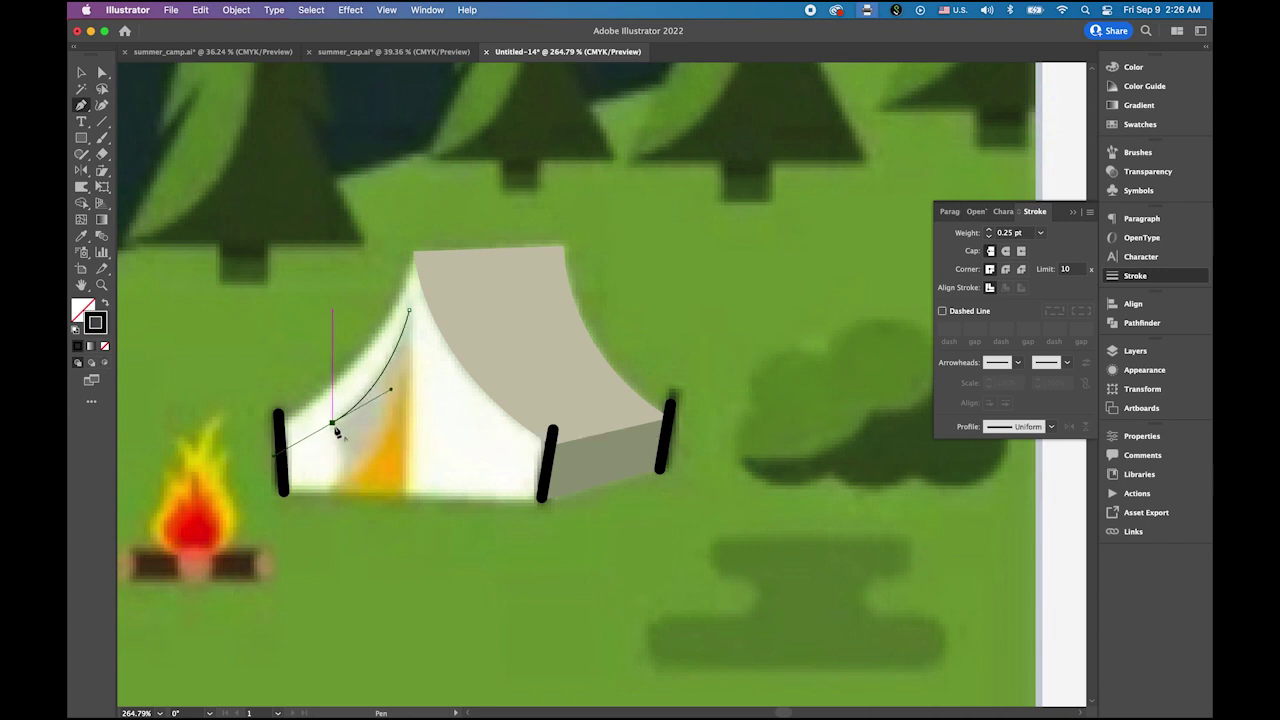
left_click(332, 422)
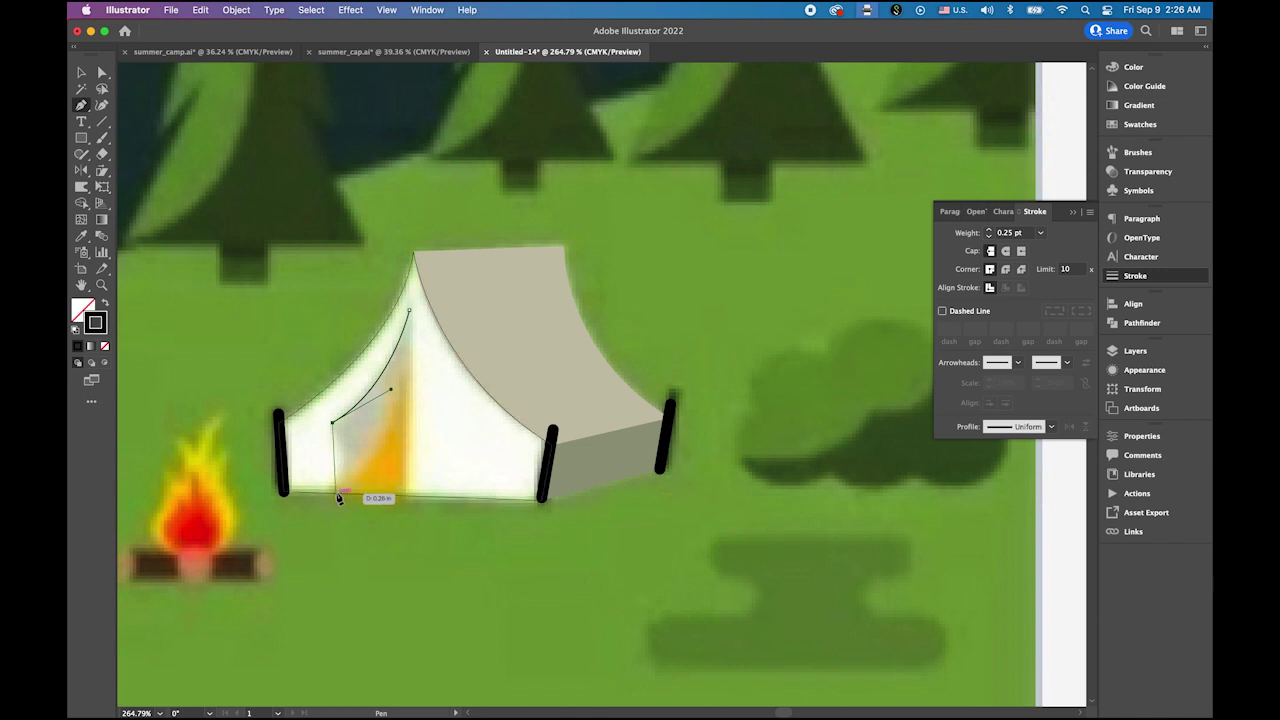
left_click_drag(338, 494, 312, 510)
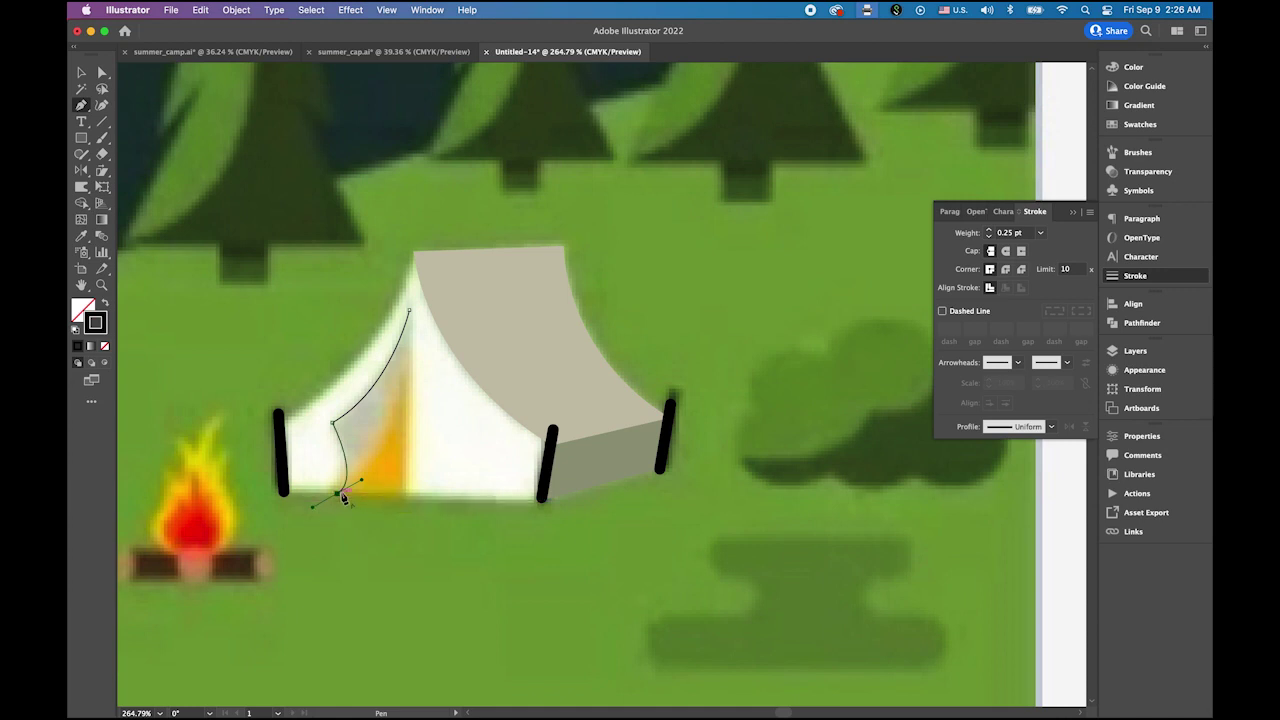
left_click(339, 496)
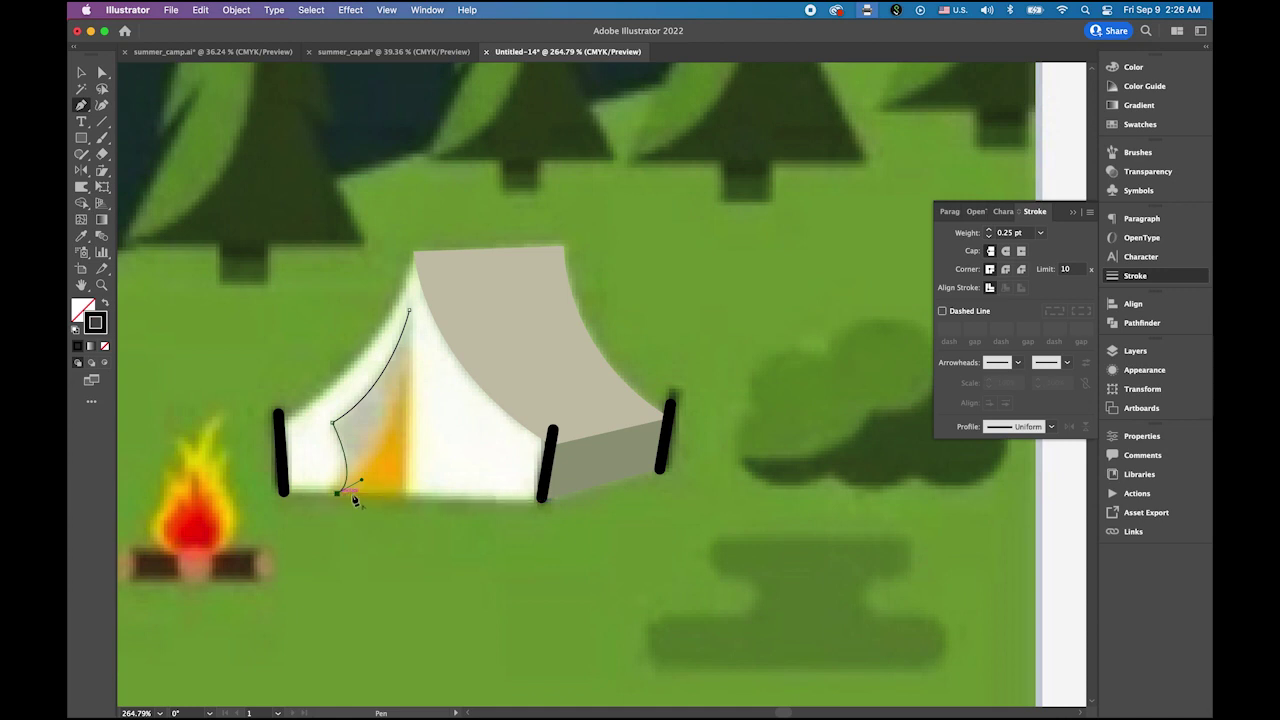
left_click(405, 494)
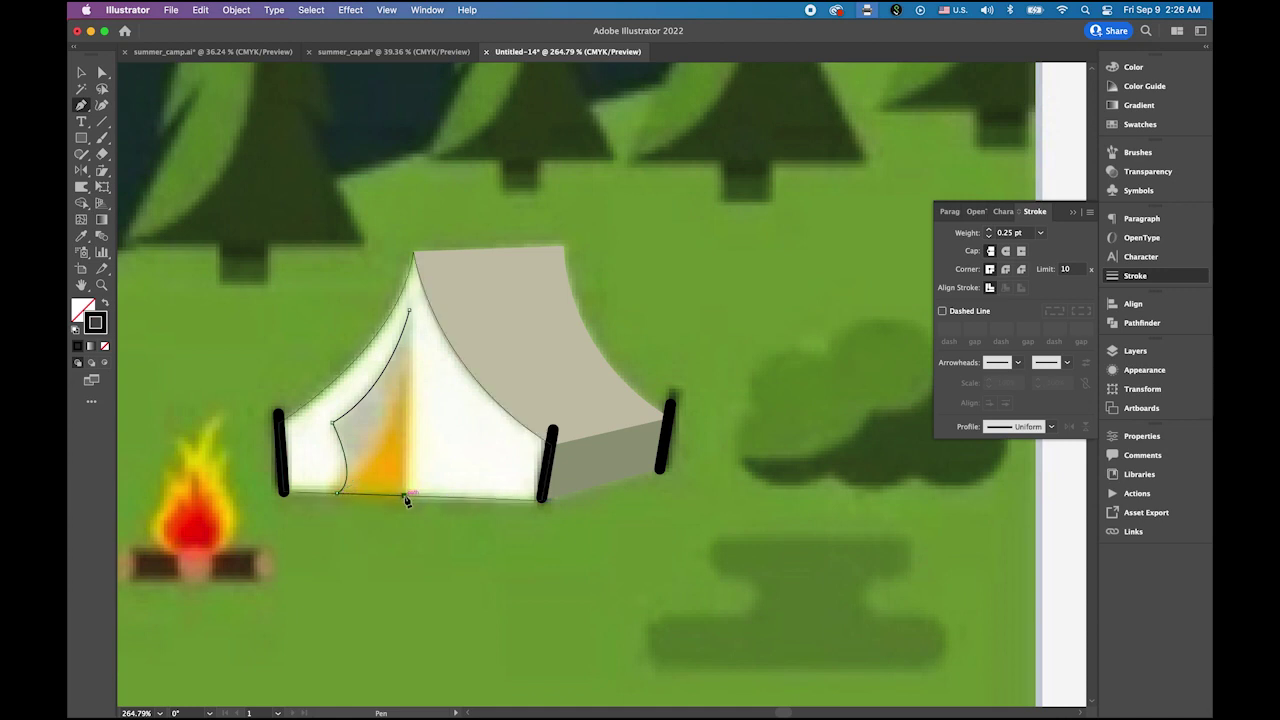
left_click(409, 312)
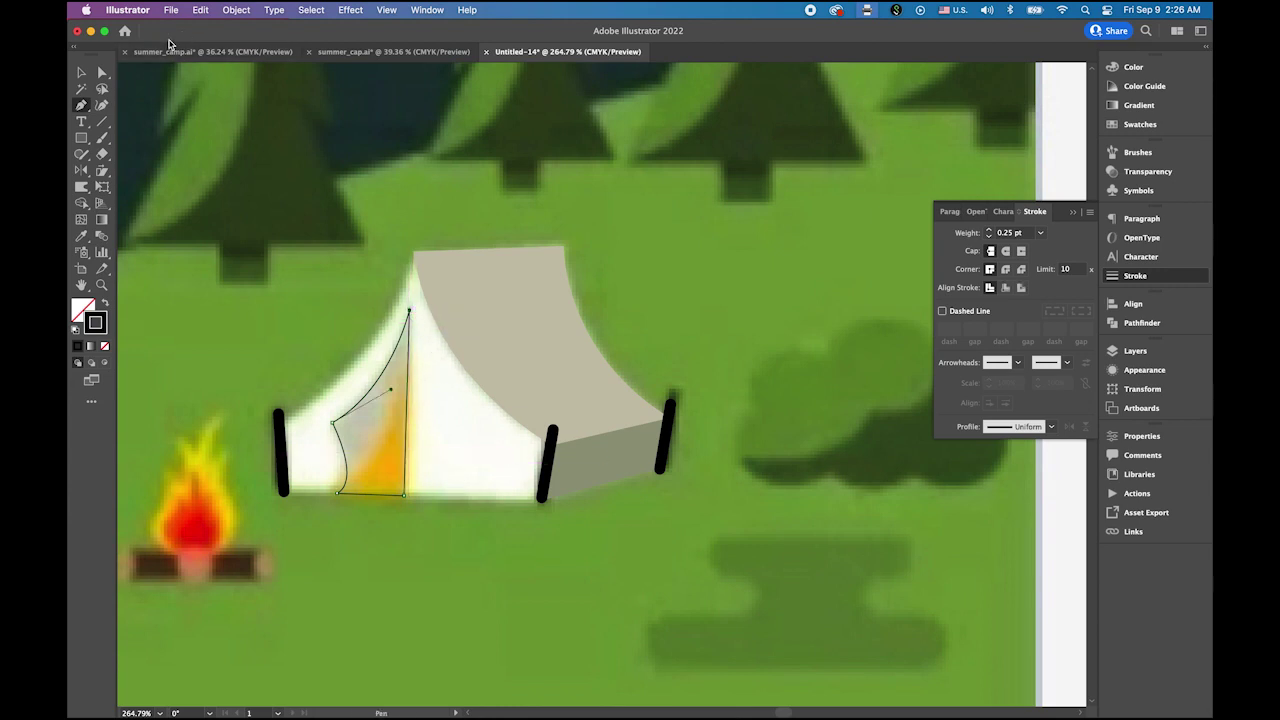
left_click(81, 72)
left_click(229, 132)
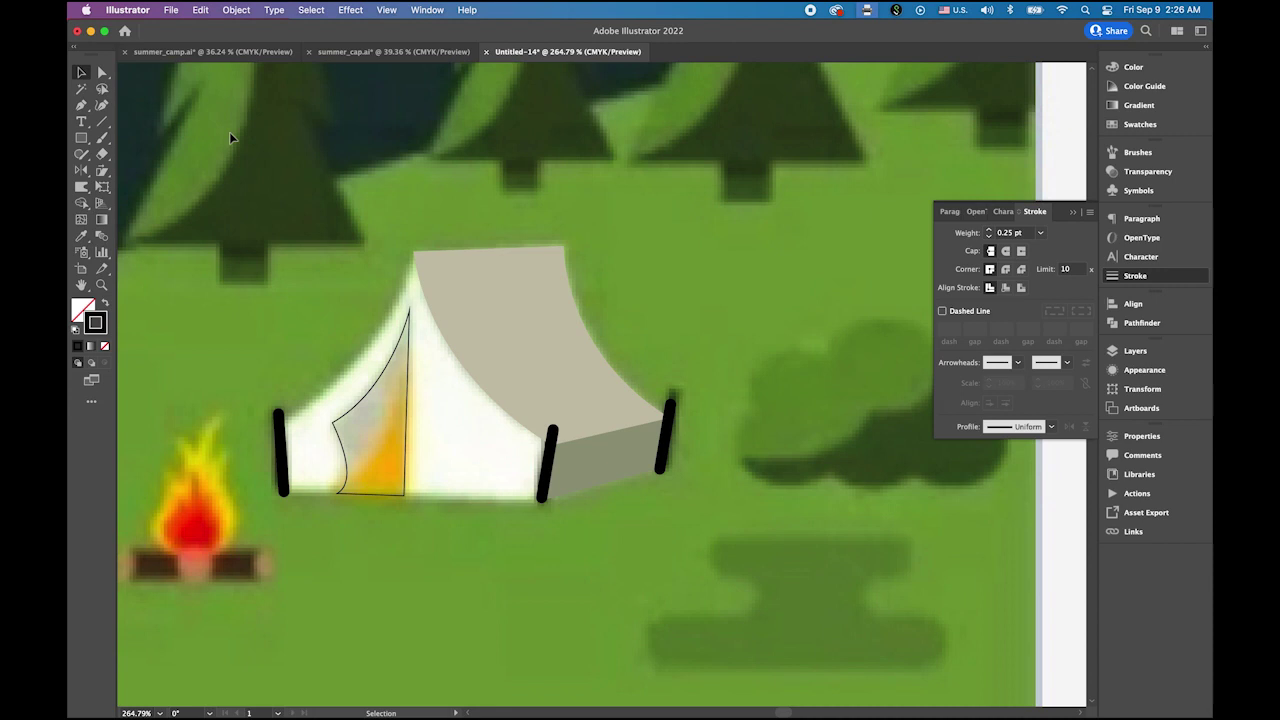
Trace the orange area inside the door opening as a closed three-point shape with a curved slanting edge.
left_click(81, 105)
left_click(408, 364)
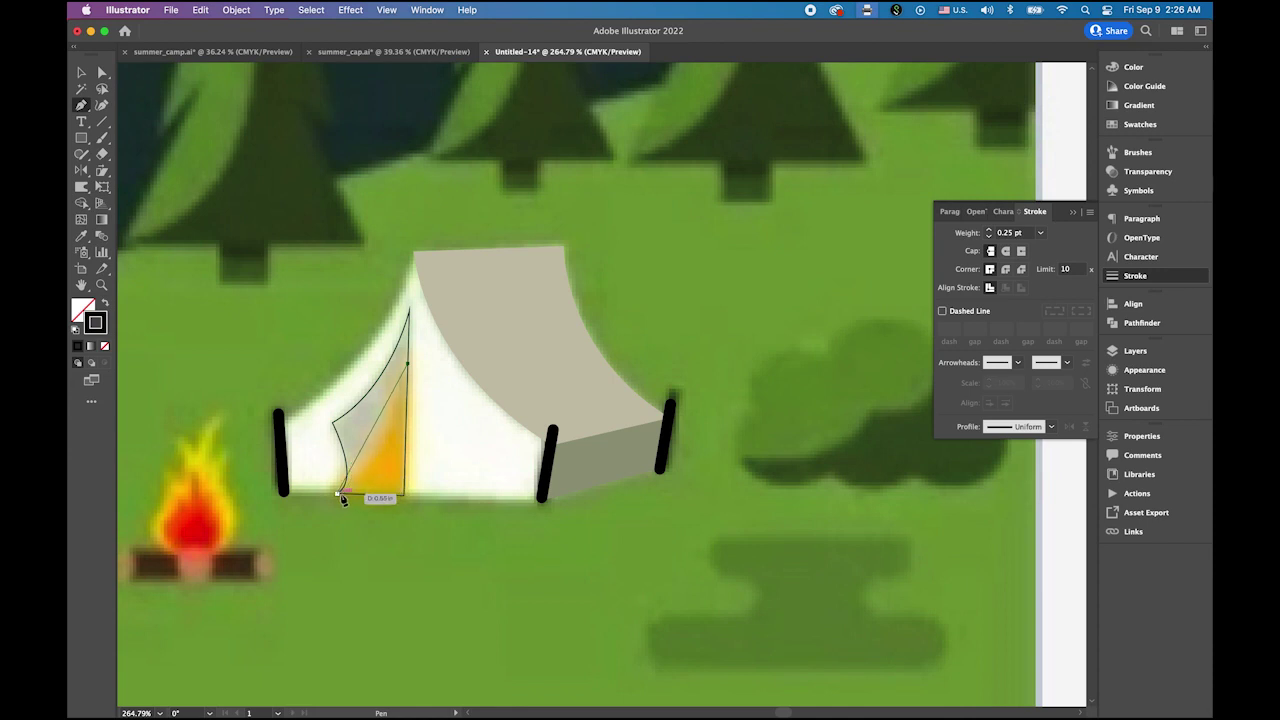
left_click_drag(338, 494, 289, 531)
left_click(338, 494)
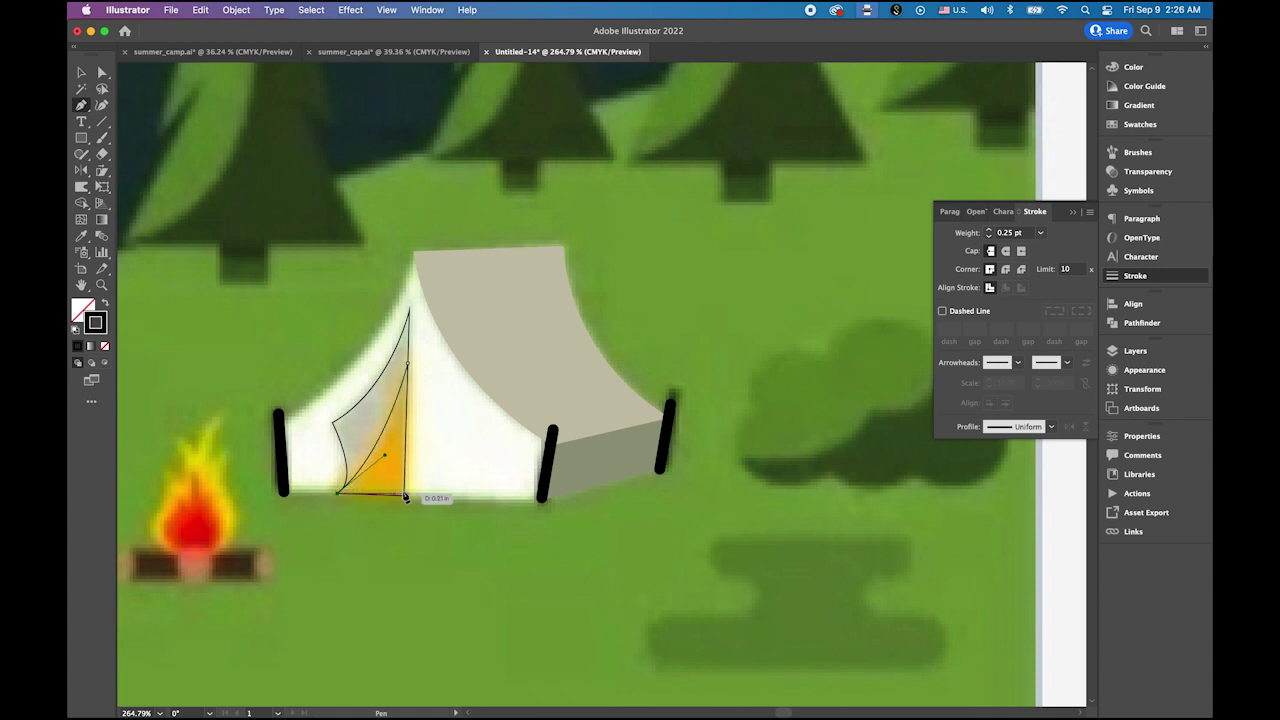
left_click(404, 493)
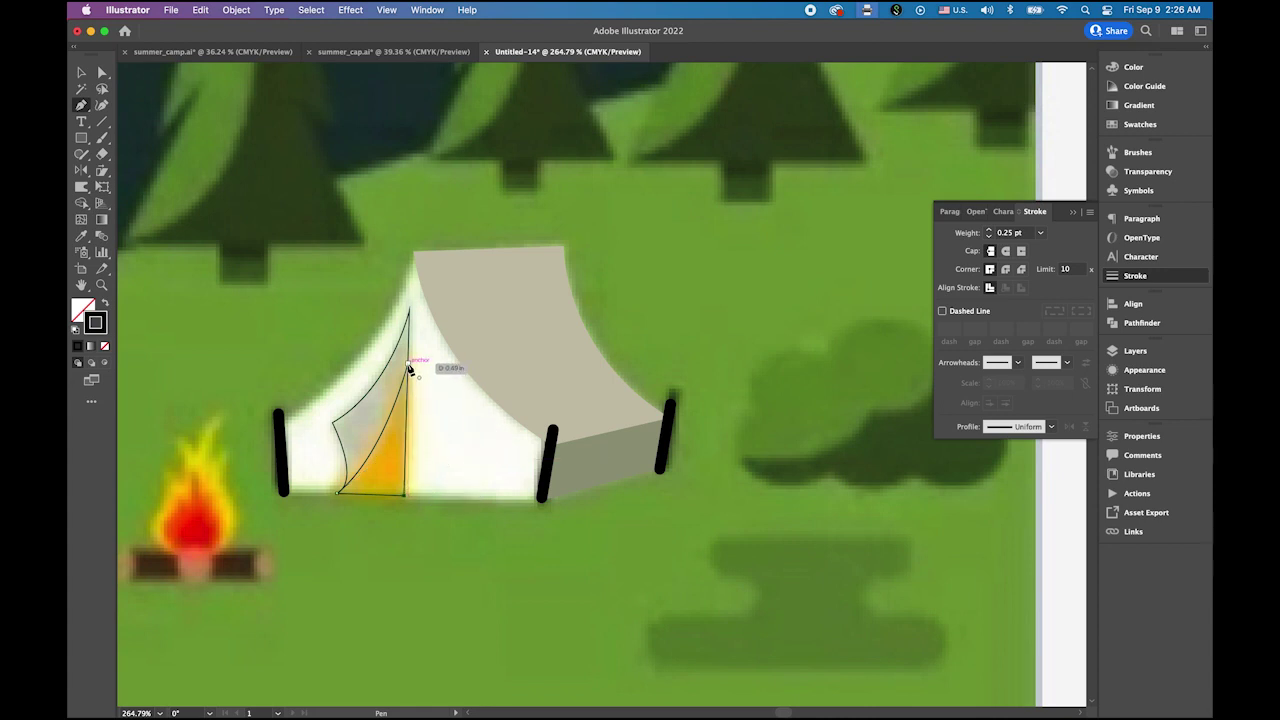
left_click(408, 368)
Fill the inner door shape with the reference's orange and the larger door shape with its grey-green, both without a stroke.
left_click(81, 236)
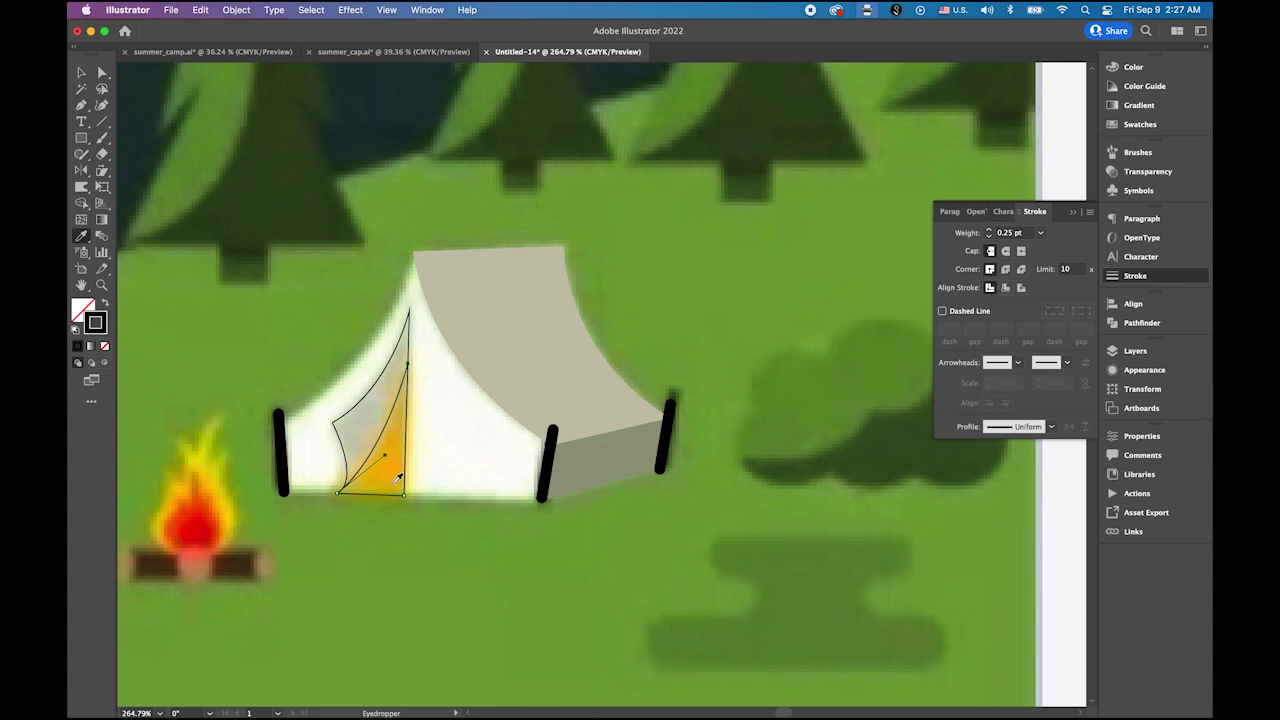
left_click(392, 470)
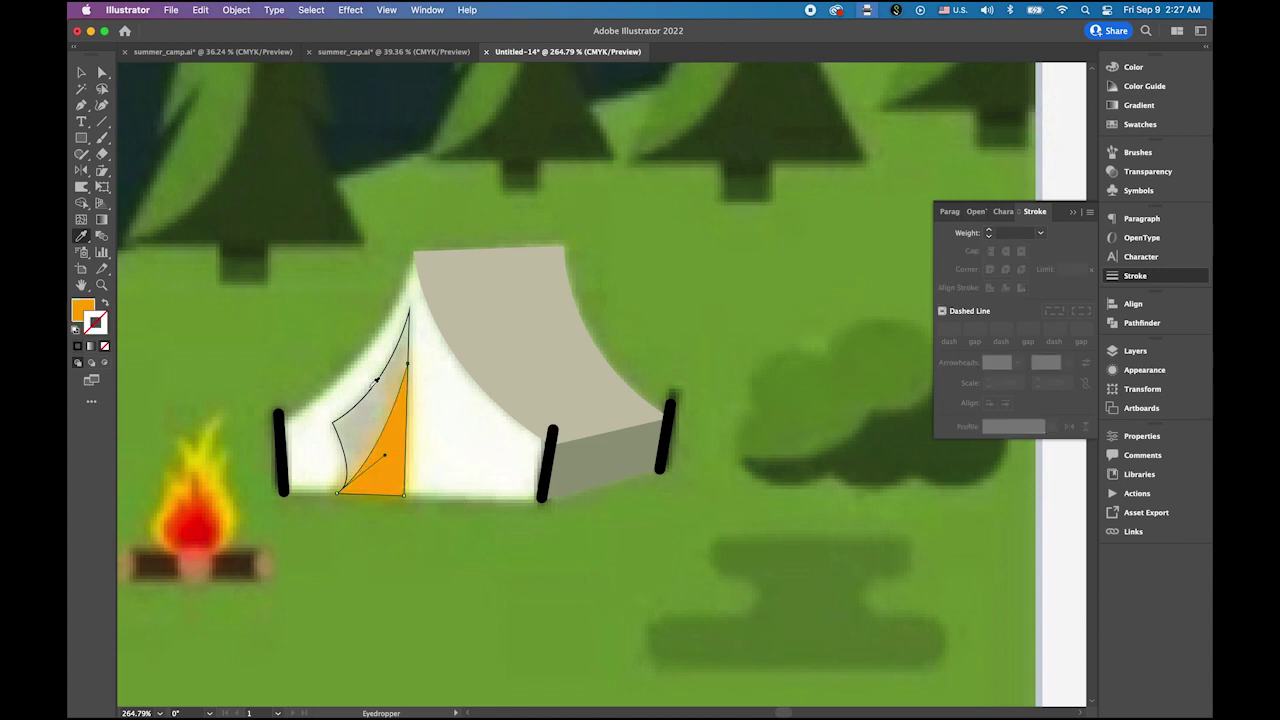
left_click(81, 72)
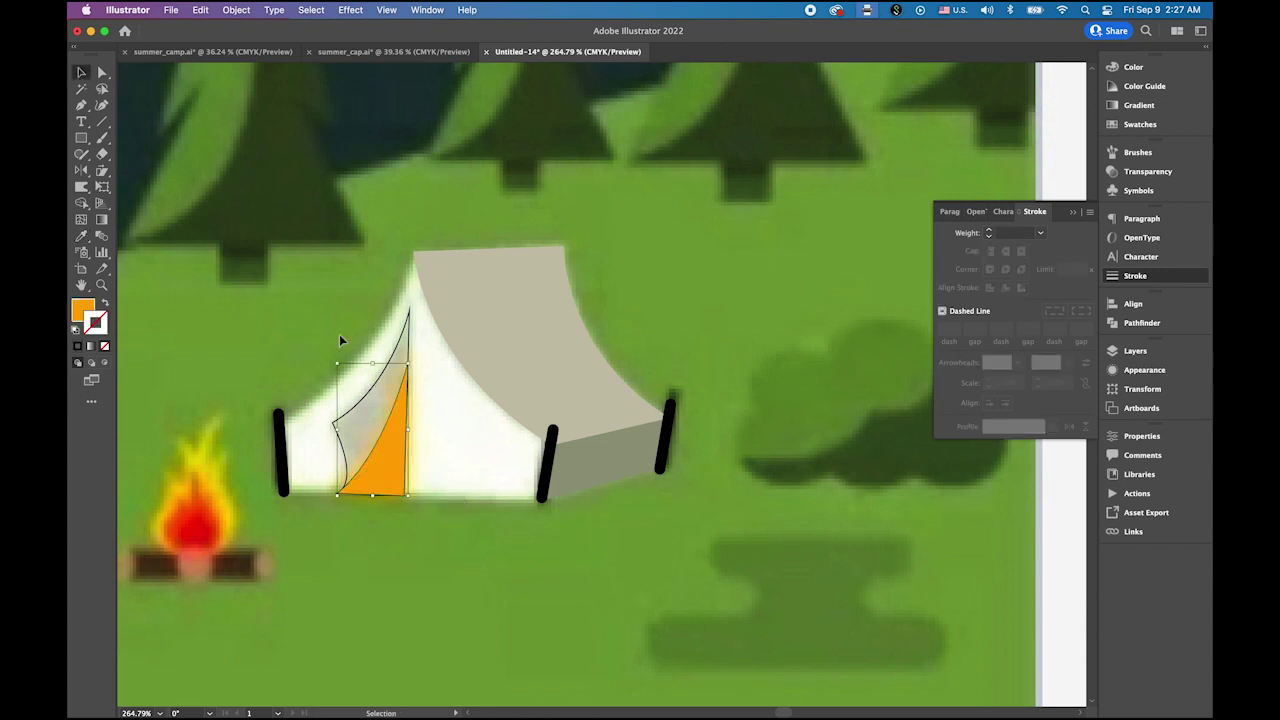
left_click(400, 350)
left_click(84, 238)
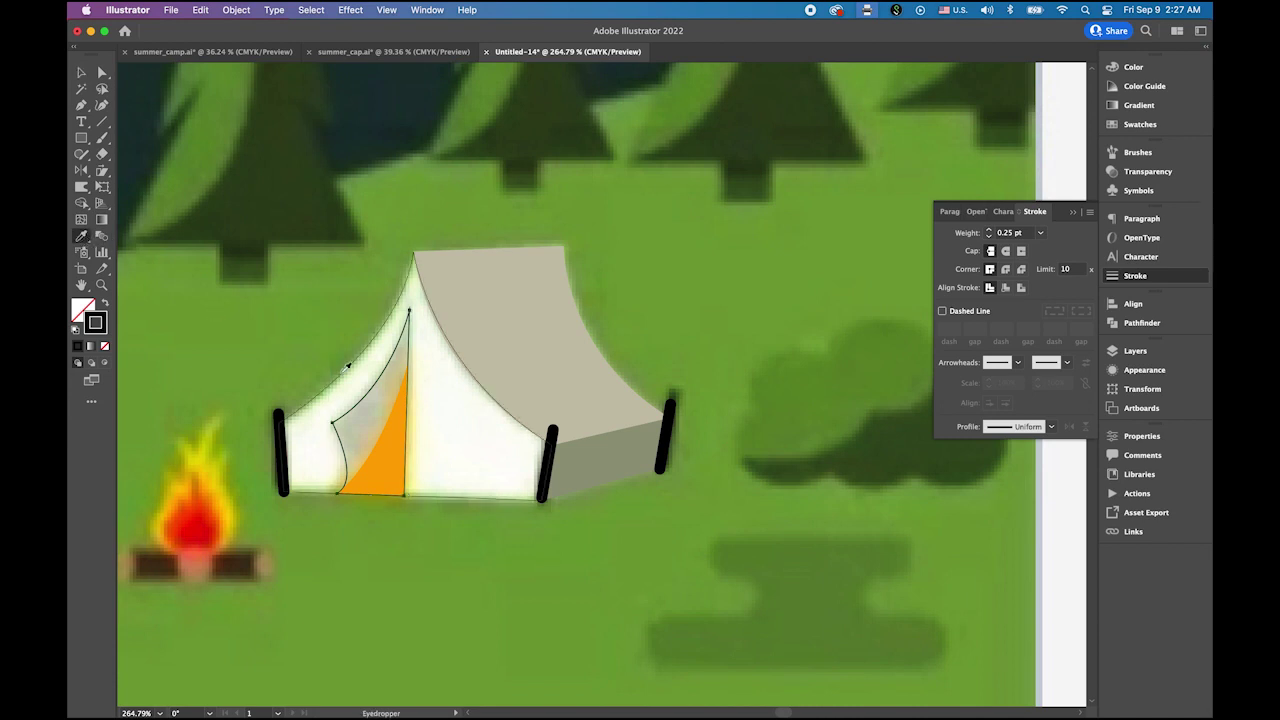
left_click(378, 412)
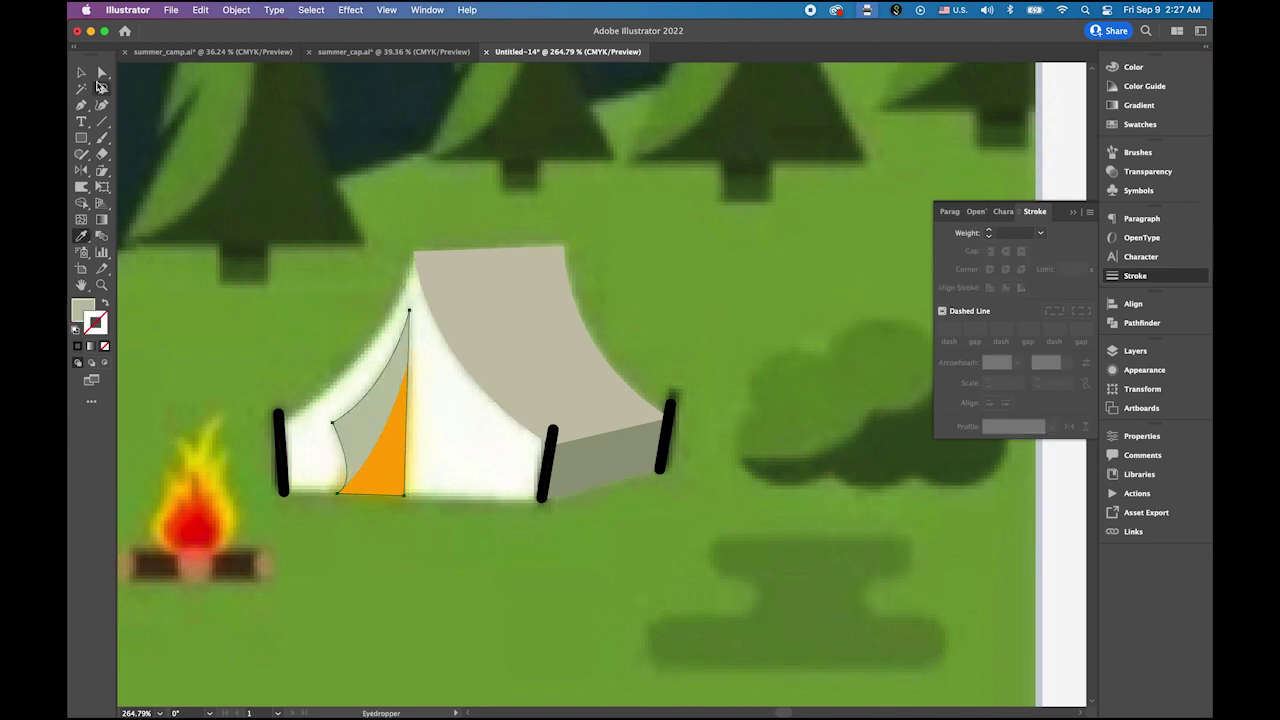
left_click(81, 72)
left_click(403, 283)
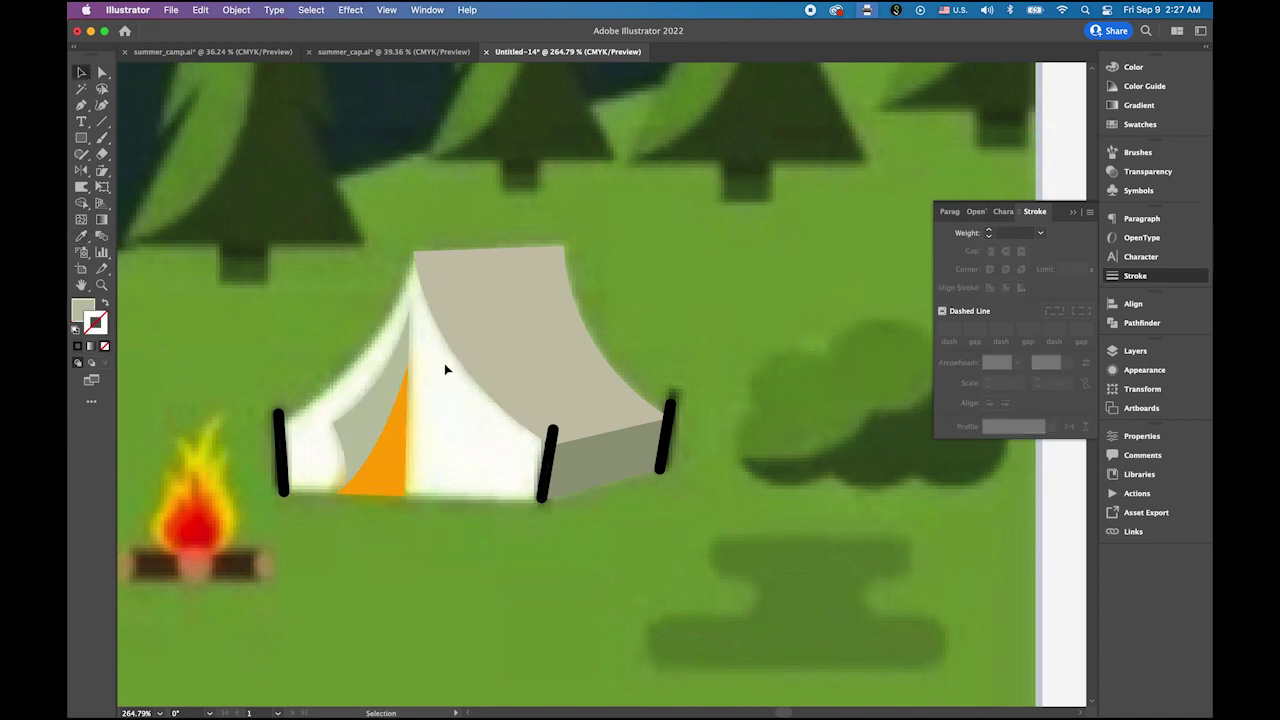
Fill the tent's front face with white.
left_click(372, 352)
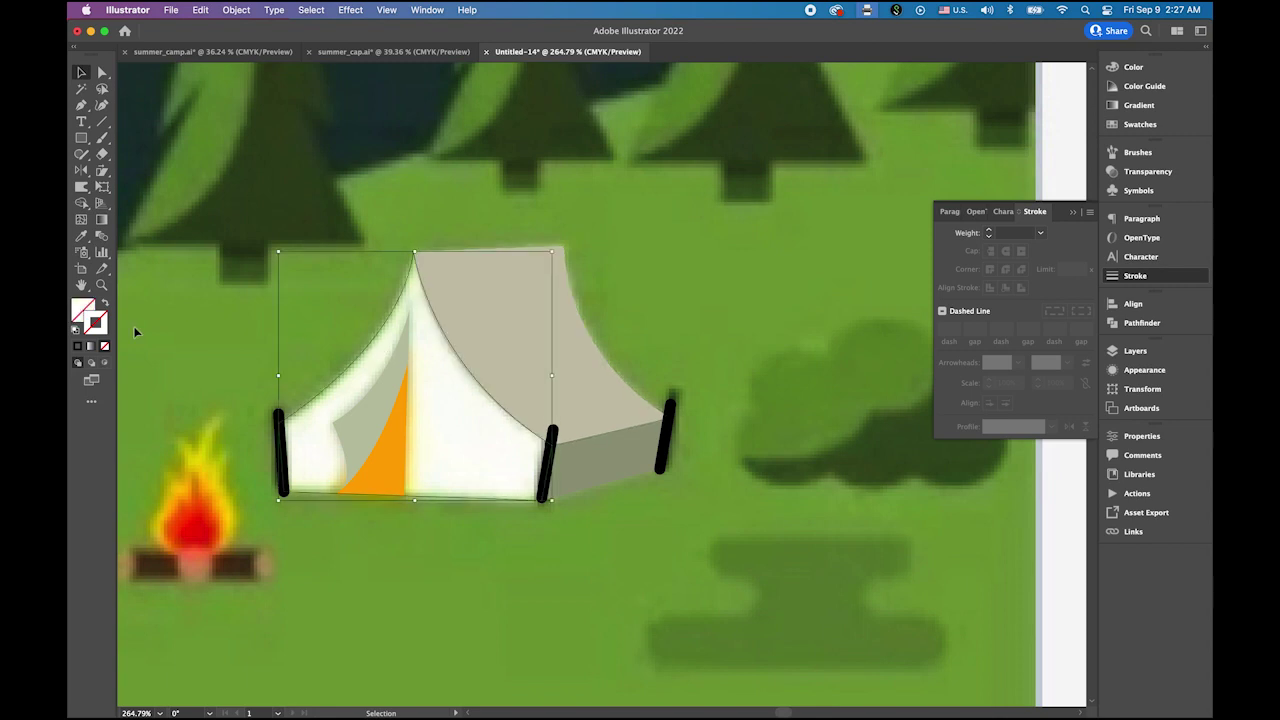
left_click(85, 310)
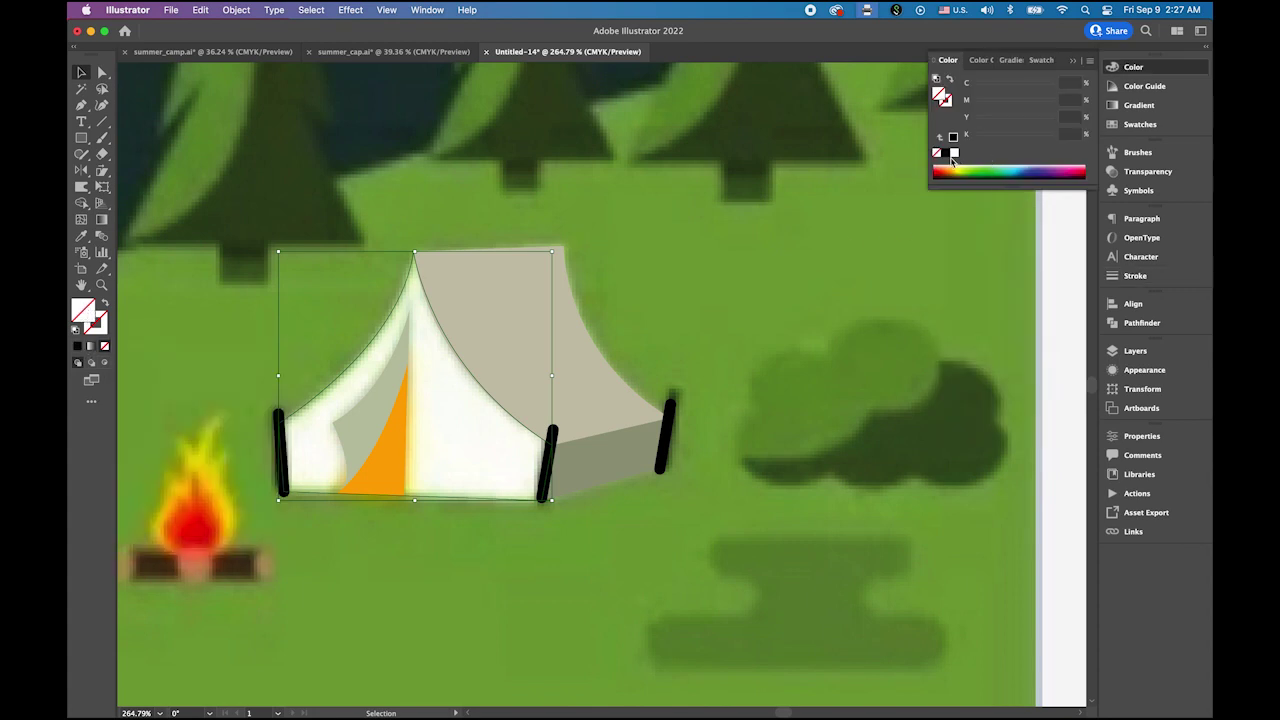
left_click(955, 154)
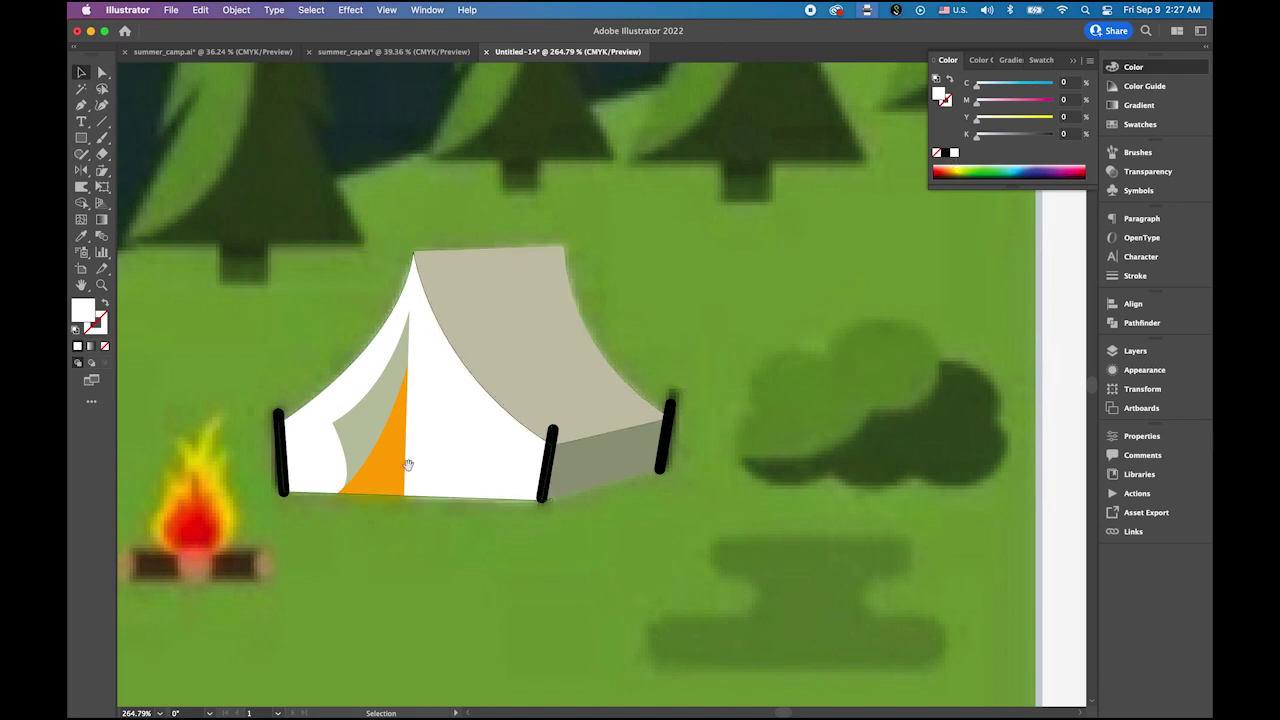
Set up the Pen tool for tracing the campfire with no fill and a 0.25 pt black stroke.
key("space")
left_click_drag(227, 503, 485, 431)
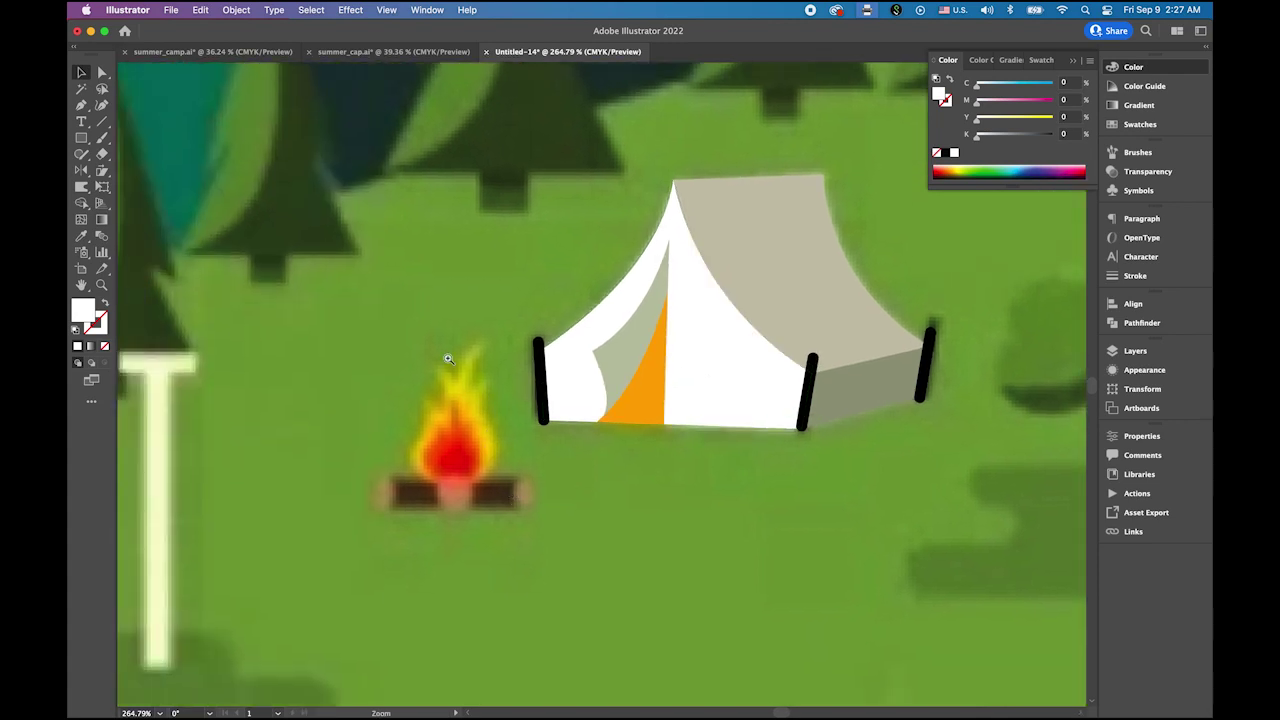
key("super+space")
left_click_drag(449, 359, 557, 420)
scroll(532, 405, "down", 2)
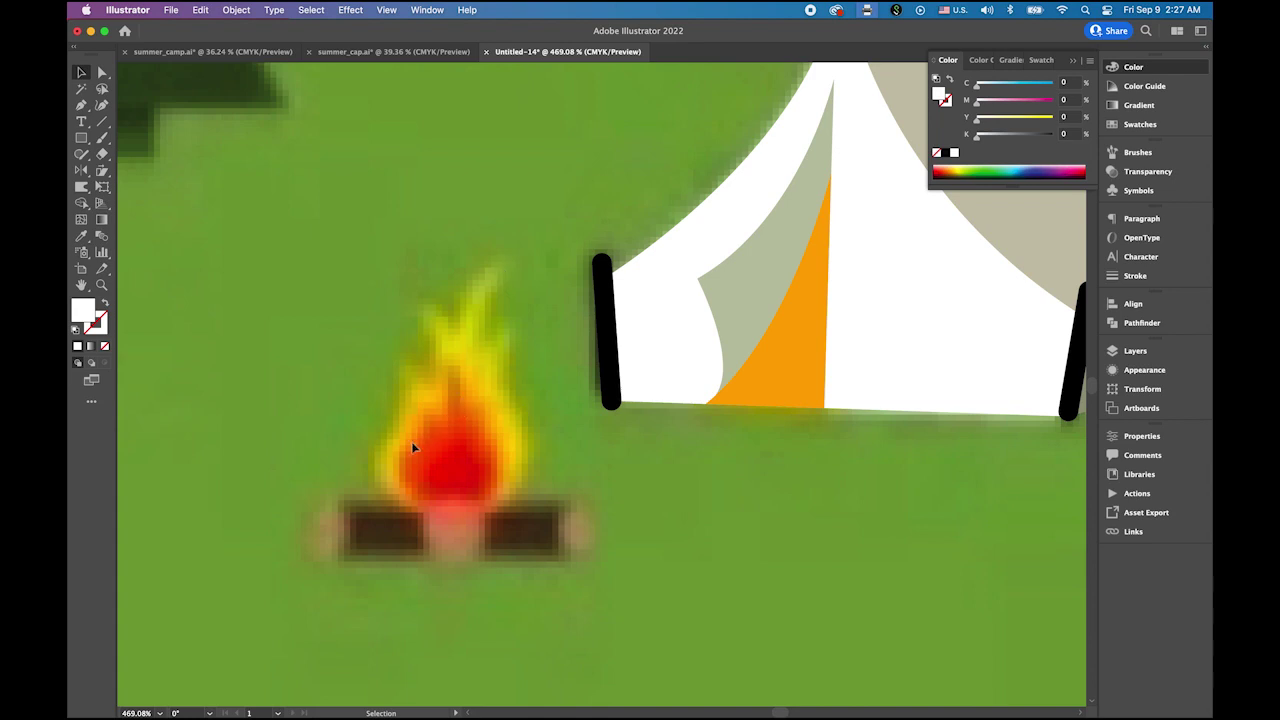
left_click(81, 105)
left_click(77, 331)
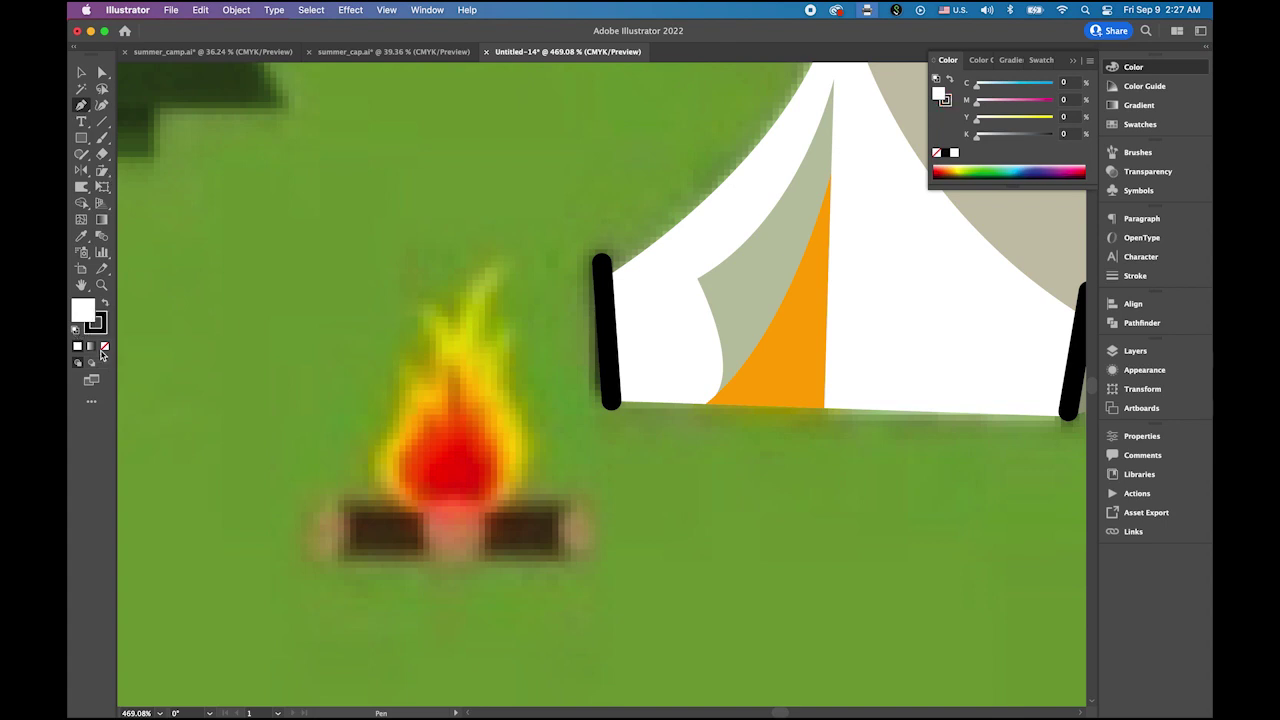
left_click(104, 347)
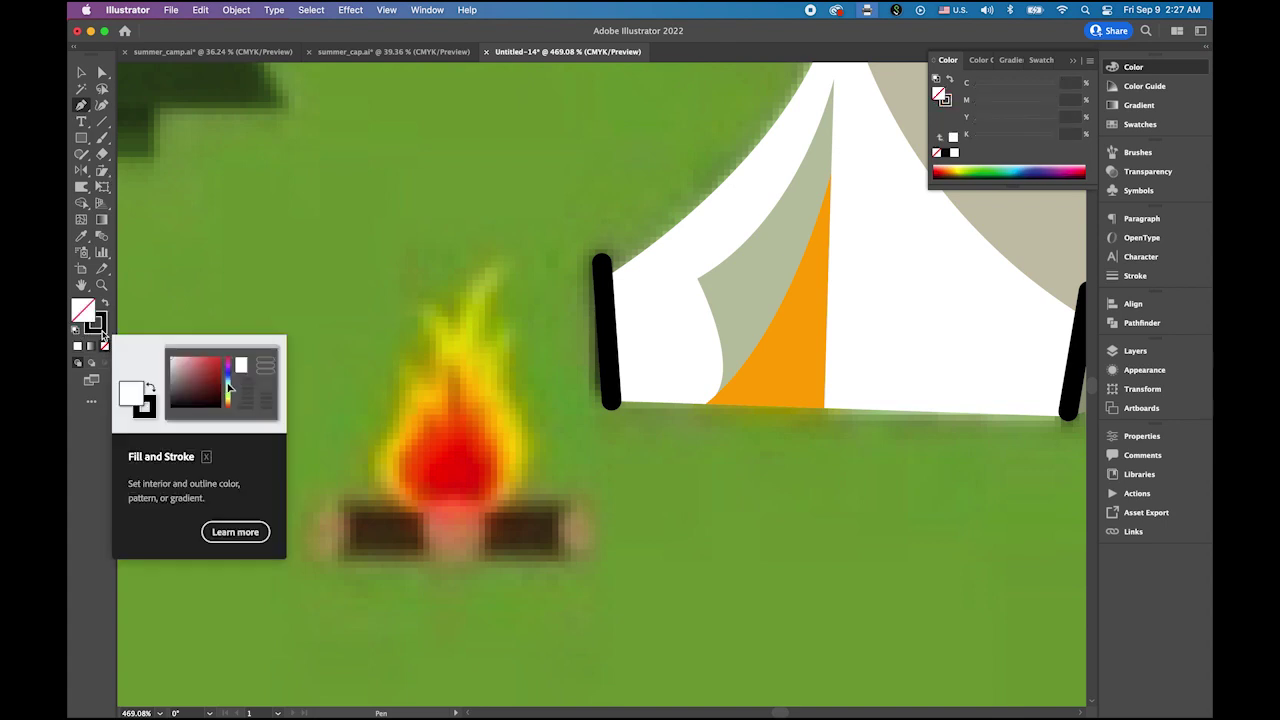
left_click(1130, 275)
left_click(1040, 232)
left_click(1061, 248)
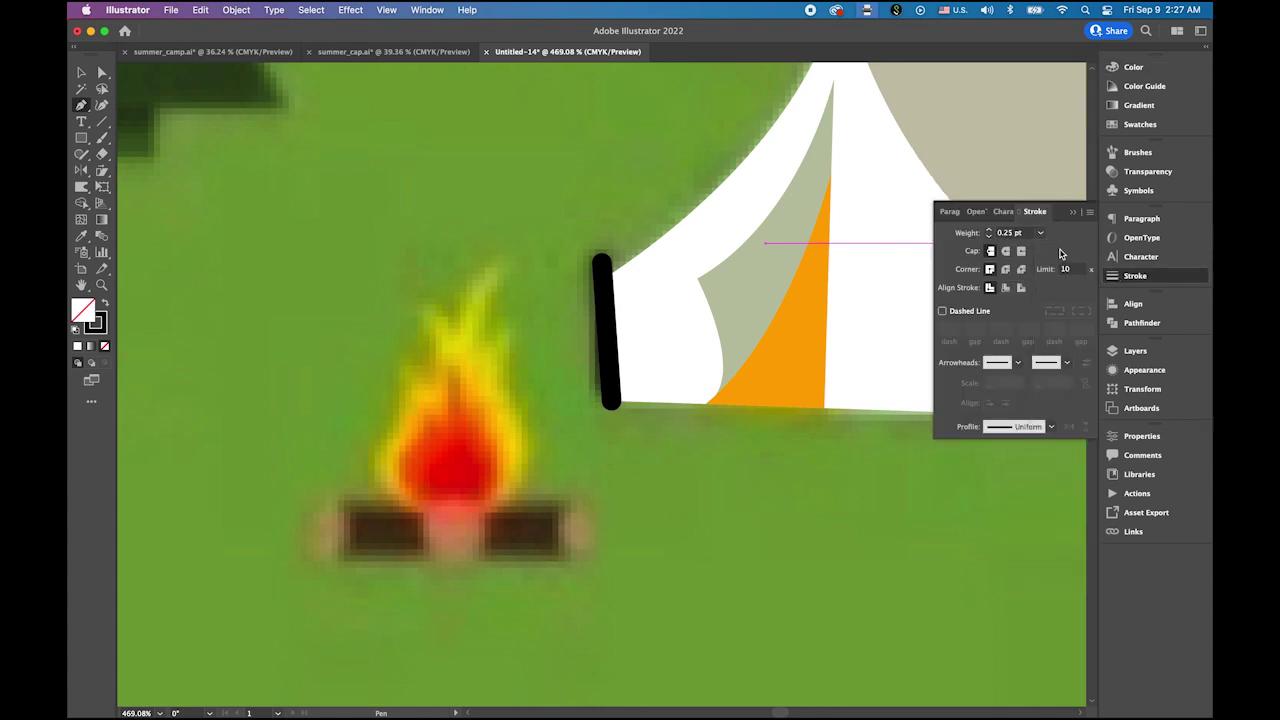
Trace the campfire's outer flame as a closed outline with four pointed, curved tips and a rounded base.
left_click(452, 334)
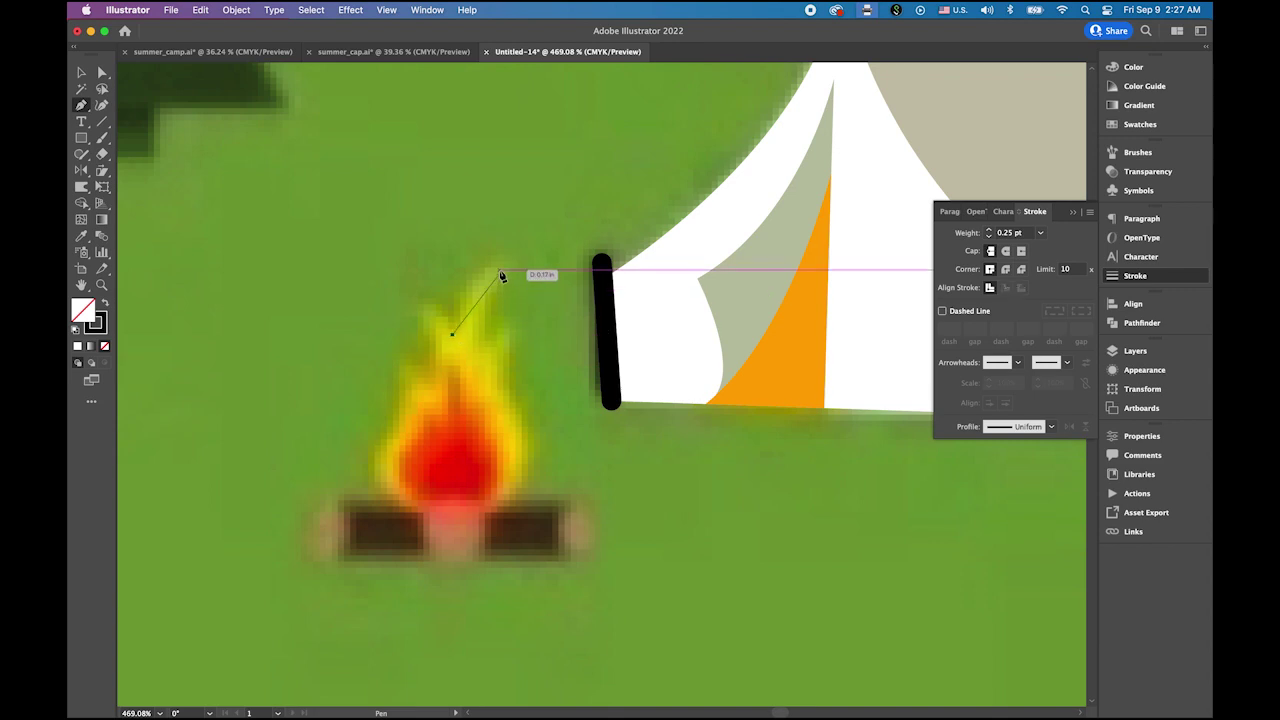
left_click_drag(500, 270, 539, 271)
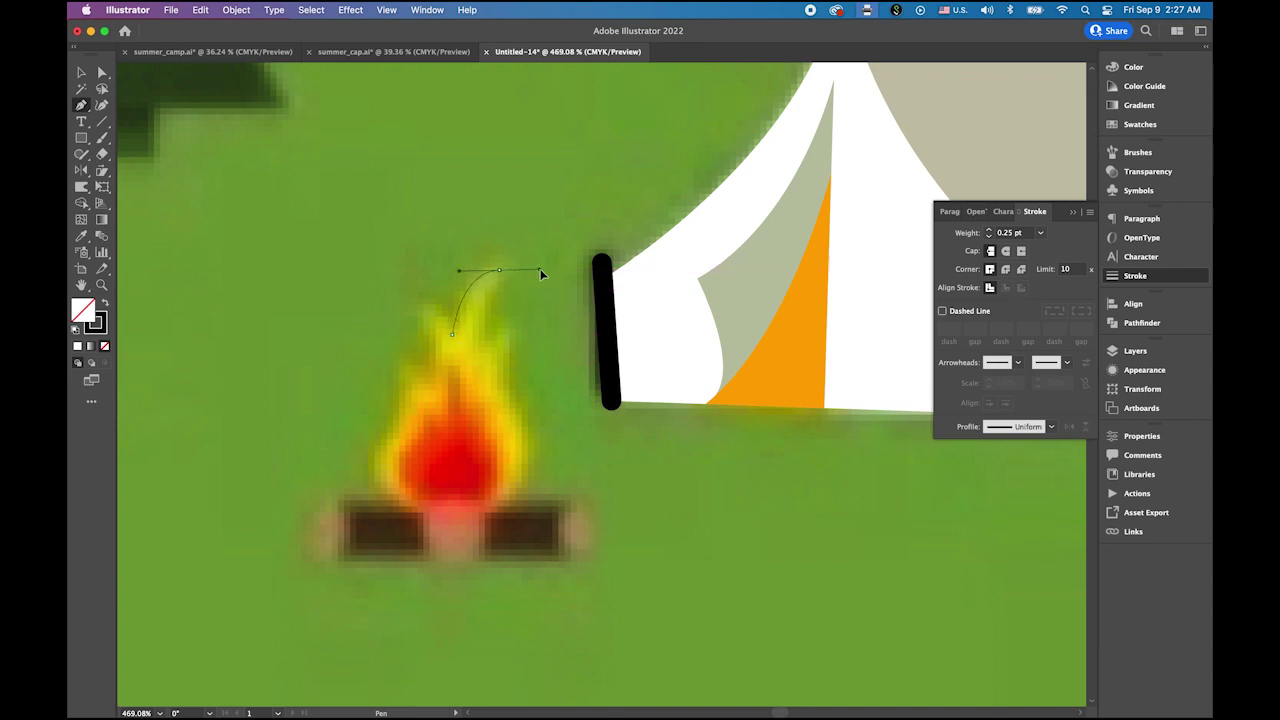
left_click(499, 270)
mouse_move(496, 392)
left_mouse_down()
mouse_move(486, 355)
mouse_move(511, 334)
mouse_move(494, 390)
mouse_move(508, 391)
mouse_move(529, 449)
mouse_move(516, 406)
left_mouse_up()
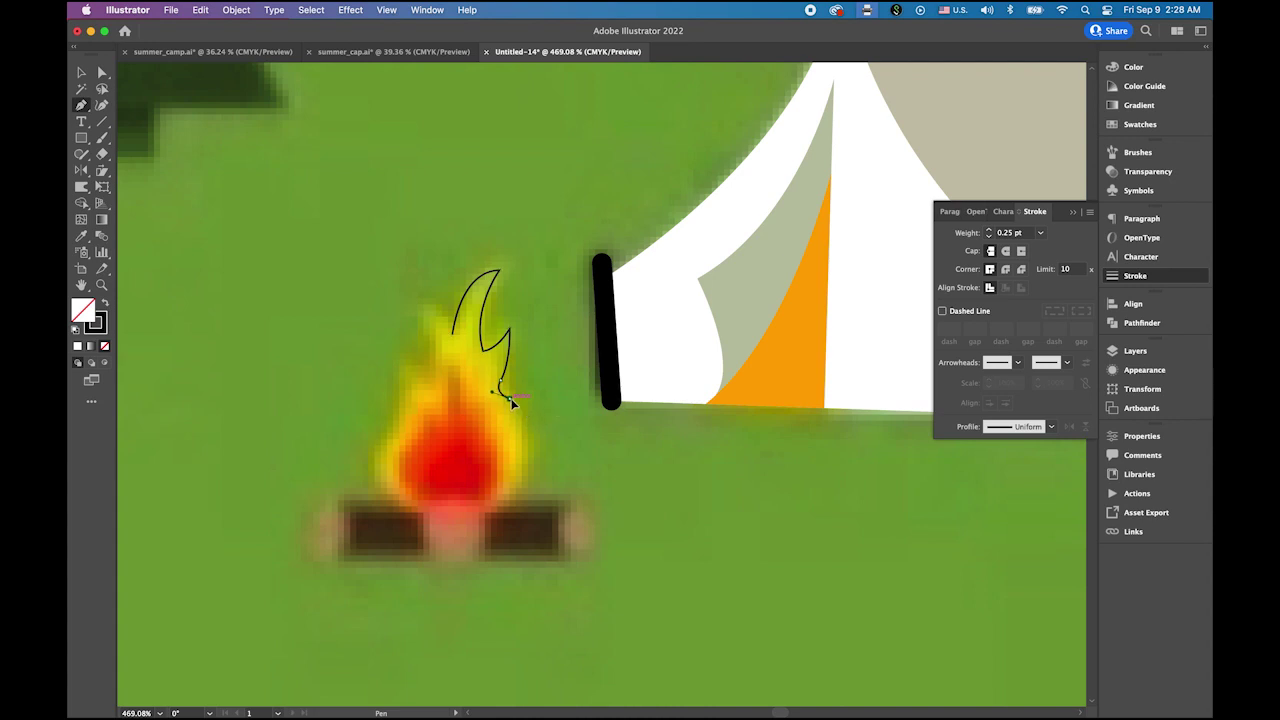
left_click_drag(509, 399, 409, 576)
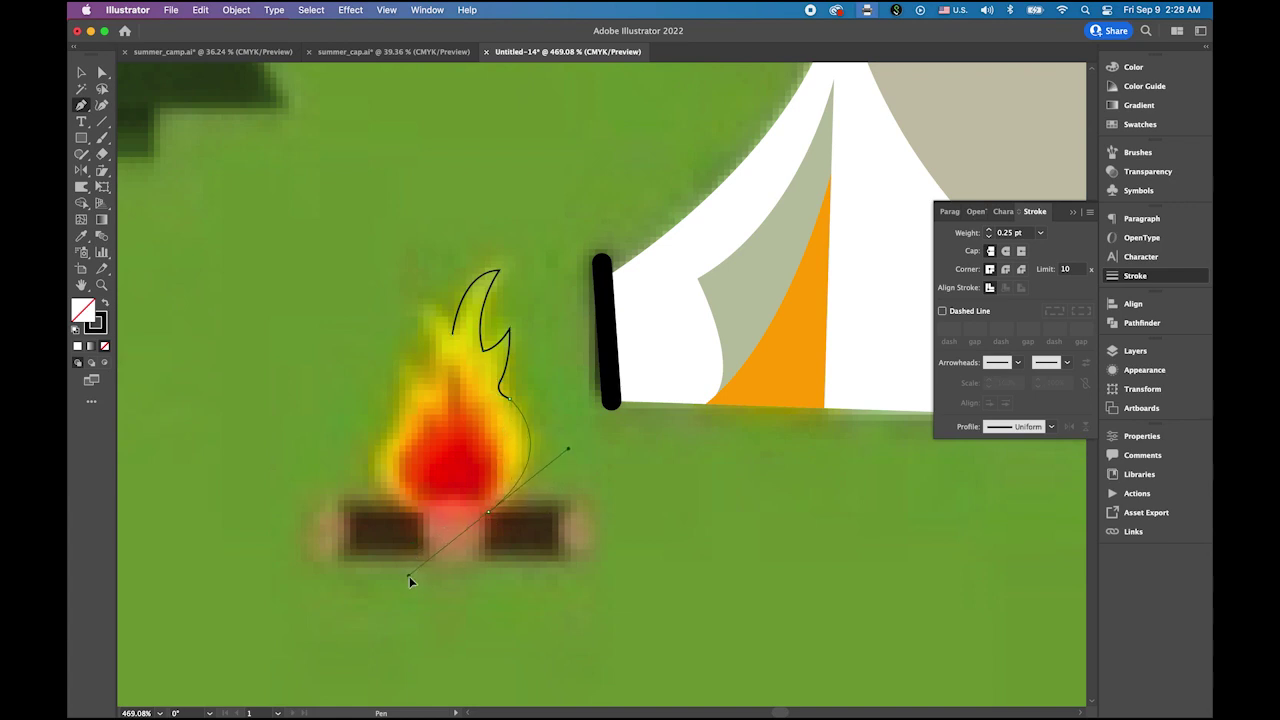
left_click(490, 515)
left_click_drag(384, 488, 331, 434)
left_click_drag(384, 487, 401, 372)
left_click_drag(401, 372, 384, 264)
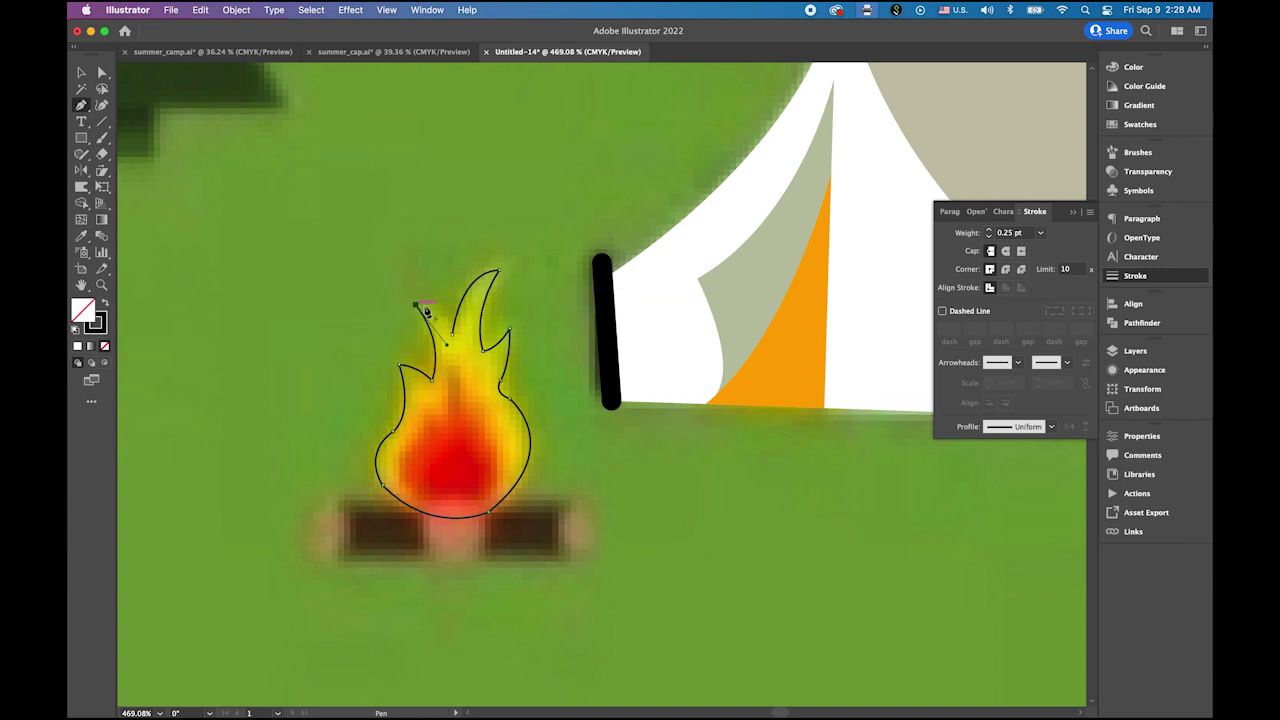
left_click_drag(454, 337, 456, 342)
Trace the campfire's red core as a closed inner flame outline with two pointed tips and a rounded base.
left_click_drag(456, 377, 480, 420)
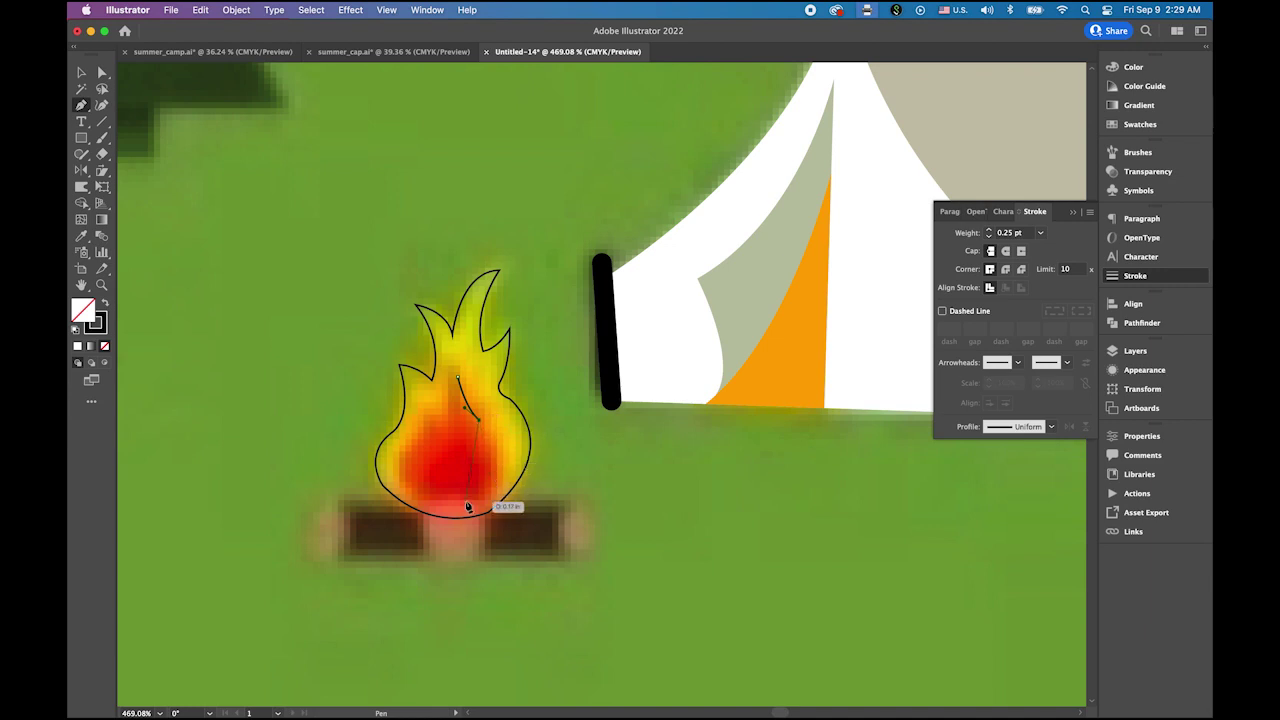
left_click_drag(468, 499, 408, 526)
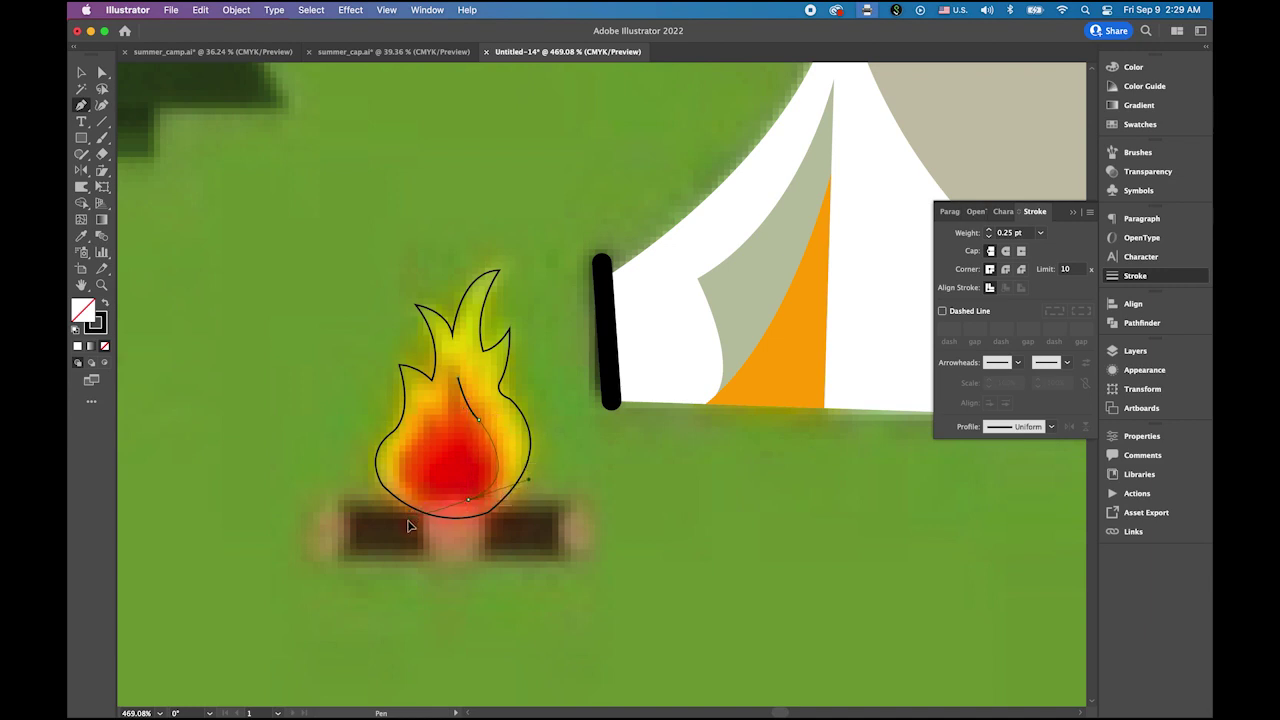
left_click(468, 499)
left_click_drag(409, 447, 425, 390)
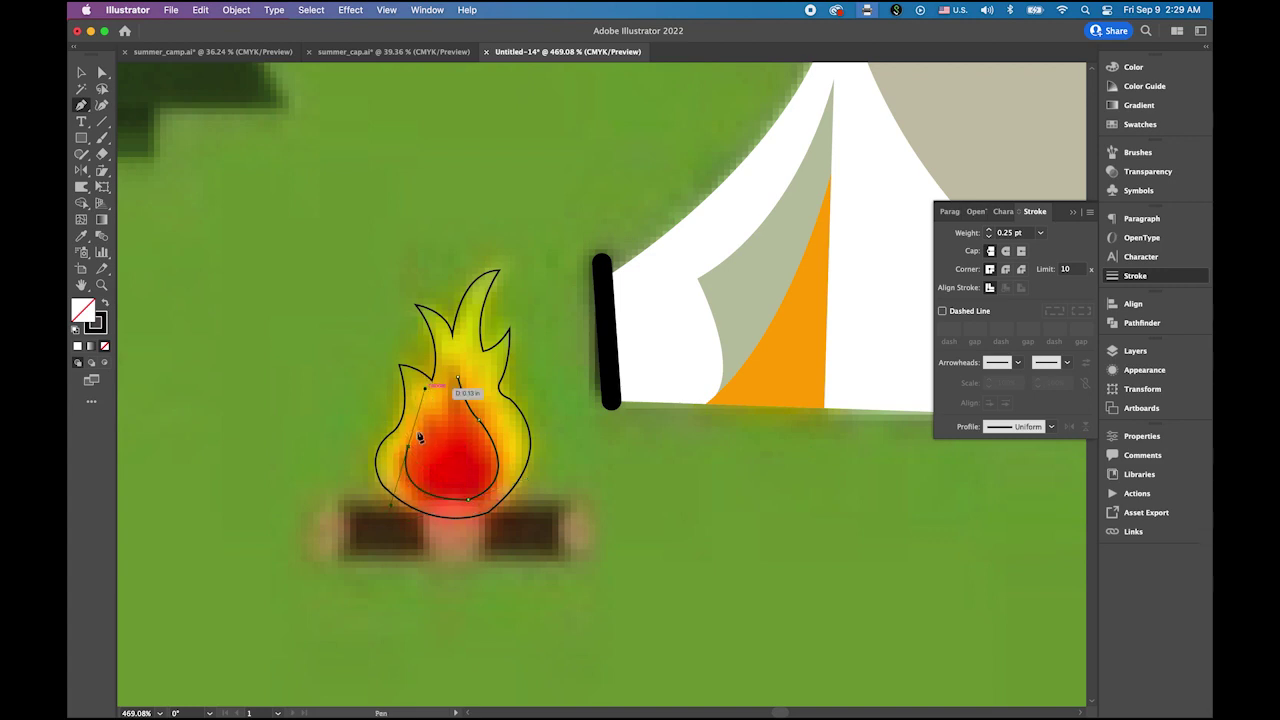
left_click(408, 447)
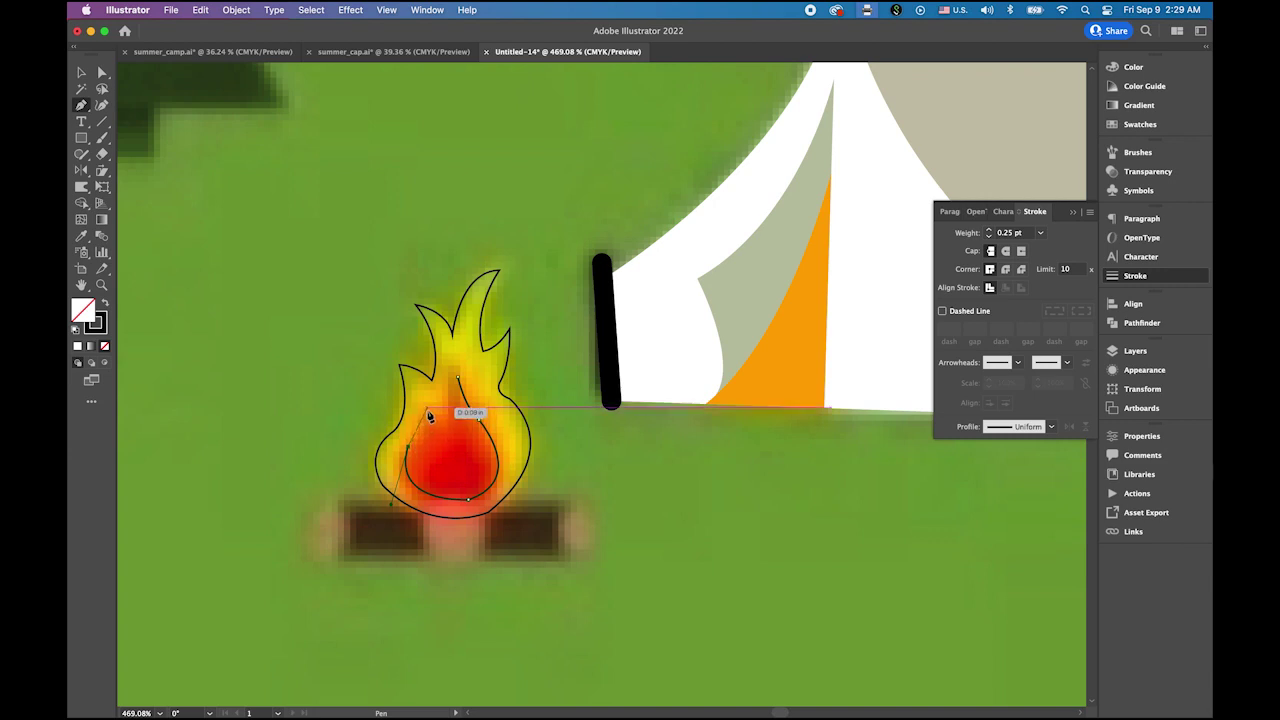
left_click_drag(428, 406, 432, 381)
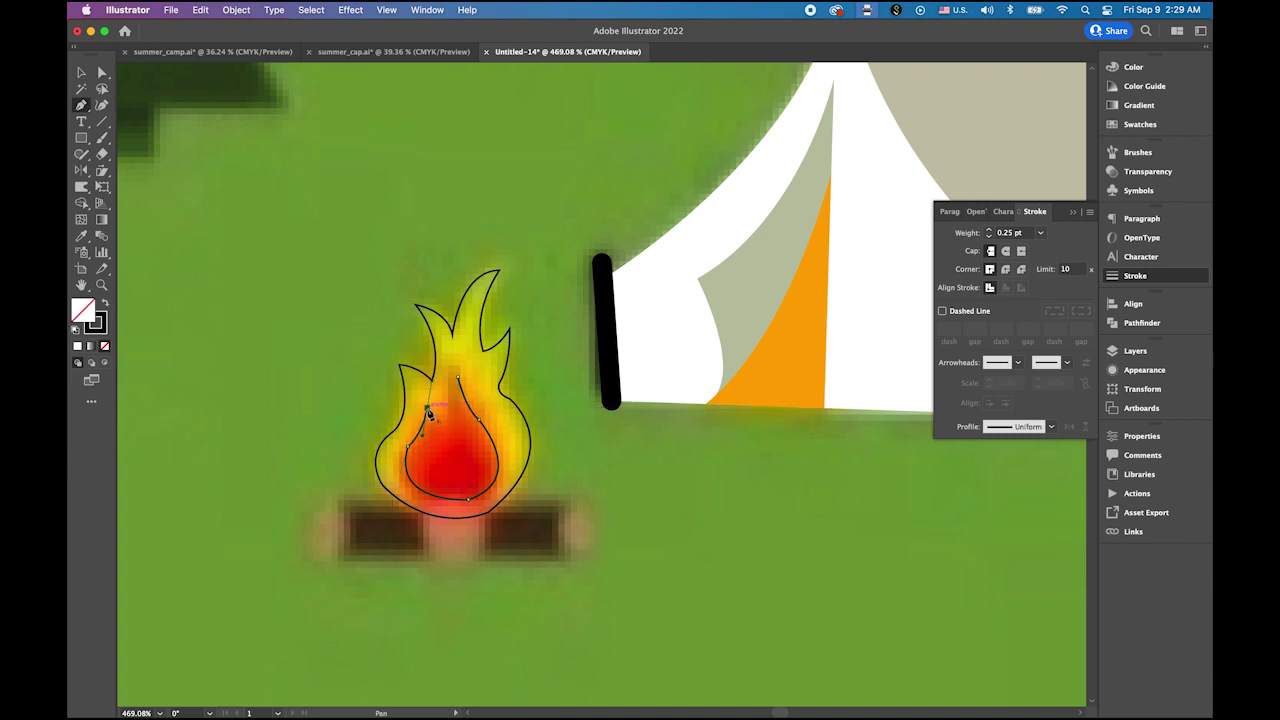
left_click(427, 408)
left_click_drag(458, 379, 476, 380)
Fill the inner flame with the reference's red and the outer flame with its yellow, both without a stroke.
left_click(83, 73)
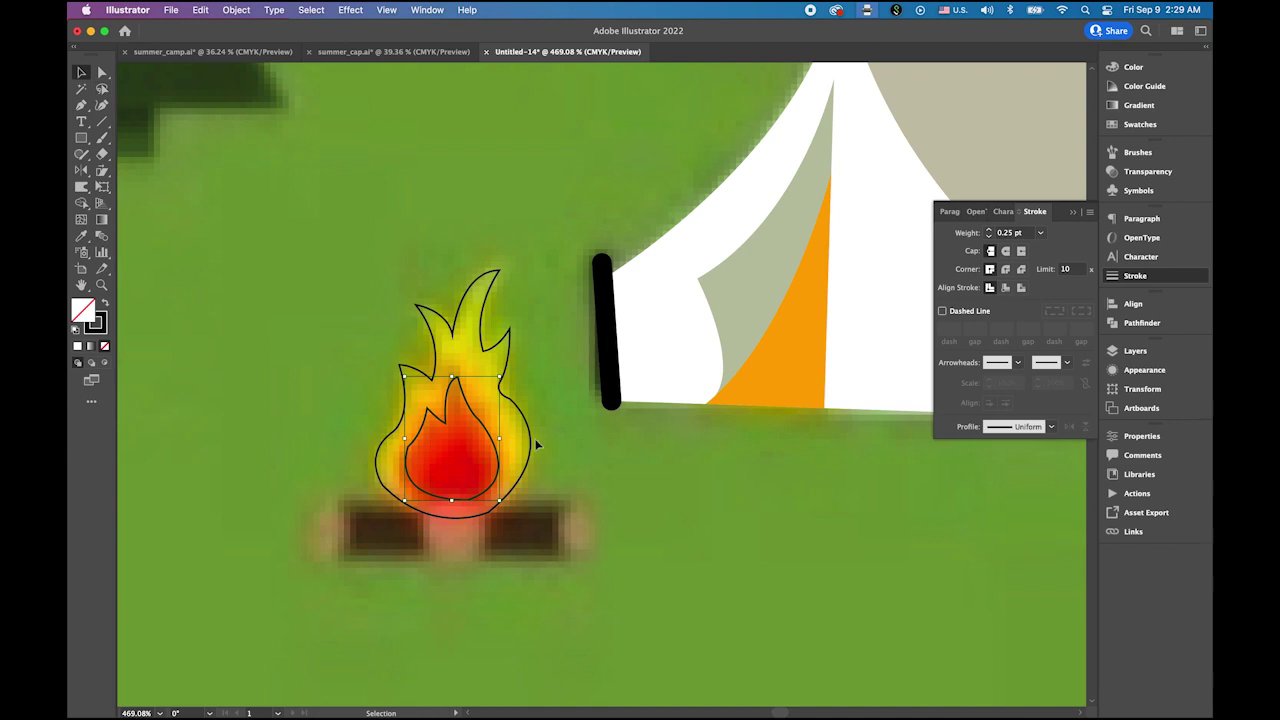
left_click(82, 236)
left_click(456, 464)
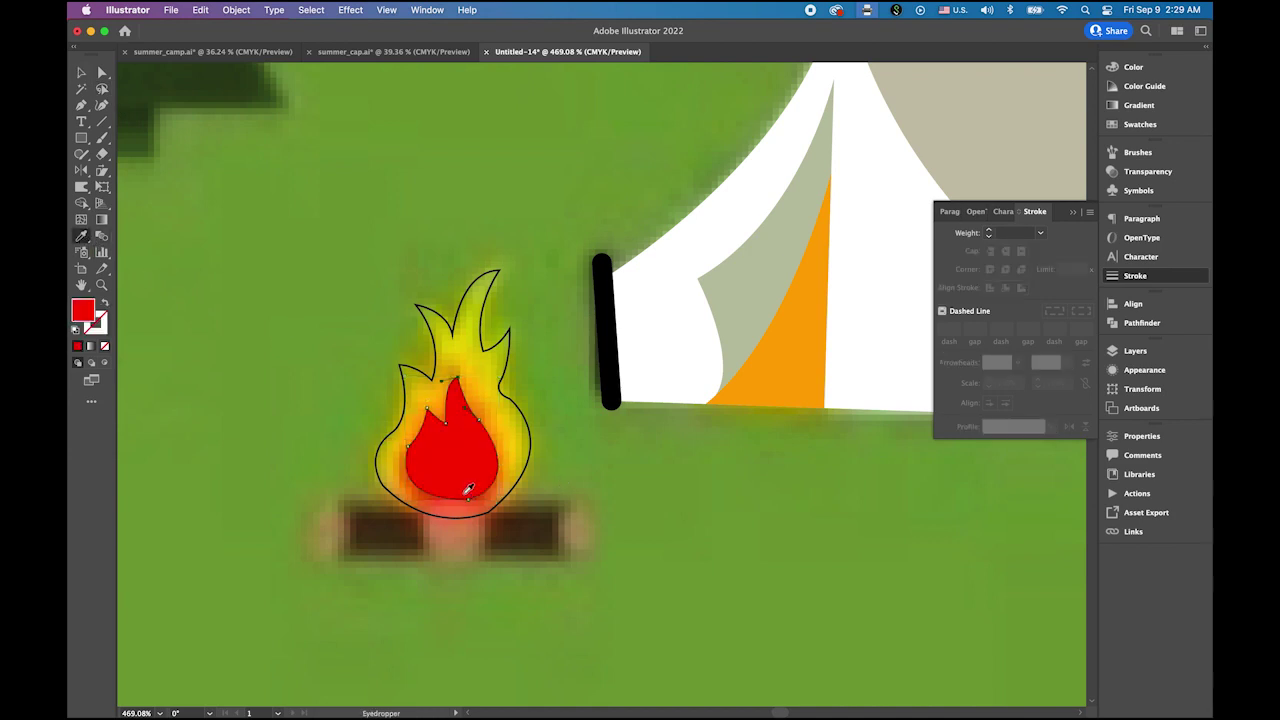
left_click(81, 73)
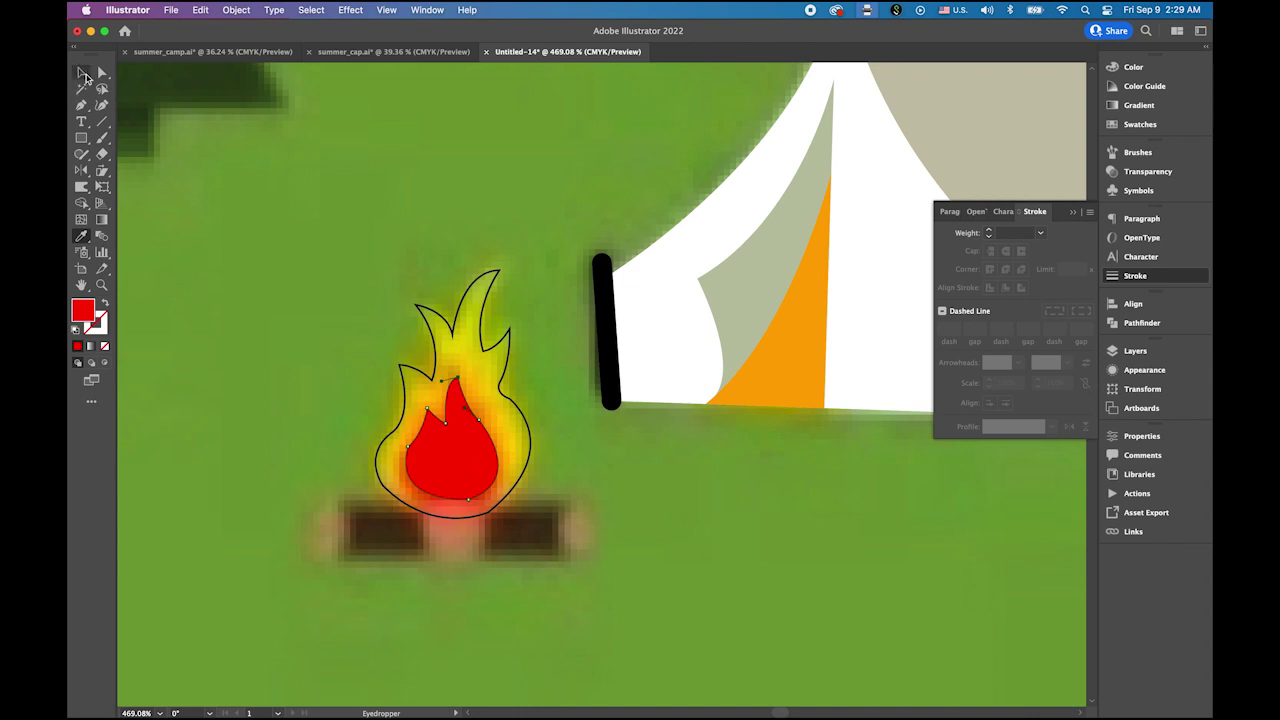
left_click(462, 316)
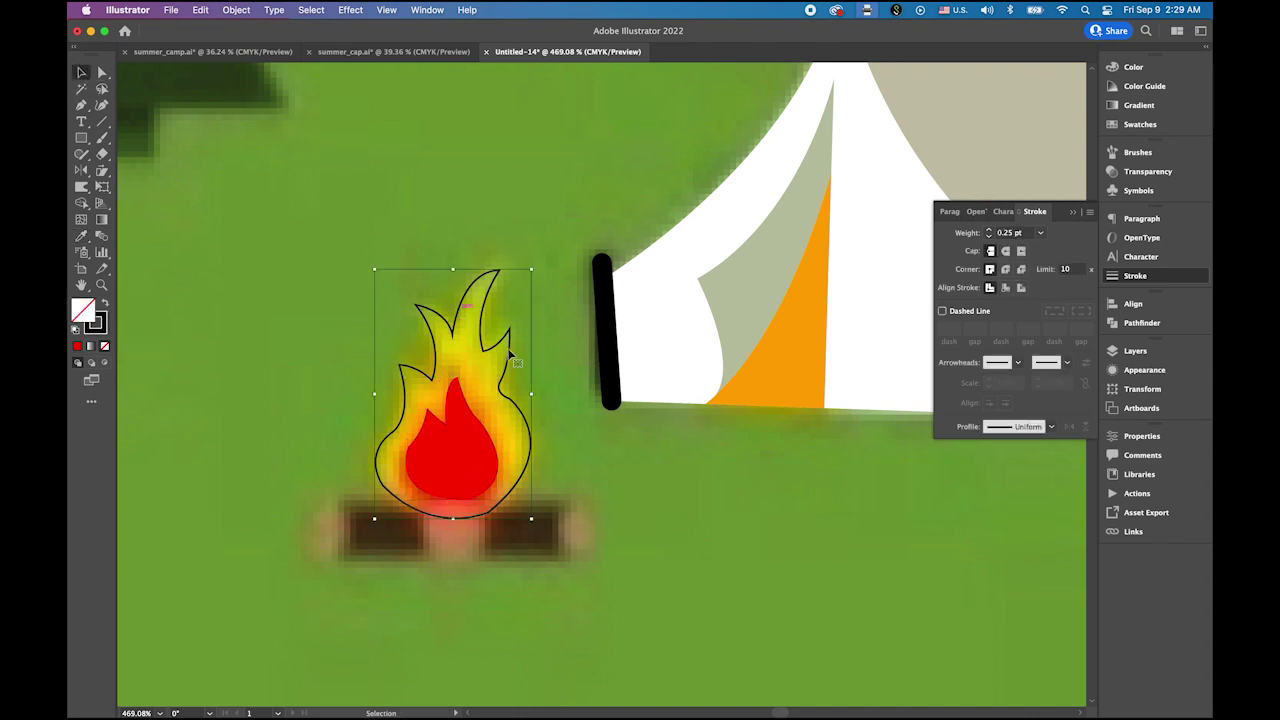
left_click(81, 236)
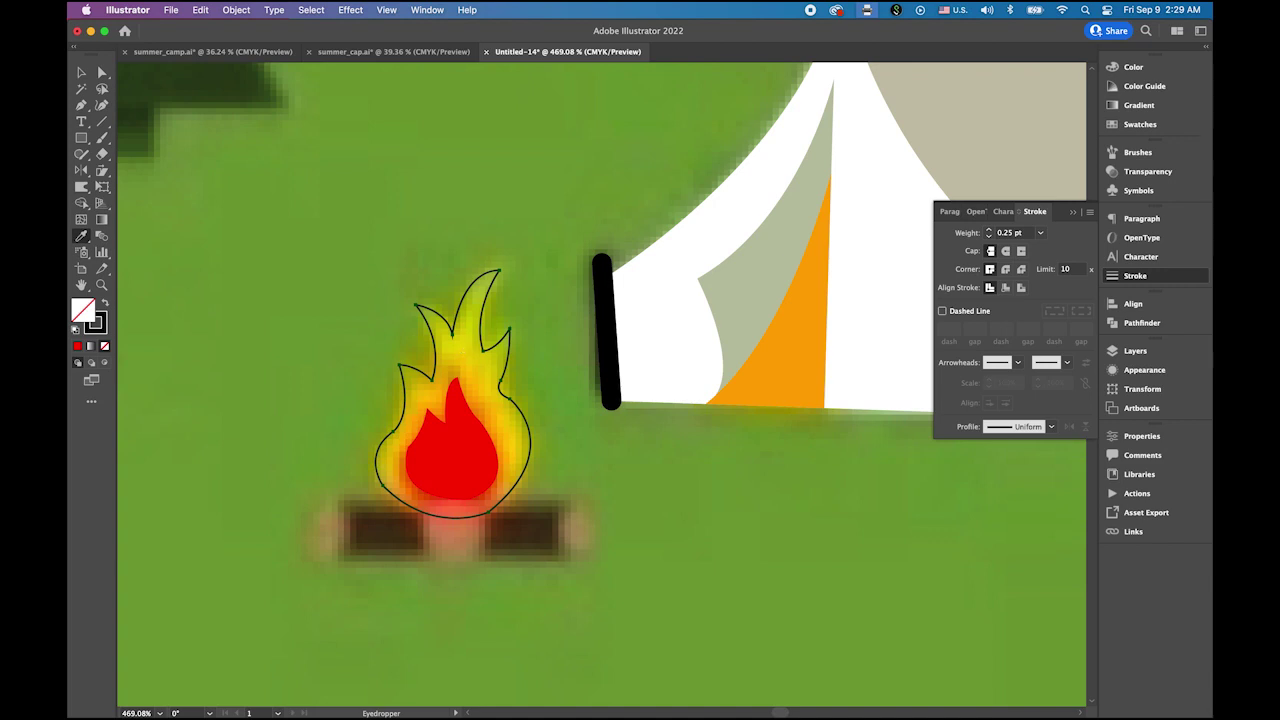
left_click(445, 355)
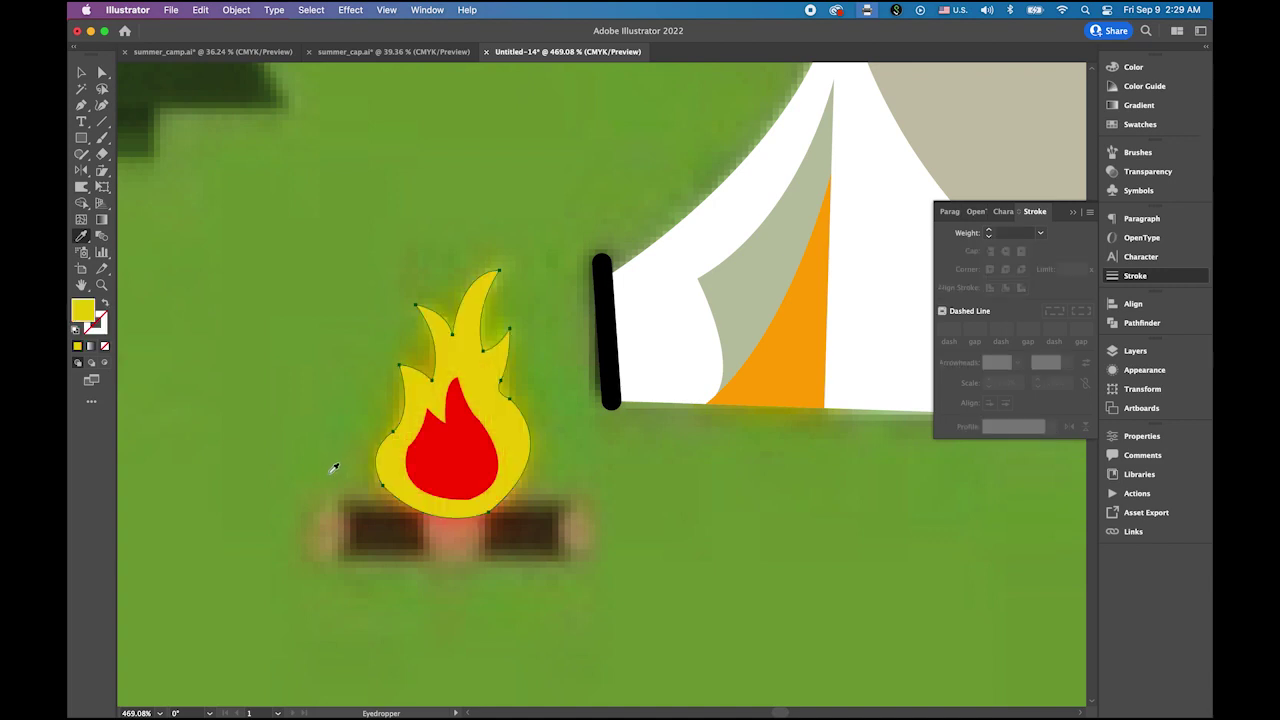
left_click(81, 72)
left_click(272, 240)
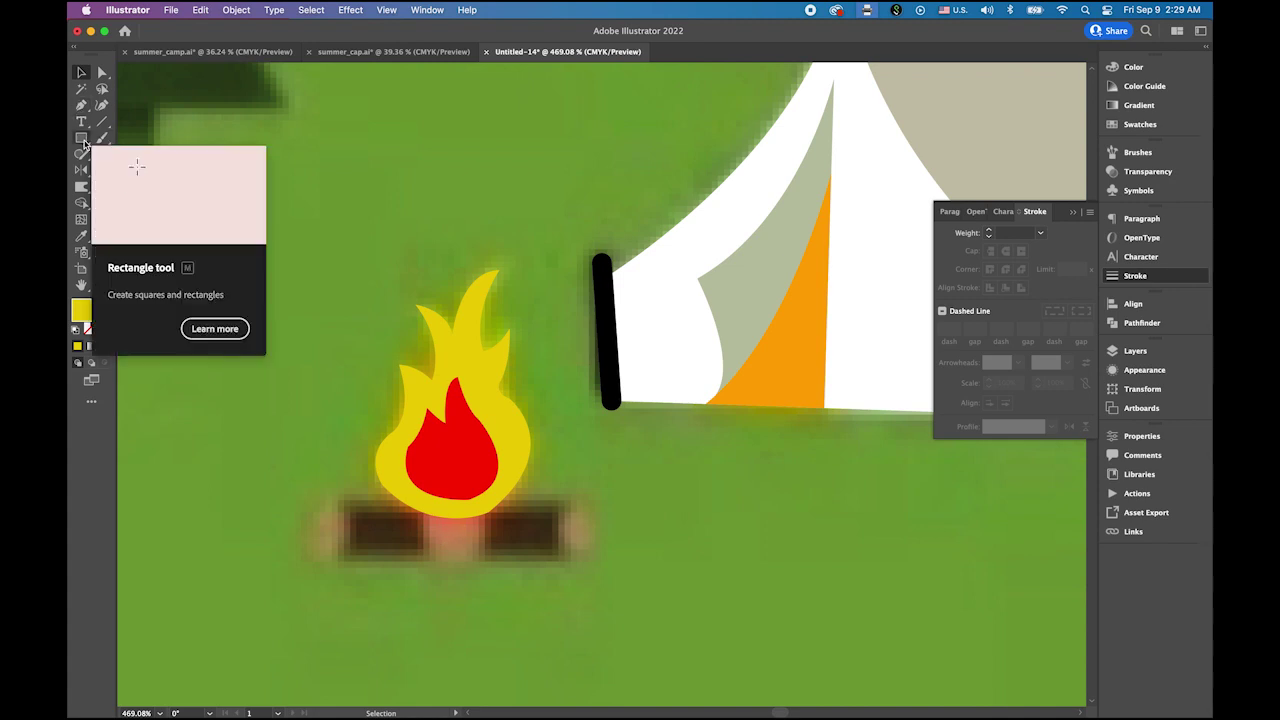
Draw a horizontal rectangle over the log beneath the flames, filled with the dark brown sampled from the reference.
left_click(85, 238)
left_click(386, 534)
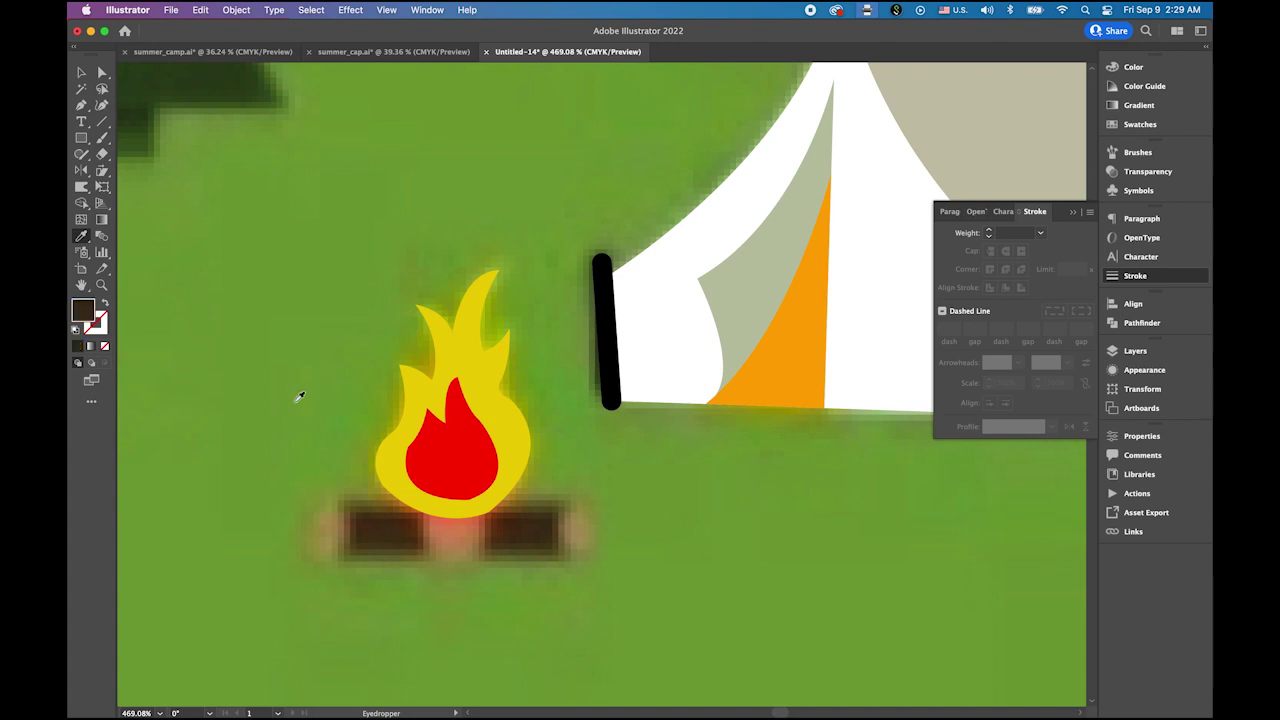
left_click(82, 139)
left_click_drag(333, 499, 574, 563)
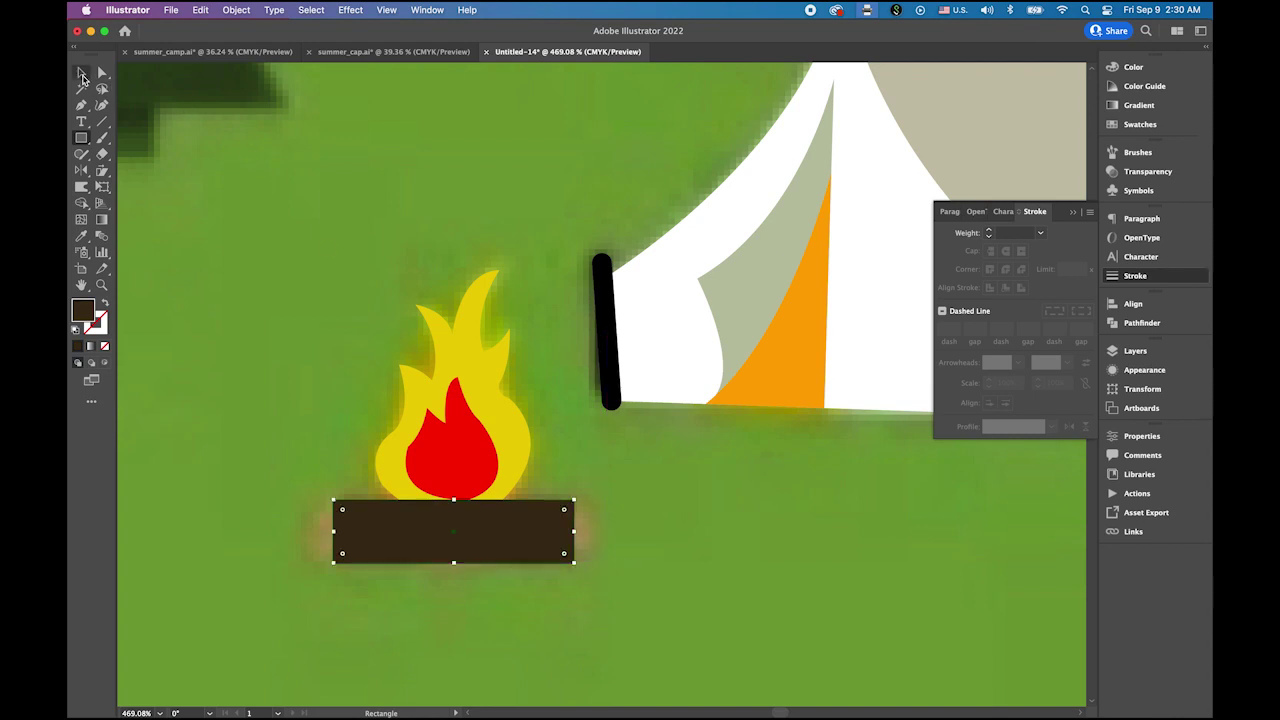
left_click(82, 73)
left_click(366, 416)
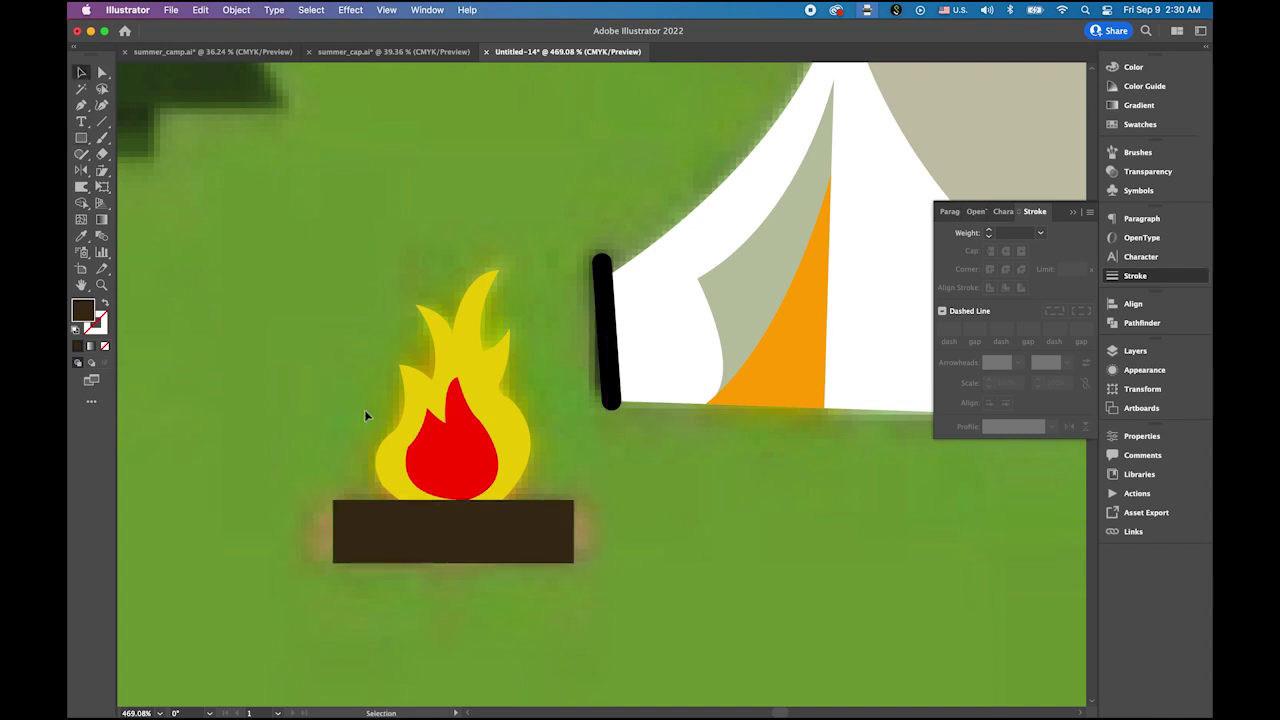
Draw a circle as tall as the log, centred on its right end and filled with the tan sampled from the reference.
left_click(82, 236)
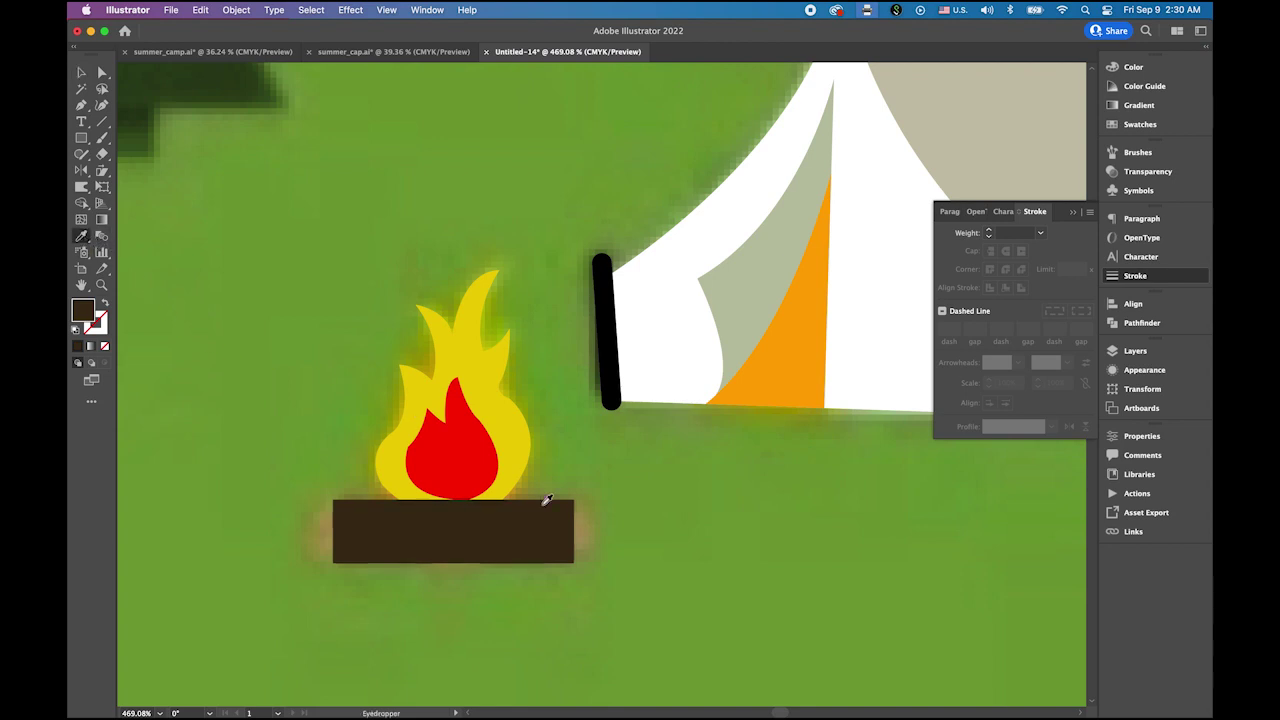
left_click(588, 523)
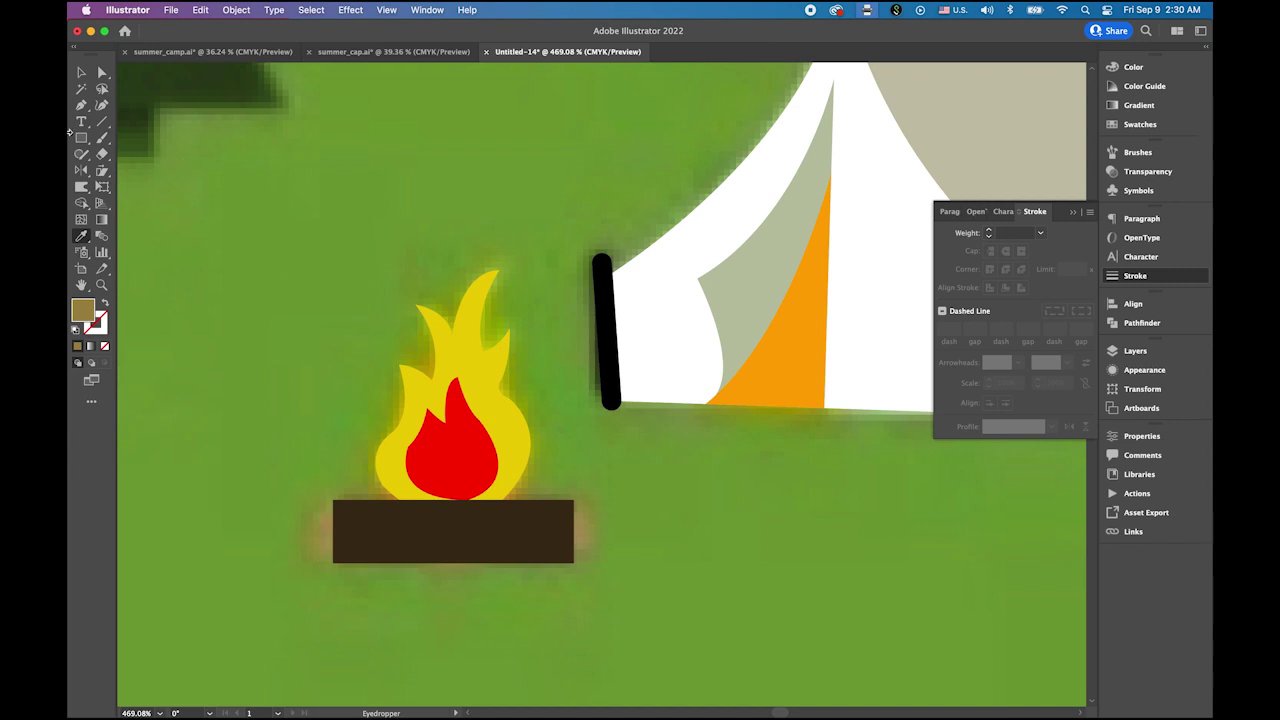
left_click_drag(82, 137, 125, 171)
left_click_drag(540, 504, 656, 554)
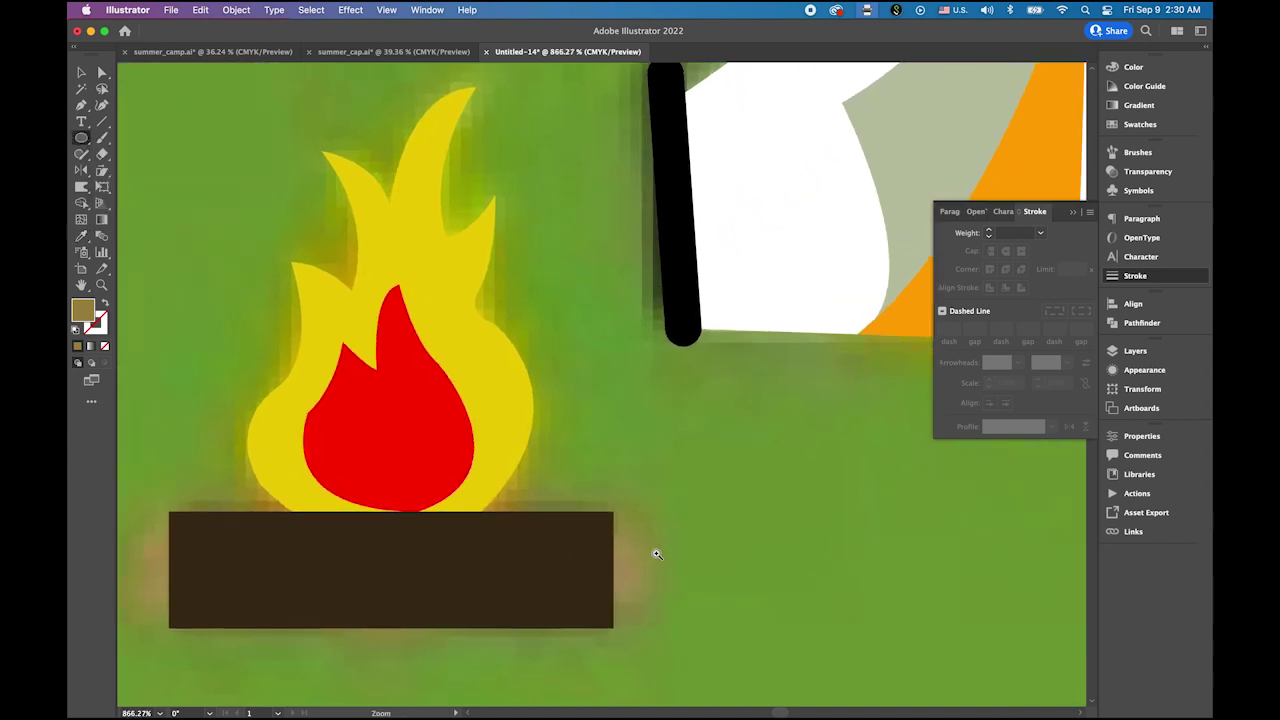
left_click_drag(554, 557, 560, 423)
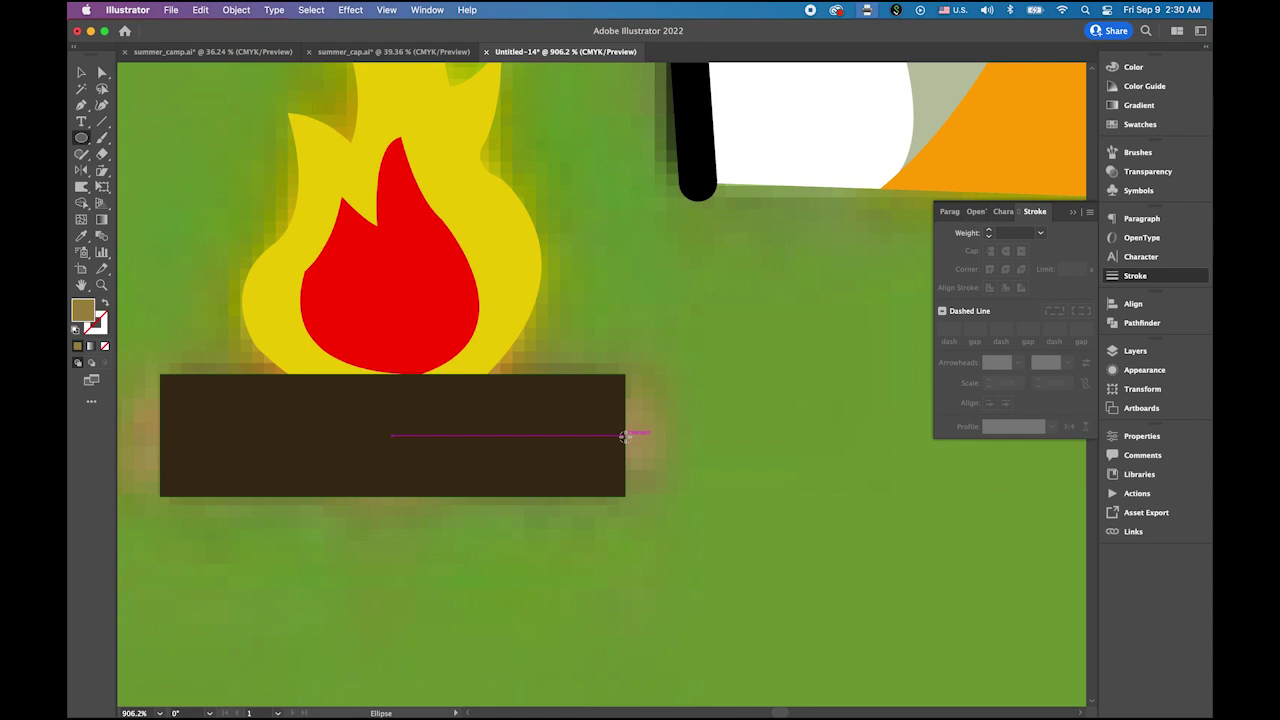
left_click_drag(625, 436, 686, 468)
left_click(81, 72)
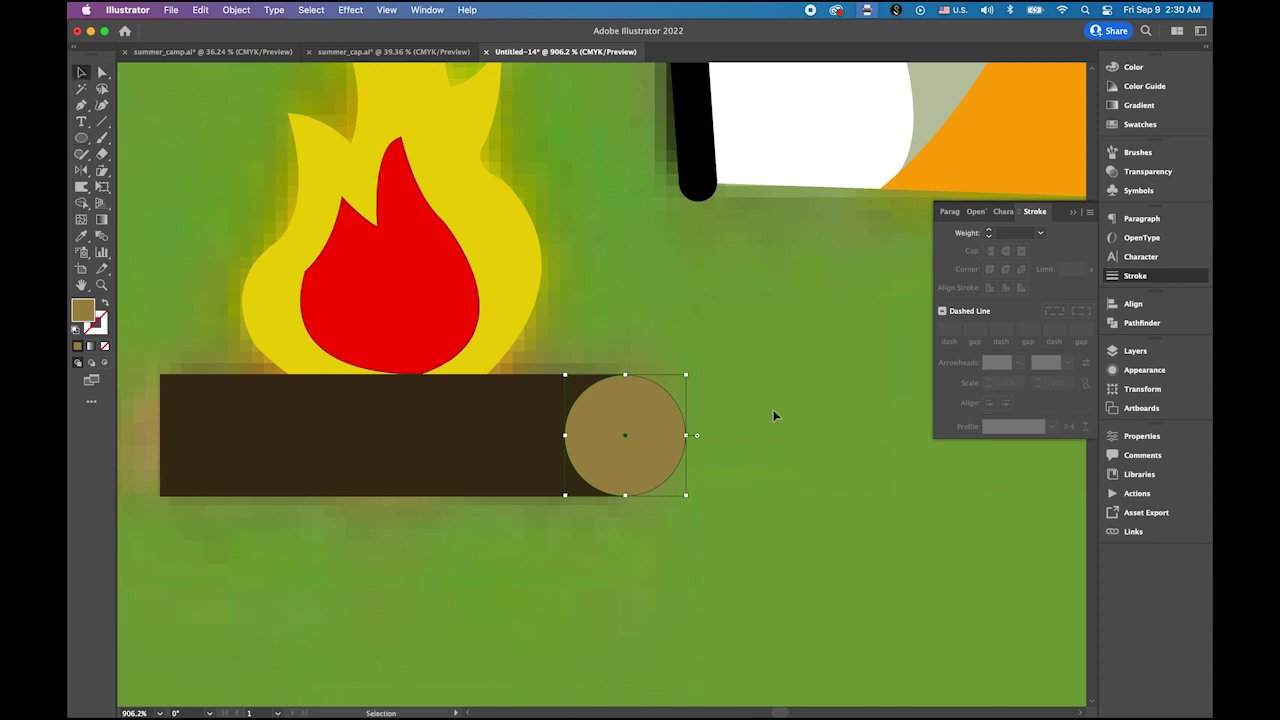
left_click(774, 417)
Copy the tan circle horizontally to the log's left end and to its middle.
left_click(668, 455)
left_click_drag(668, 464, 205, 437)
left_click_drag(205, 437, 205, 436)
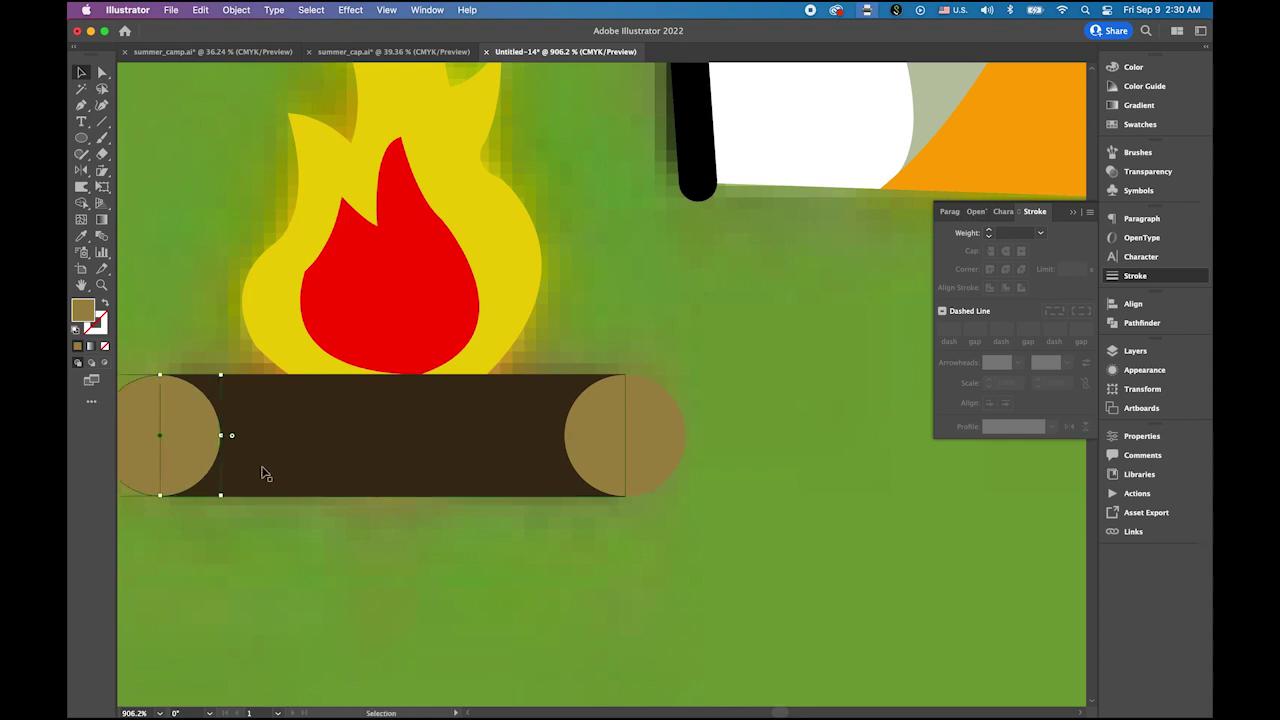
left_click_drag(184, 434, 423, 465)
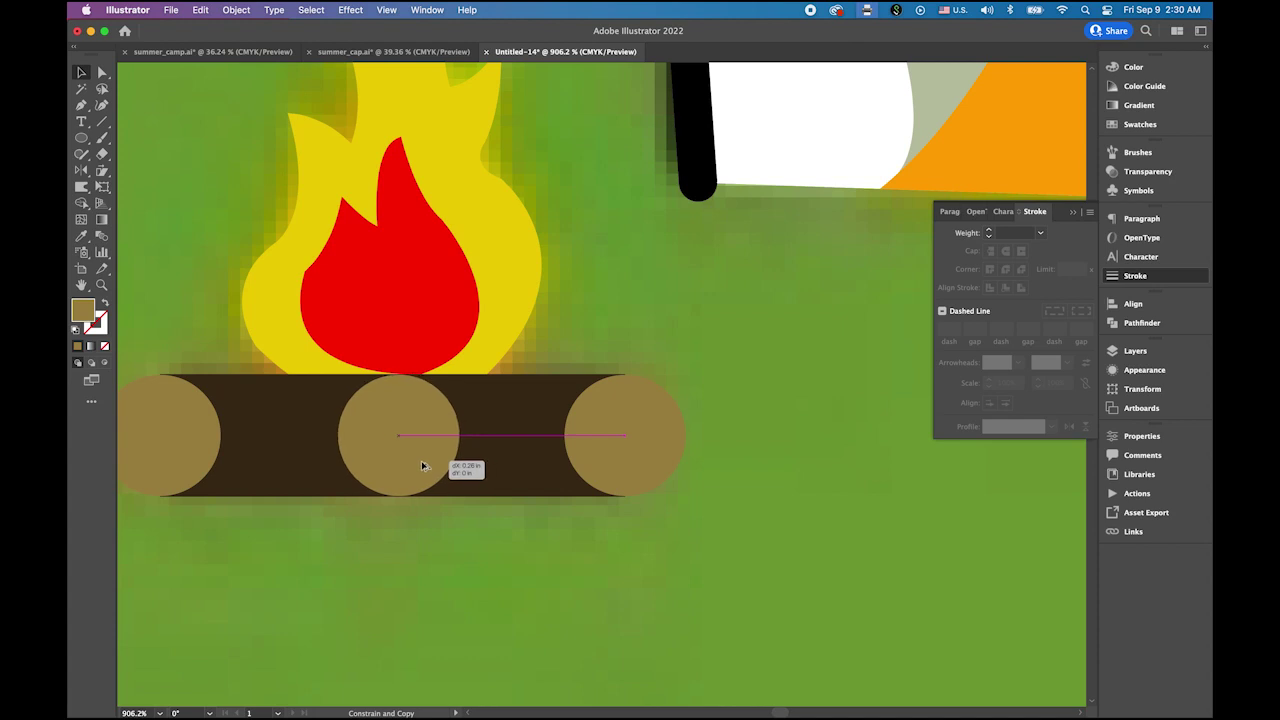
left_click_drag(423, 465, 423, 465)
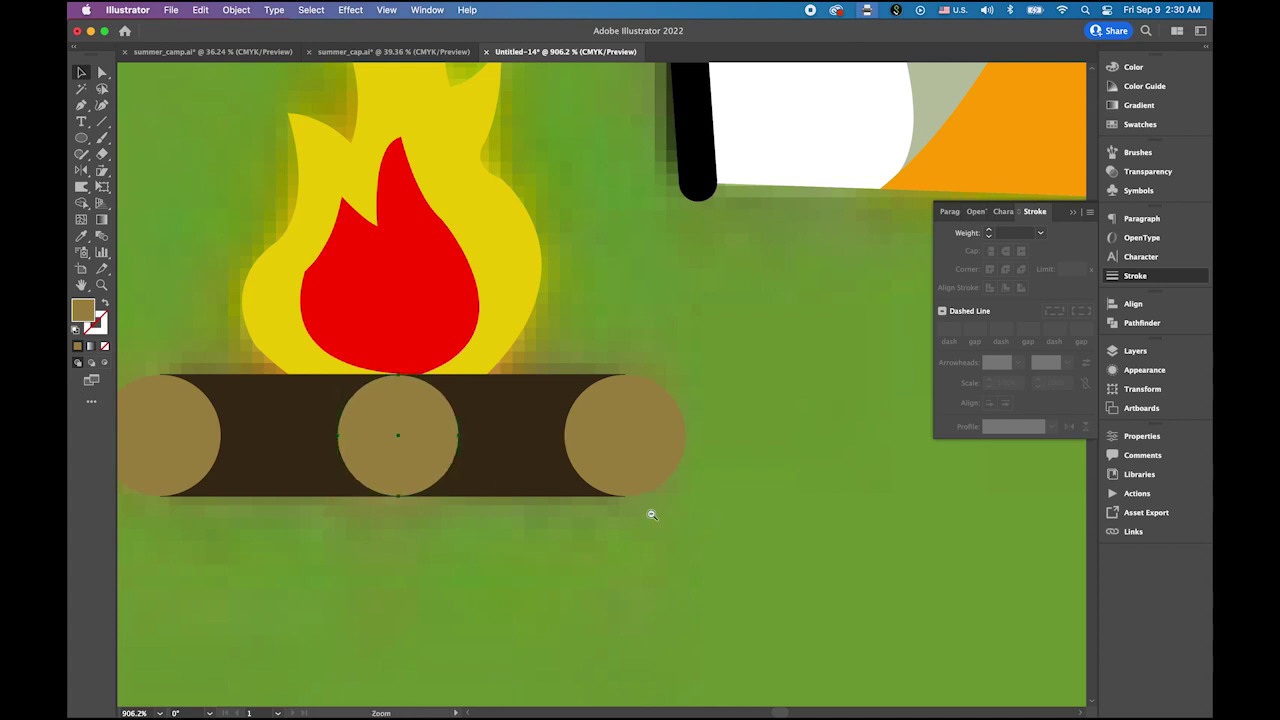
left_click_drag(652, 515, 571, 443)
Select the log together with its three circles and send them to the back, behind the flames.
left_click(83, 72)
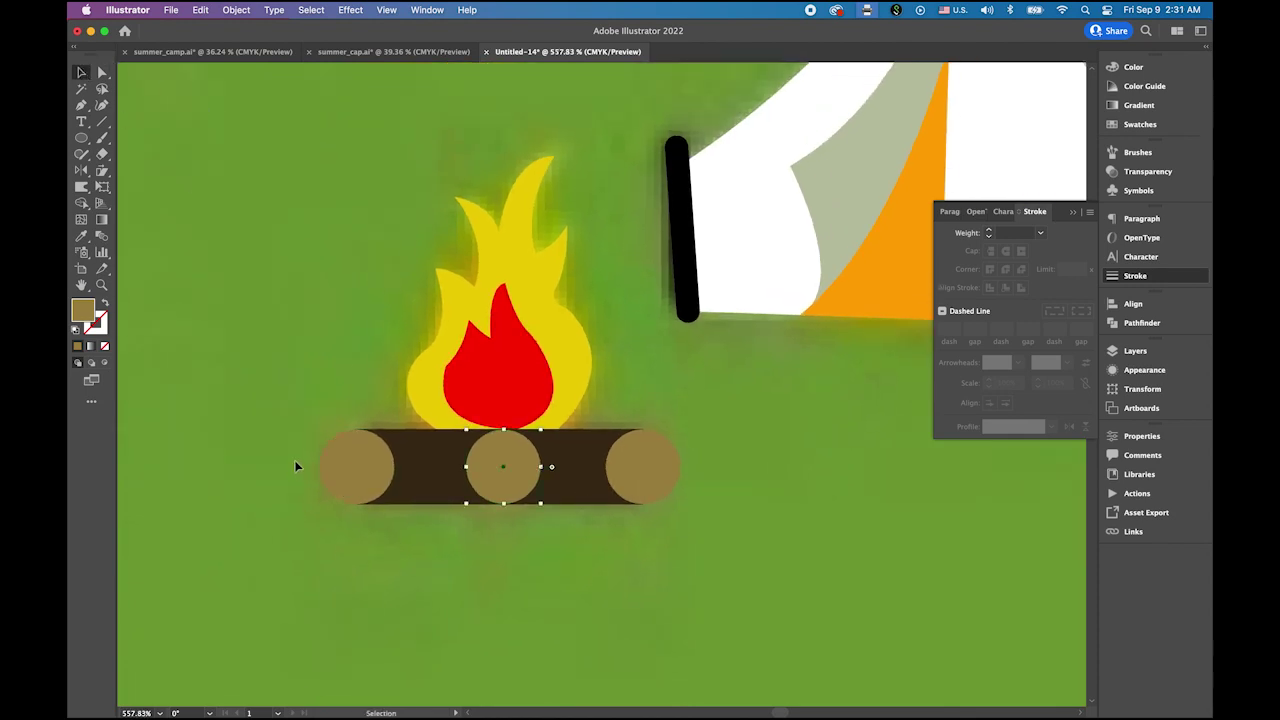
left_click_drag(283, 457, 695, 518)
key("x")
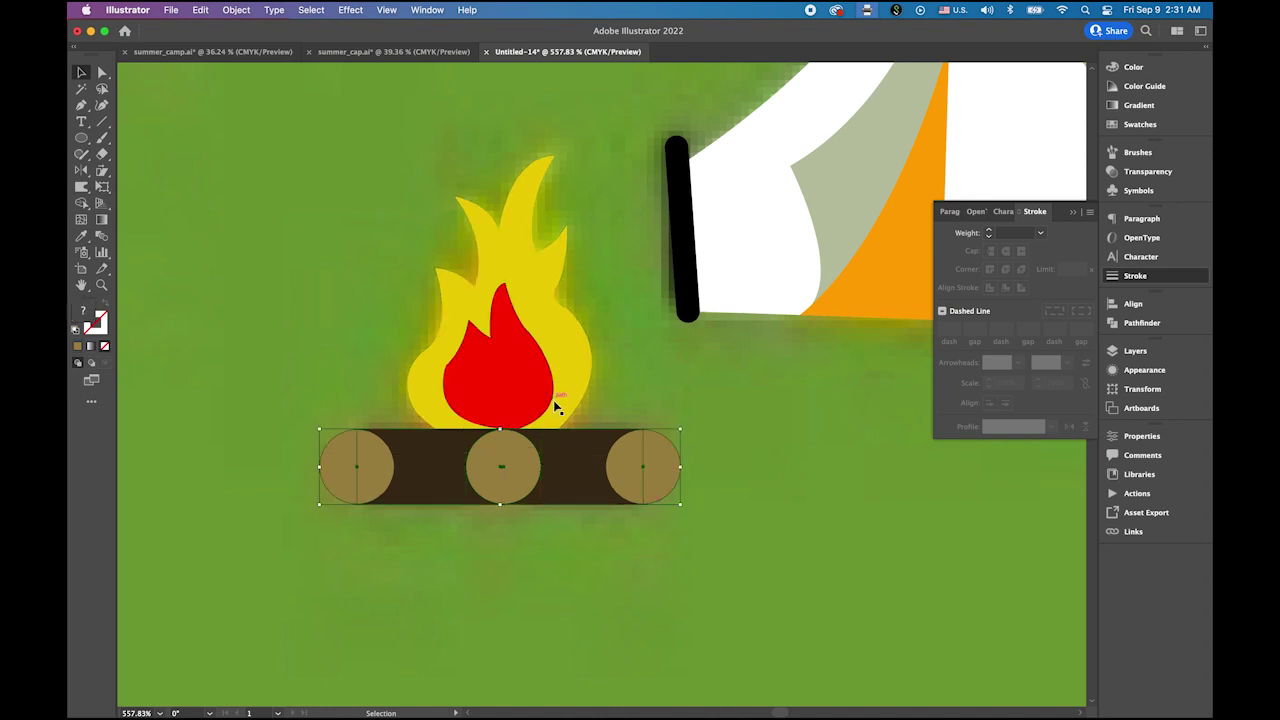
left_click(759, 474)
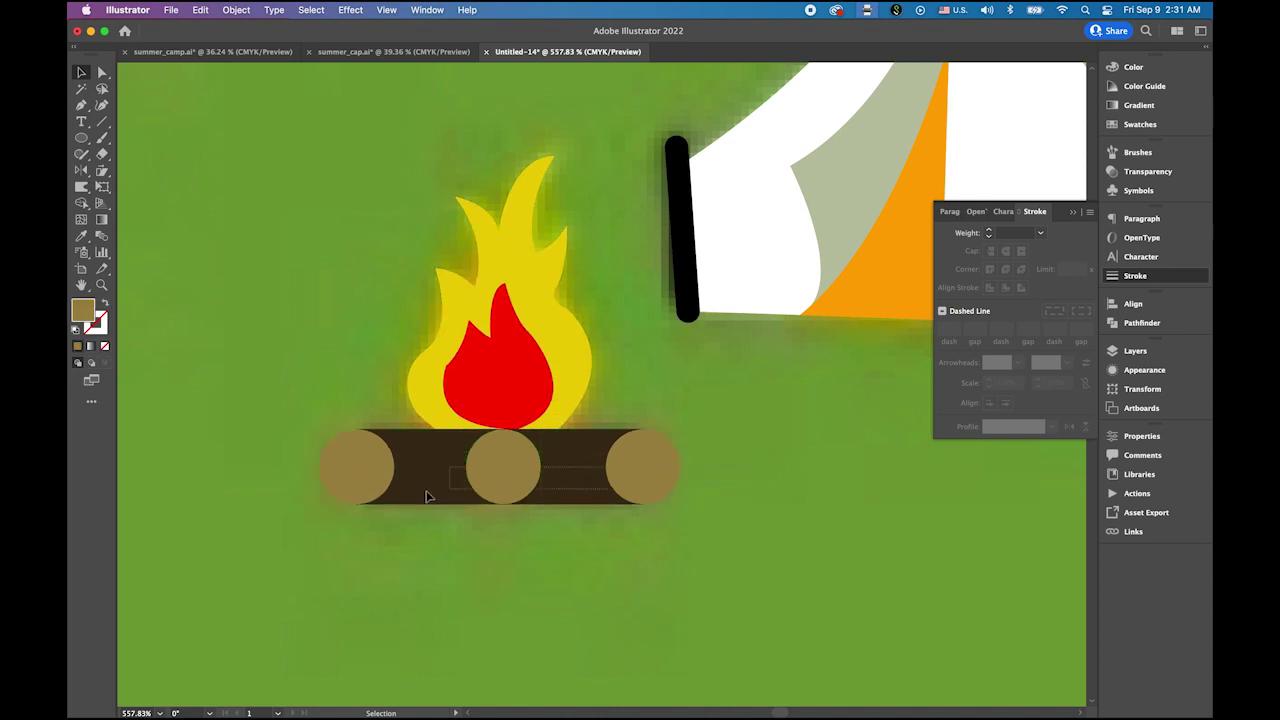
left_click_drag(612, 501, 305, 518)
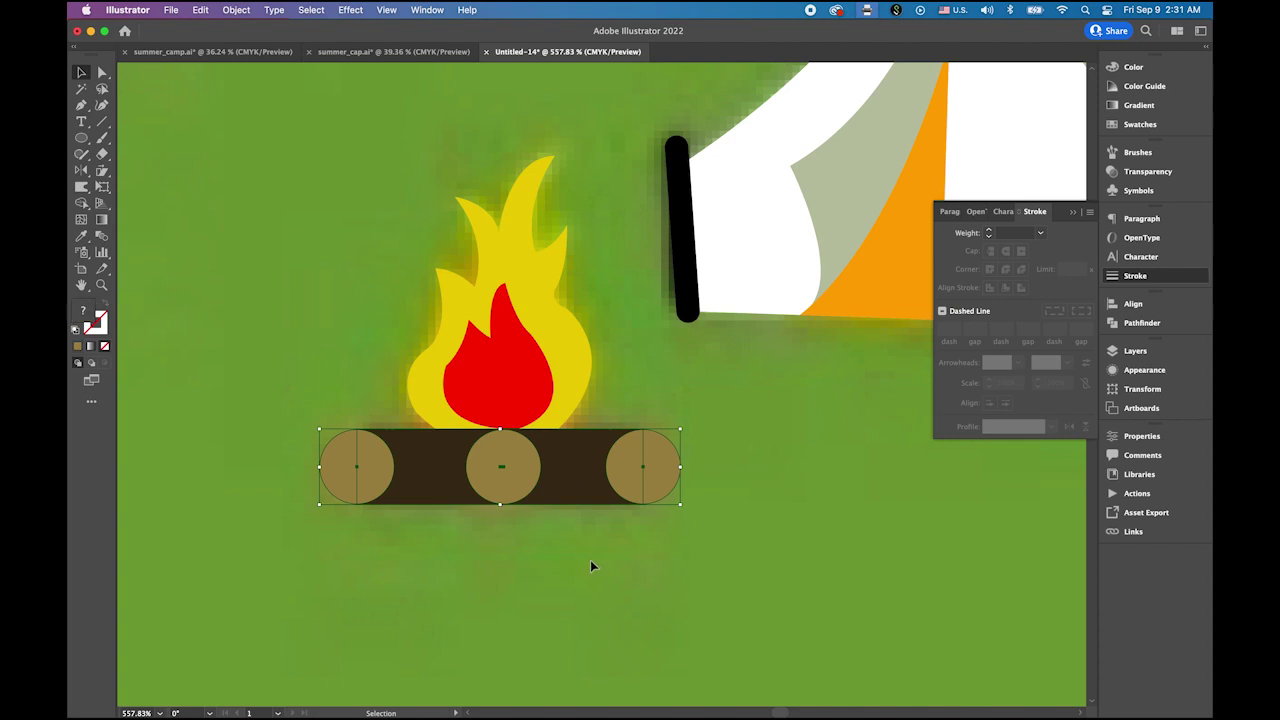
left_click(252, 9)
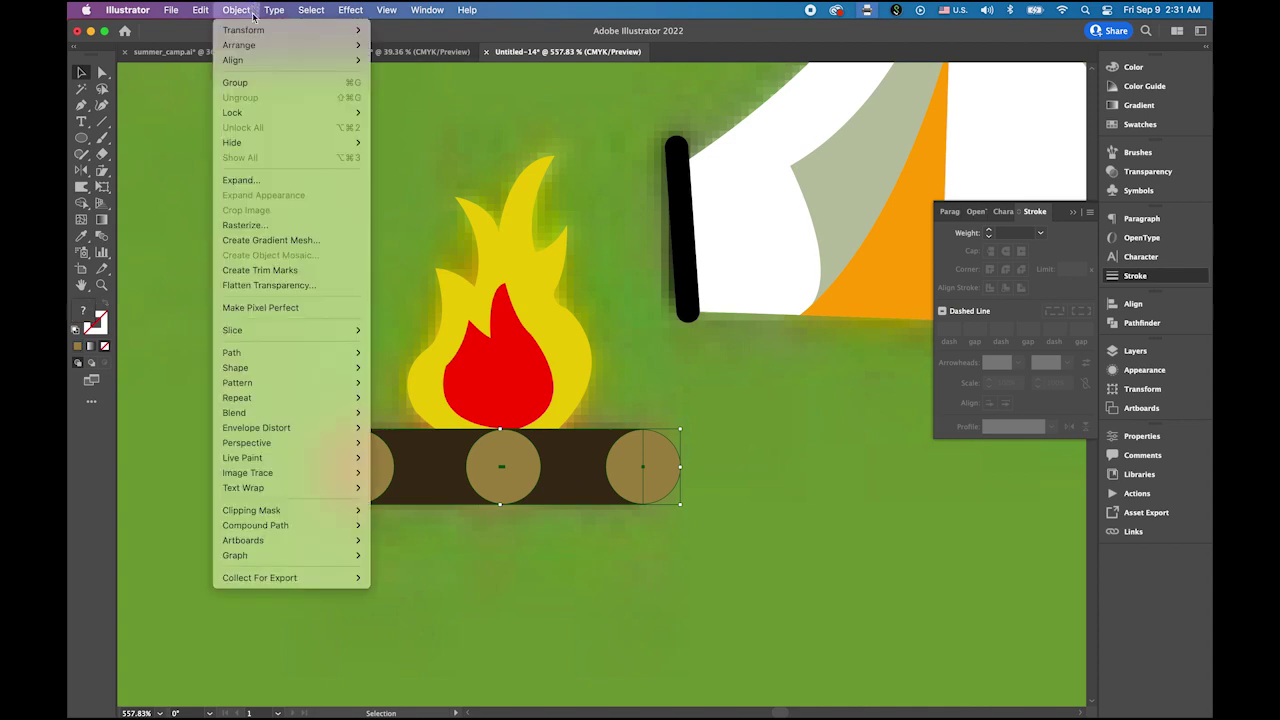
mouse_move(260, 50)
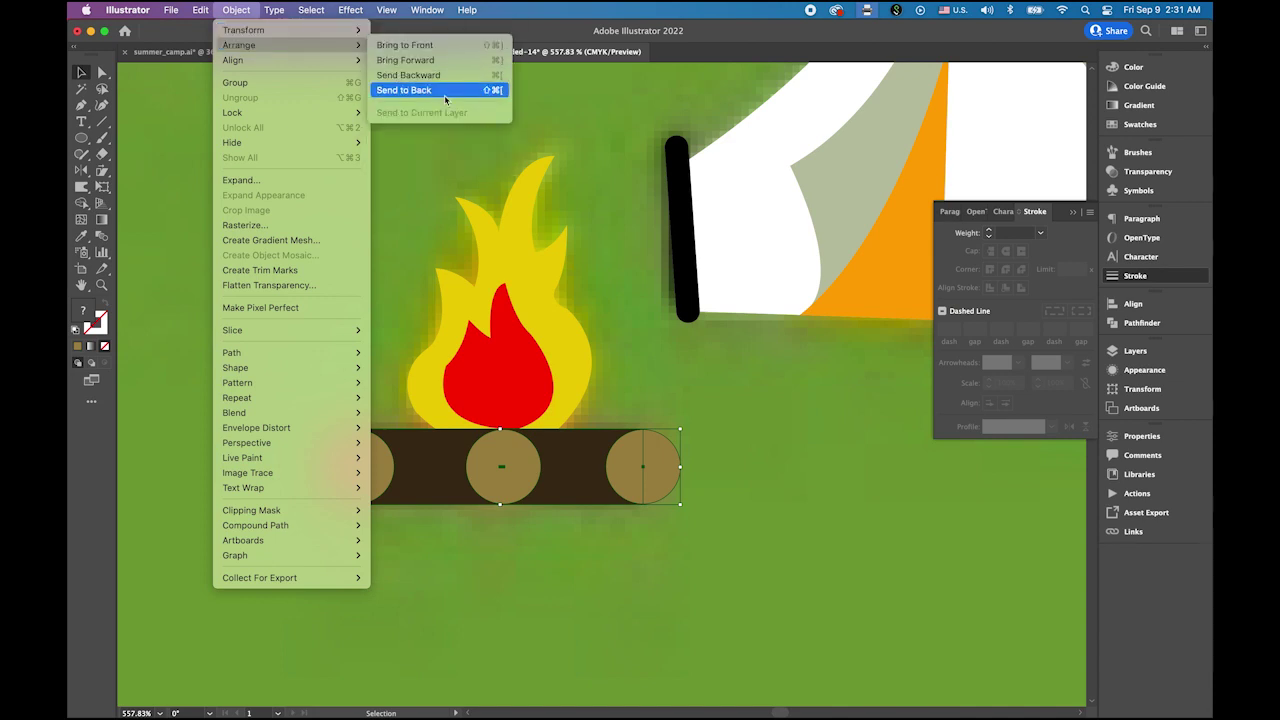
left_click(445, 92)
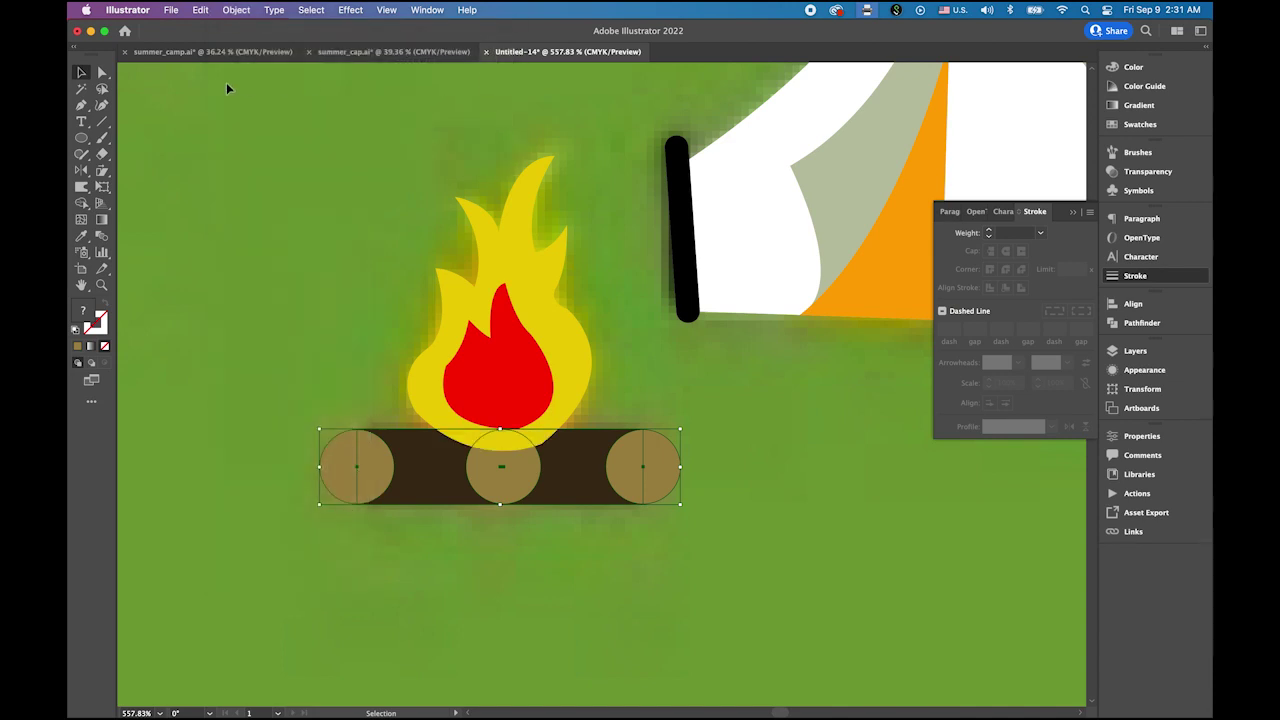
left_click(330, 180)
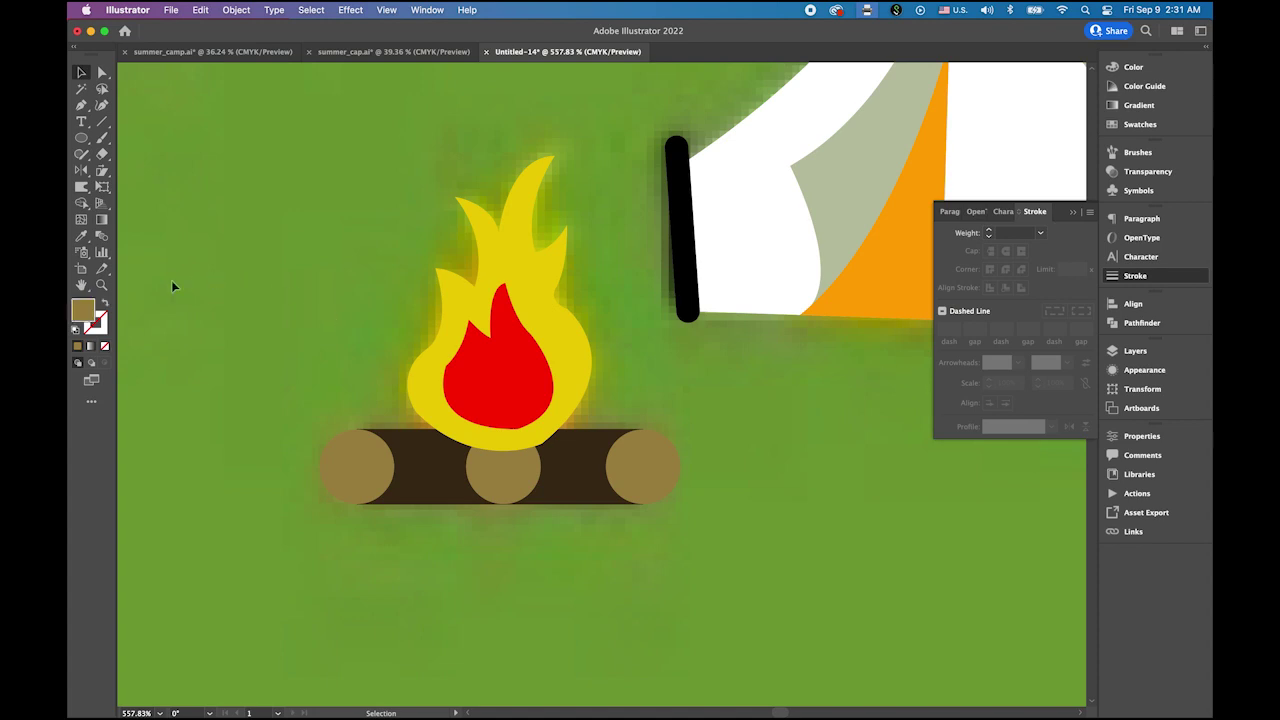
Fit the artboard in view and turn on every artwork layer from dark_sky up to tent_fire to review the composition.
double_click(81, 285)
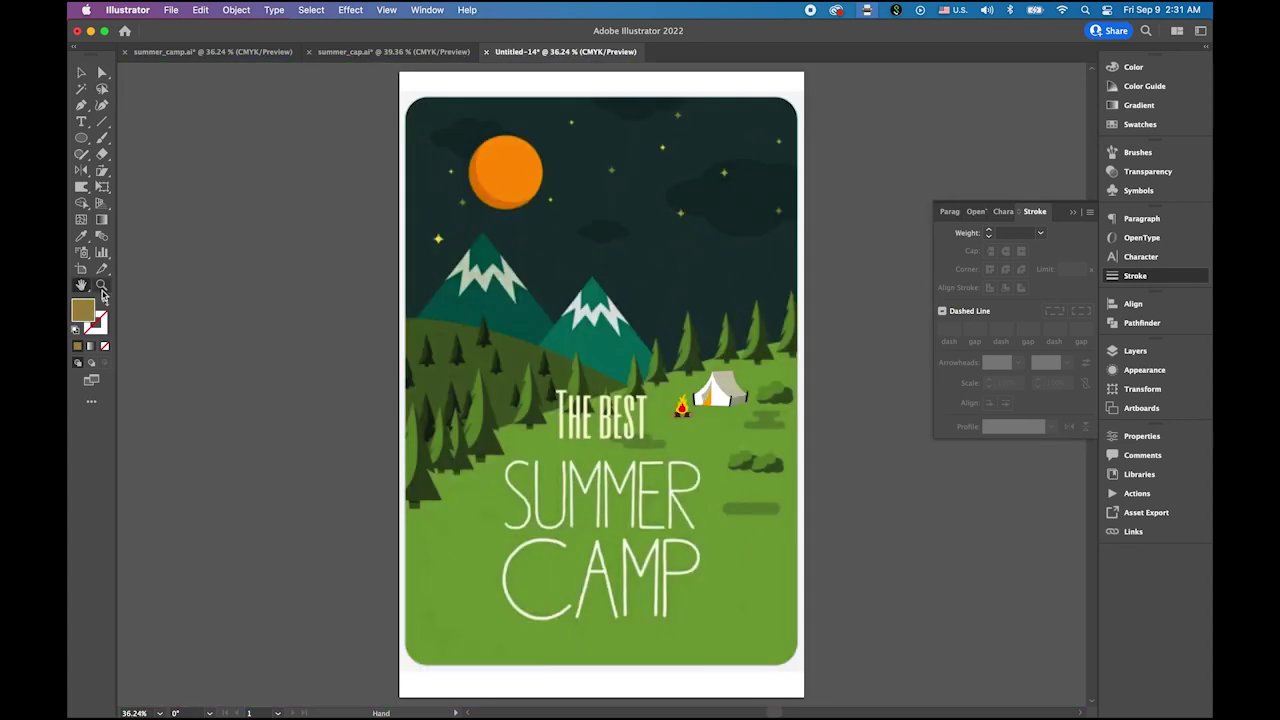
left_click(1135, 351)
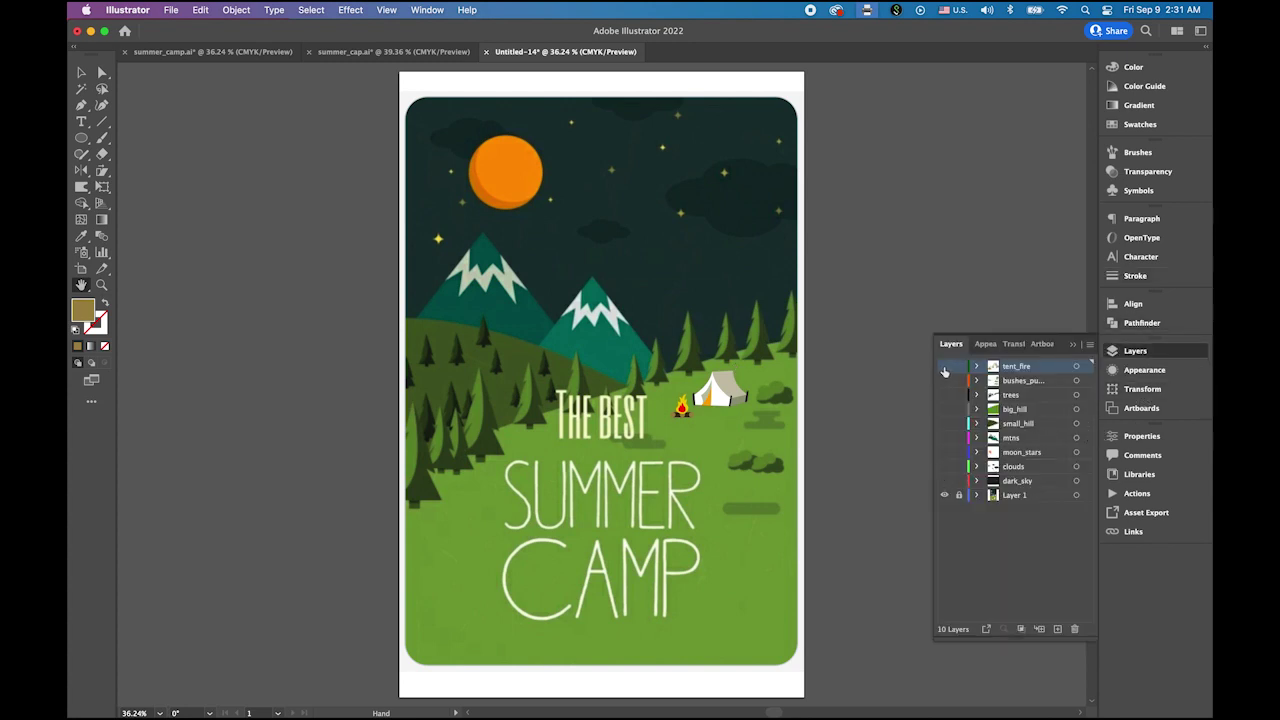
left_click(944, 481)
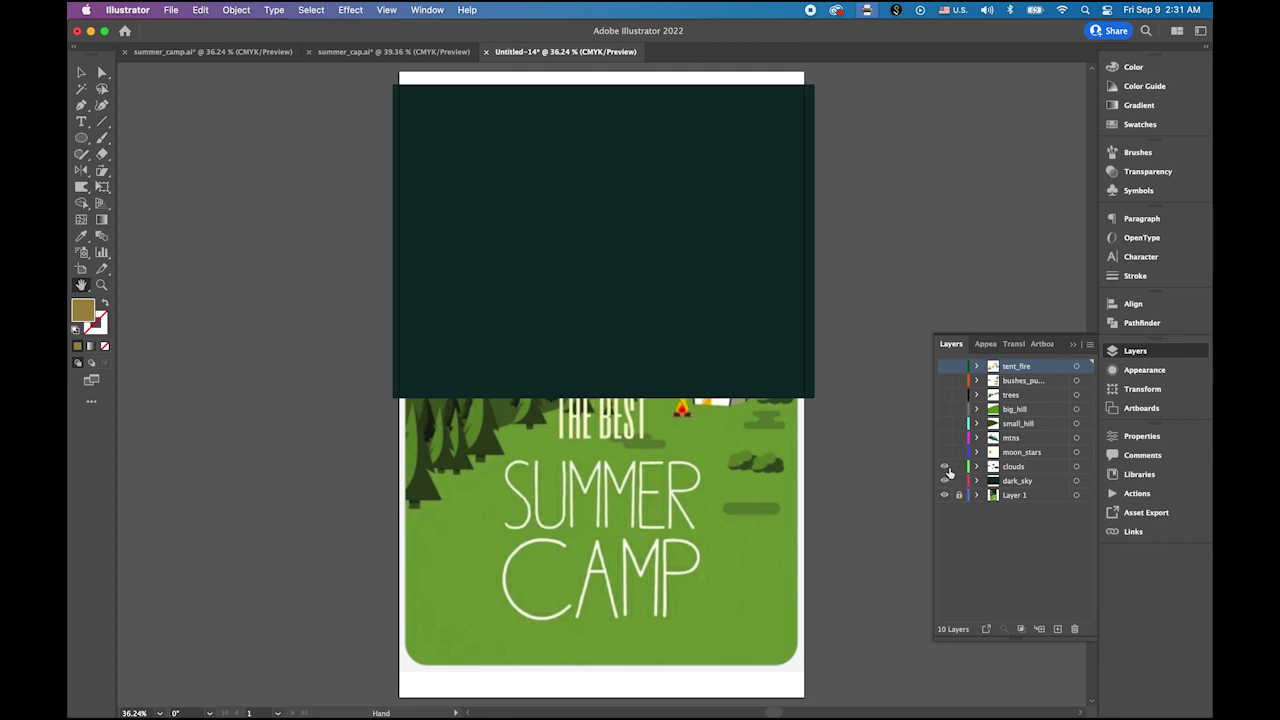
left_click(944, 466)
left_click(944, 452)
left_click(944, 437)
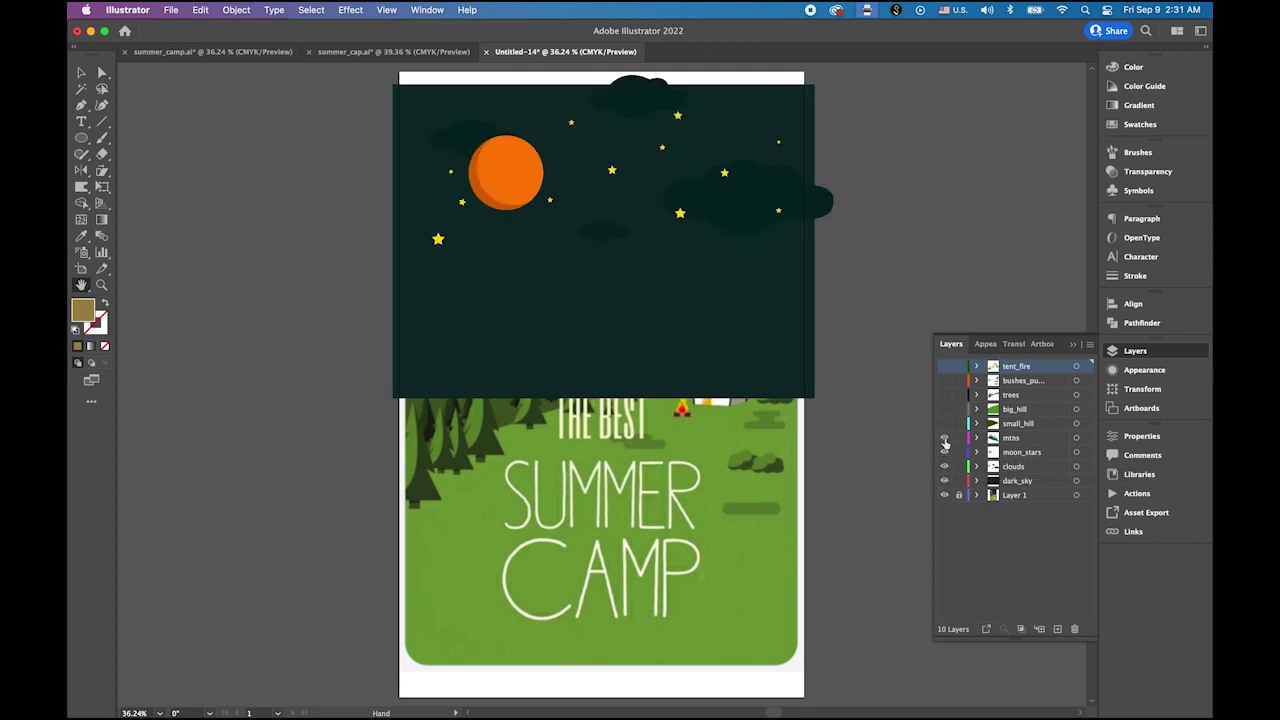
left_click(944, 423)
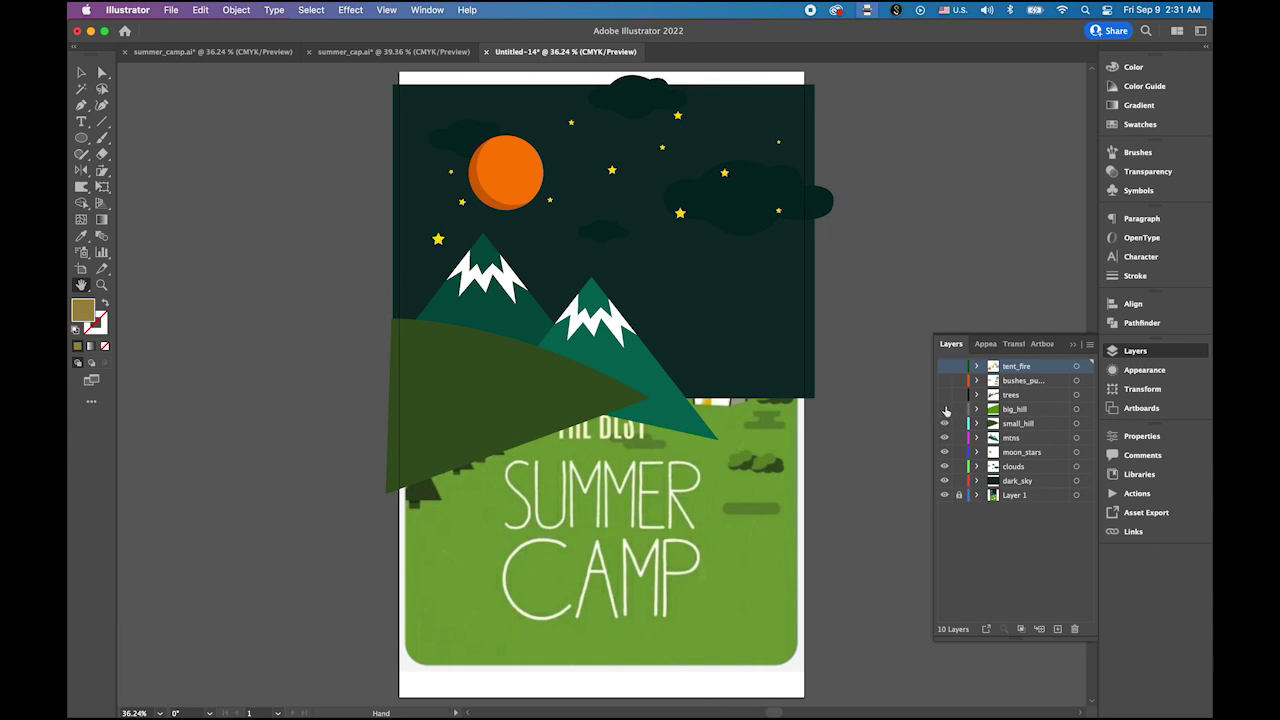
left_click(944, 409)
left_click(944, 395)
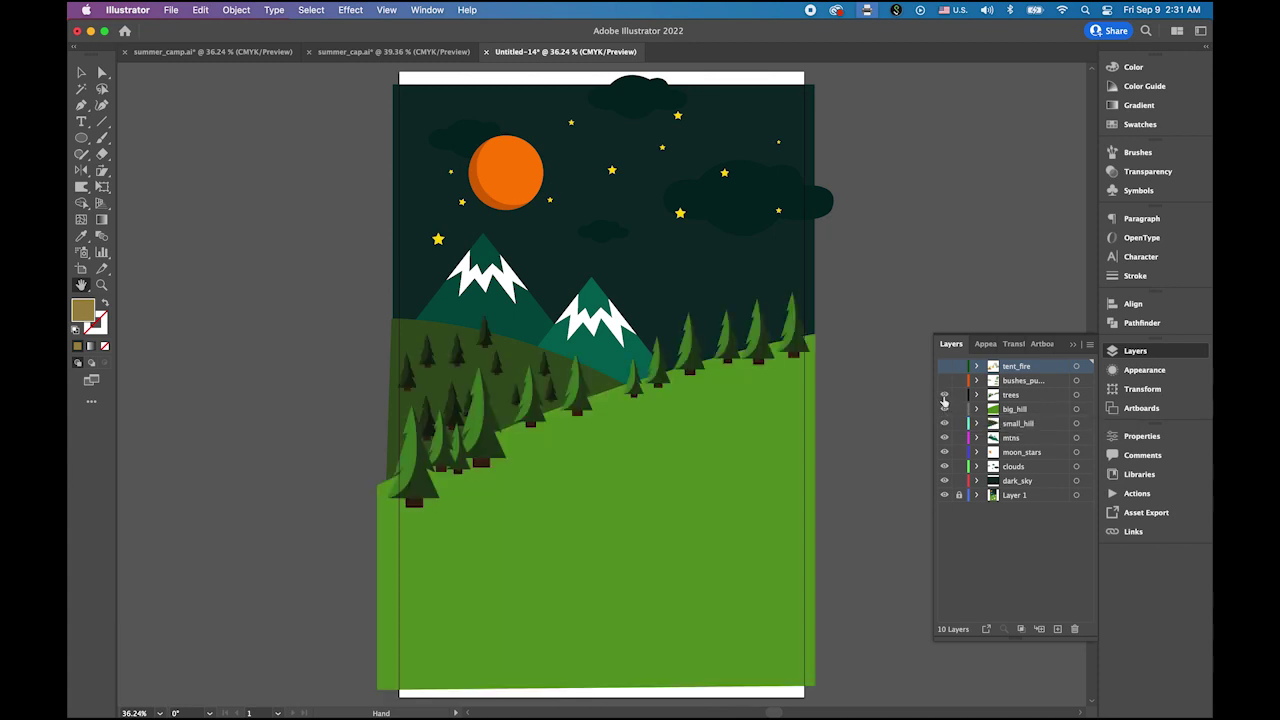
left_click(944, 381)
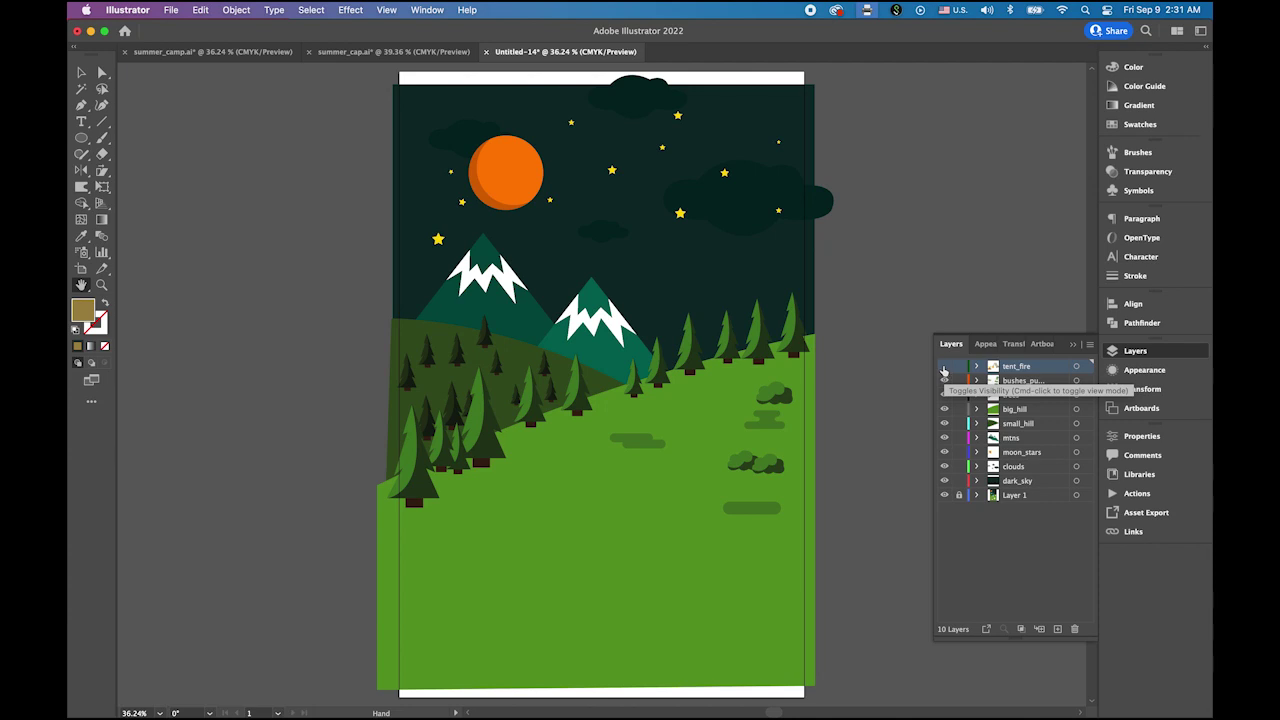
left_click(944, 367)
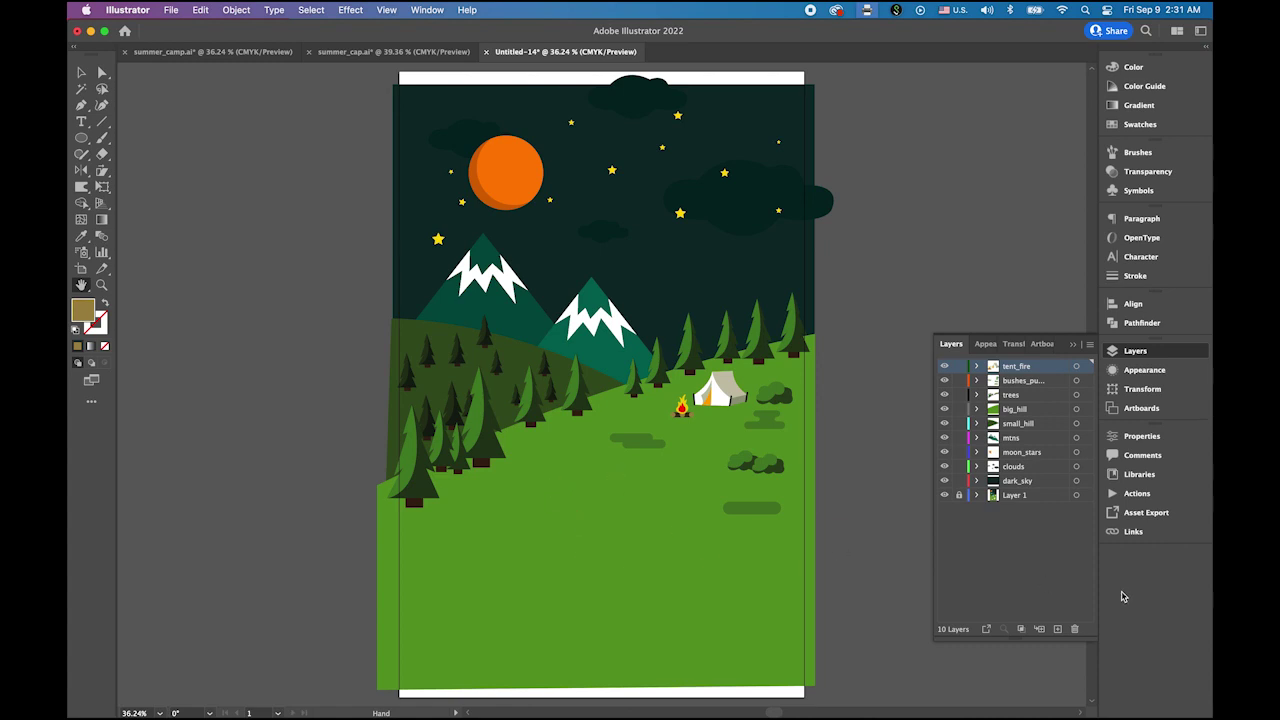
Create a new top layer named "text" and hide all other layers except it and the reference Layer 1.
left_click(1059, 629)
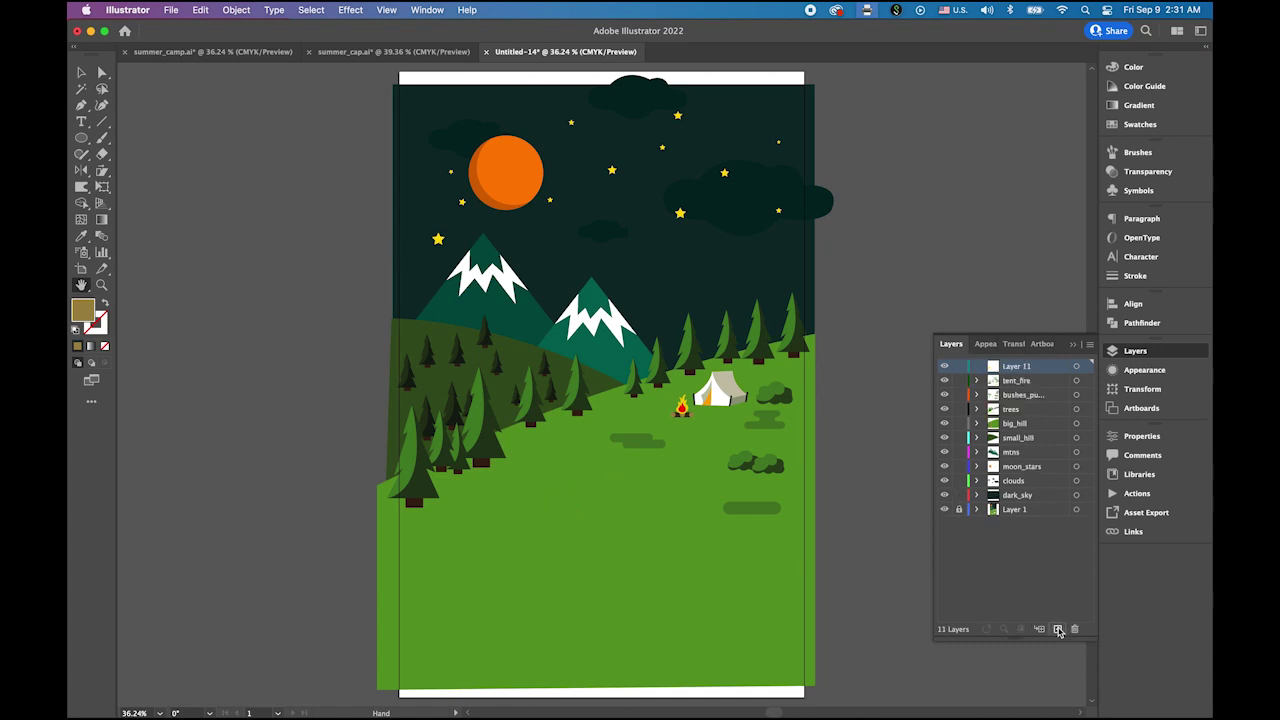
double_click(1018, 367)
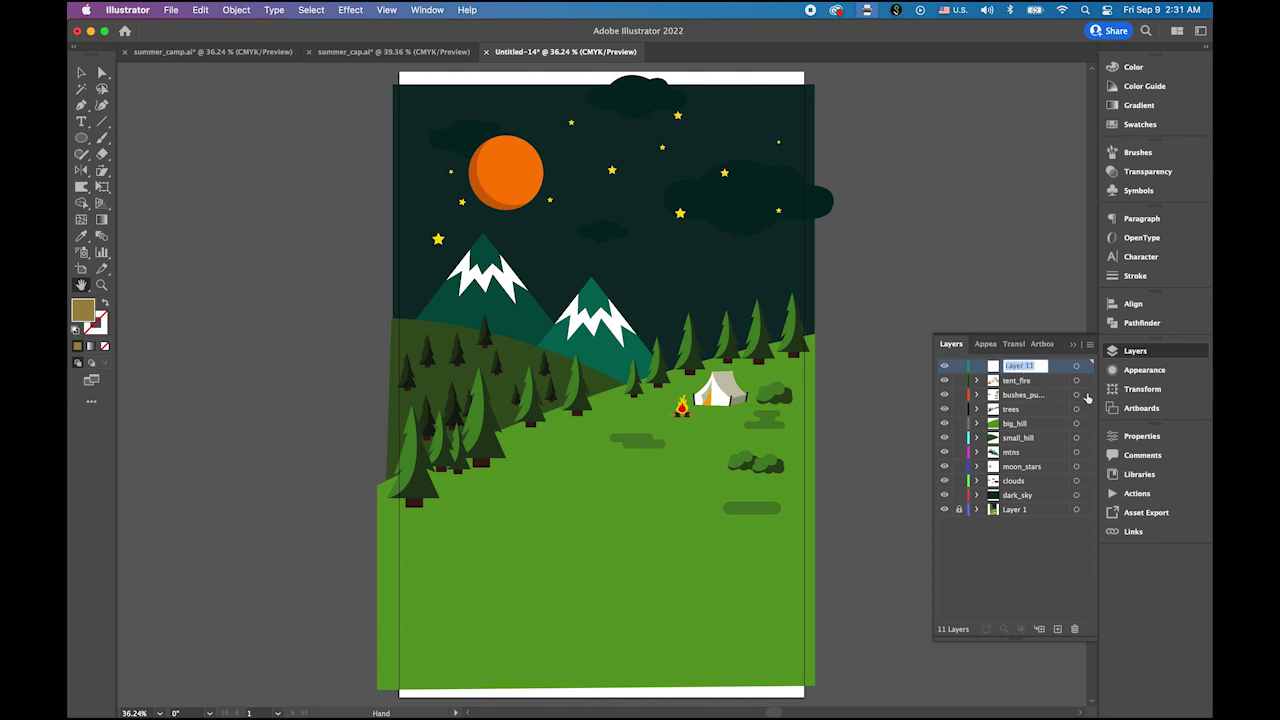
type("f")
type("ext")
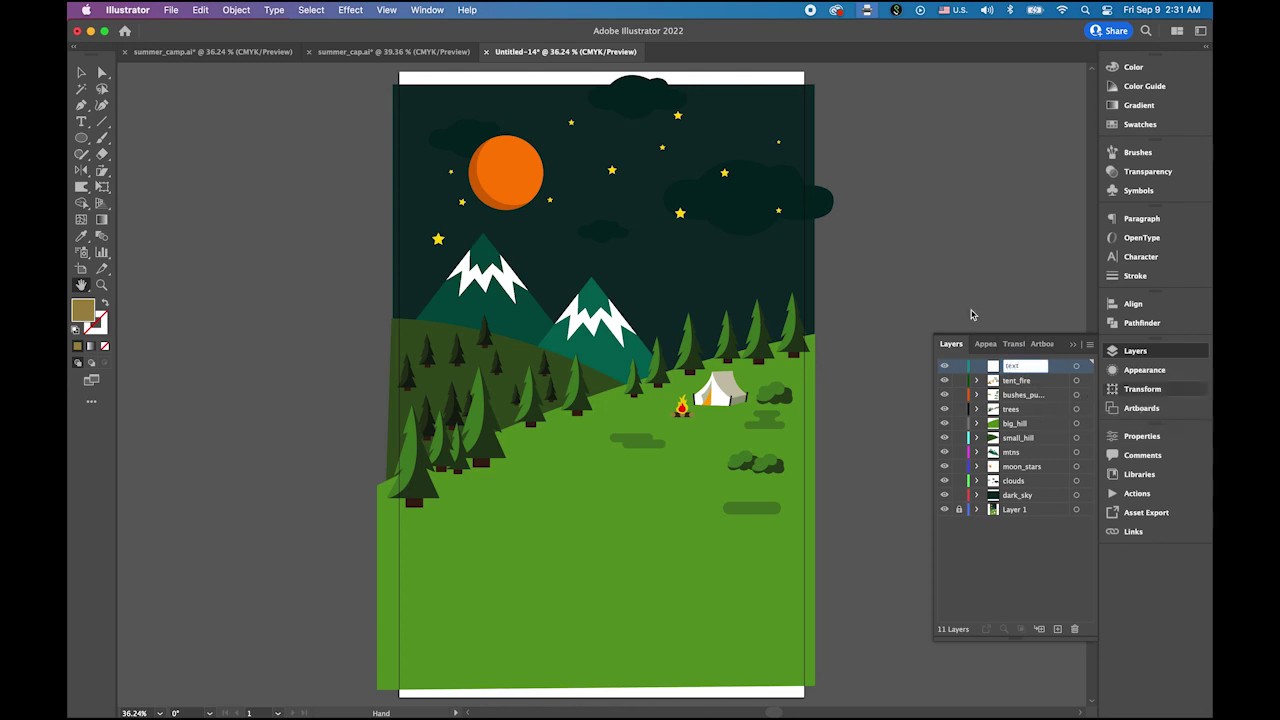
key("Return")
key("v")
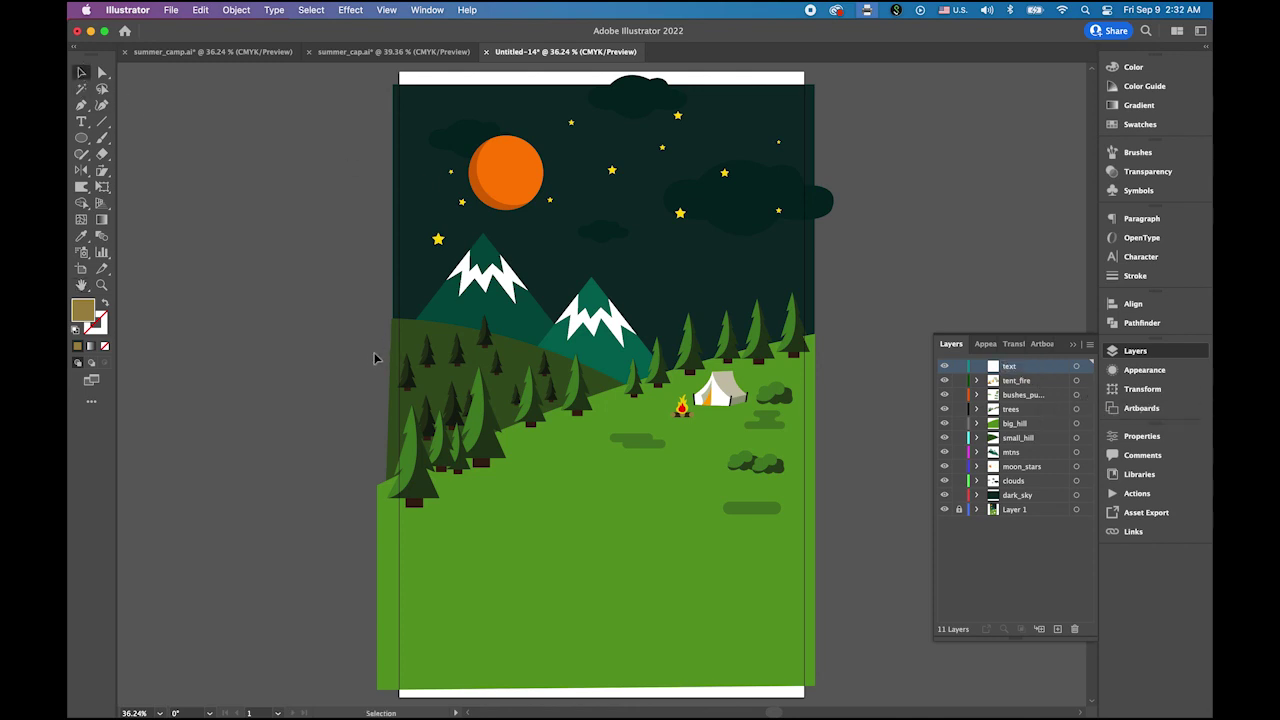
left_click_drag(944, 366, 946, 497)
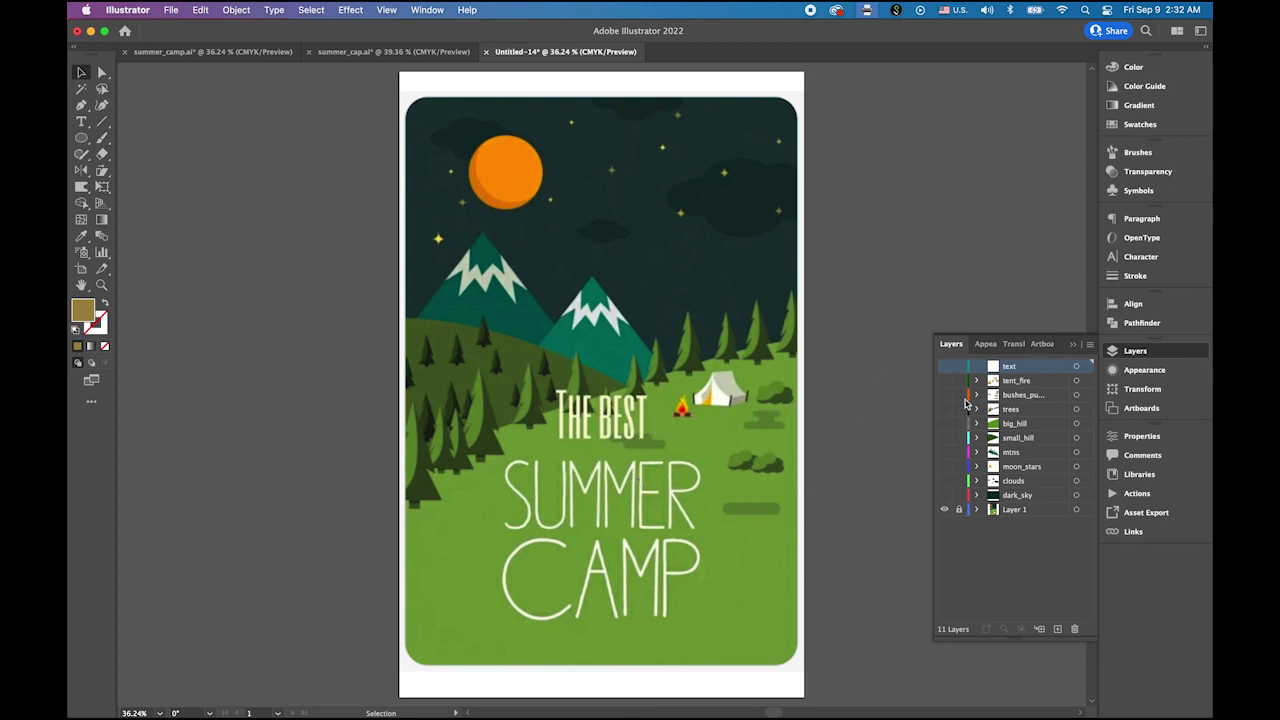
left_click(944, 366)
Add the text "THE BEST" on the text layer, then scale and stretch it to cover the reference lettering.
left_click(82, 122)
left_click(560, 428)
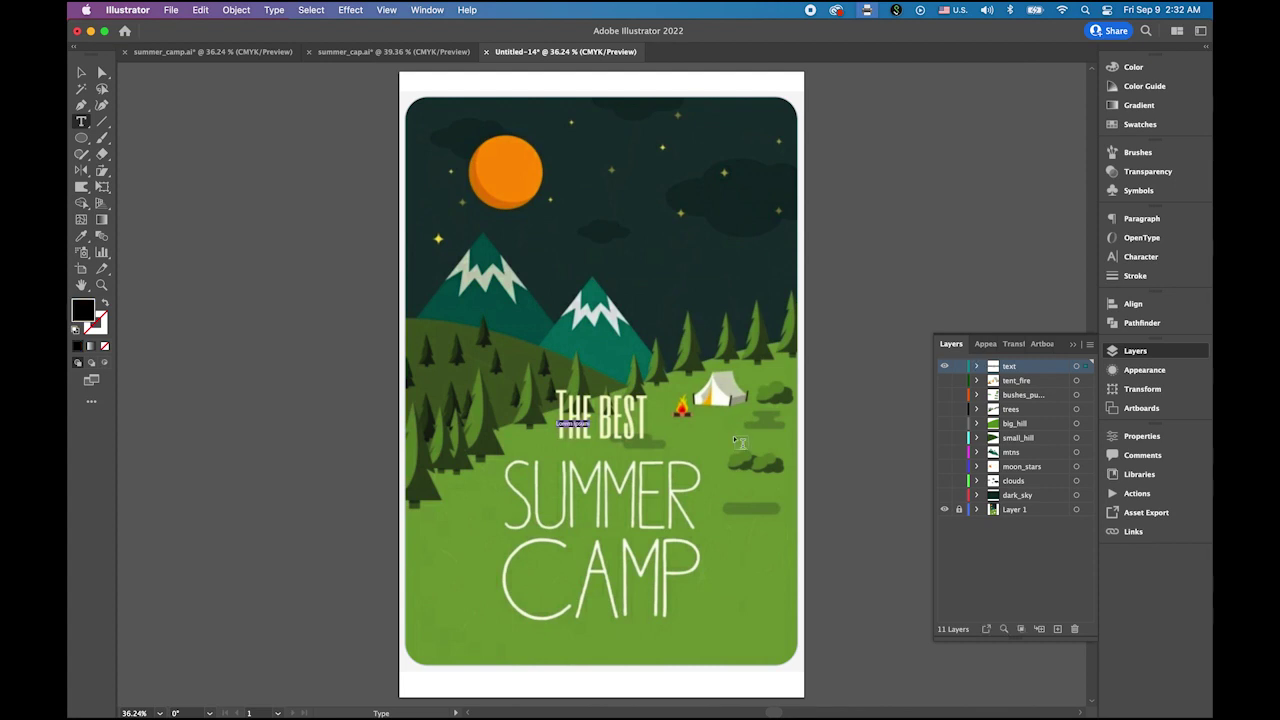
key("BackSpace")
type("The")
left_click(81, 72)
left_click_drag(594, 428, 650, 552)
mouse_move(644, 473)
left_mouse_down()
mouse_move(630, 442)
mouse_move(650, 462)
left_mouse_up()
left_click_drag(614, 420, 614, 420)
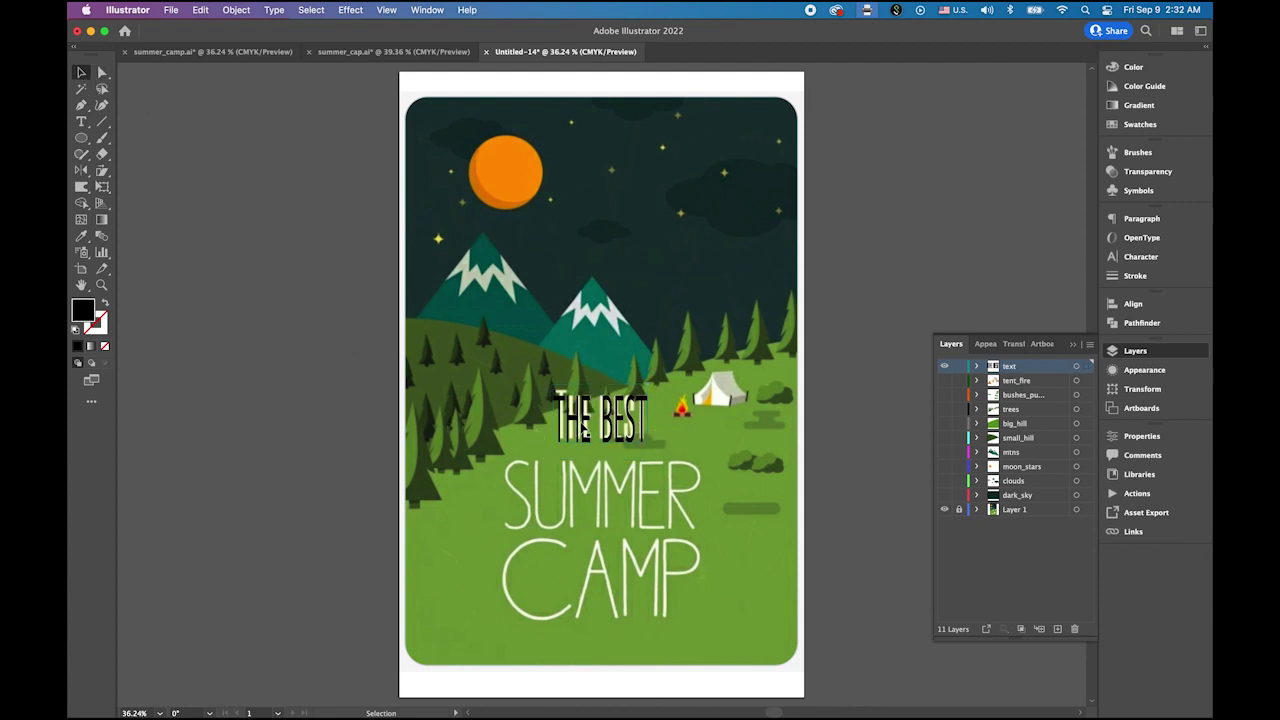
Fill the "THE BEST" text with white.
left_click(585, 430)
left_click(1140, 124)
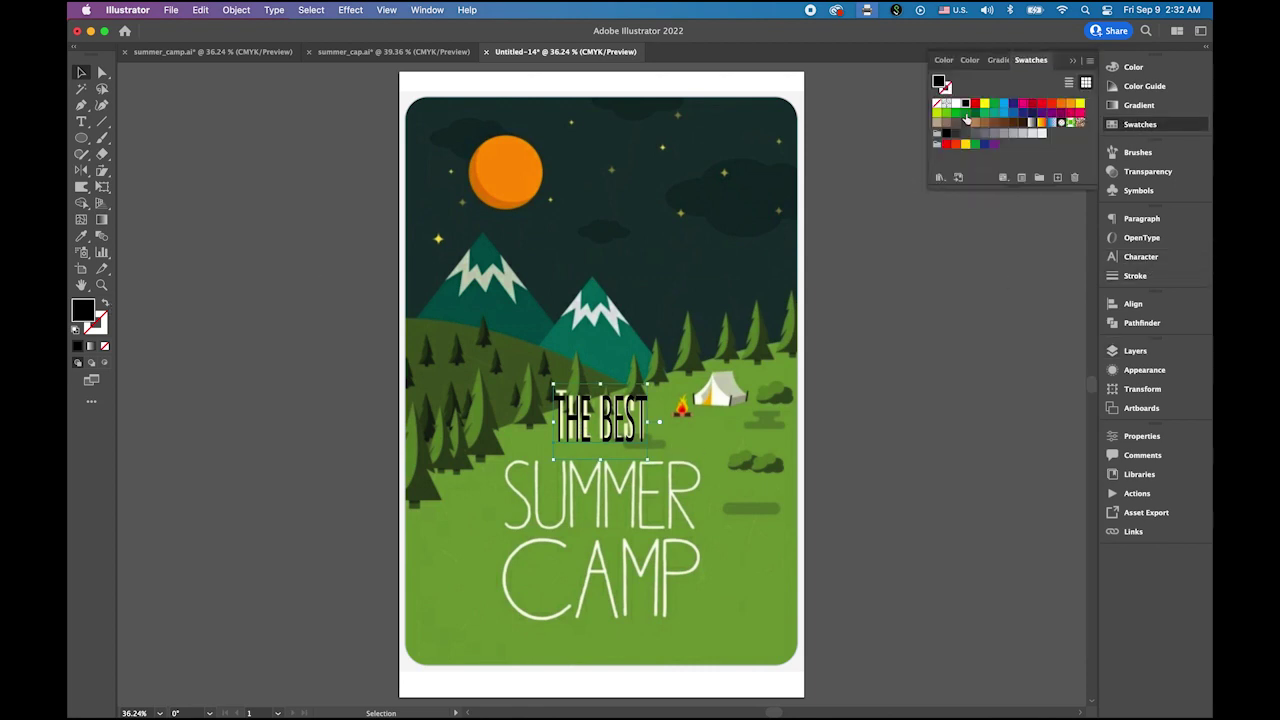
left_click(956, 104)
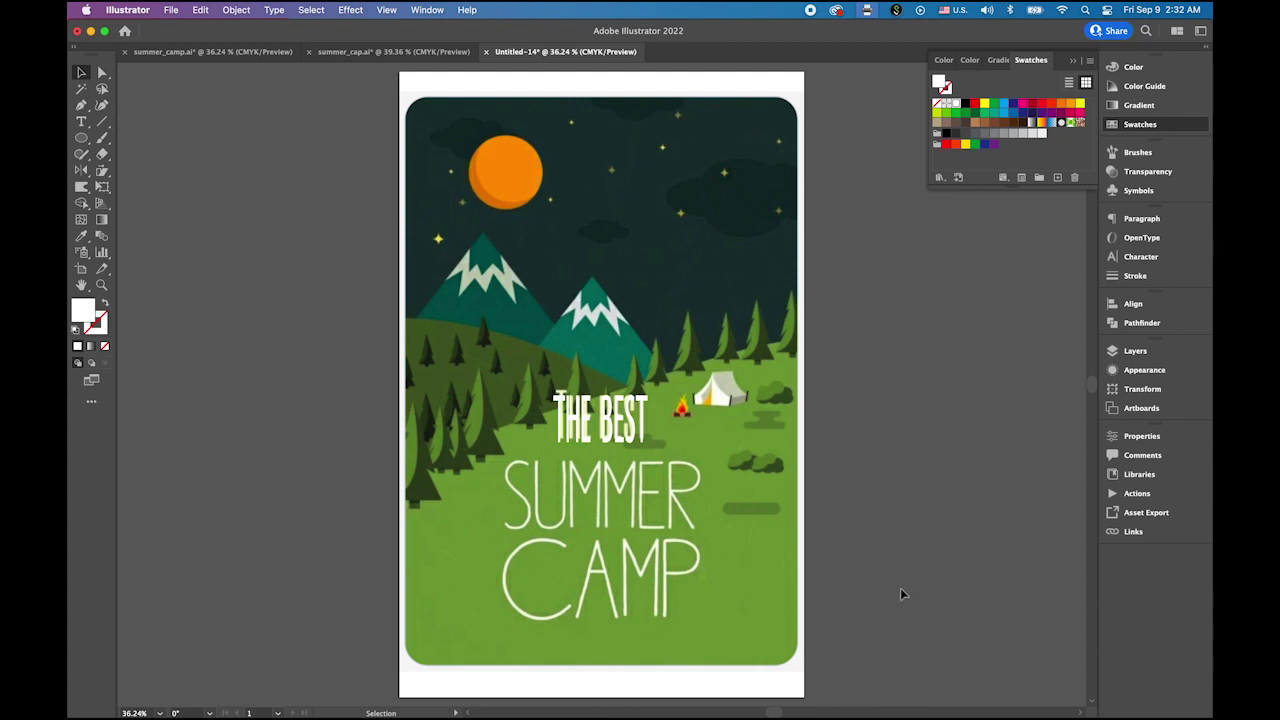
Add the text "SUMMER CAMP" on two lines over the reference's SUMMER lettering.
left_click(81, 121)
left_click(503, 511)
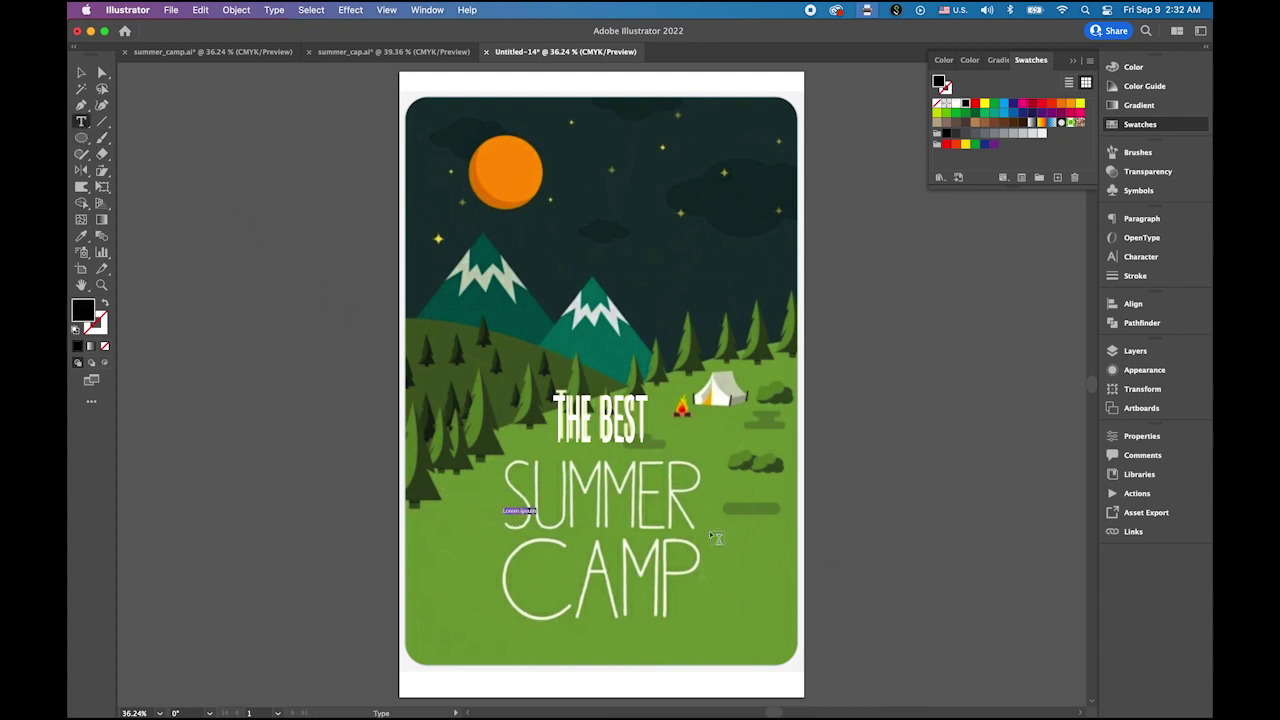
key("BackSpace")
left_click(81, 72)
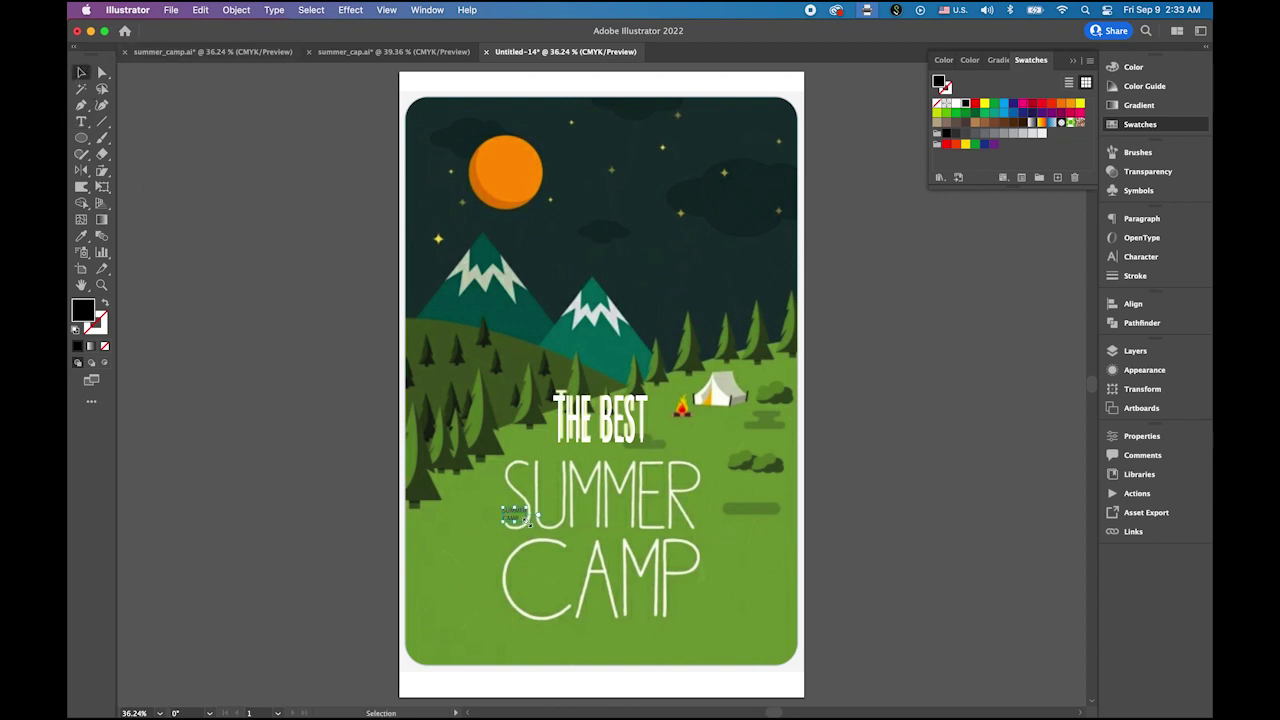
Enlarge the SUMMER CAMP text to about 98 pt and move it up over the reference lettering.
key("super+shift+period")
key("super+shift+period")
key("super+shift+period")
key("super+shift+period")
key("super+shift+period")
key("super+shift+period")
key("super+shift+period")
key("super+shift+period")
key("super+shift+period")
key("super+shift+period")
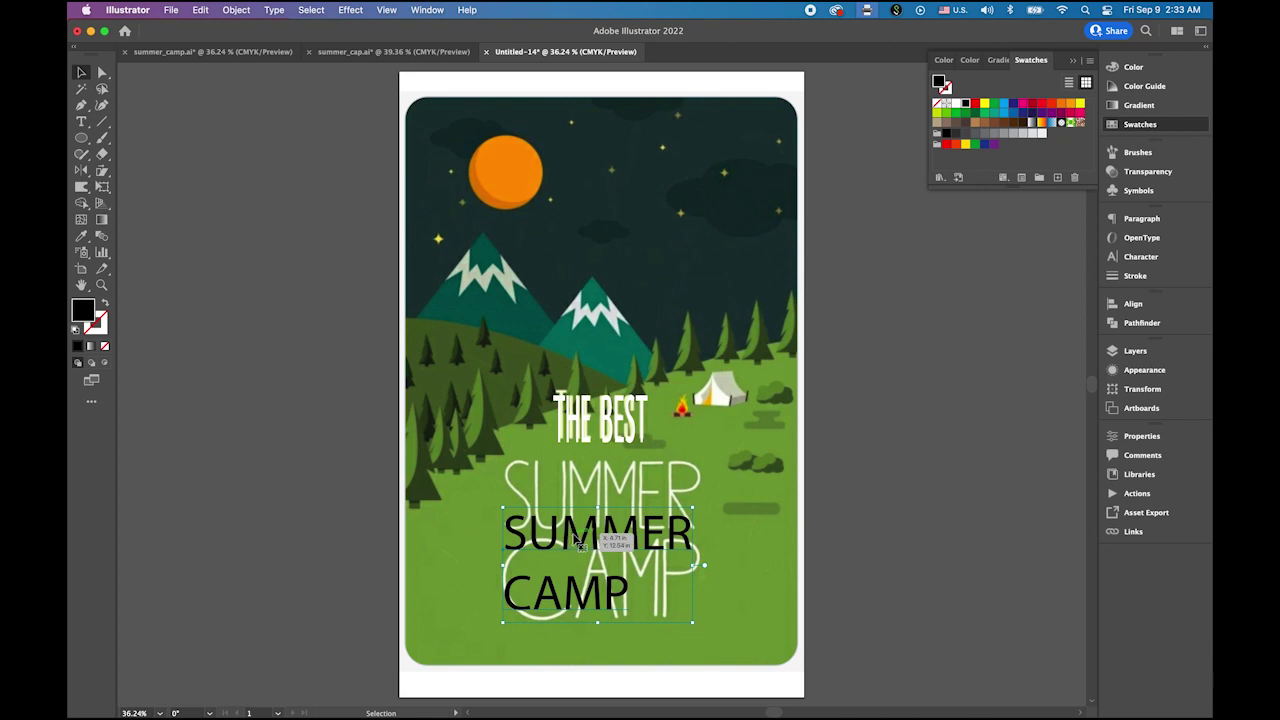
left_click_drag(577, 540, 583, 514)
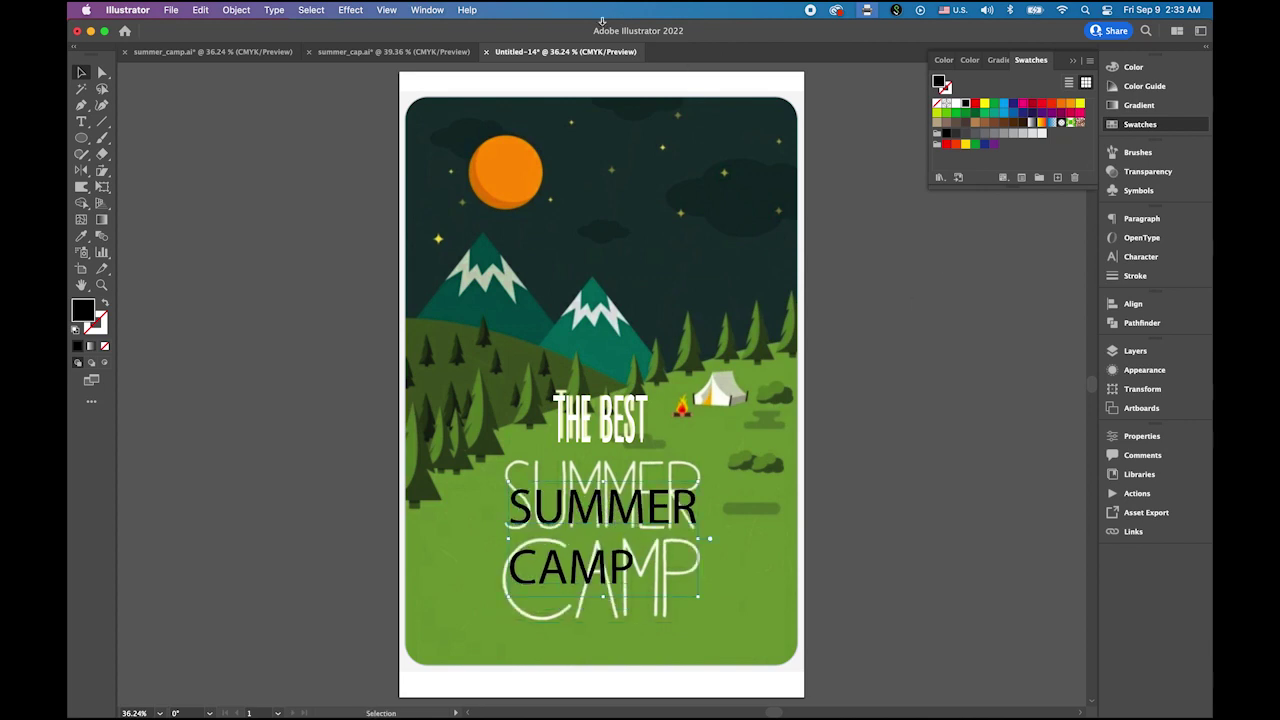
Set the SUMMER CAMP text in Caviar Dreams Regular and stretch it vertically towards the height of the reference lettering.
left_click(422, 10)
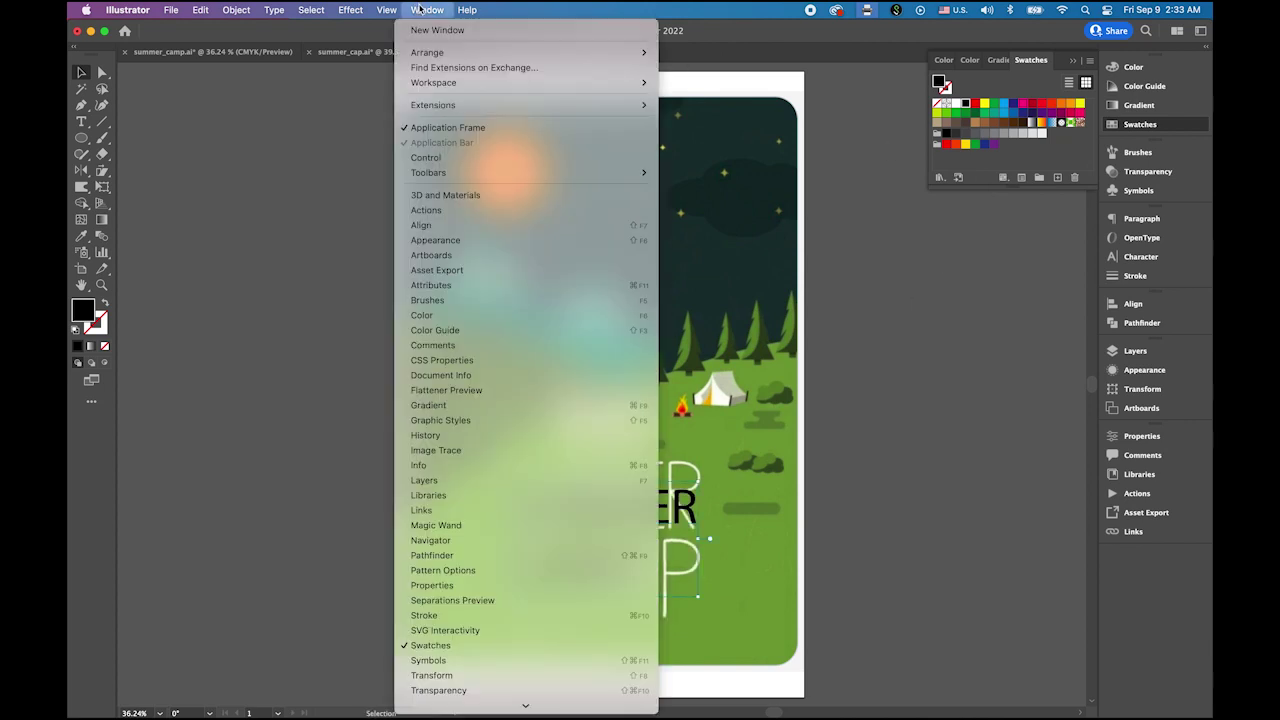
scroll(530, 630, "down", 5)
mouse_move(547, 557)
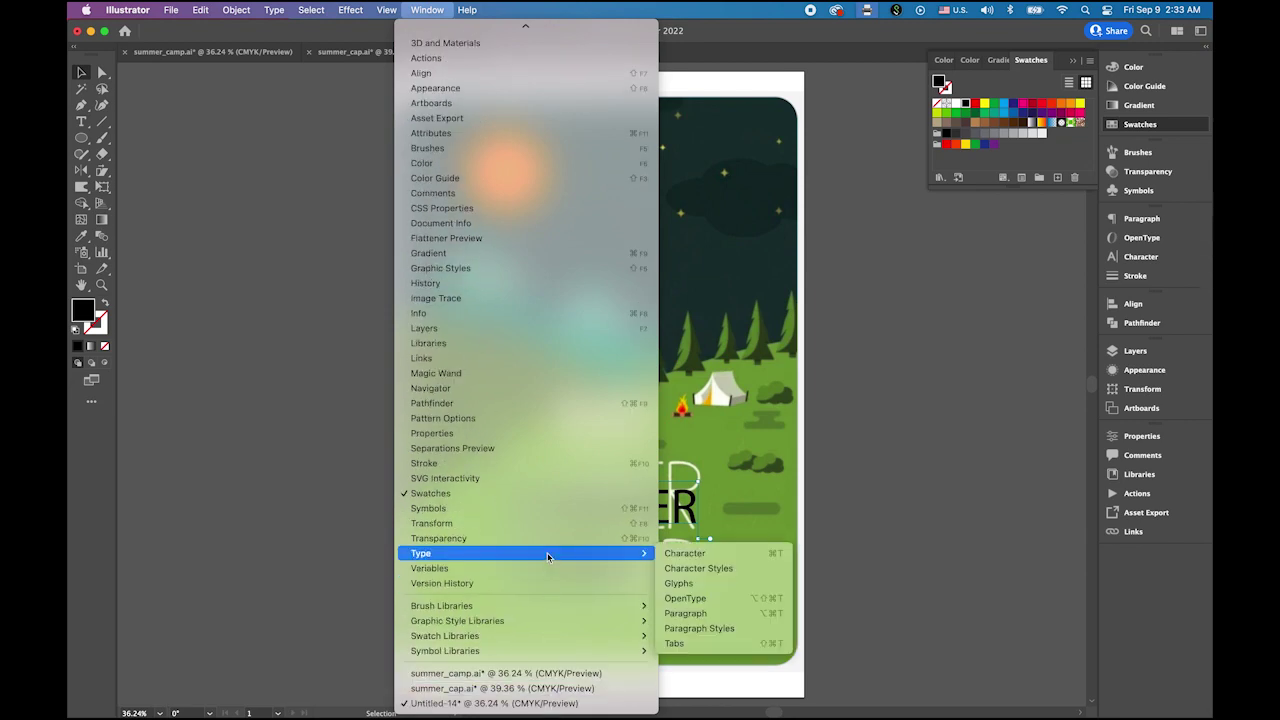
left_click(688, 553)
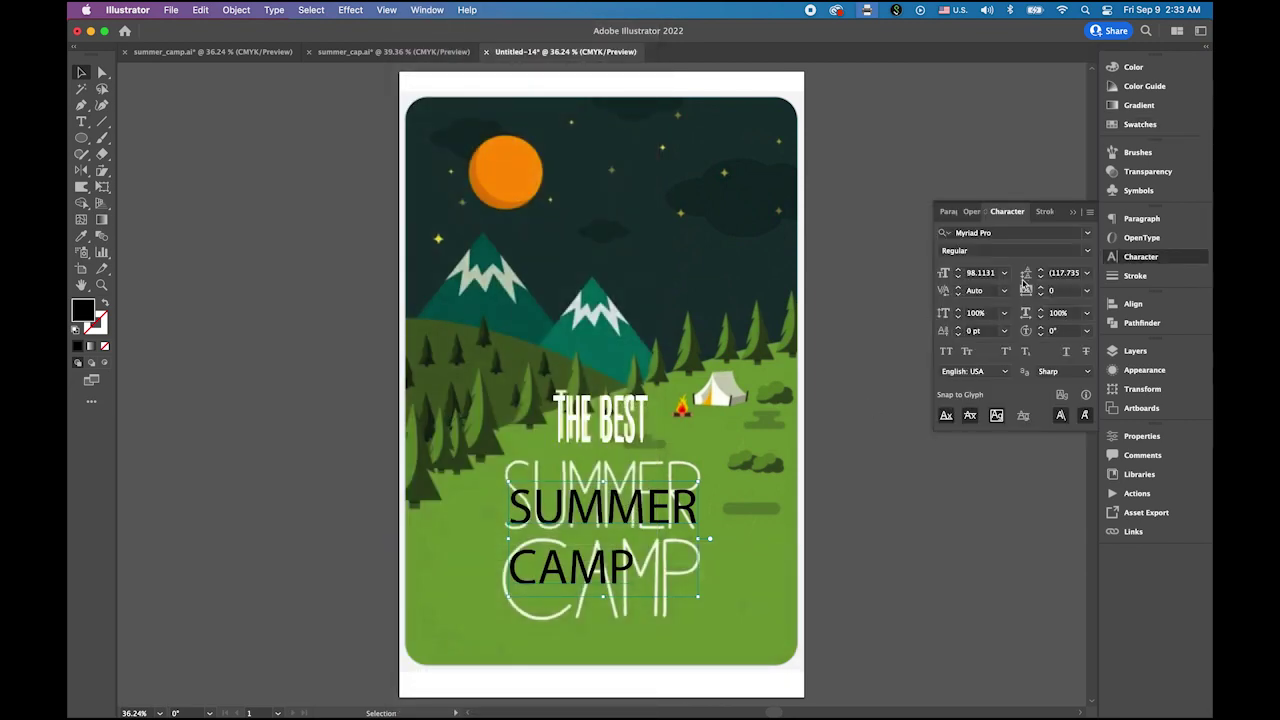
left_click(1088, 233)
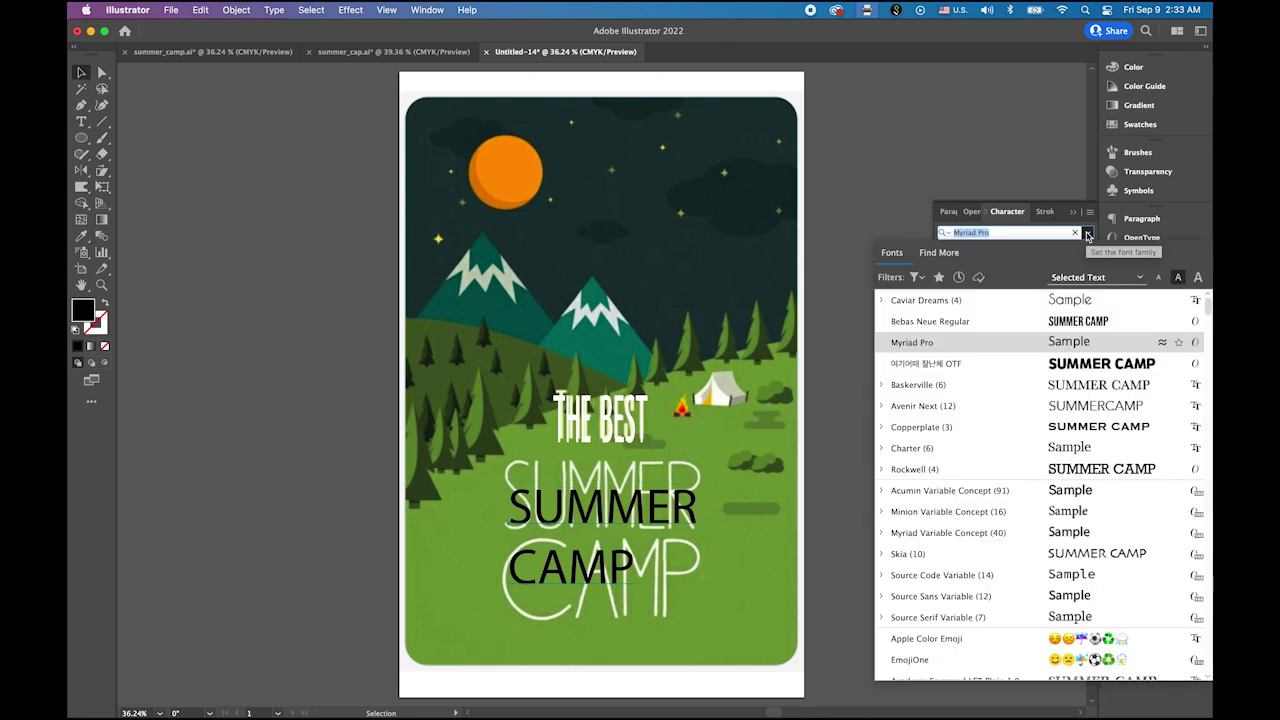
left_click(953, 302)
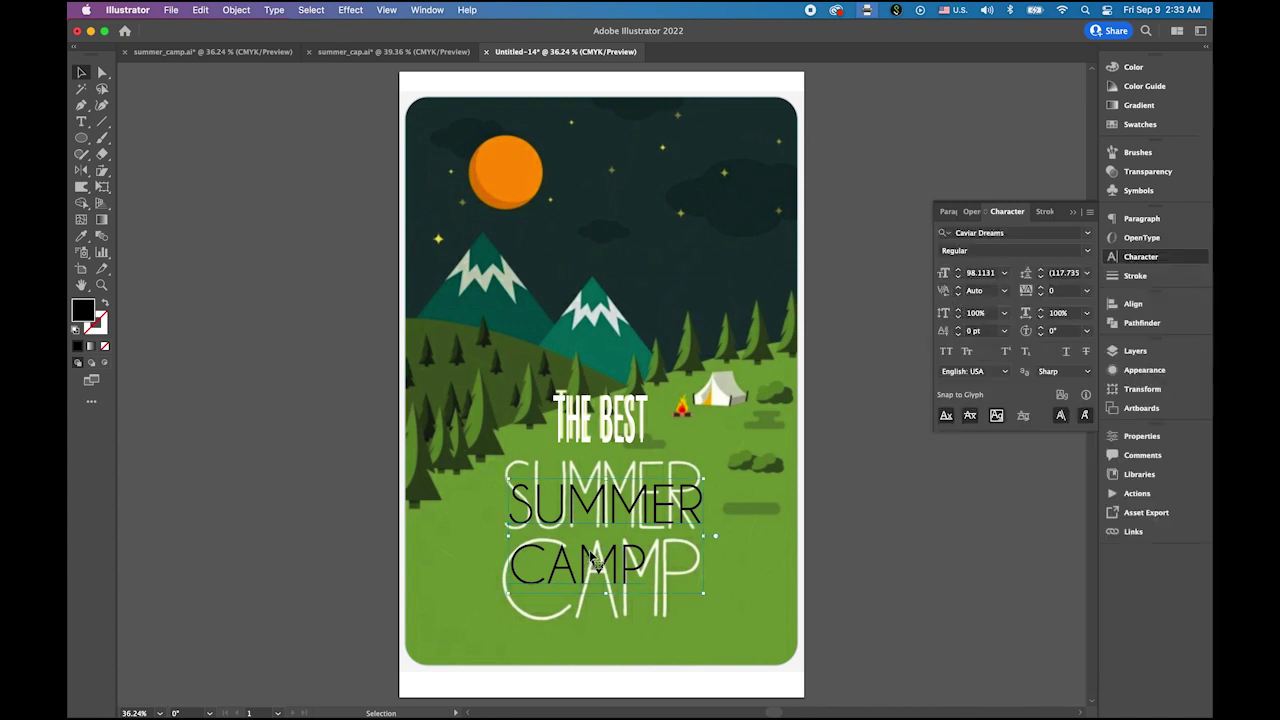
left_click_drag(607, 480, 609, 625)
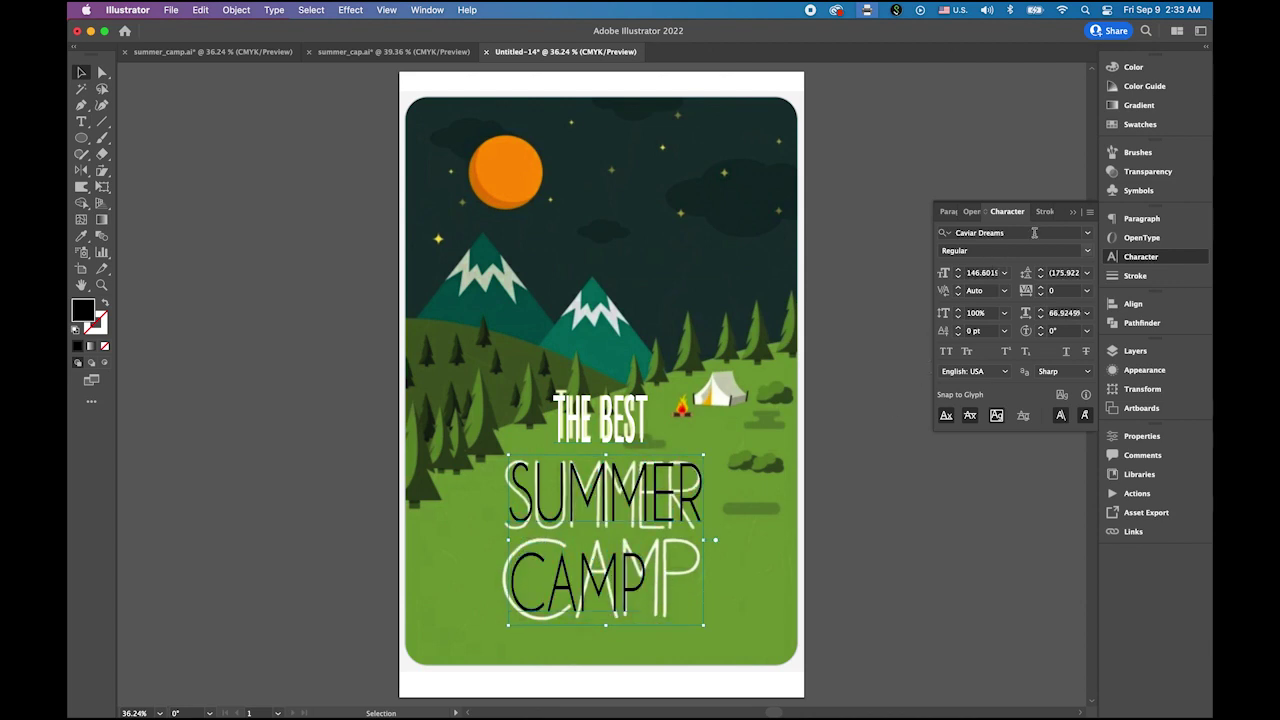
Centre-align the two lines of the SUMMER CAMP text and move it back over the reference lettering.
left_click(953, 215)
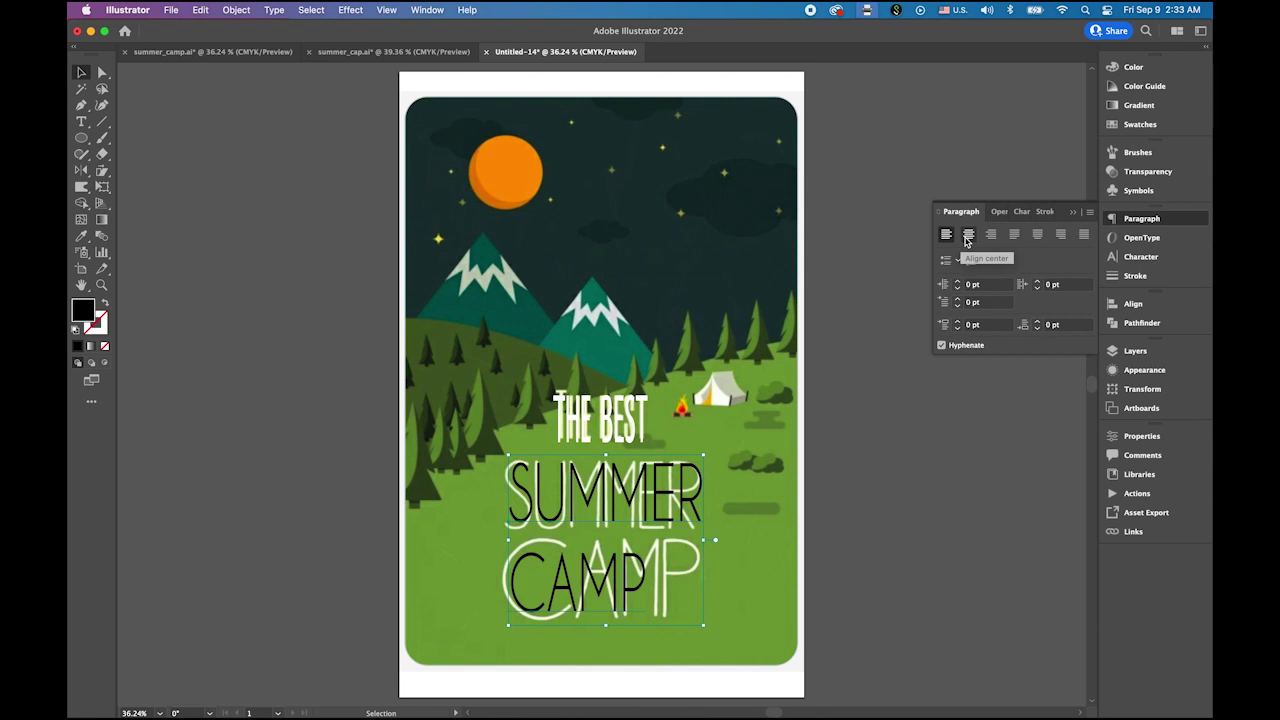
left_click(967, 237)
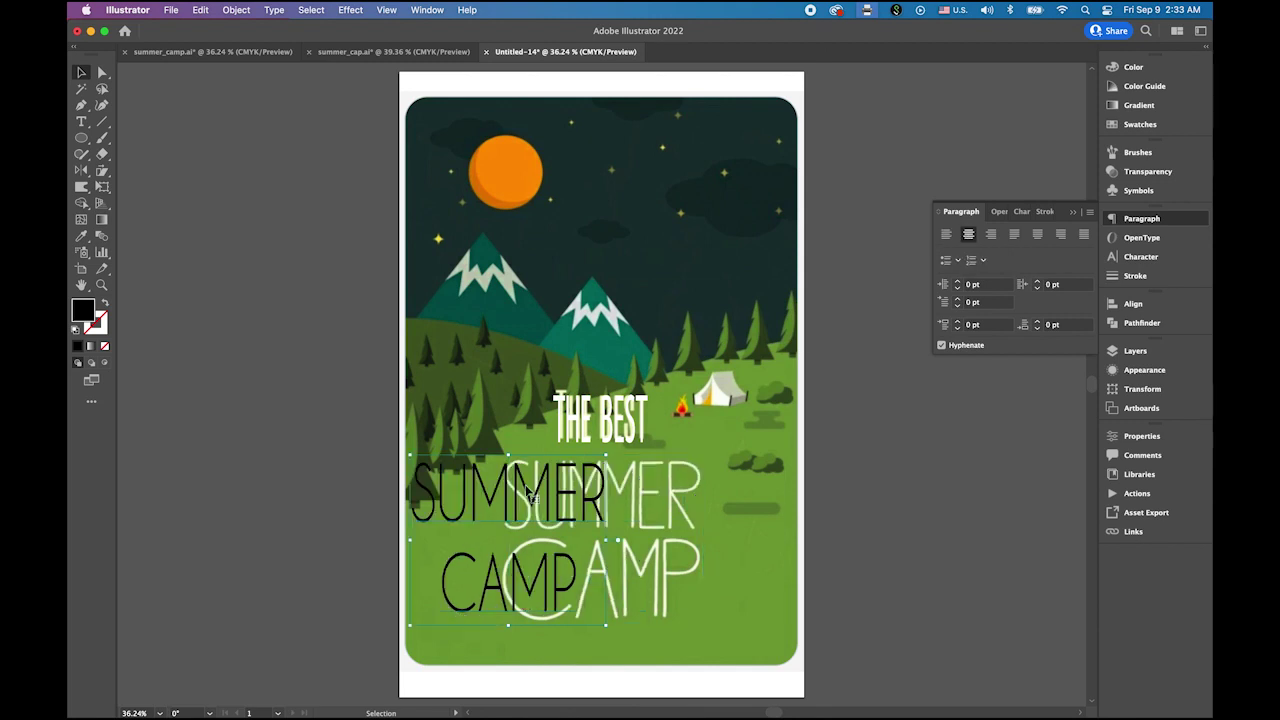
left_click_drag(545, 482, 643, 478)
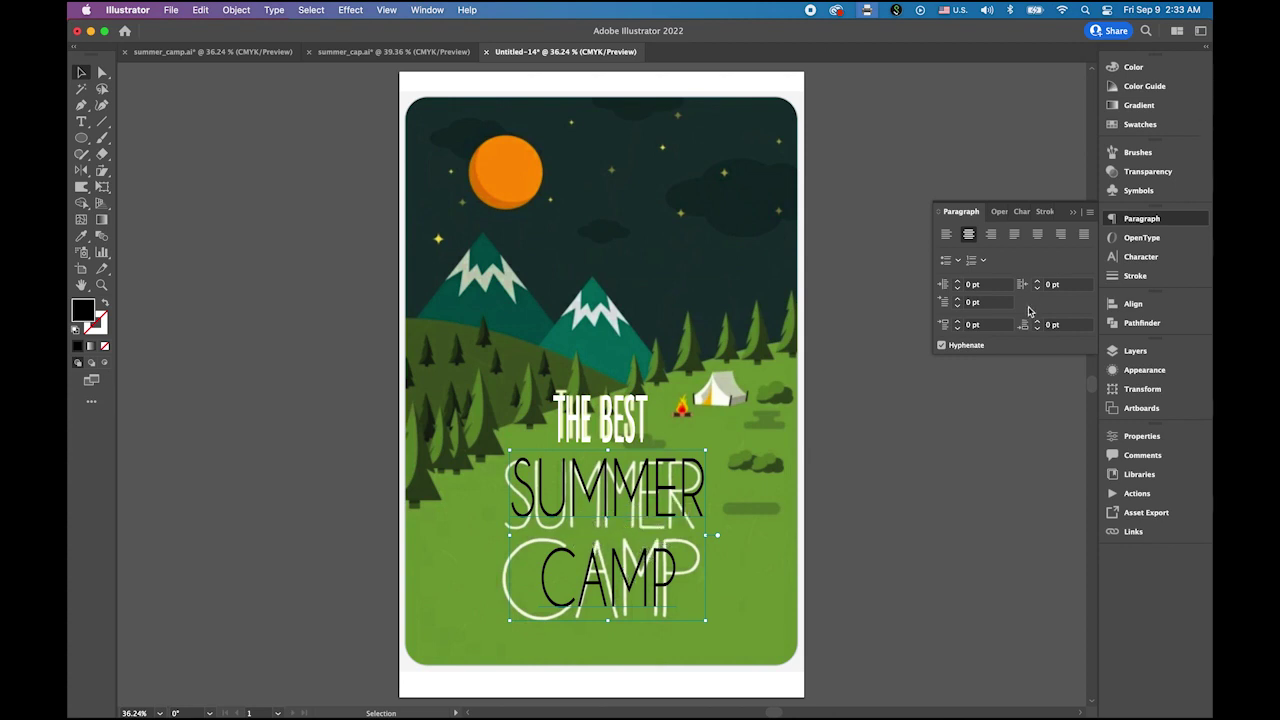
Reduce the SUMMER CAMP text's leading to 144 pt and stretch the text downward to match the reference height.
left_click(1021, 212)
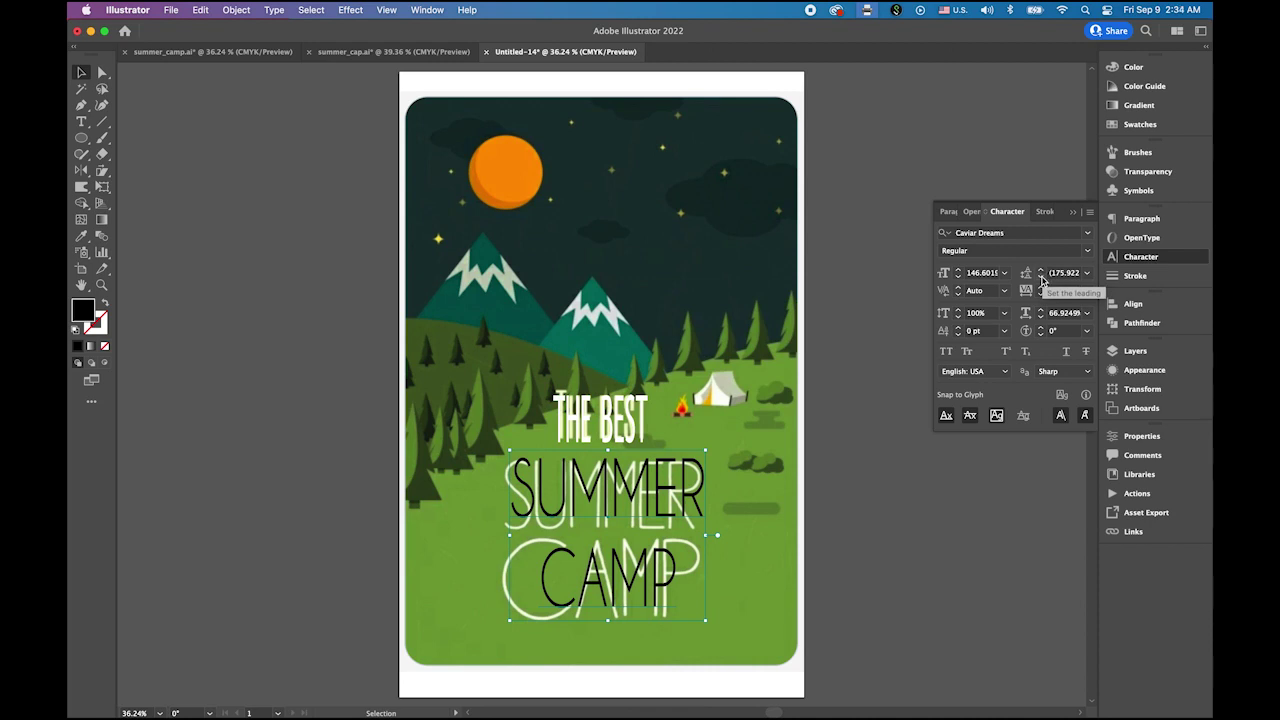
left_click(1041, 278)
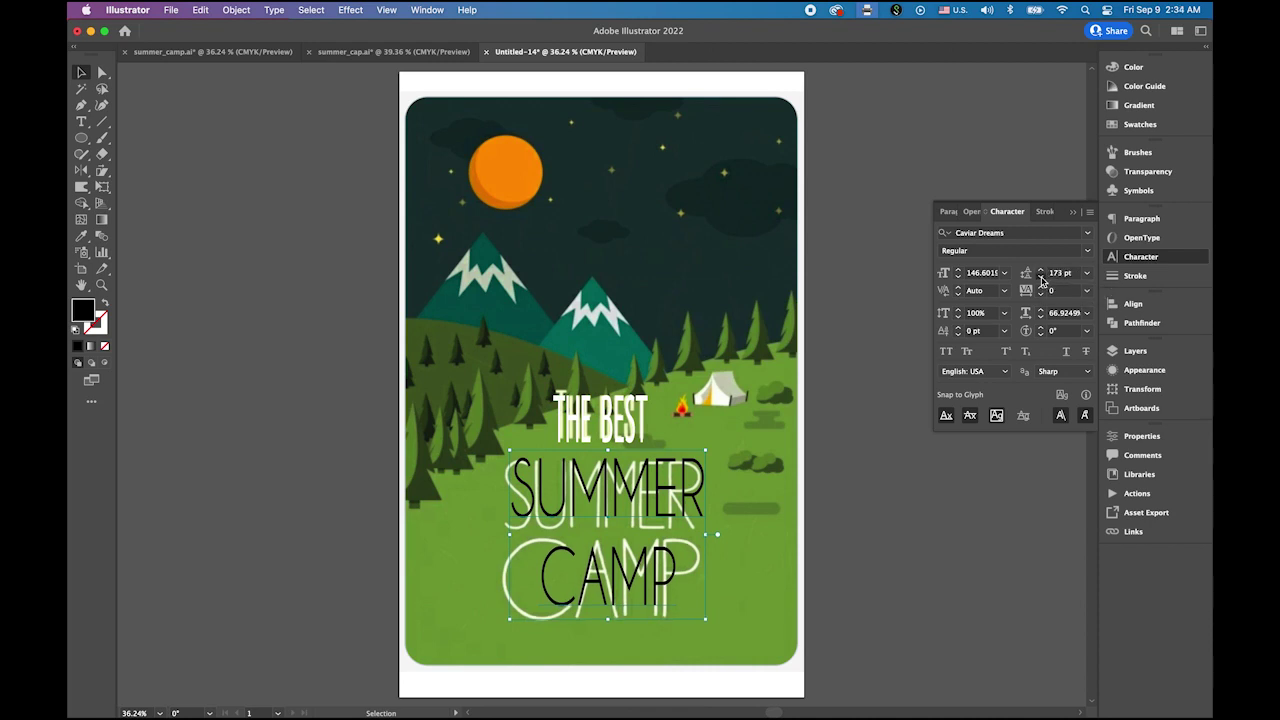
left_click(1041, 279)
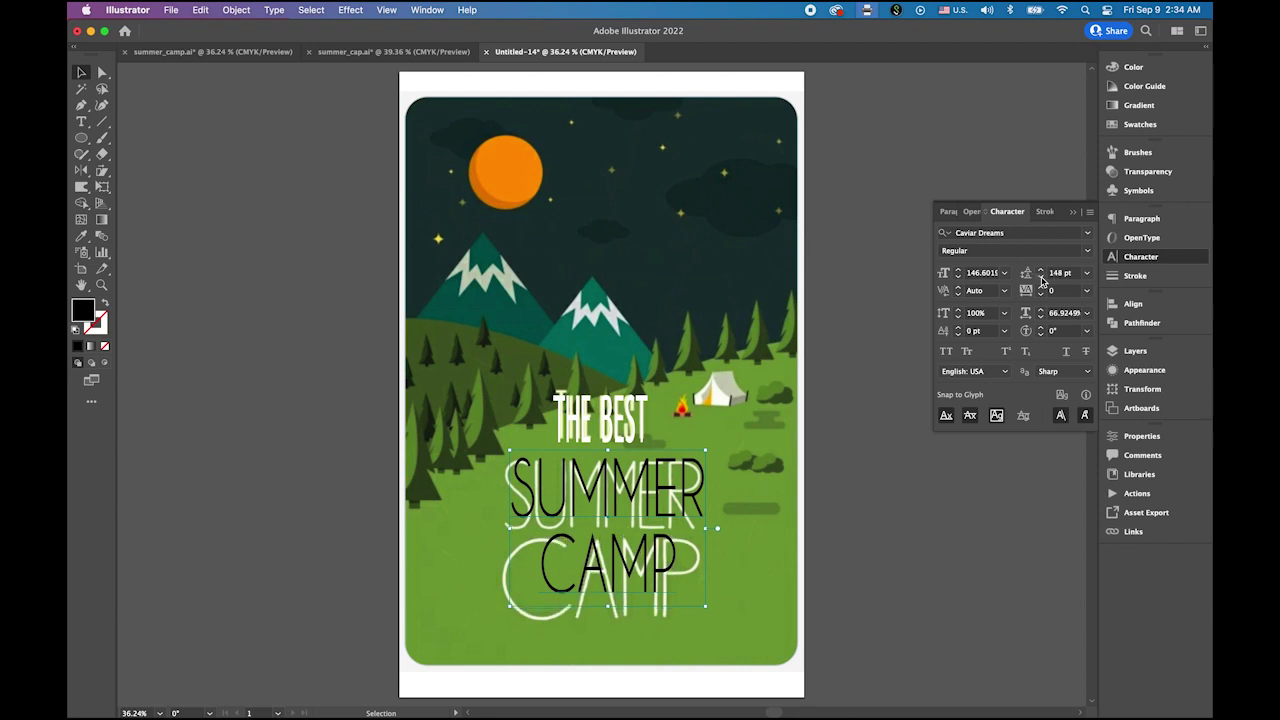
left_click(1041, 280)
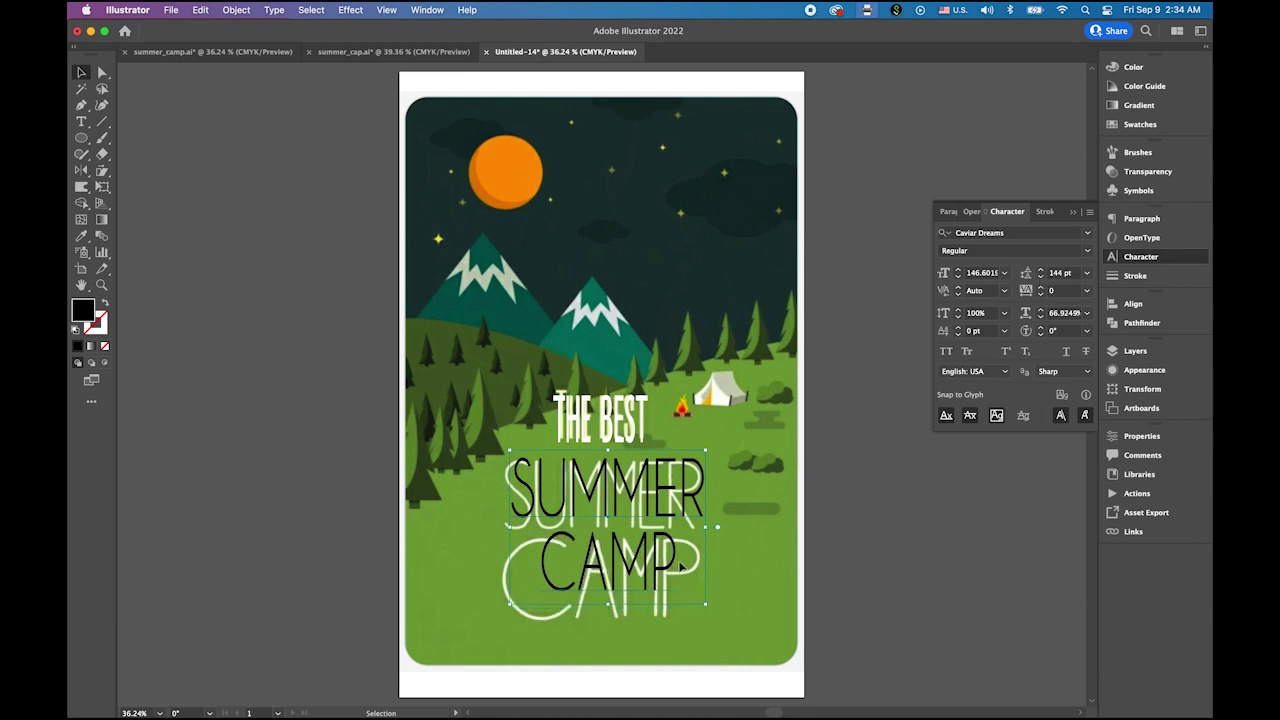
left_click_drag(609, 604, 608, 633)
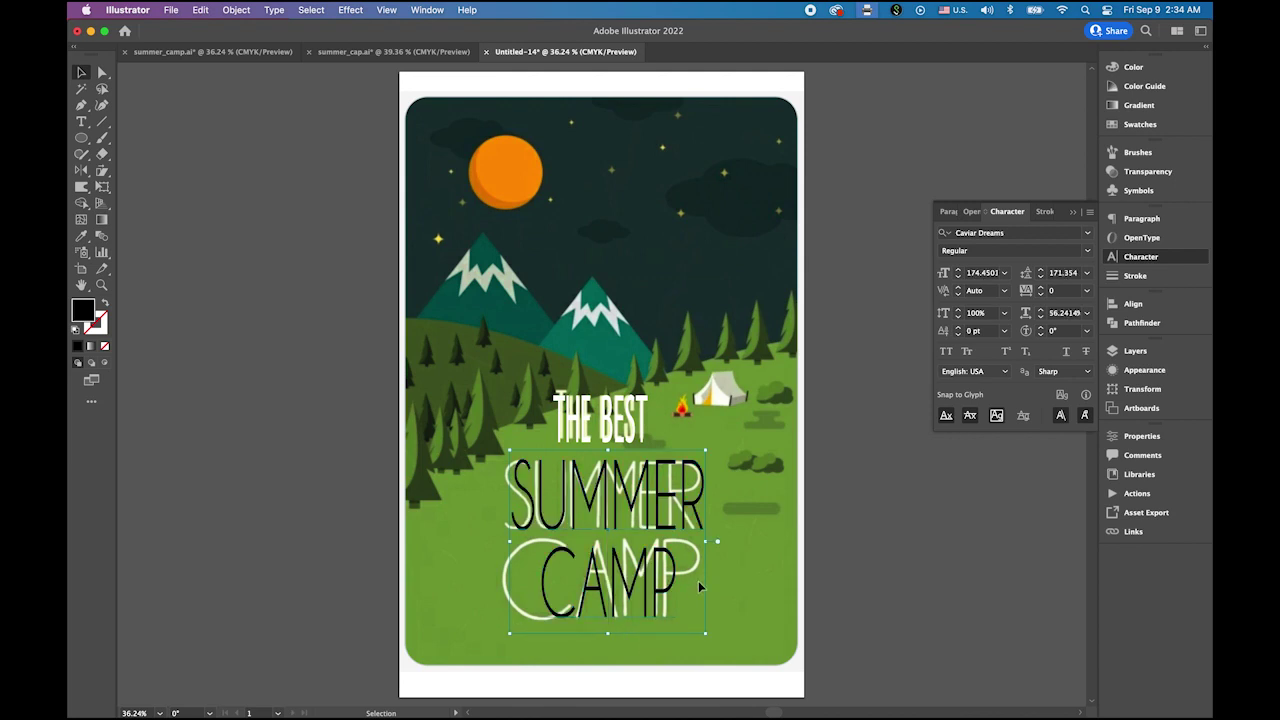
Nudge the SUMMER CAMP text left until its first line sits over the reference lettering.
key("Left")
key("Left")
key("Left")
key("Left")
key("Left")
key("Left")
key("Left")
key("Left")
key("Left")
key("Left")
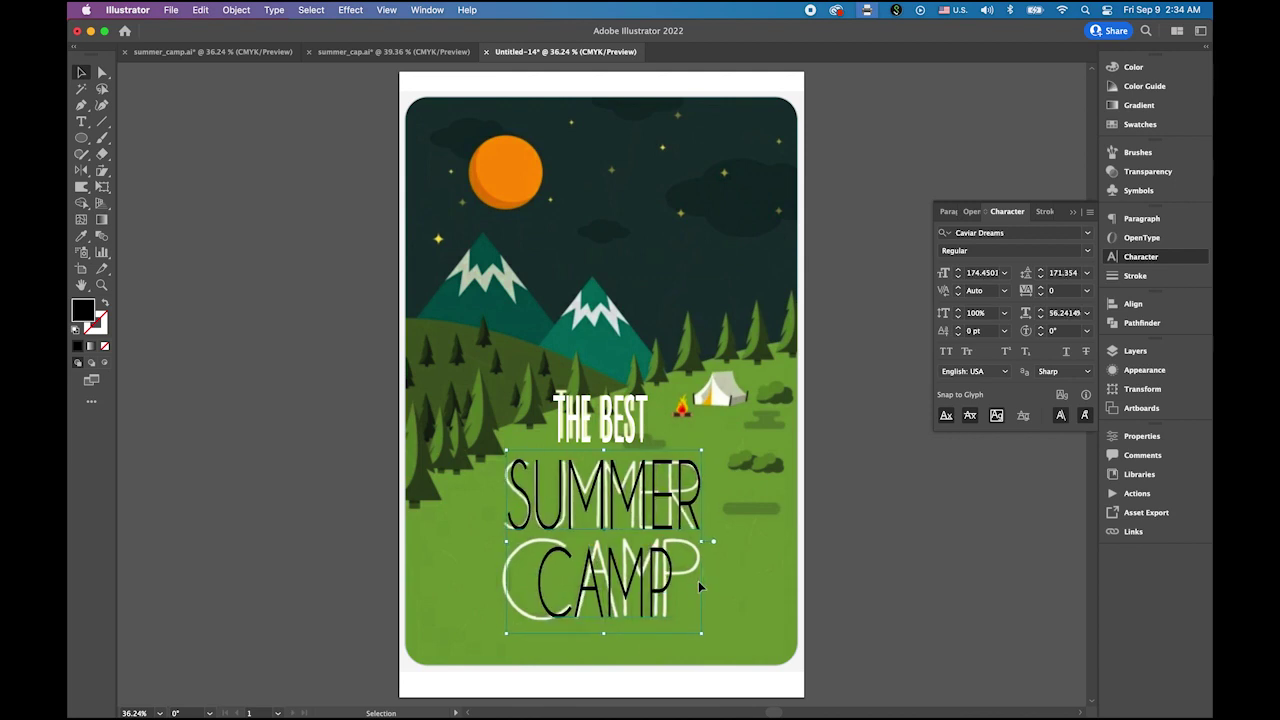
key("Left")
key("Left")
key("Left")
key("Left")
key("Left")
key("Left")
key("Left")
key("Left")
key("Left")
key("Left")
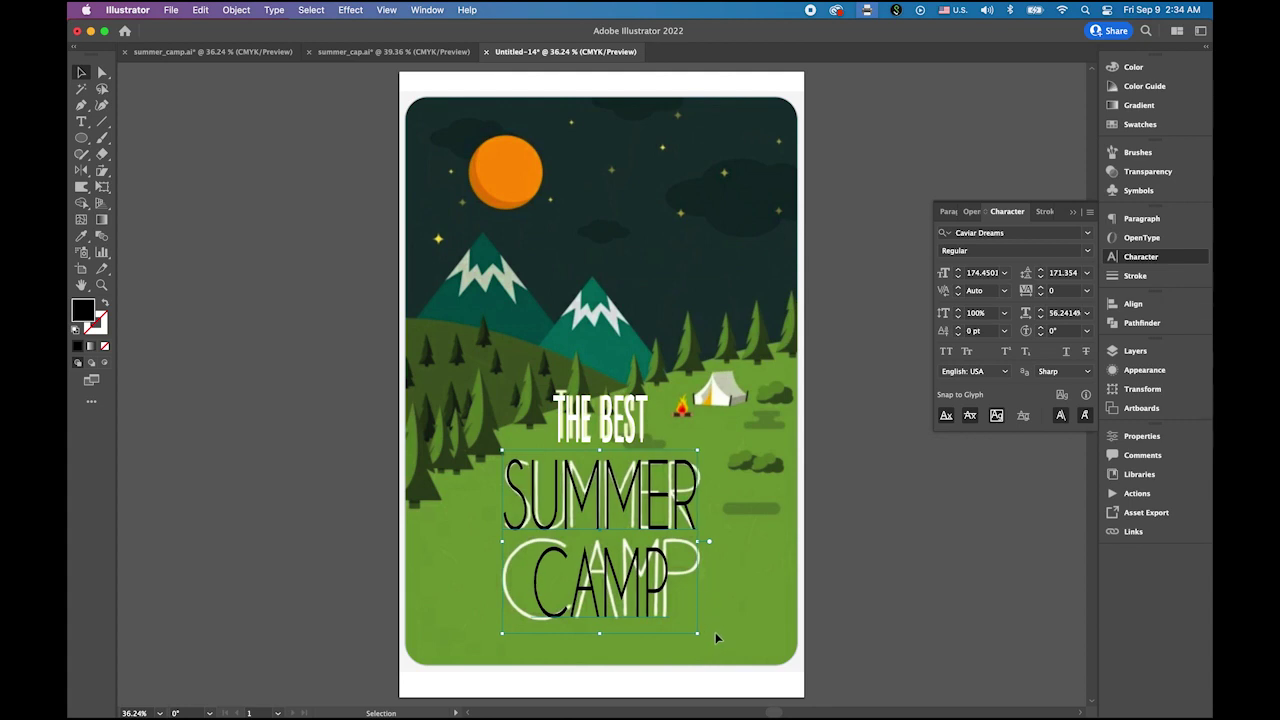
Fill the SUMMER CAMP text with white and deselect it.
left_click(1140, 124)
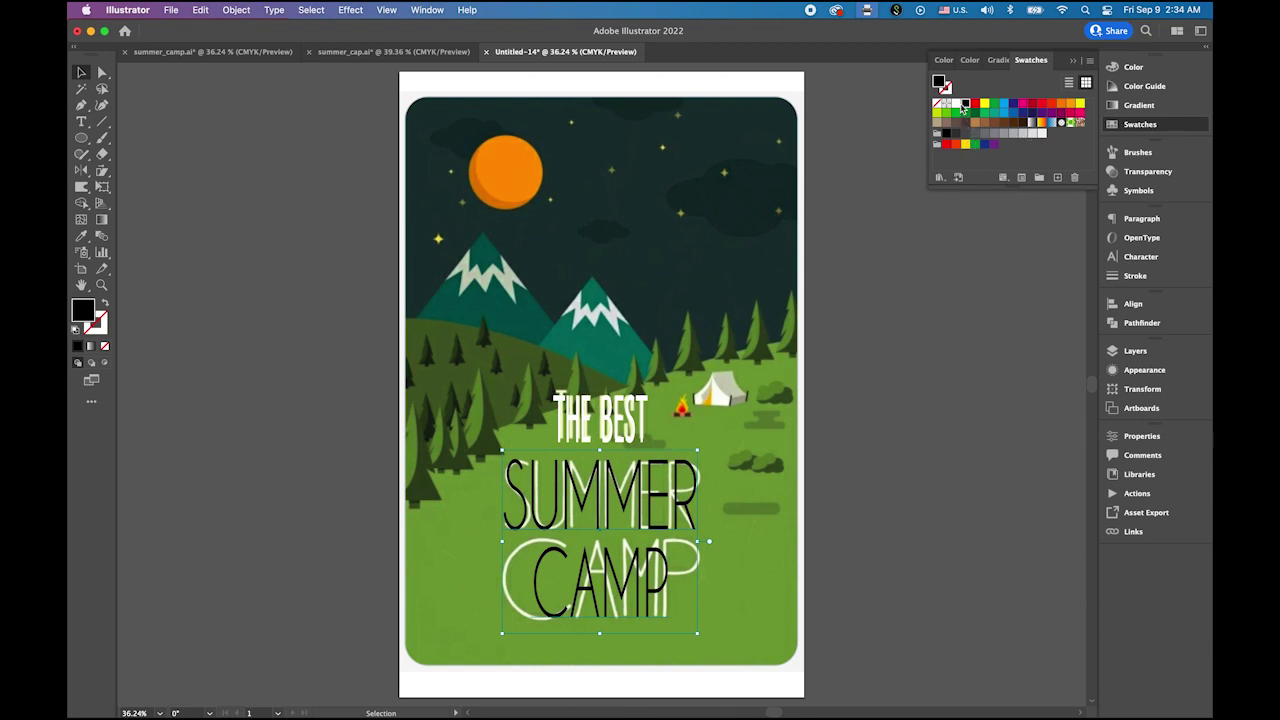
left_click(956, 103)
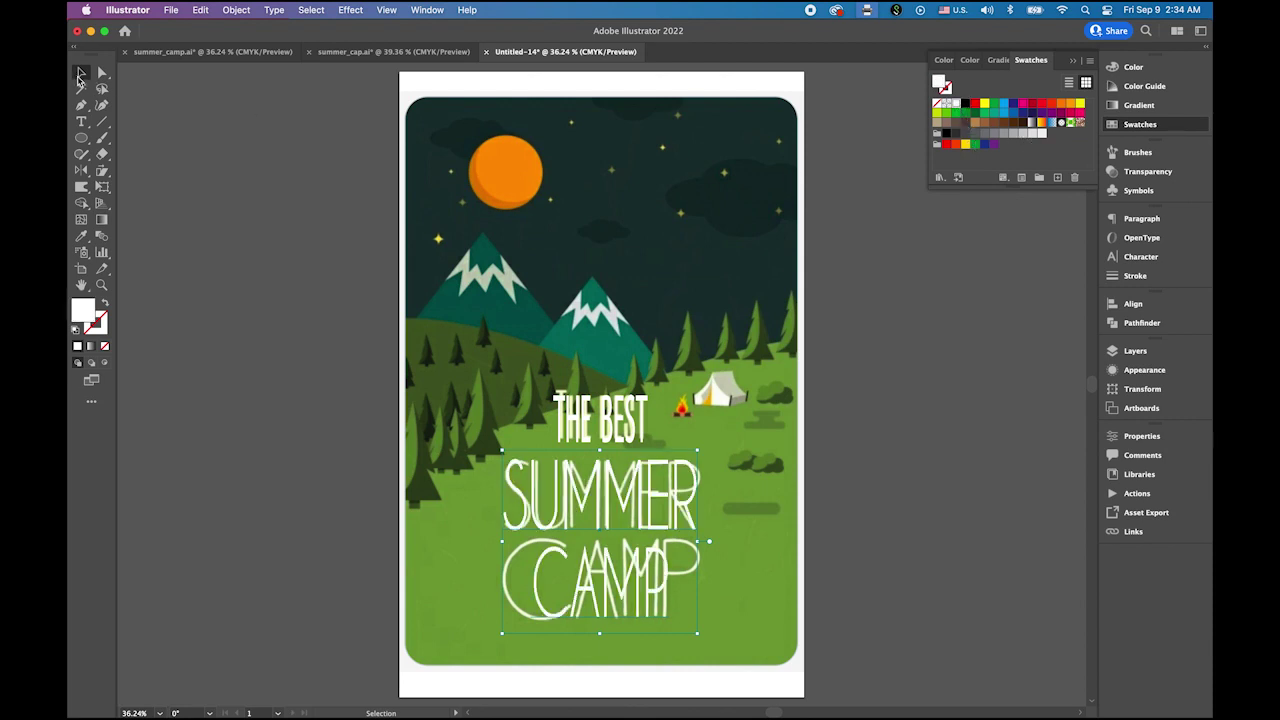
left_click(283, 177)
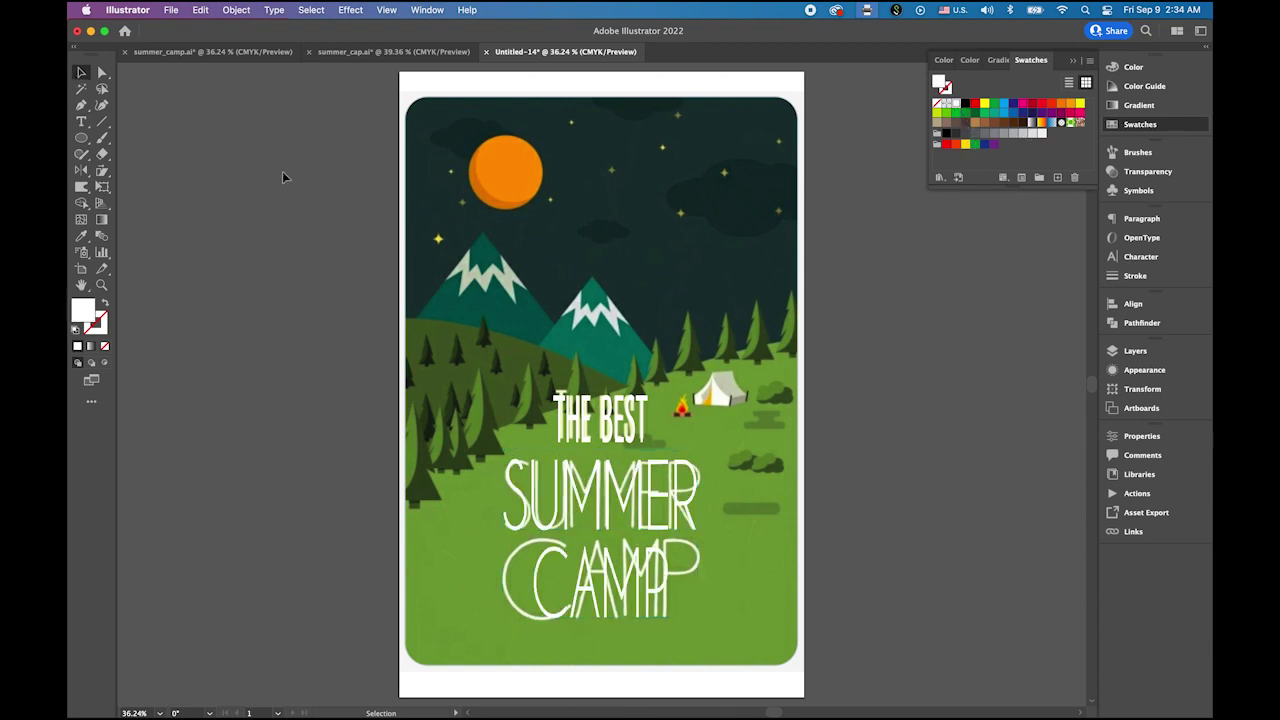
Show all the artwork layers and examine the trees, mountains and title lettering up close against the whole poster.
left_click(1132, 351)
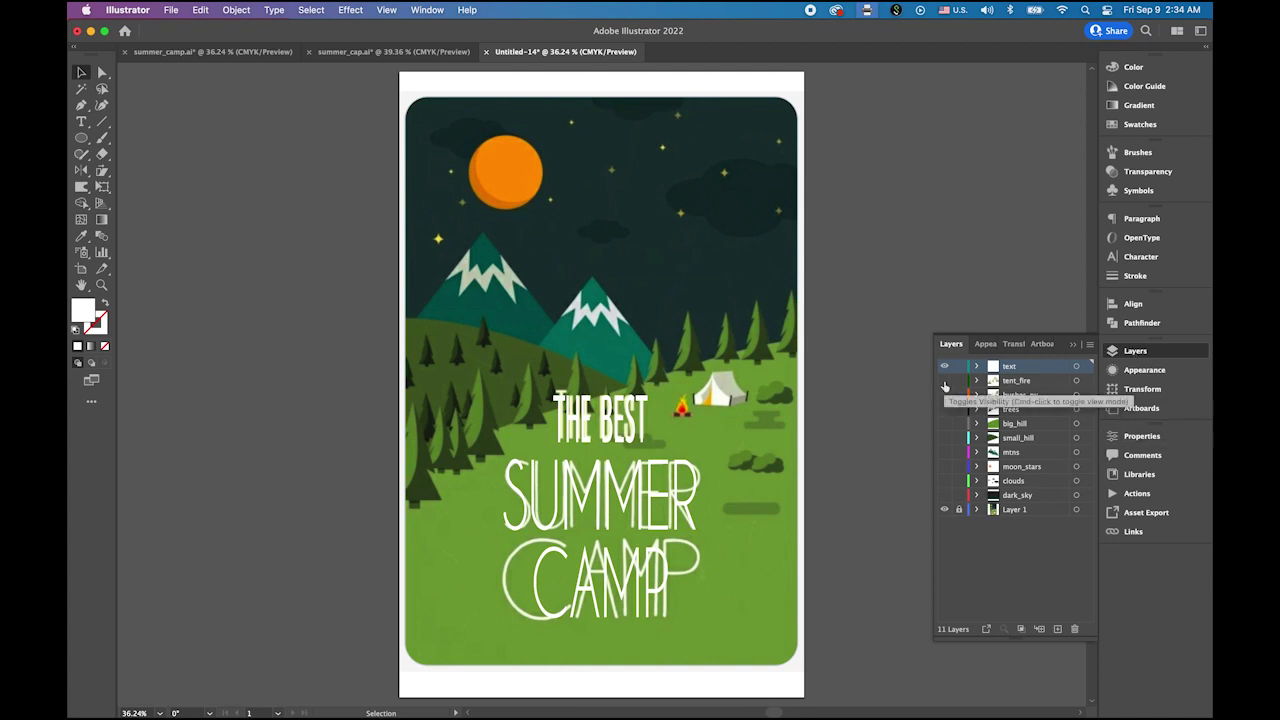
left_click_drag(944, 386, 945, 500)
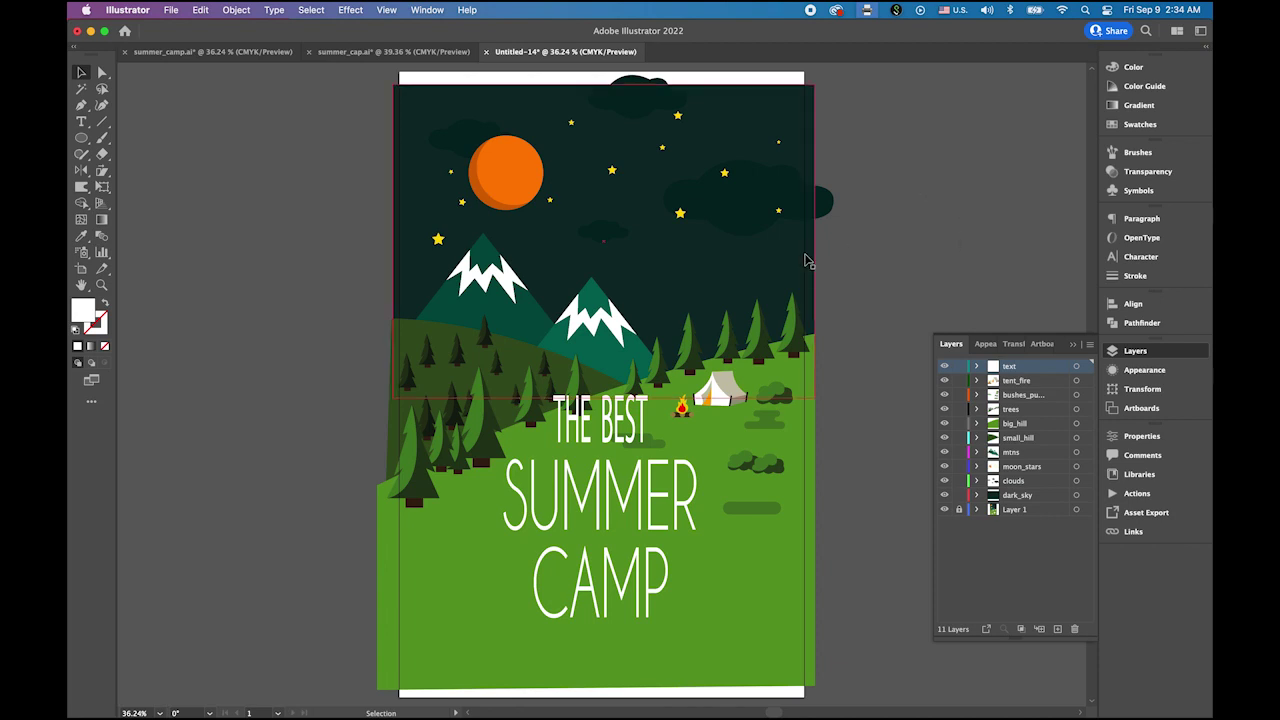
key("super+space")
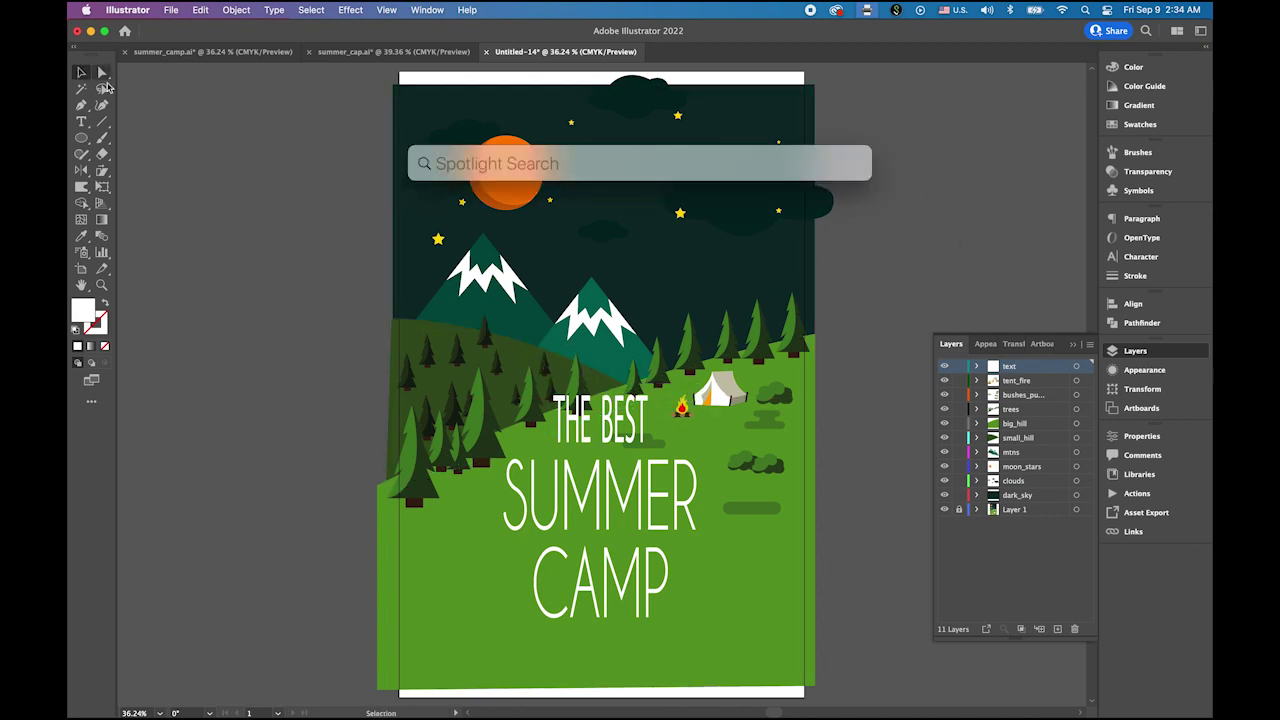
key("Escape")
key("z")
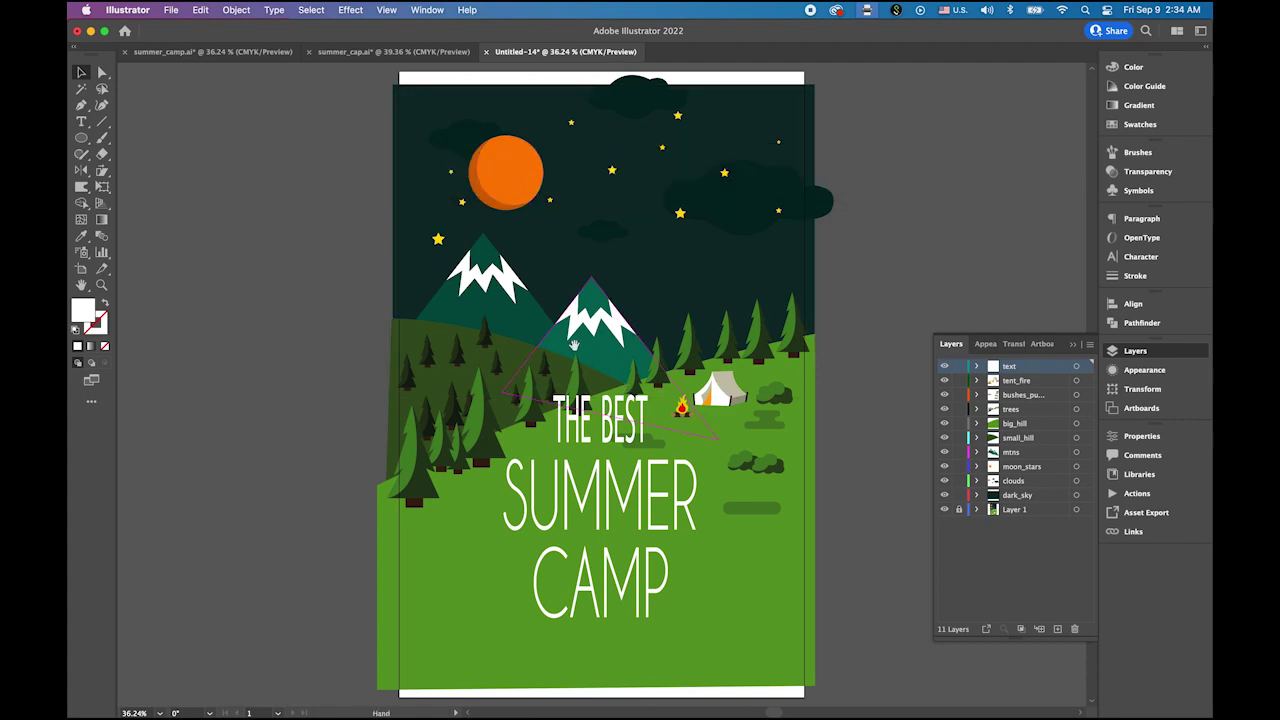
left_click_drag(571, 346, 858, 500)
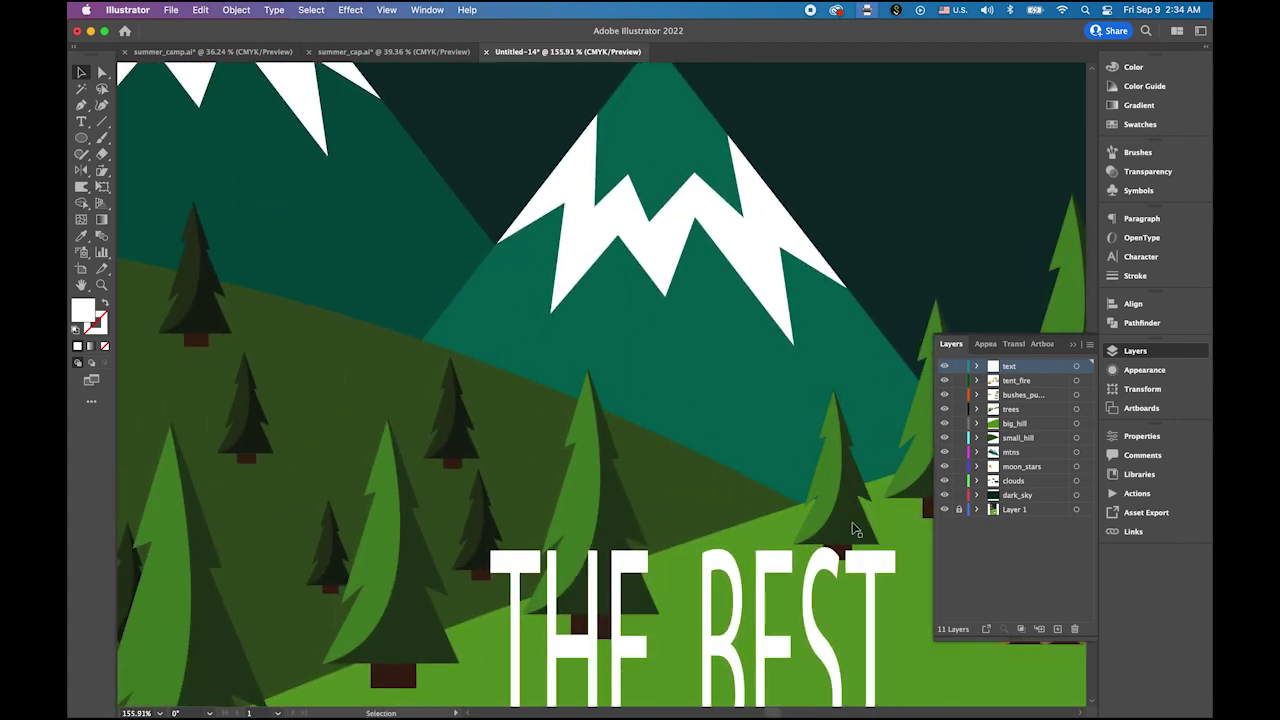
left_click_drag(712, 517, 803, 572)
left_click(803, 572)
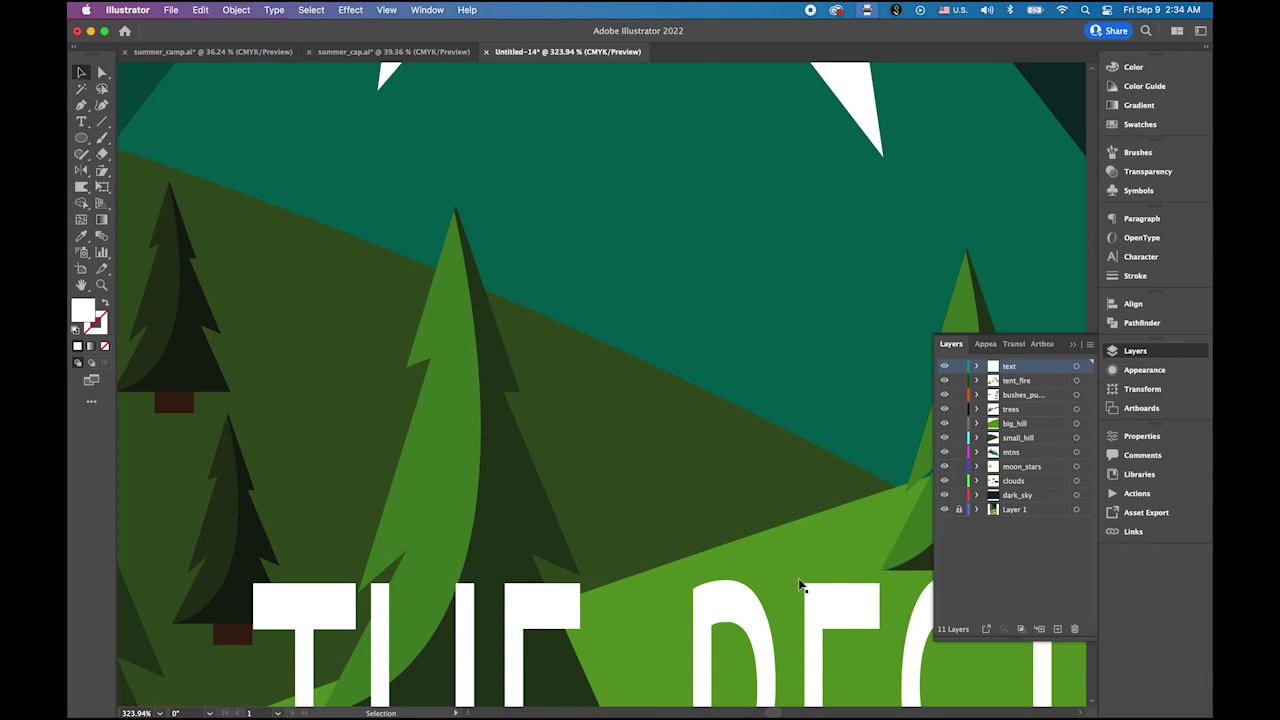
scroll(623, 449, "right", 3)
scroll(623, 449, "down", 2)
left_click_drag(747, 494, 371, 299)
left_click_drag(621, 396, 508, 320)
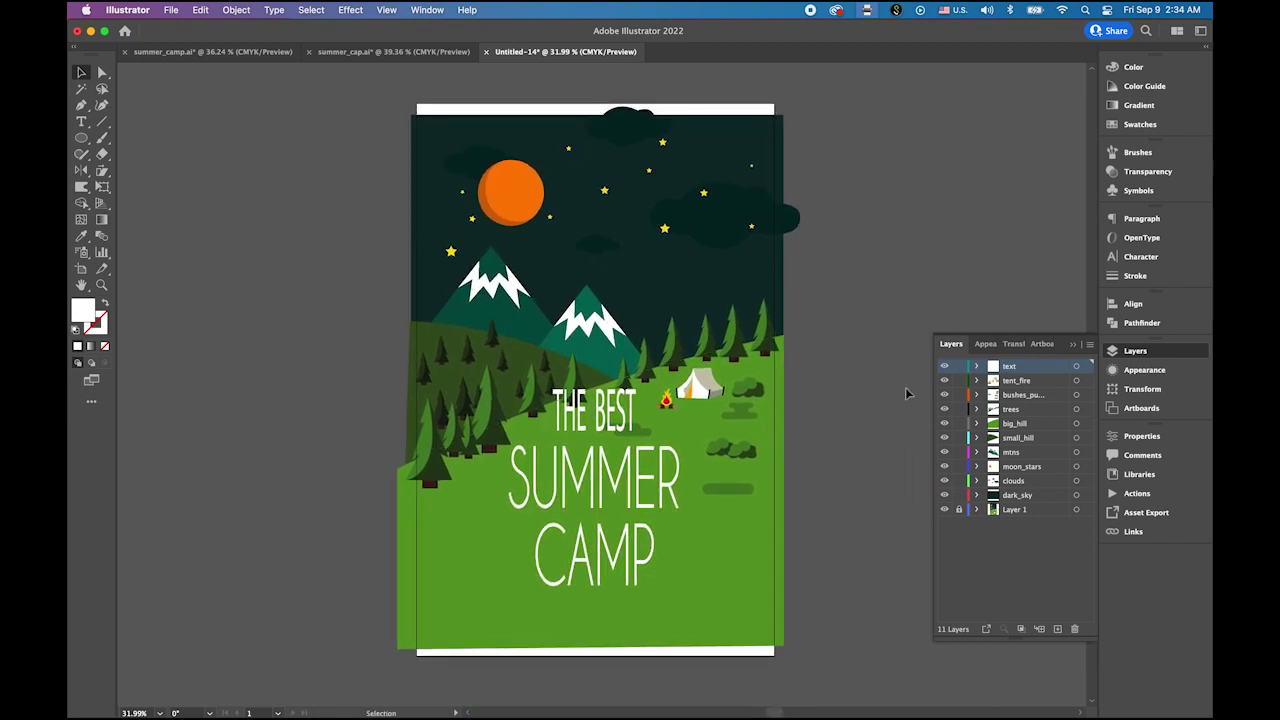
Hide the Layer 1 reference image and show only the artwork layers from text to dark_sky.
left_click_drag(944, 366, 944, 496)
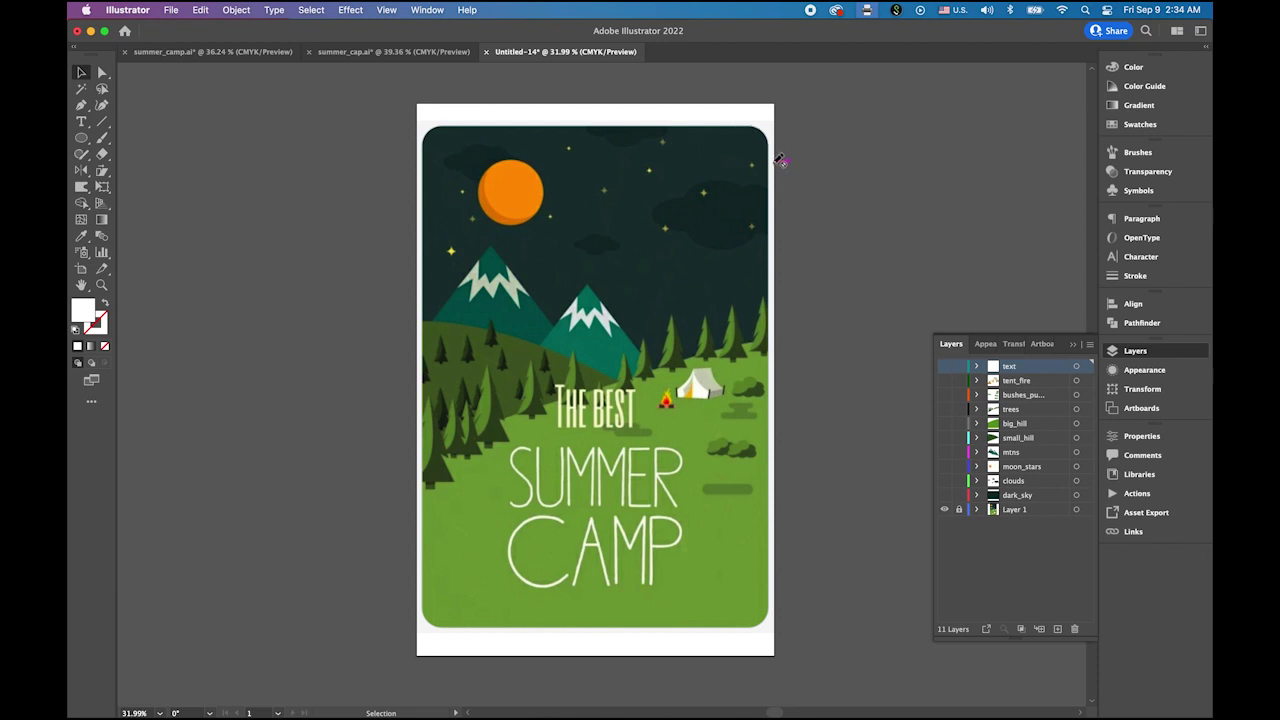
left_click(947, 514)
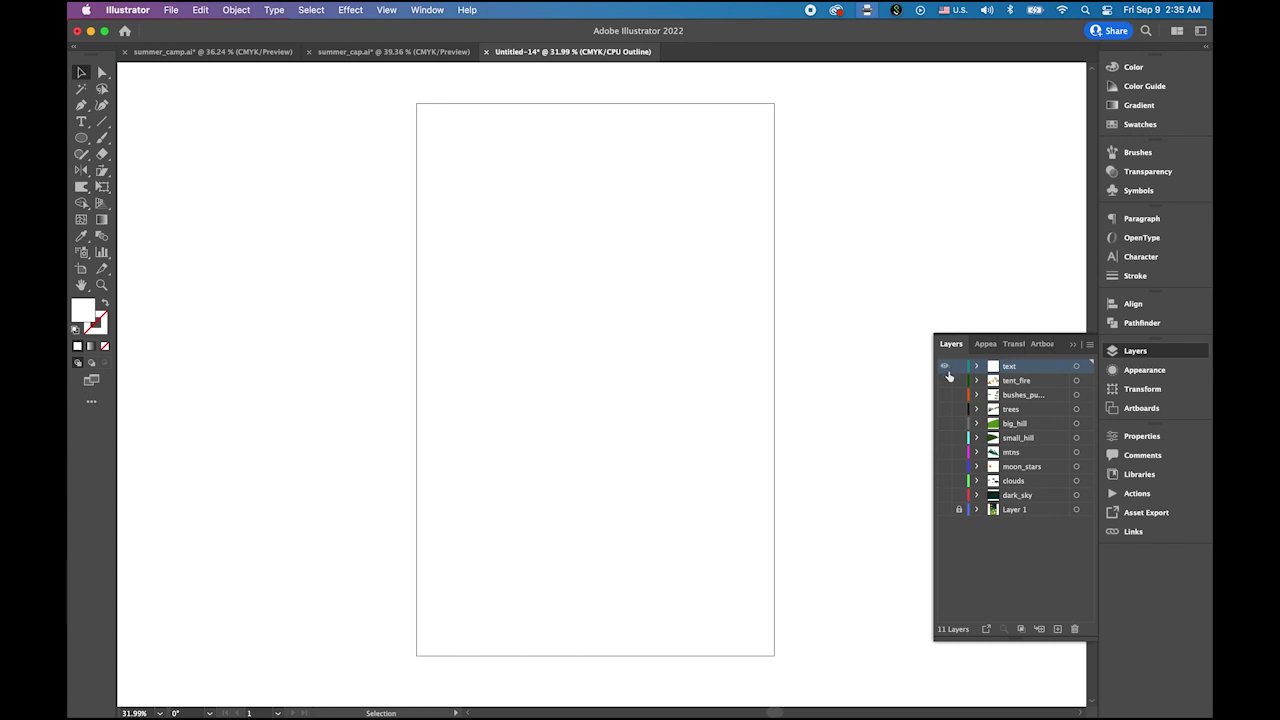
left_click_drag(946, 368, 945, 498)
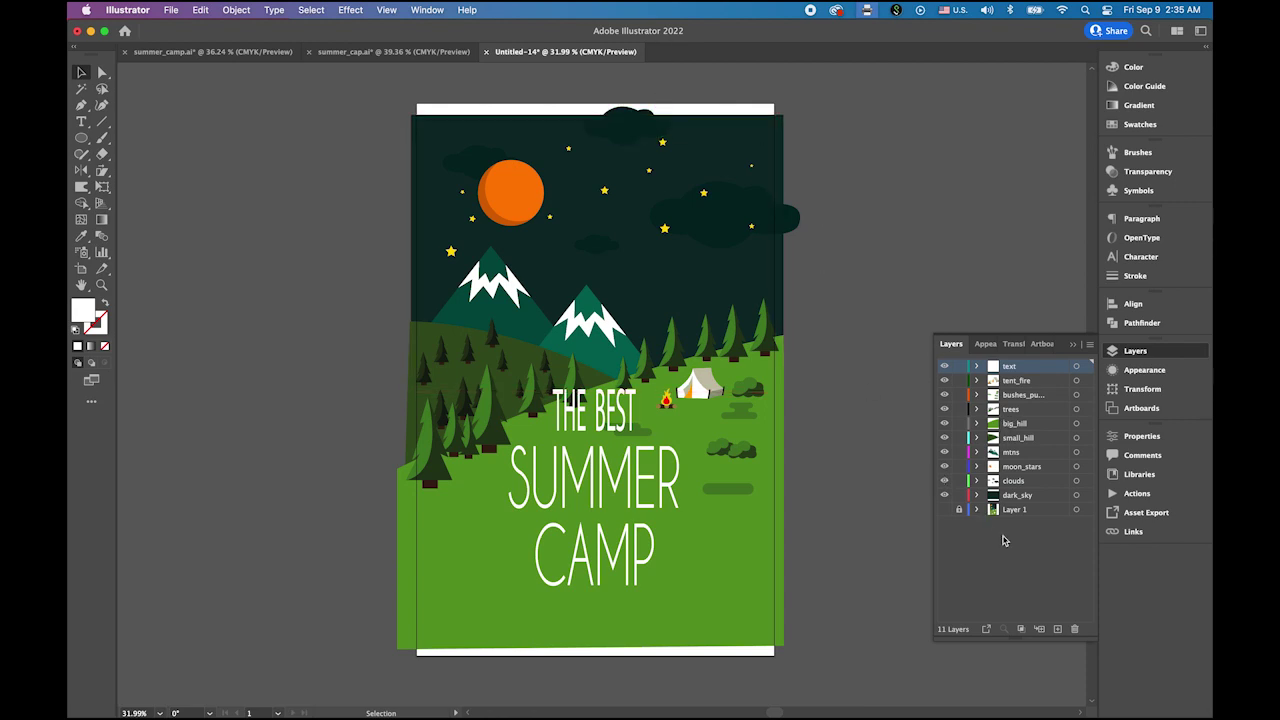
Create a new layer above the text layer, hide the artwork layers below it and show the Layer 1 reference.
left_click(1058, 629)
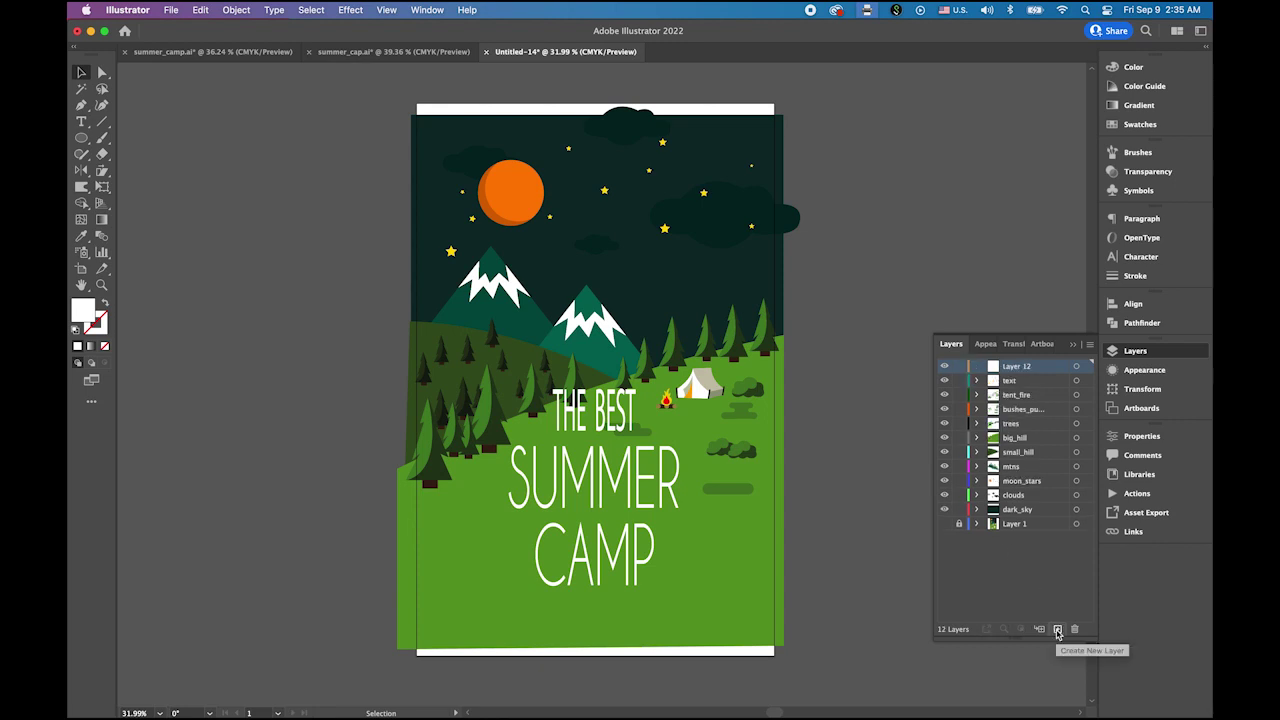
left_click_drag(945, 387, 947, 530)
left_click(944, 524)
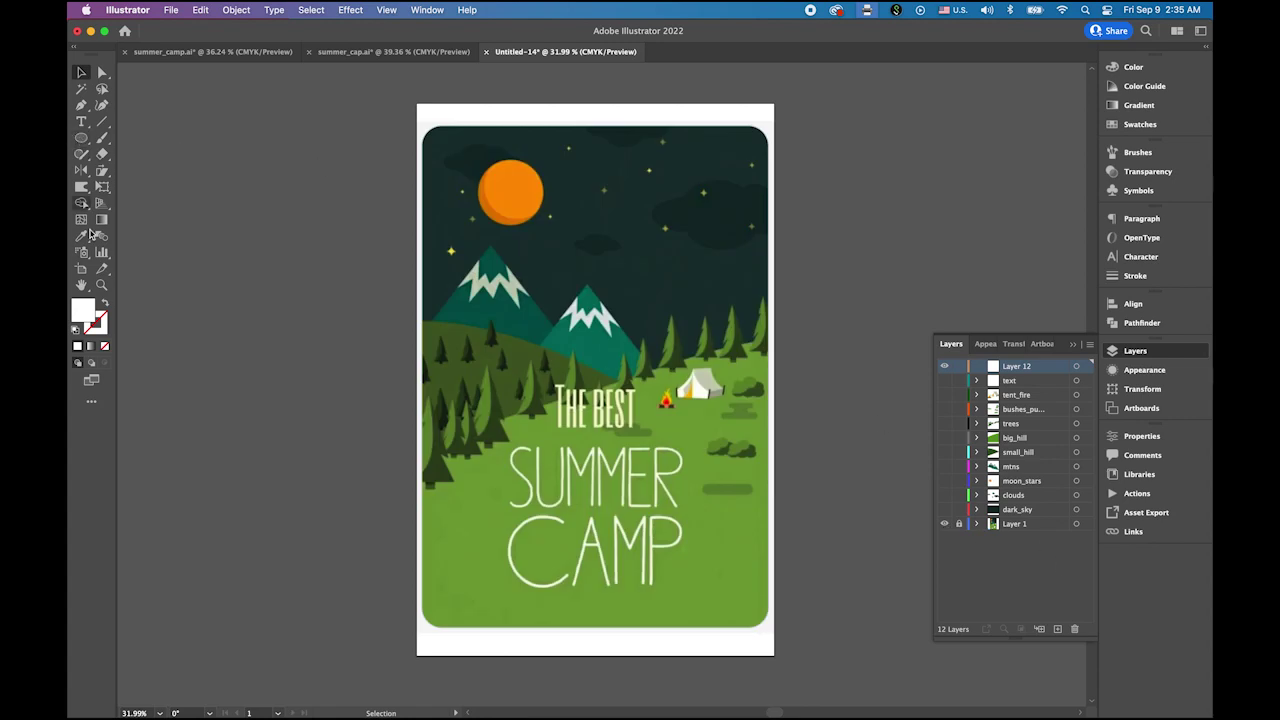
Draw a rectangle with no fill and a black stroke over the full extent of the reference poster's rounded panel.
left_click(75, 330)
left_click(104, 346)
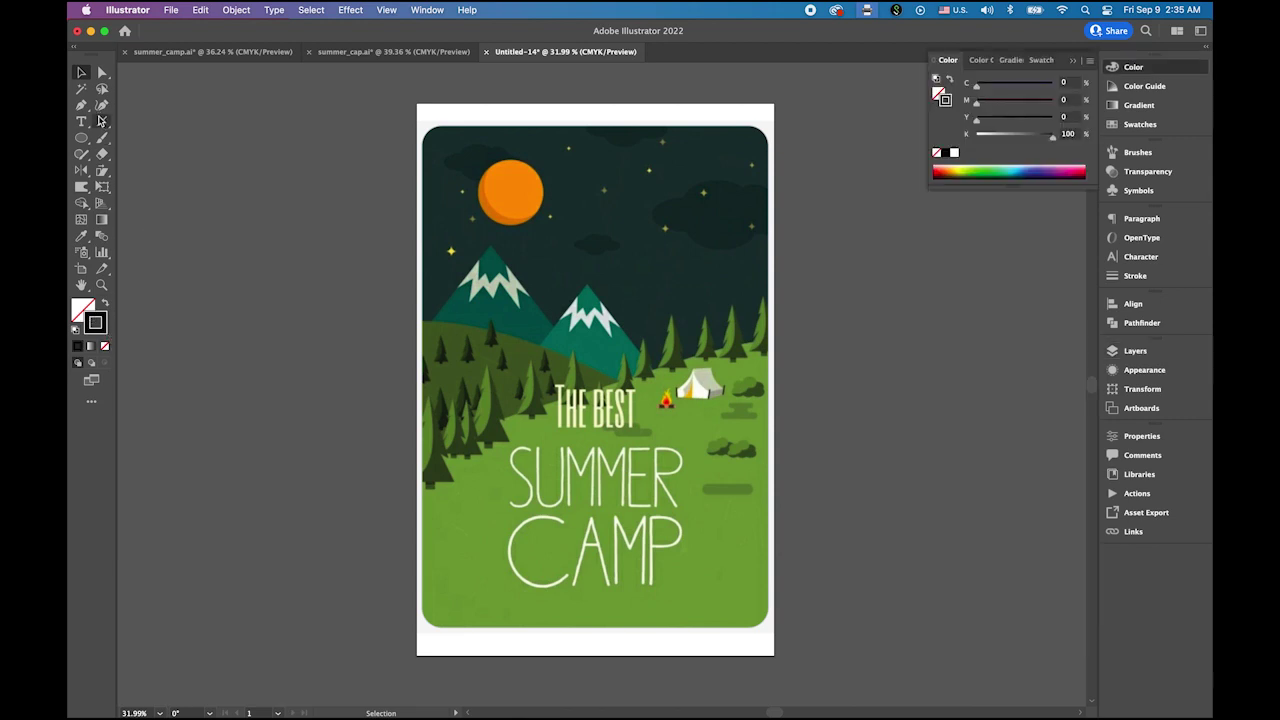
left_click(82, 138)
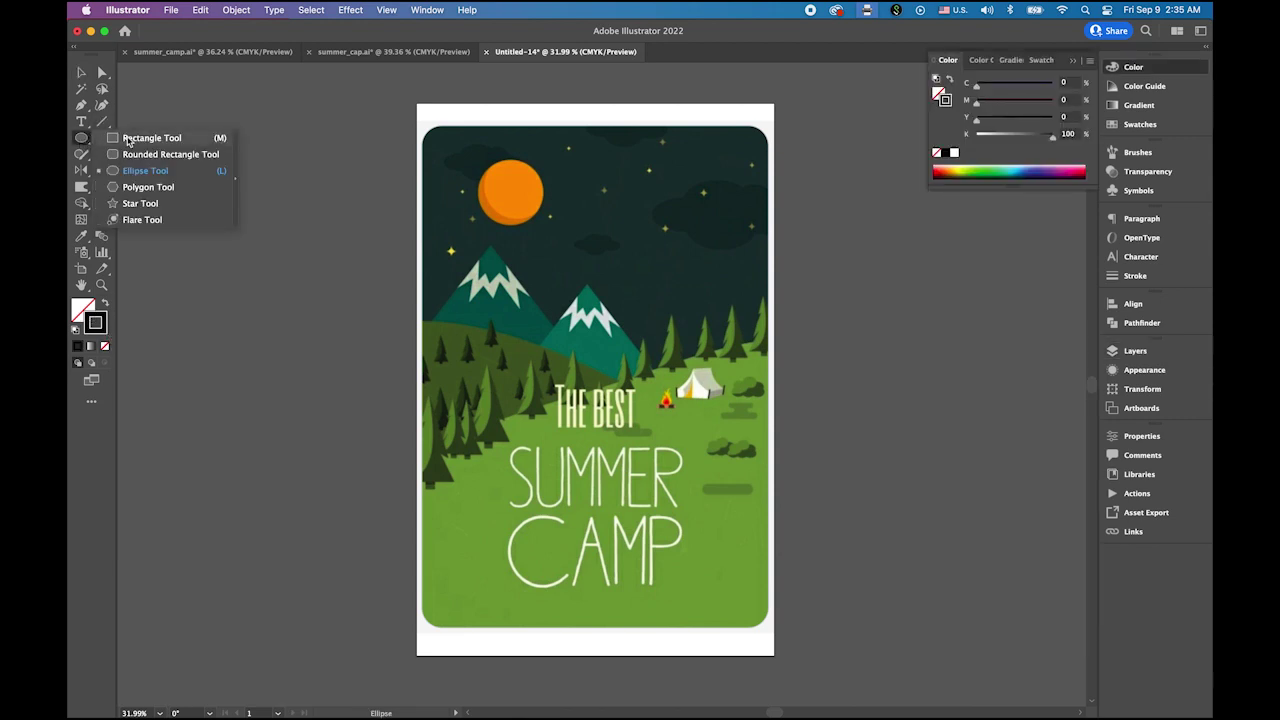
left_click(128, 141)
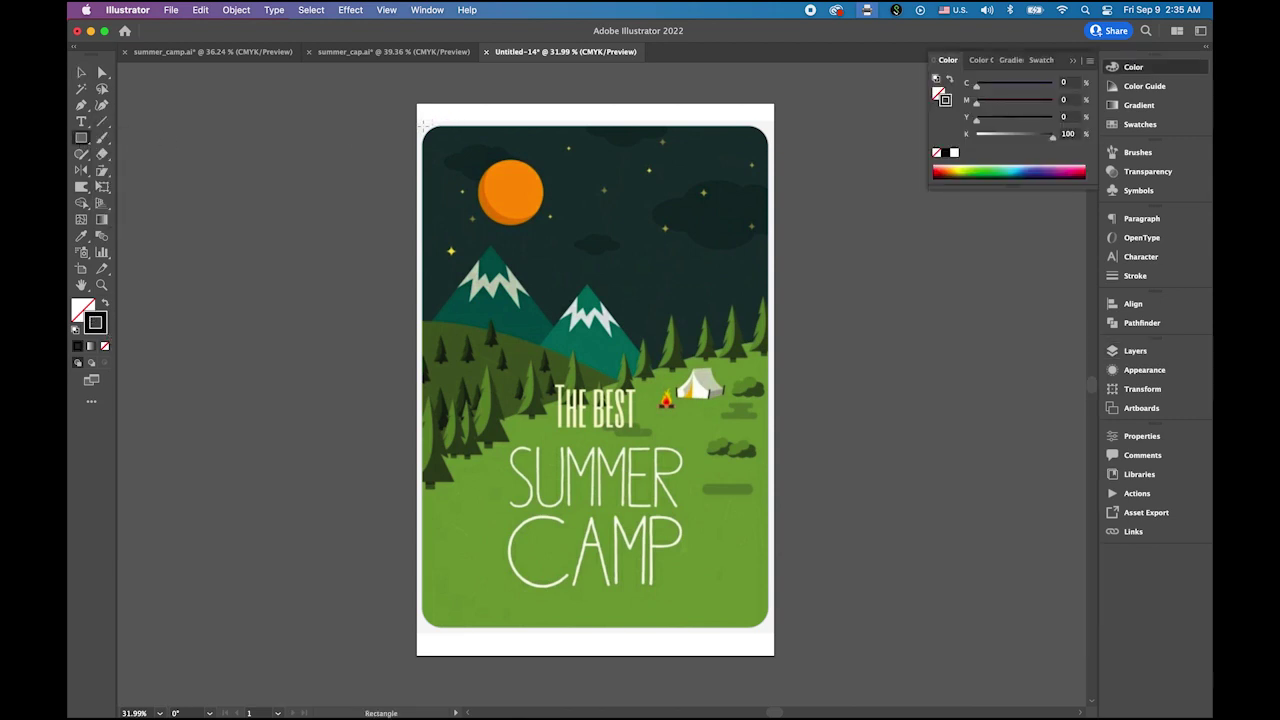
left_click_drag(423, 126, 768, 627)
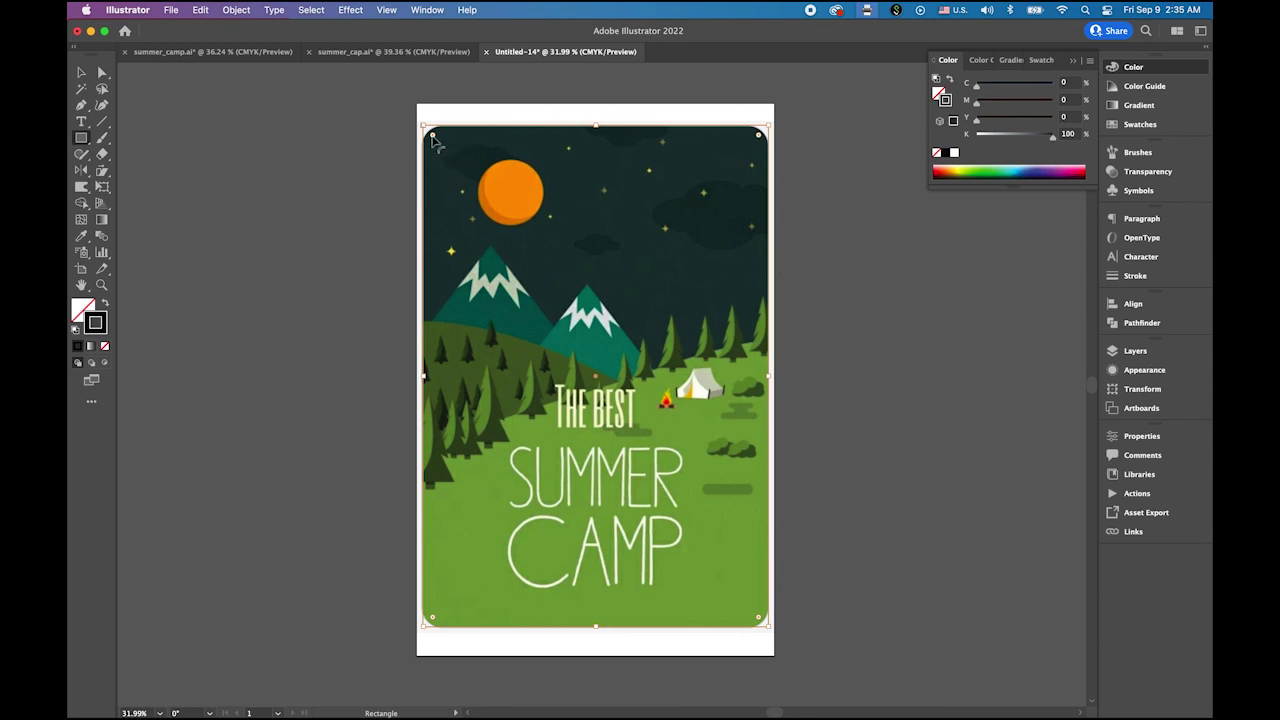
Round the rectangle's corners to match the reference panel's corners and deselect it.
left_click_drag(432, 138, 444, 150)
left_click(81, 72)
left_click(382, 190)
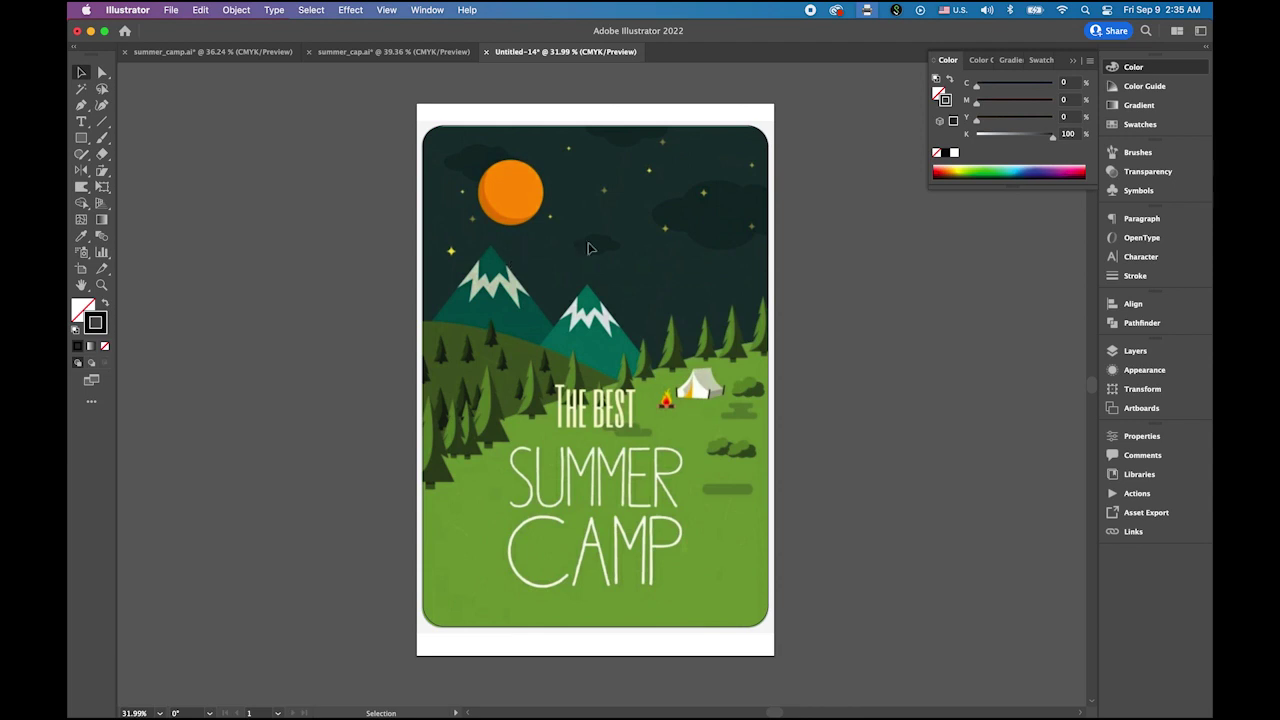
Show all artwork layers, hide Layer 1, and make a clipping mask that crops all the artwork to the rounded rectangle.
left_click(1135, 351)
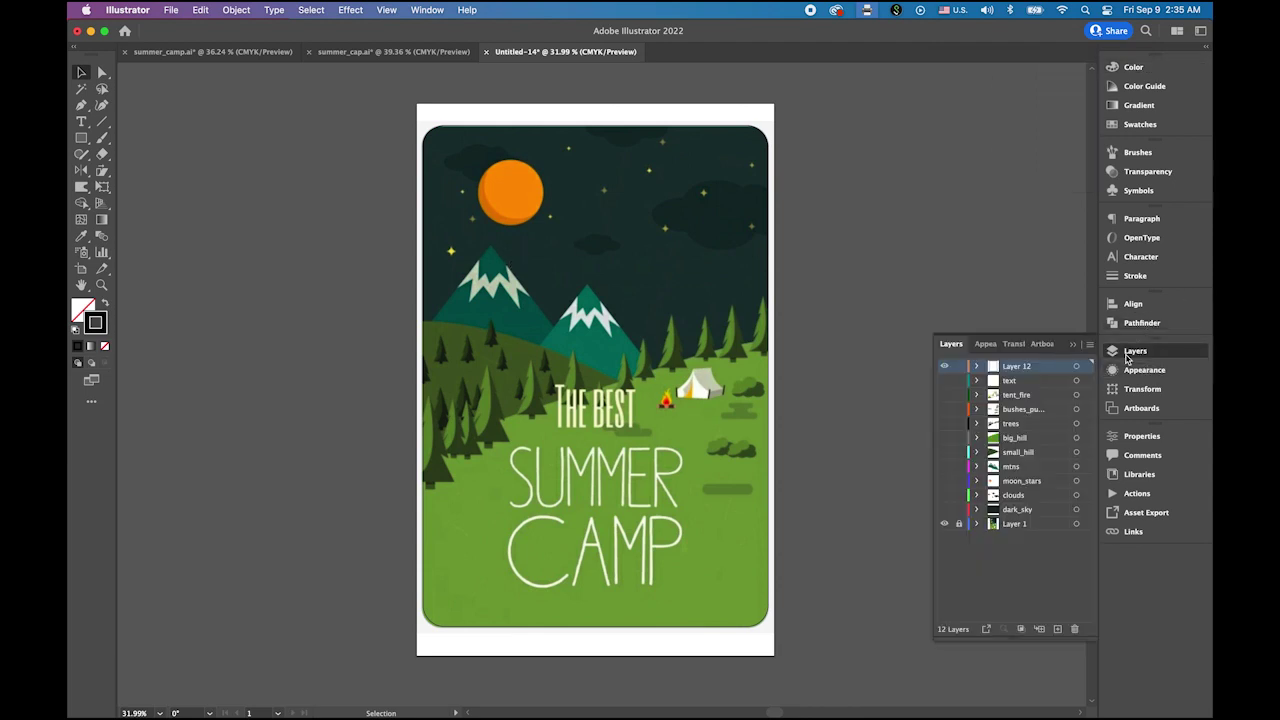
left_click_drag(946, 386, 942, 533)
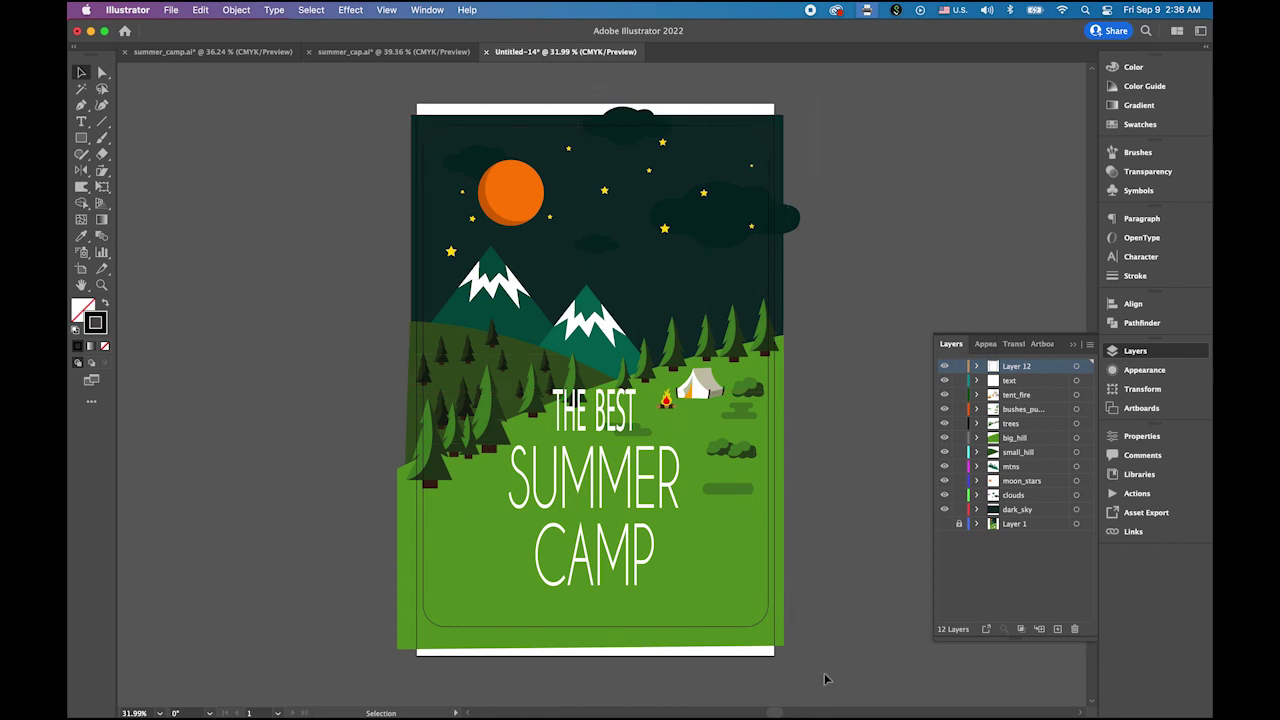
key("super+a")
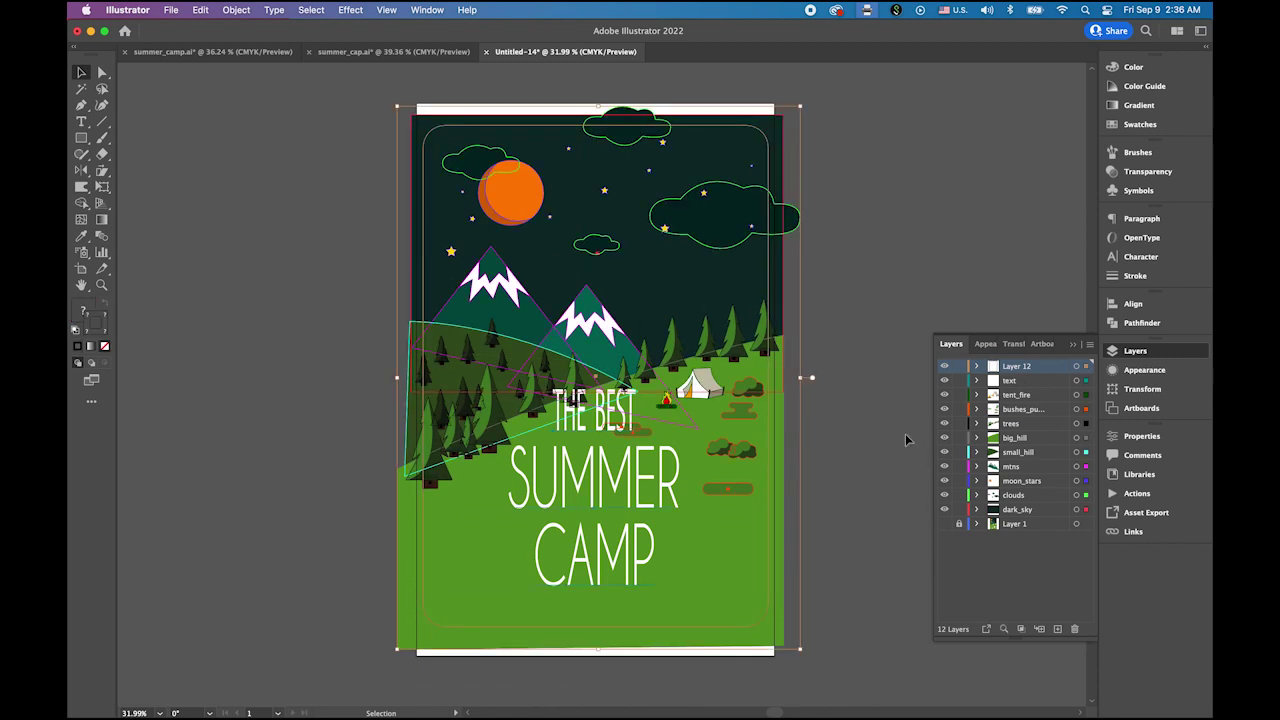
left_click(237, 10)
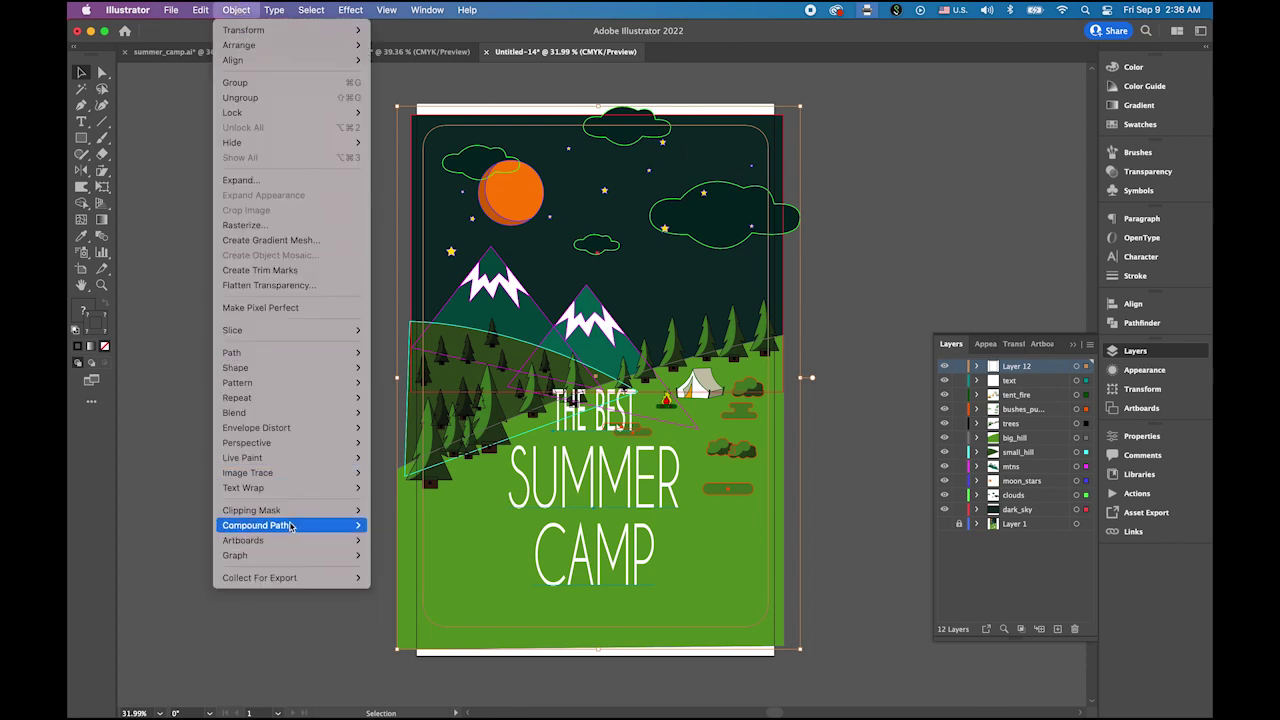
mouse_move(290, 510)
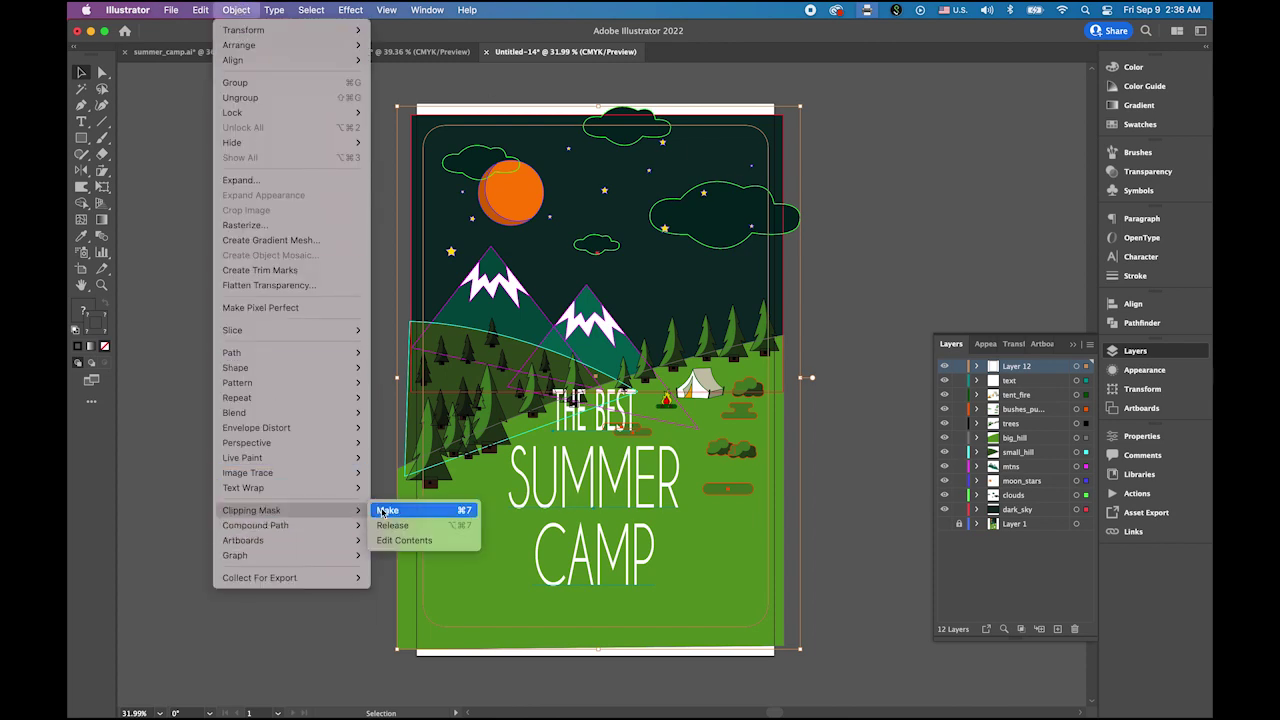
left_click(384, 511)
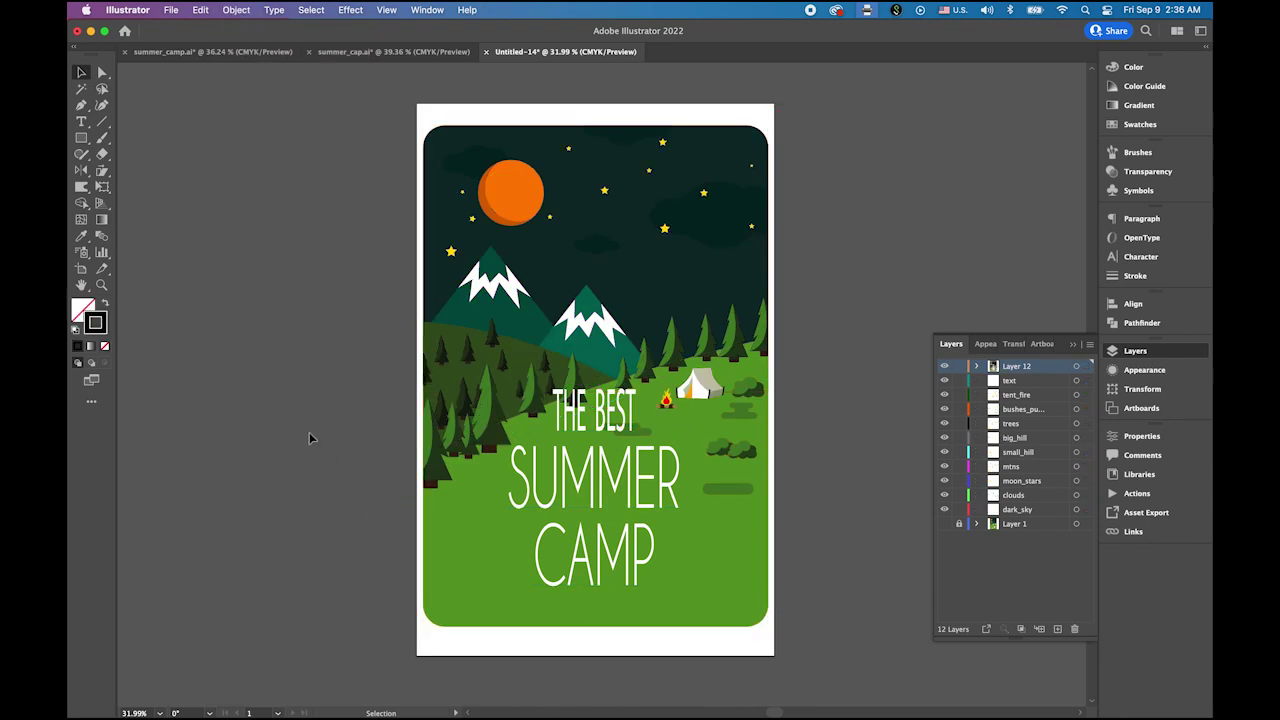
Begin saving a copy of the poster under a new name, summer_camp_poster.ai.
left_click_drag(604, 420, 641, 447)
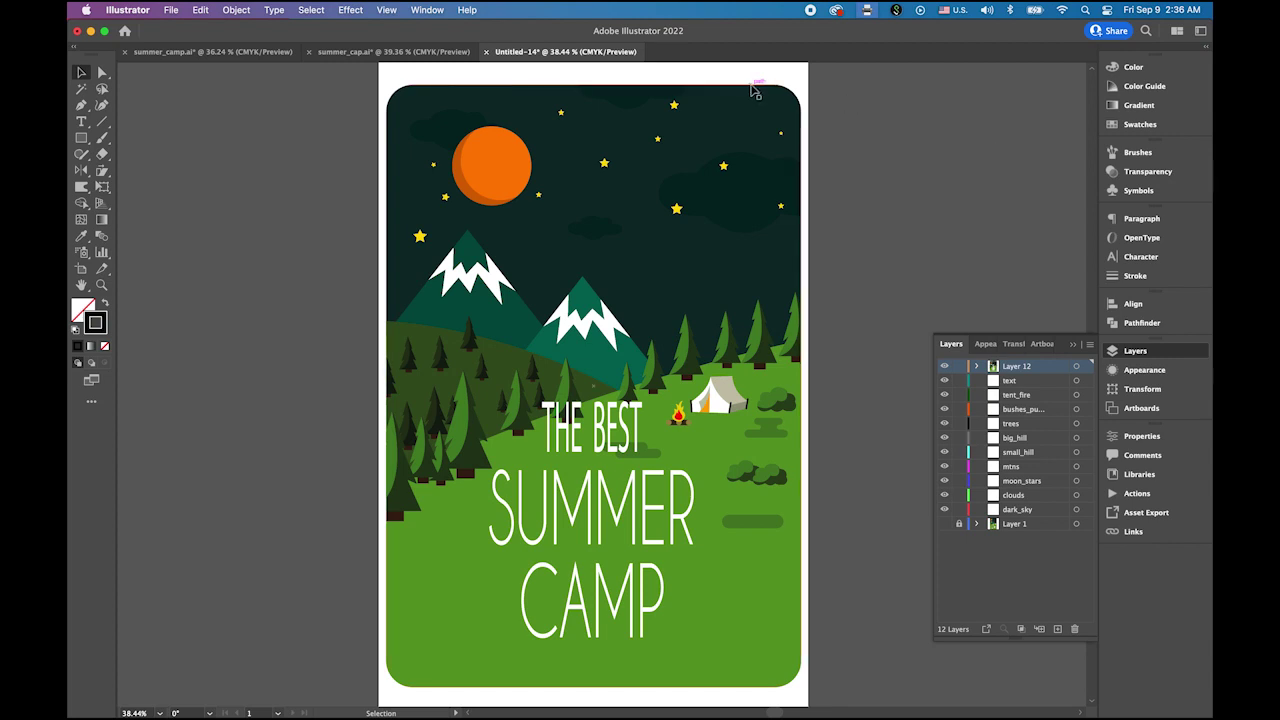
left_click(172, 10)
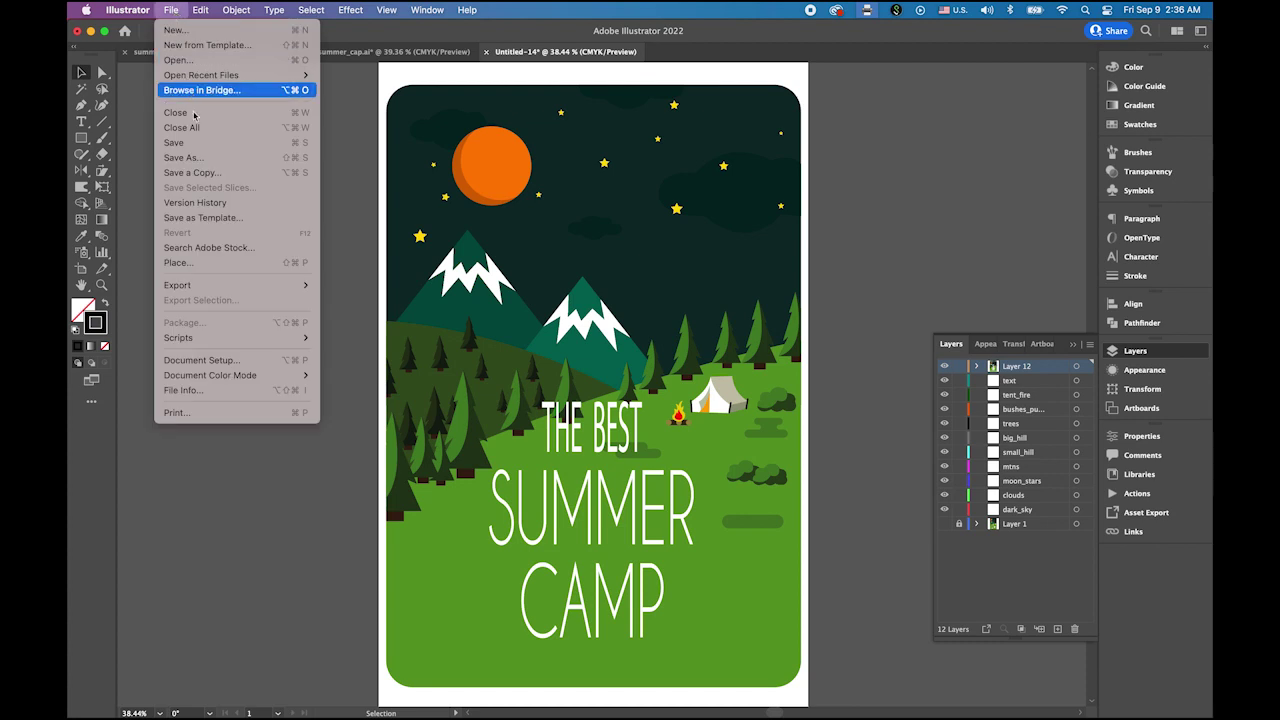
left_click(203, 160)
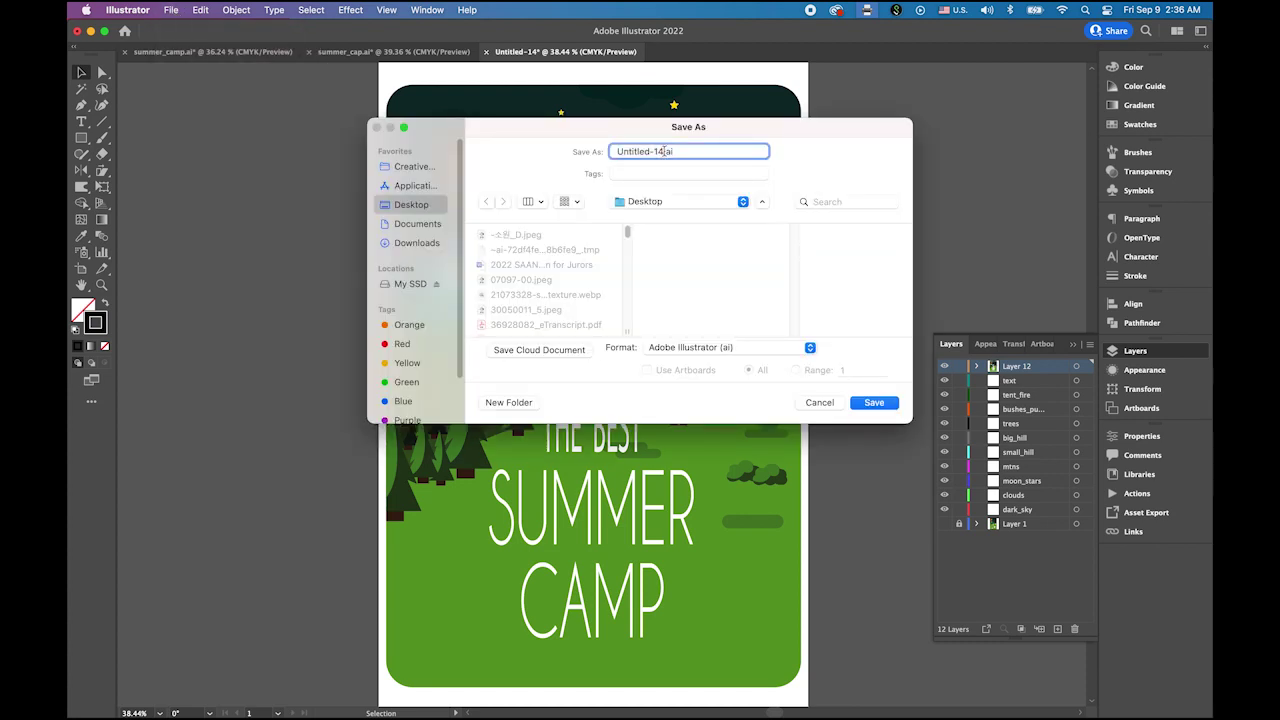
type("summer_camp_poster")
Save the poster as summer_camp_poster.ai in My SSD's YouTube/JYK/summer_camp folder, in Adobe Illustrator format with the default Illustrator 2020 options.
left_click(400, 285)
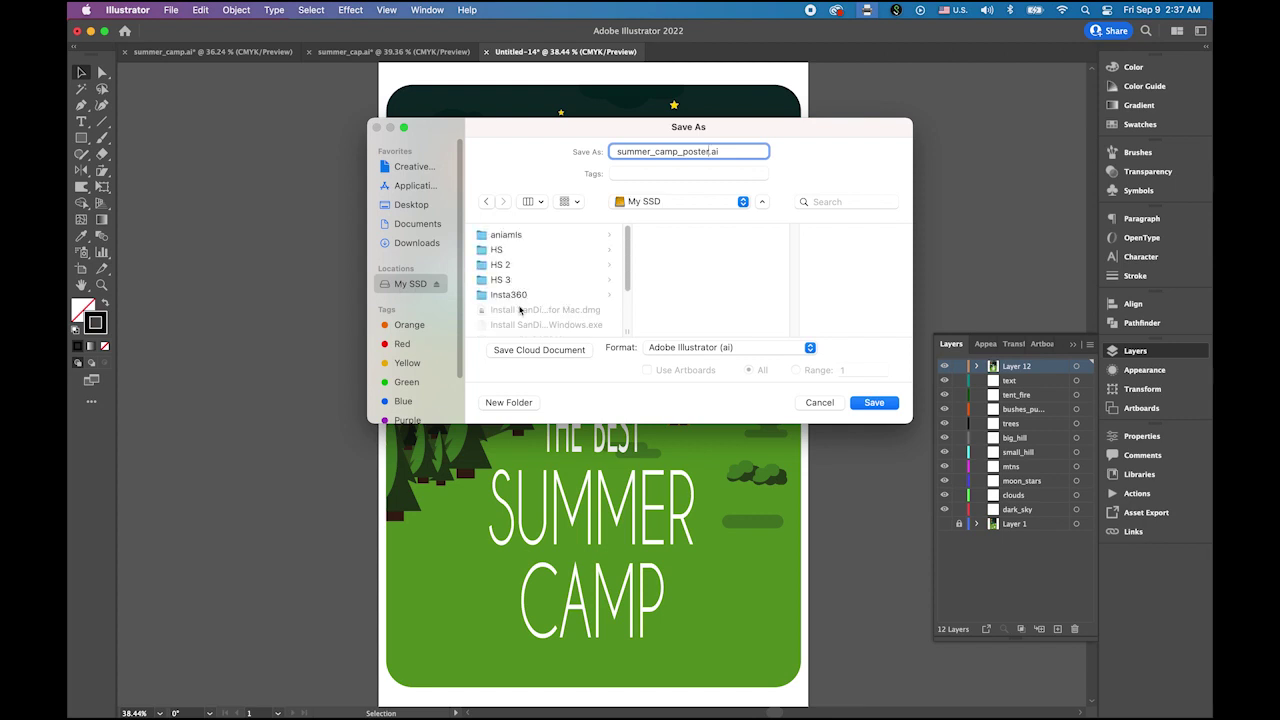
scroll(629, 268, "down", 5)
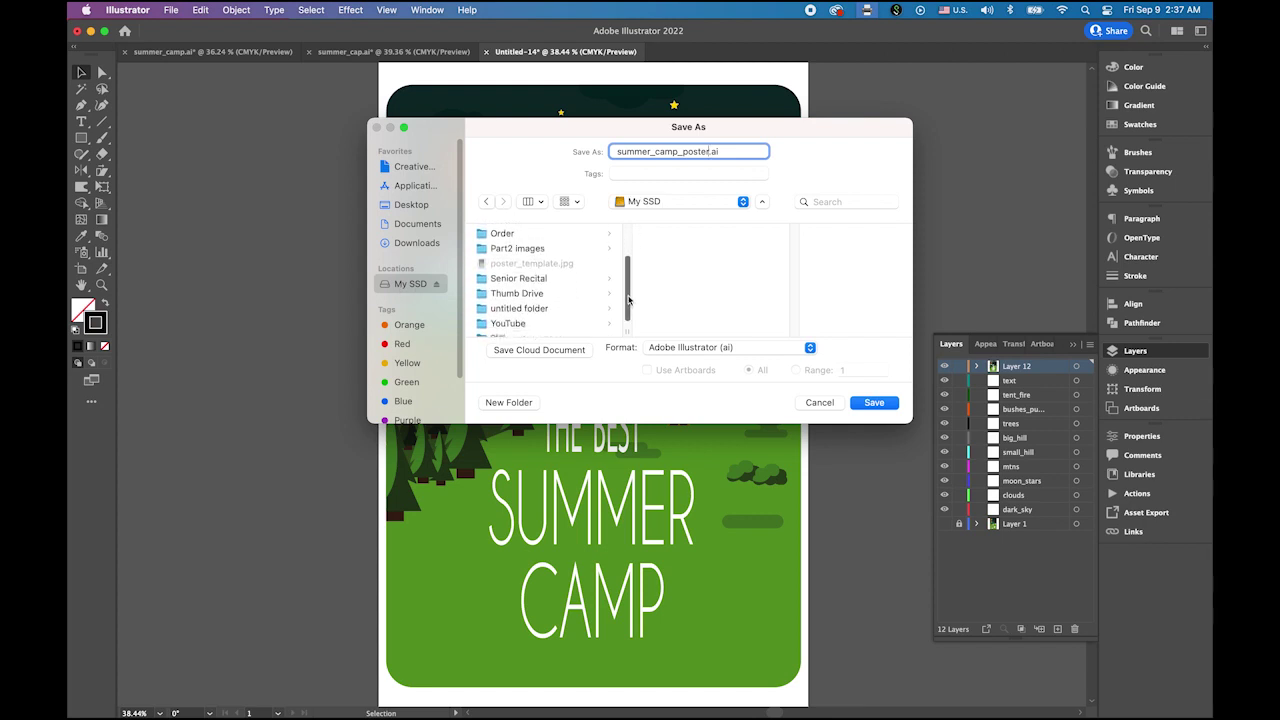
left_click(530, 318)
scroll(794, 283, "down", 5)
left_click(680, 230)
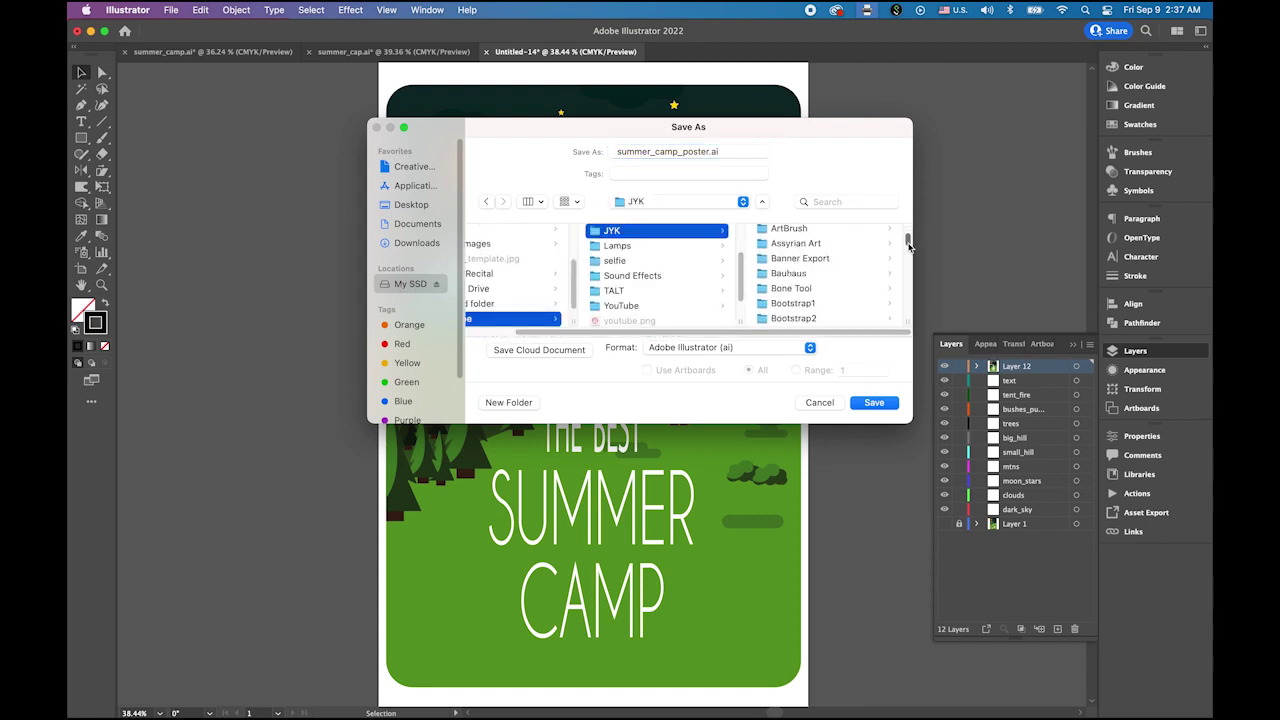
scroll(908, 263, "down", 5)
left_click_drag(908, 266, 908, 301)
left_click(816, 305)
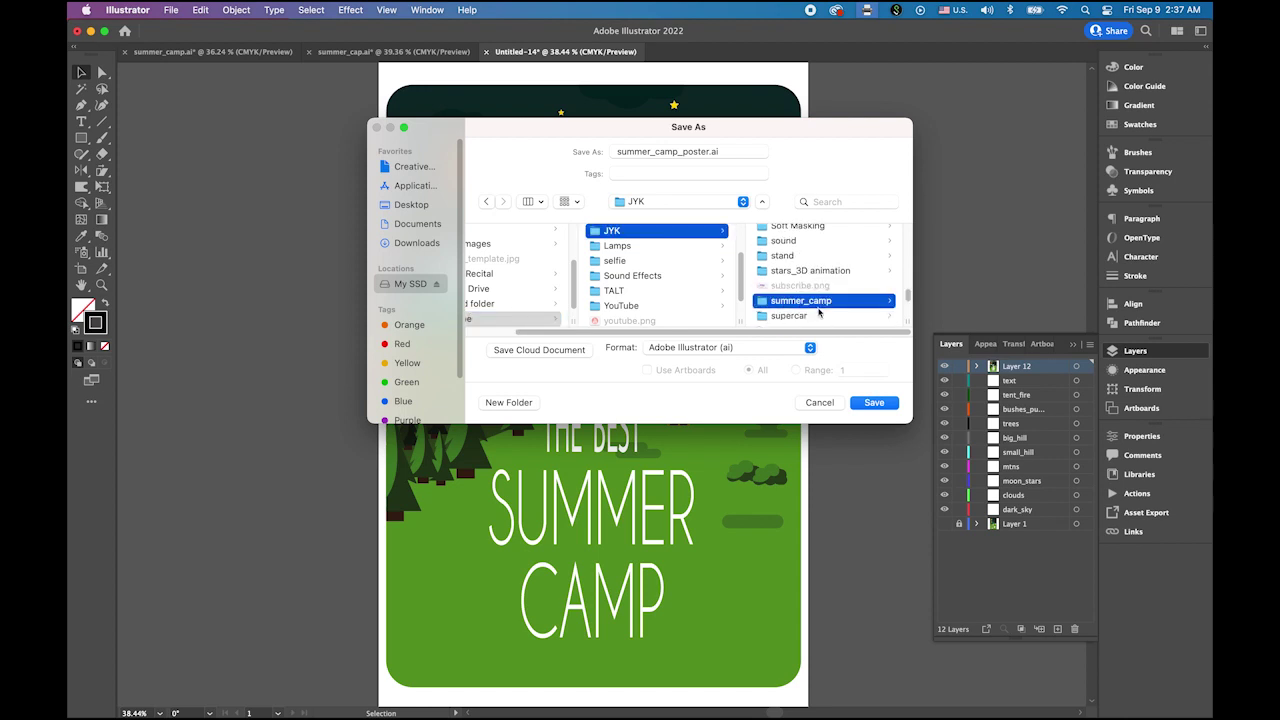
left_click(875, 403)
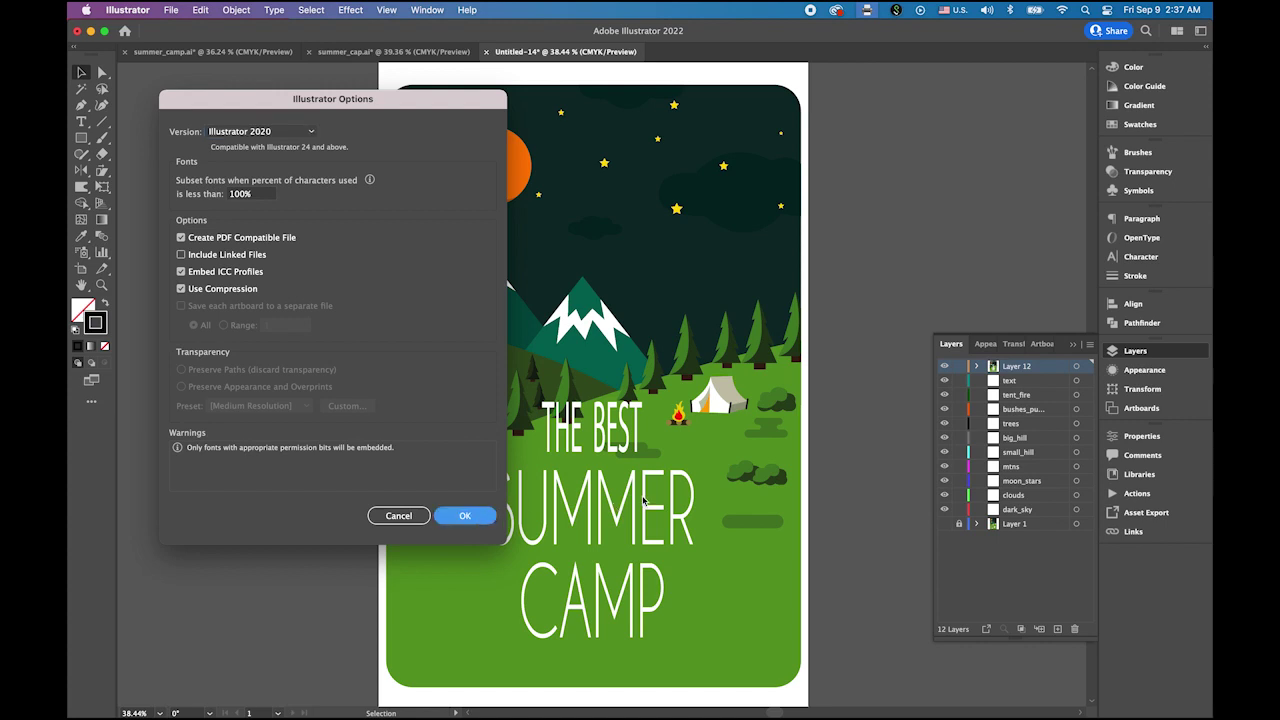
key("Return")
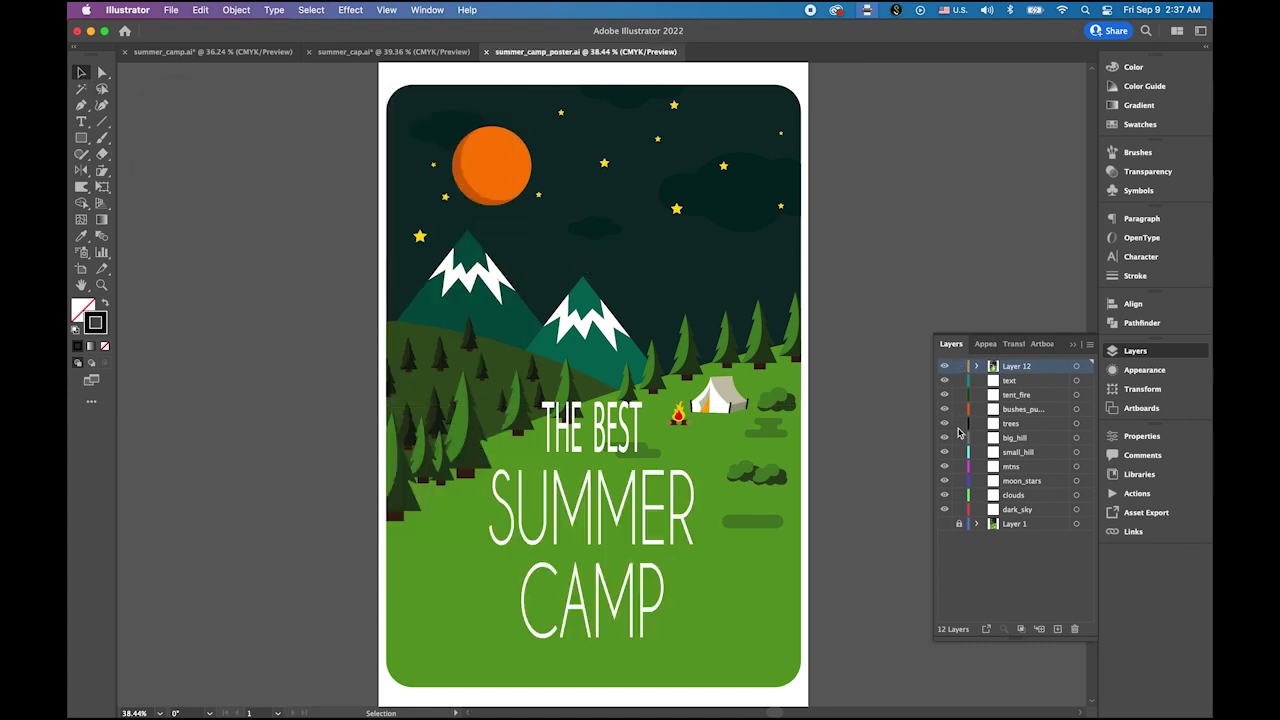
Show and unlock Layer 1, which holds the reference image, and make it the active layer.
left_click(944, 524)
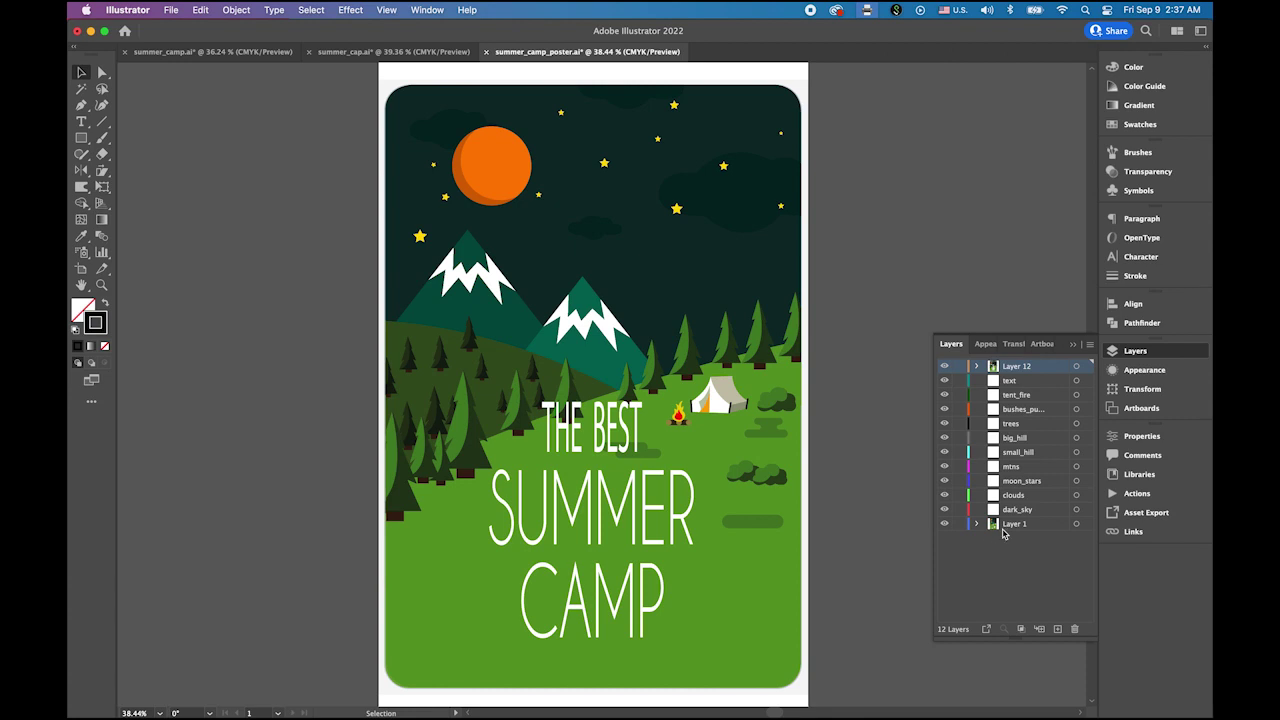
left_click(1020, 525)
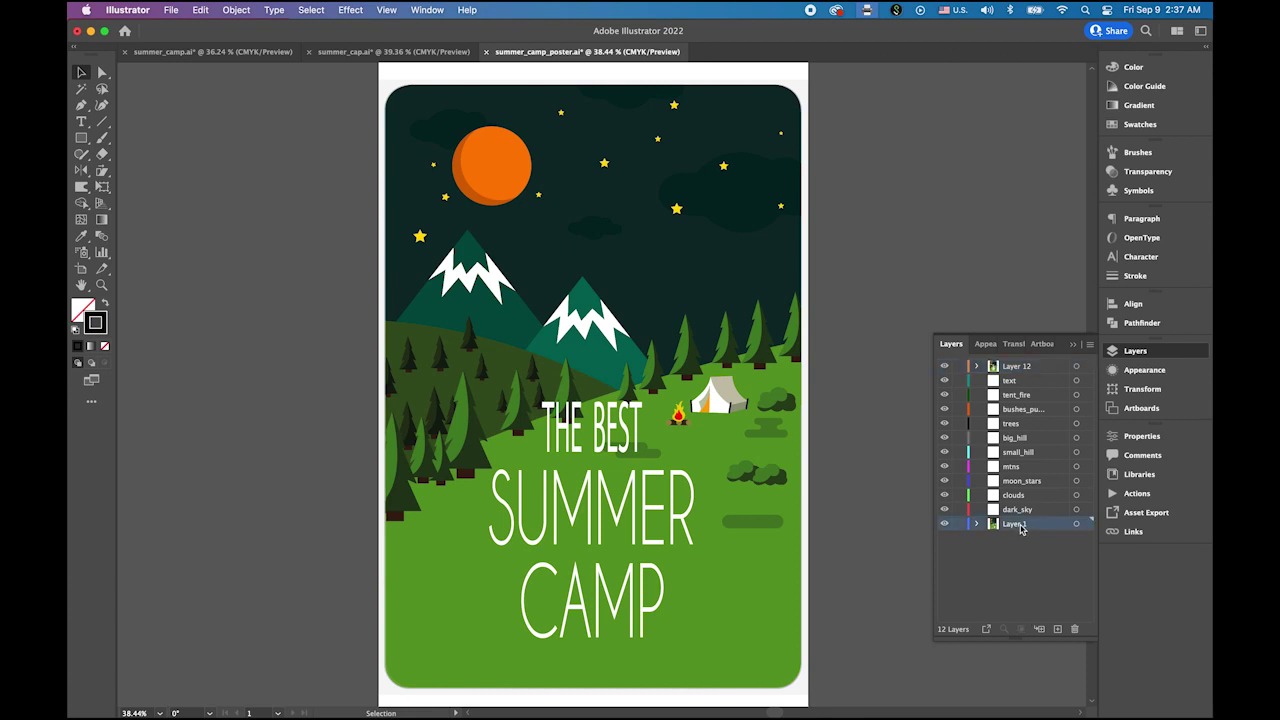
left_click(944, 368)
Embed the linked poster_template.jpg image in the document, then deselect it and collapse the list of links.
left_click(428, 11)
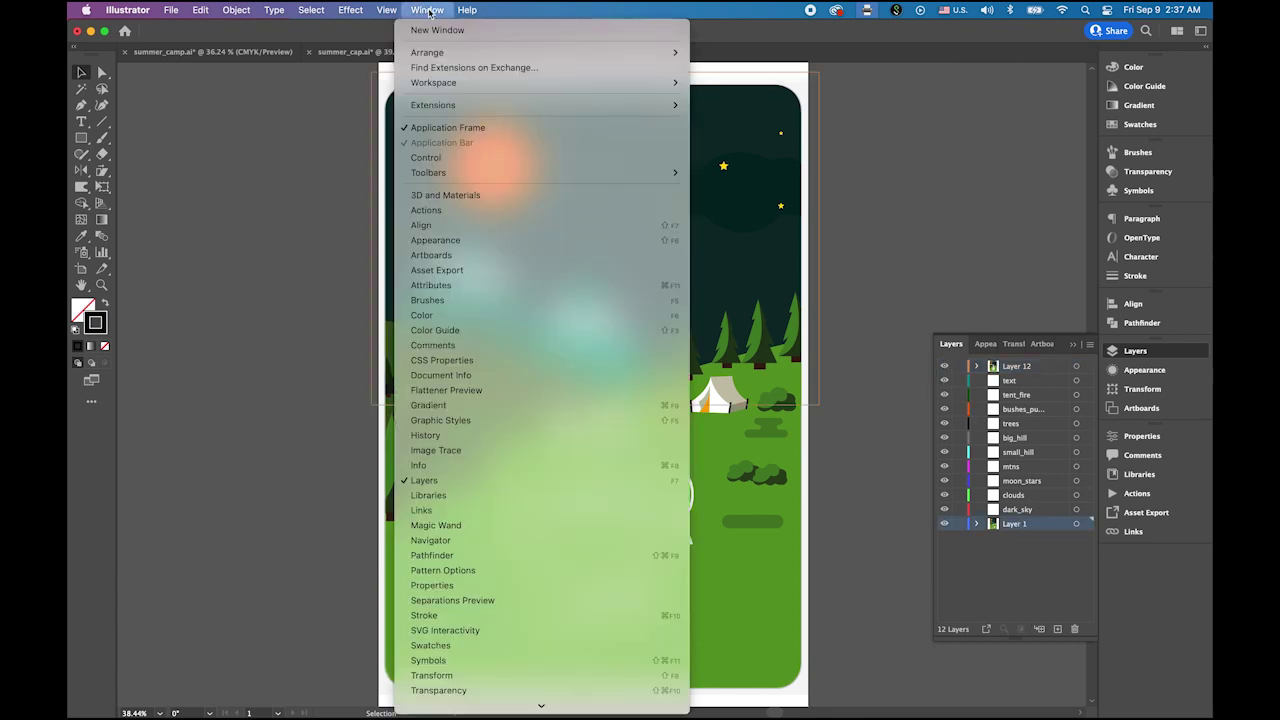
scroll(517, 600, "down", 5)
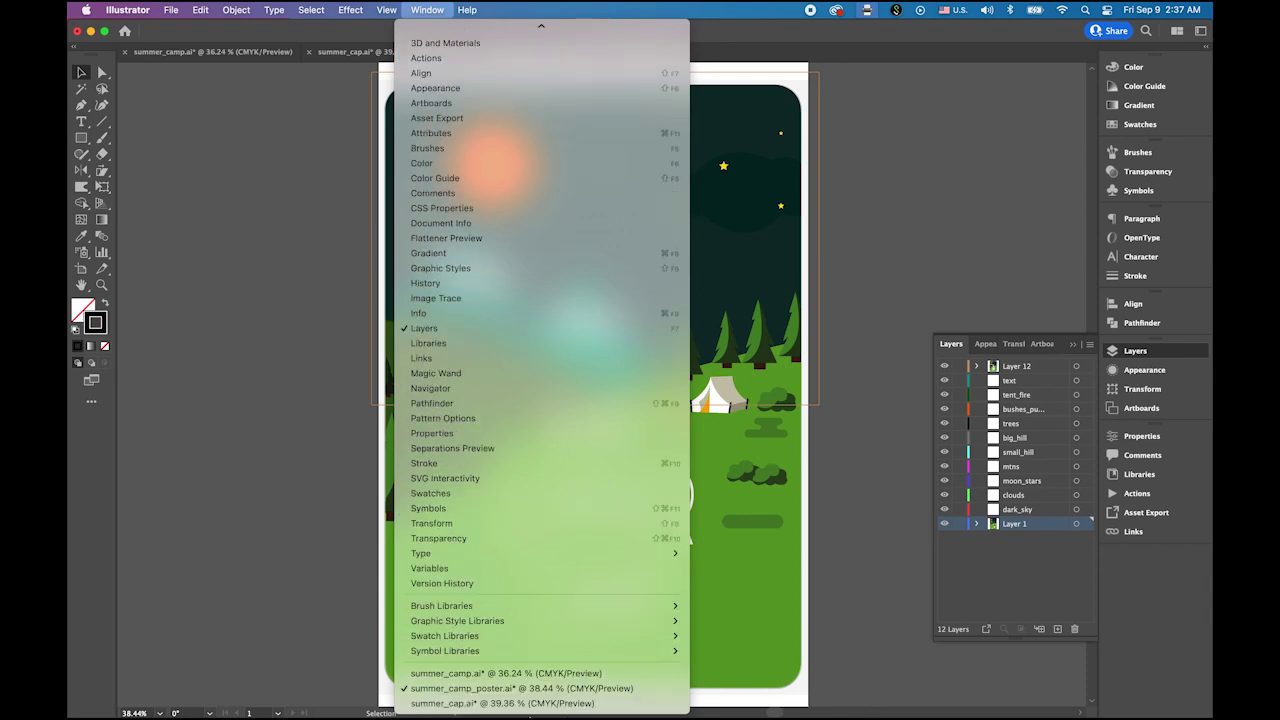
mouse_move(533, 654)
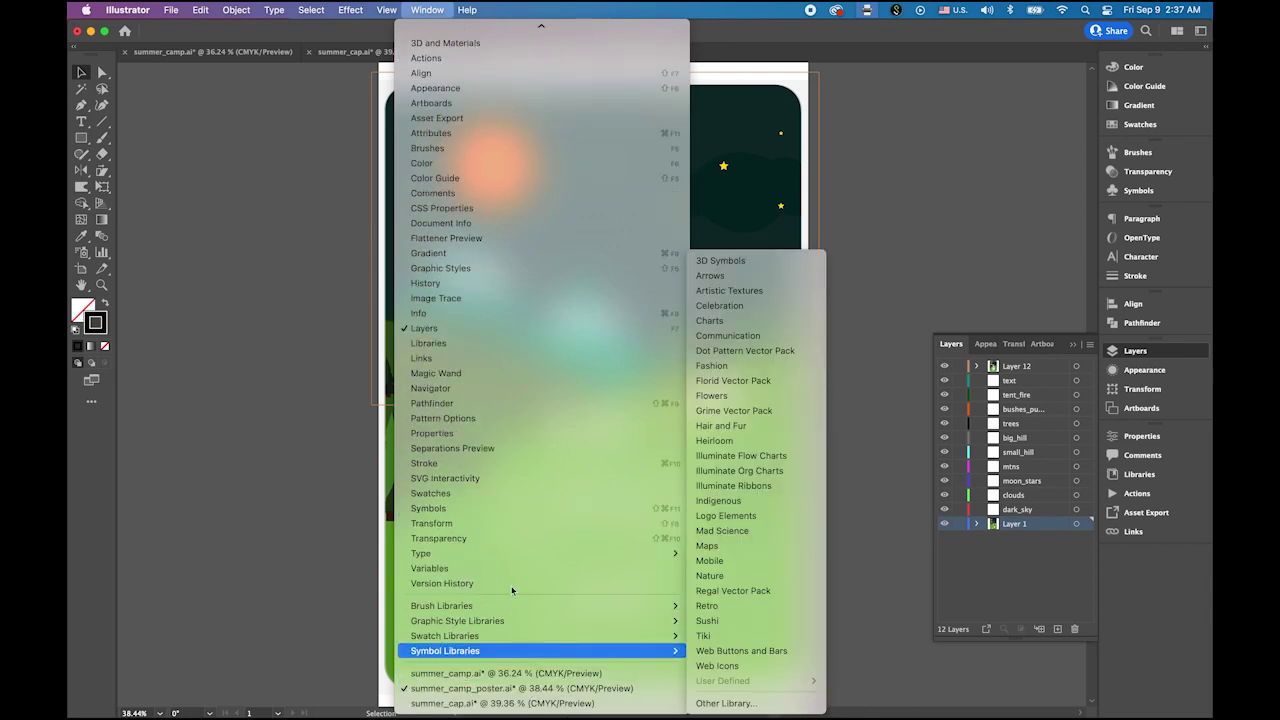
left_click(483, 358)
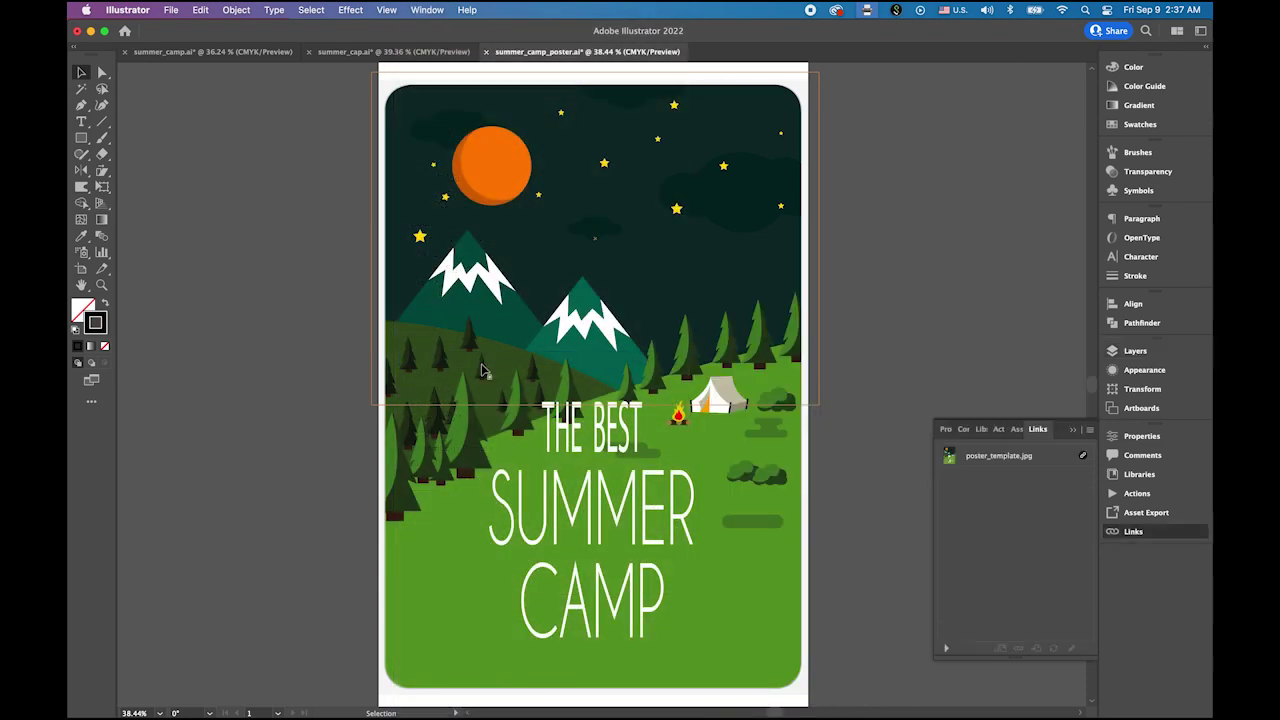
left_click(984, 459)
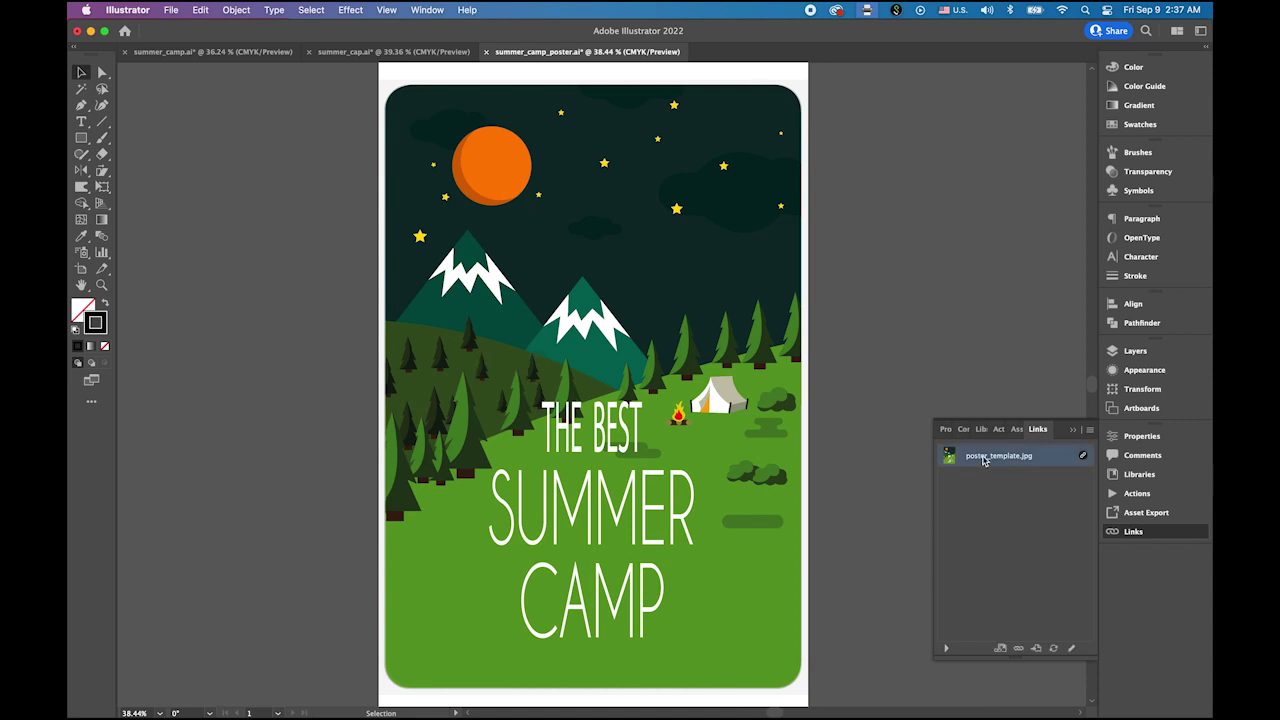
left_click(1090, 431)
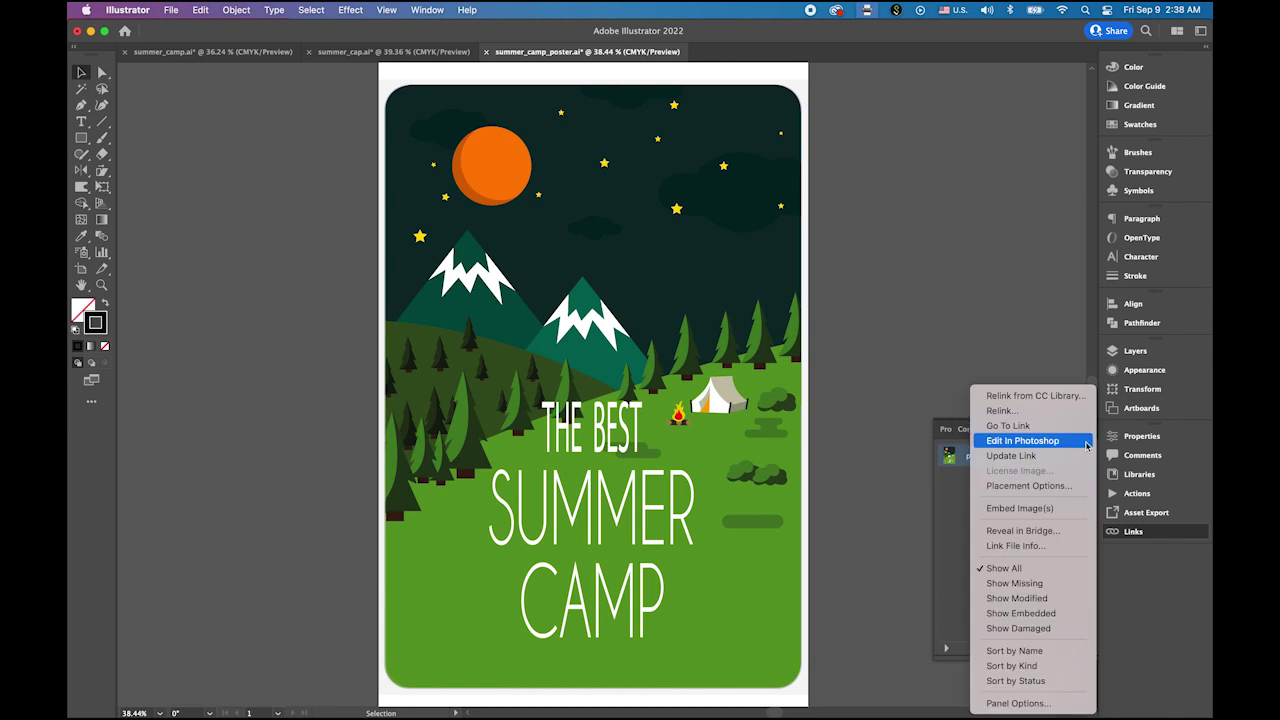
left_click(1063, 512)
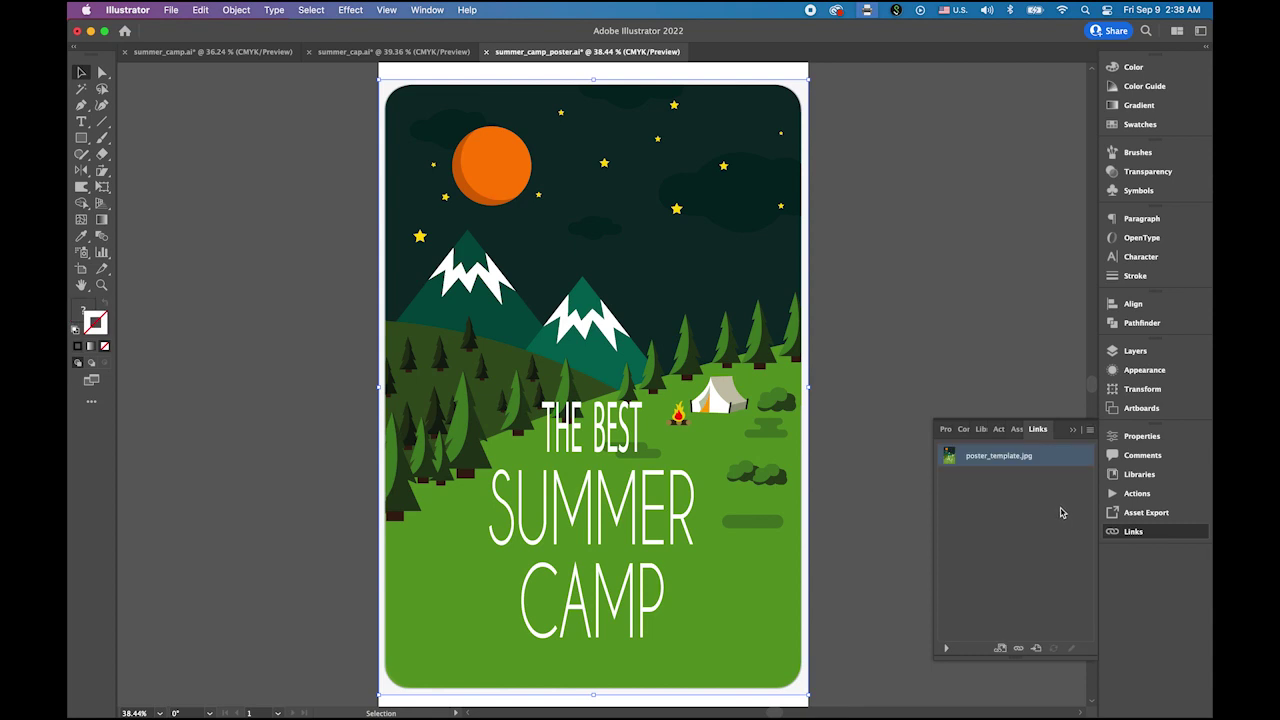
left_click(1028, 345)
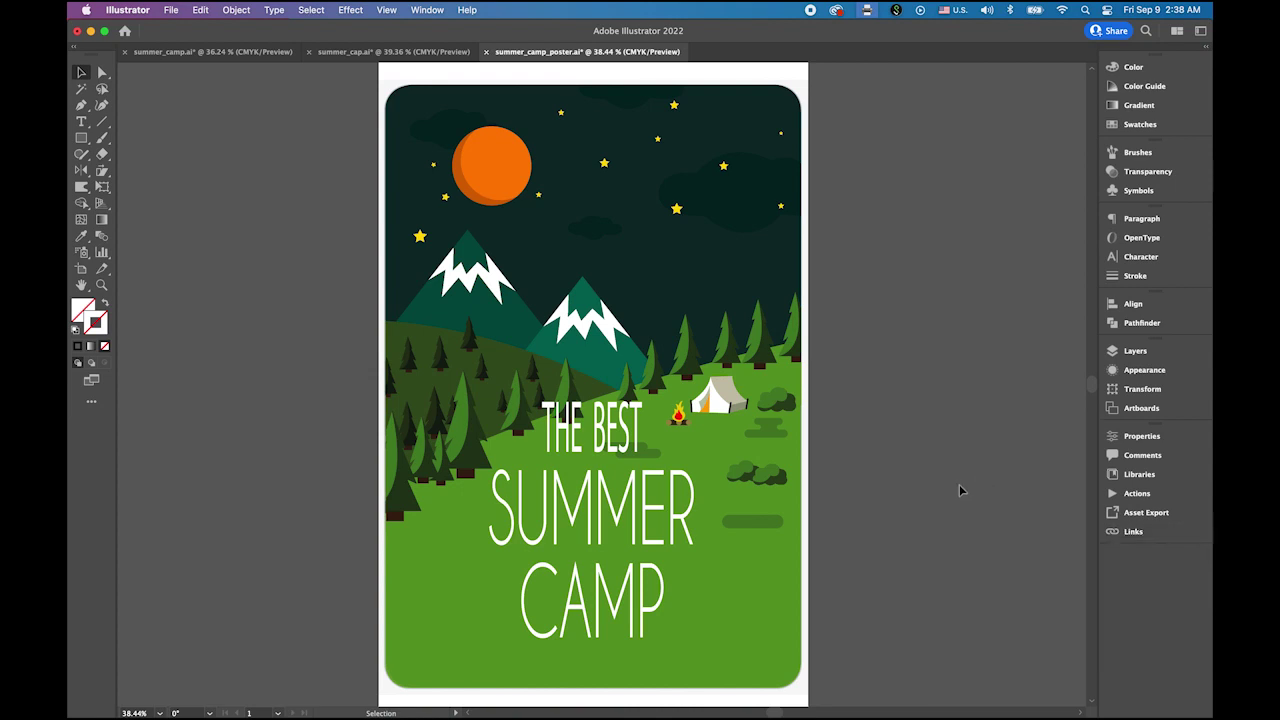
left_click(1072, 429)
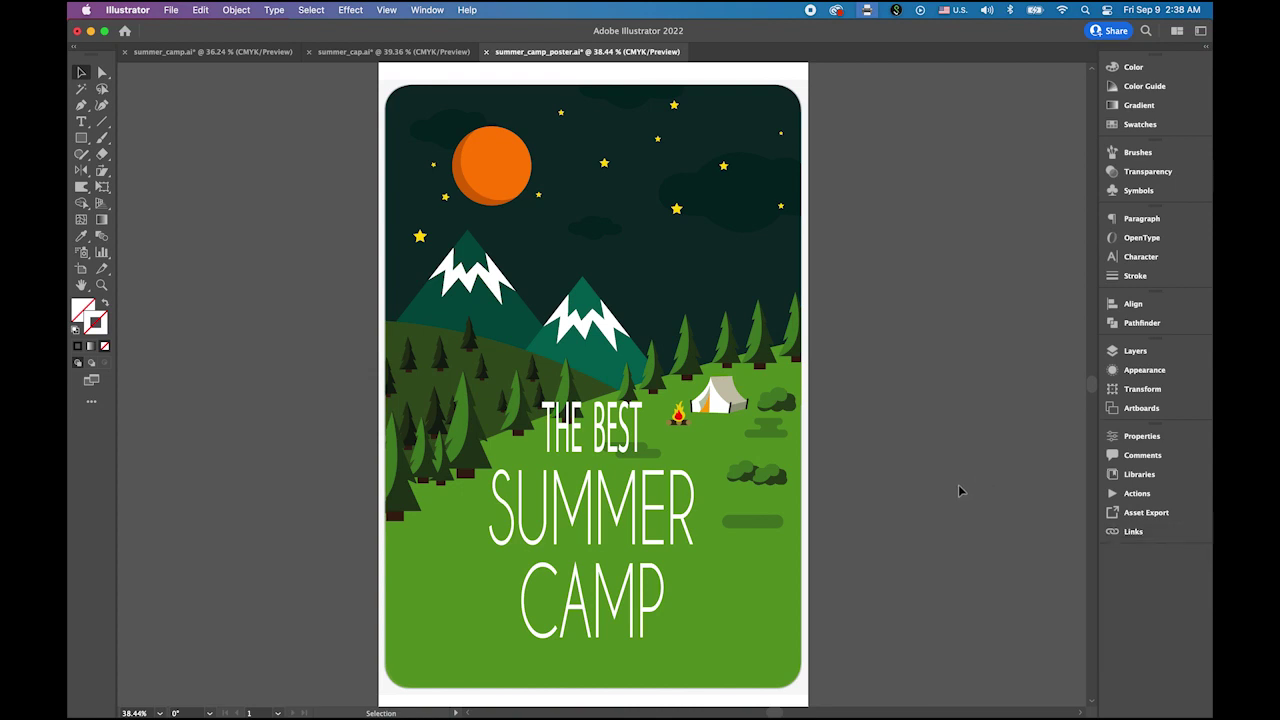